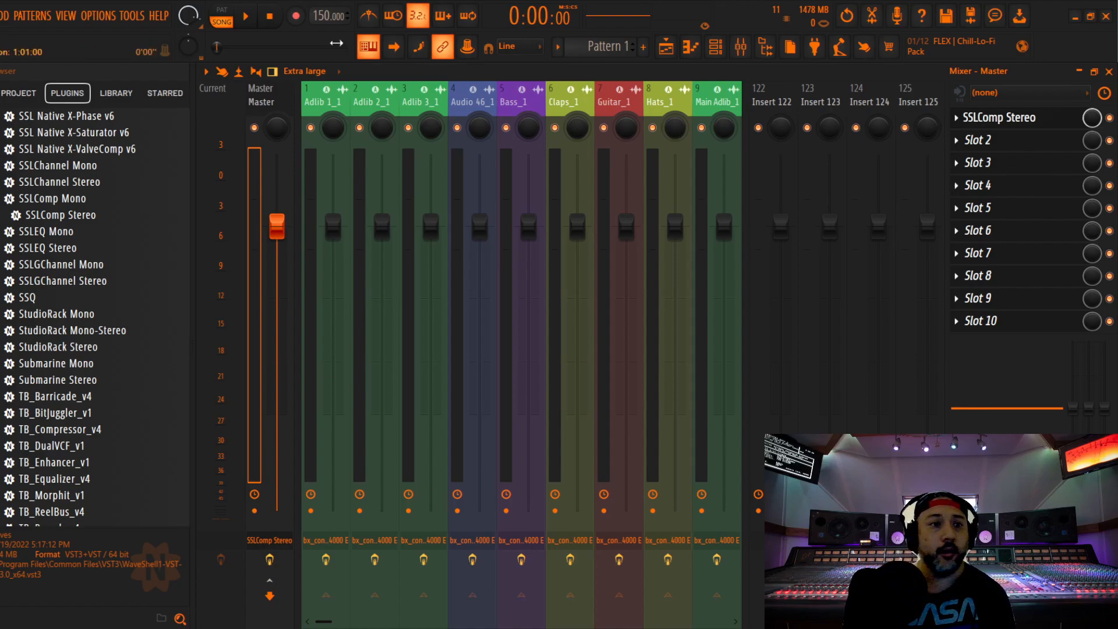
Inspect the SSLComp Stereo bus compressor on the Master track, closing both it and the mixer when done
click(1, 16)
click(3, 81)
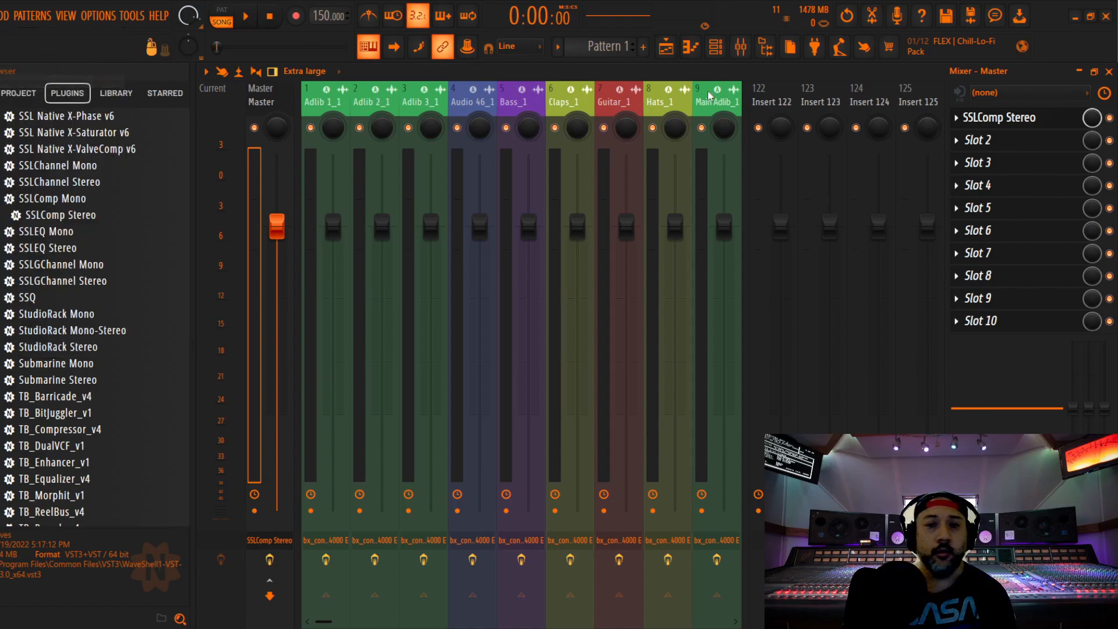
click(1026, 118)
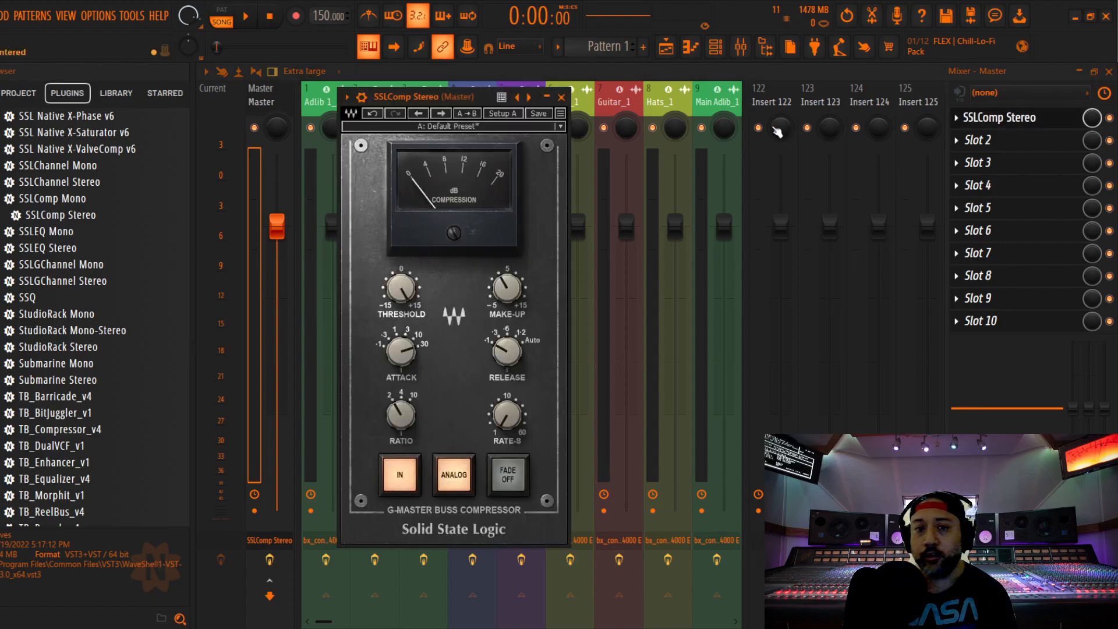
click(561, 96)
click(1109, 71)
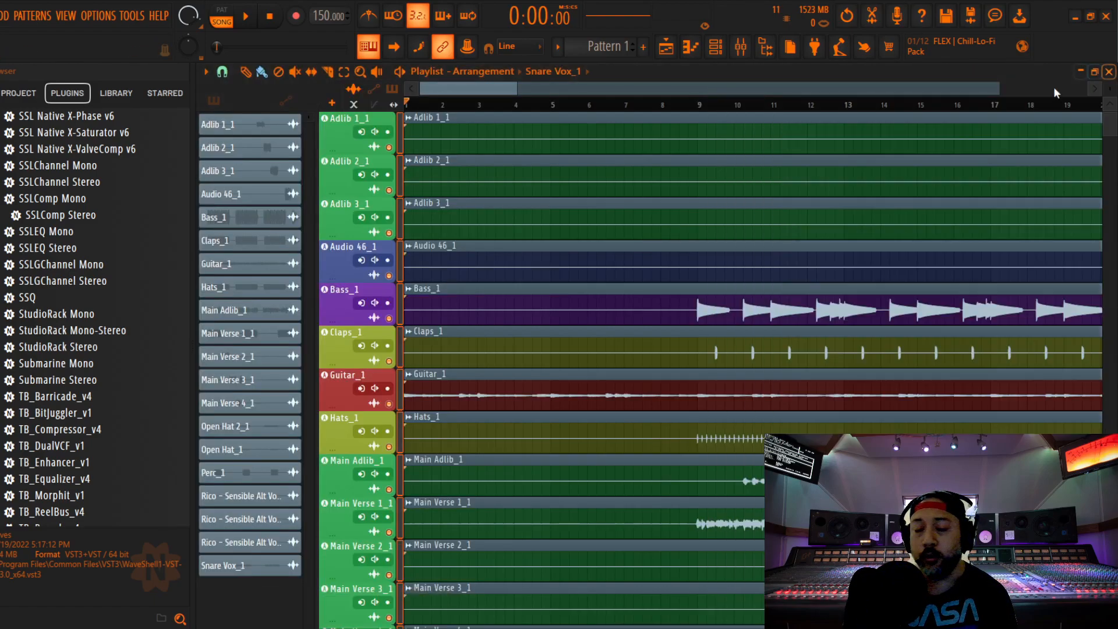
Review the whole arrangement in the Playlist, from the adlib tracks through the instruments and verses to Snare Vox_1
drag(518, 87, 660, 85)
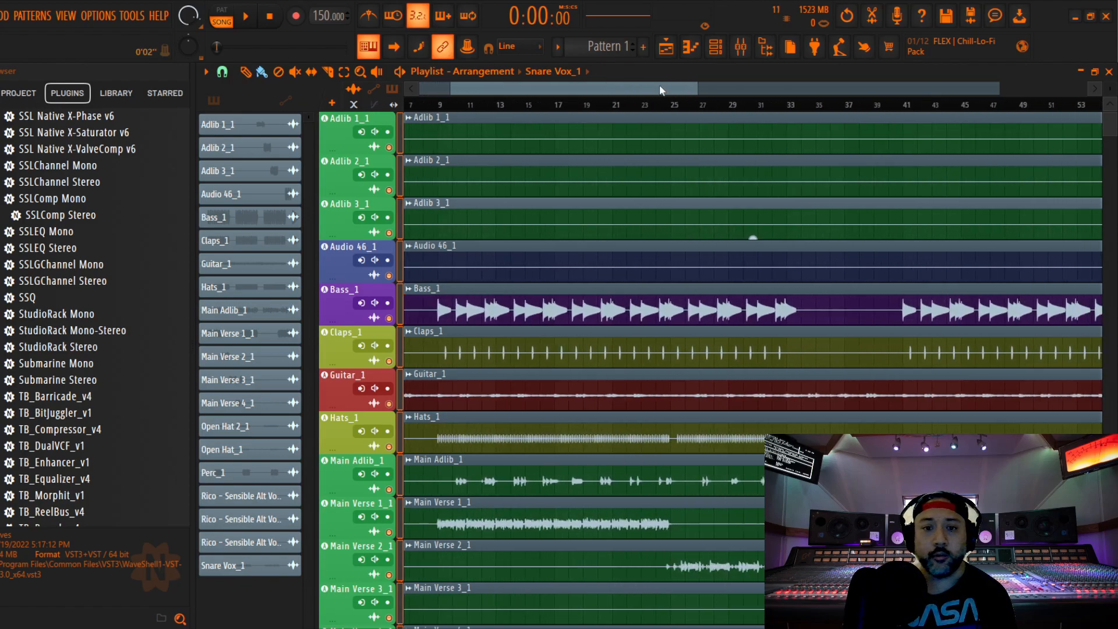
scroll(590, 186, down, 4)
scroll(589, 186, down, 5)
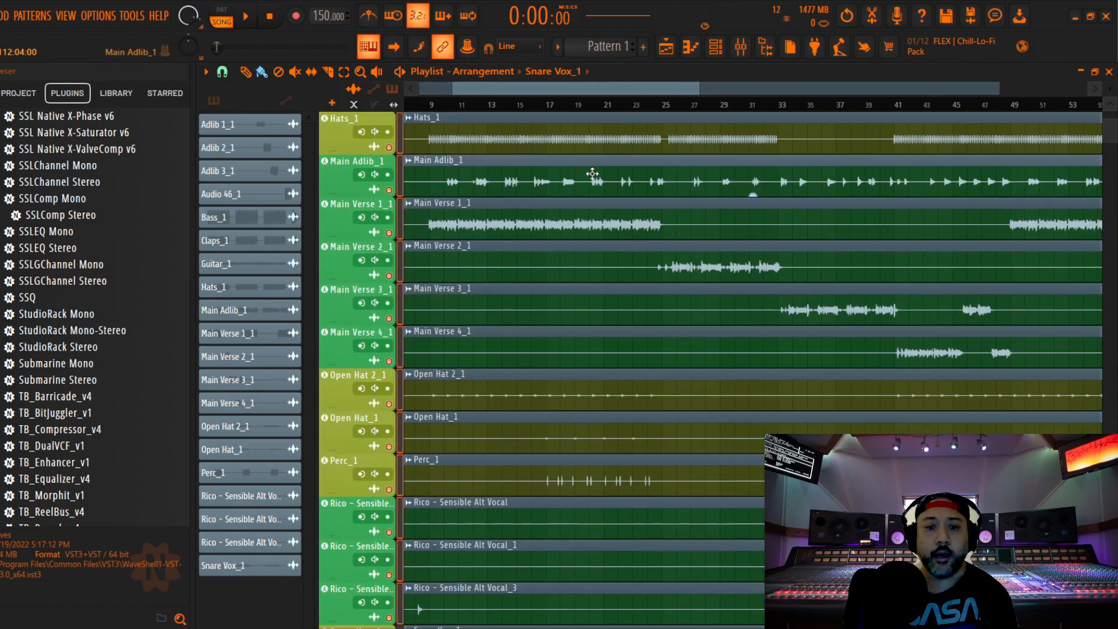
scroll(592, 173, up, 8)
scroll(592, 173, up, 3)
scroll(592, 174, down, 10)
scroll(592, 174, up, 12)
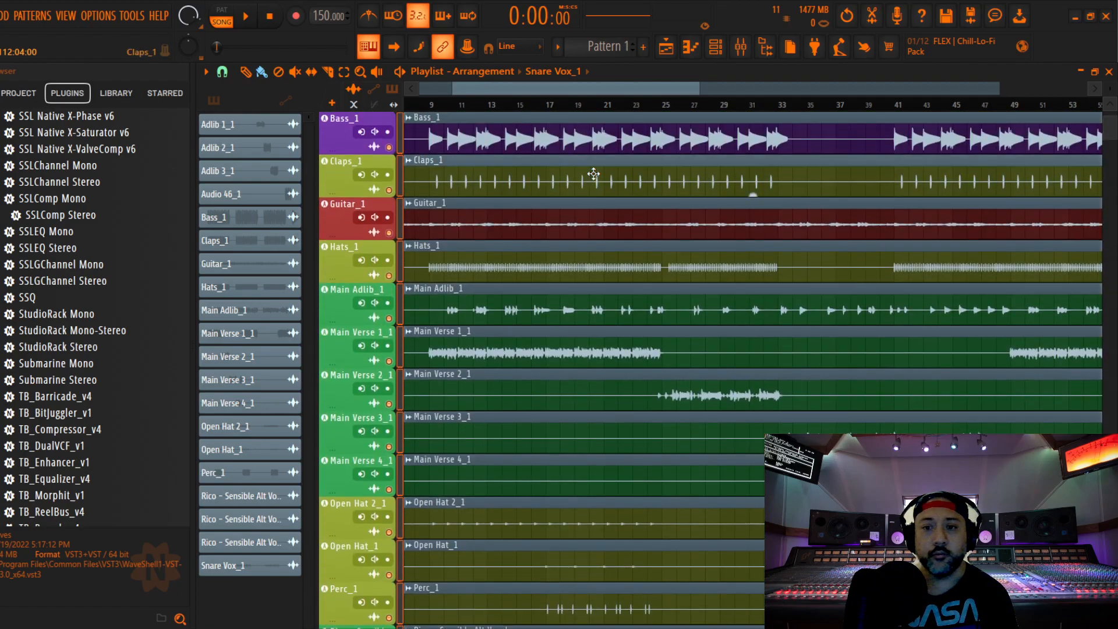
mouse_move(560, 84)
mouse_down()
mouse_move(936, 78)
mouse_move(499, 97)
mouse_move(578, 96)
mouse_move(564, 96)
mouse_up()
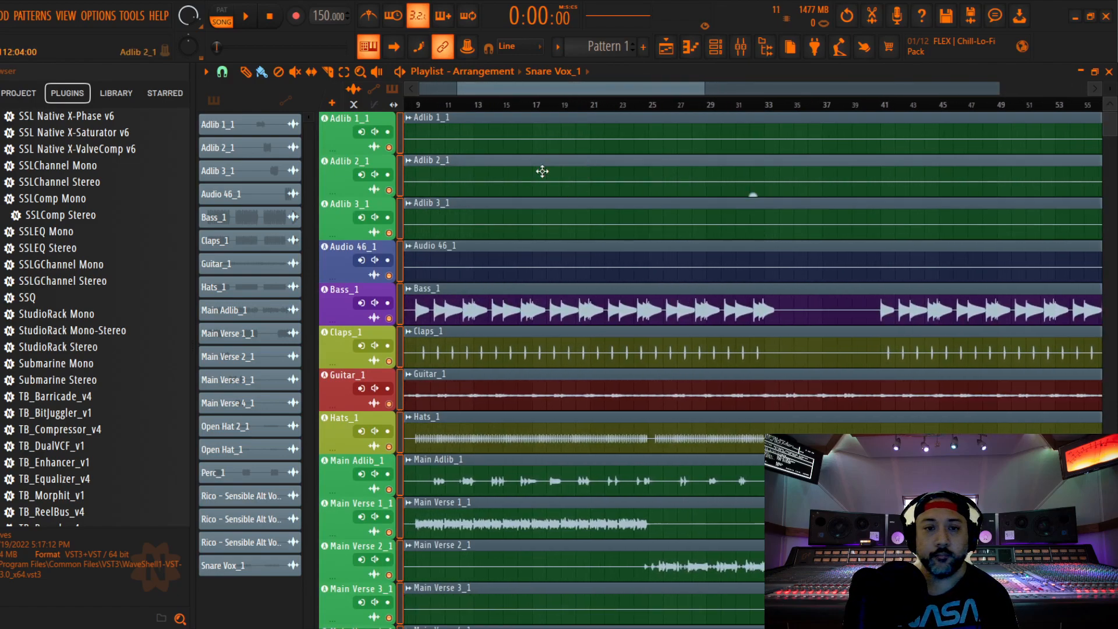
scroll(534, 233, down, 7)
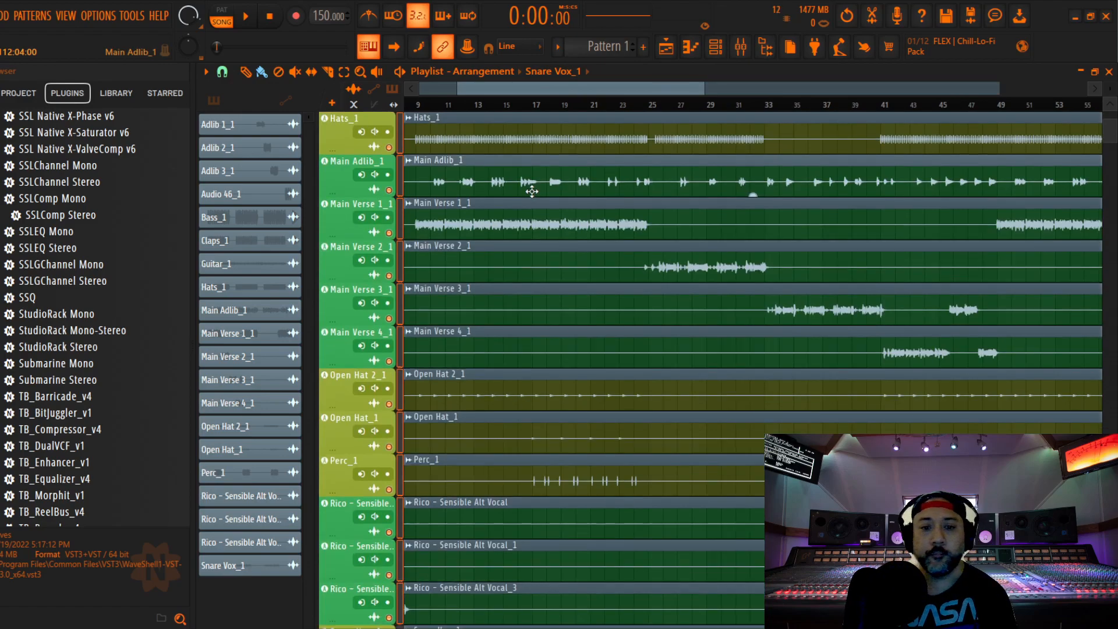
scroll(532, 191, up, 5)
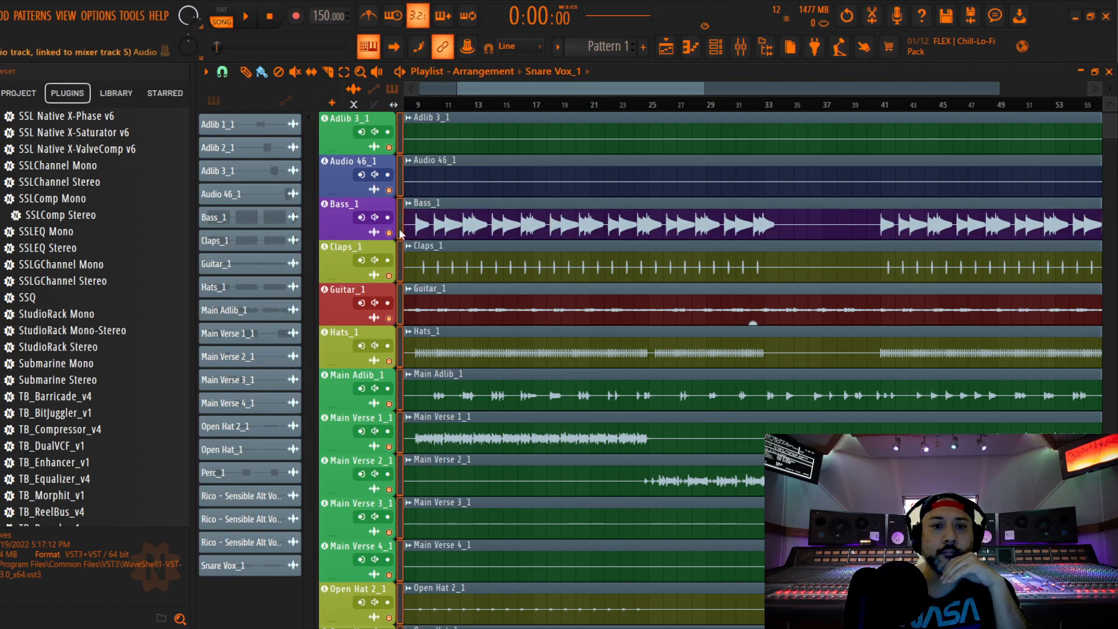
scroll(446, 217, down, 2)
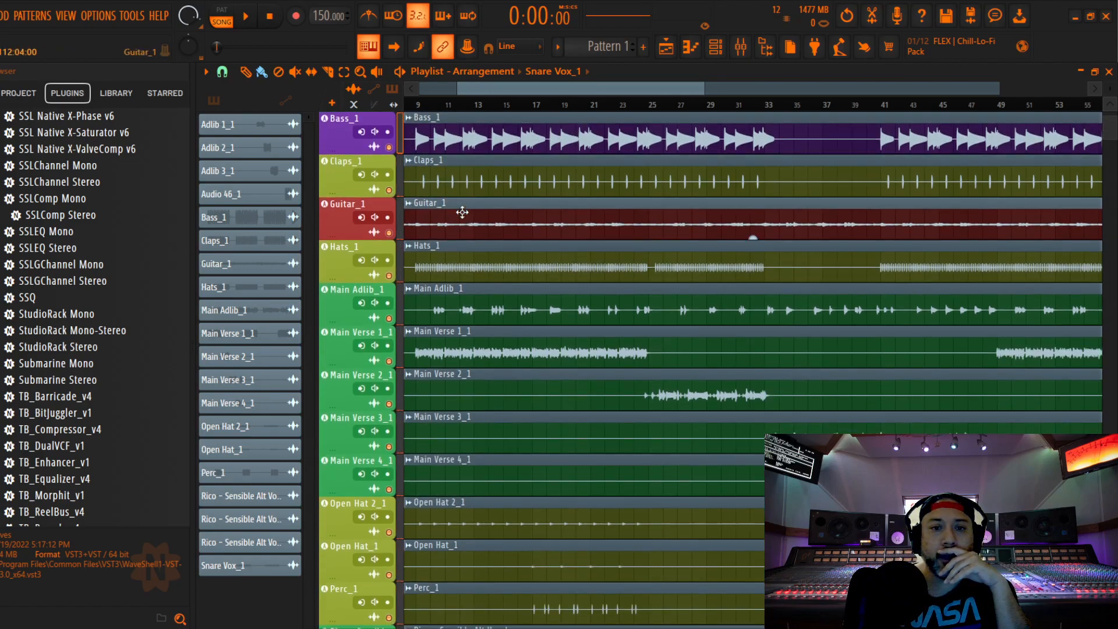
scroll(454, 214, down, 2)
scroll(457, 210, down, 5)
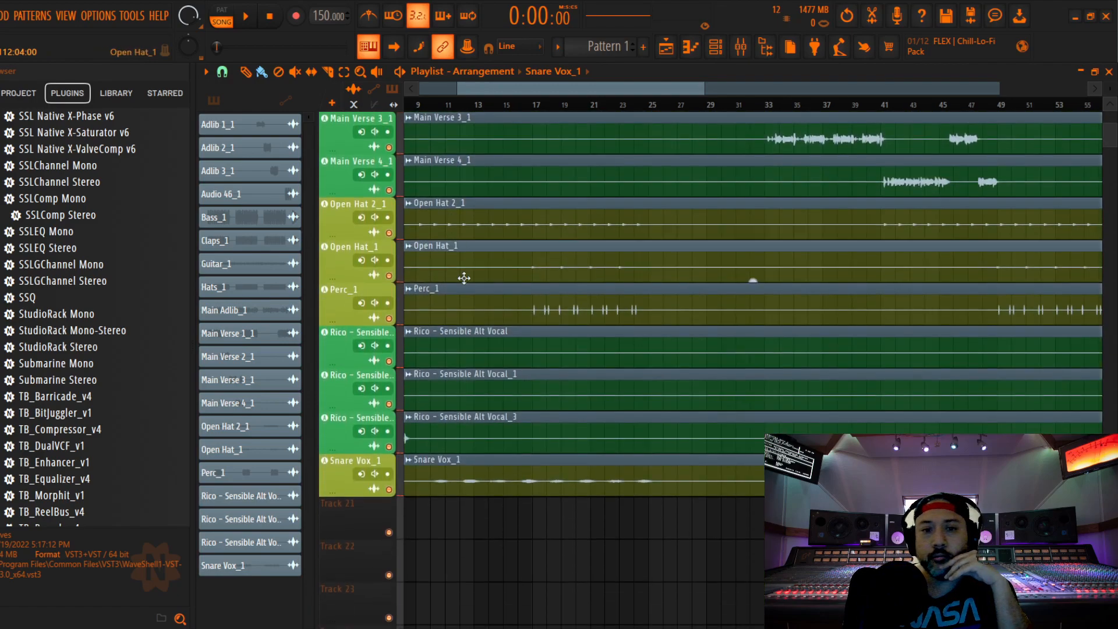
scroll(453, 274, up, 7)
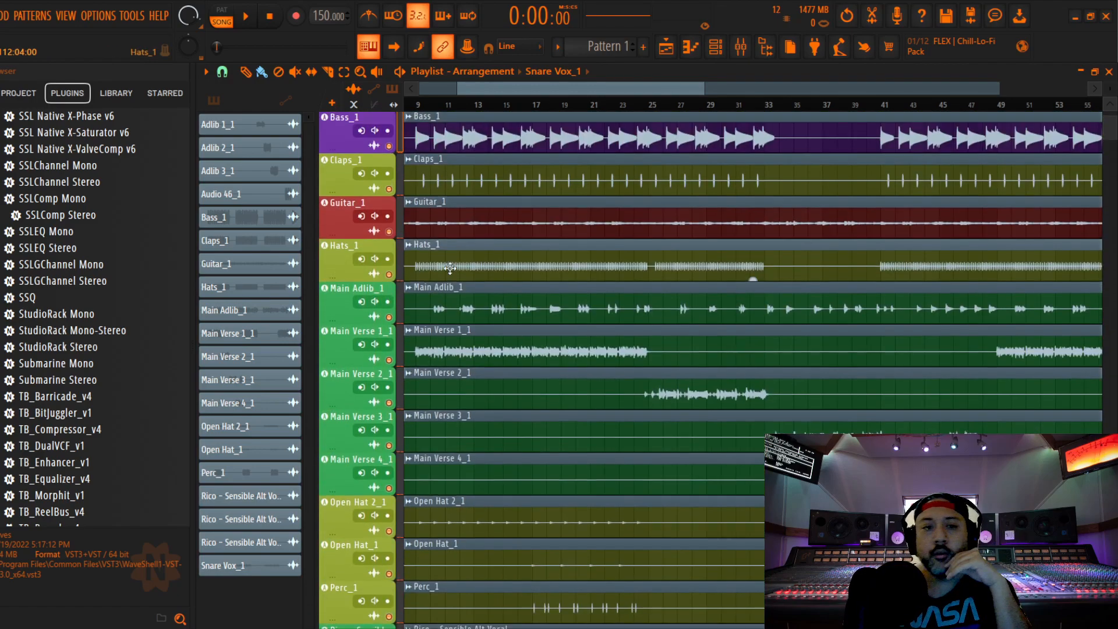
scroll(439, 249, up, 2)
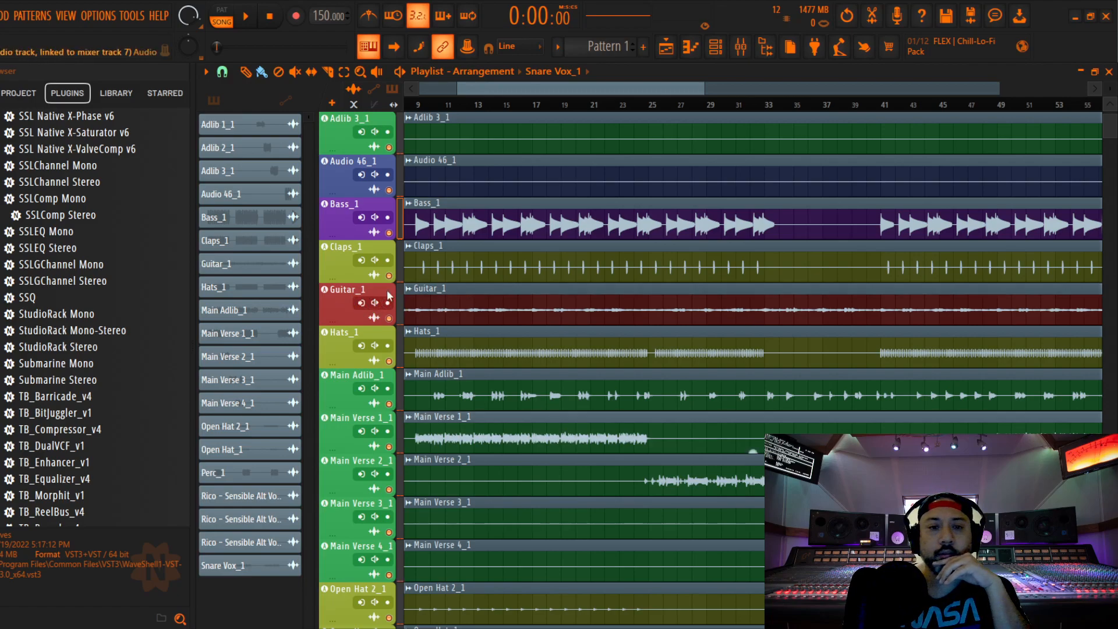
scroll(440, 305, up, 2)
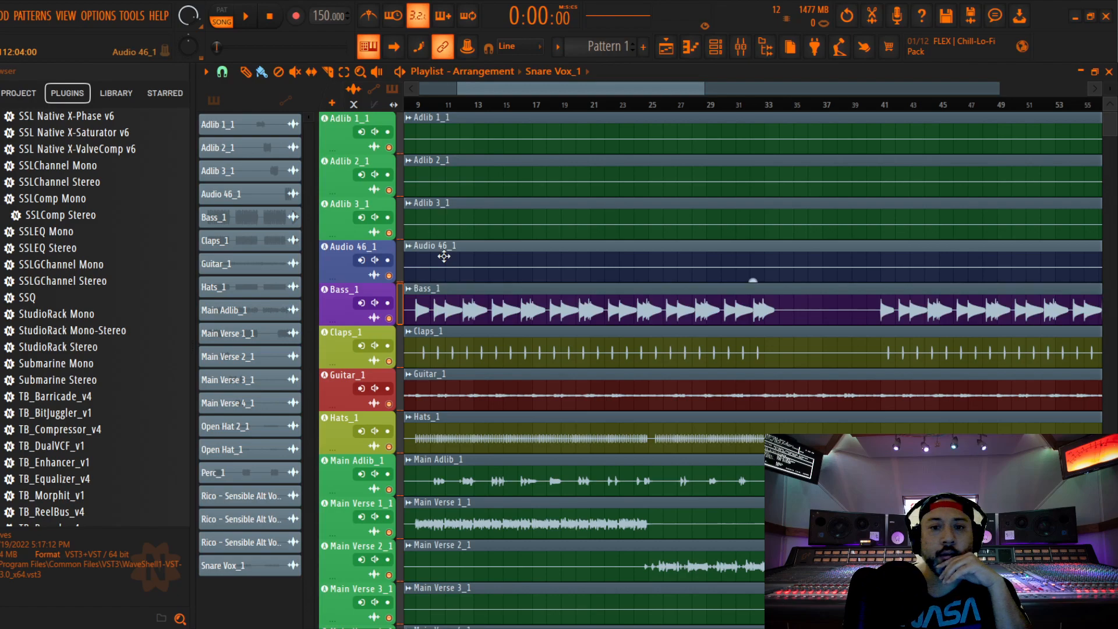
drag(588, 84, 556, 101)
scroll(569, 279, down, 7)
scroll(568, 279, down, 5)
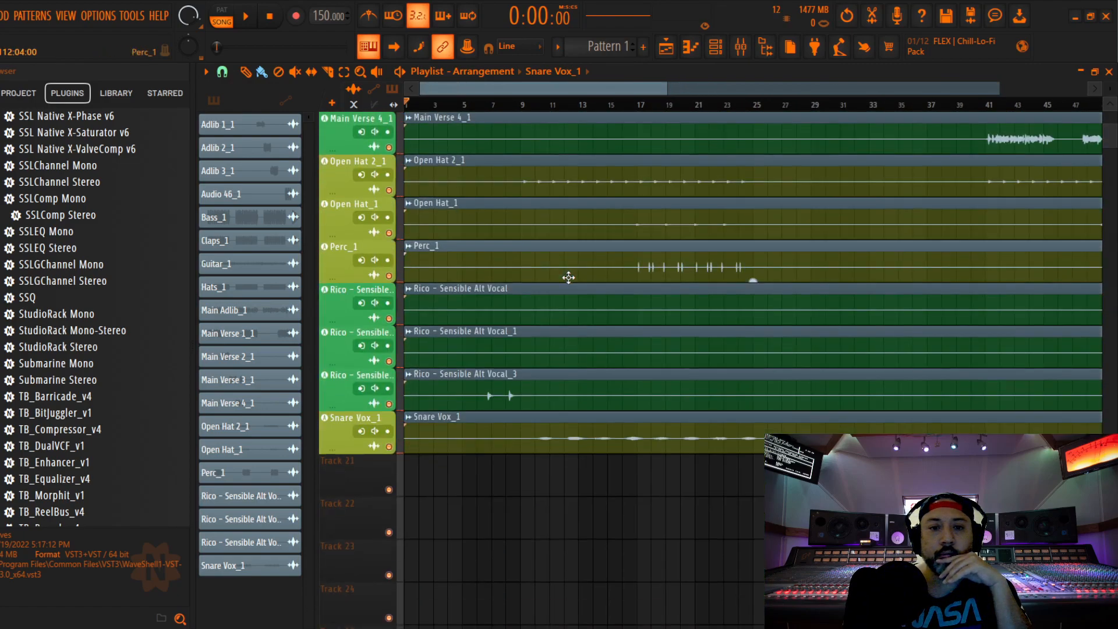
scroll(569, 278, up, 11)
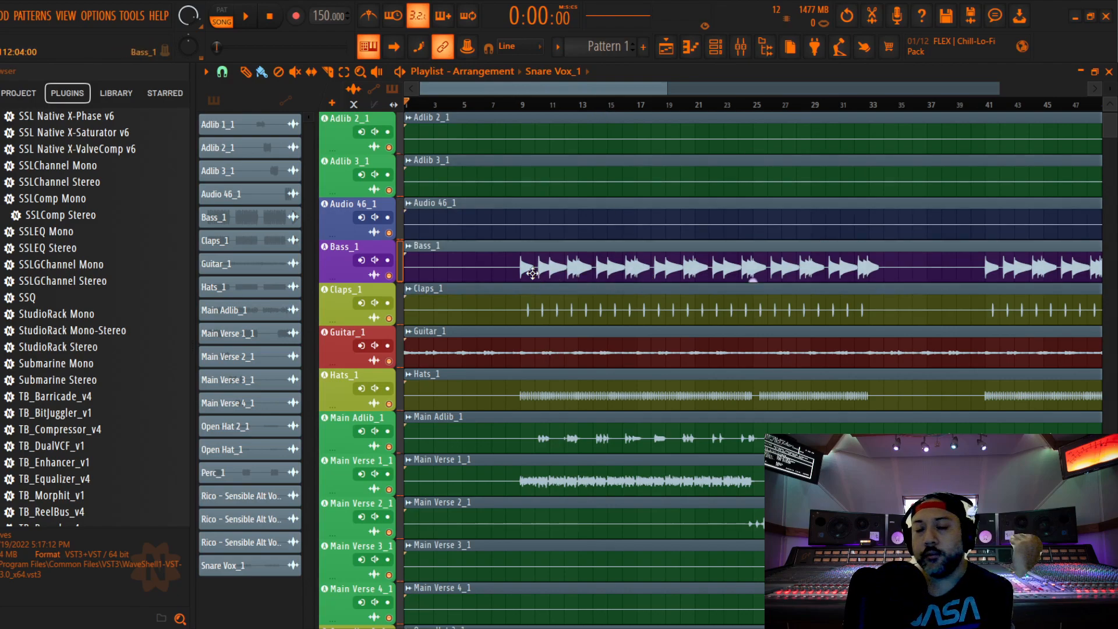
scroll(536, 310, down, 3)
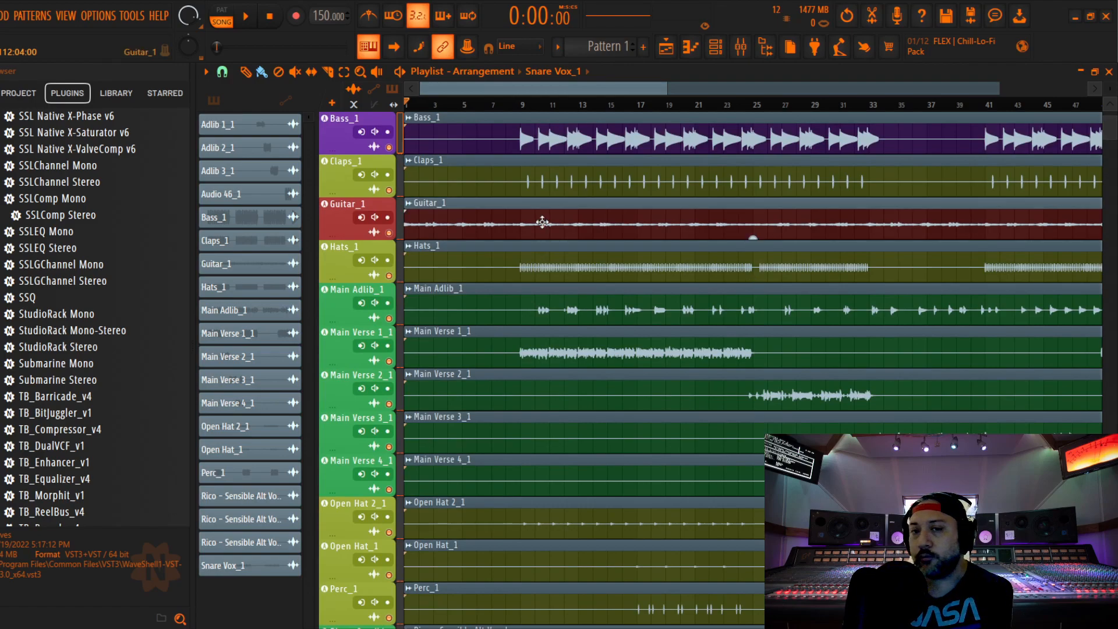
scroll(542, 222, down, 2)
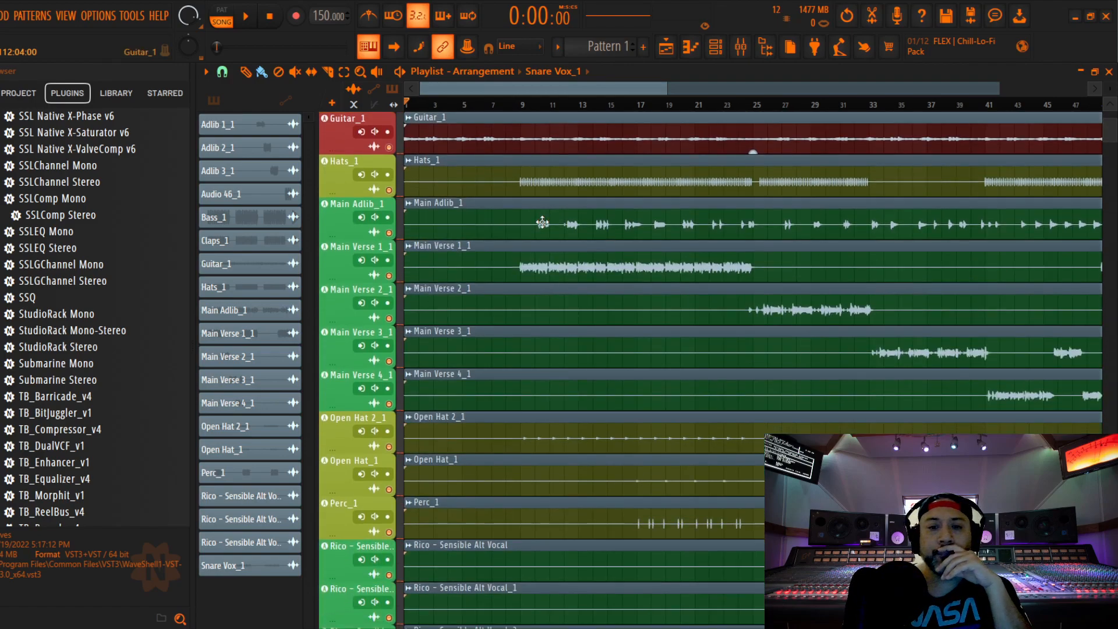
scroll(542, 279, down, 3)
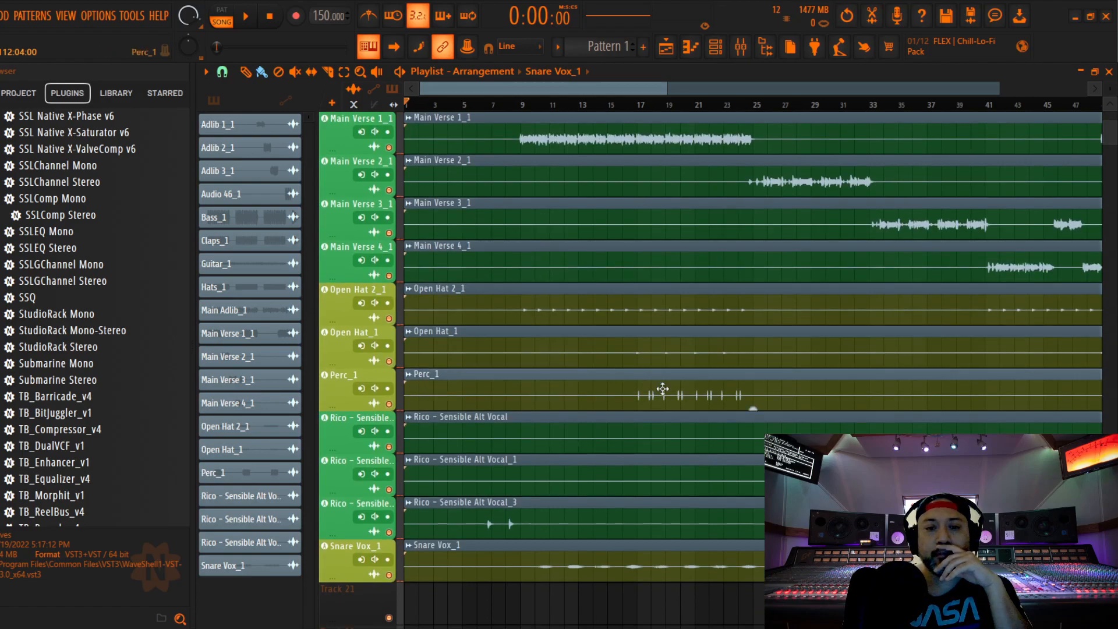
scroll(675, 385, down, 5)
scroll(672, 381, up, 4)
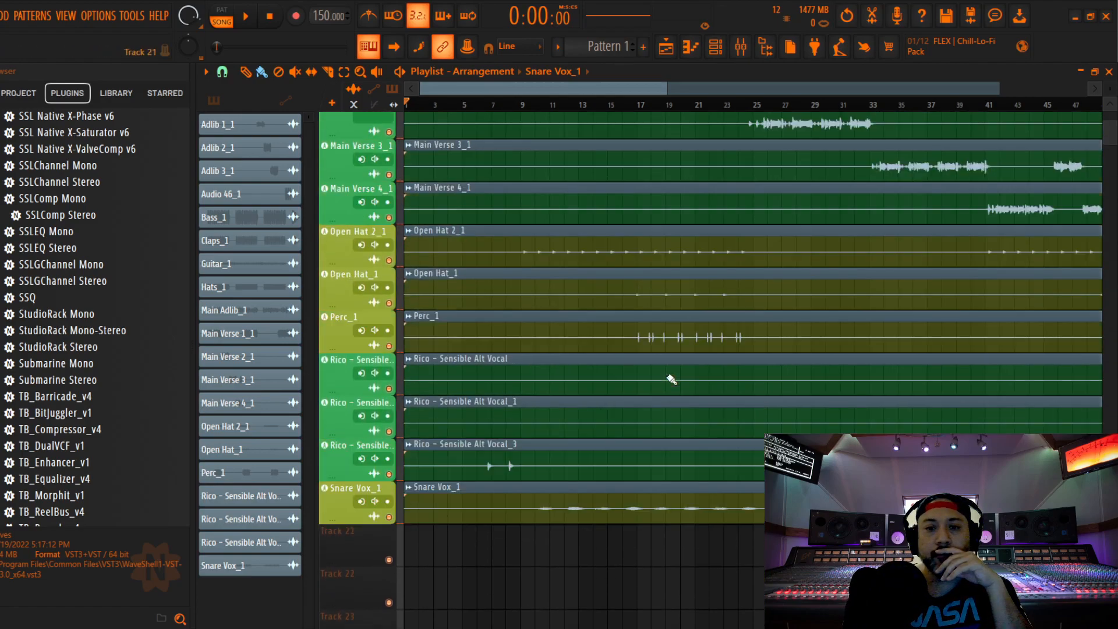
scroll(669, 376, up, 10)
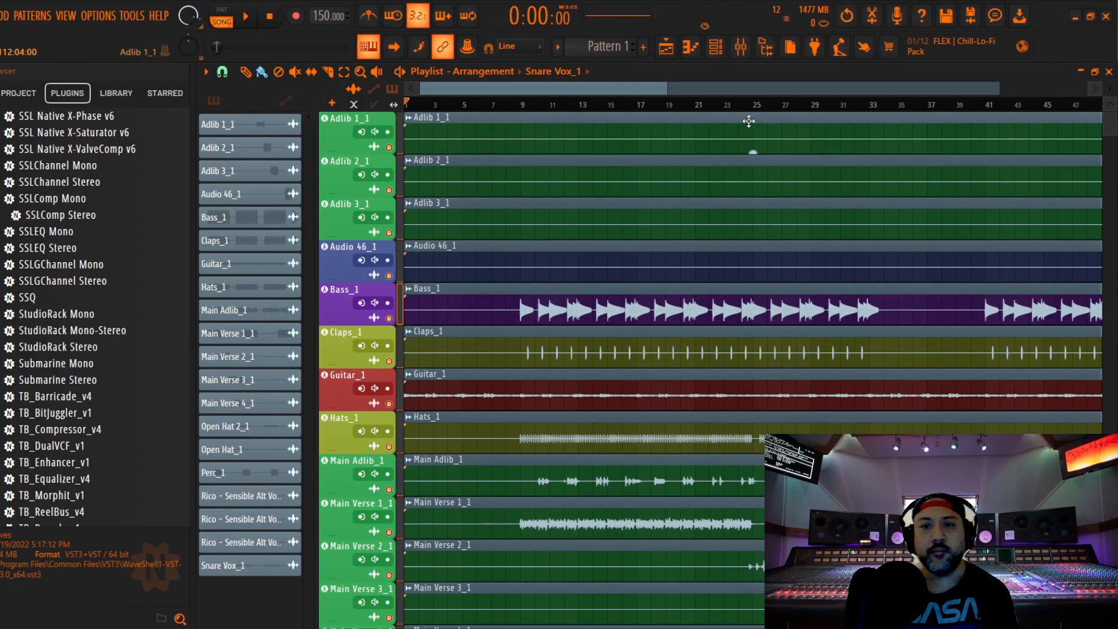
Return to the mixer and examine the SSLComp Stereo settings on the Master track, closing the plugin when done
click(740, 46)
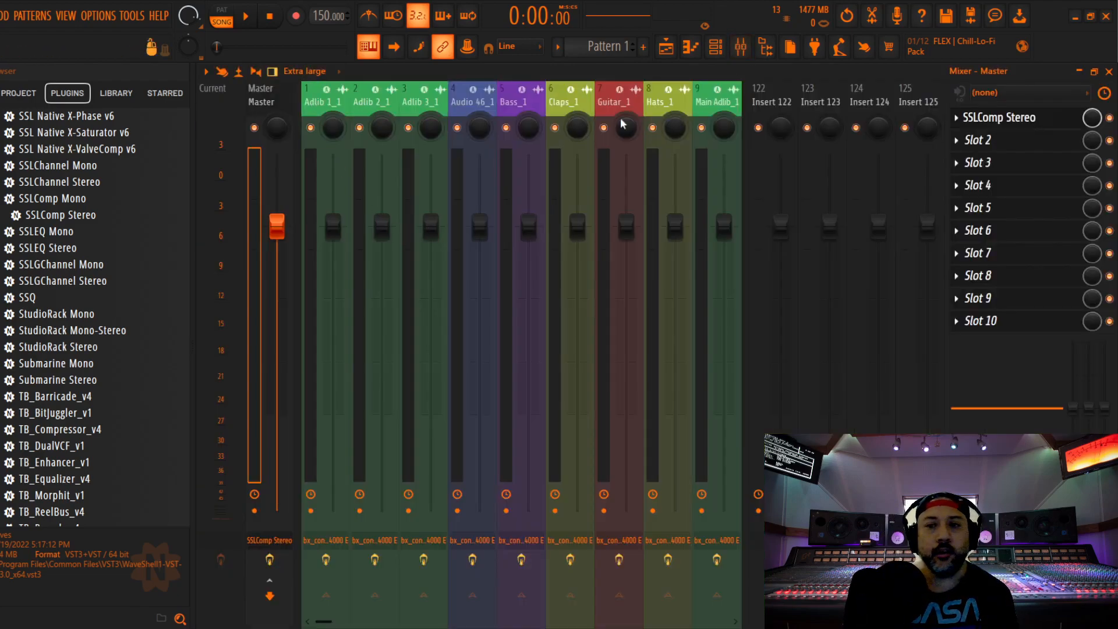
click(1035, 120)
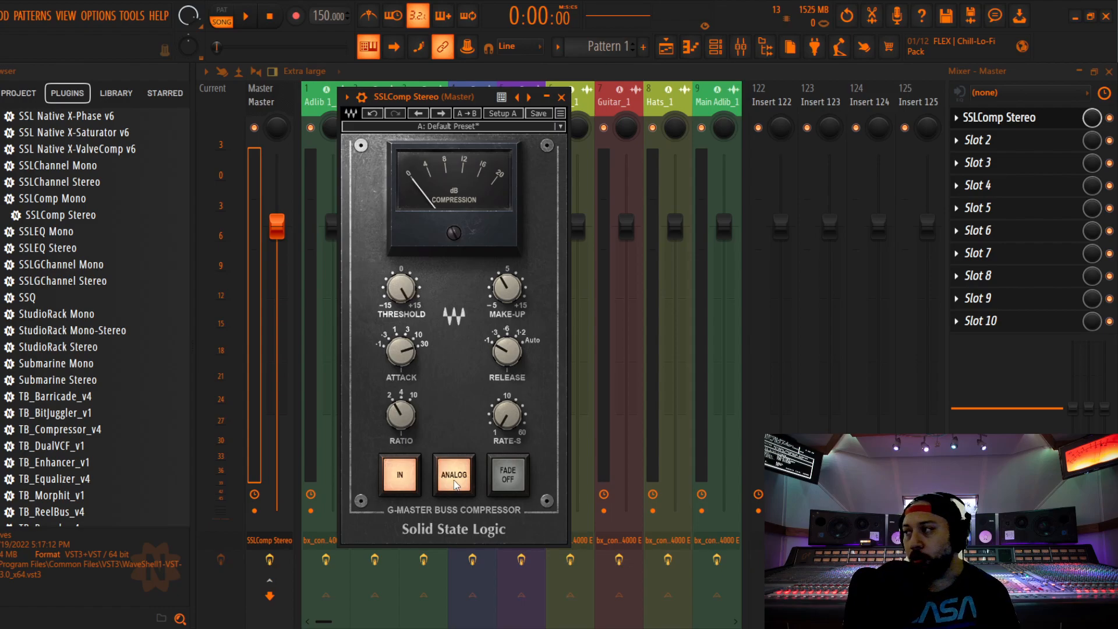
key(Escape)
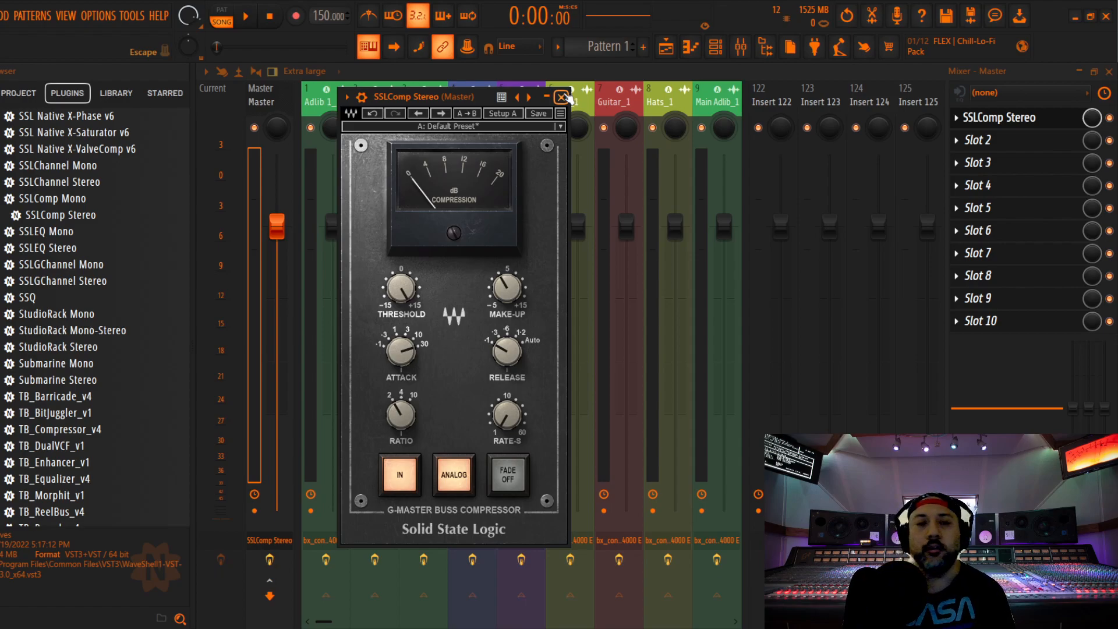
click(563, 97)
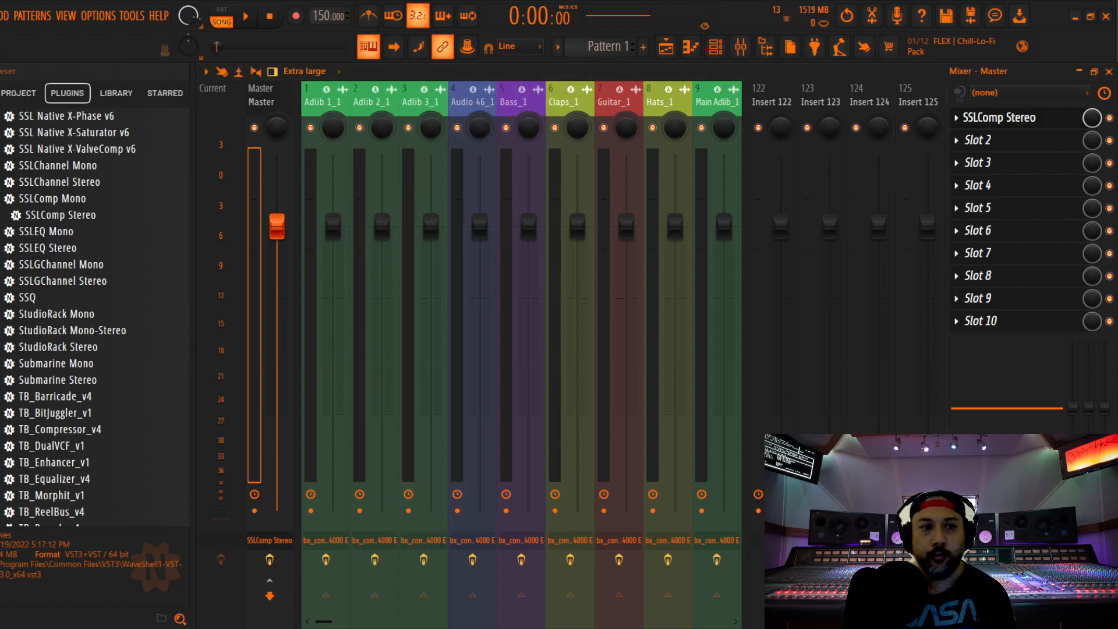
Examine the bx_console SSL 4000 E channel strip on the Adlib 1_1 mixer track, closing the plugin when done
click(326, 103)
click(1042, 118)
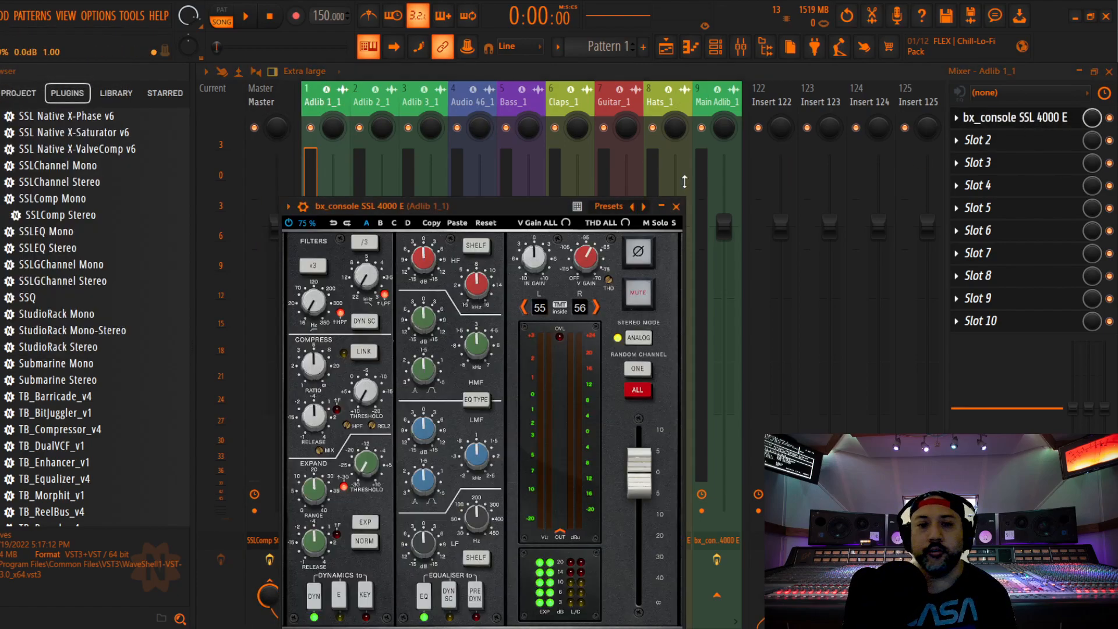
drag(504, 207, 565, 109)
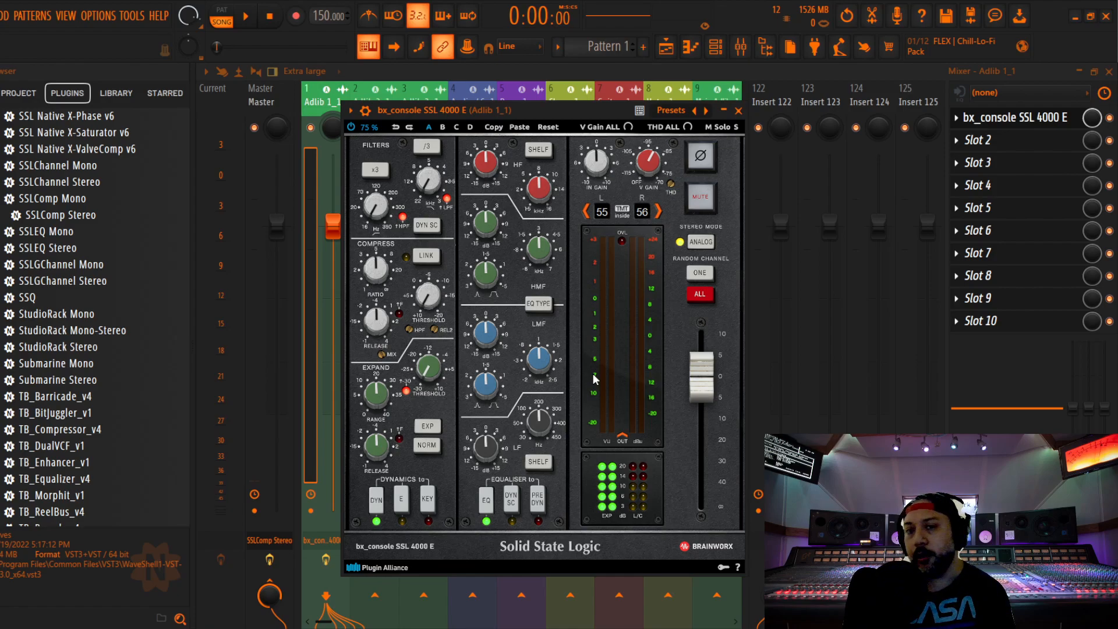
click(738, 110)
drag(610, 102, 232, 170)
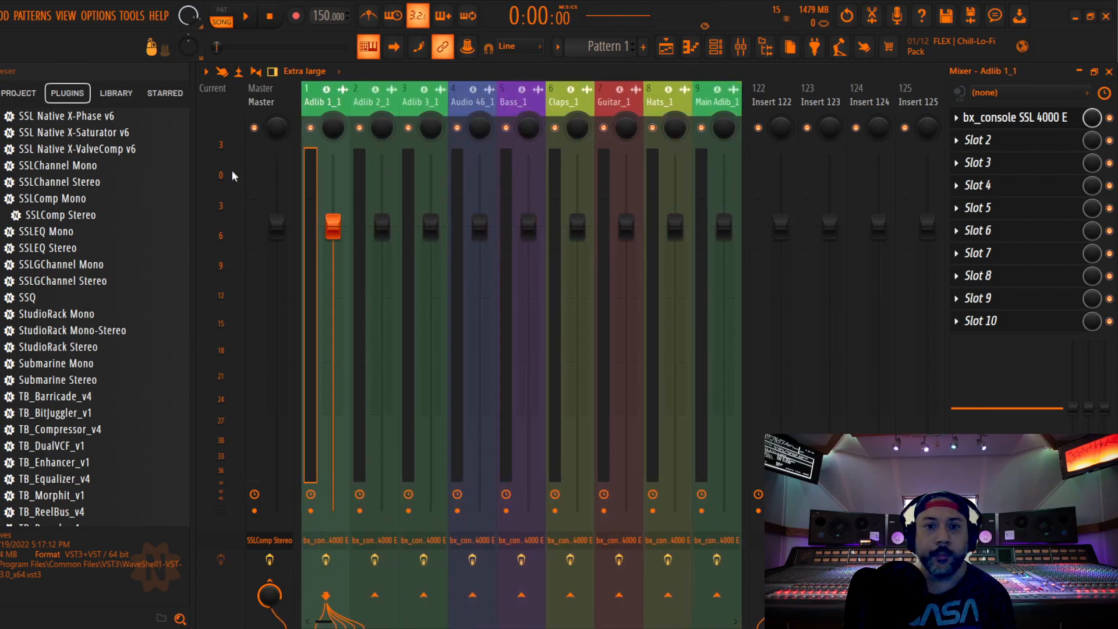
Select the Bass_1 mixer track and set the song's playback position to bar 9 in the Playlist, where the bass starts
click(513, 109)
key(F5)
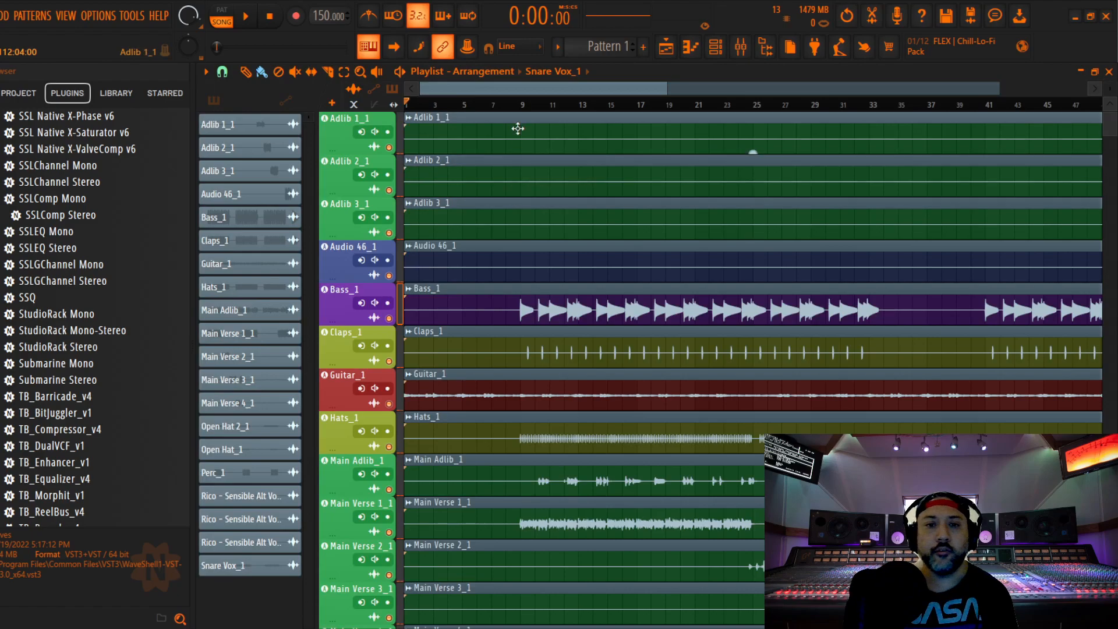
click(523, 105)
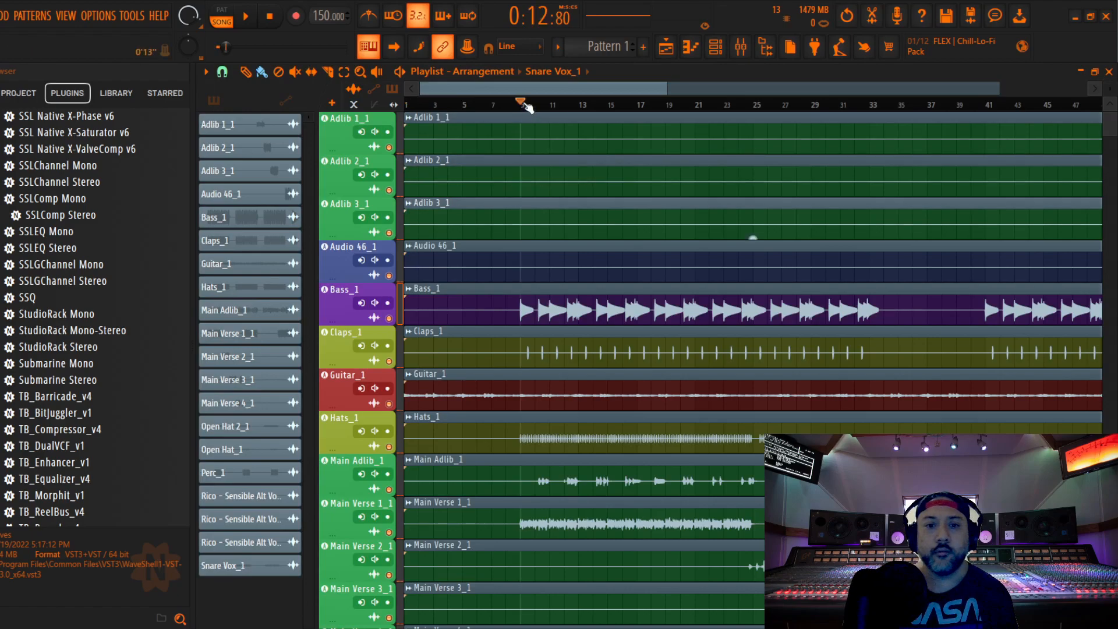
Solo Bass_1 in the mixer and open its bx_console SSL 4000 E channel strip, placed so that all controls are in view
click(738, 49)
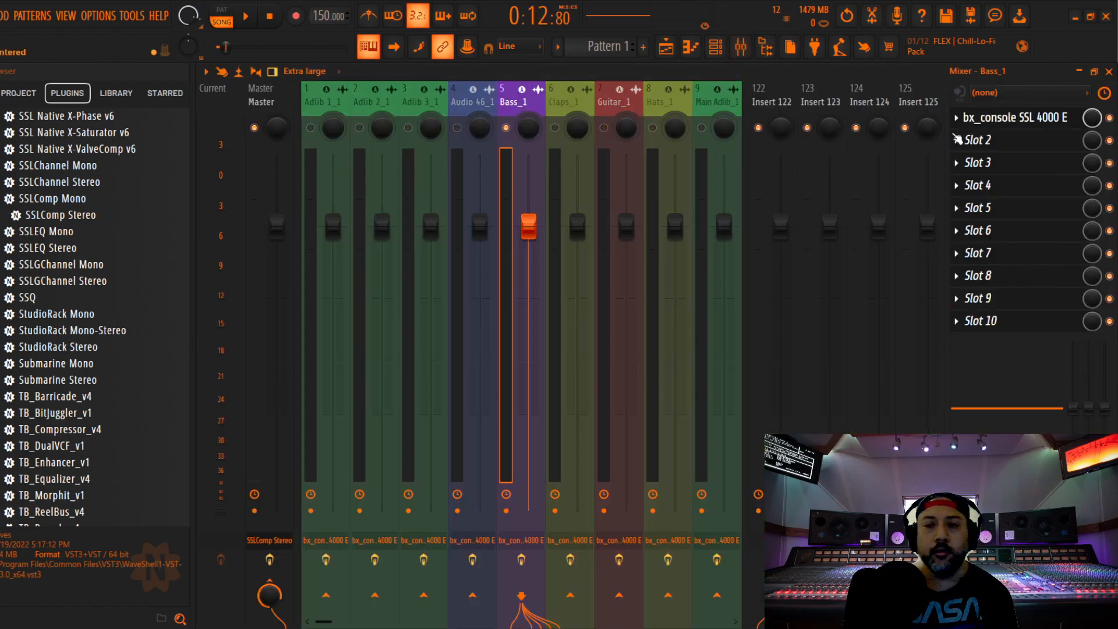
click(1028, 119)
drag(503, 210, 564, 143)
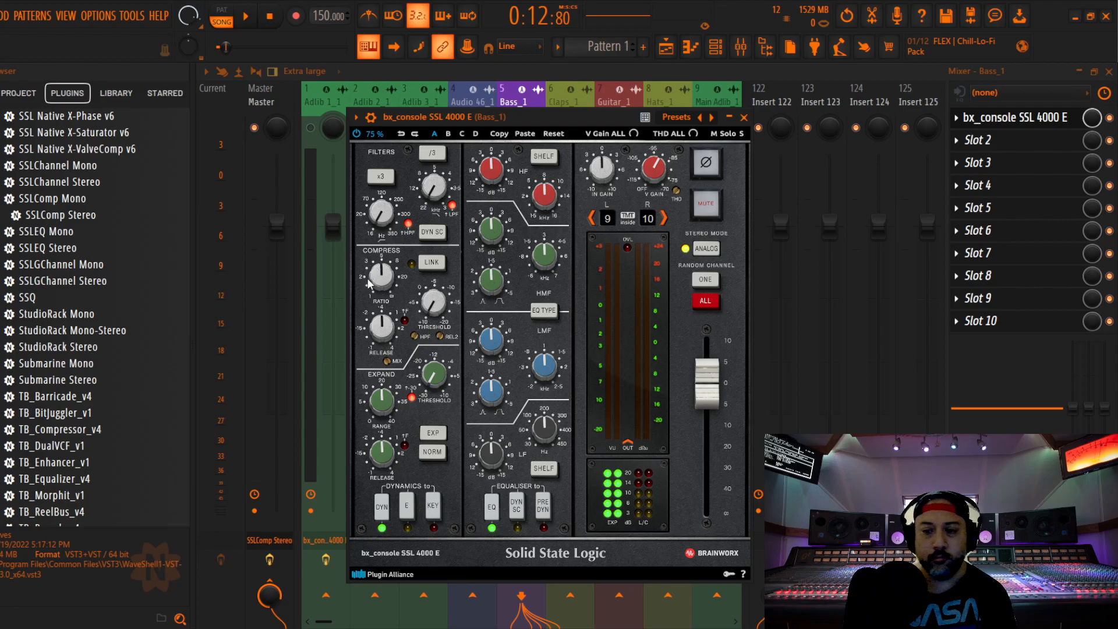
While playing the bass, raise the compressor ratio, set release to 0.10 s and threshold to +1.0 dB, and enable PRE DYN for the equaliser
key(space)
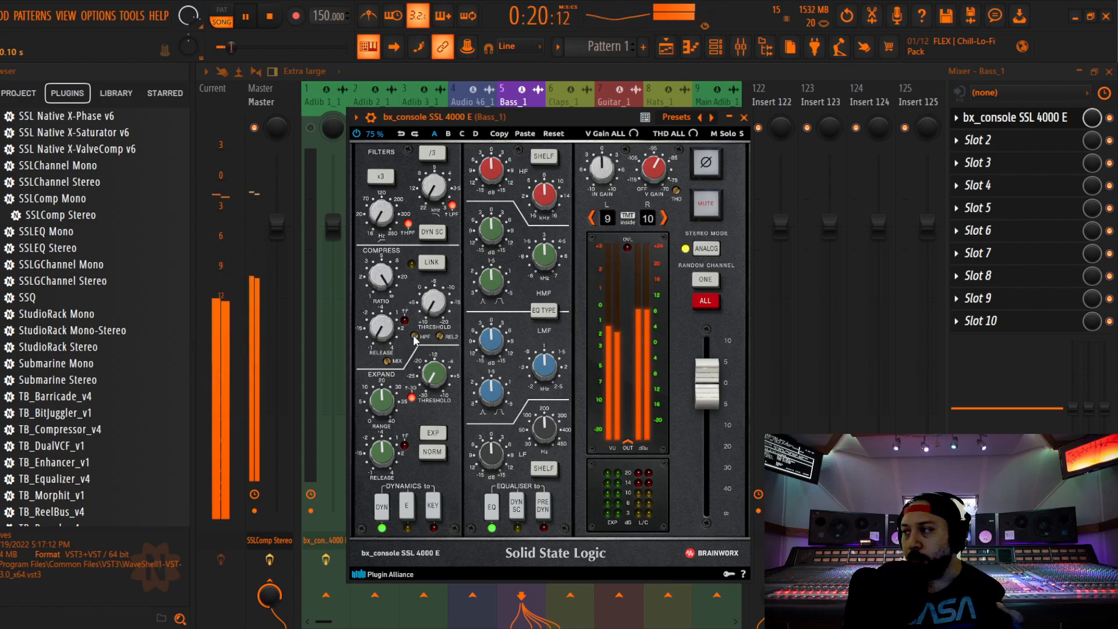
drag(436, 310, 438, 303)
scroll(435, 300, up, 6)
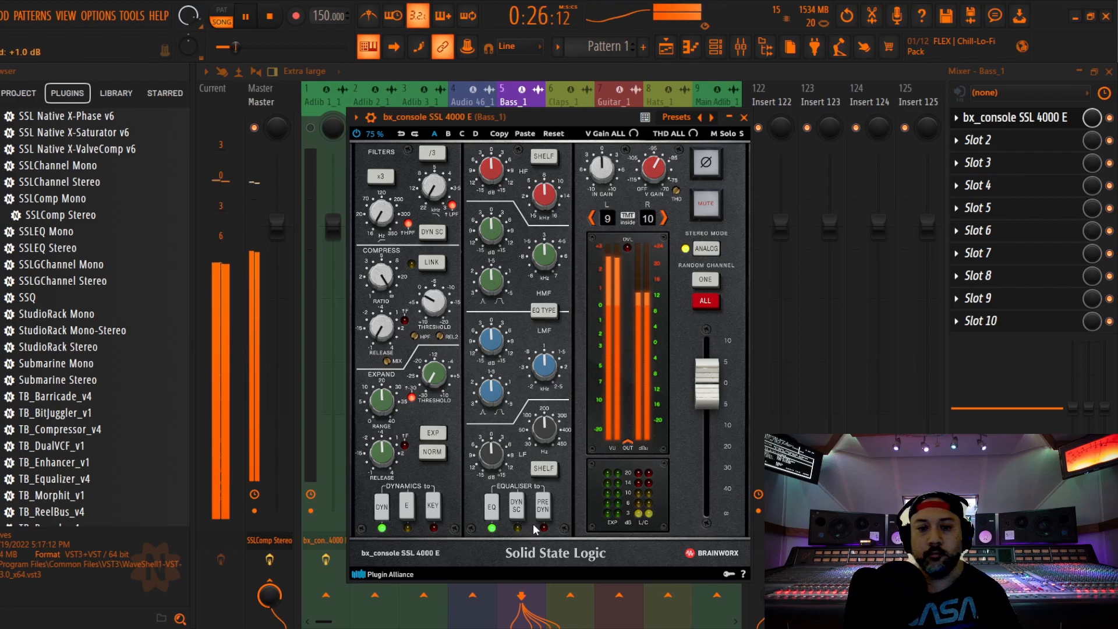
click(545, 507)
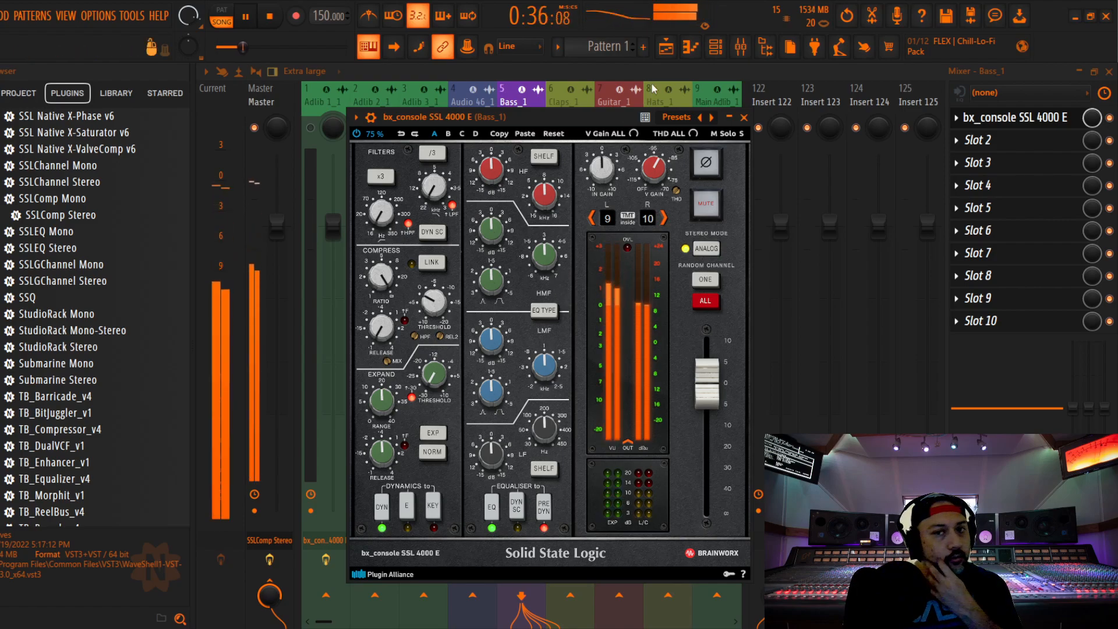
Close the bass channel strip and lower the Master fader to -4.4 dB during playback
click(743, 116)
key(space)
click(288, 233)
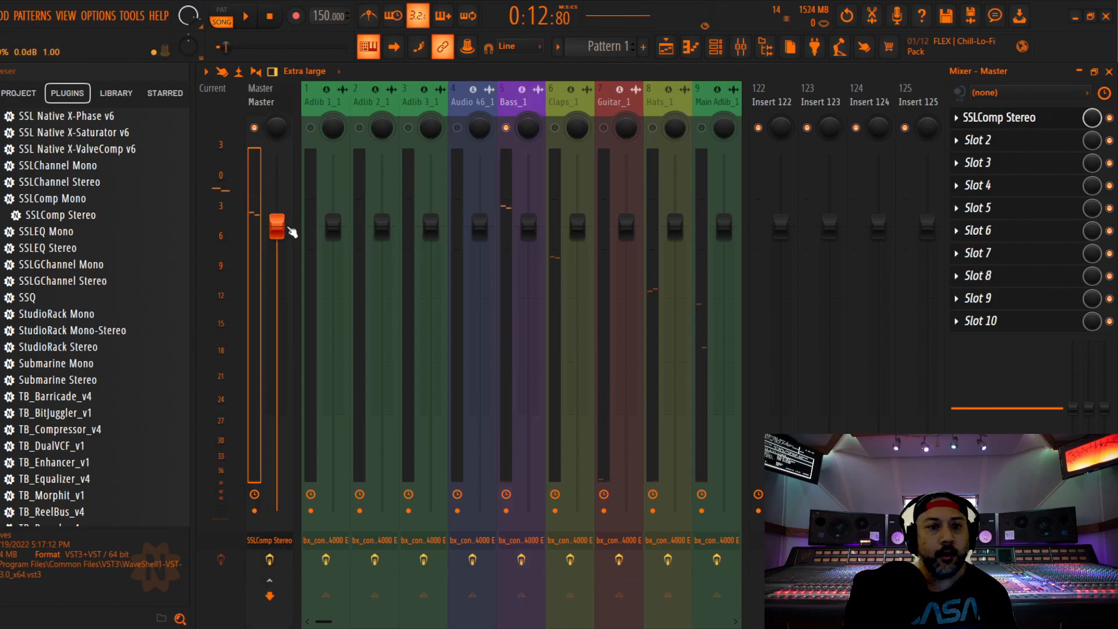
drag(280, 235, 284, 257)
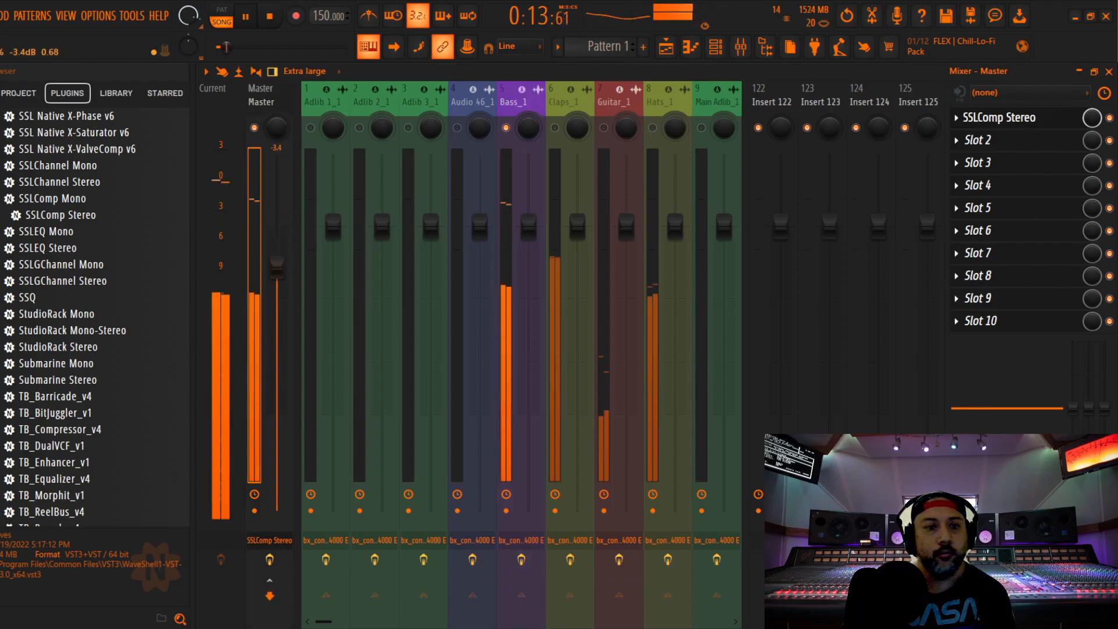
drag(277, 265, 279, 284)
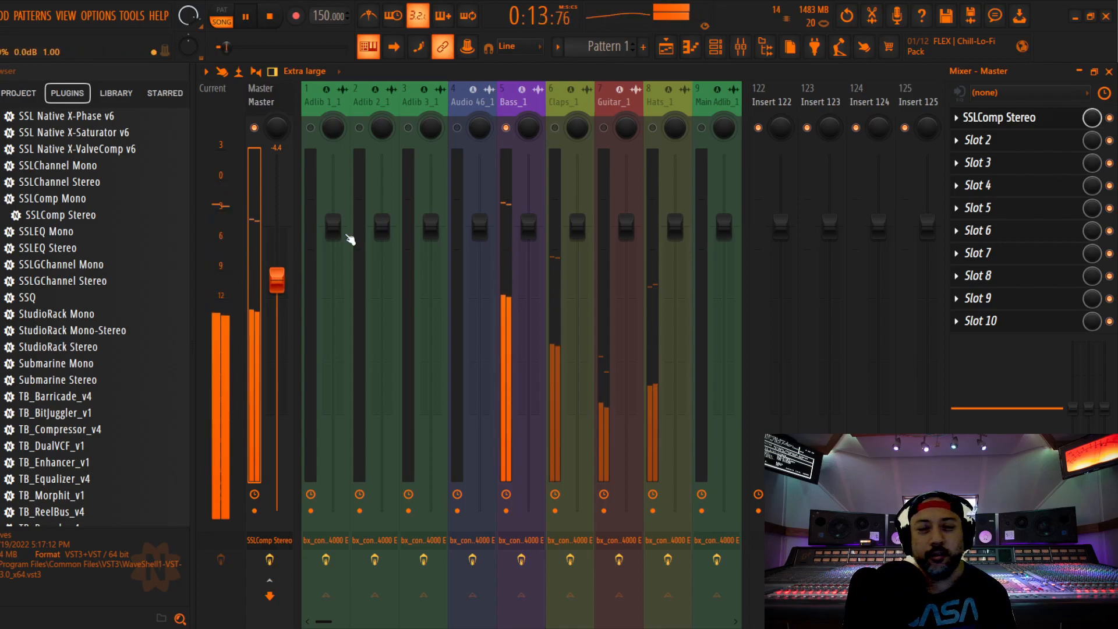
Select the Bass_1 track and play its opening bars repeatedly to judge the sound and level of the soloed bass
click(499, 162)
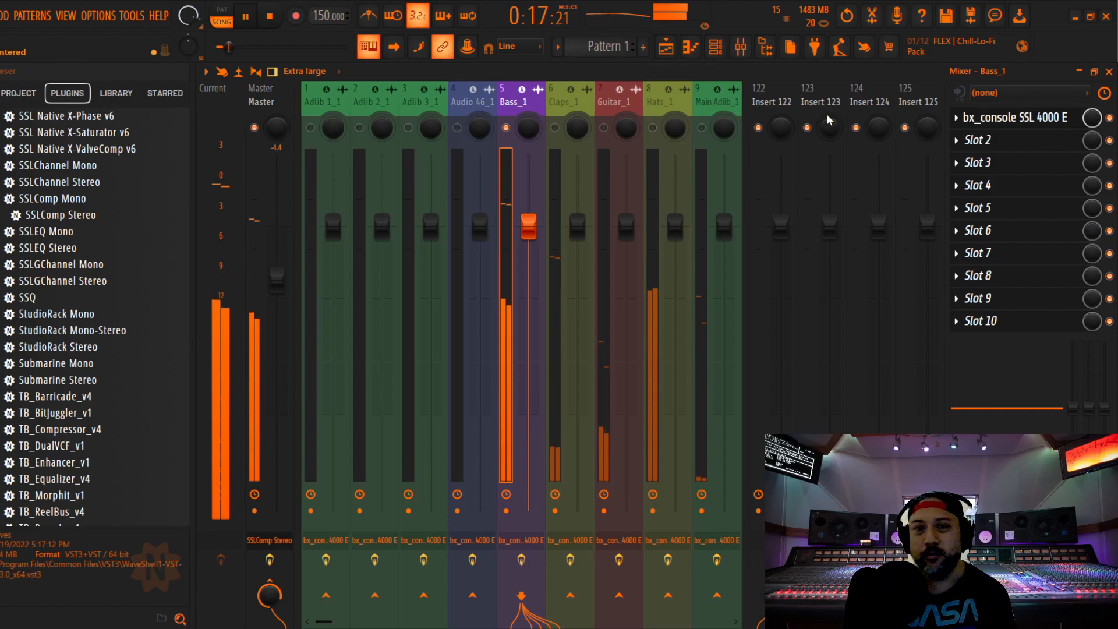
key(space)
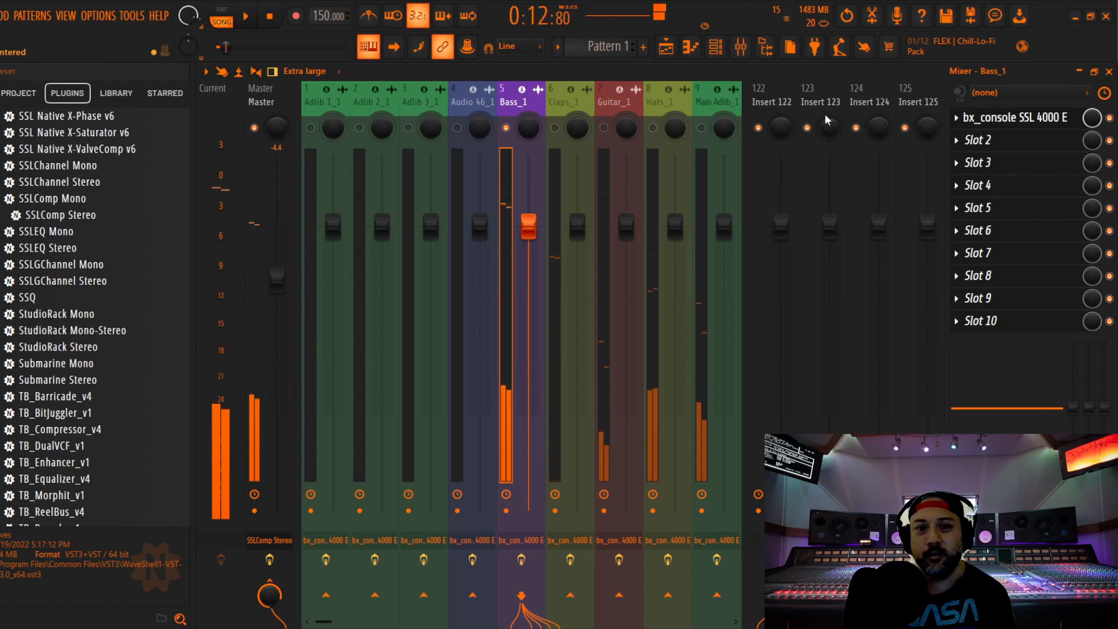
key(space)
key(space)
key(space)
key(space)
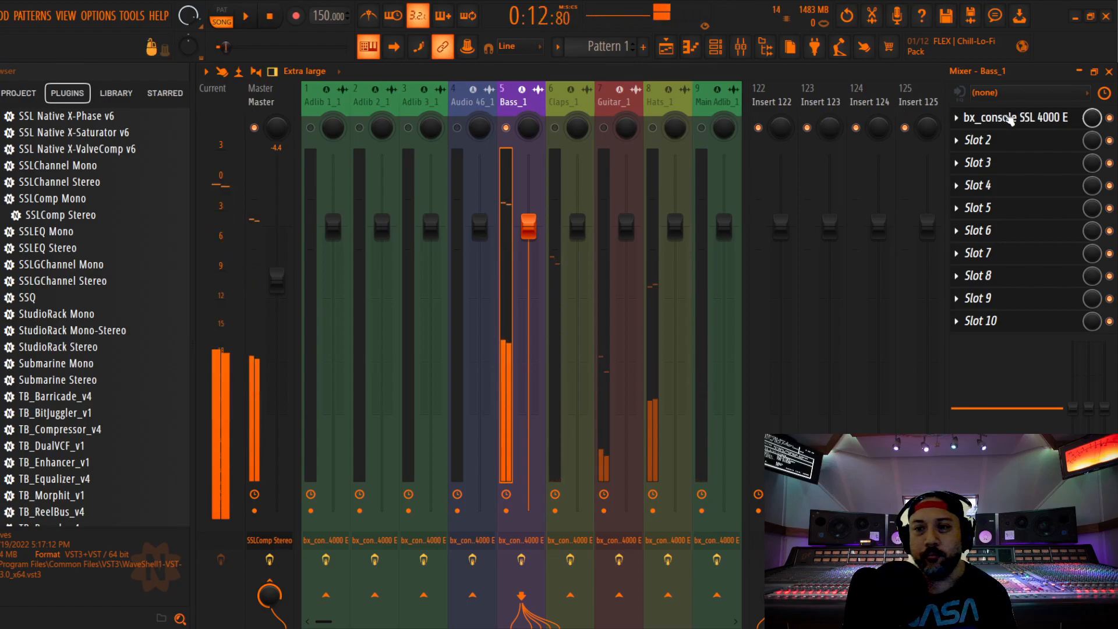
key(space)
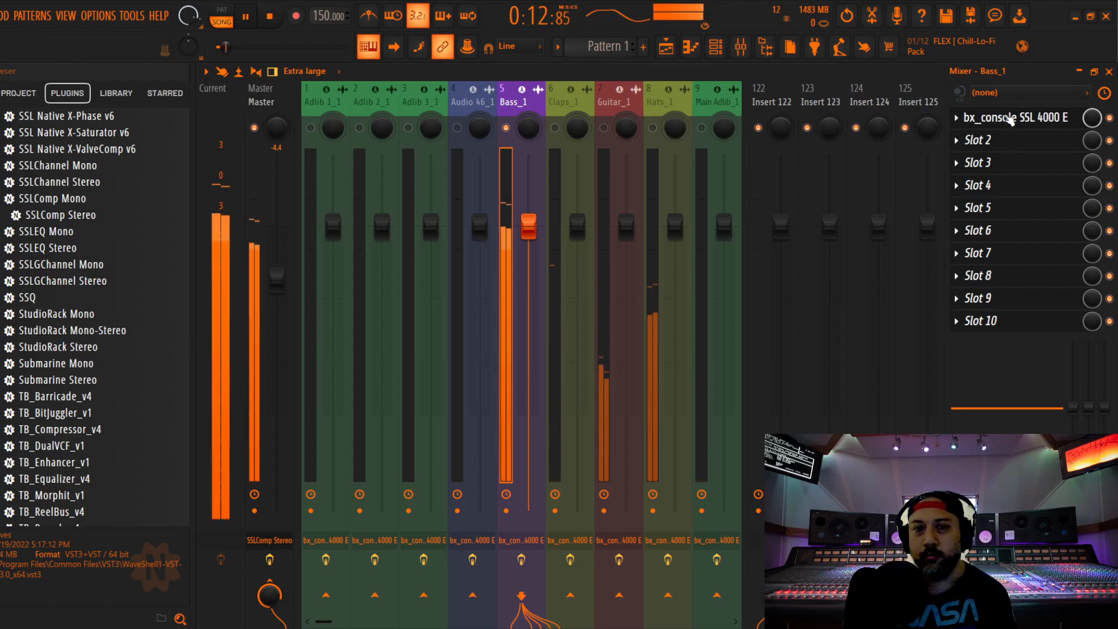
key(space)
key(space)
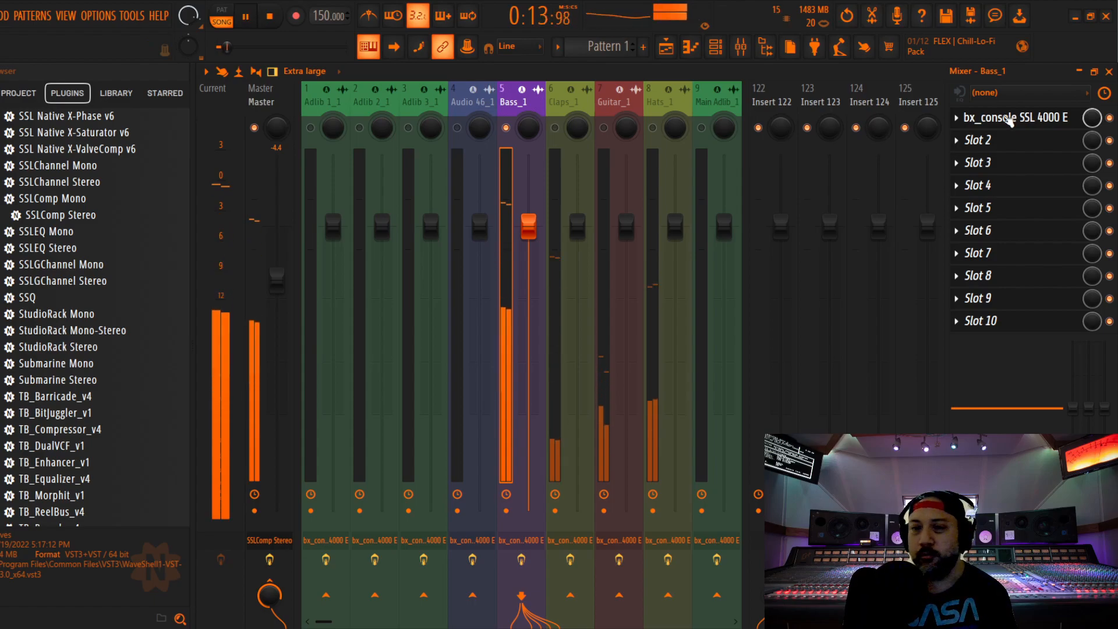
key(space)
Add the Warmy EP1A V2 tube EQ from the plugin list to Bass_1's second slot and set its oversampling to 2x
scroll(105, 293, down, 15)
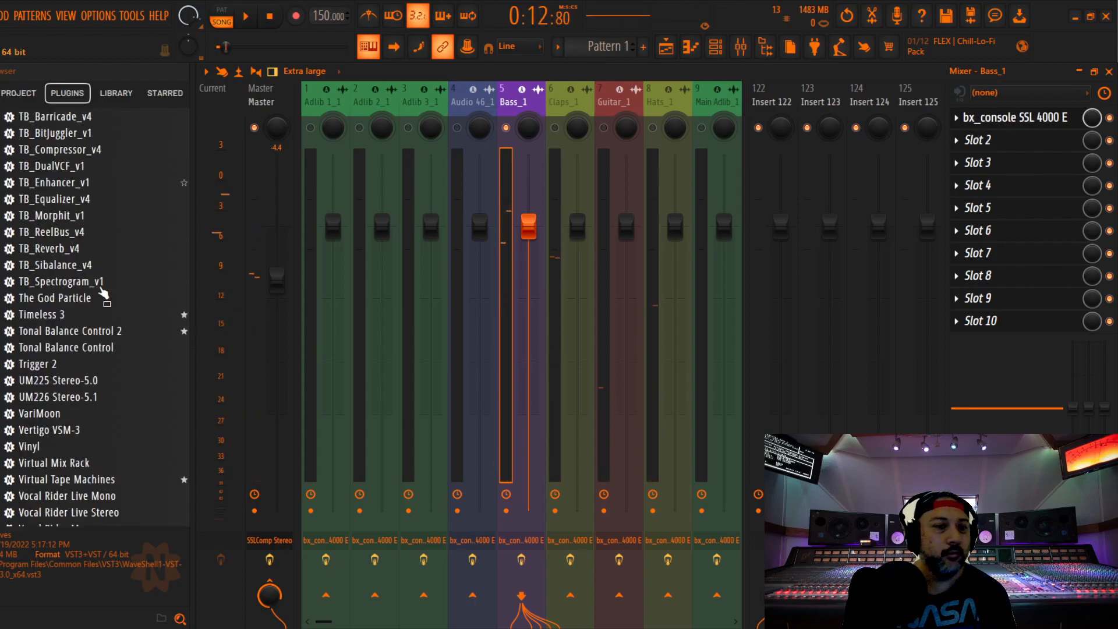
scroll(125, 267, up, 5)
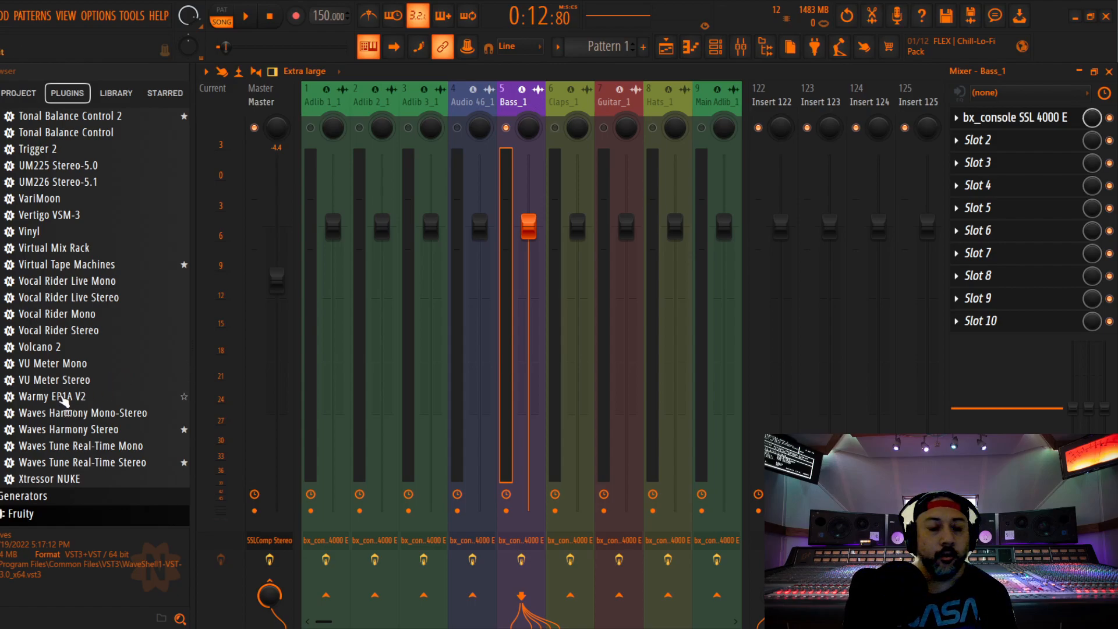
drag(64, 401, 997, 140)
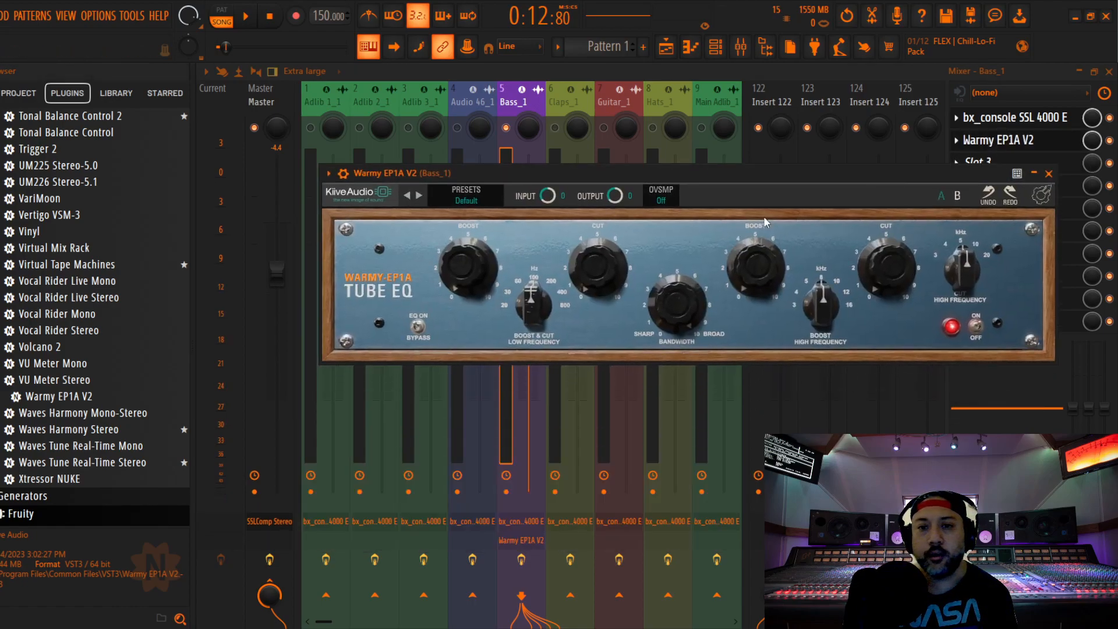
click(649, 201)
click(665, 222)
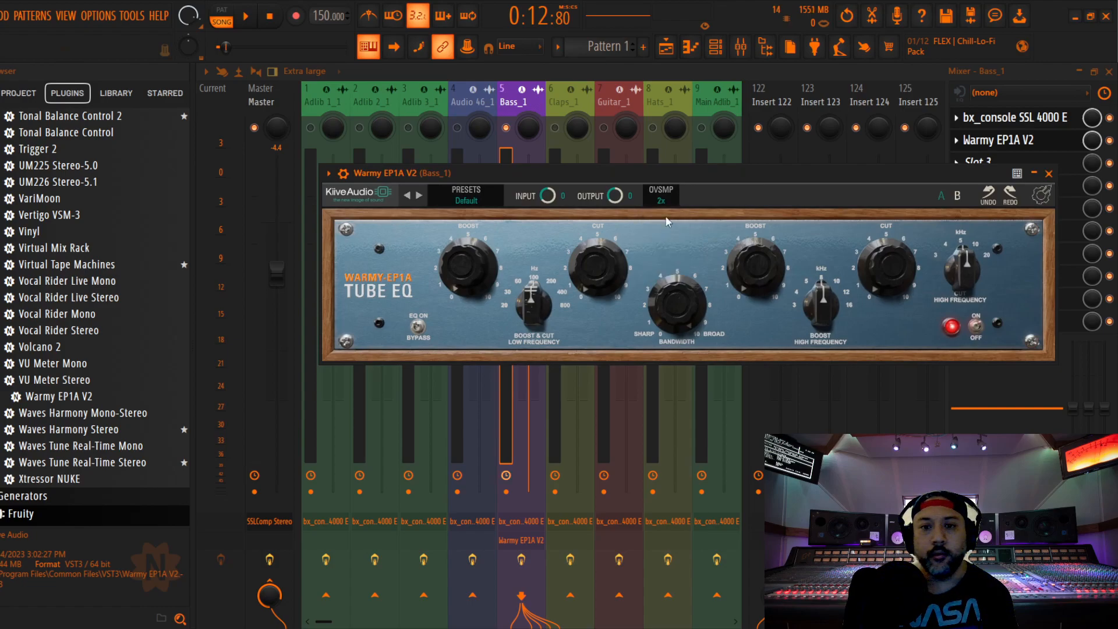
Move Warmy EP1A V2 ahead of bx_console SSL 4000 E in the Bass_1 effect chain and reopen the EQ
click(1050, 172)
drag(1008, 140, 1007, 118)
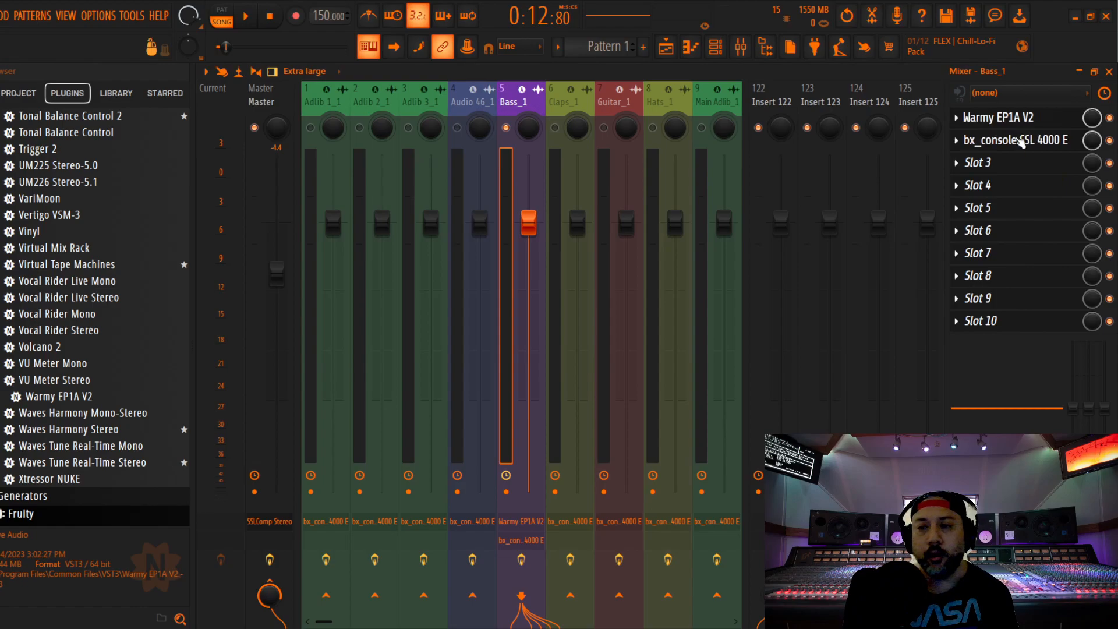
click(1009, 119)
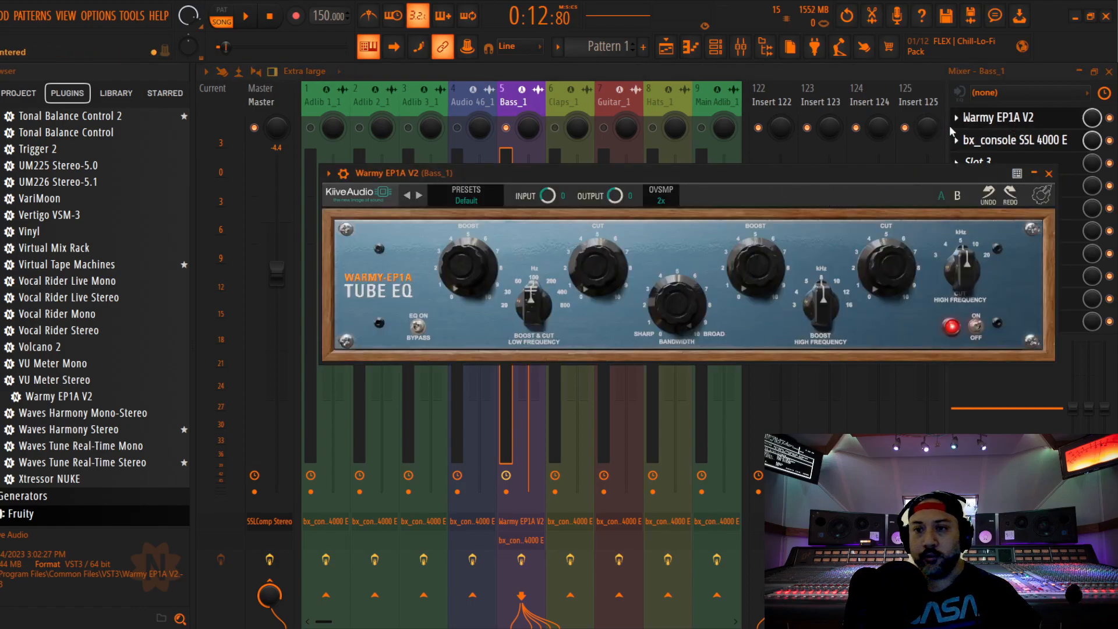
While auditioning the bass, set the low boost and cut frequency of Warmy EP1A V2 to 60 Hz
key(space)
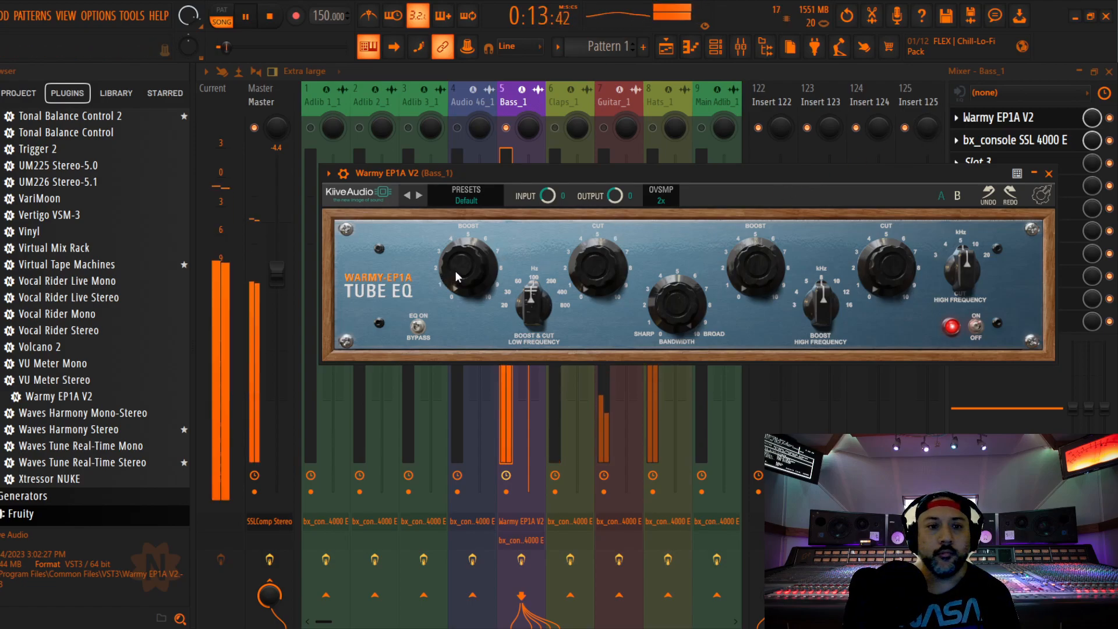
key(space)
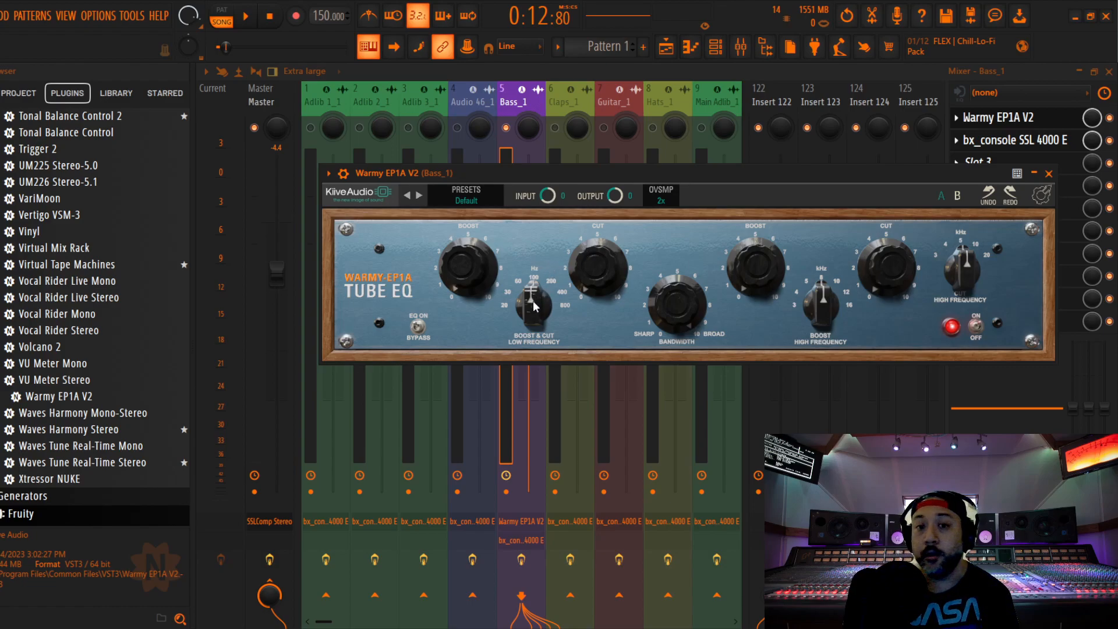
key(space)
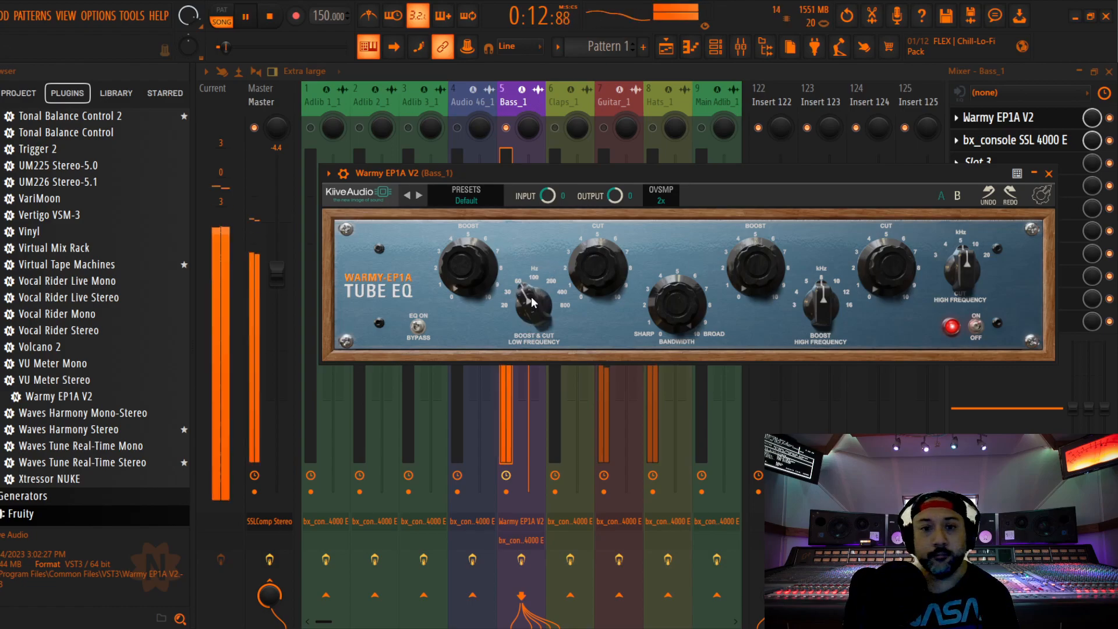
key(space)
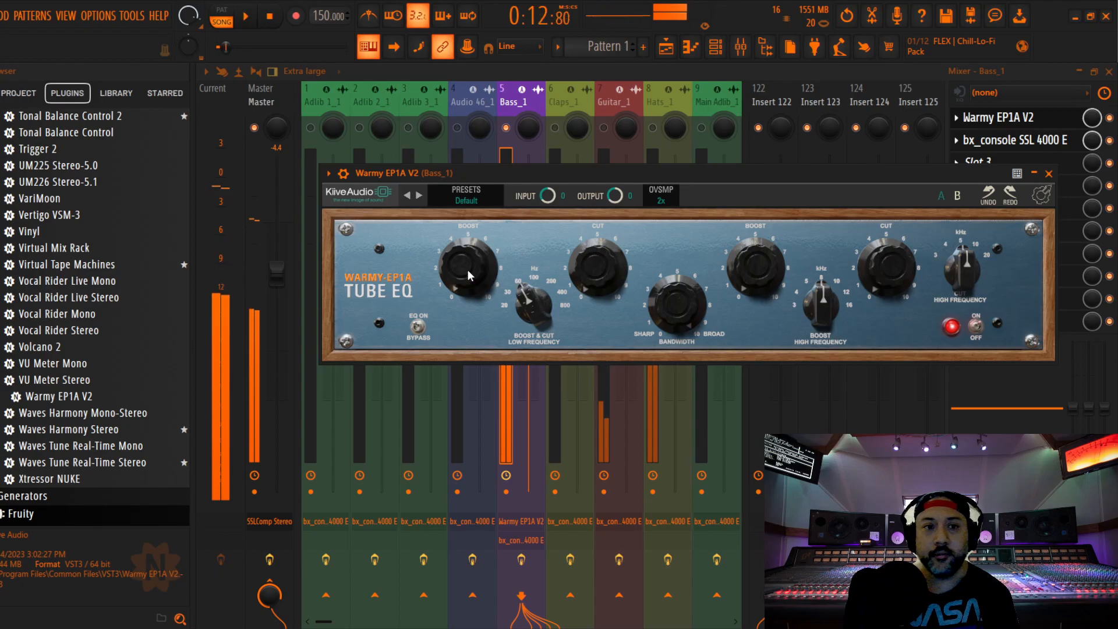
Close the tube EQ and compare the playing bass with the EQ bypassed and active, leaving it enabled
click(1048, 173)
key(space)
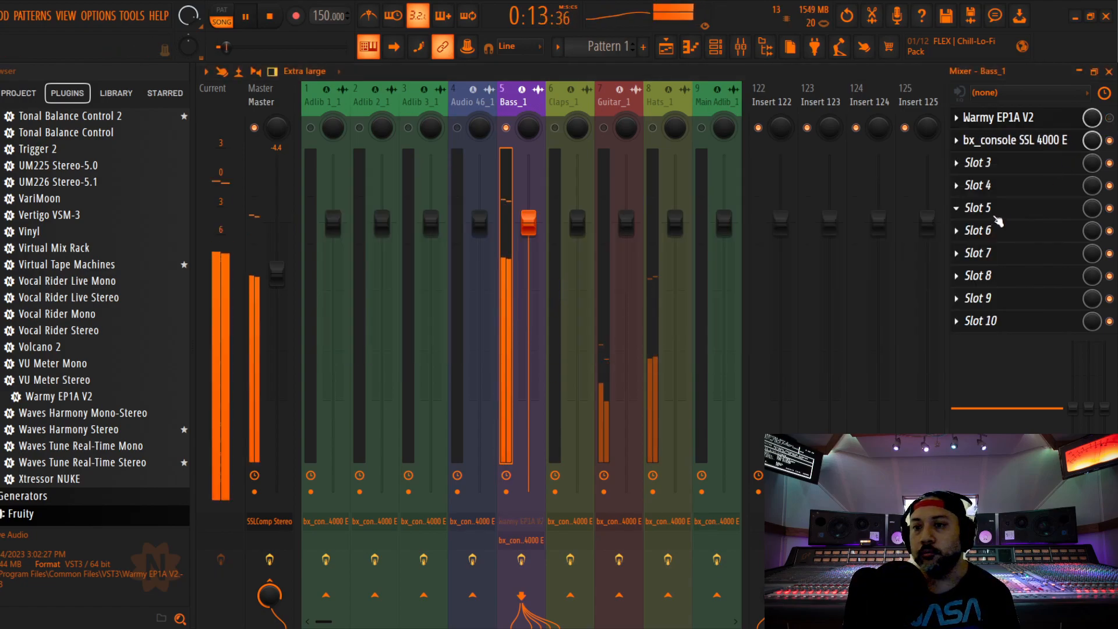
click(1109, 117)
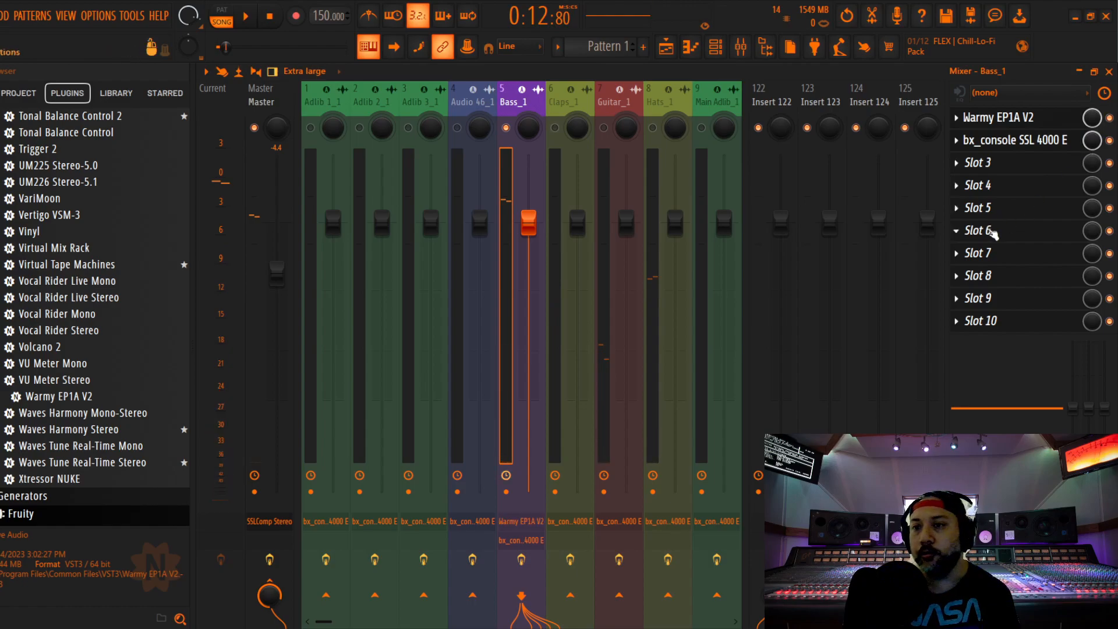
key(space)
Reopen Warmy EP1A V2 and set its low-frequency boost to about 2.44 dB while the bass plays
click(1000, 119)
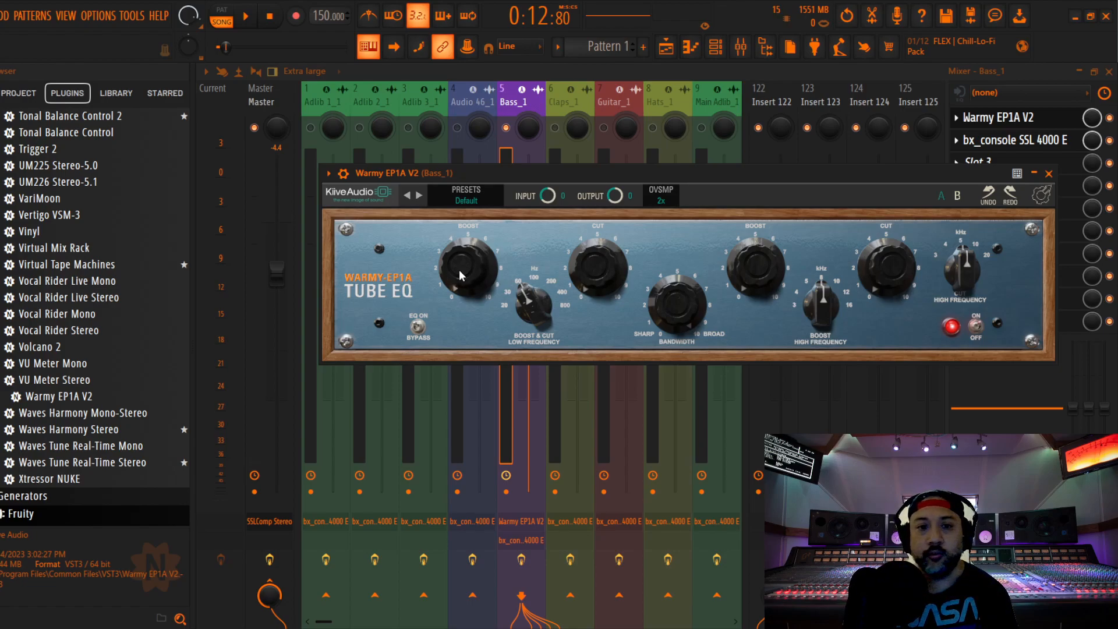
key(space)
mouse_move(462, 256)
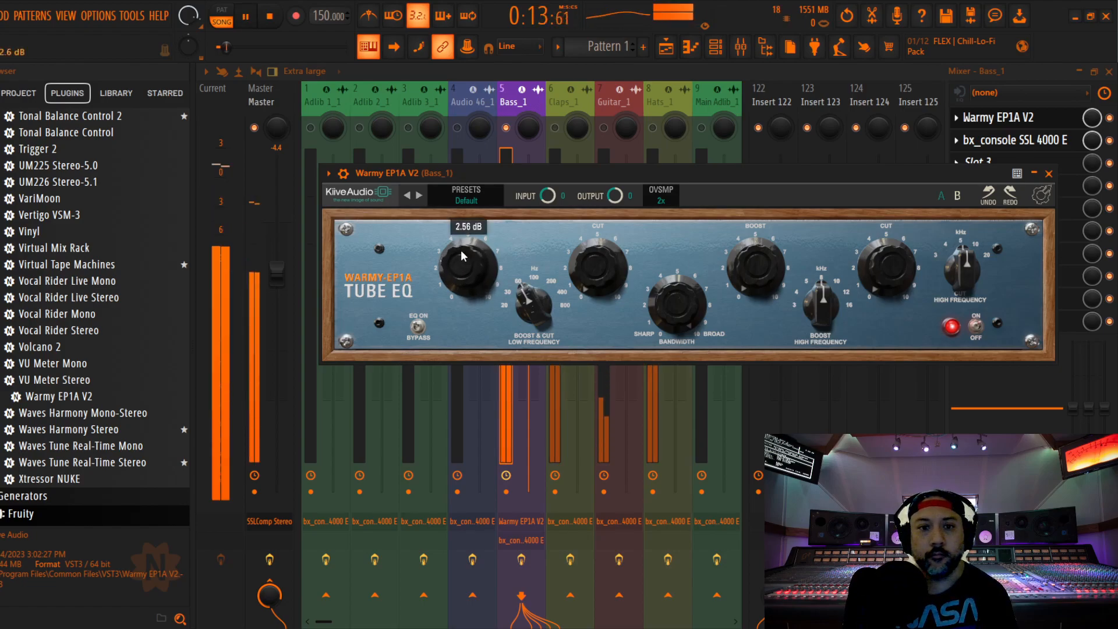
scroll(462, 260, up, 2)
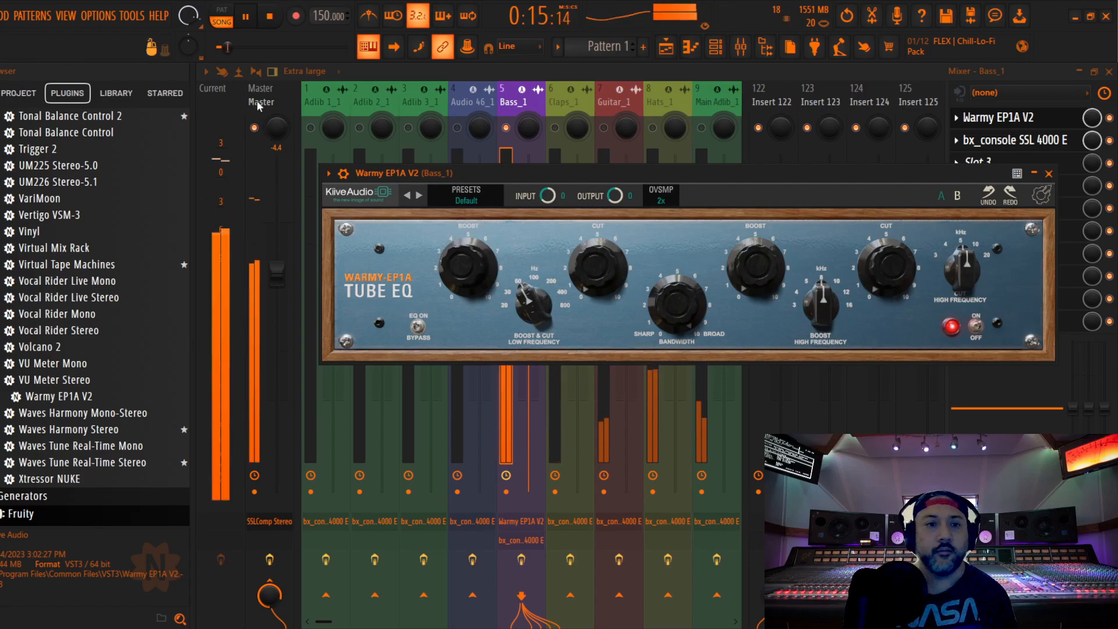
Stop playback, lower the Master fader to -5.7 dB and reselect the Bass_1 track
key(space)
click(267, 127)
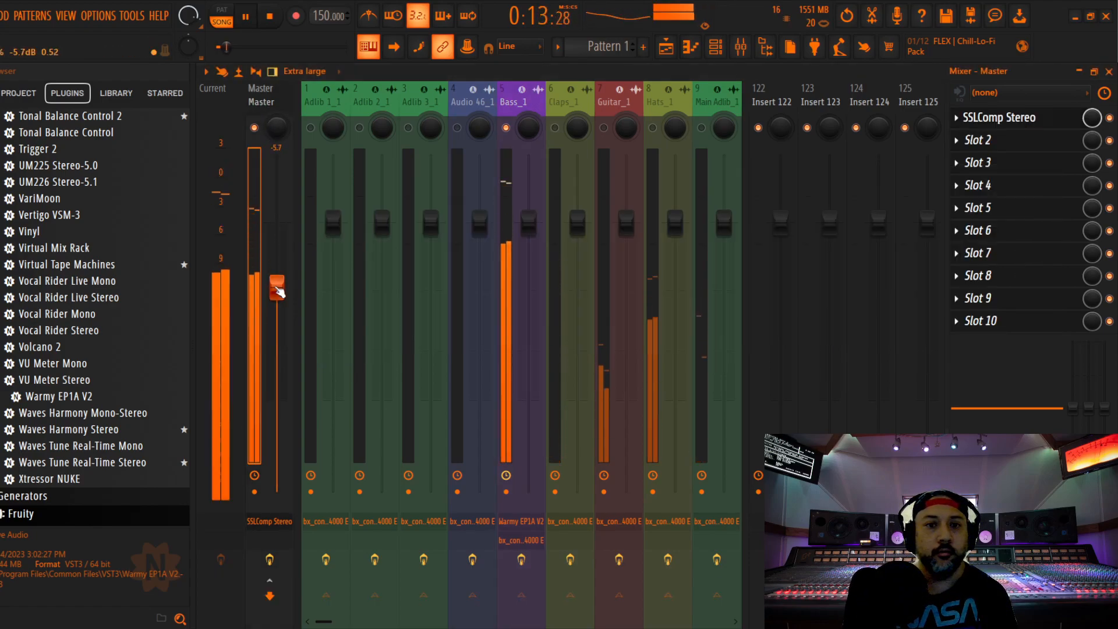
click(499, 101)
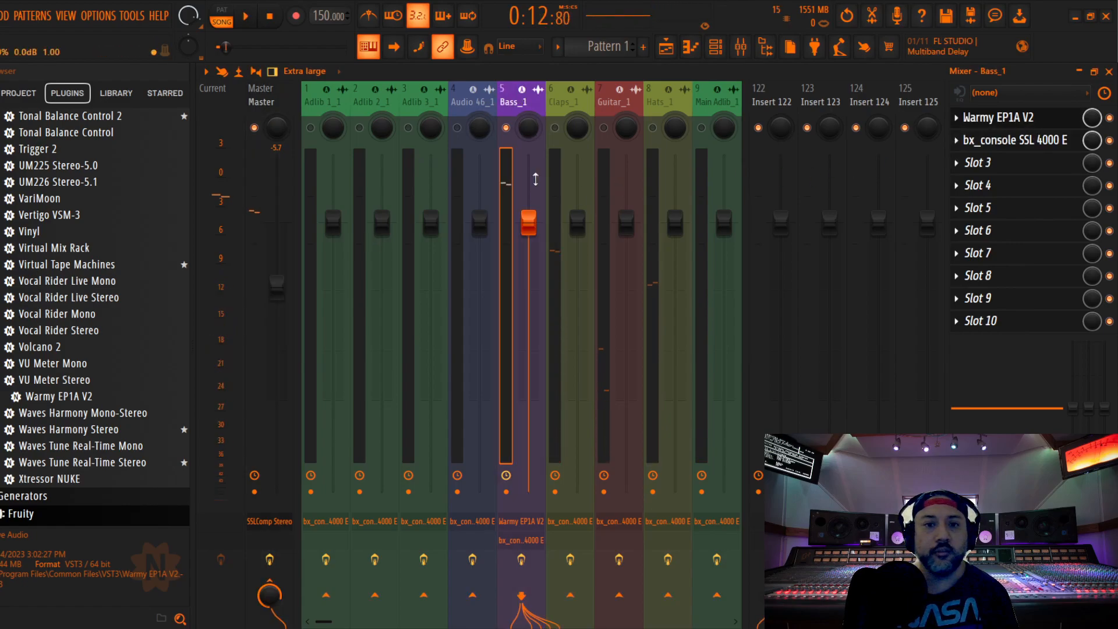
Check the bass level and compression on Bass_1's bx_console SSL 4000 E meters during playback, closing the plugin when done
click(1029, 142)
key(space)
key(space)
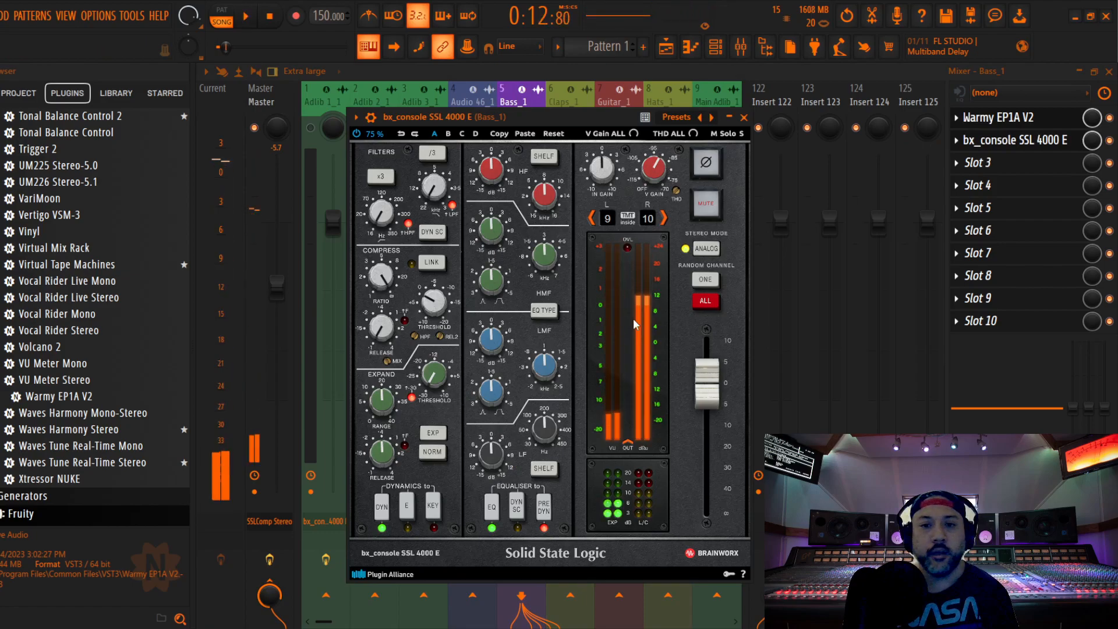
click(745, 117)
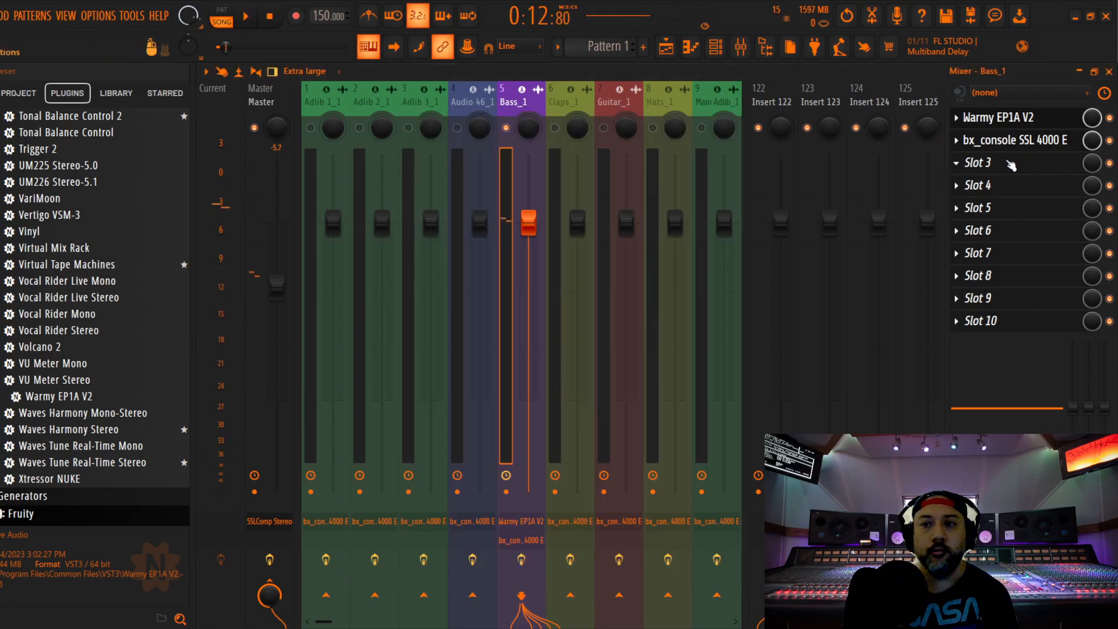
Insert Fruity Balance on Bass_1 between Warmy EP1A V2 and the SSL 4000 E channel strip
click(1011, 166)
click(730, 599)
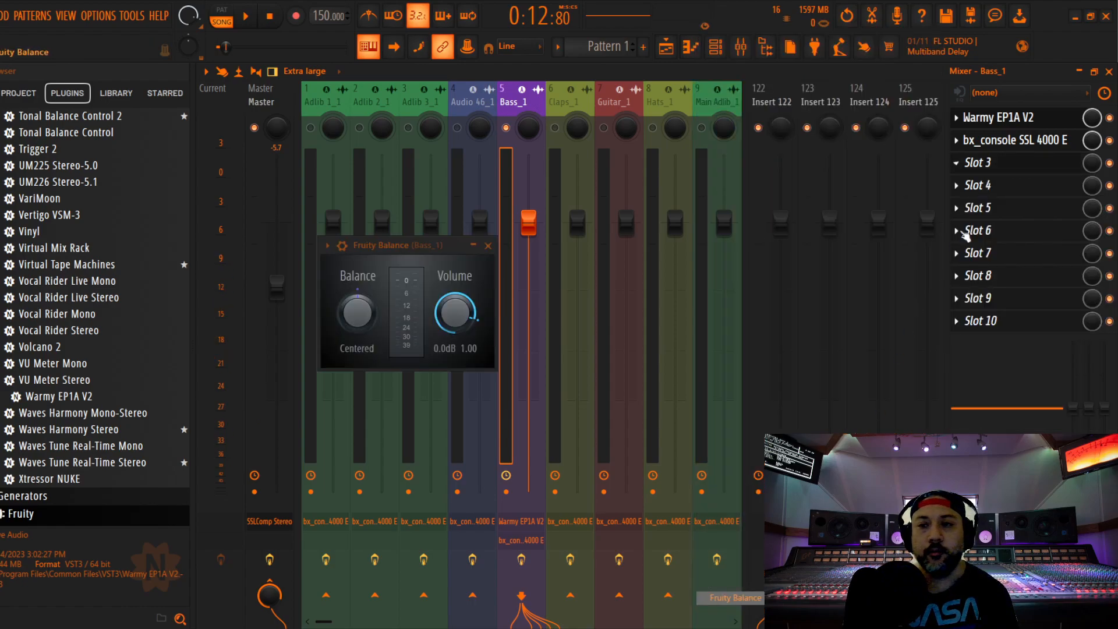
drag(1013, 166, 1013, 142)
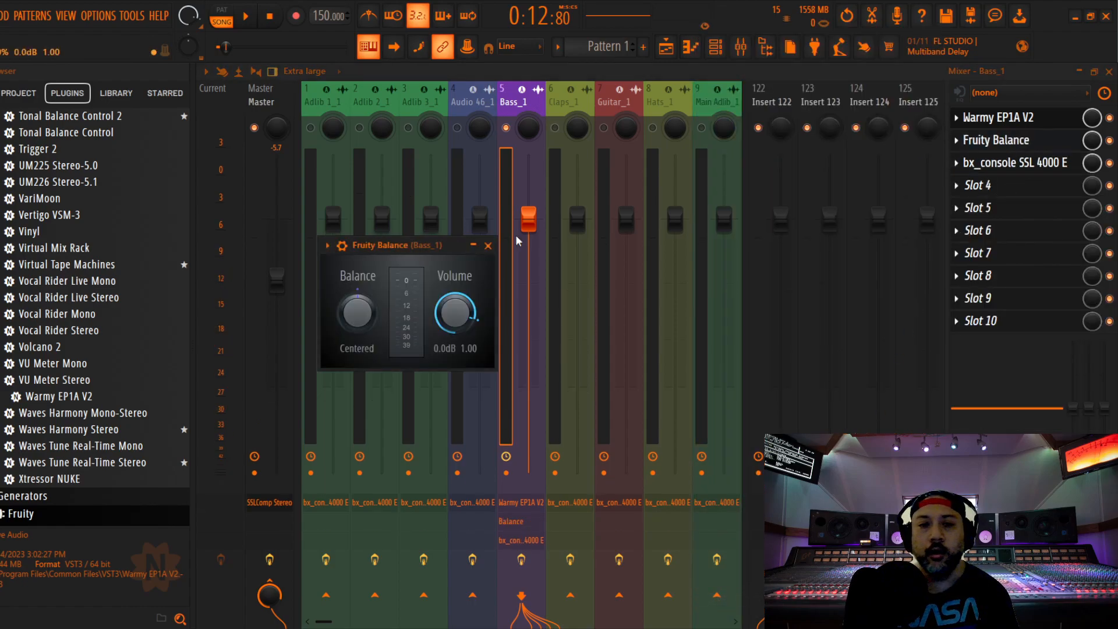
drag(393, 245, 461, 182)
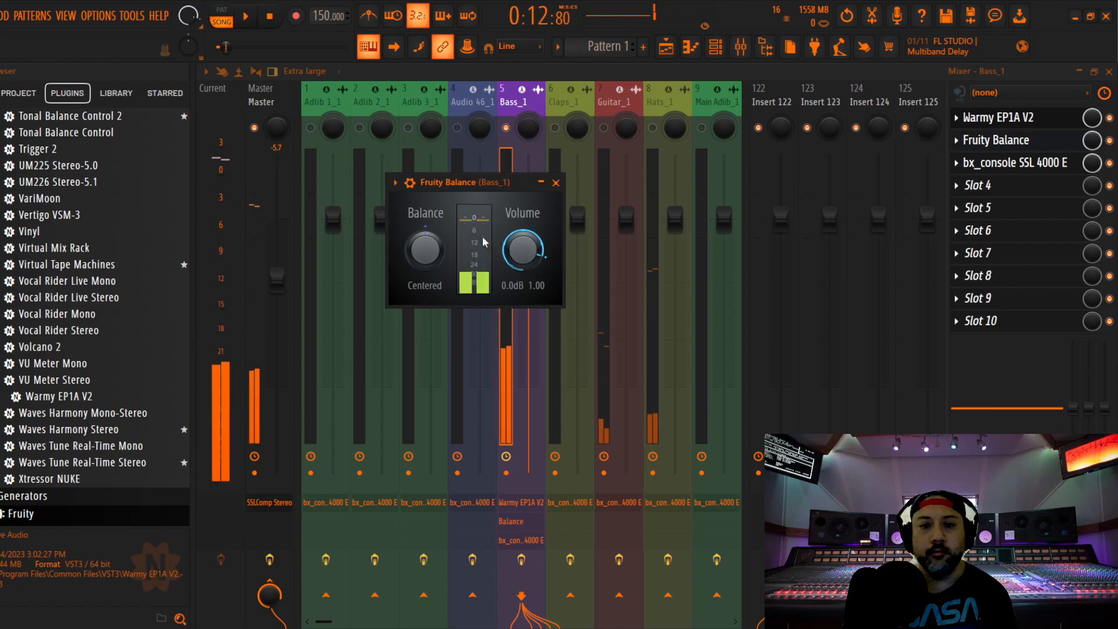
Lower the Fruity Balance volume on Bass_1 to -6.5 dB and close its window
scroll(525, 251, down, 10)
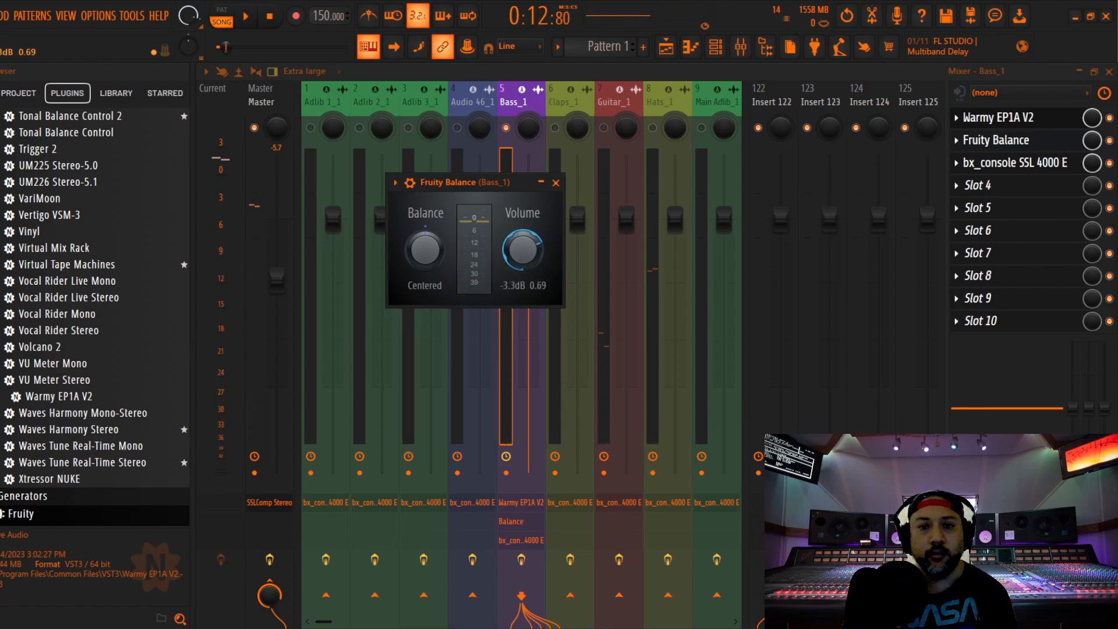
key(space)
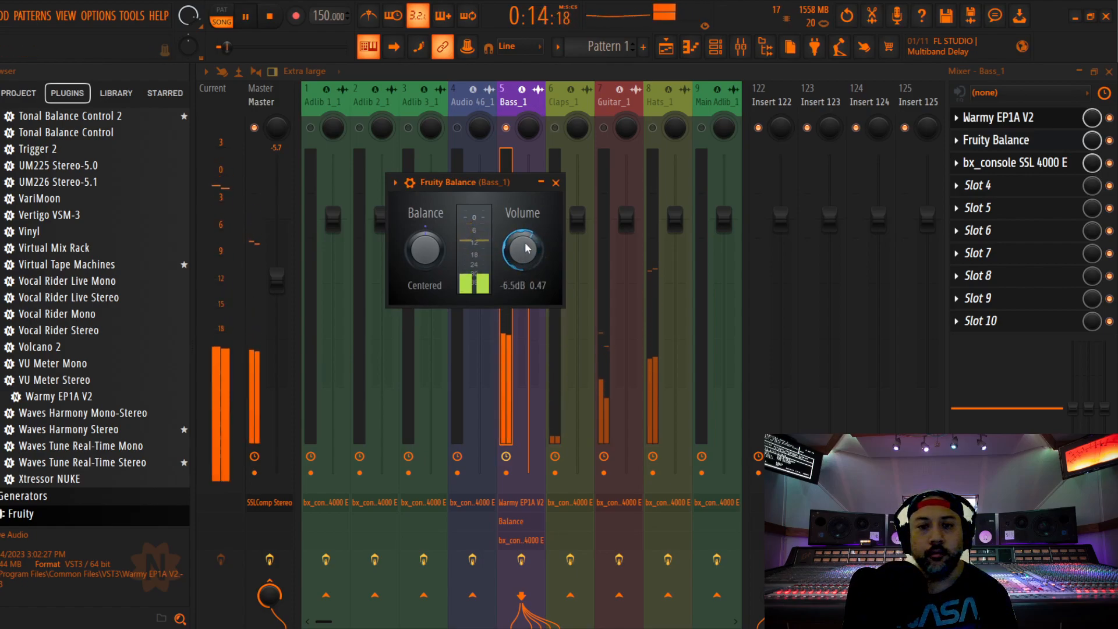
click(556, 183)
Reopen Warmy EP1A V2 on Bass_1, readjust its low-frequency boost by ear during playback, and close it
click(1021, 119)
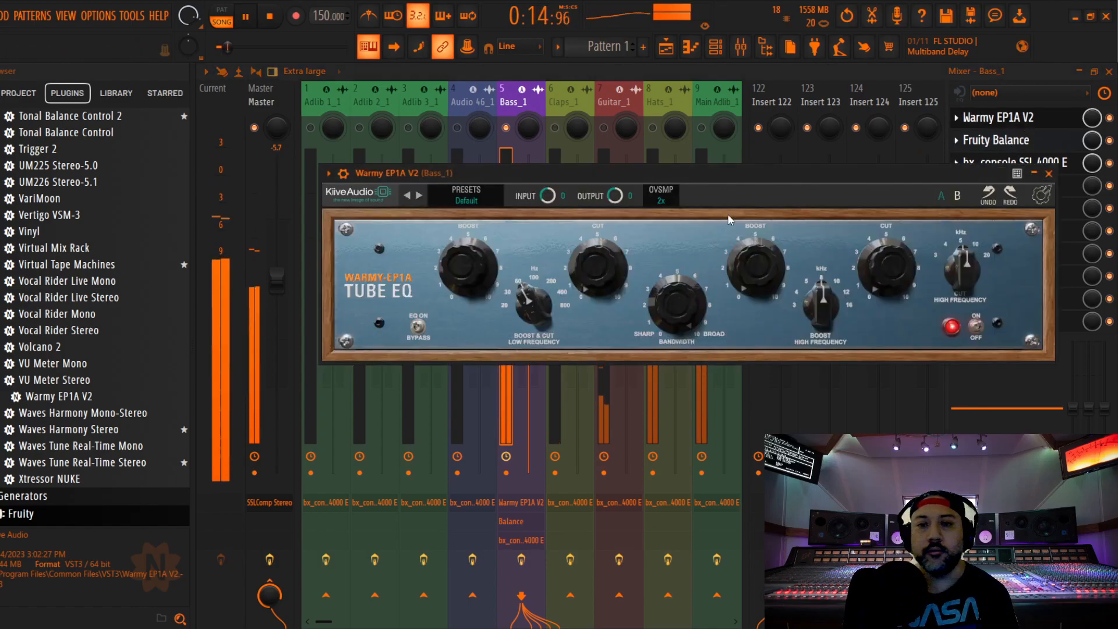
drag(465, 254, 461, 279)
key(space)
key(space)
mouse_move(460, 262)
key(space)
key(space)
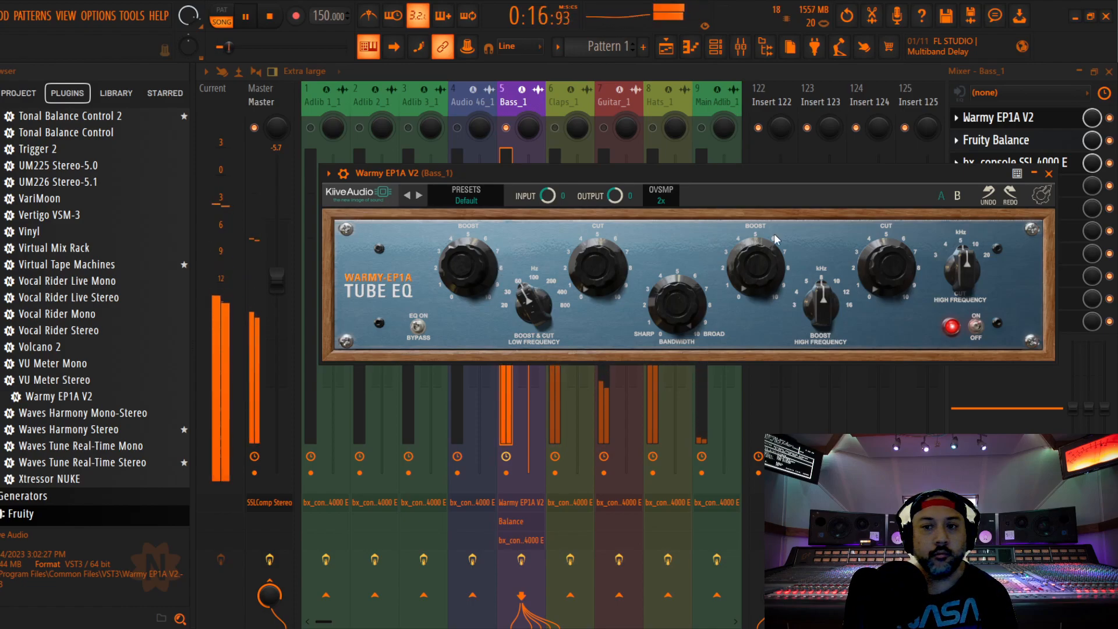
click(1047, 174)
key(space)
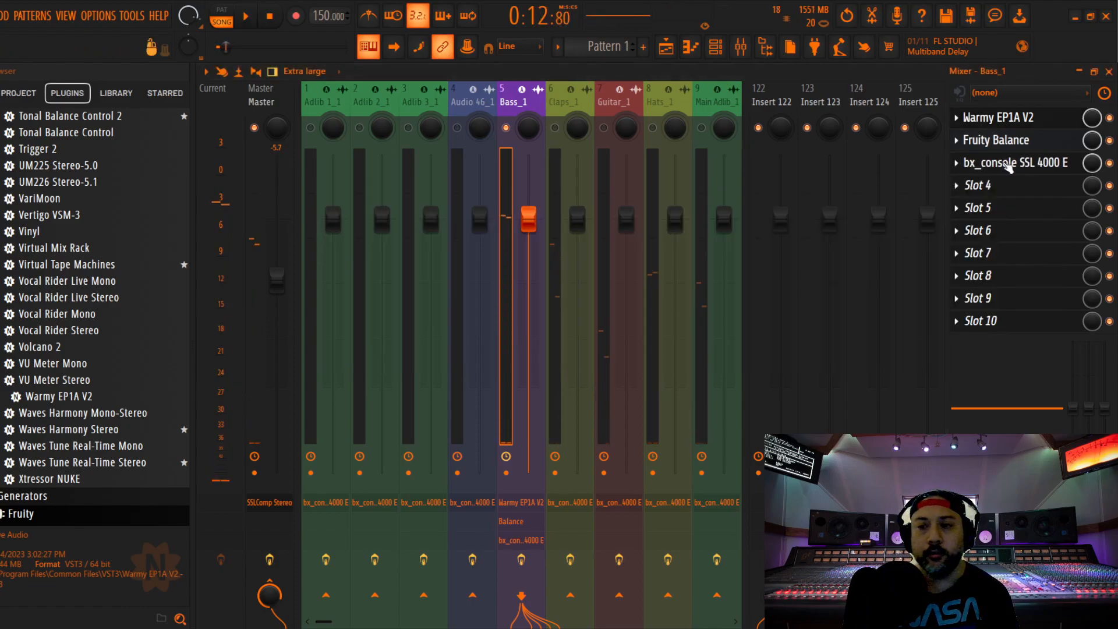
Set the compressor threshold to 0.0 dB in Bass_1's bx_console SSL 4000 E during playback and close the plugin
click(995, 164)
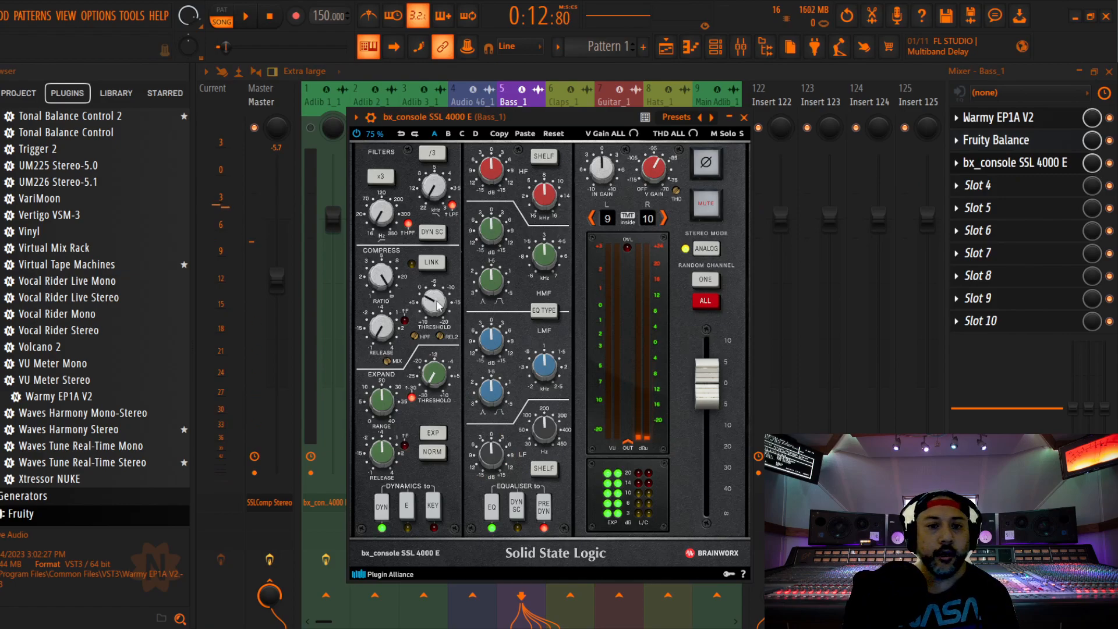
key(space)
mouse_move(434, 310)
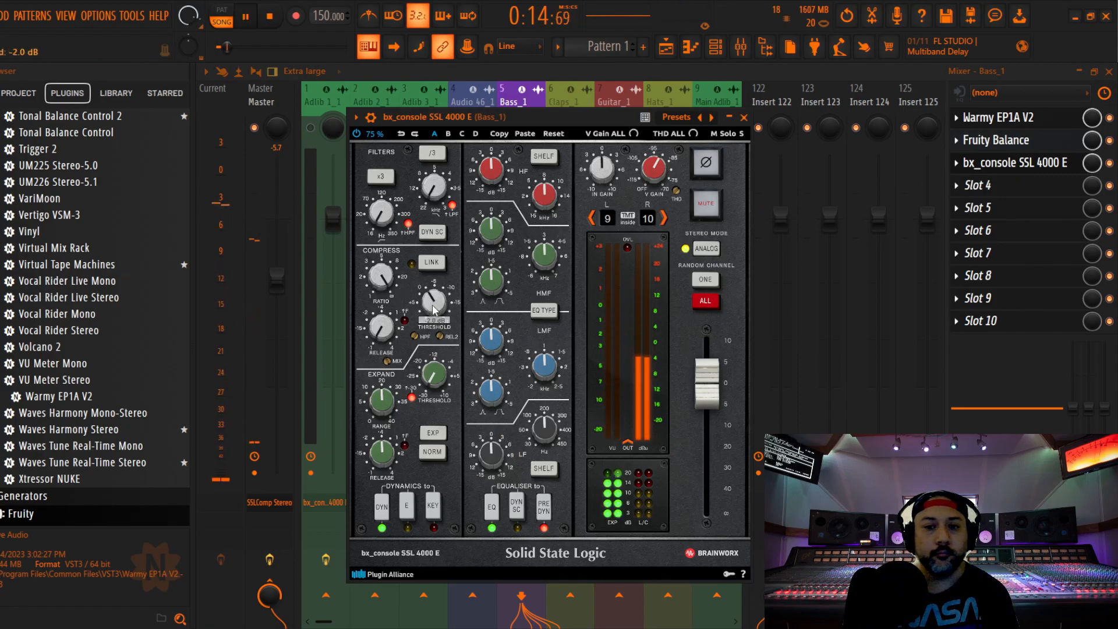
drag(433, 310, 437, 304)
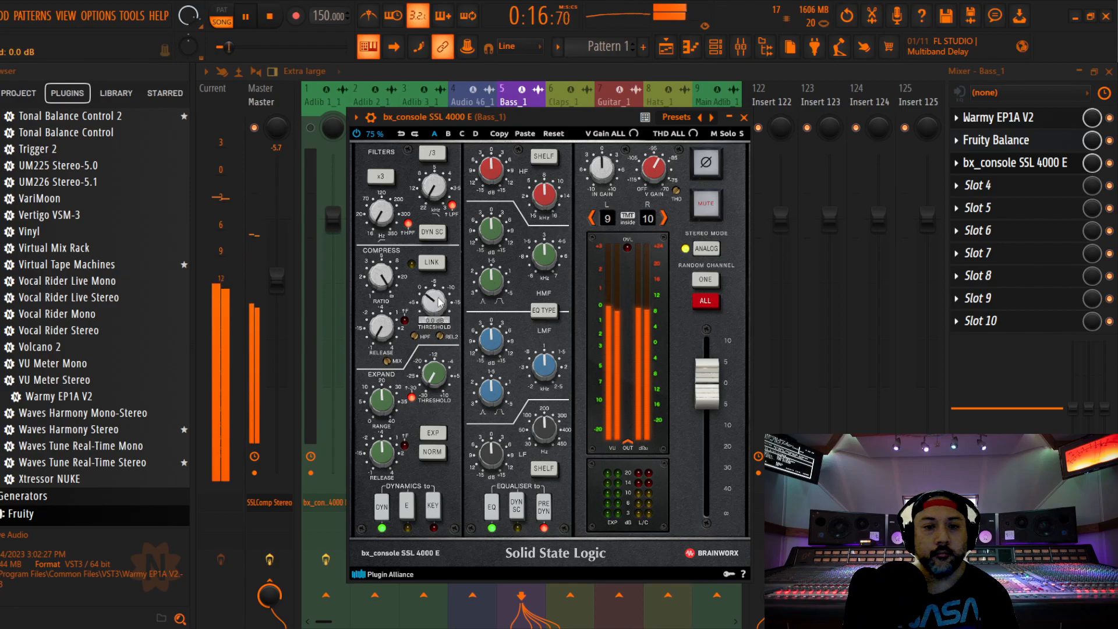
key(space)
click(744, 118)
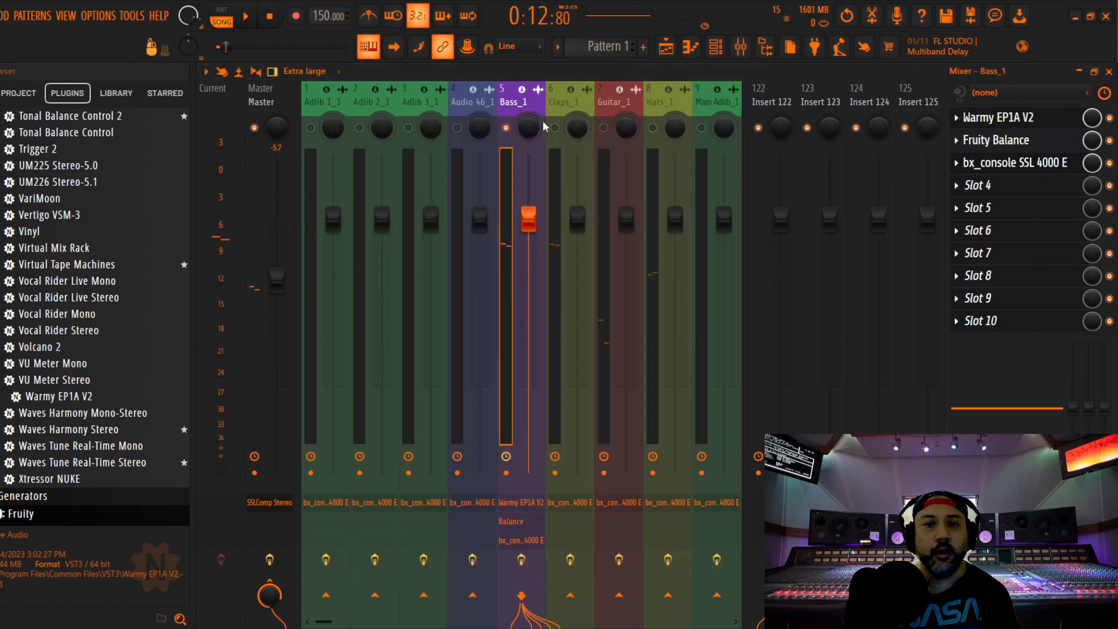
Fine-tune the low-frequency boost of Warmy EP1A V2 on Bass_1 to about 3.1 dB during playback and close the plugin
click(1010, 122)
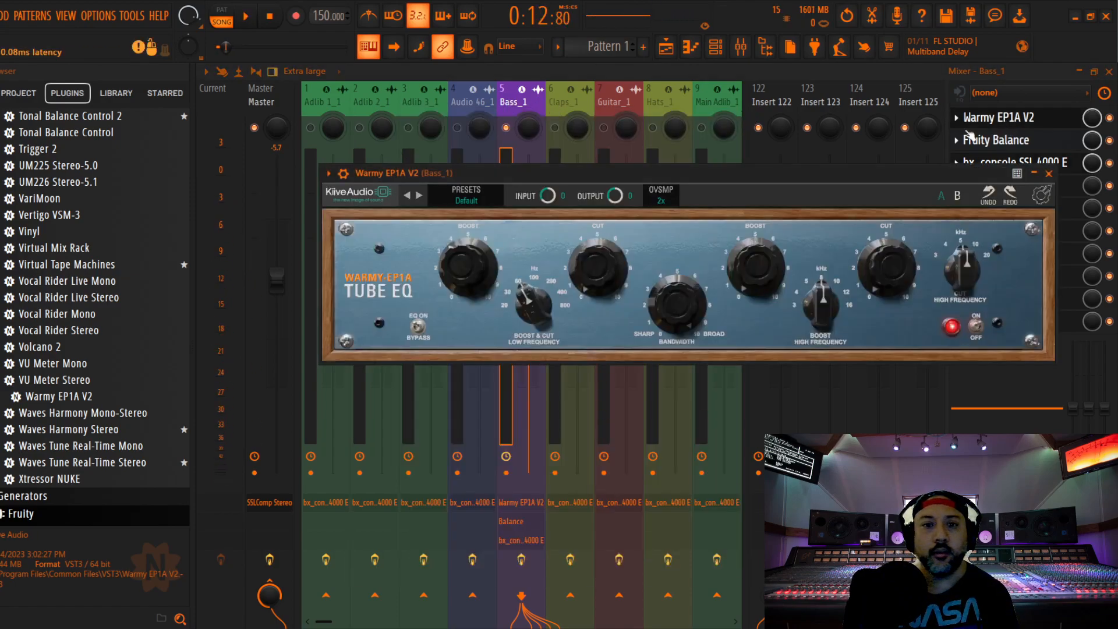
key(space)
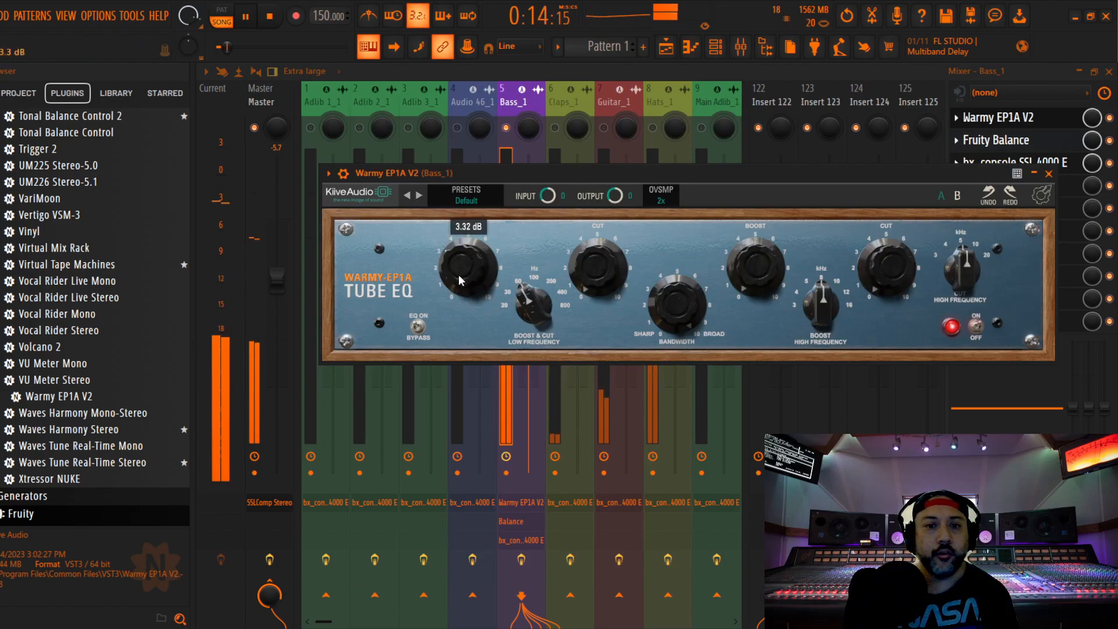
drag(460, 269, 459, 268)
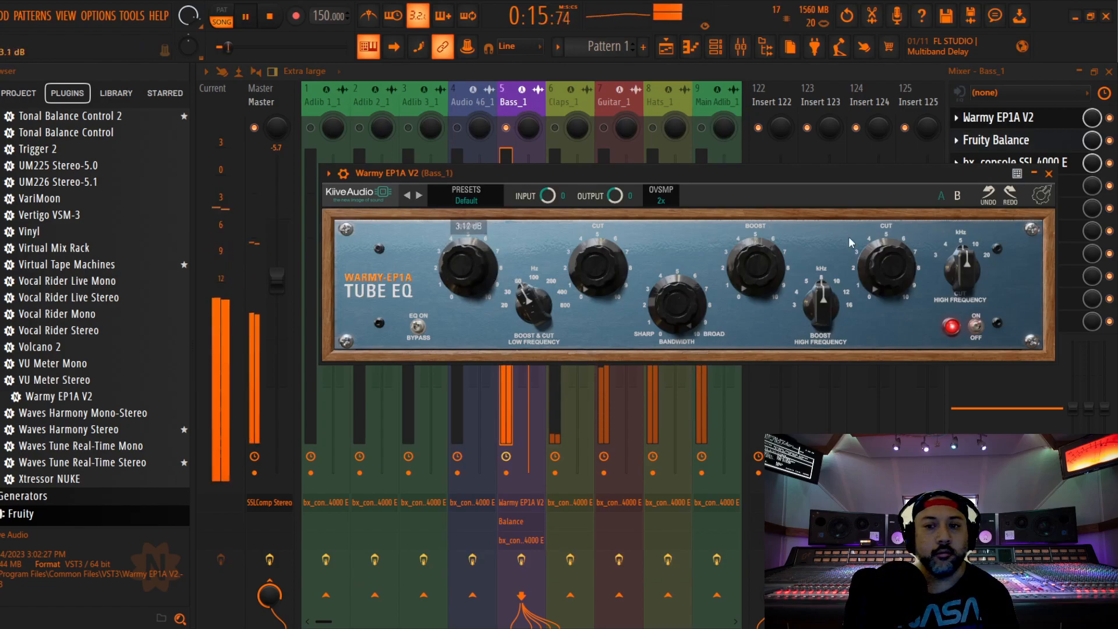
click(1048, 174)
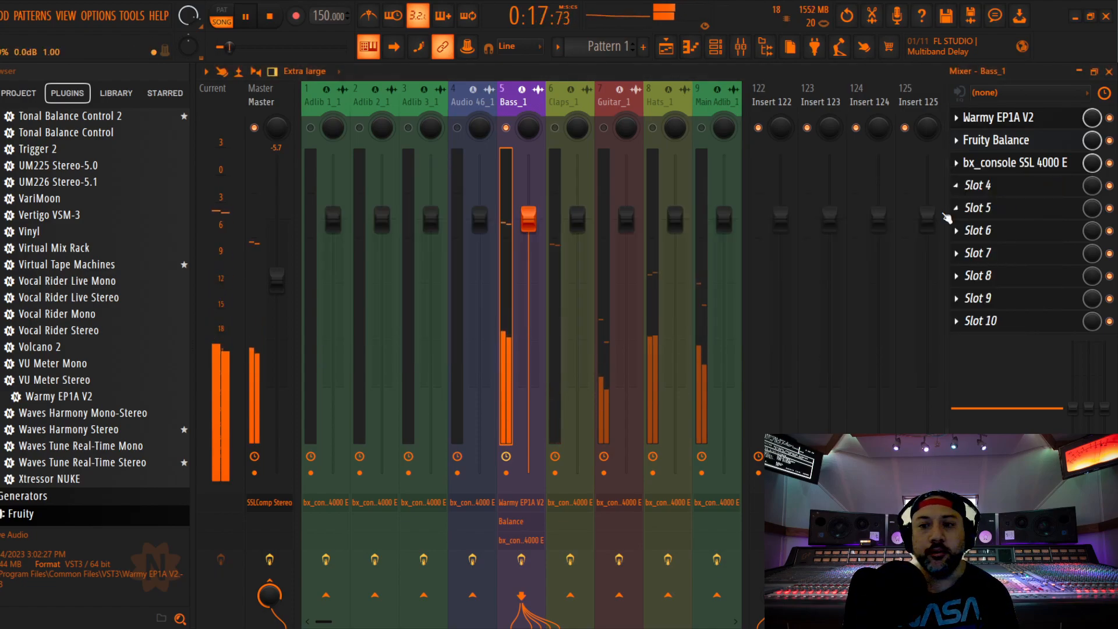
key(space)
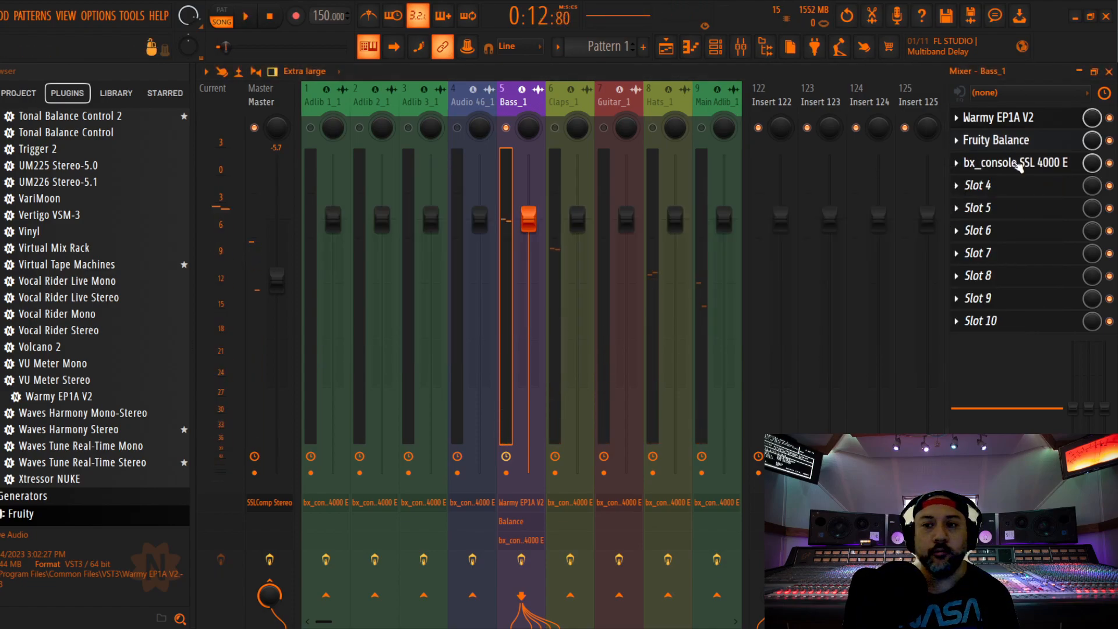
Open Bass_1's bx_console SSL 4000 E during playback and set the low-frequency EQ band to 50 Hz
key(space)
click(1007, 163)
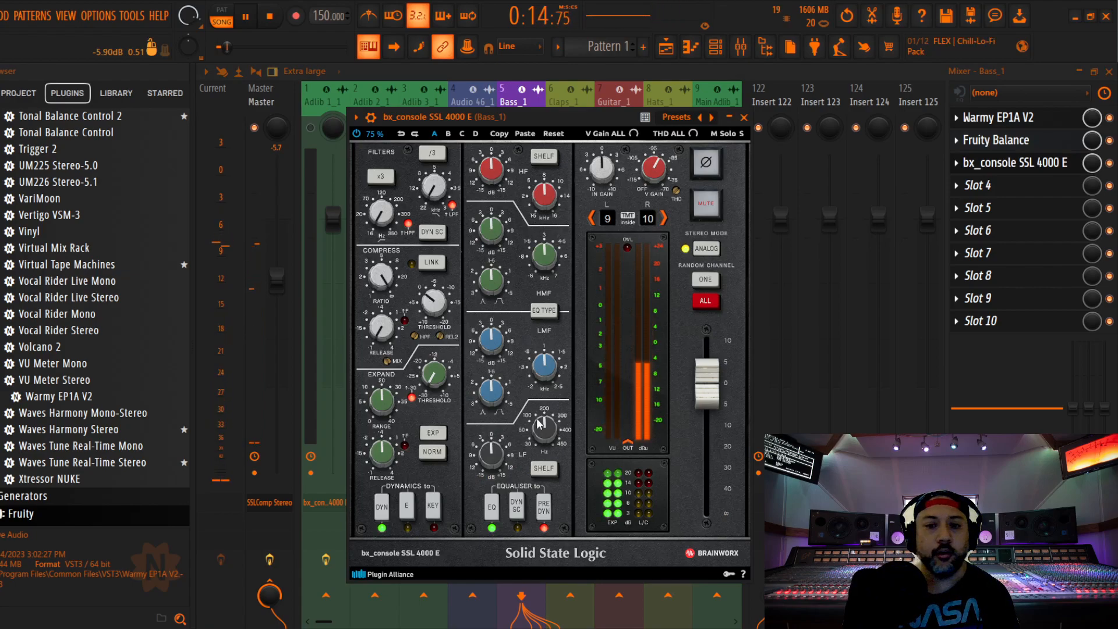
drag(545, 438, 544, 434)
key(space)
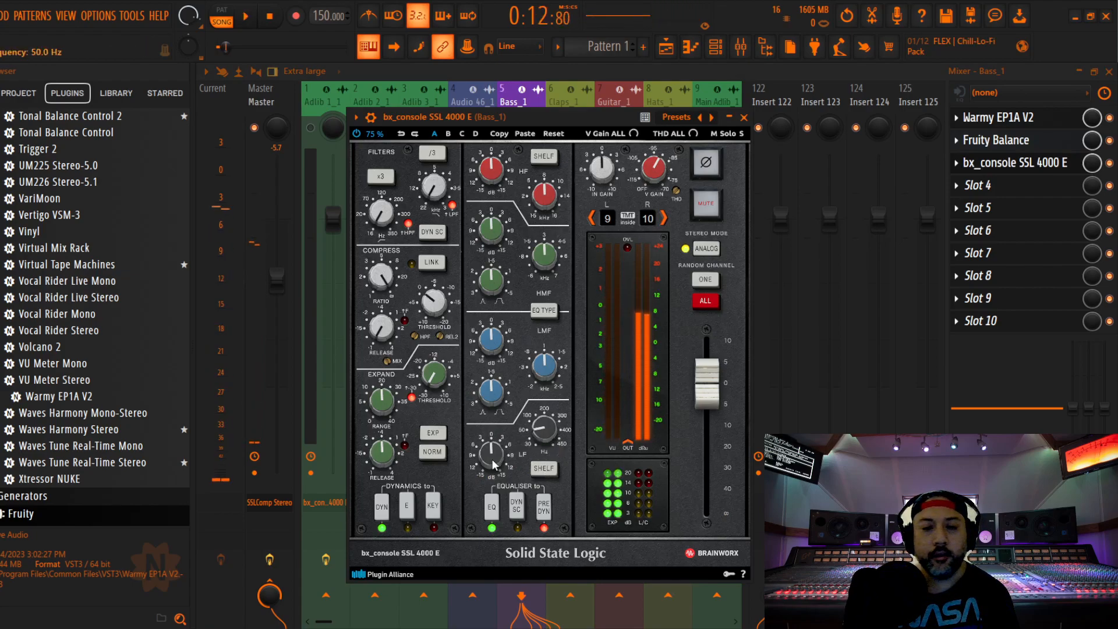
Boost Bass_1's low-frequency band by ear during playback, trying +5.0 and +3.0 dB before settling on about +2.0 dB
key(space)
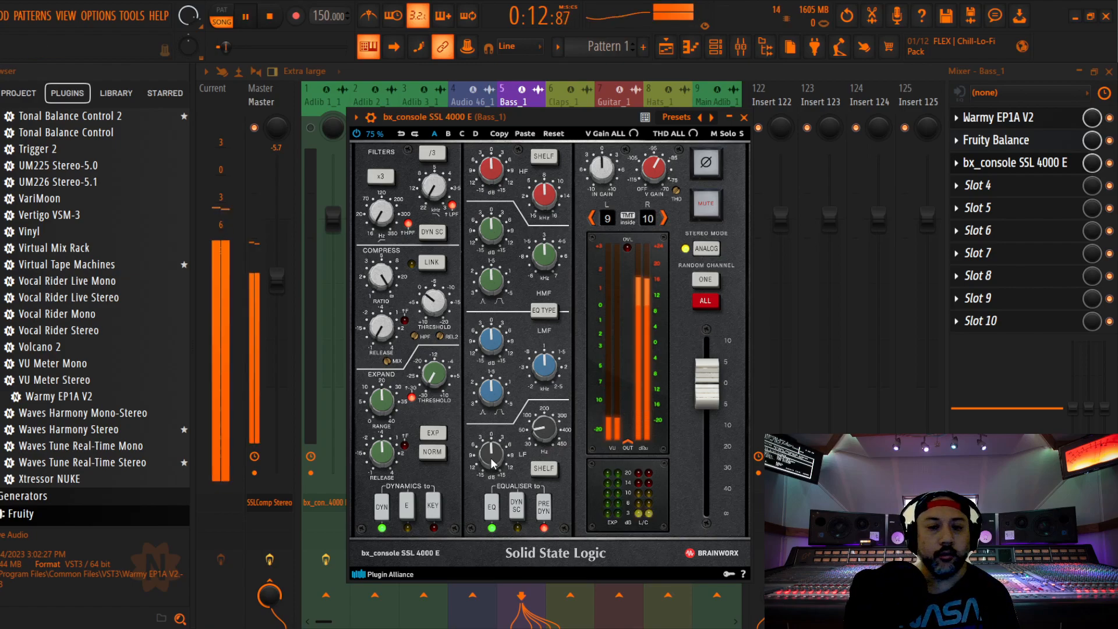
scroll(492, 464, up, 3)
scroll(492, 462, up, 1)
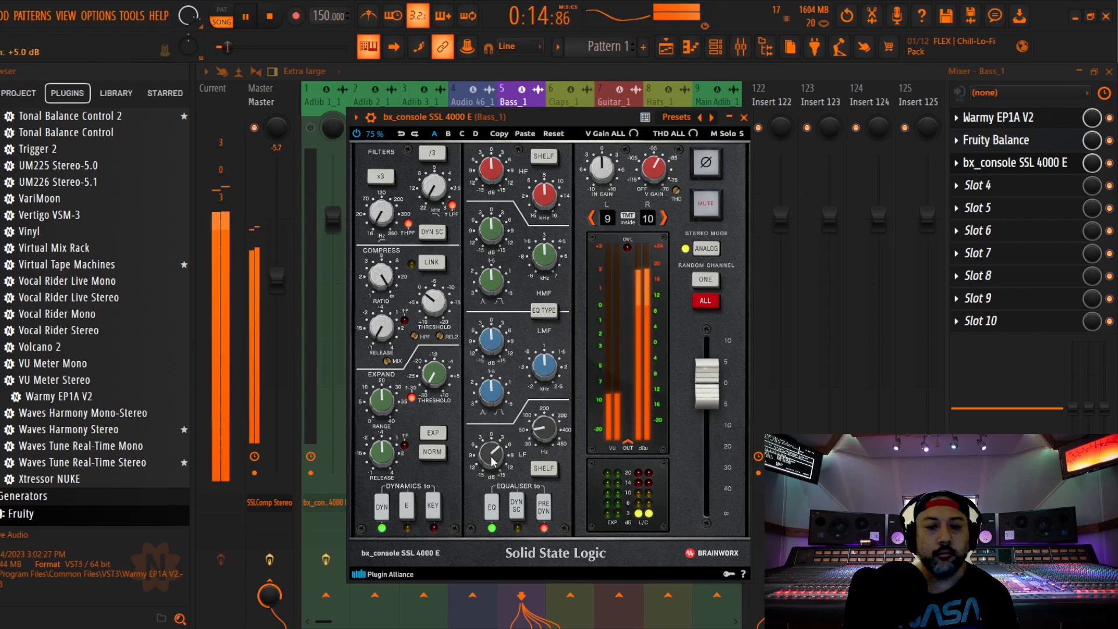
scroll(492, 462, down, 1)
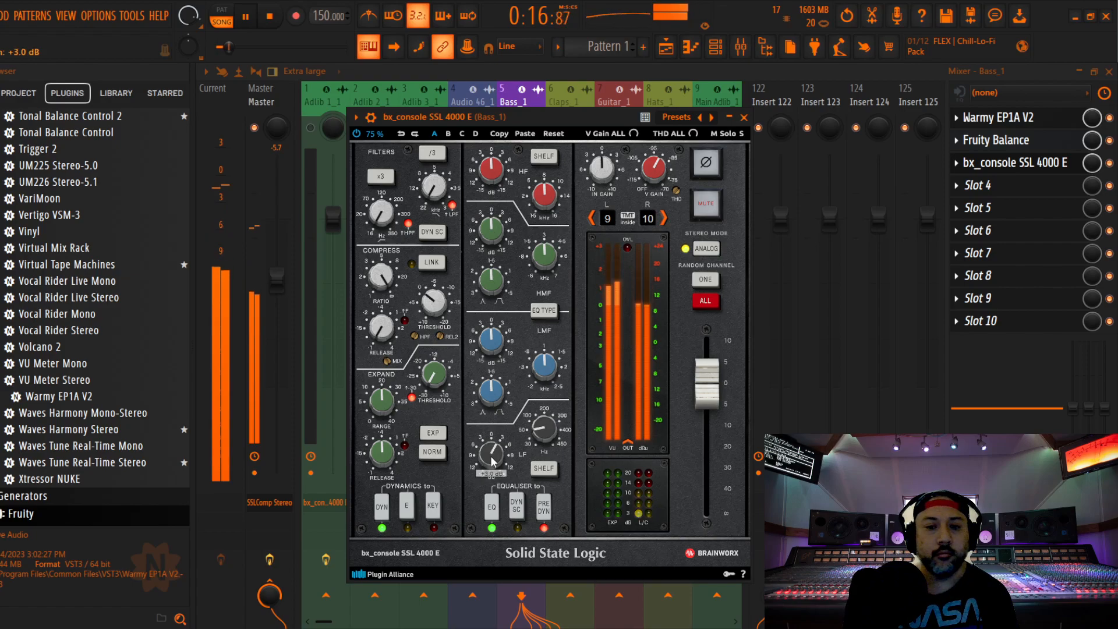
scroll(493, 461, down, 1)
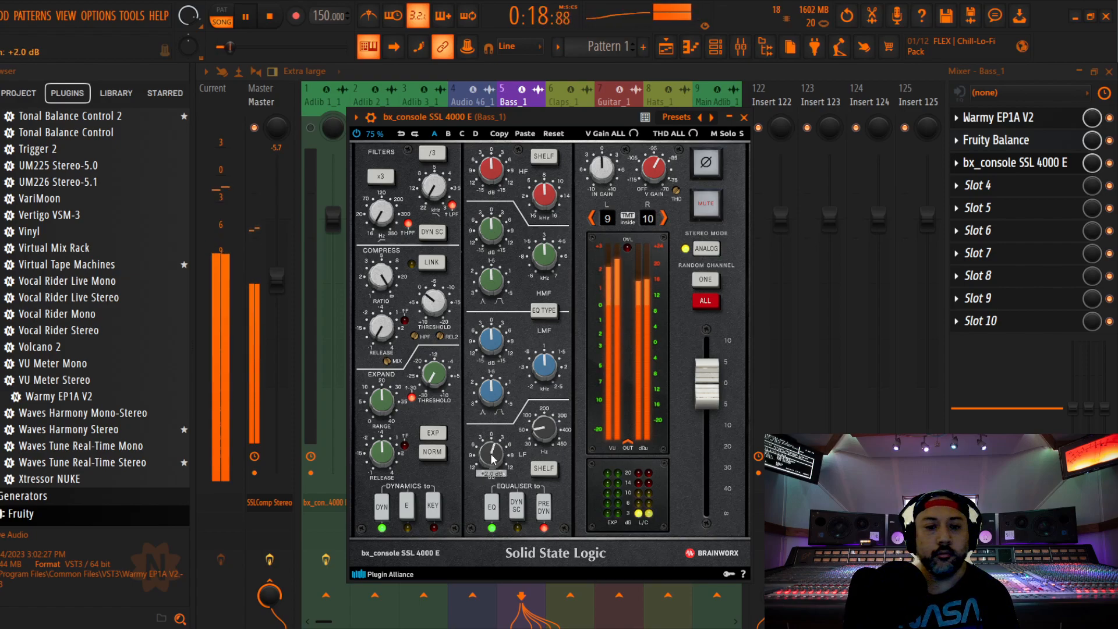
scroll(492, 460, down, 1)
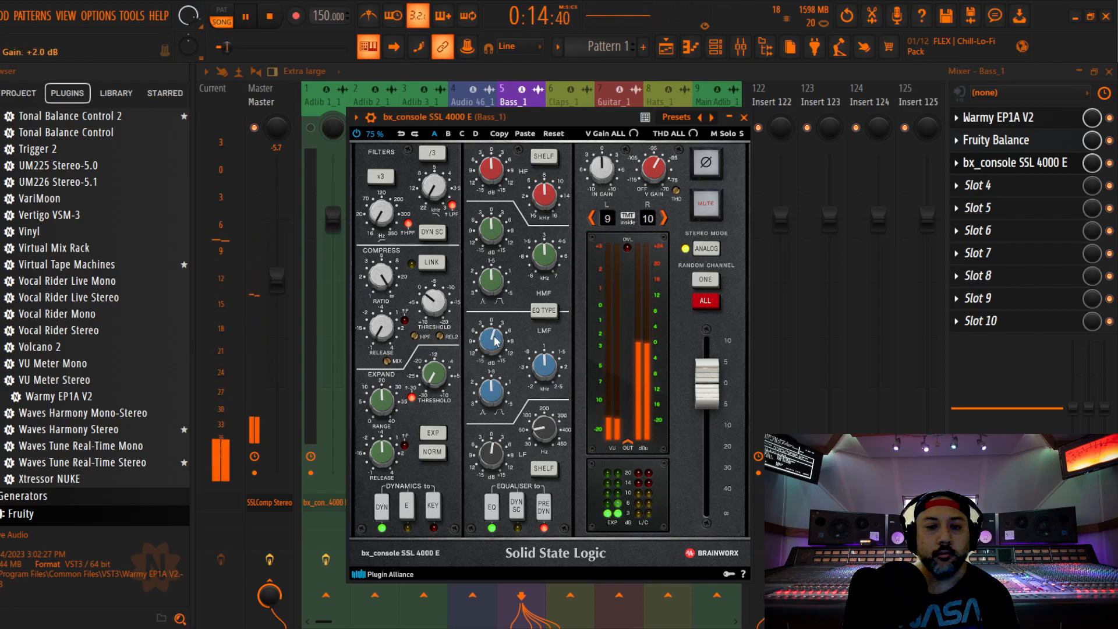
Return Bass_1's low-mid gain to 0.0 dB, set its high-mid gain to -1.0 dB, audition the bass, and close the channel strip
scroll(496, 341, down, 1)
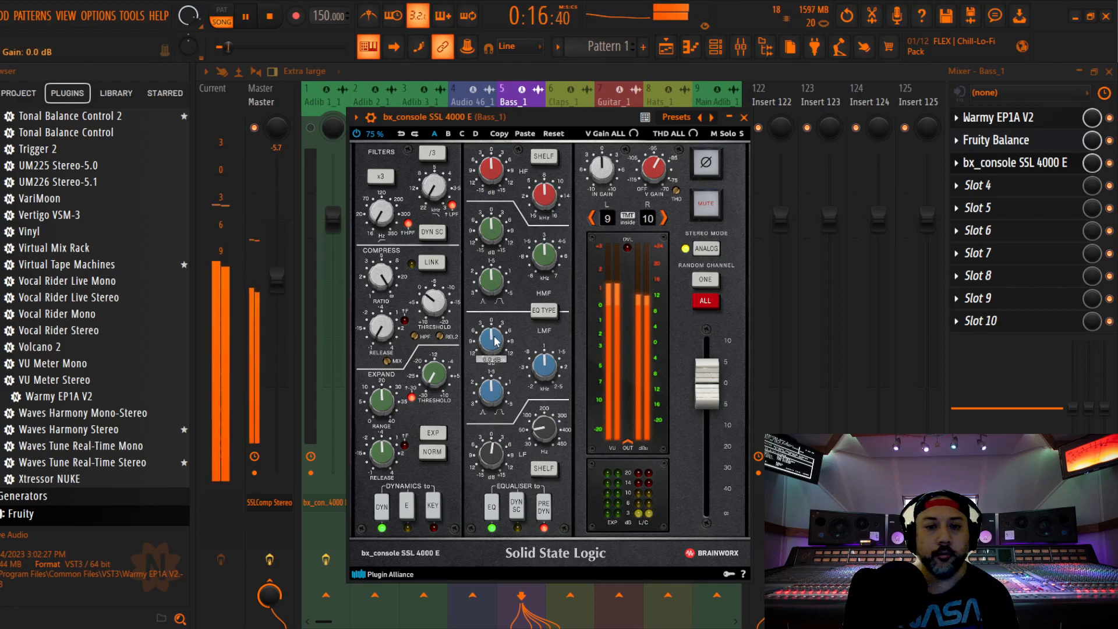
scroll(495, 169, down, 1)
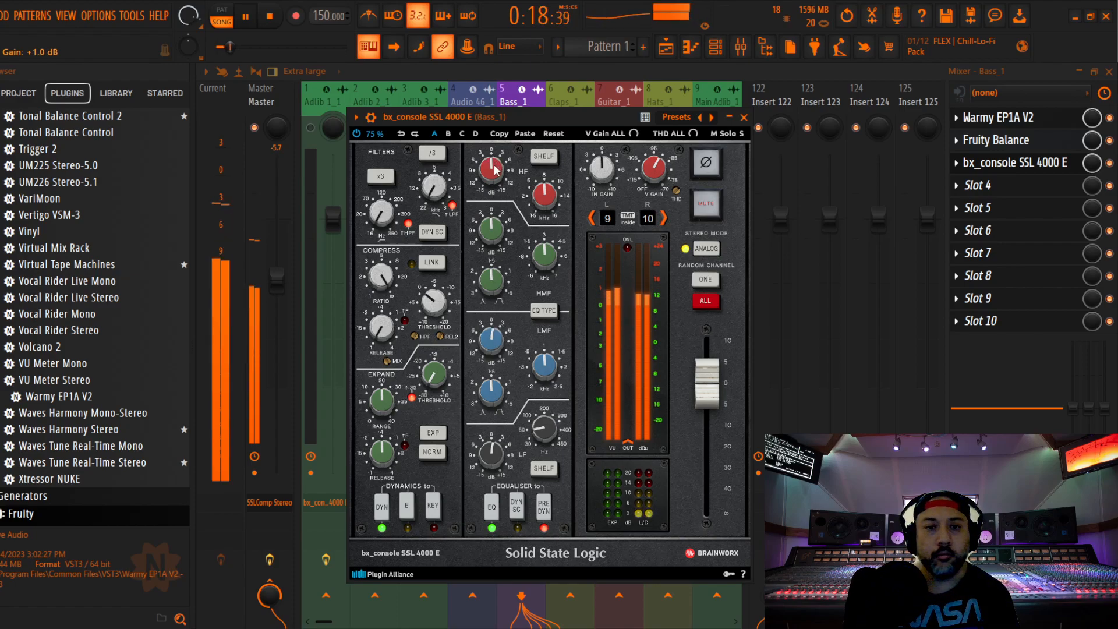
key(space)
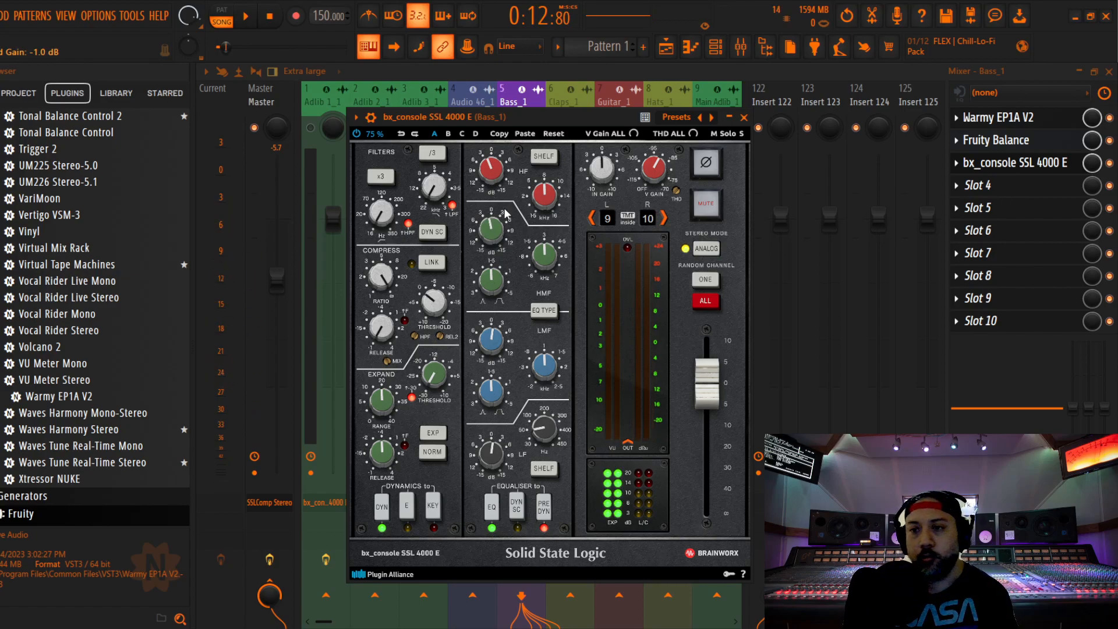
key(space)
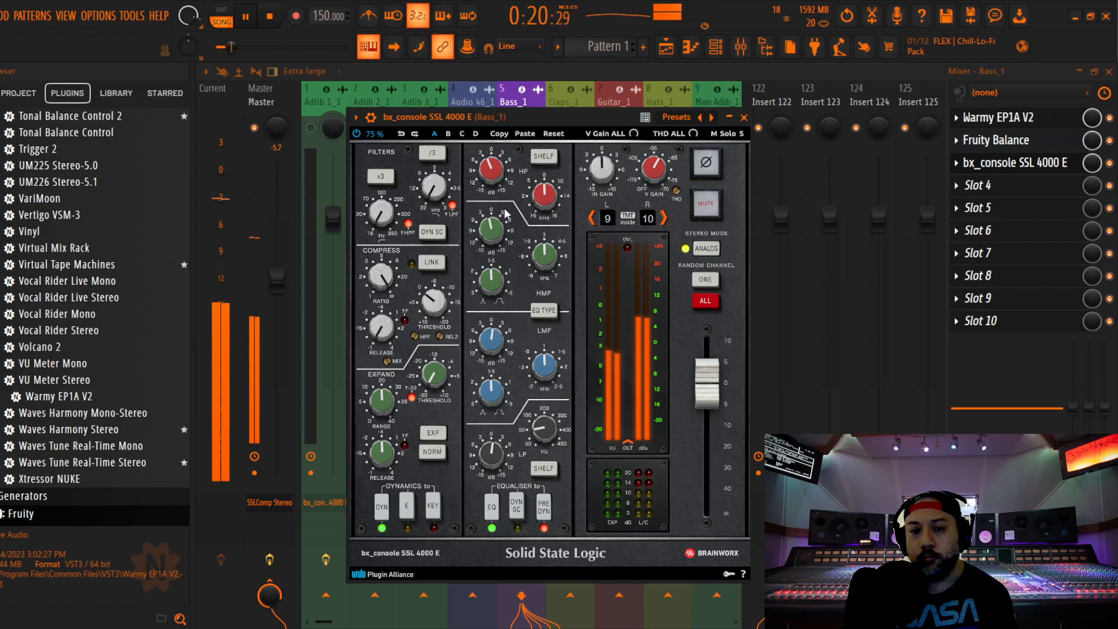
key(space)
click(743, 118)
right_click(528, 223)
click(528, 266)
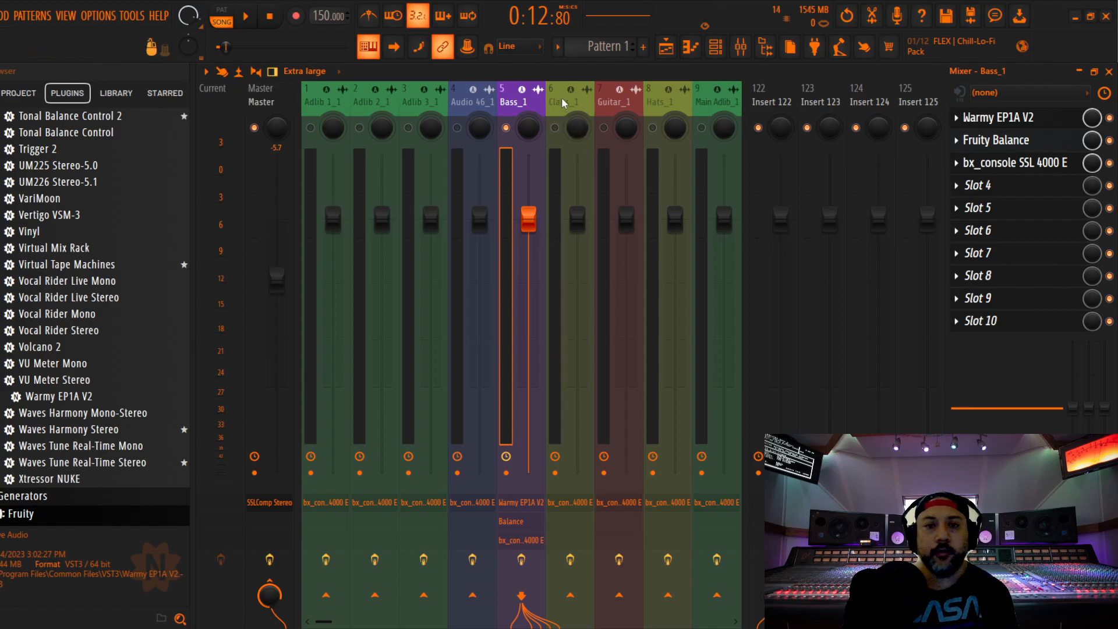
Enable the Claps_1 track and open its bx_console SSL 4000 E during playback, moving the plugin window clear
click(555, 129)
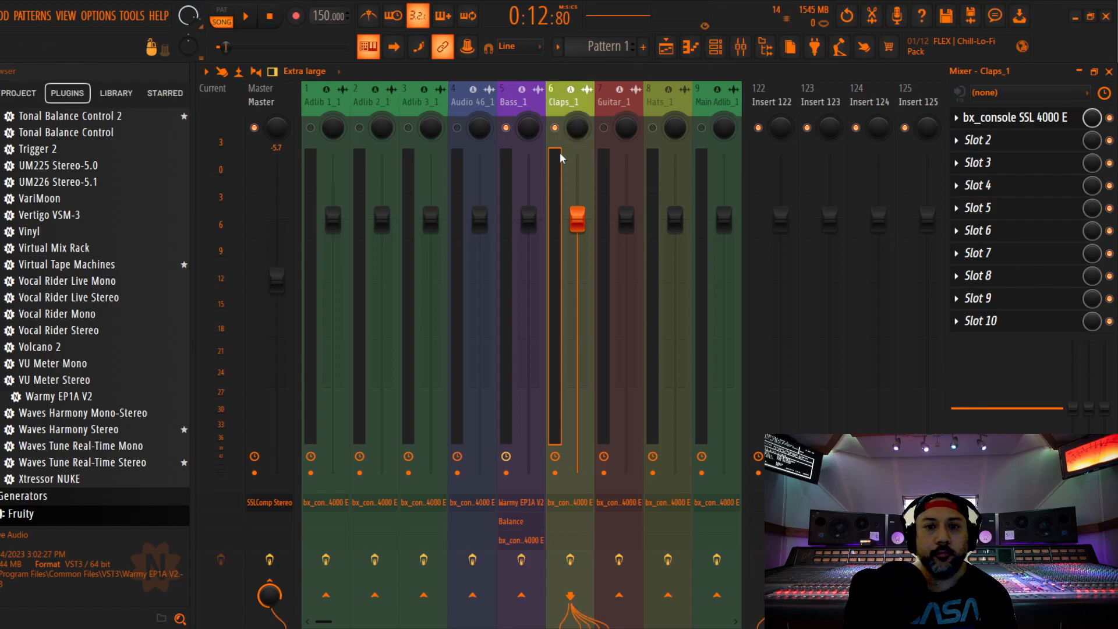
key(space)
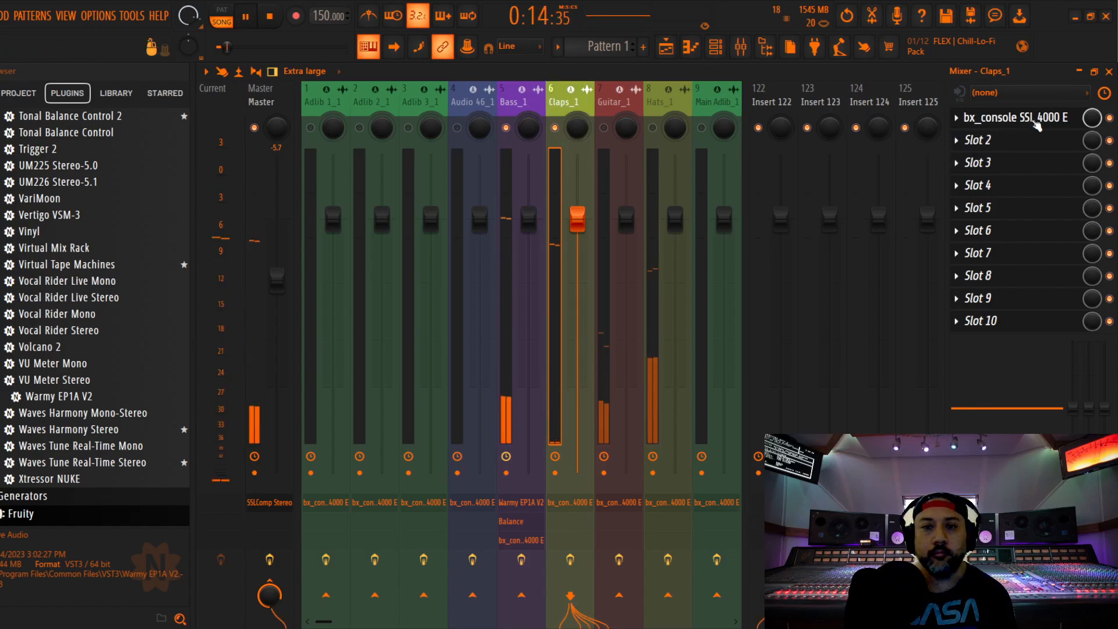
click(1015, 117)
drag(532, 240, 591, 97)
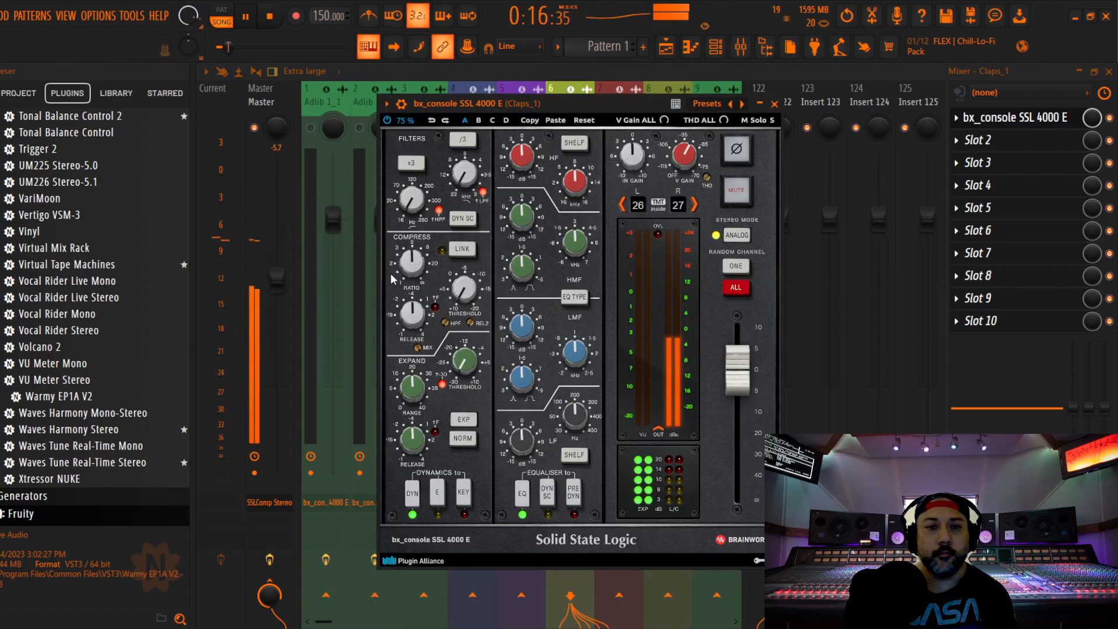
Adjust the ratio, release and threshold of Claps_1's compressor by ear and place the equaliser before the dynamics
mouse_move(409, 269)
mouse_move(411, 314)
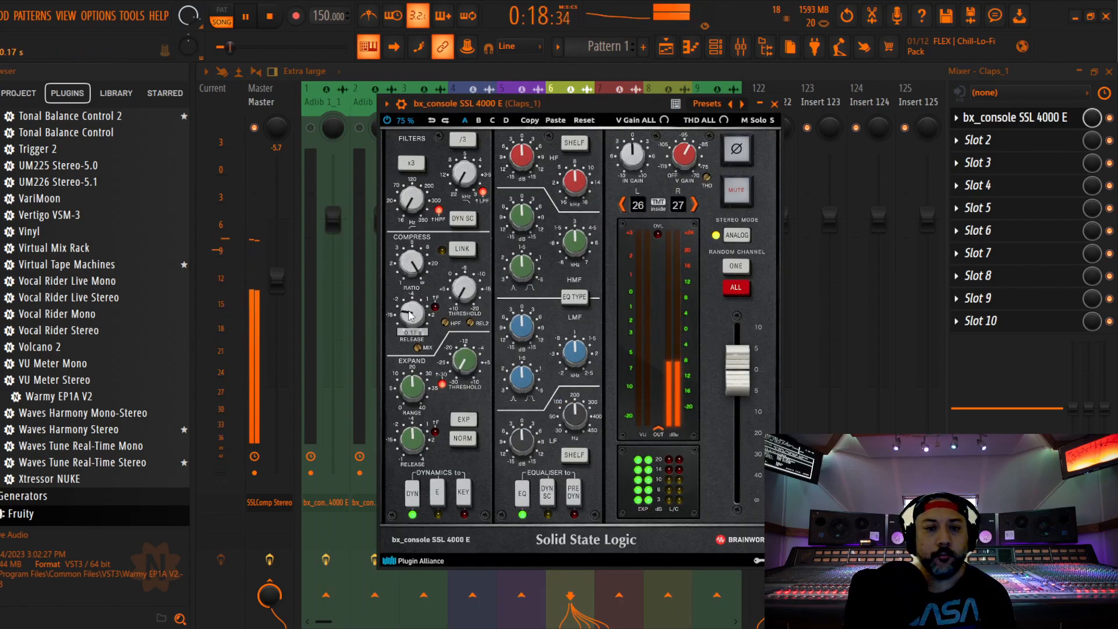
mouse_move(468, 291)
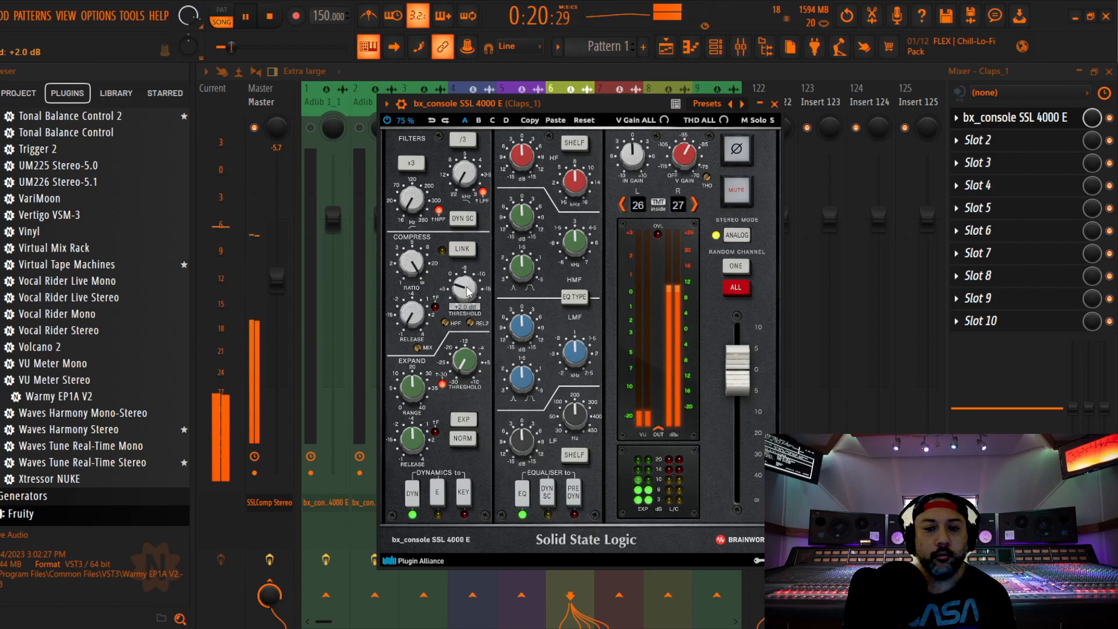
click(575, 494)
Cut the low, low-mid and high-mid bands of Claps_1 by ear and boost the high-frequency band by 4.0 dB
mouse_move(528, 446)
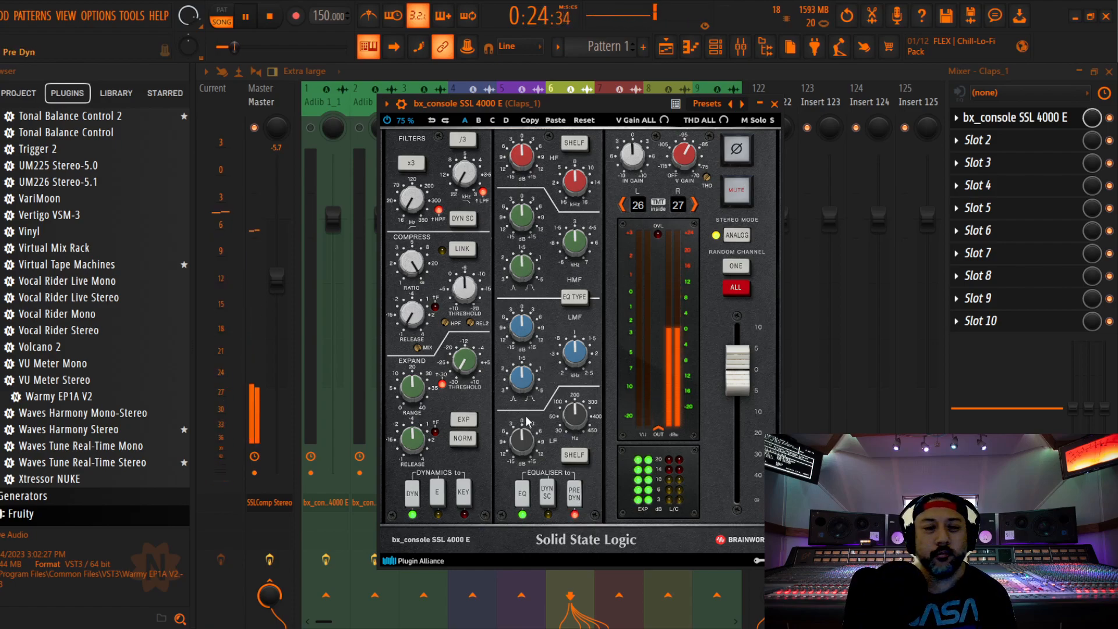
mouse_move(525, 335)
scroll(526, 336, down, 2)
scroll(523, 223, down, 1)
scroll(524, 223, down, 1)
scroll(522, 218, down, 1)
scroll(522, 165, up, 3)
scroll(521, 160, up, 1)
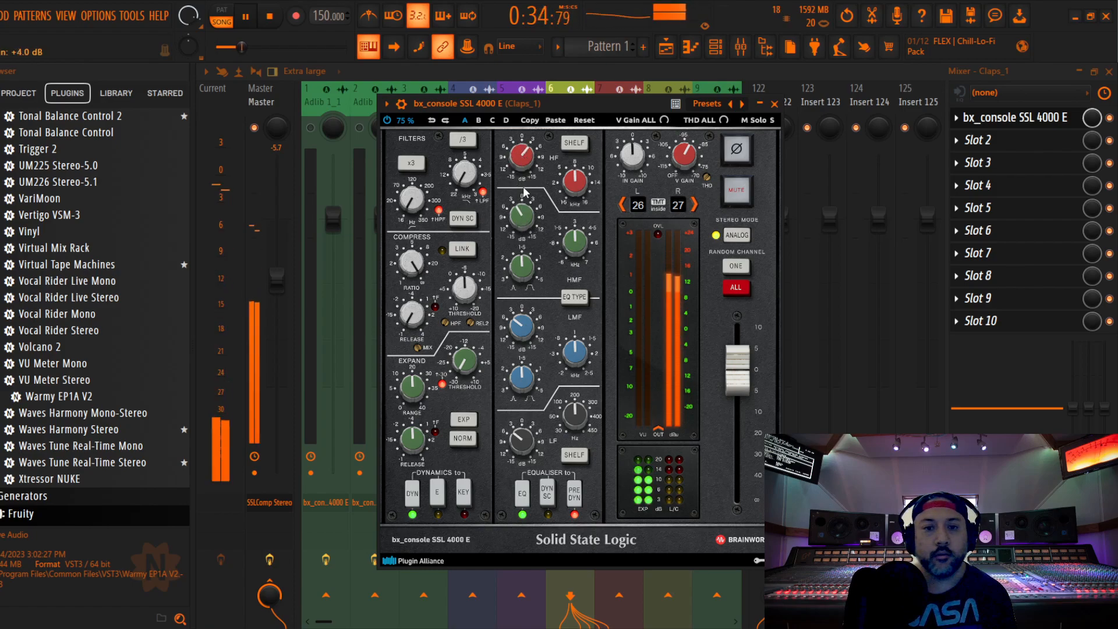
key(space)
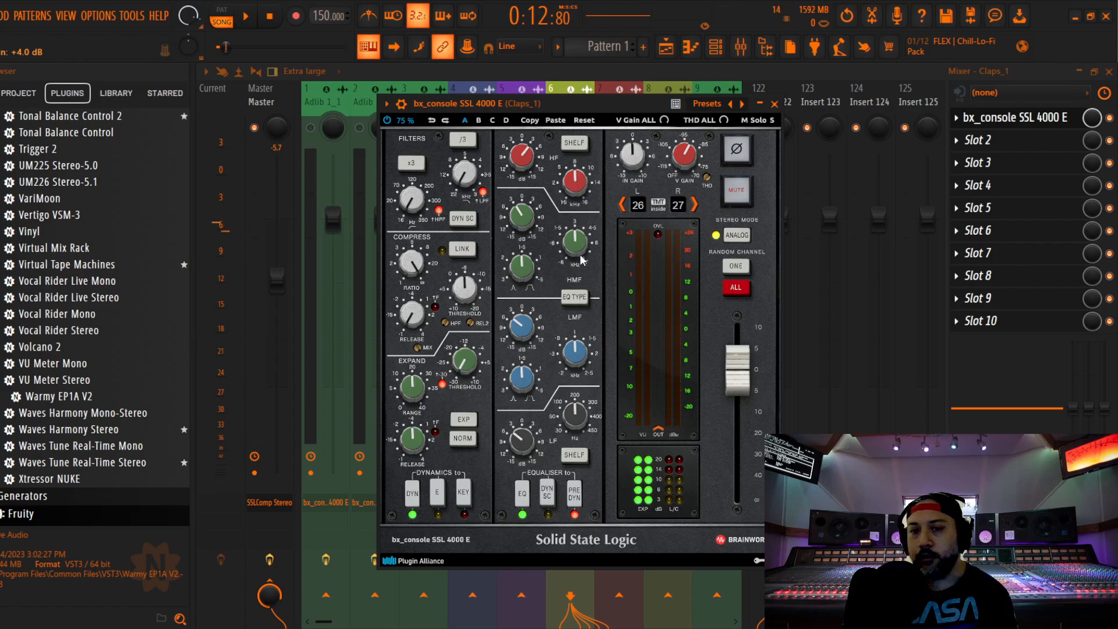
Check the frequency settings of Claps_1's high, high-mid, low-mid and low EQ bands
scroll(578, 185, down, 1)
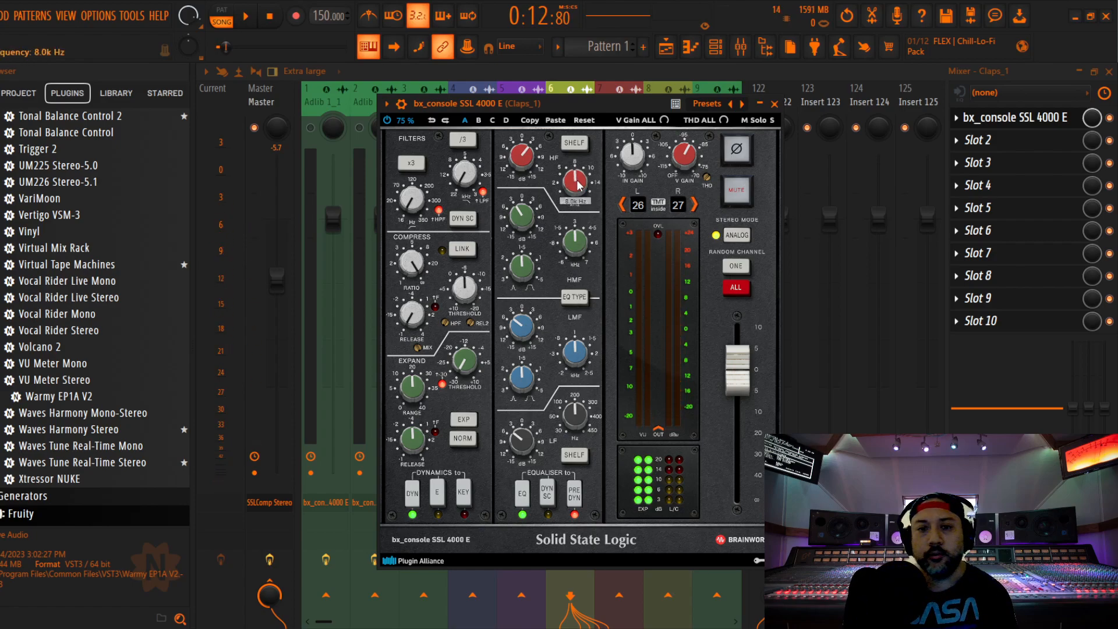
scroll(575, 250, down, 1)
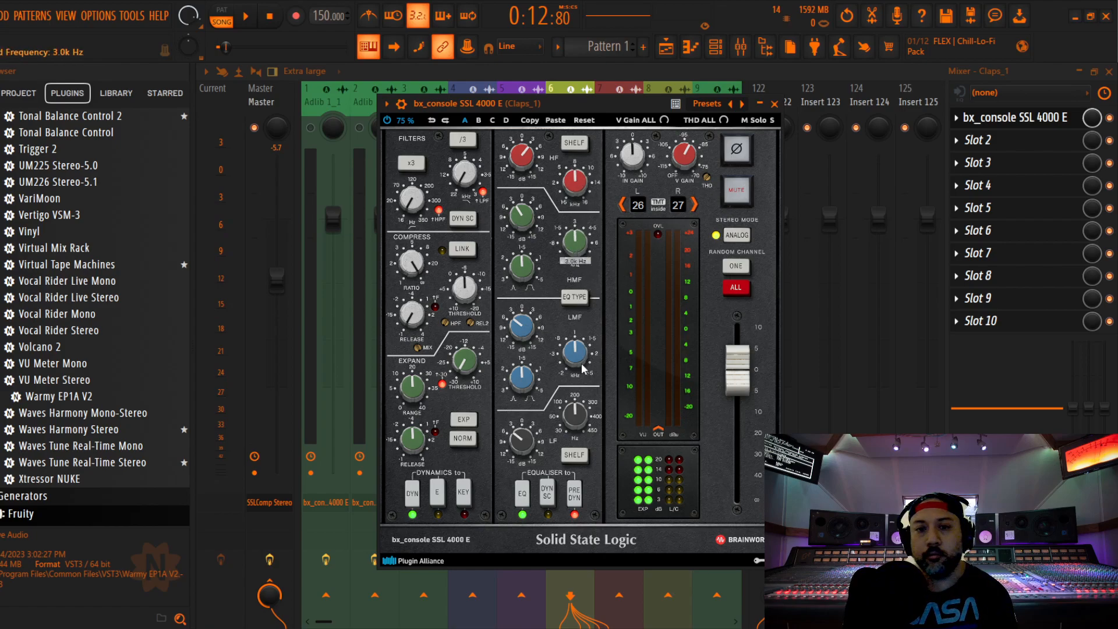
scroll(576, 359, down, 1)
scroll(572, 426, down, 1)
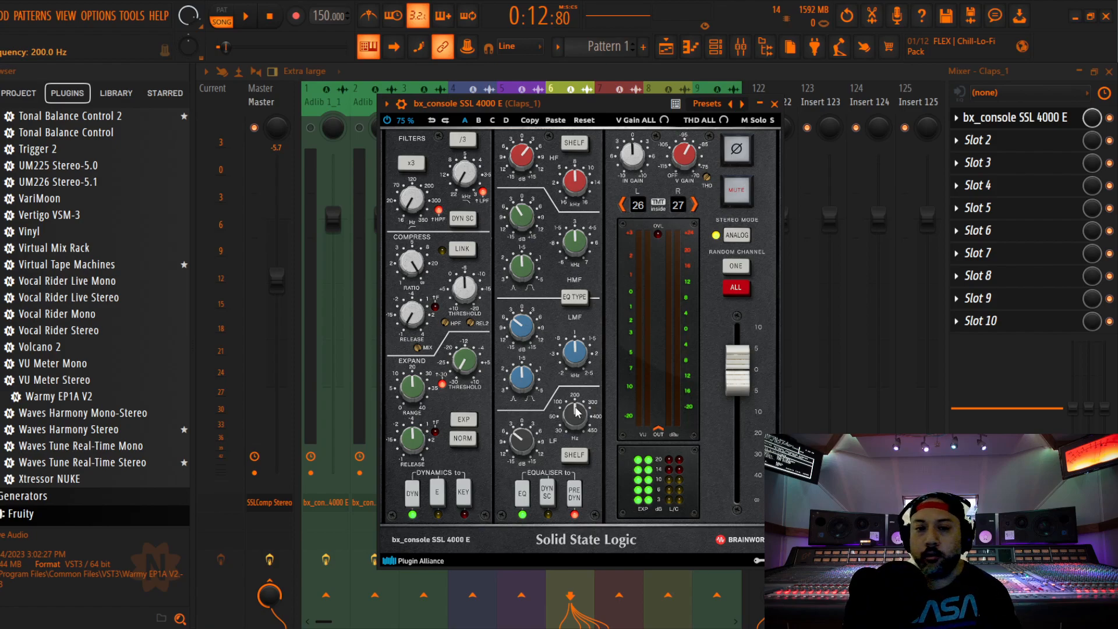
Fine-tune Claps_1's compressor threshold during playback, then close the plugin and lower the track's fader to -4.3 dB
key(space)
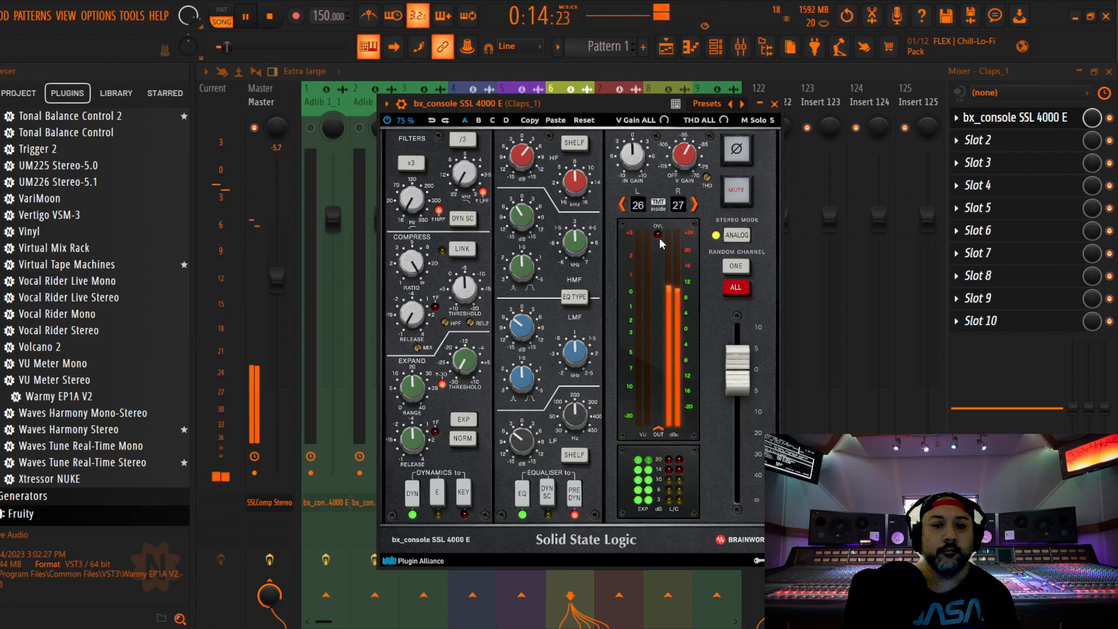
drag(468, 286, 467, 283)
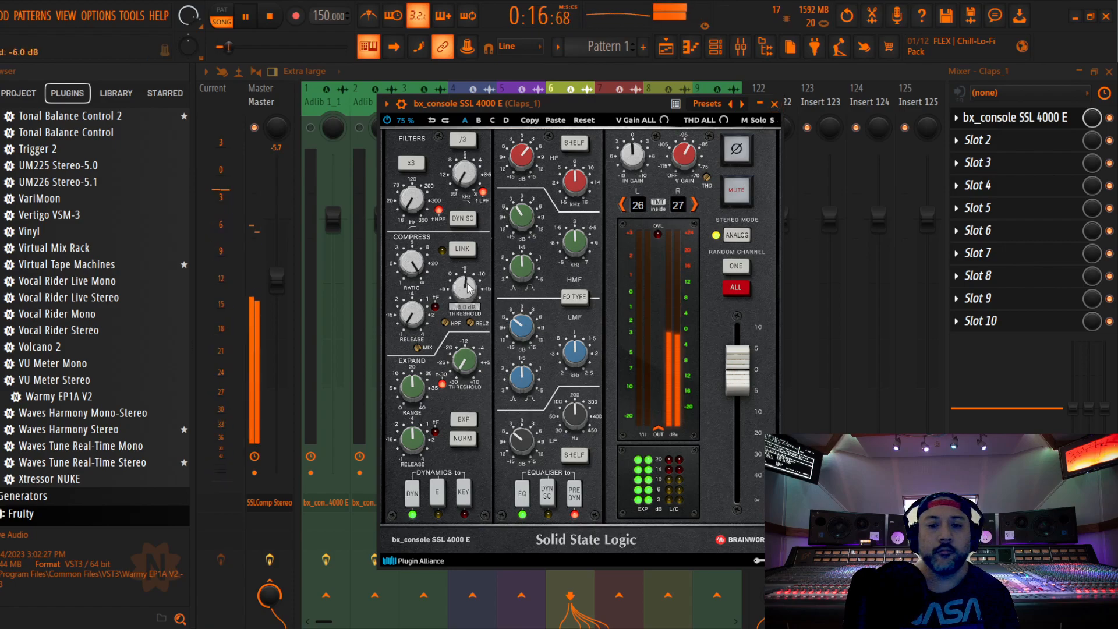
click(774, 104)
key(space)
drag(577, 219, 578, 271)
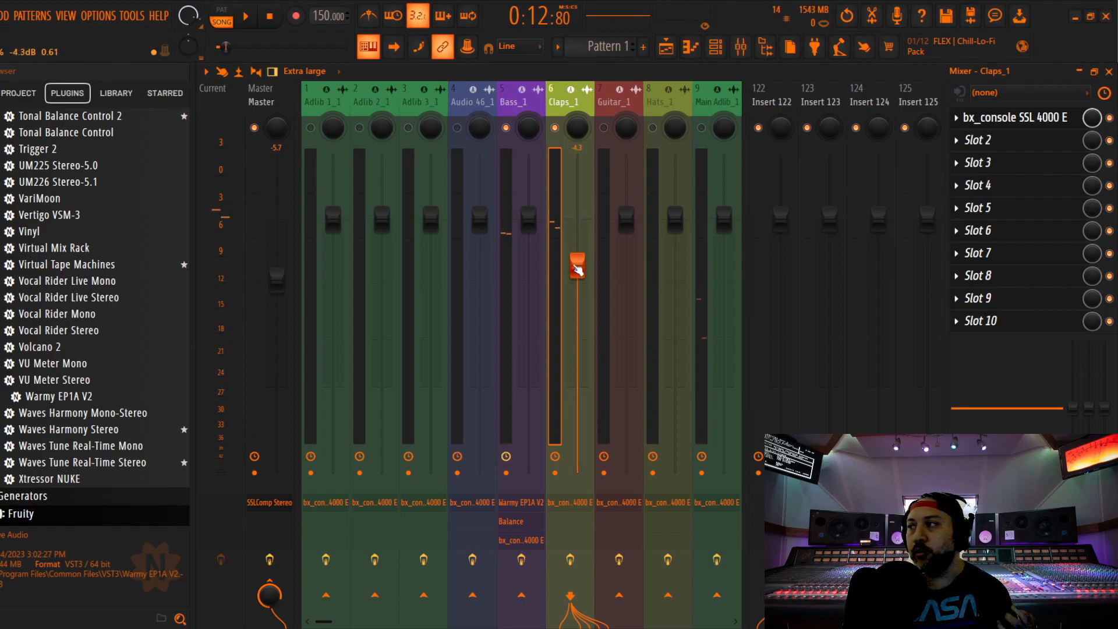
Fine-tune the Claps_1 fader to -3.6 dB while listening to repeated playback of the section
key(space)
drag(578, 269, 577, 252)
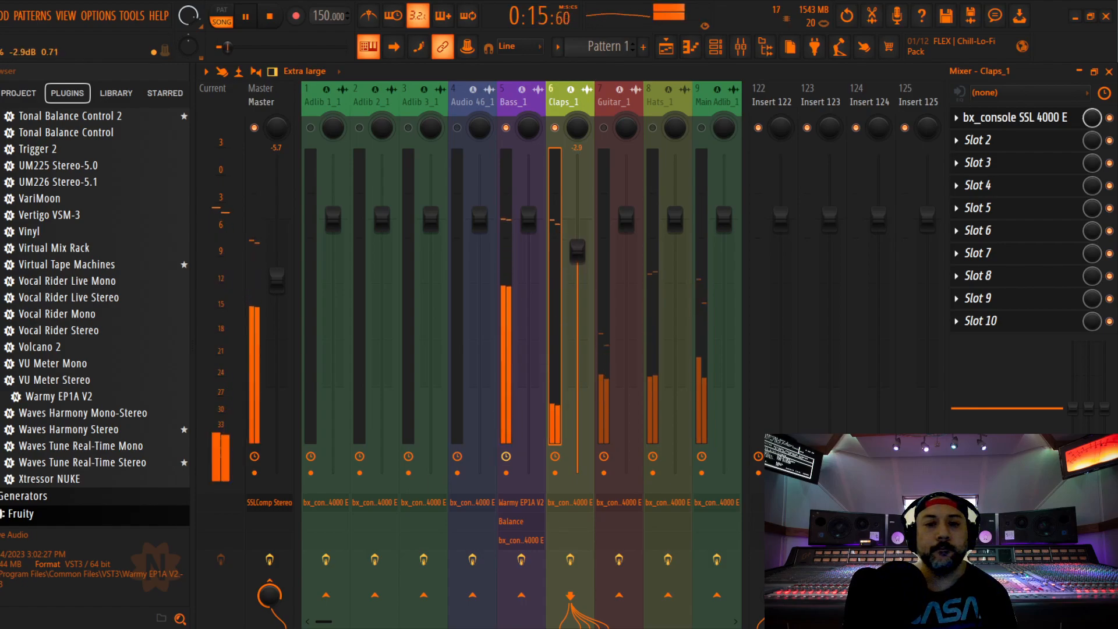
key(space)
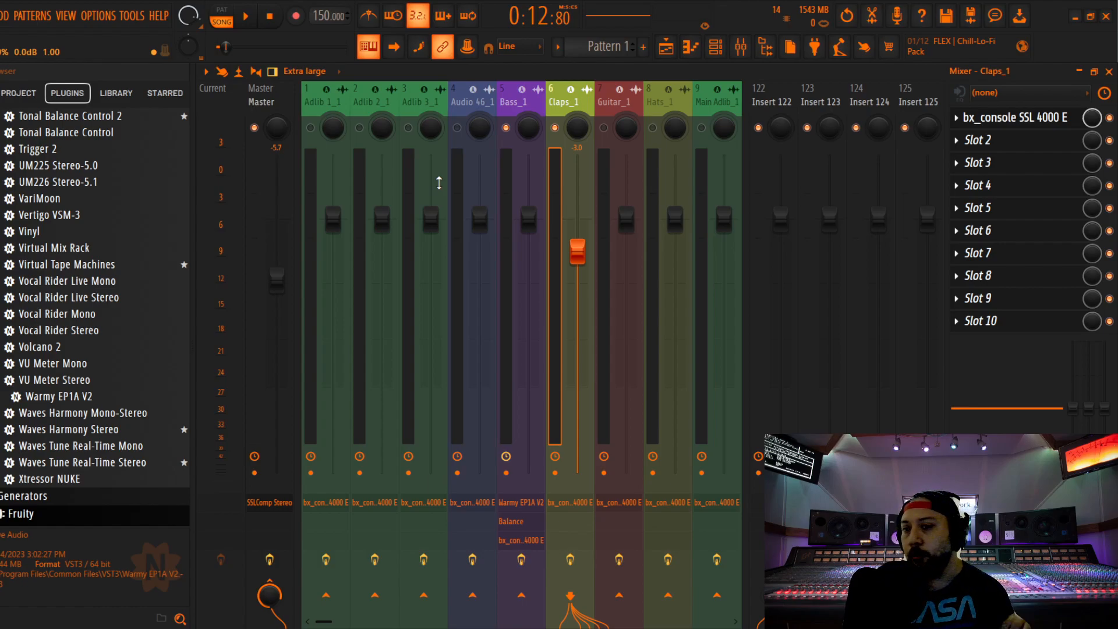
key(space)
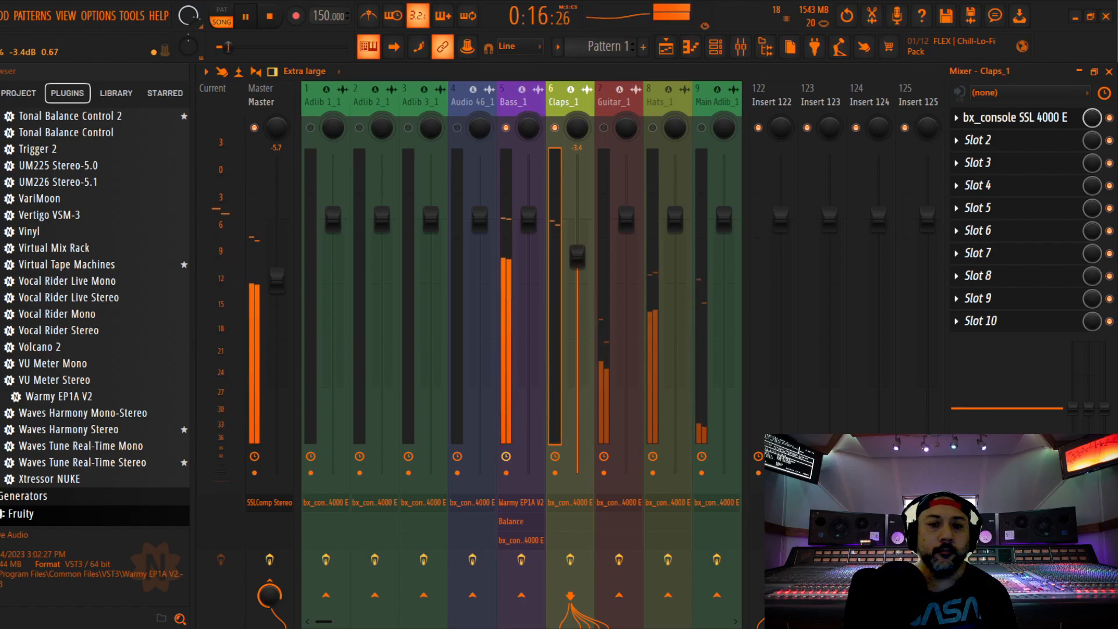
key(space)
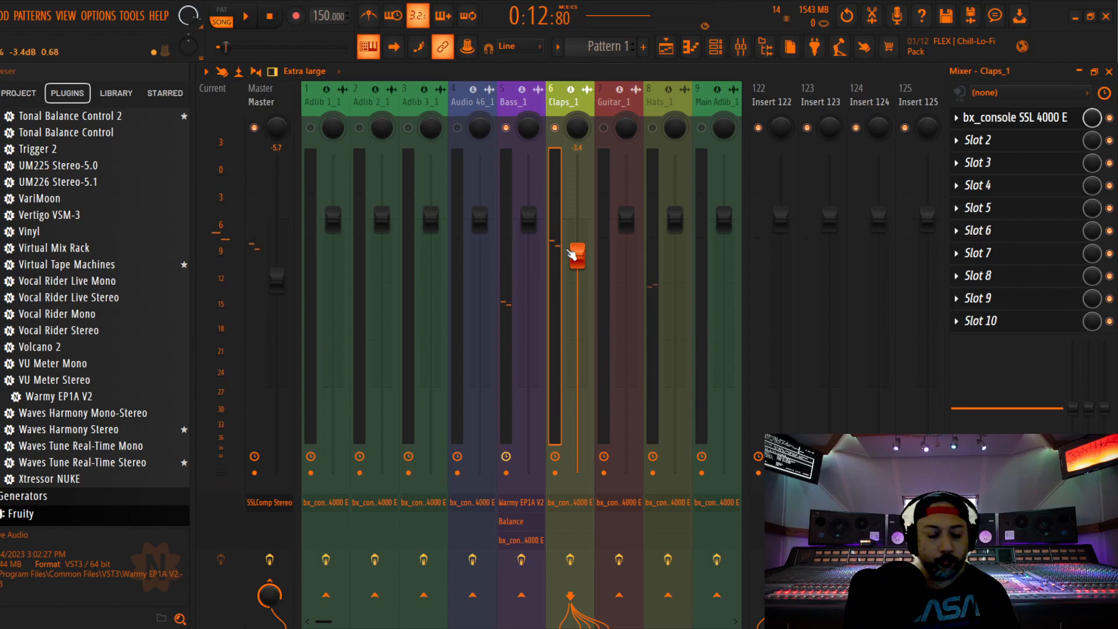
key(space)
drag(575, 257, 574, 258)
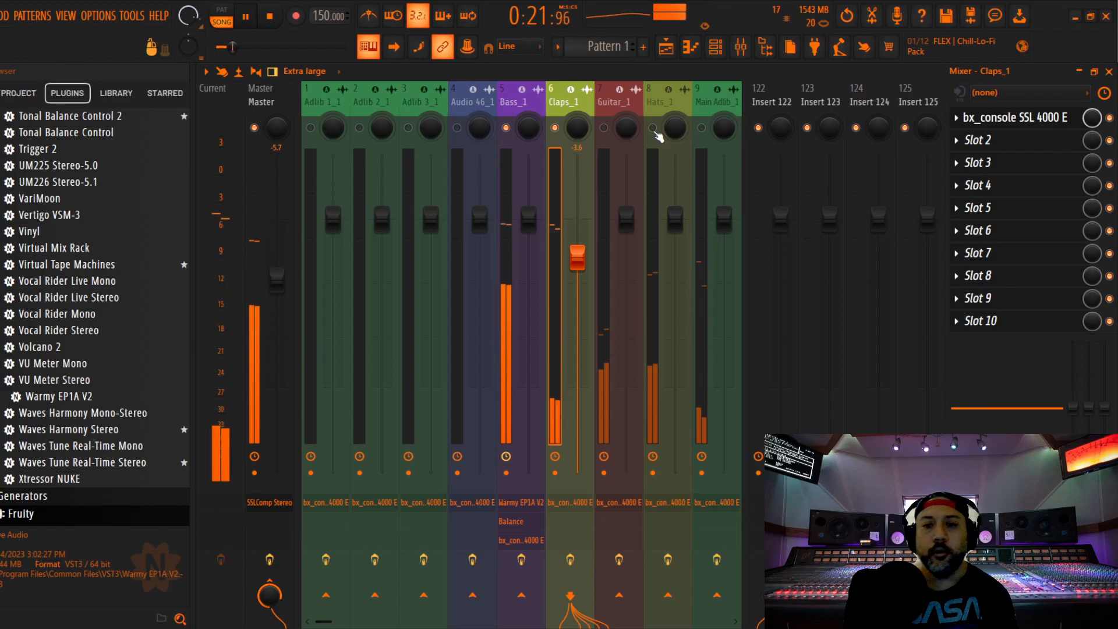
Bring Hats_1 in at -5.7 dB, compress it with a 0.10 s release and -18.0 dB threshold, and place the equaliser before the dynamics
drag(675, 218, 681, 284)
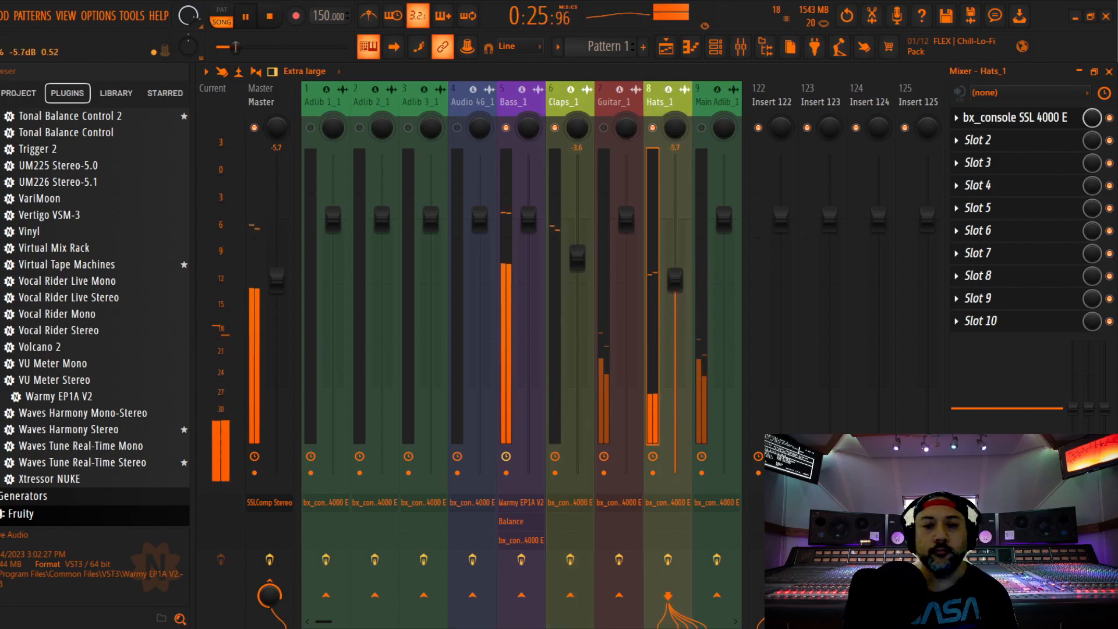
click(1014, 117)
drag(445, 160, 590, 114)
mouse_move(412, 281)
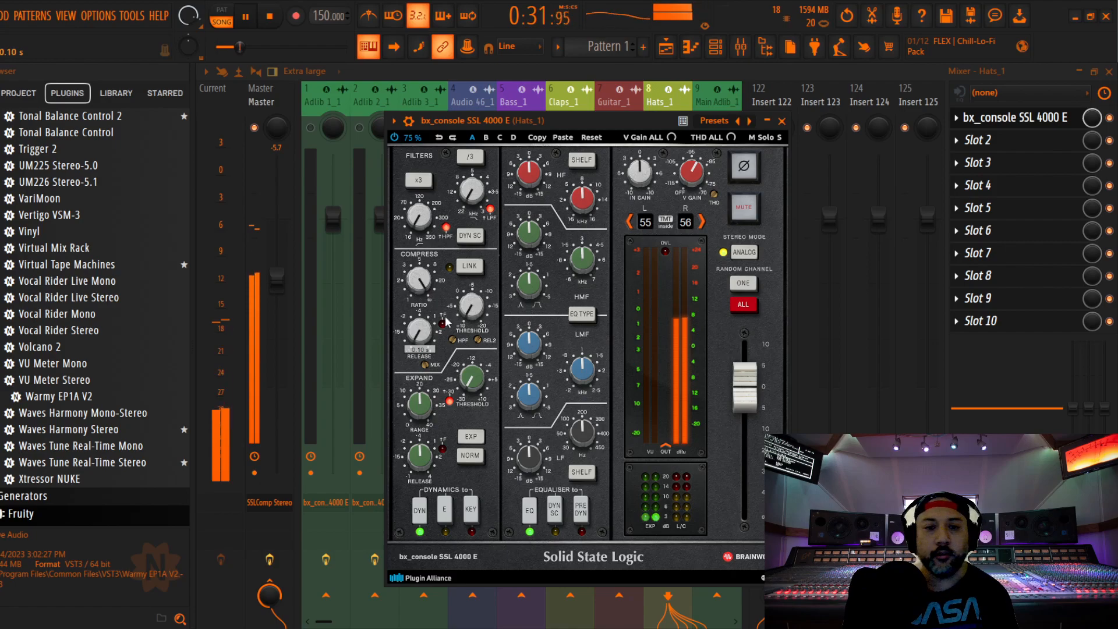
mouse_move(475, 313)
scroll(475, 313, down, 4)
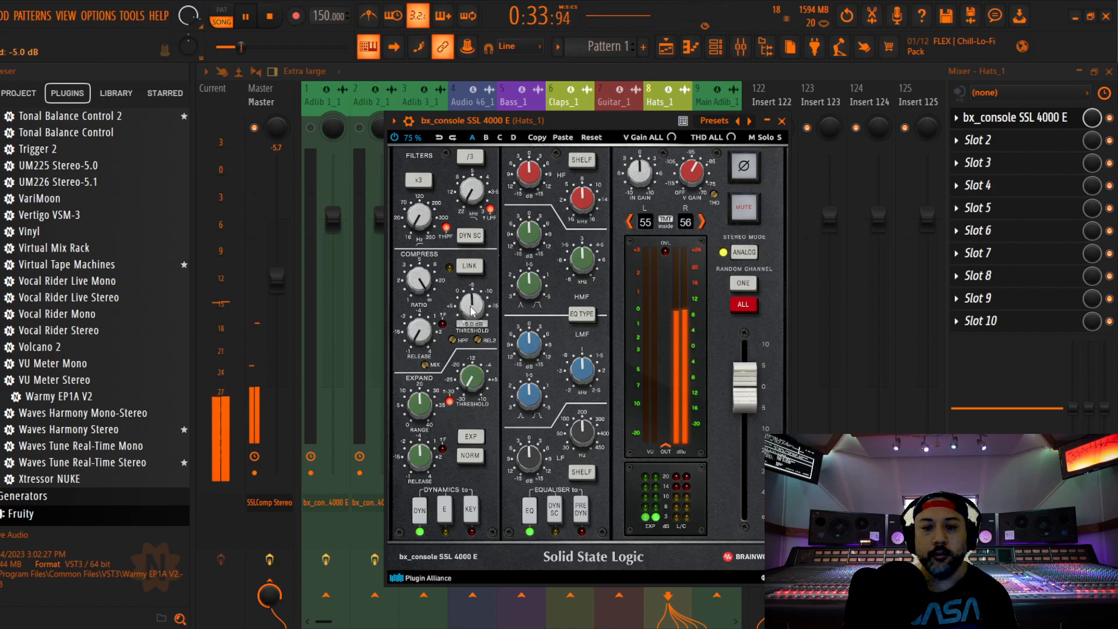
scroll(471, 311, down, 3)
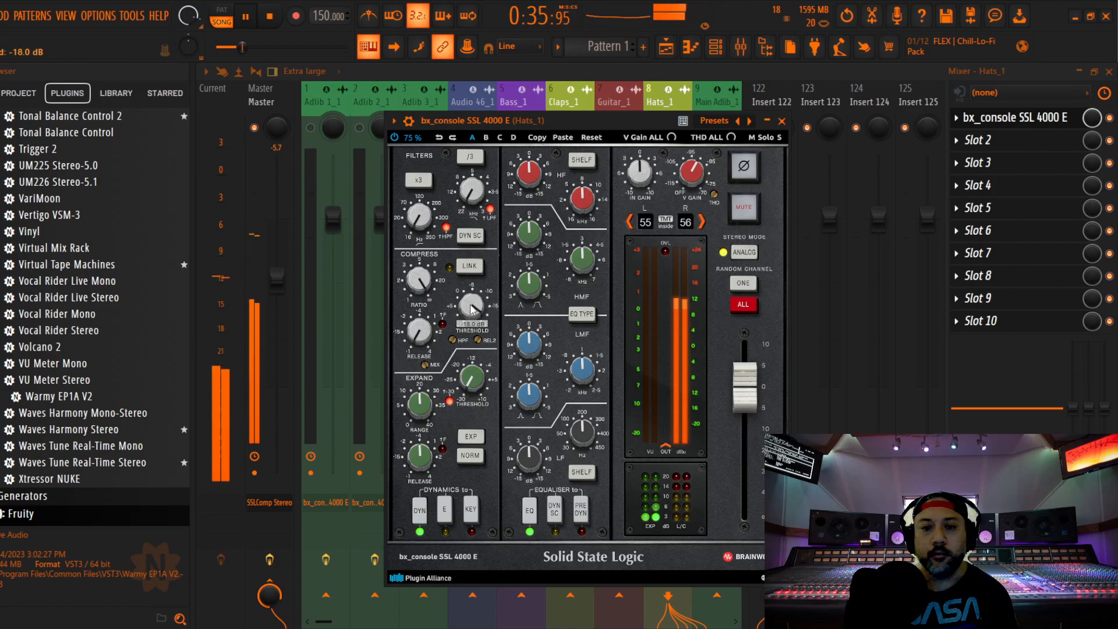
click(581, 509)
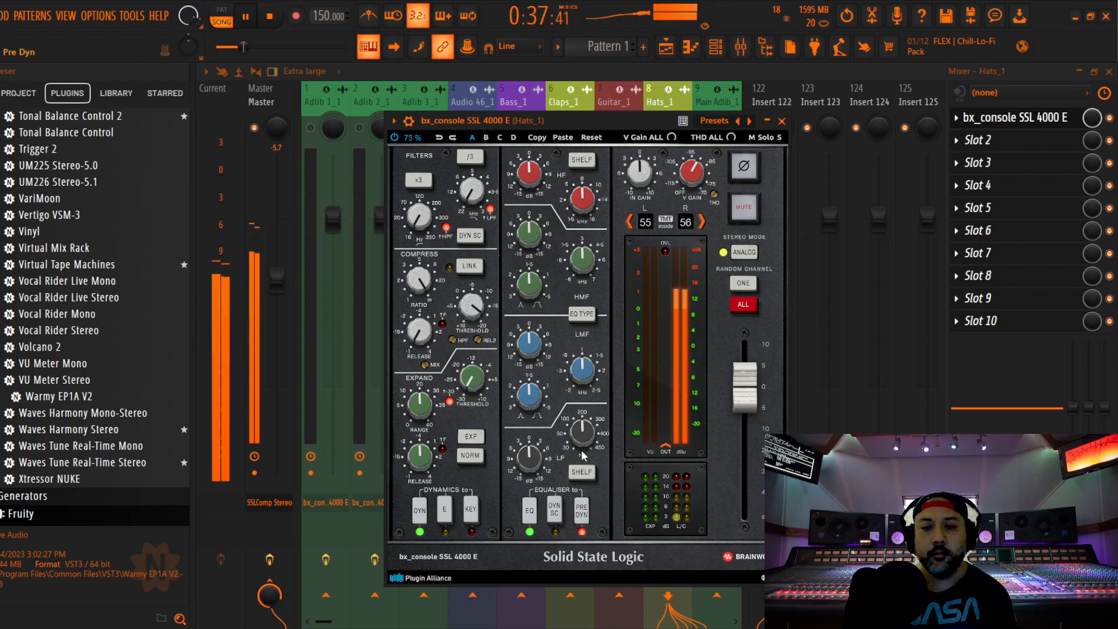
Cut the high-frequency band of Hats_1 slightly by ear, then close the plugin and lower the track's fader to -7.8 dB
click(531, 177)
drag(531, 176, 530, 185)
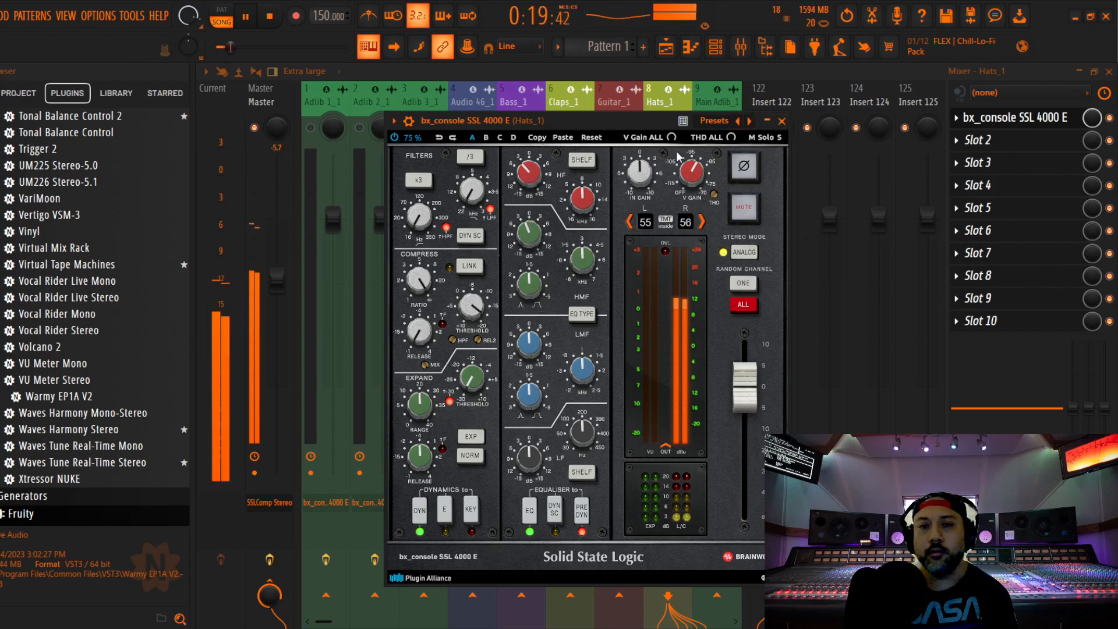
scroll(530, 174, up, 1)
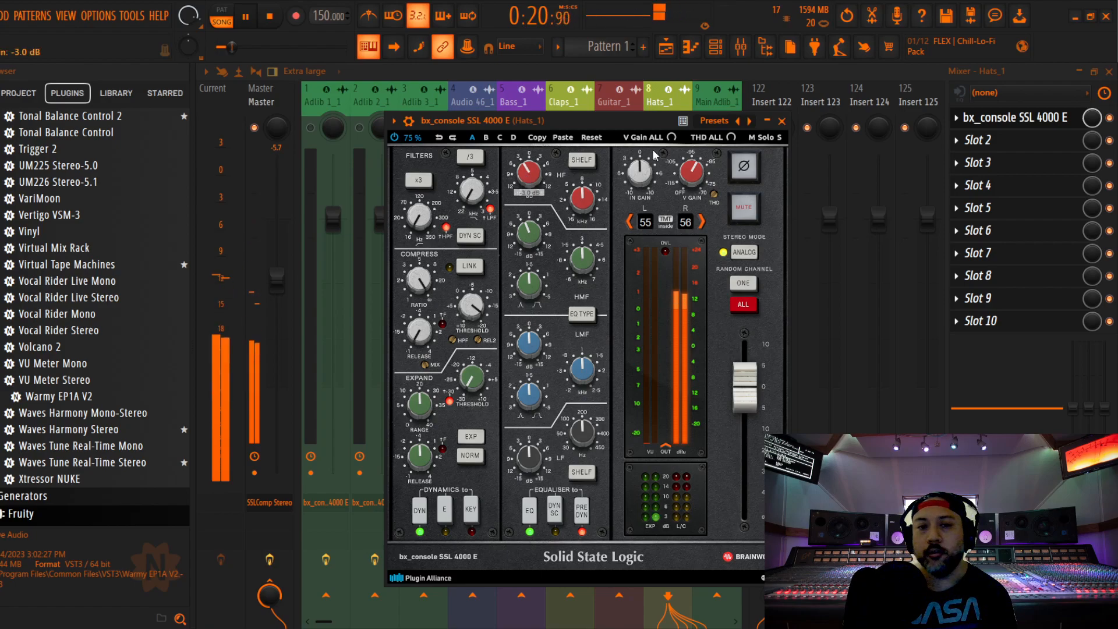
click(781, 121)
drag(675, 272, 675, 300)
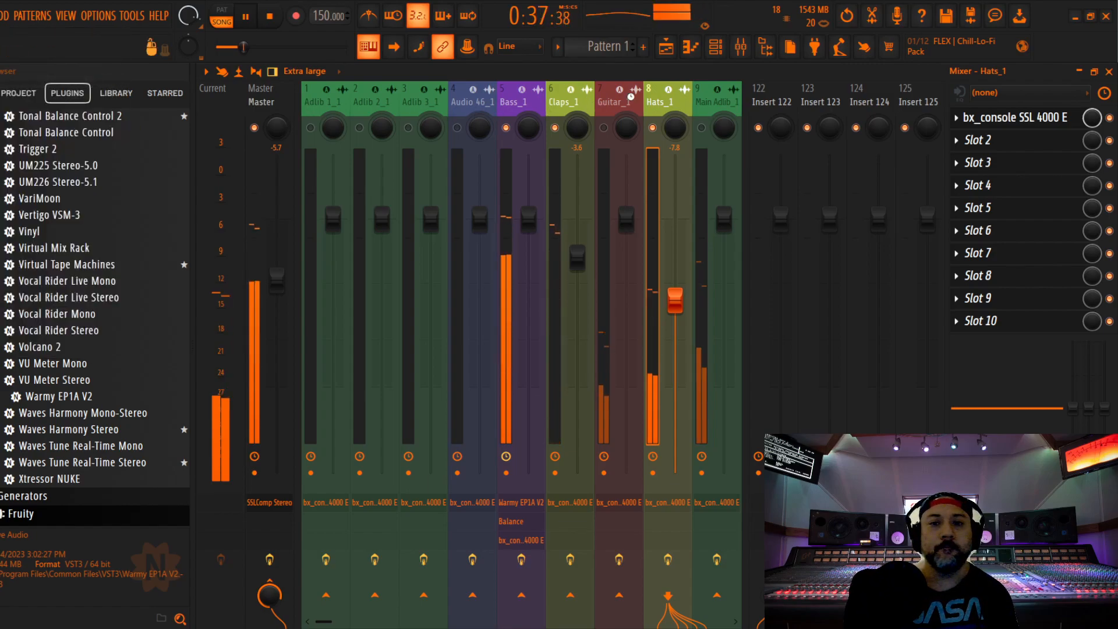
Select Open Hat 2_1, check in the playlist where it plays, and enable the track in the mixer during playback
scroll(620, 103, down, 3)
click(519, 103)
key(space)
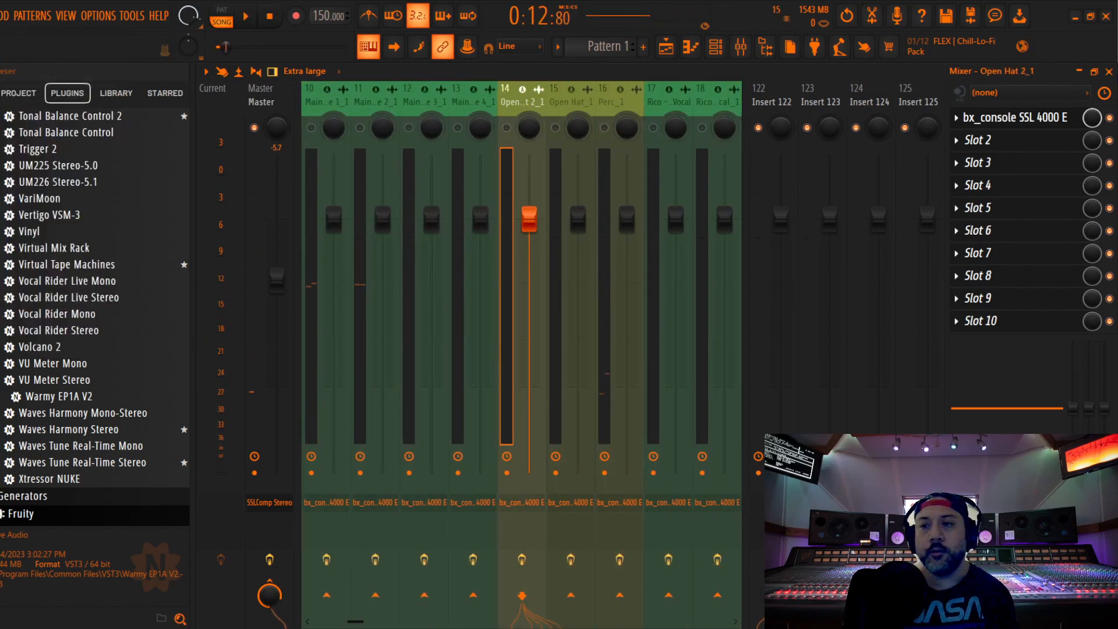
click(1108, 72)
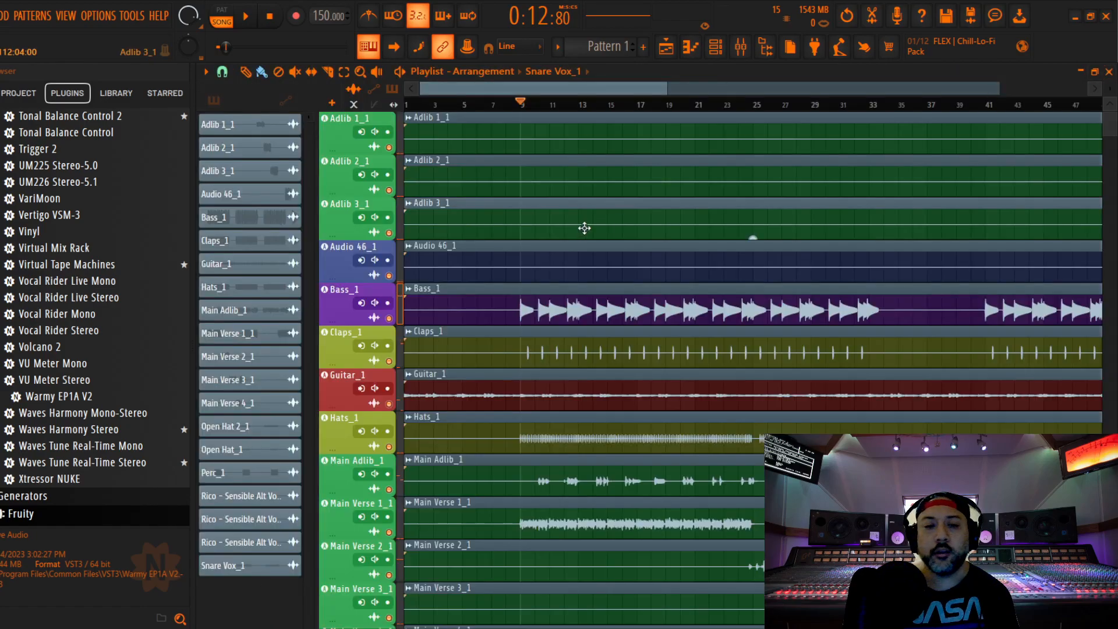
scroll(629, 252, down, 7)
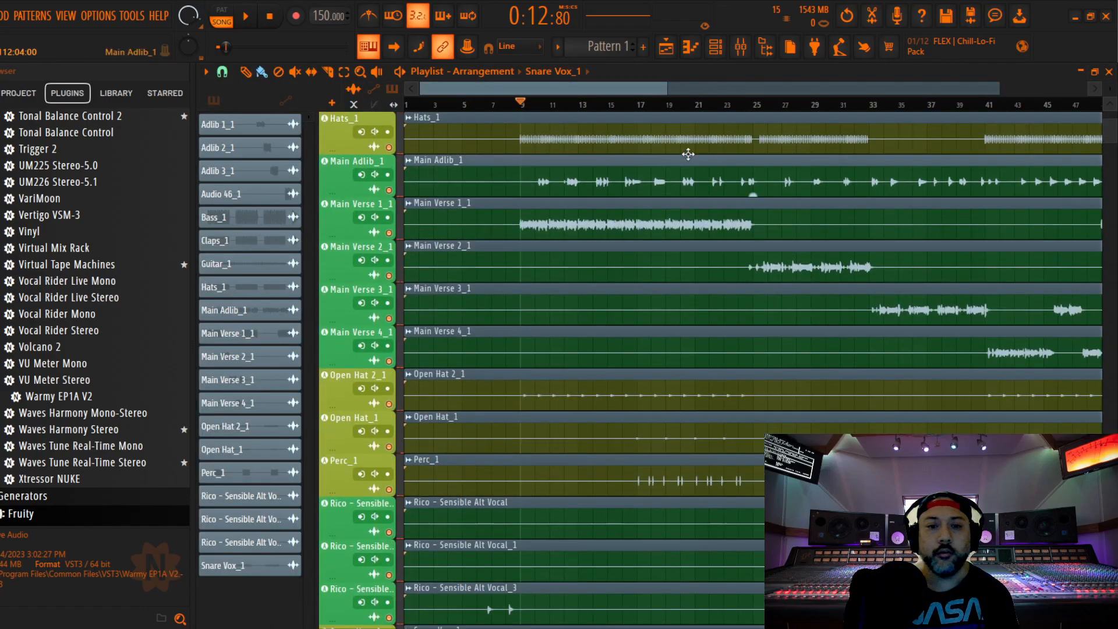
click(740, 47)
key(space)
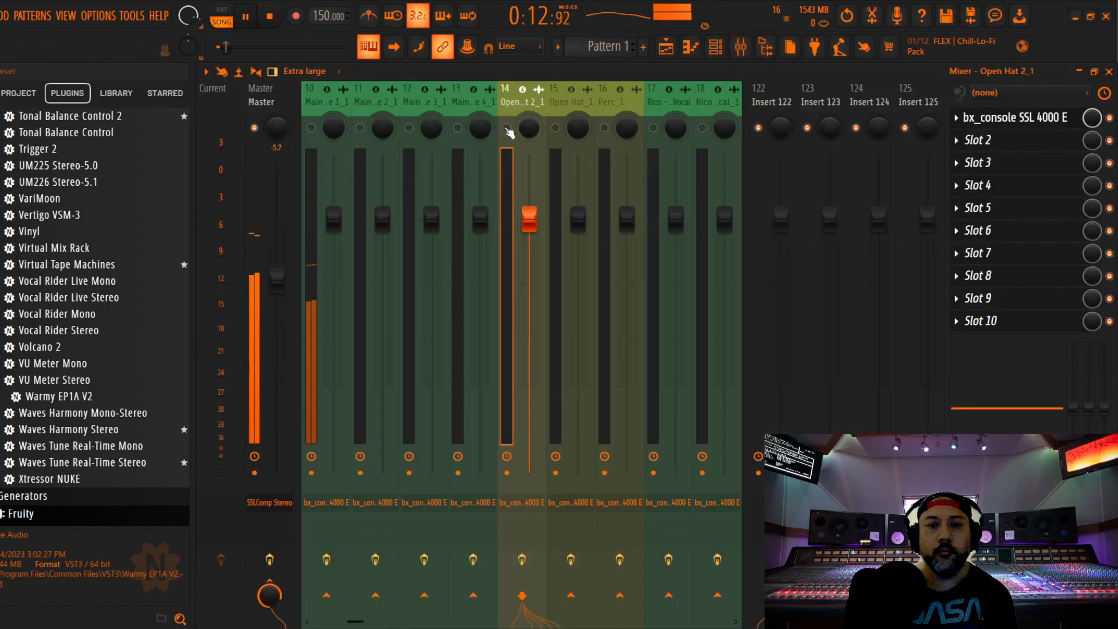
Open the SSL 4000 E on Open Hat 2_1 and set its compressor's ratio and threshold by ear with a 0.10 s release
click(1028, 119)
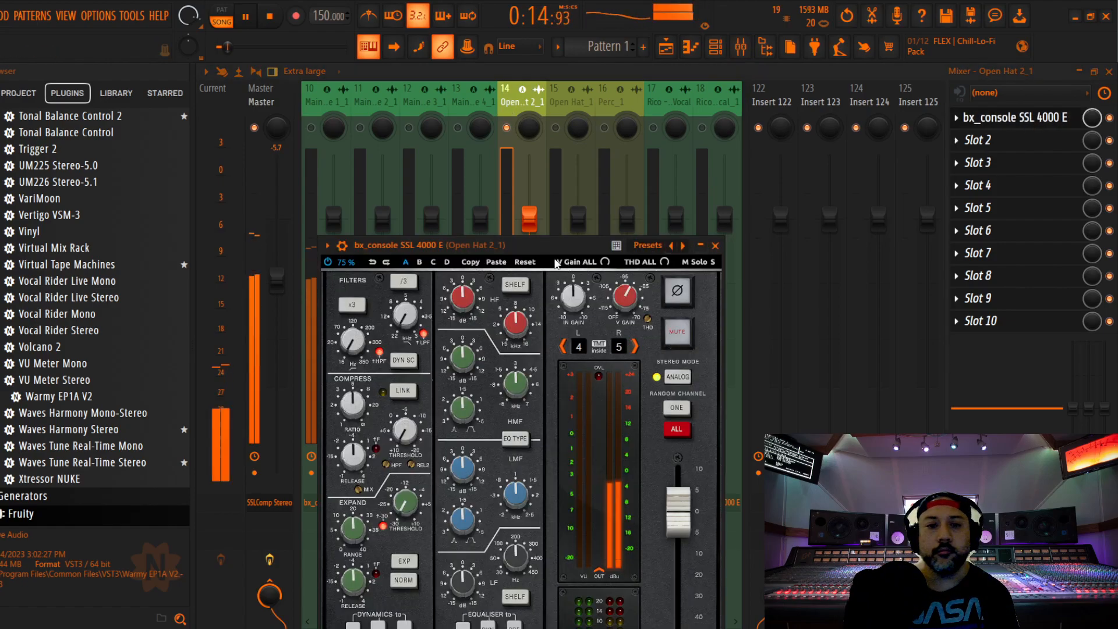
key(space)
scroll(407, 273, up, 3)
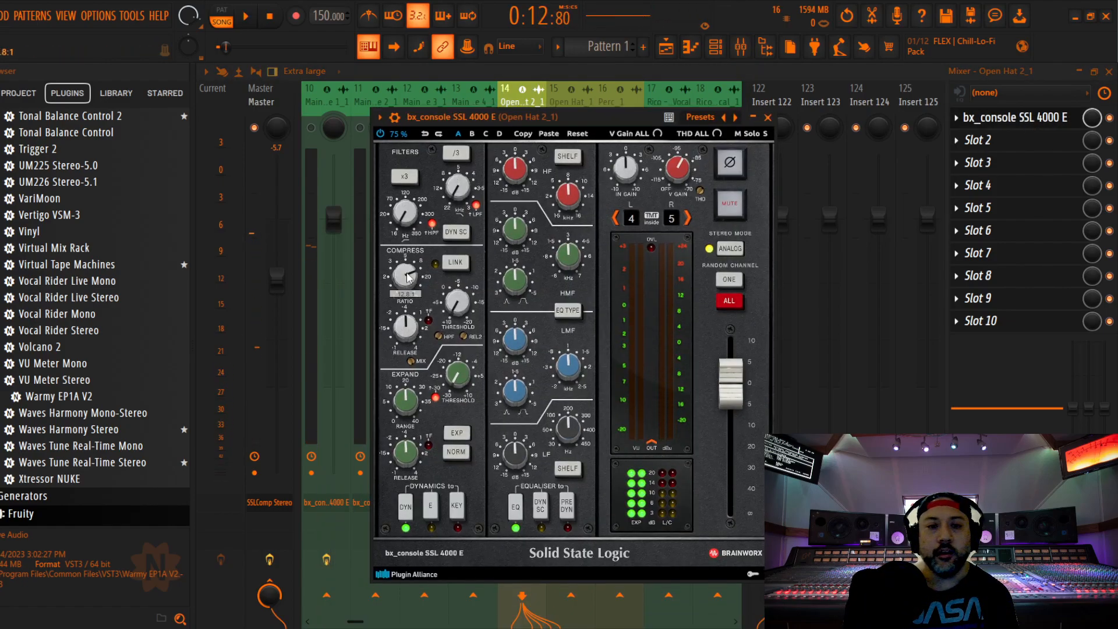
scroll(417, 327, down, 3)
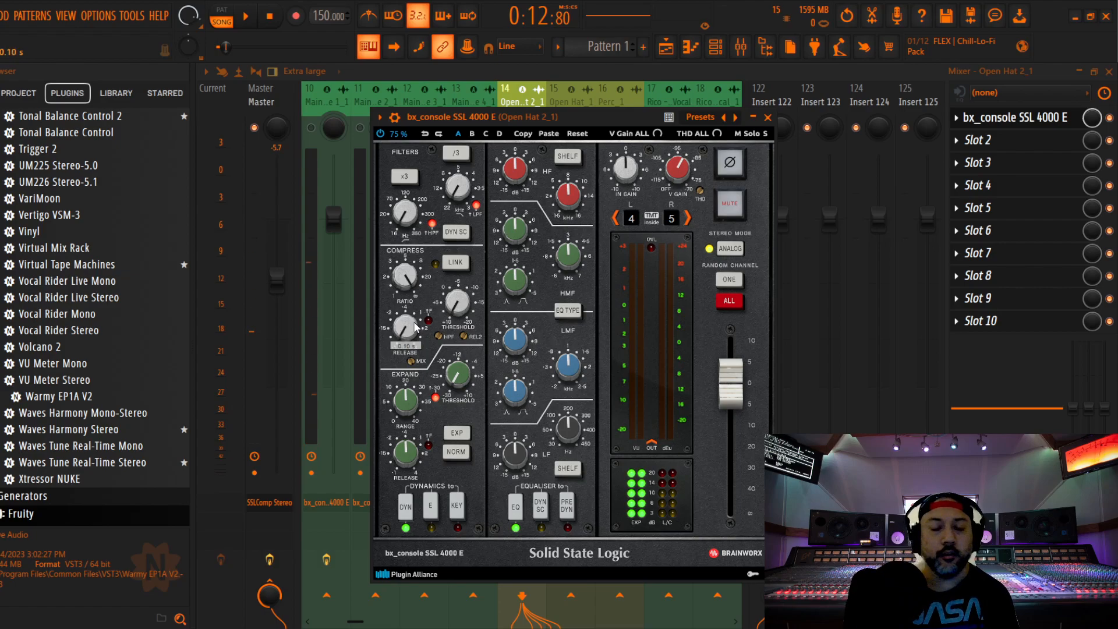
key(space)
scroll(460, 307, down, 2)
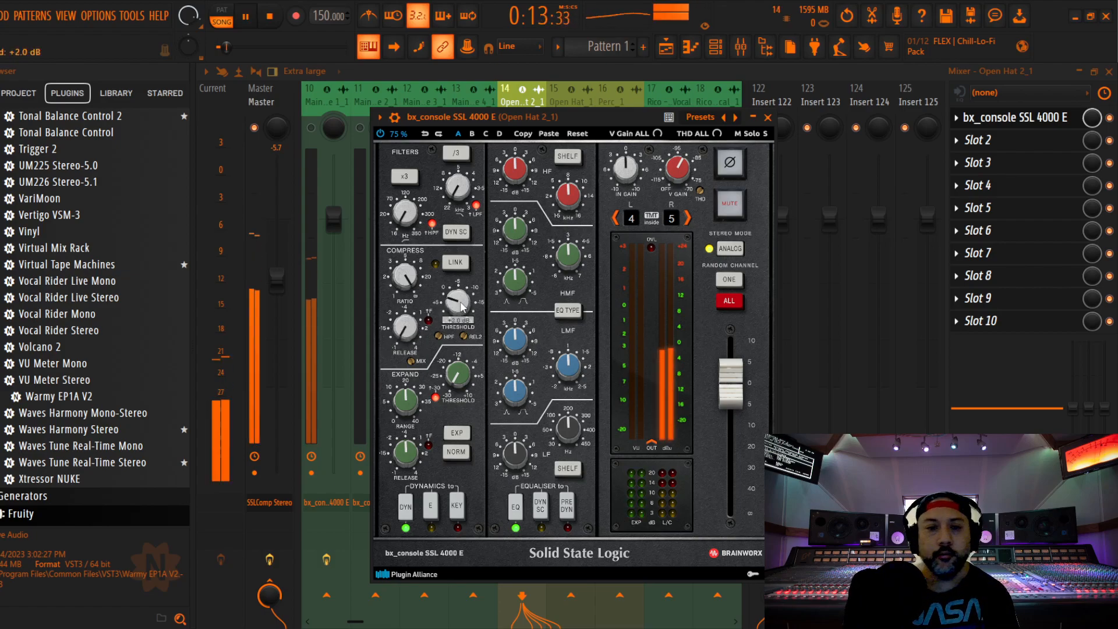
scroll(460, 307, down, 5)
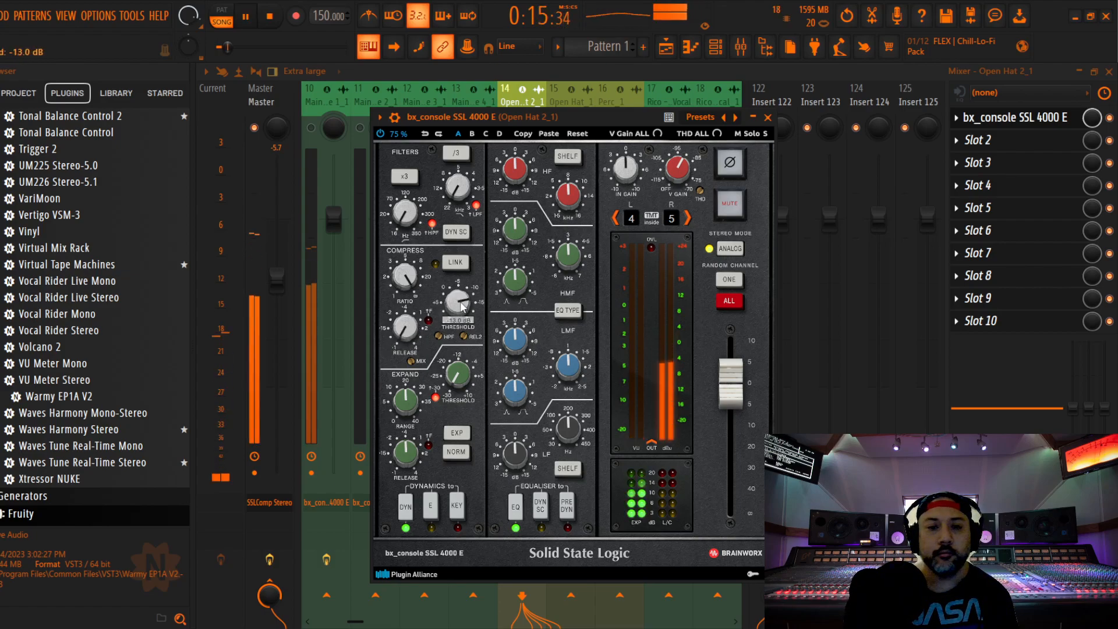
Place Open Hat 2_1's equaliser before the dynamics and cut its high band by 3.0 dB and high-mid band by 1.0 dB
click(567, 507)
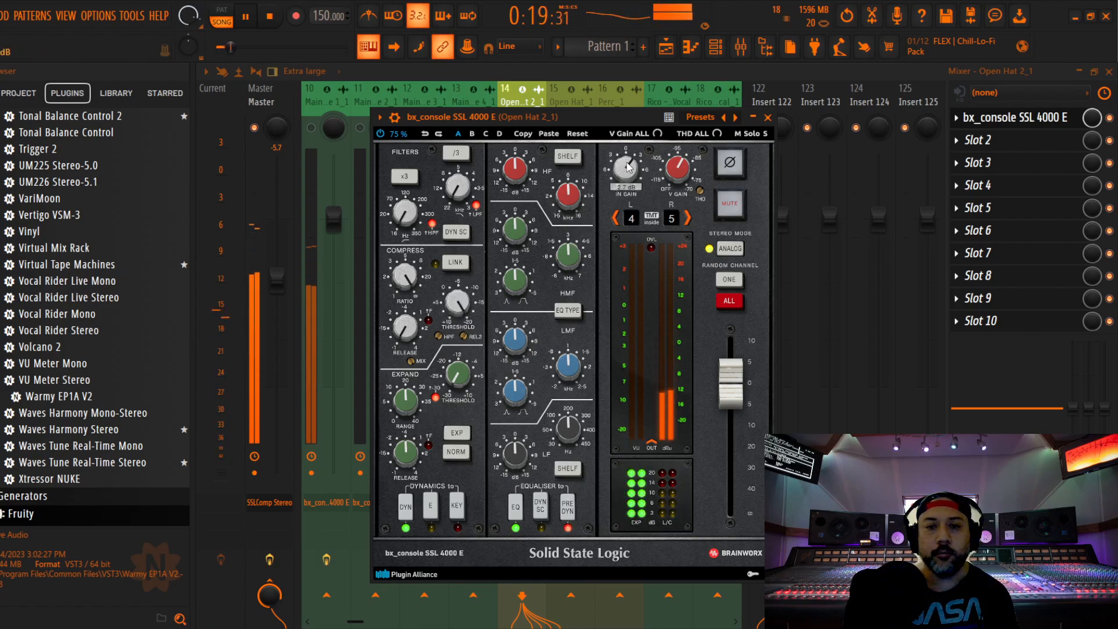
scroll(516, 168, down, 3)
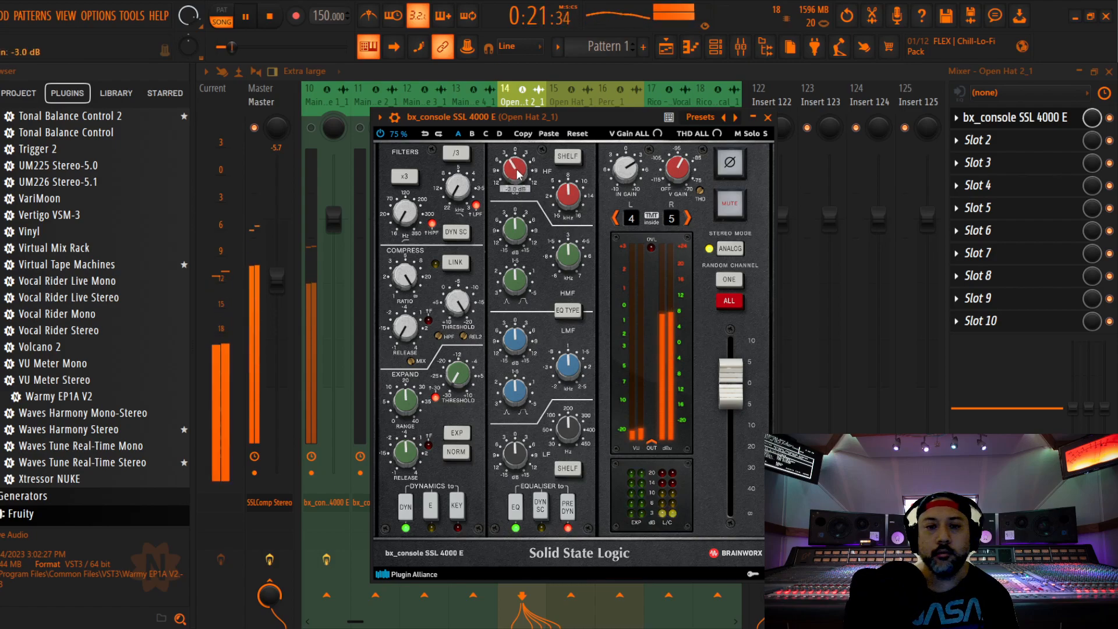
scroll(516, 230, down, 2)
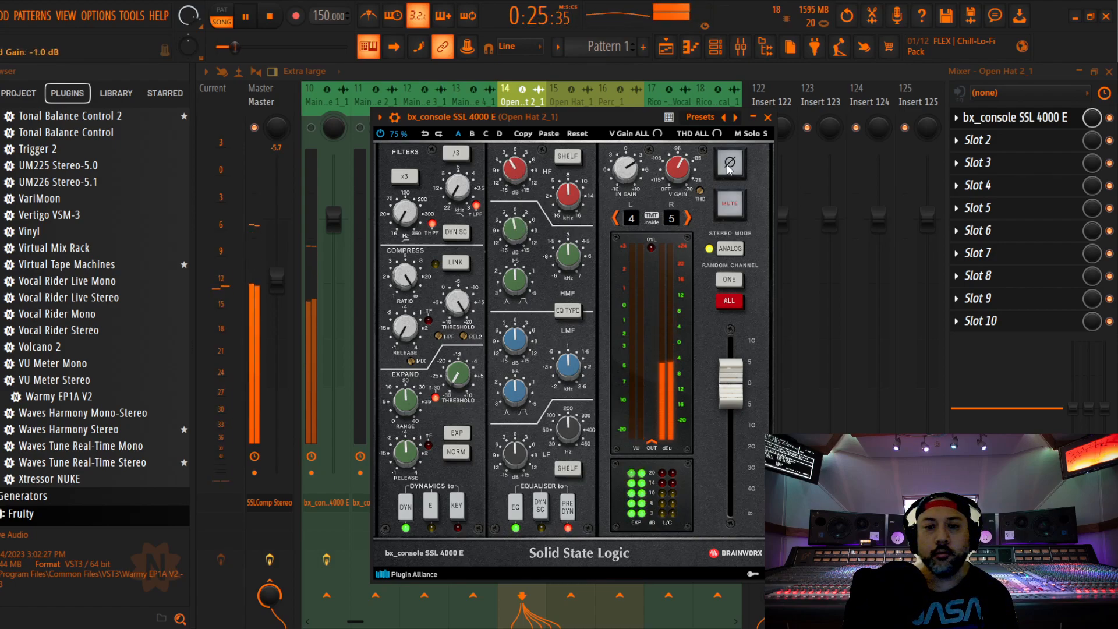
click(767, 117)
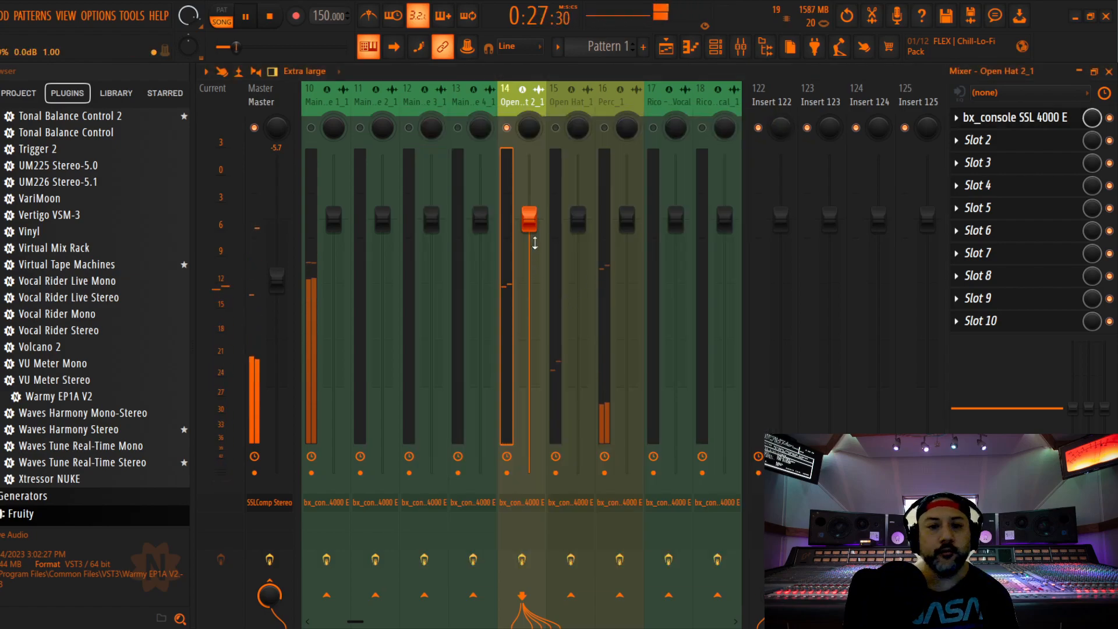
Lower the Open Hat 2_1 fader to -4.4 dB, fine-tuning it by ear over repeated playback
drag(529, 219, 528, 262)
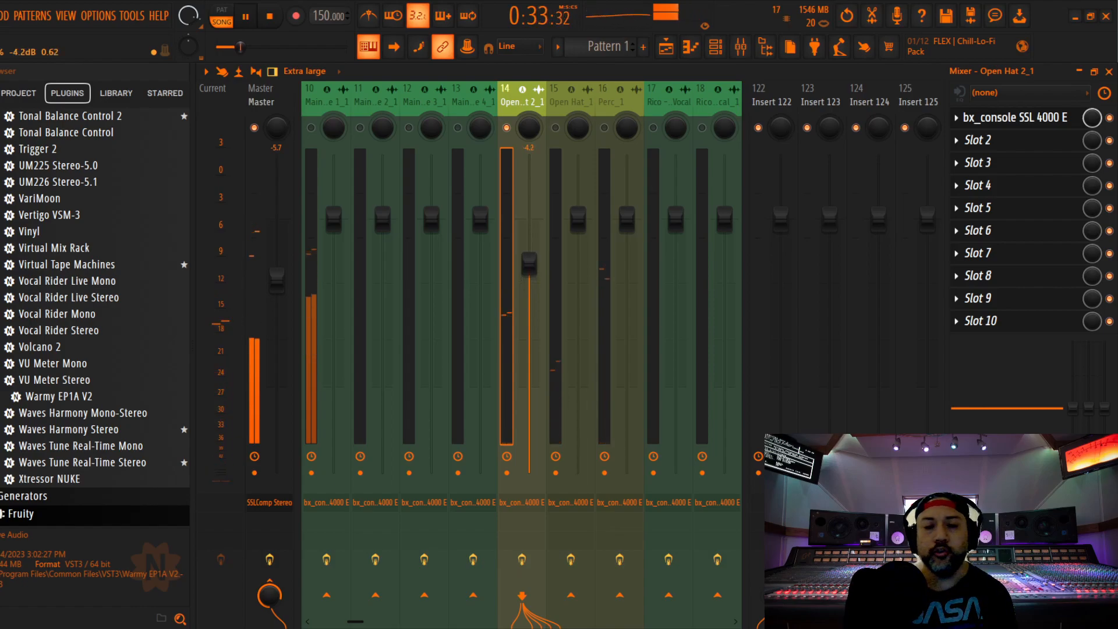
key(space)
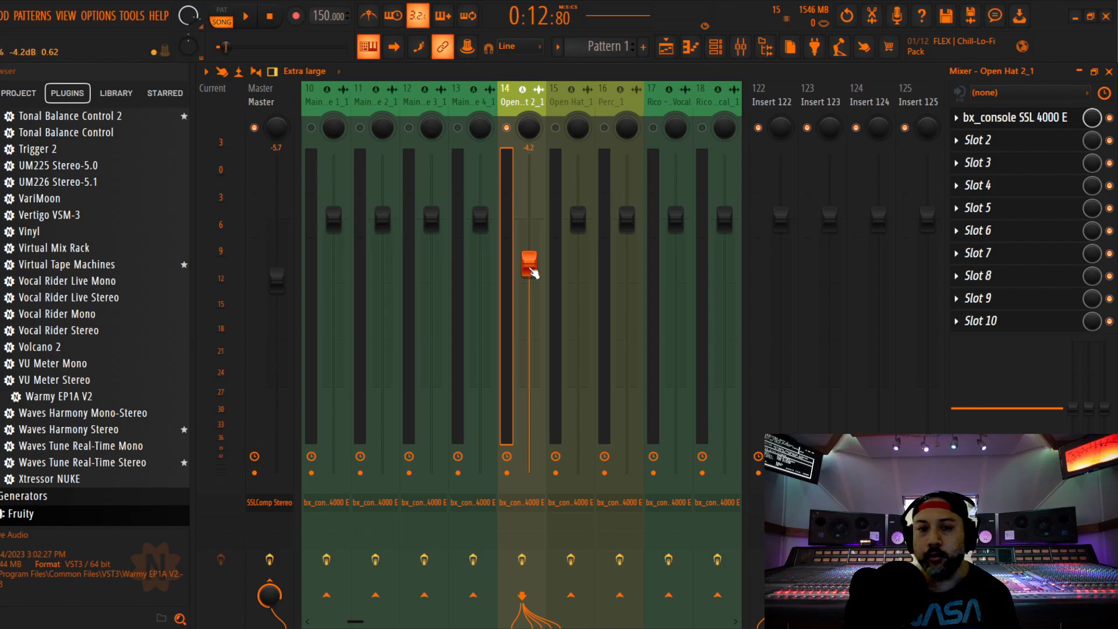
key(space)
drag(531, 266, 531, 268)
key(space)
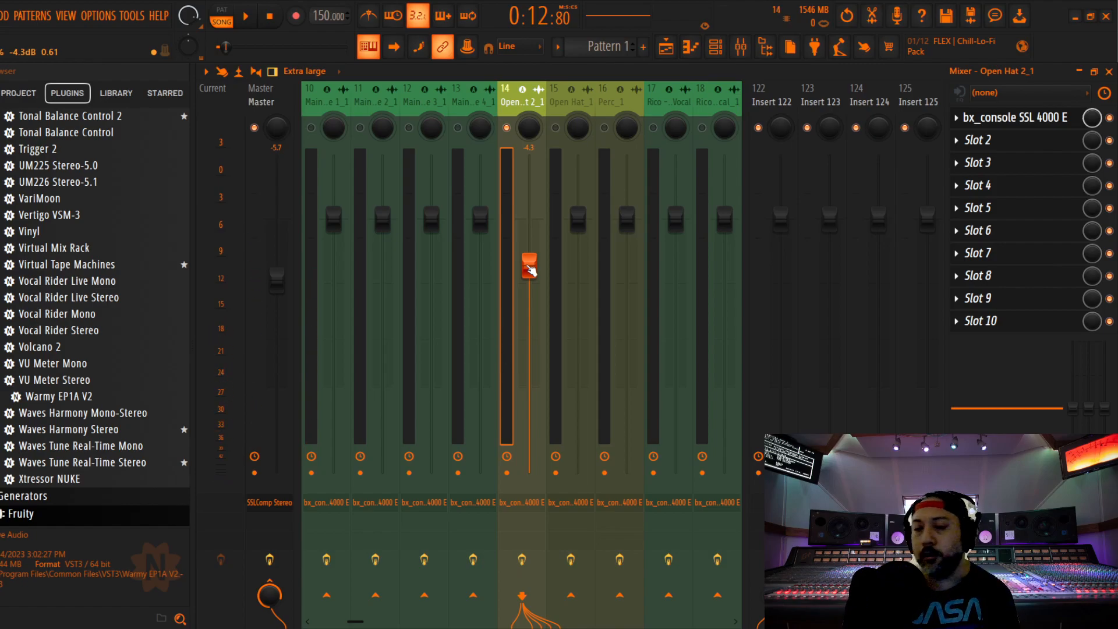
key(space)
drag(530, 268, 529, 268)
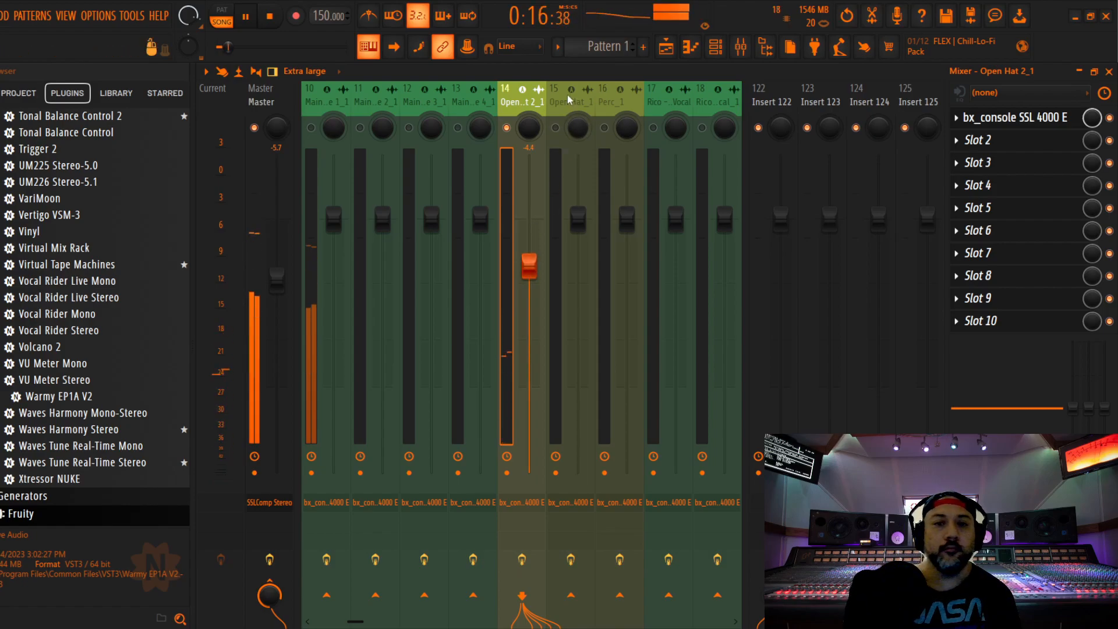
Enable Open Hat_1 and start playback from bar 17, where its clips begin in the playlist
click(591, 104)
click(1108, 71)
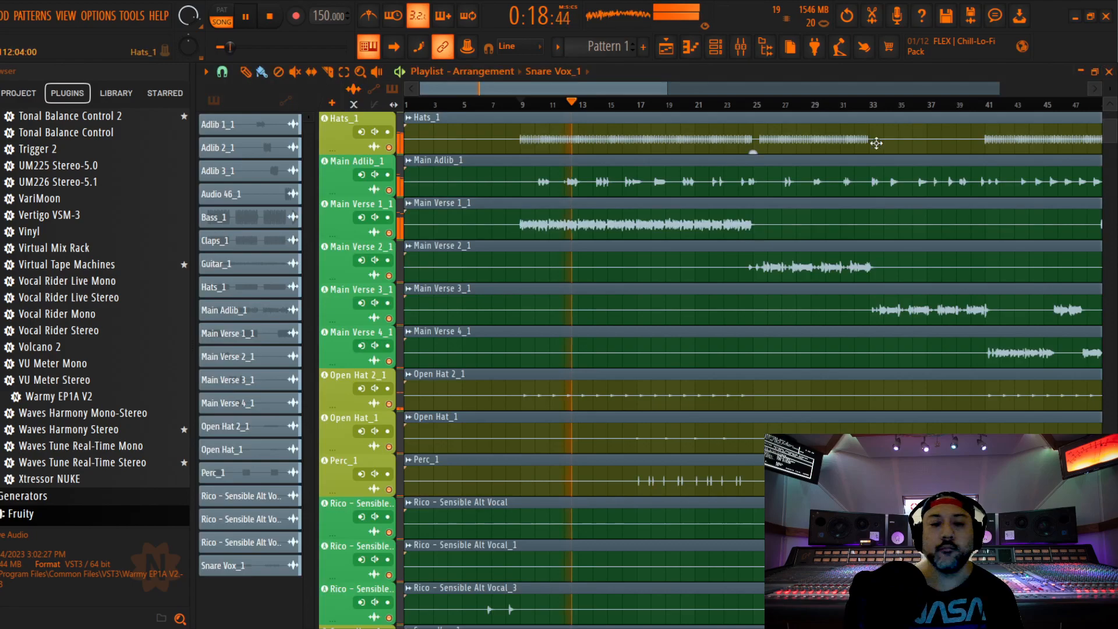
key(space)
click(641, 105)
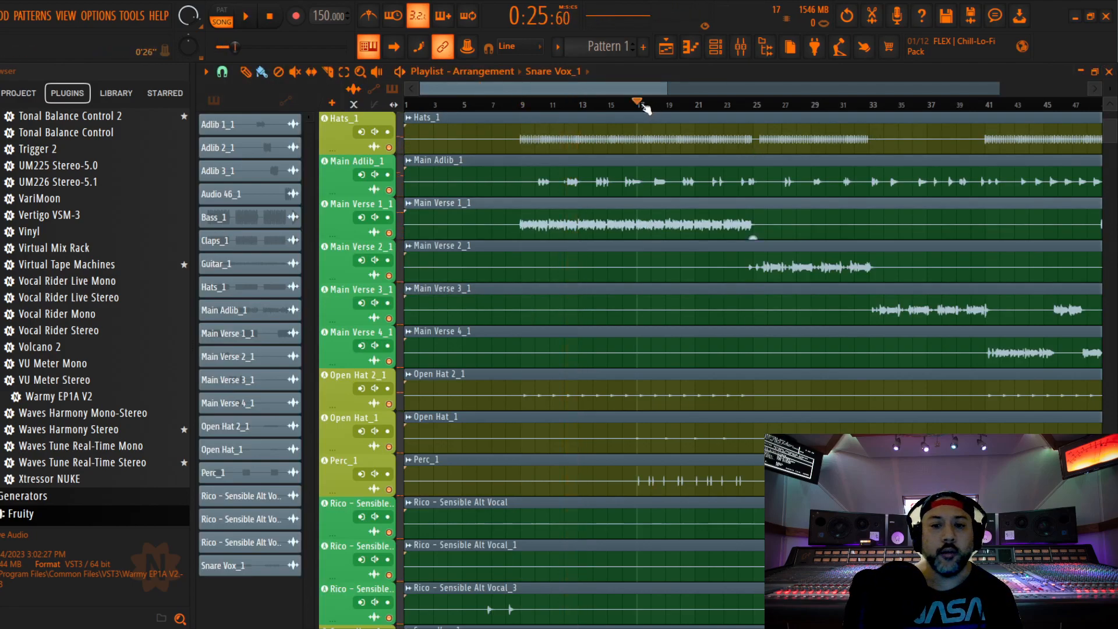
click(741, 47)
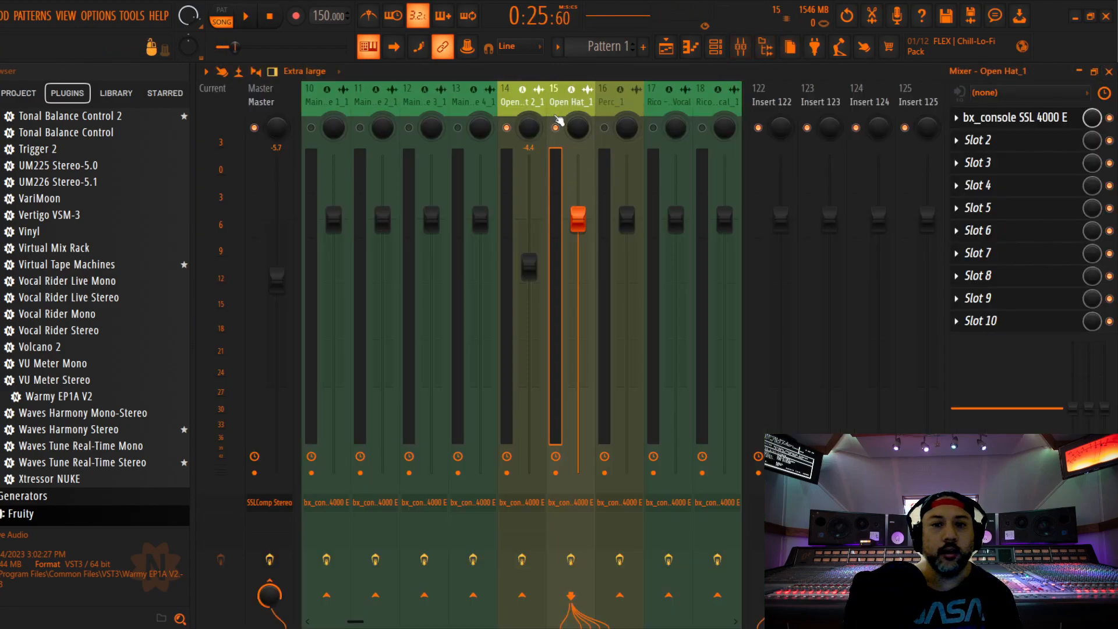
key(space)
Open the SSL 4000 E on Open Hat_1 and set its compressor's ratio, release and threshold by ear
click(967, 119)
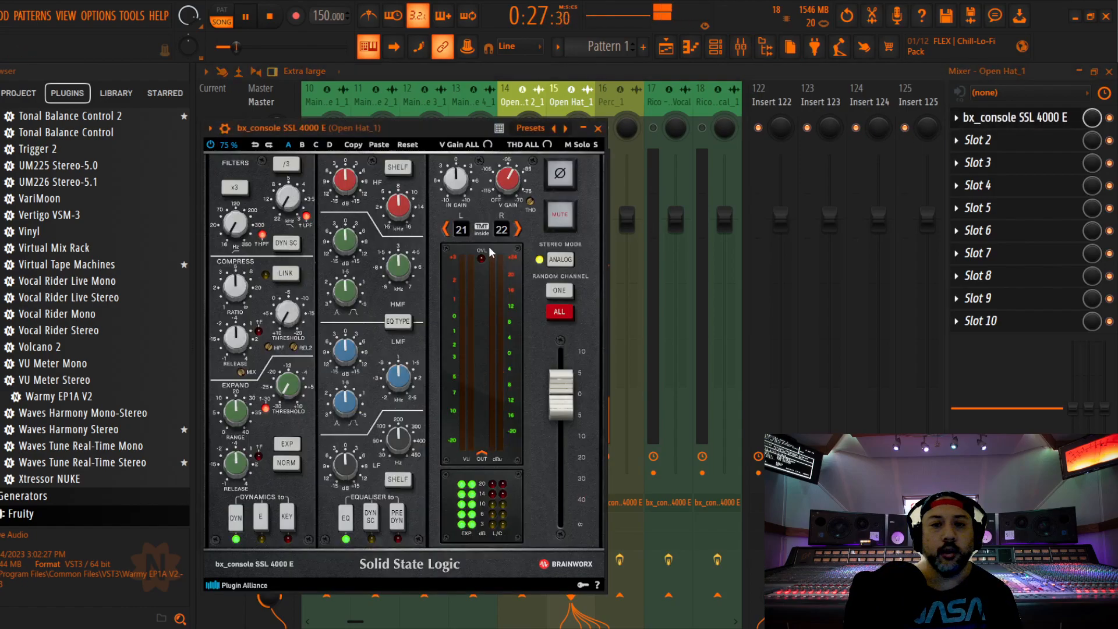
drag(432, 127, 527, 90)
drag(322, 306, 322, 347)
drag(373, 285, 374, 284)
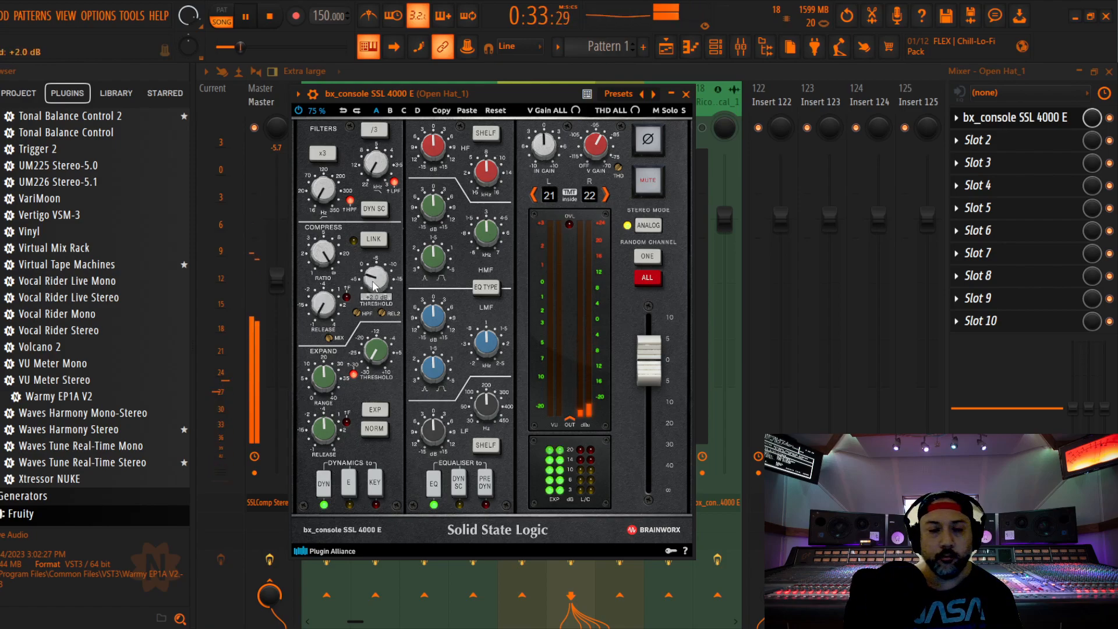
scroll(374, 284, up, 11)
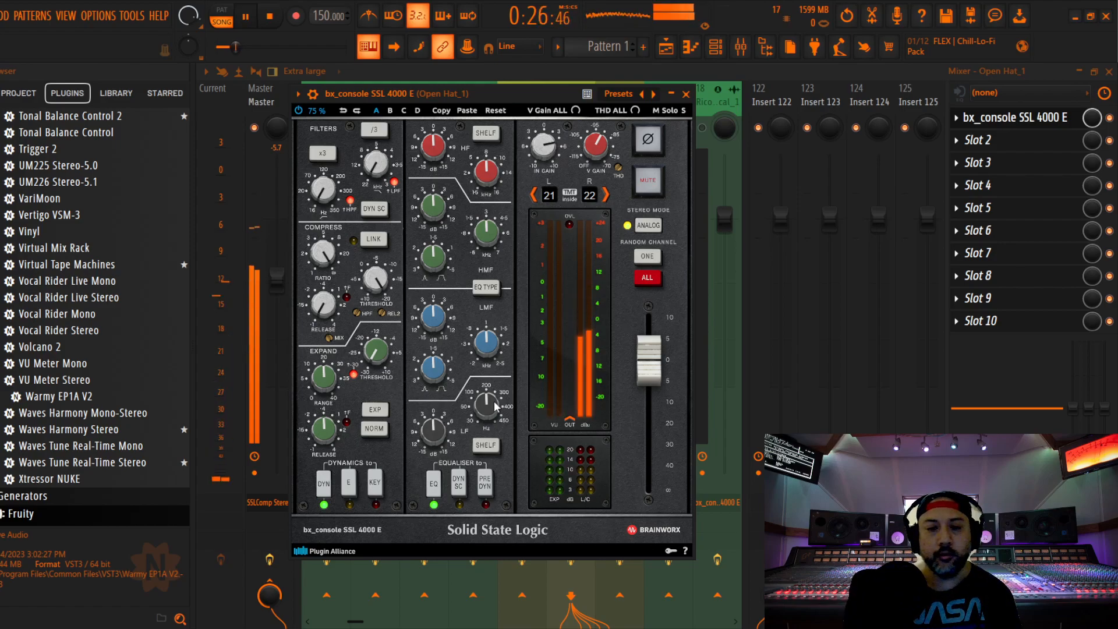
Place Open Hat_1's equaliser before the dynamics, cut its high band by ear and its high-mid band by 1.0 dB, and close the plugin
click(485, 483)
key(space)
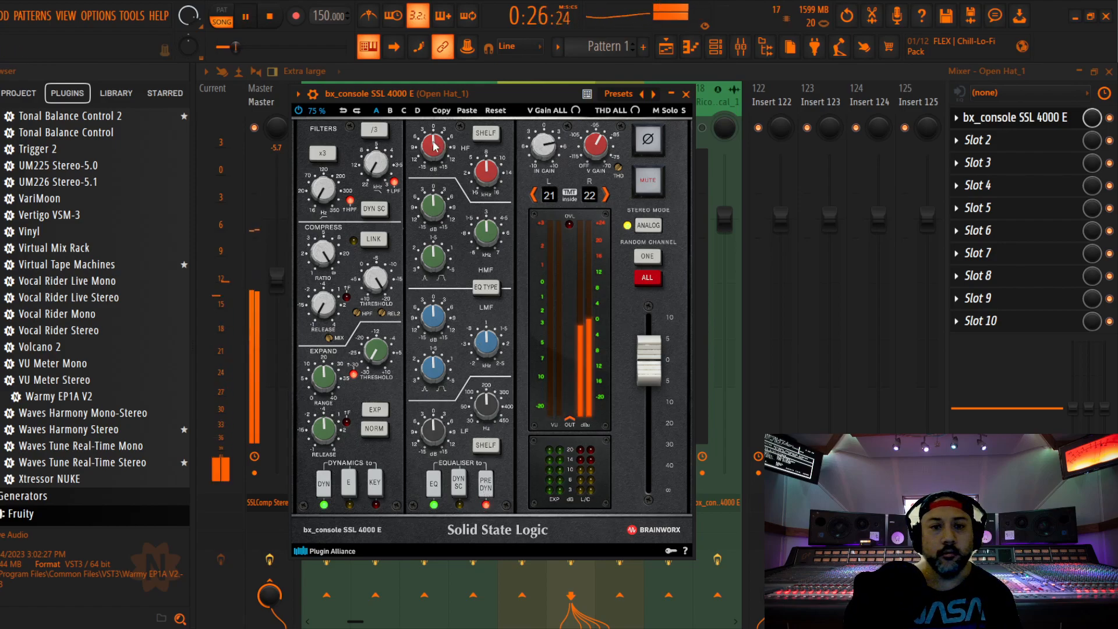
key(space)
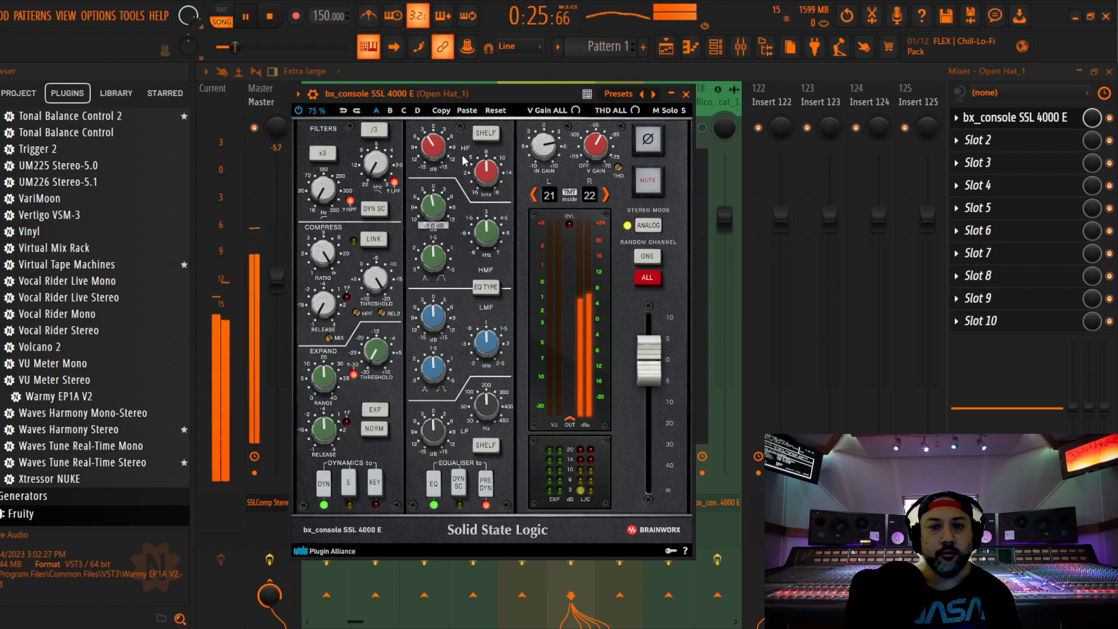
drag(430, 142, 431, 151)
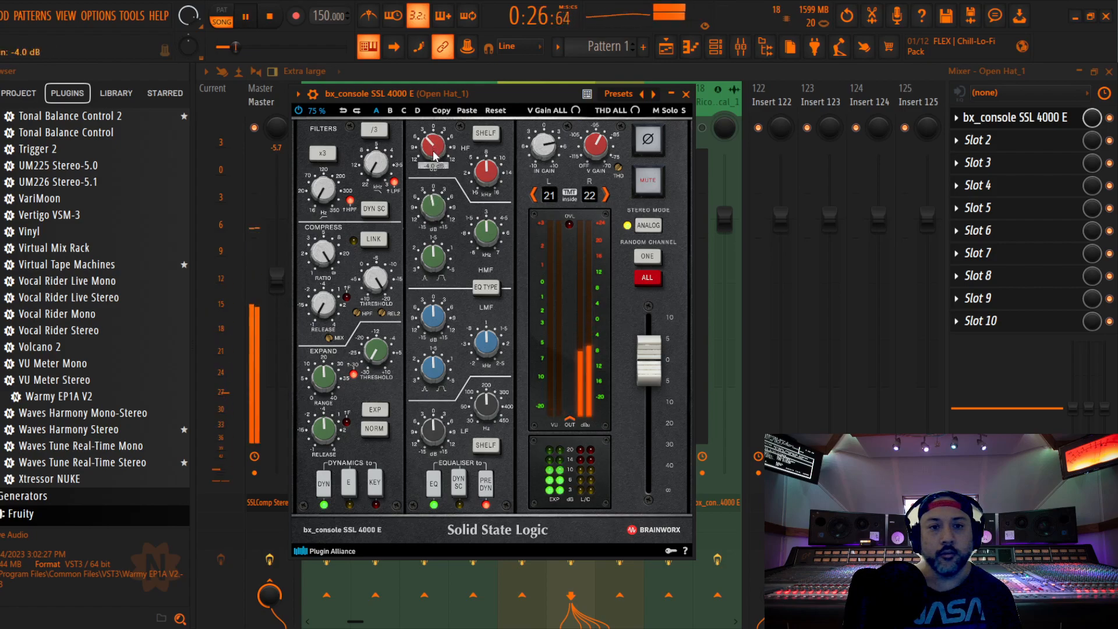
click(685, 94)
Restart playback and lower the Open Hat_1 fader to -4.0 dB
key(space)
key(space)
drag(577, 343, 578, 263)
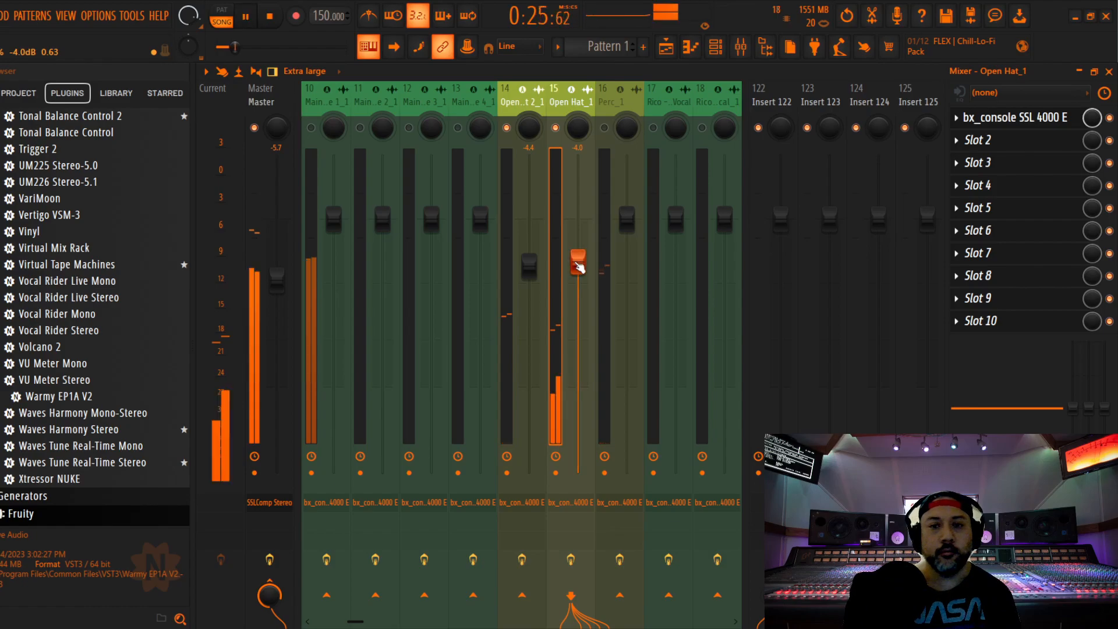
Enable Perc_1, open its SSL 4000 E, and set the compressor's ratio, release and threshold by ear
click(614, 126)
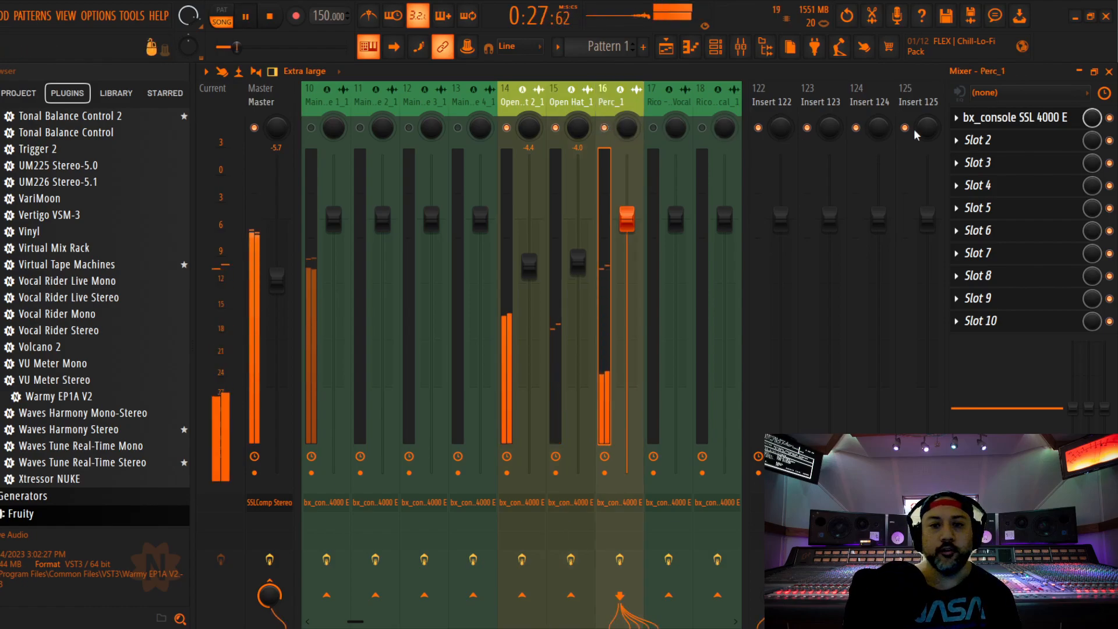
click(1014, 117)
drag(442, 163, 505, 110)
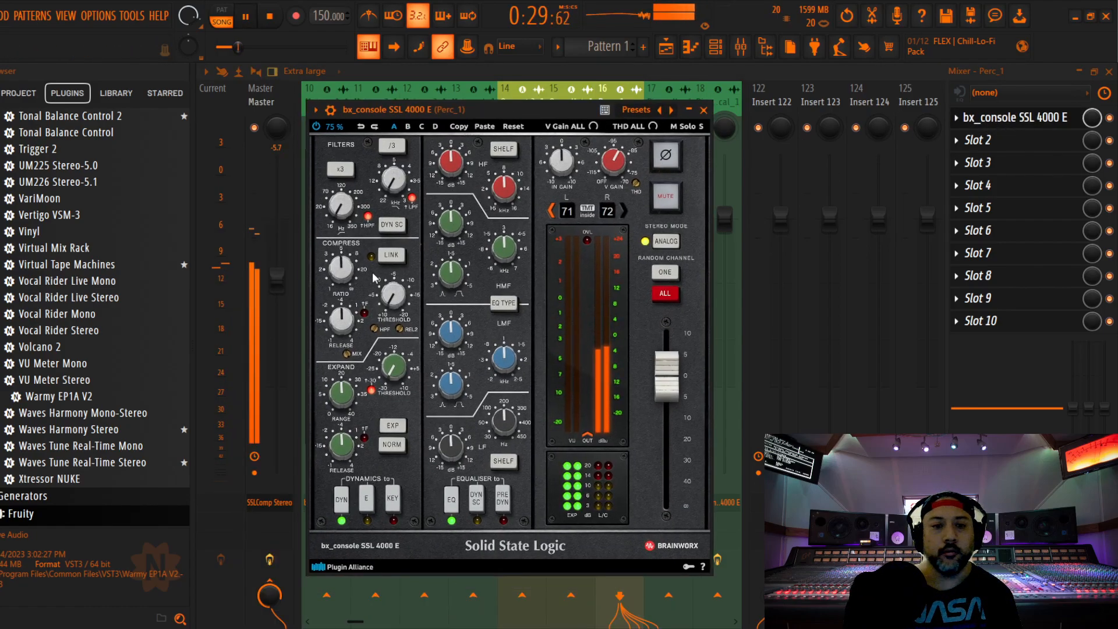
drag(345, 323, 346, 323)
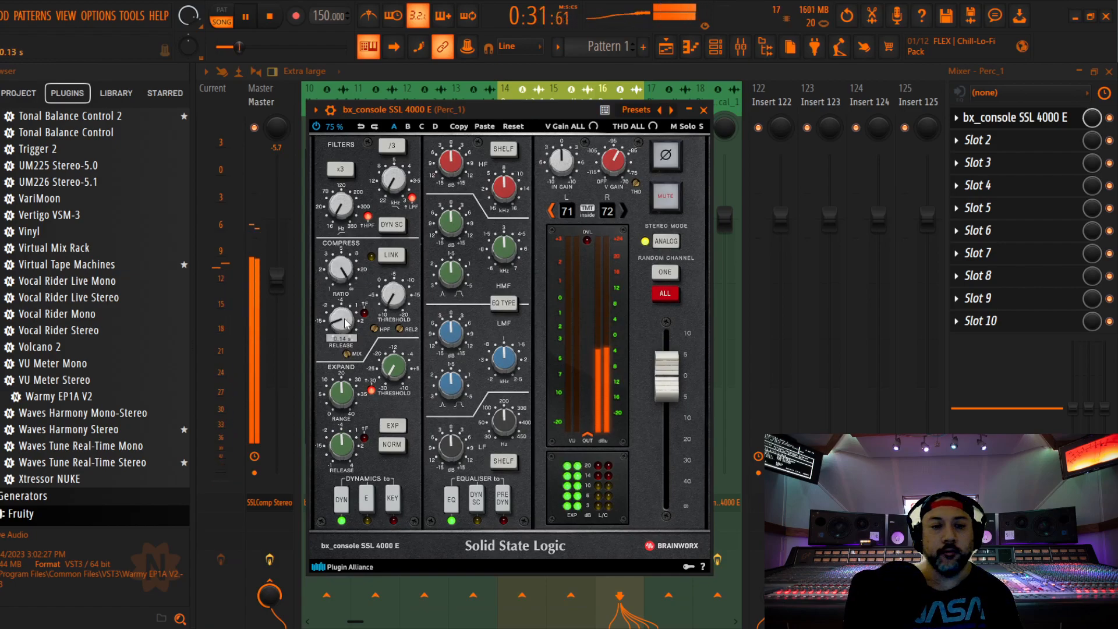
drag(394, 295, 396, 298)
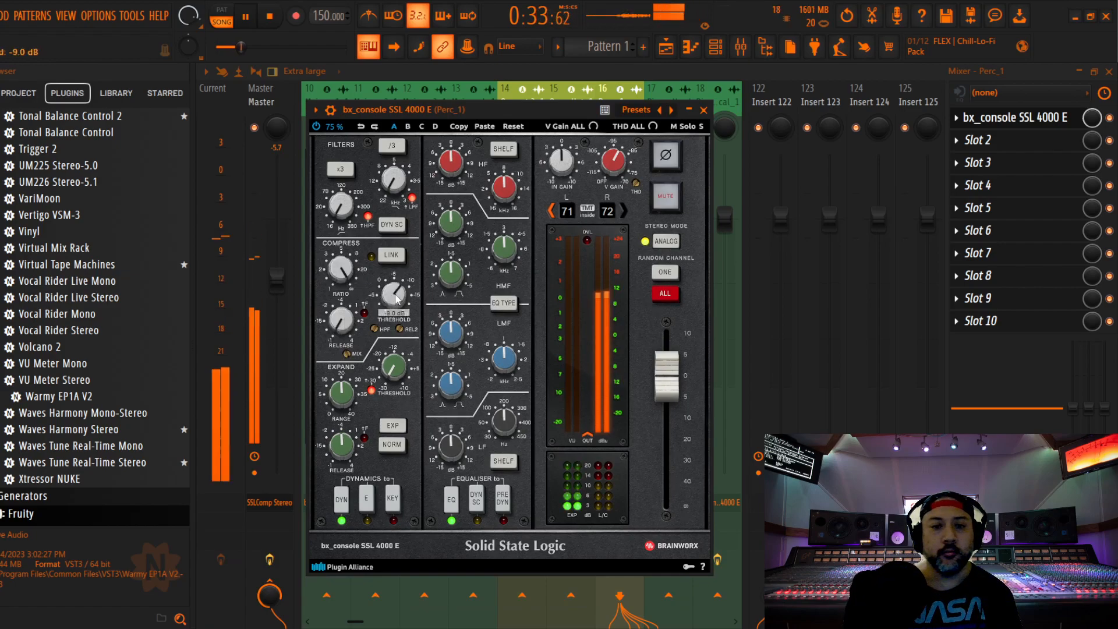
Place Perc_1's equaliser before the dynamics and cut its high and high-mid bands by 2.0 dB each
click(507, 498)
drag(452, 162, 452, 172)
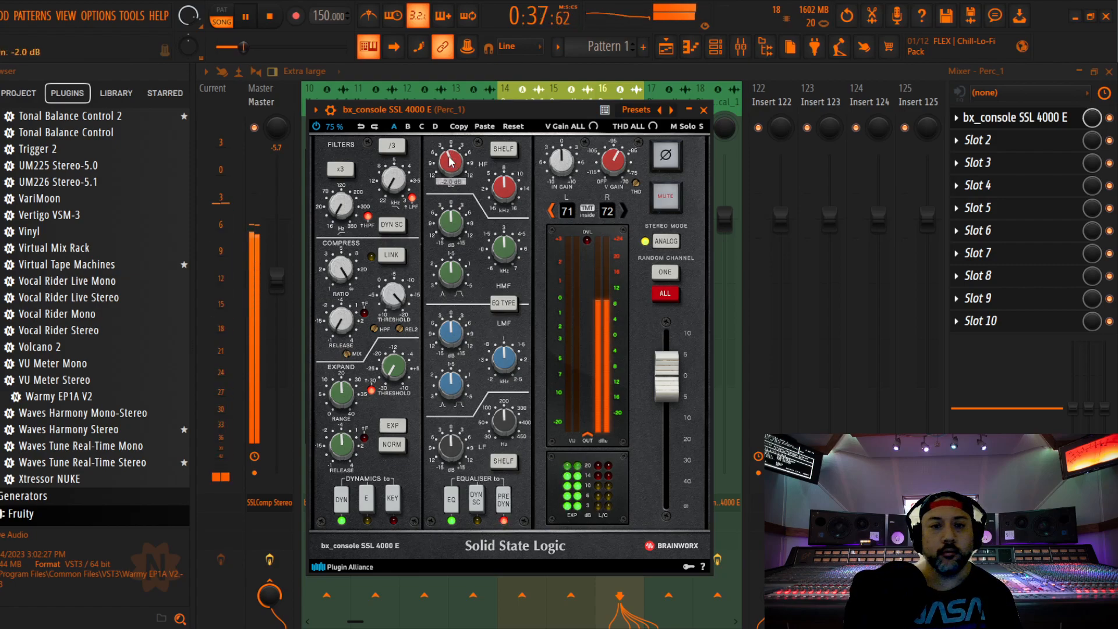
key(space)
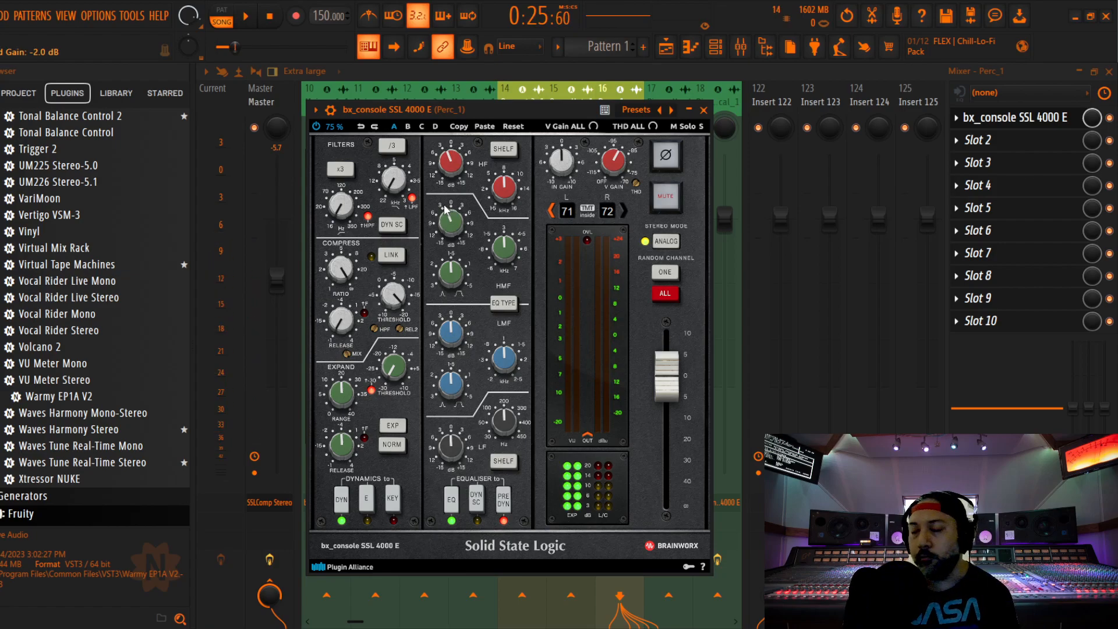
key(space)
key(space)
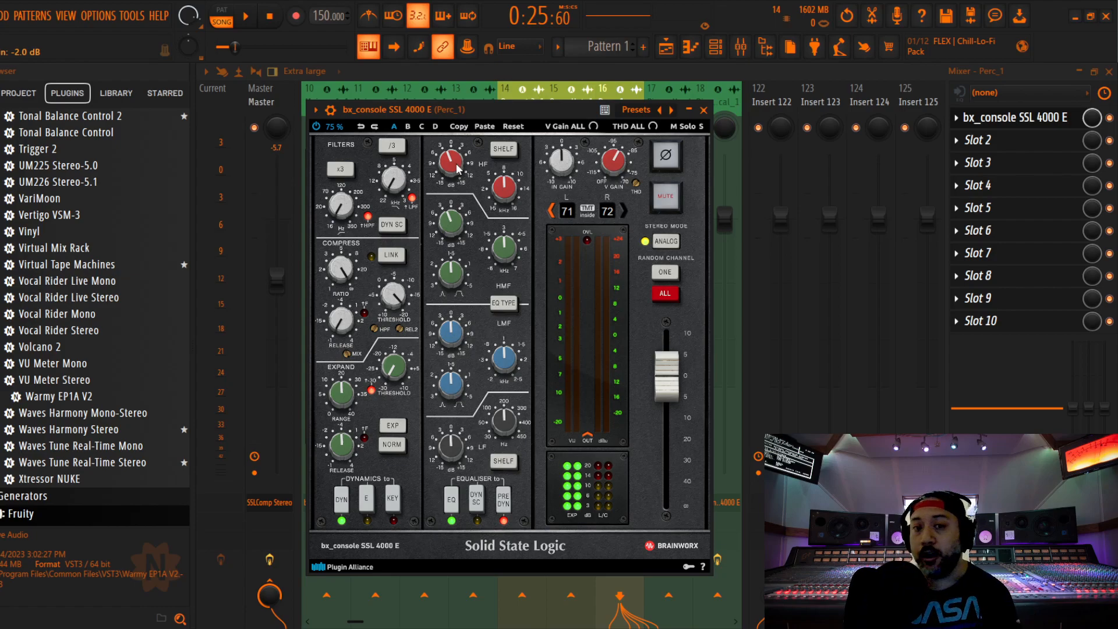
Deepen Perc_1's high-band cut to 4.0 dB during playback and lower its fader to -3.6 dB
key(space)
scroll(455, 167, down, 4)
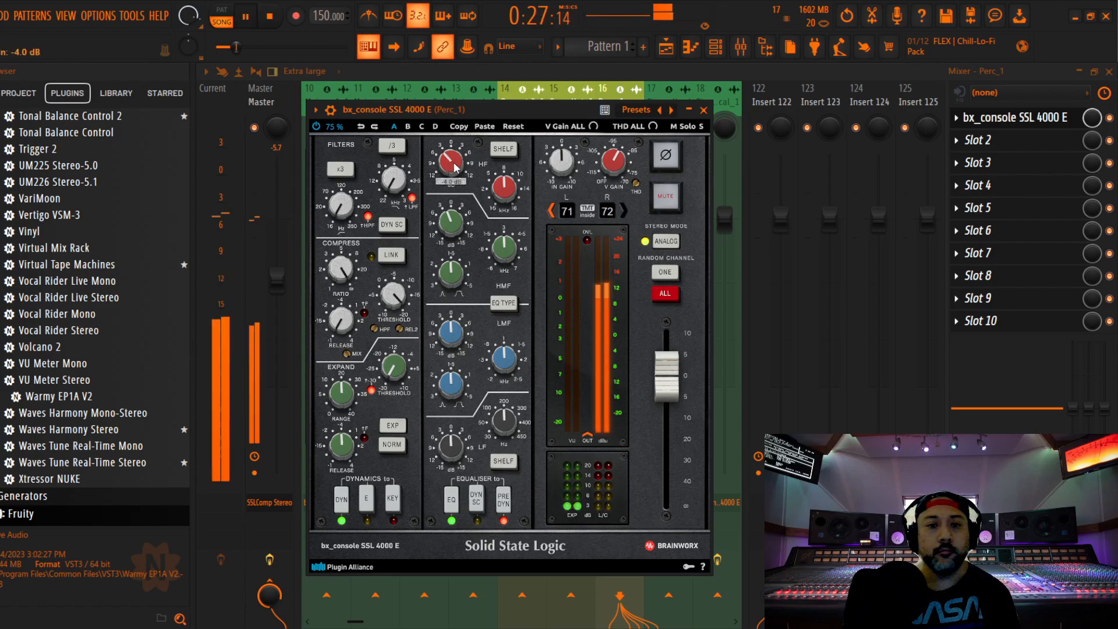
click(703, 109)
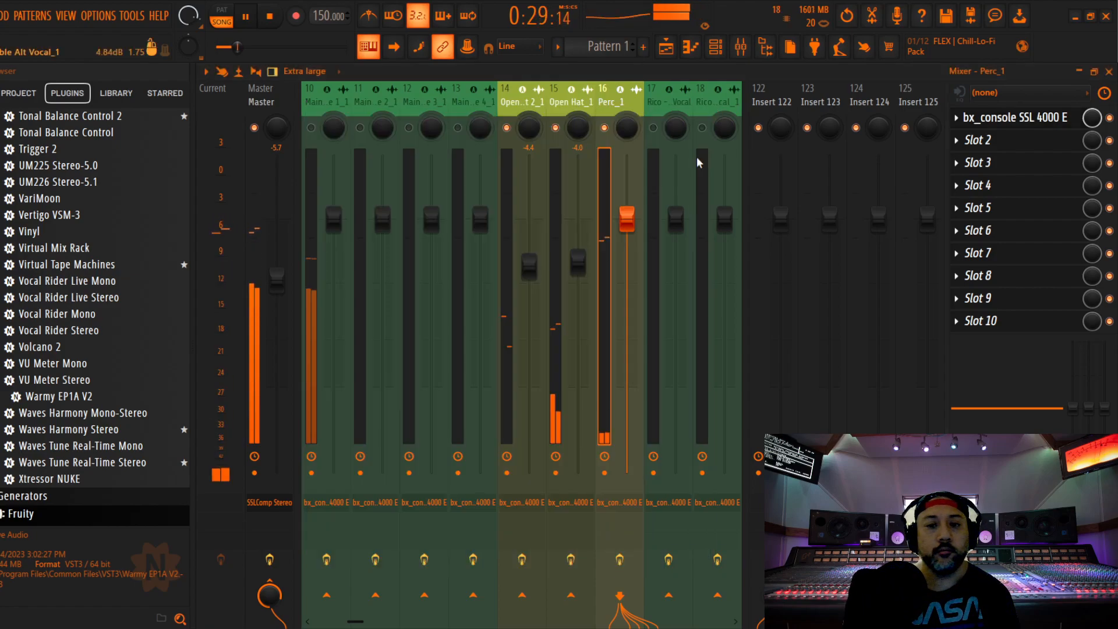
drag(626, 219, 626, 258)
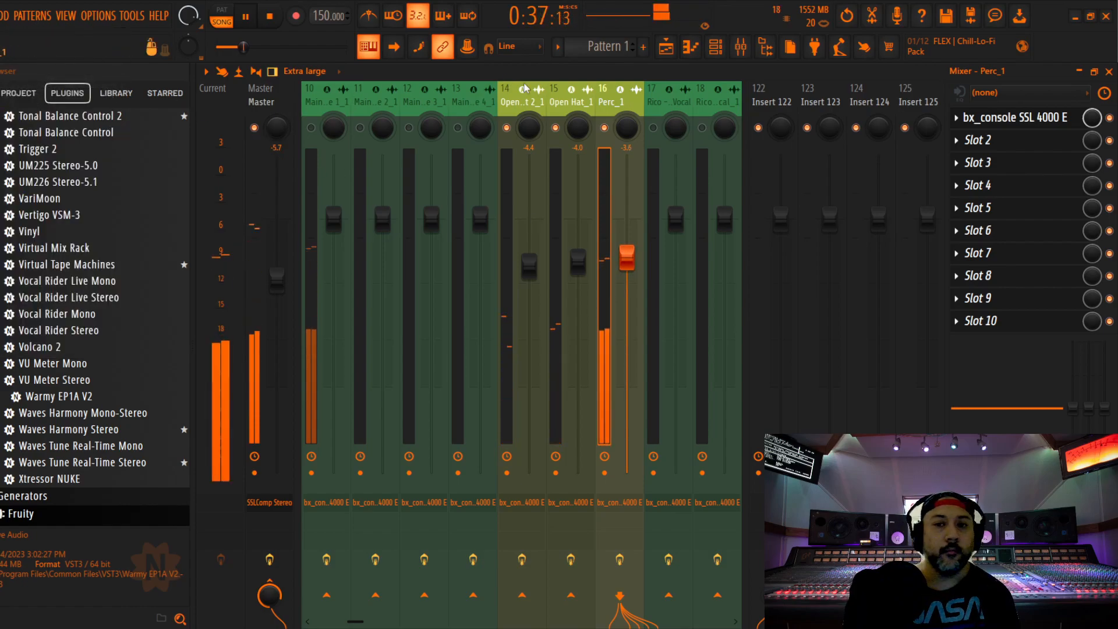
Enable Snare Vox_1 and lower its fader to -8.0 dB during playback
scroll(710, 103, down, 4)
click(609, 106)
key(space)
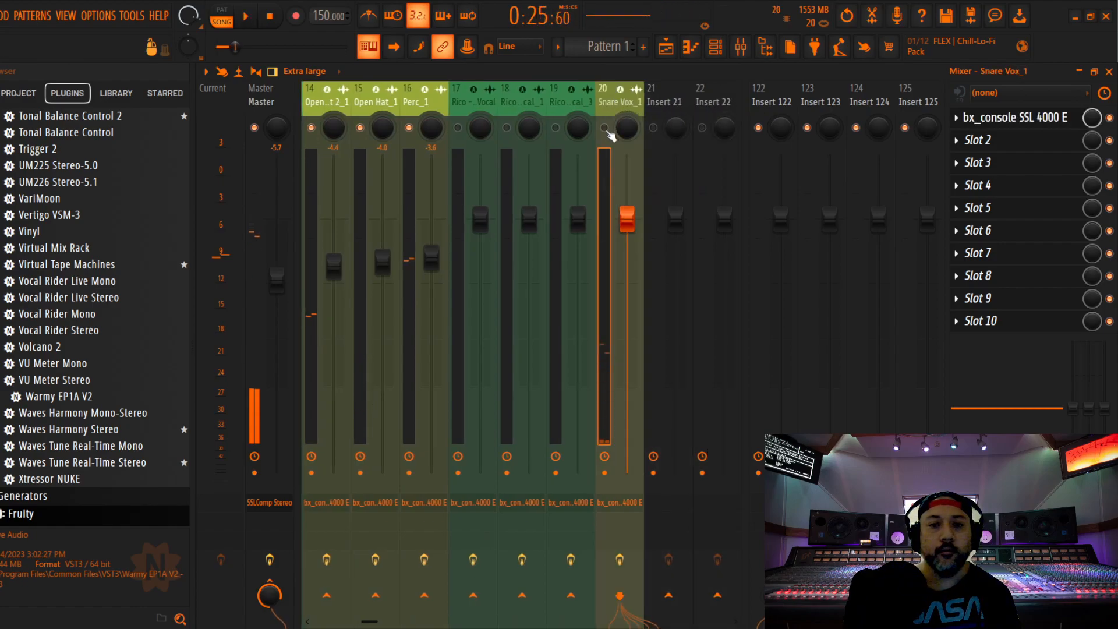
click(605, 129)
key(space)
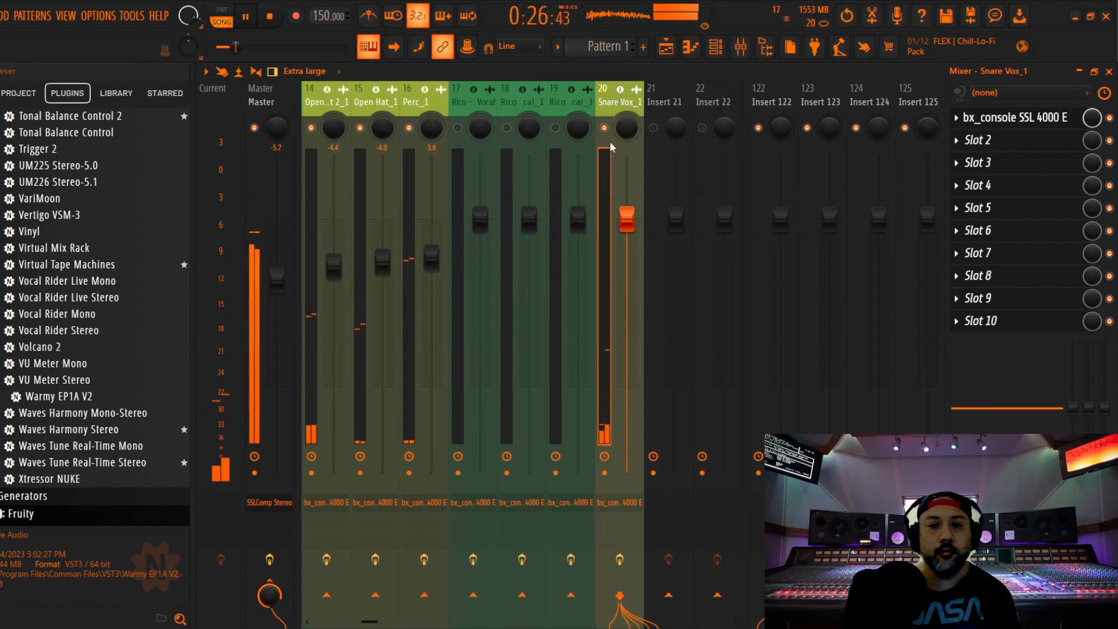
drag(627, 220, 627, 302)
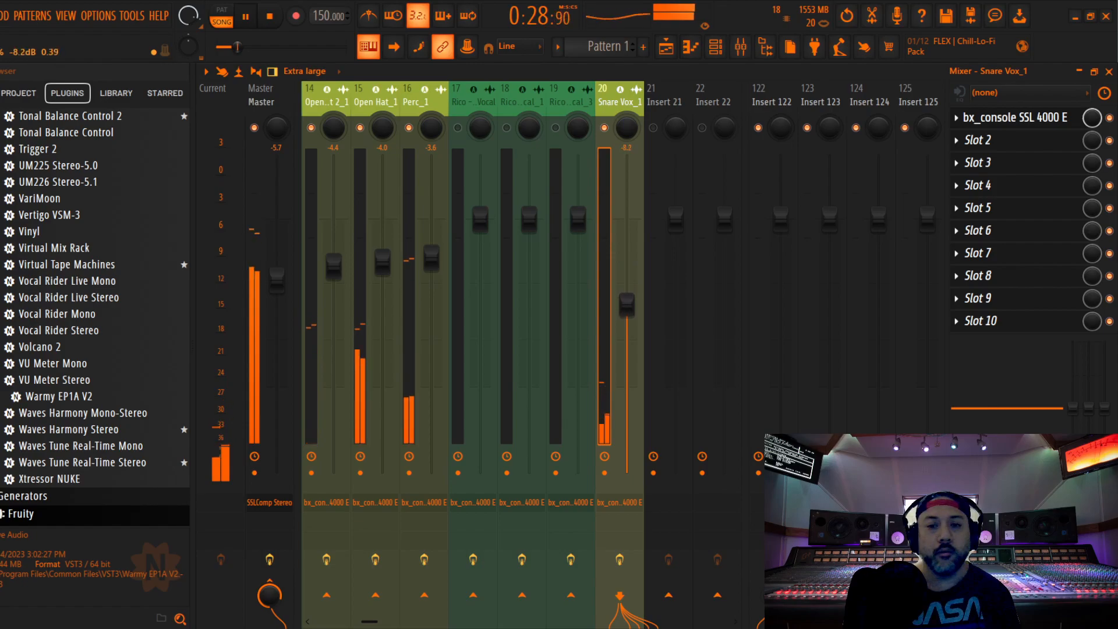
Open the SSL 4000 E on Snare Vox_1 and set its compressor threshold to -20.0 dB during playback
click(1012, 124)
key(space)
drag(615, 120, 615, 102)
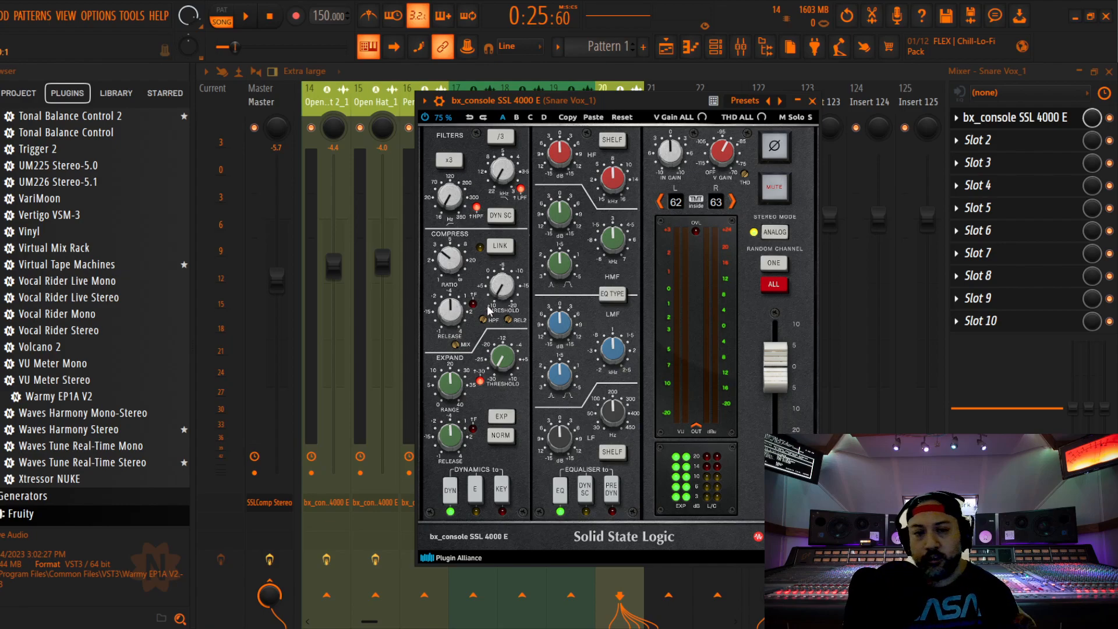
key(space)
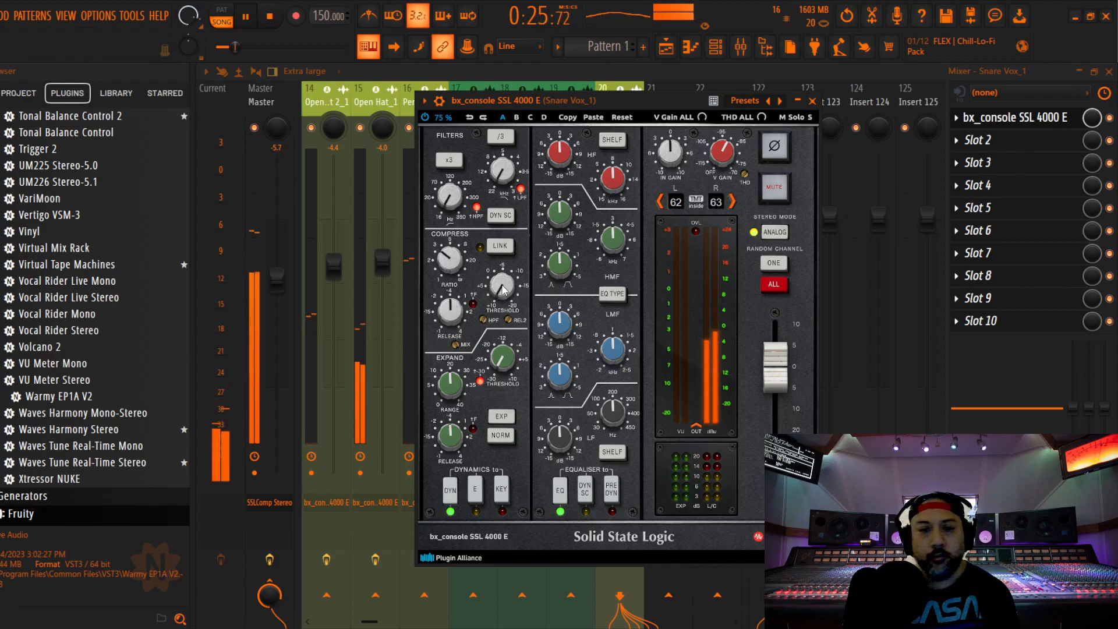
scroll(503, 290, up, 14)
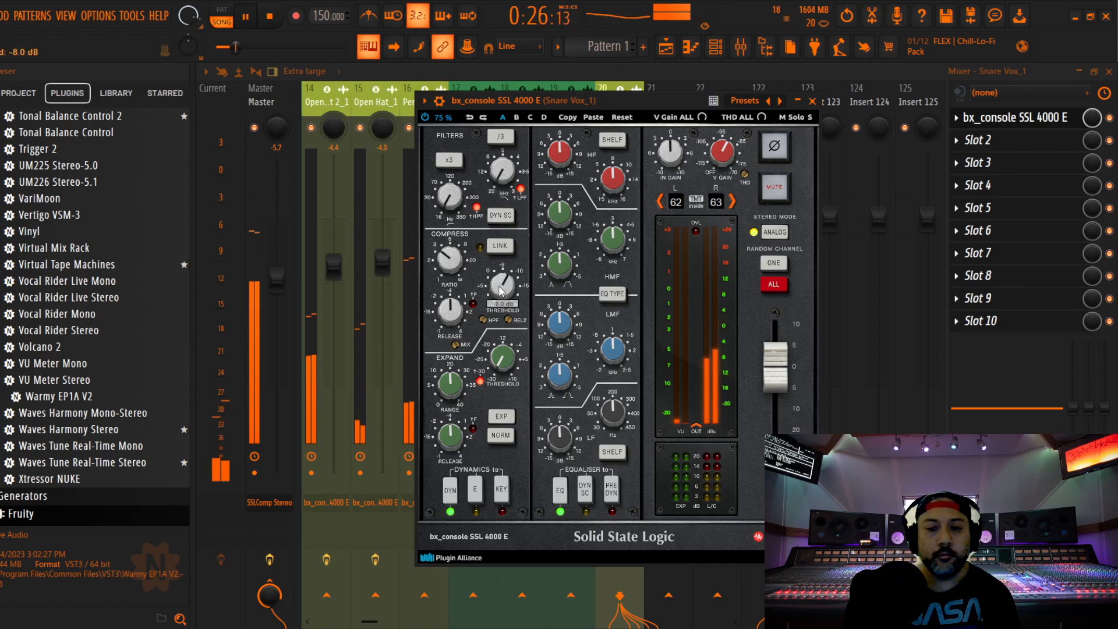
scroll(501, 290, up, 5)
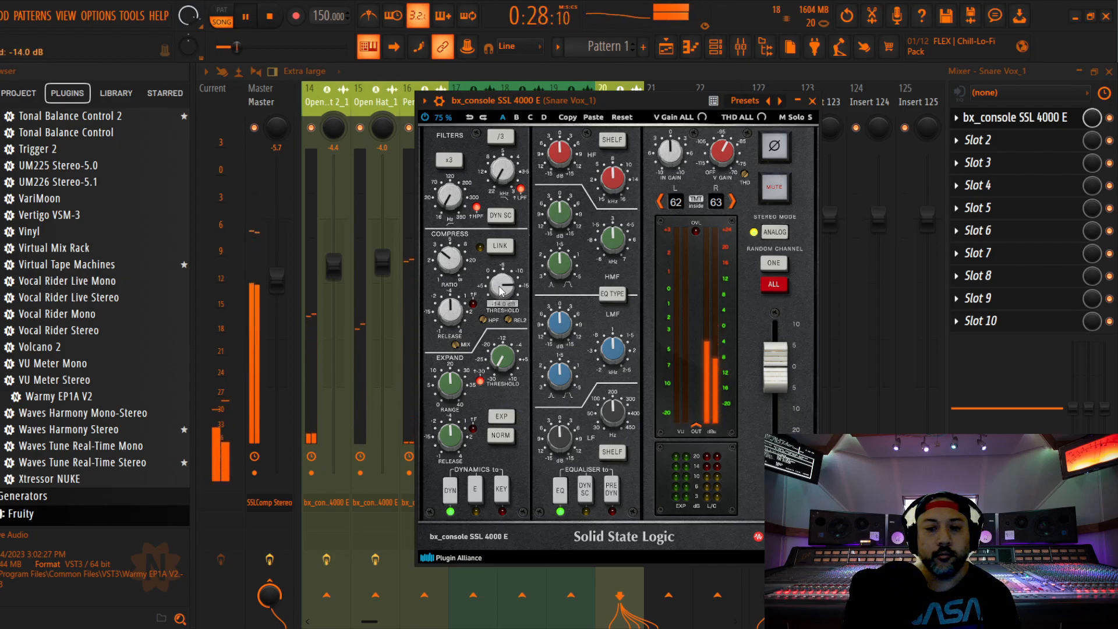
scroll(500, 290, up, 4)
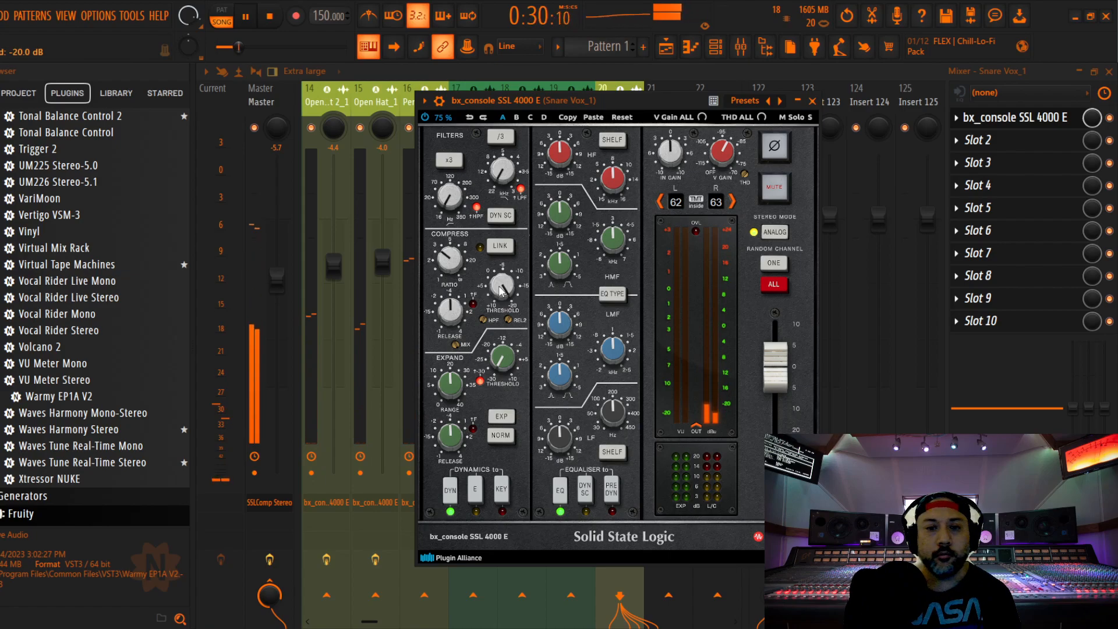
Place Snare Vox_1's equaliser before the dynamics, cutting the high band 4.0 dB and low band 2.0 dB and boosting the low-mid band 1.0 dB
click(613, 492)
scroll(559, 153, down, 4)
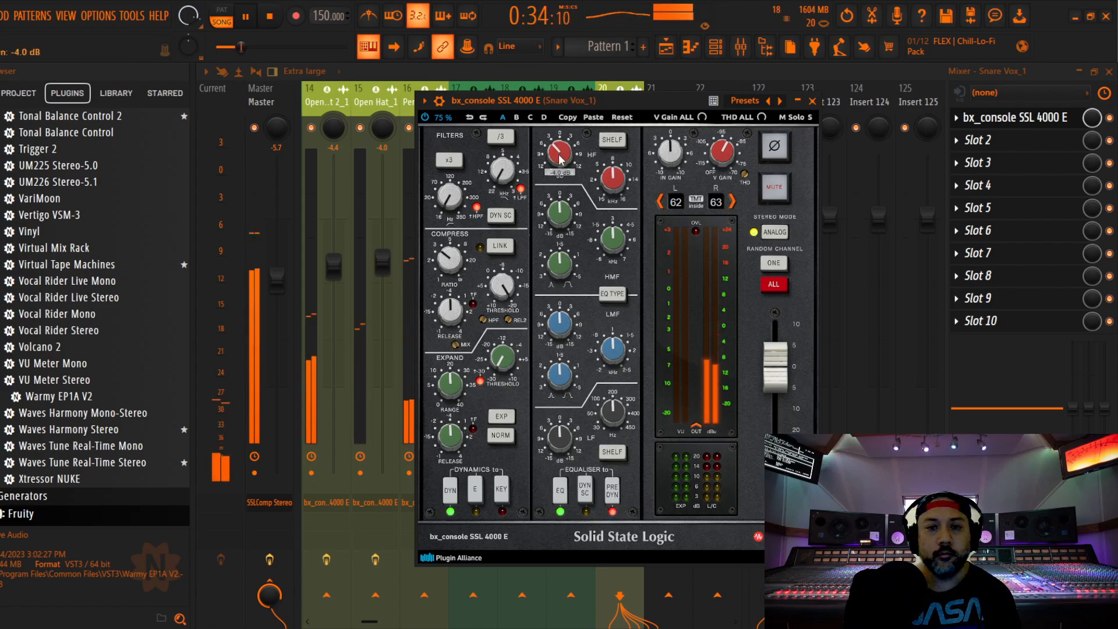
scroll(560, 208, down, 1)
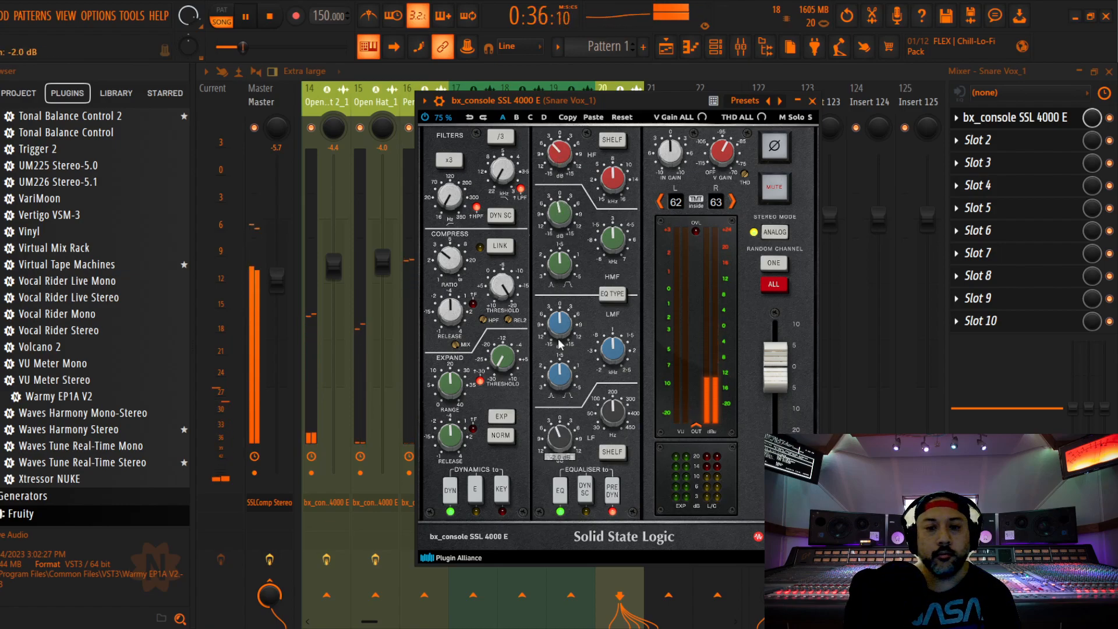
scroll(558, 342, up, 1)
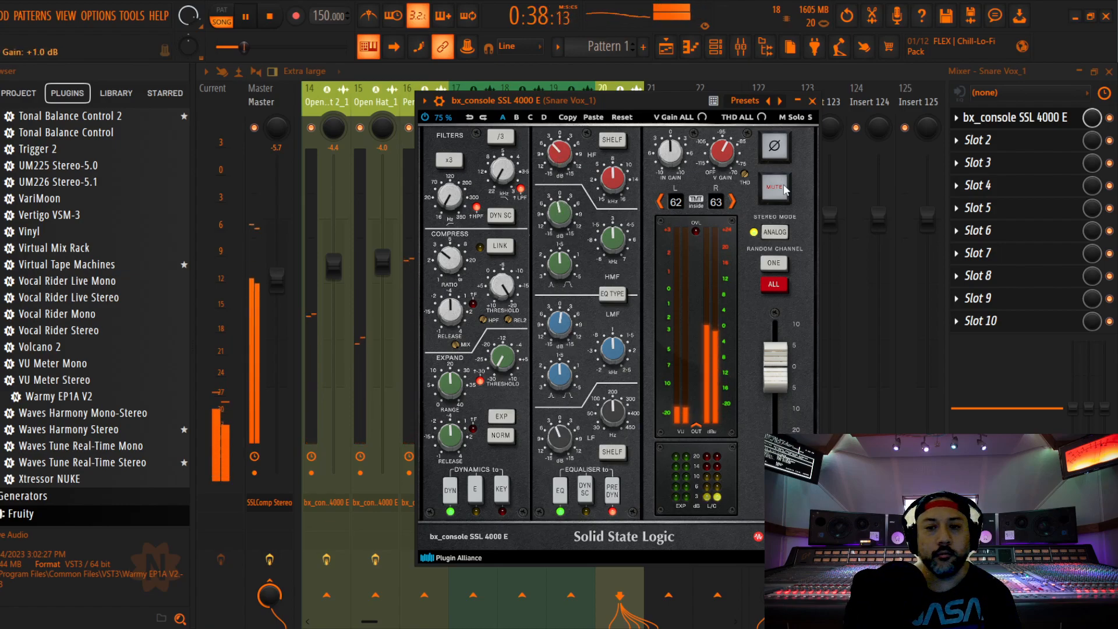
click(811, 100)
key(space)
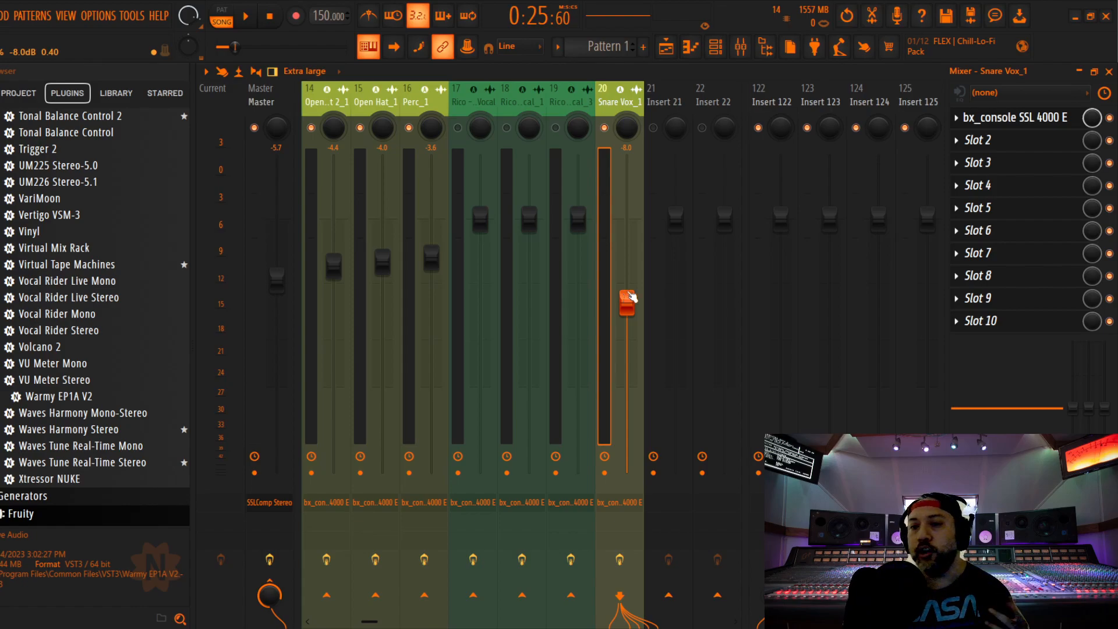
Recheck Snare Vox_1's channel strip settings and lower its fader to -9.0 dB
click(1013, 117)
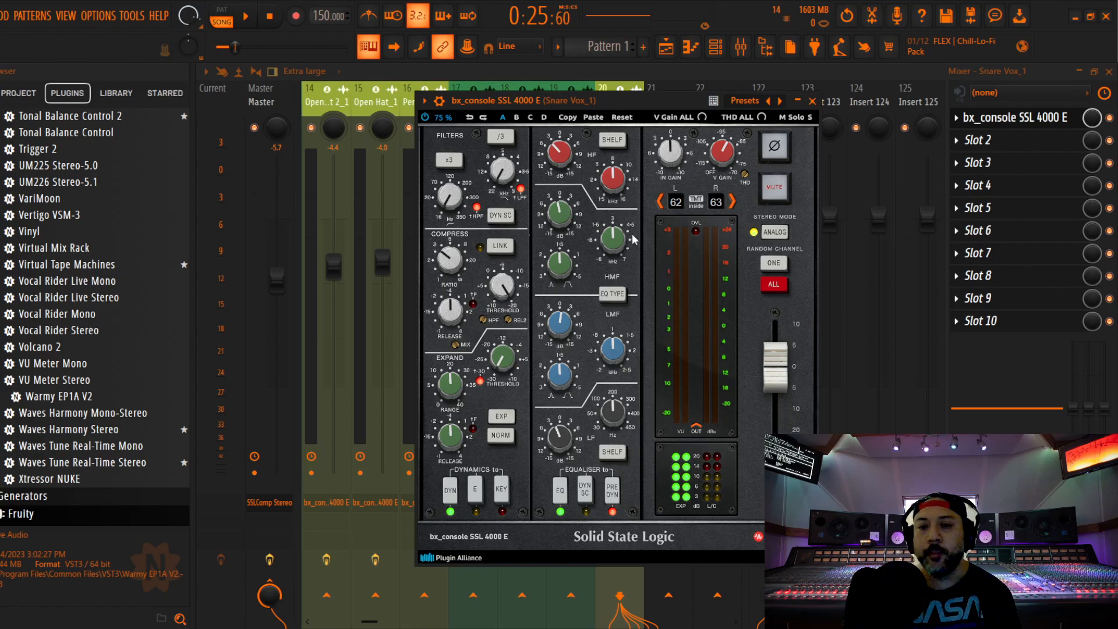
click(813, 101)
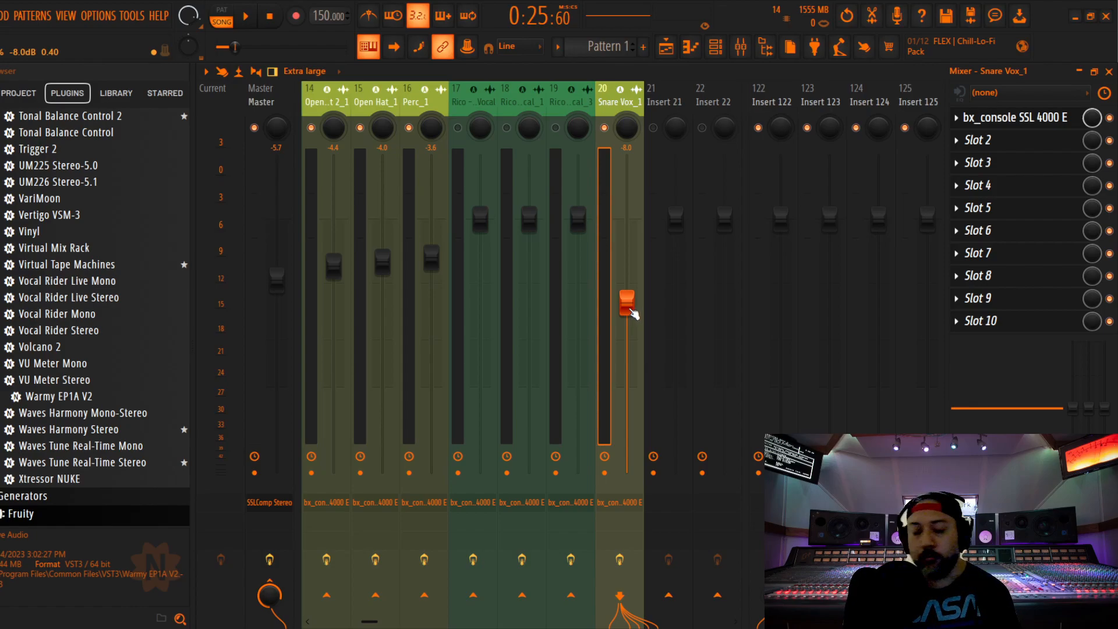
drag(630, 312, 629, 331)
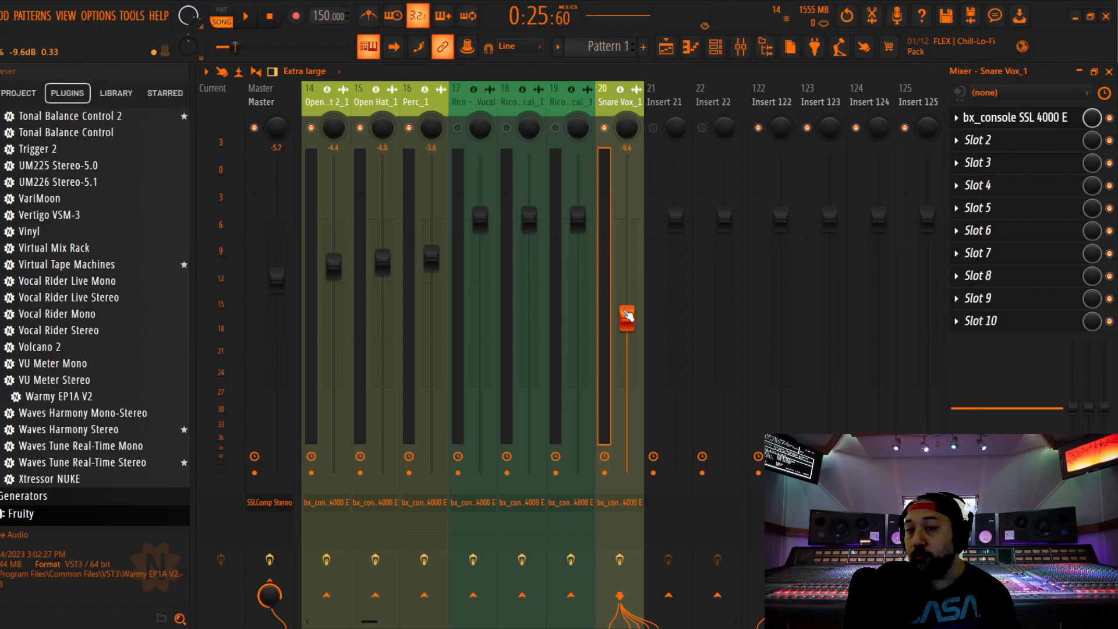
drag(627, 316, 627, 311)
key(space)
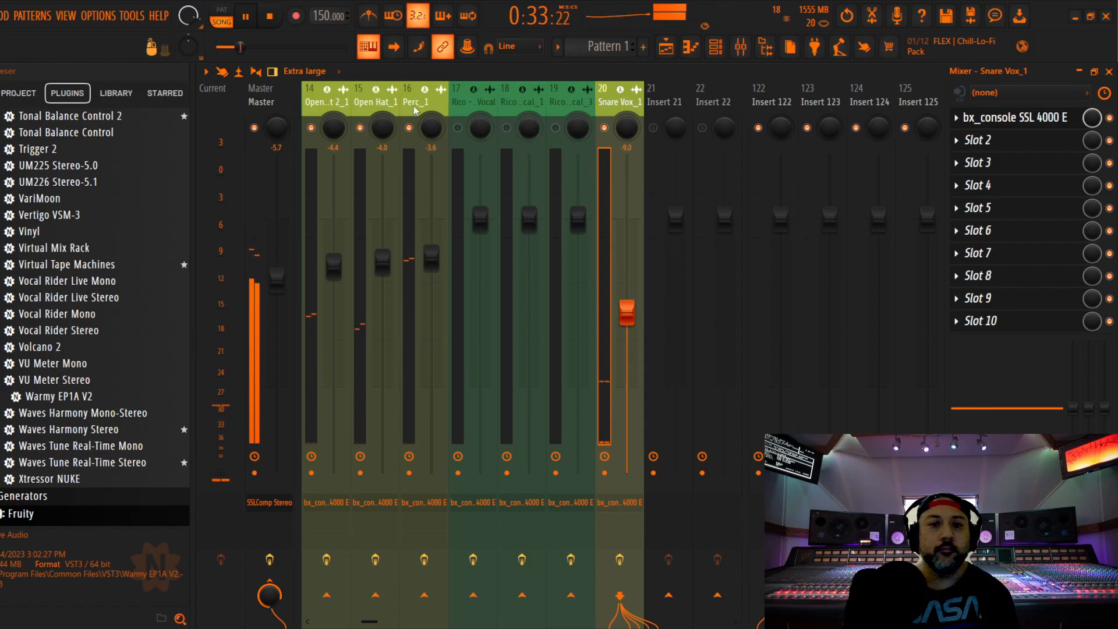
Enable Guitar_1 and lower its fader to -2.8 dB during playback
scroll(326, 109, up, 19)
drag(191, 114, 610, 113)
key(space)
click(607, 129)
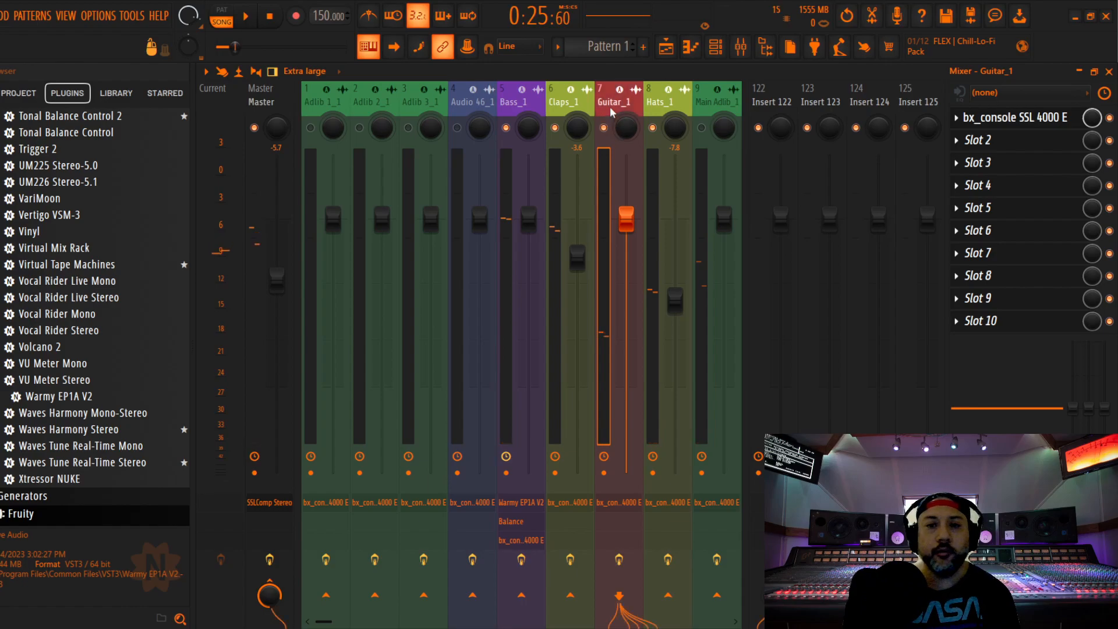
key(space)
drag(626, 218, 625, 249)
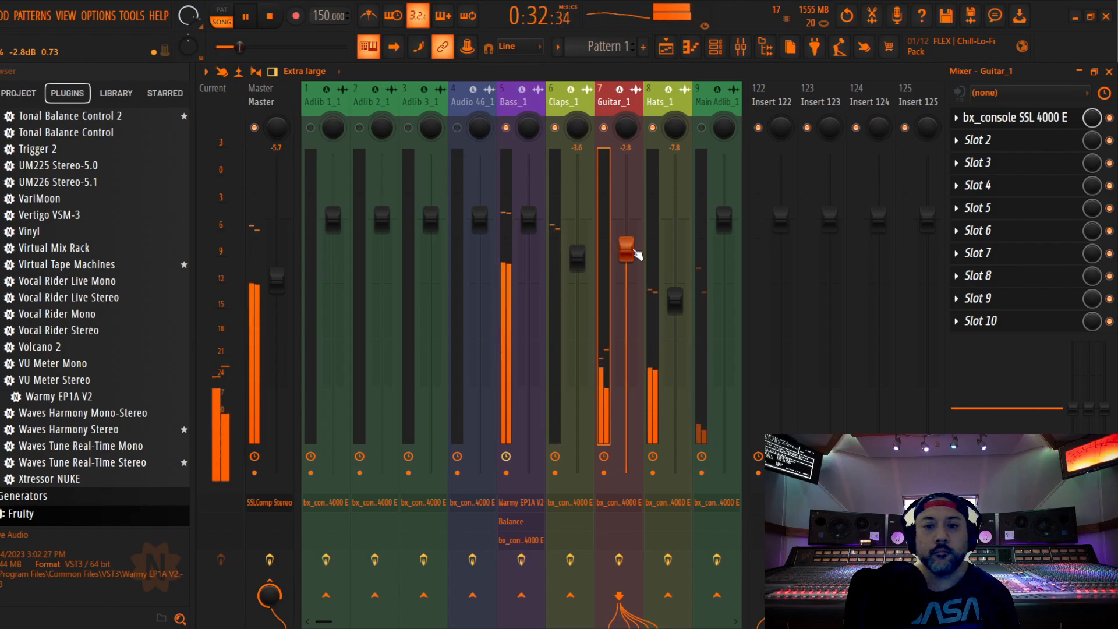
Insert Warmy EP1A V2 on Guitar_1 ahead of the SSL 4000 E channel strip and set its oversampling to 2x
key(space)
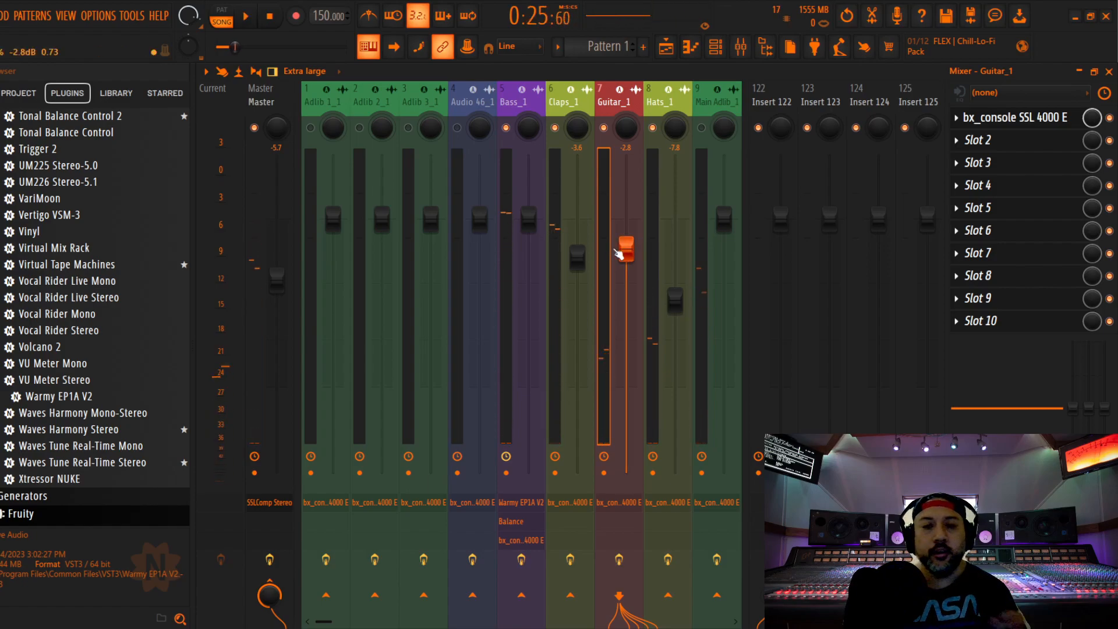
drag(86, 402, 1007, 134)
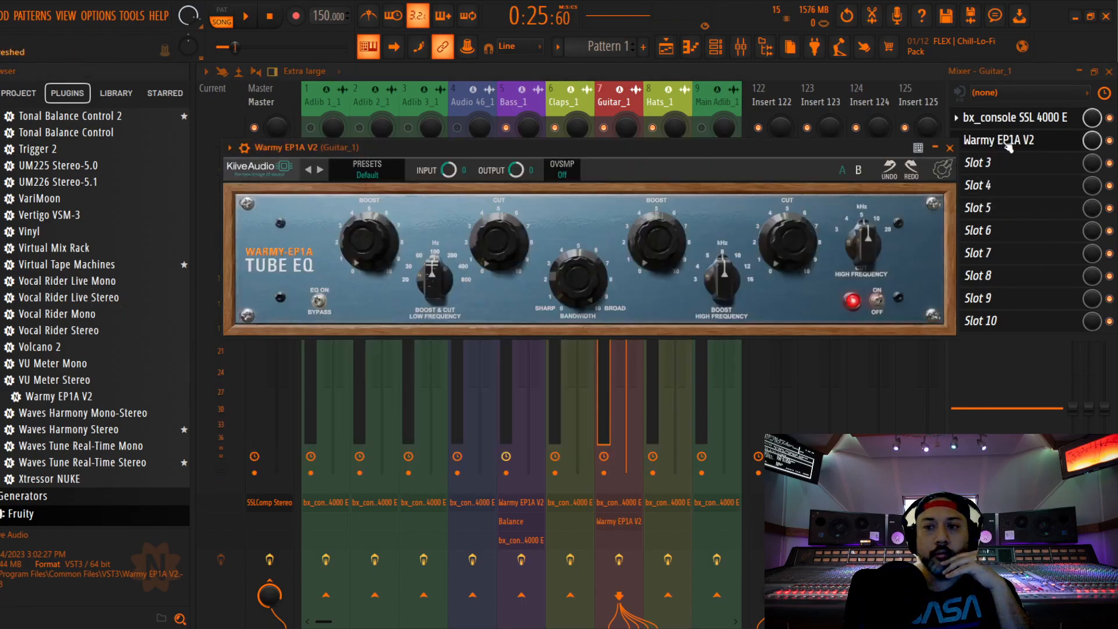
drag(1010, 143, 1010, 120)
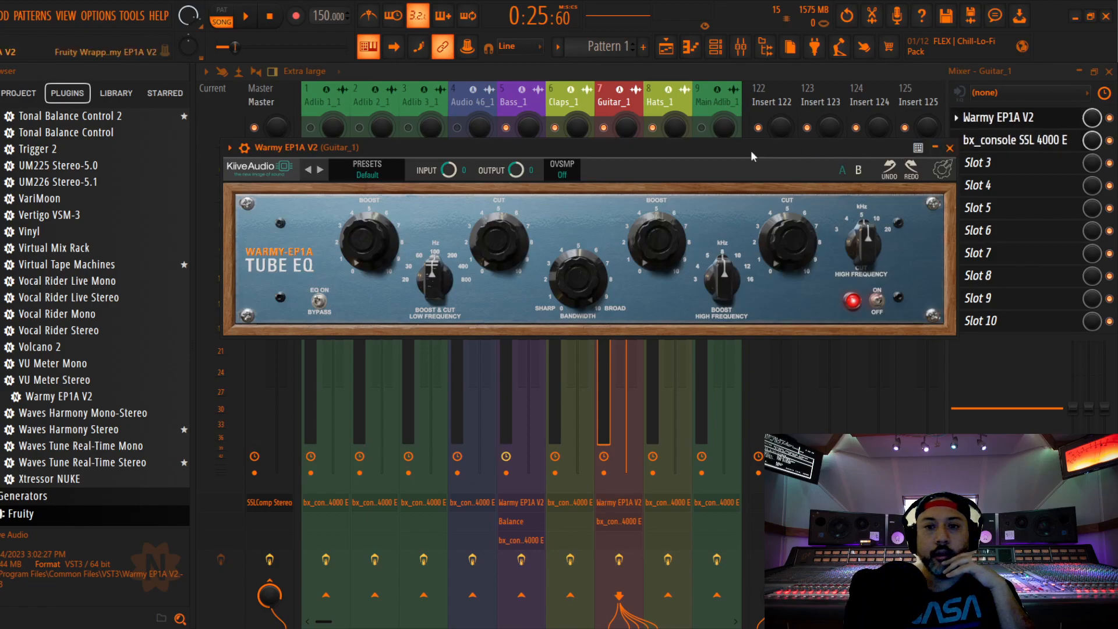
click(562, 169)
click(561, 202)
drag(665, 149, 687, 142)
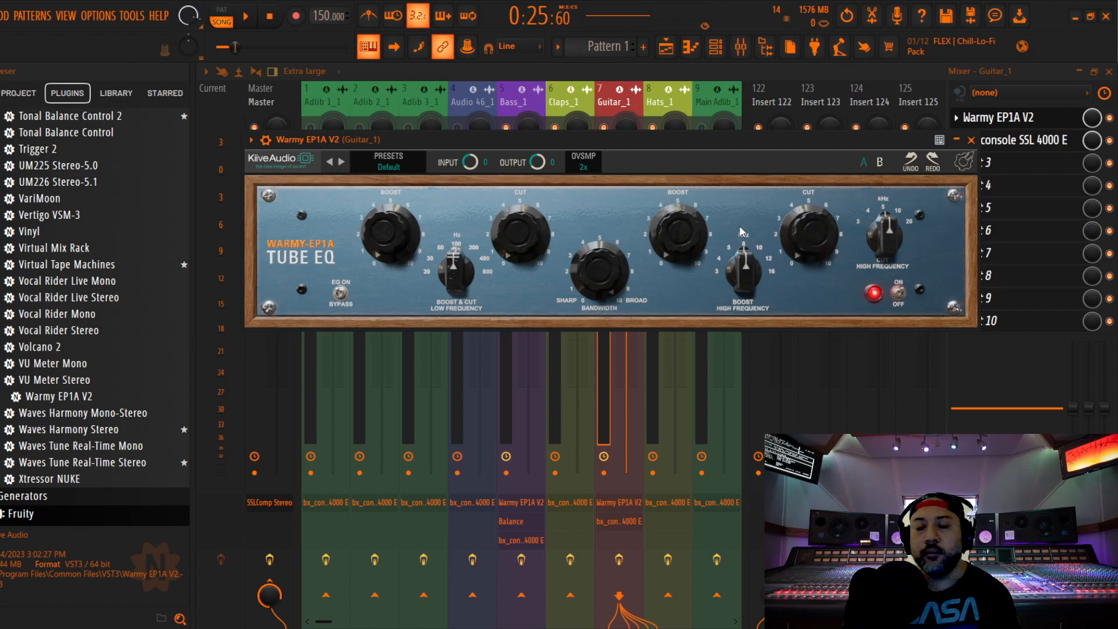
click(970, 139)
Audition Guitar_1 through the Warmy EP1A V2 tube EQ during playback and check its settings
key(space)
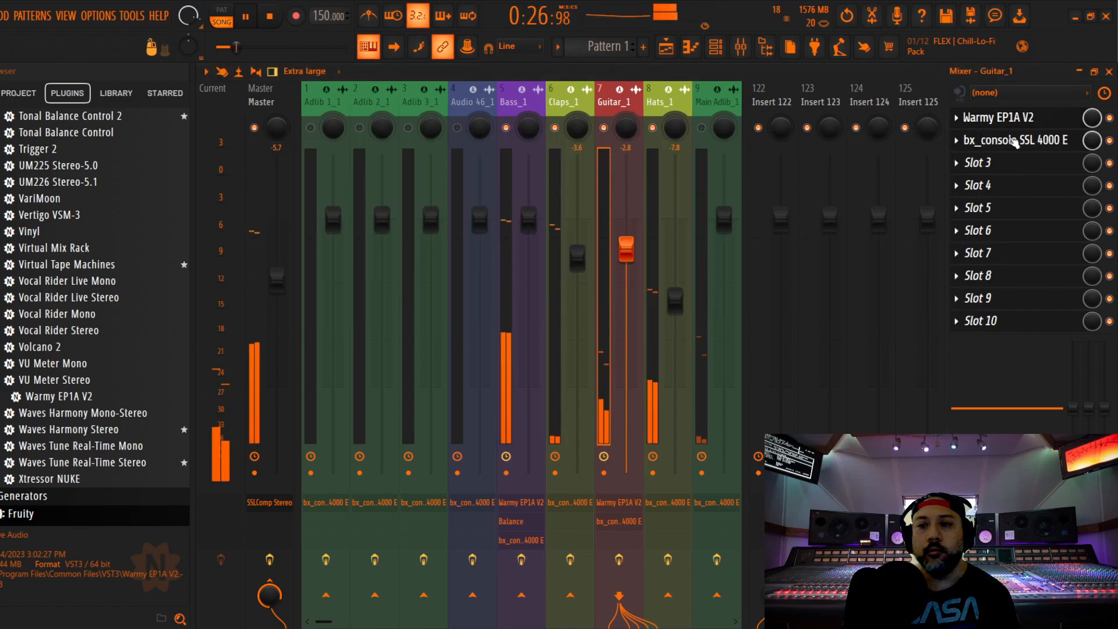
click(1004, 118)
drag(814, 233, 817, 198)
key(space)
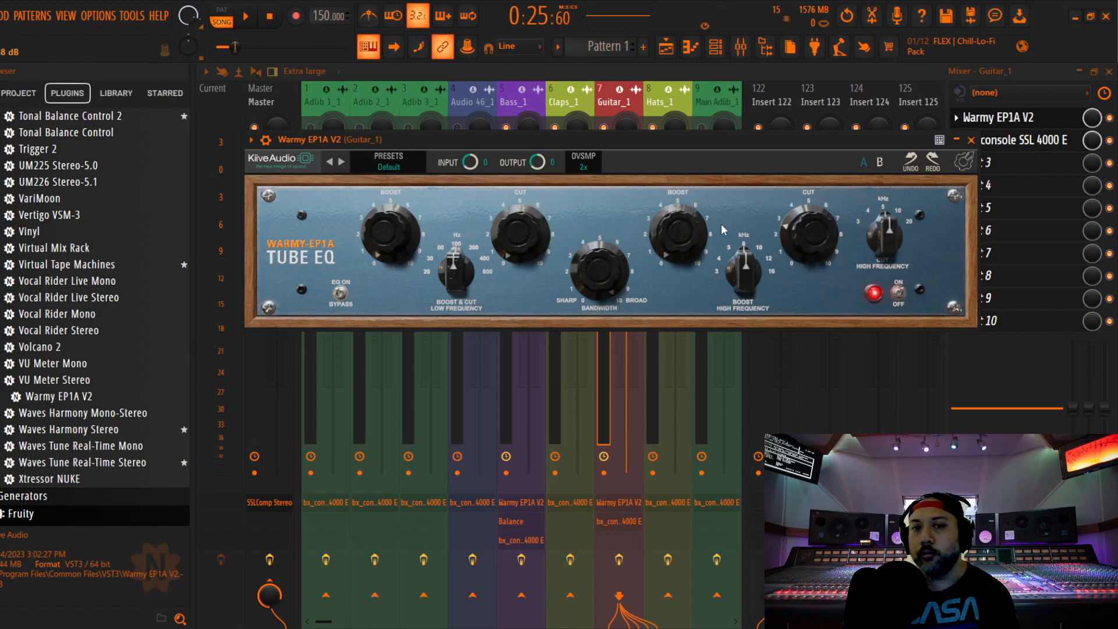
key(space)
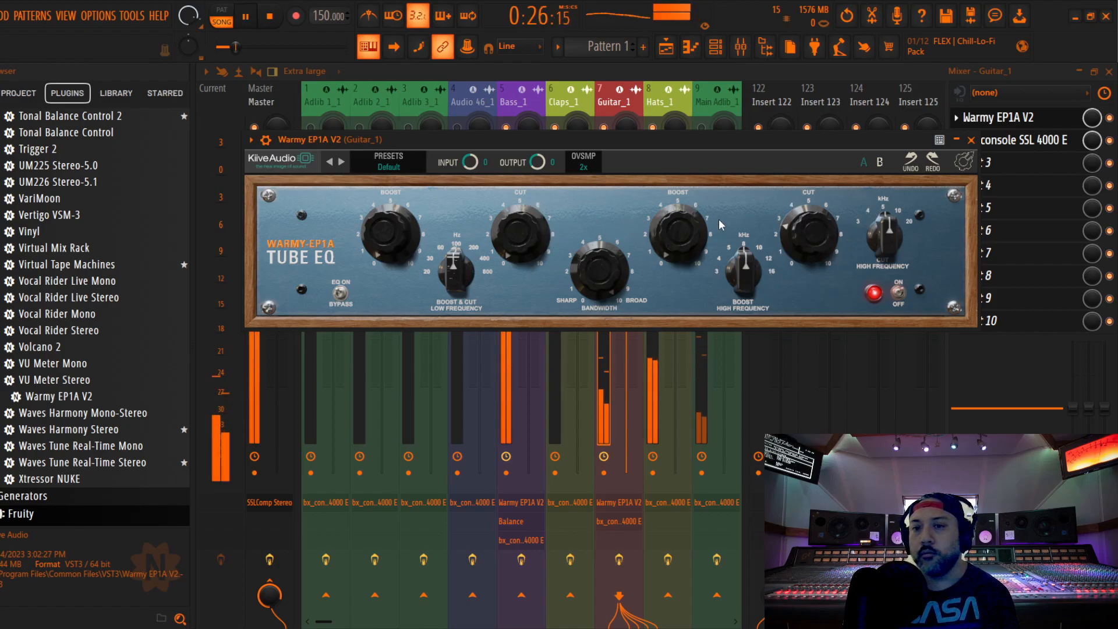
click(970, 140)
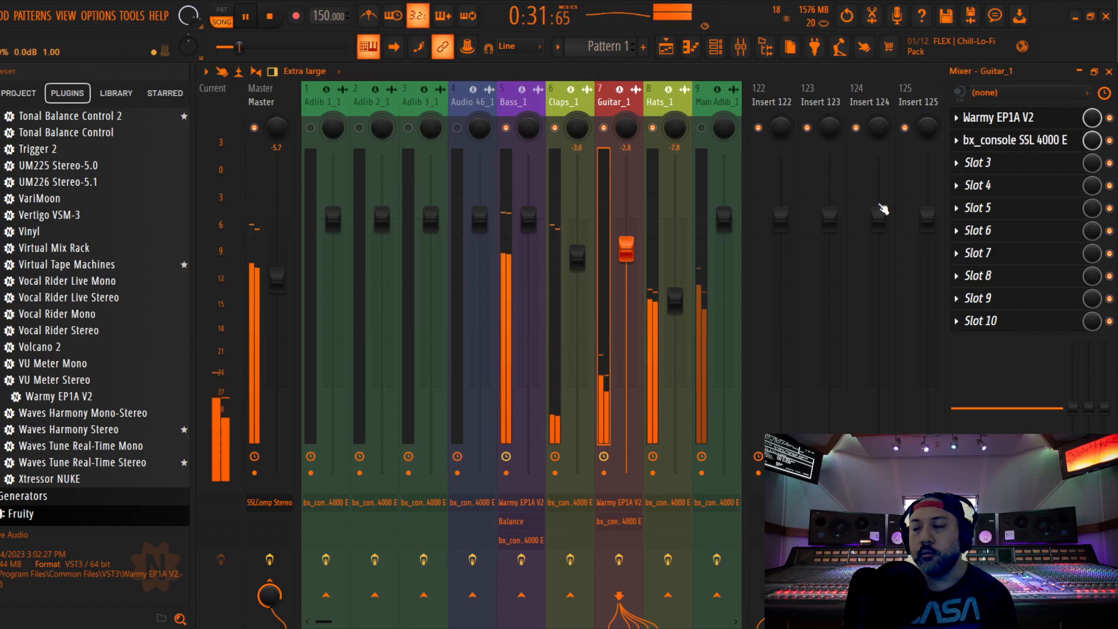
key(space)
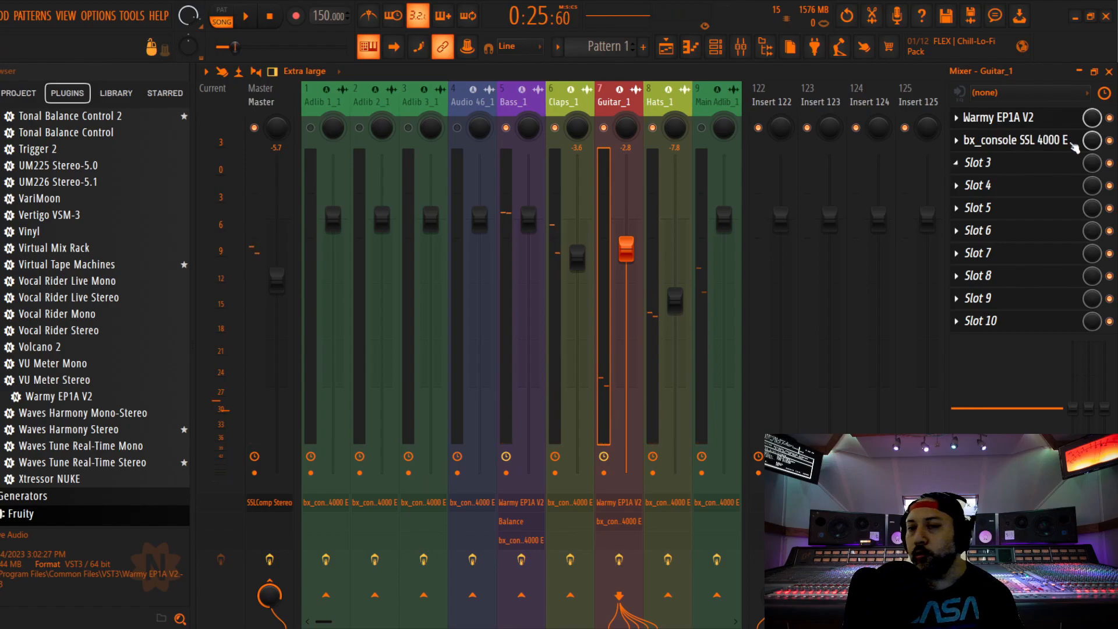
Open the SSL 4000 E on Guitar_1, lower its compressor ratio and set the threshold to -20.0 dB during playback
click(1024, 140)
drag(401, 126, 569, 94)
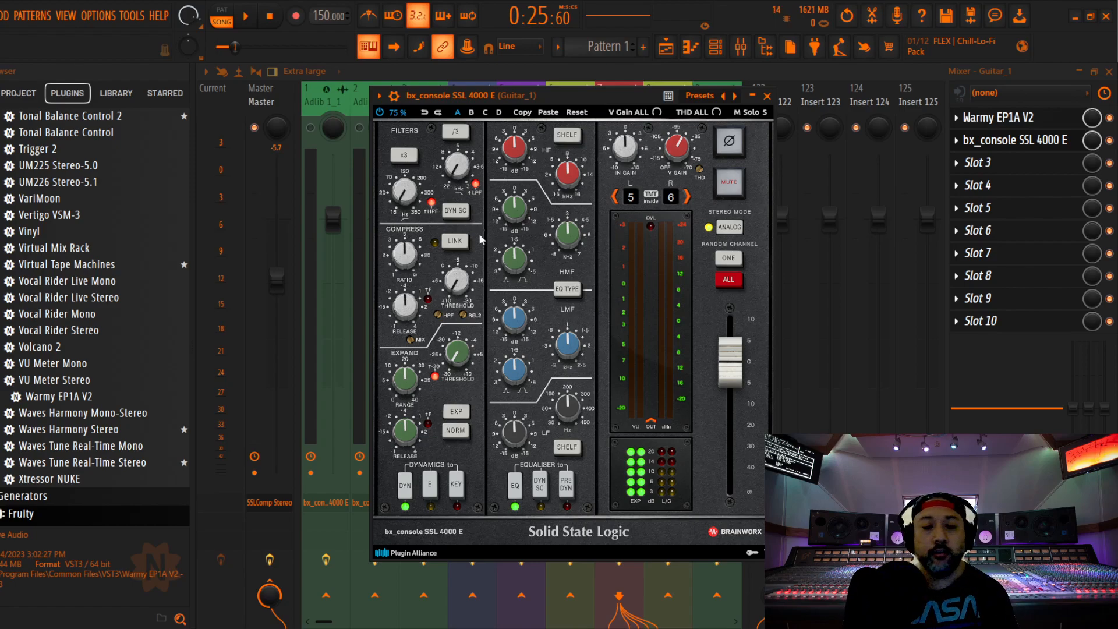
key(space)
mouse_move(406, 255)
scroll(406, 255, down, 2)
scroll(456, 283, up, 8)
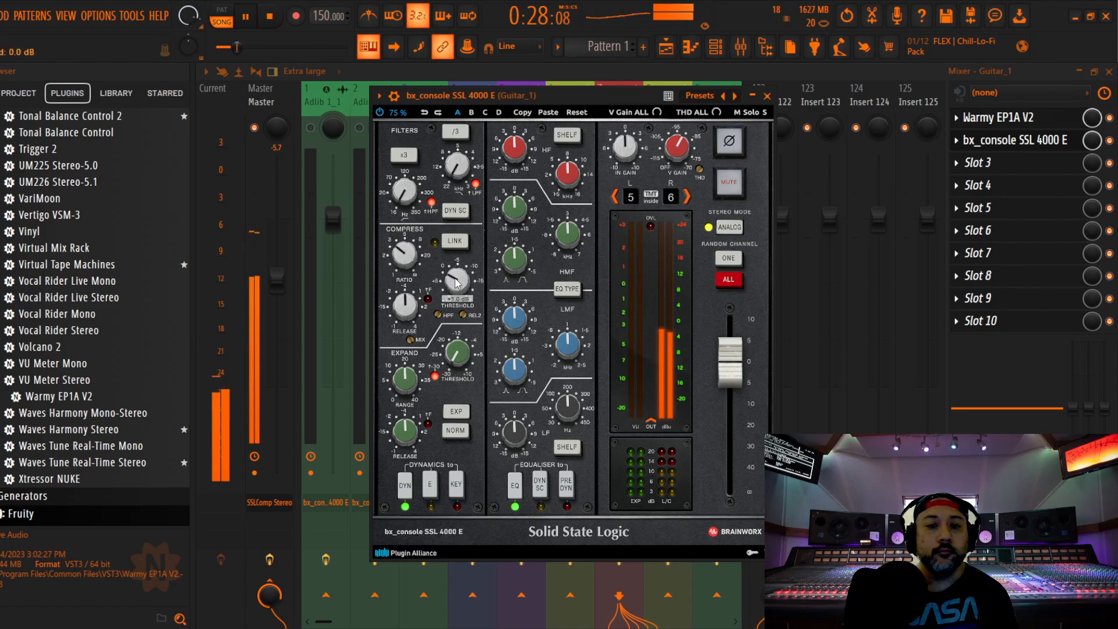
scroll(456, 283, up, 6)
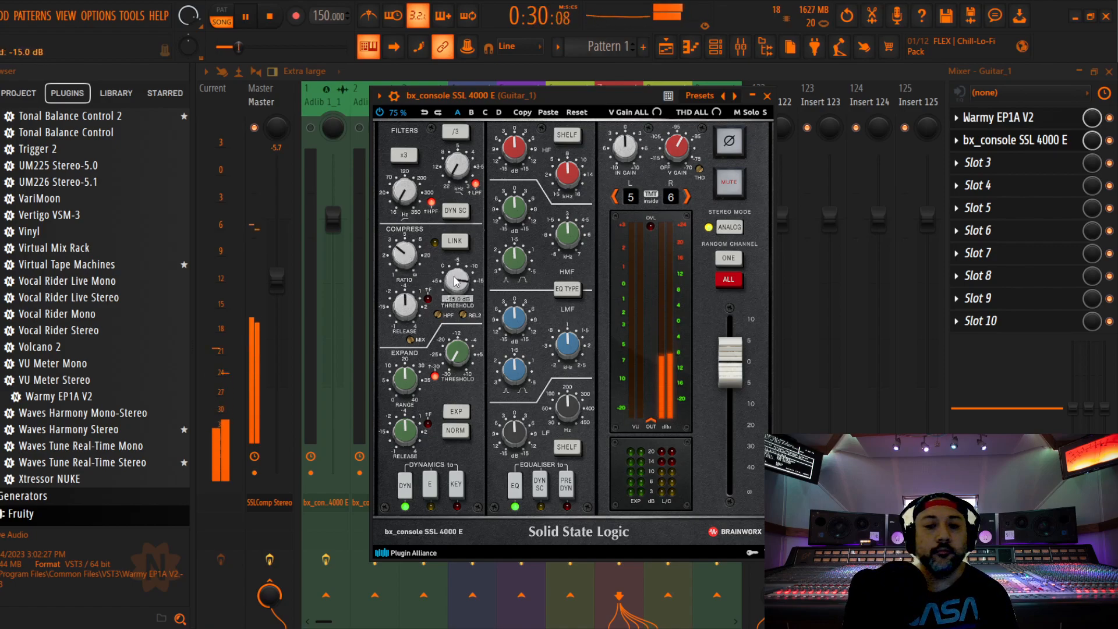
scroll(456, 282, up, 2)
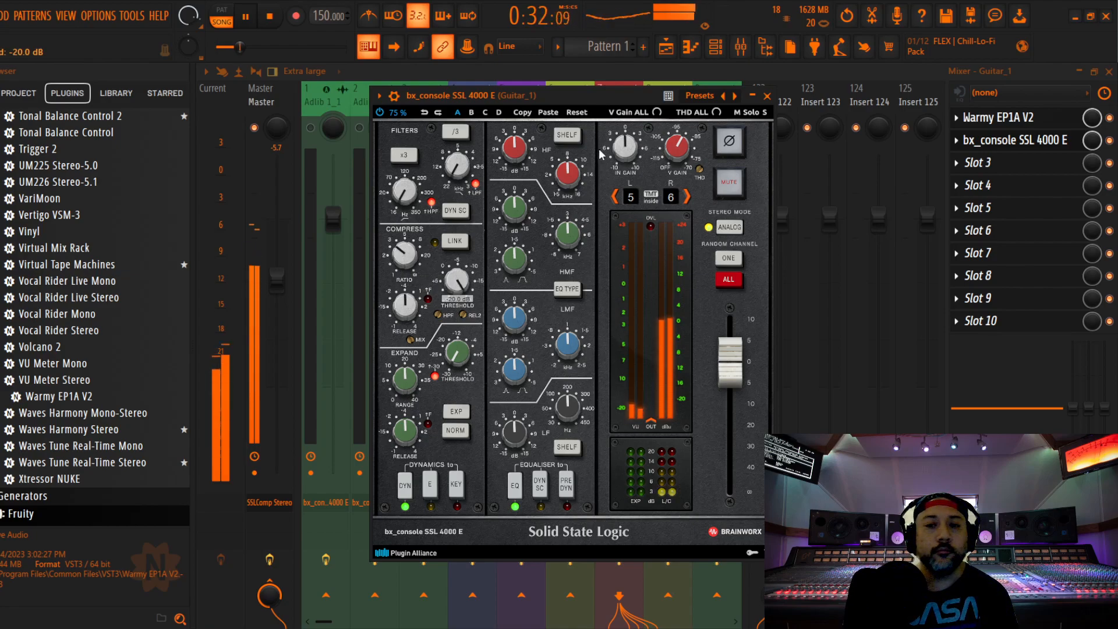
Raise the input gain of Guitar_1's channel strip to 2.7 dB while checking the compression
scroll(626, 150, up, 2)
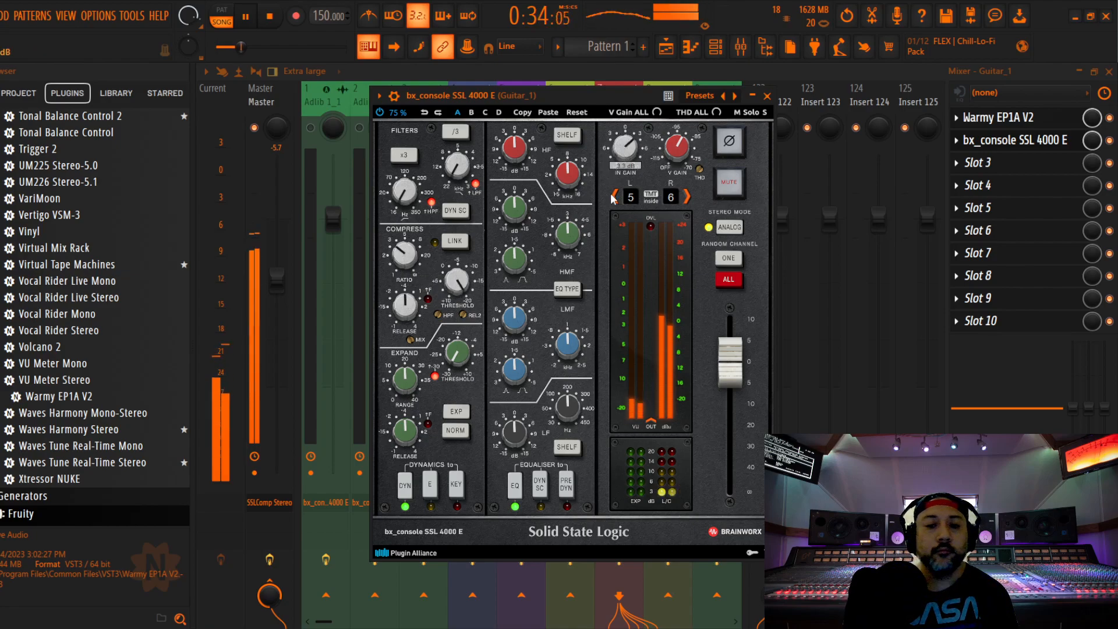
key(space)
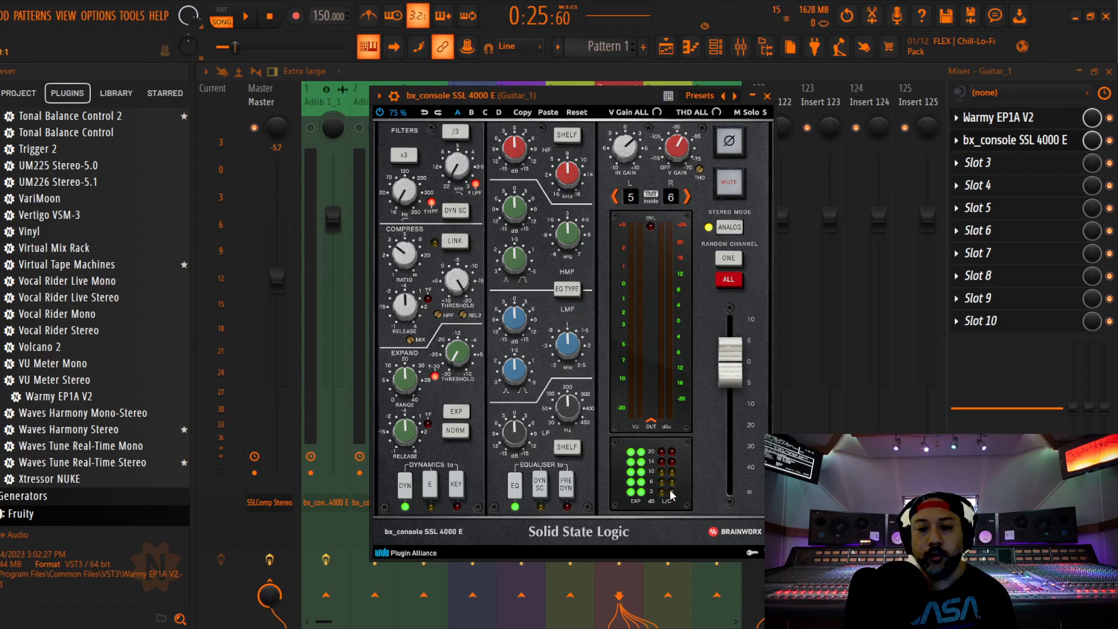
click(455, 288)
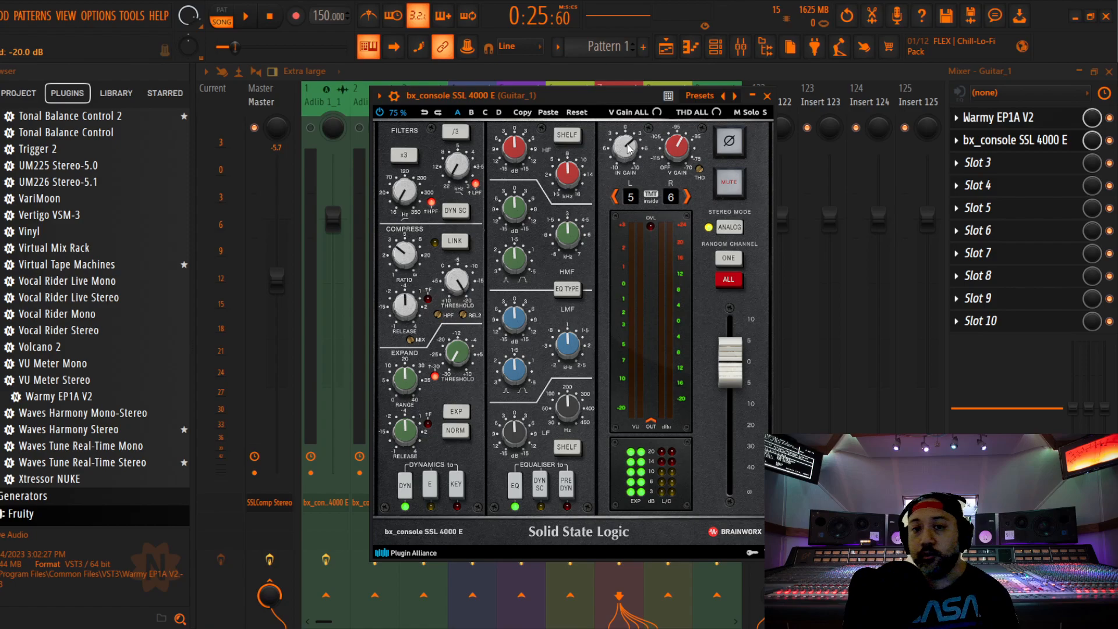
key(space)
mouse_move(623, 153)
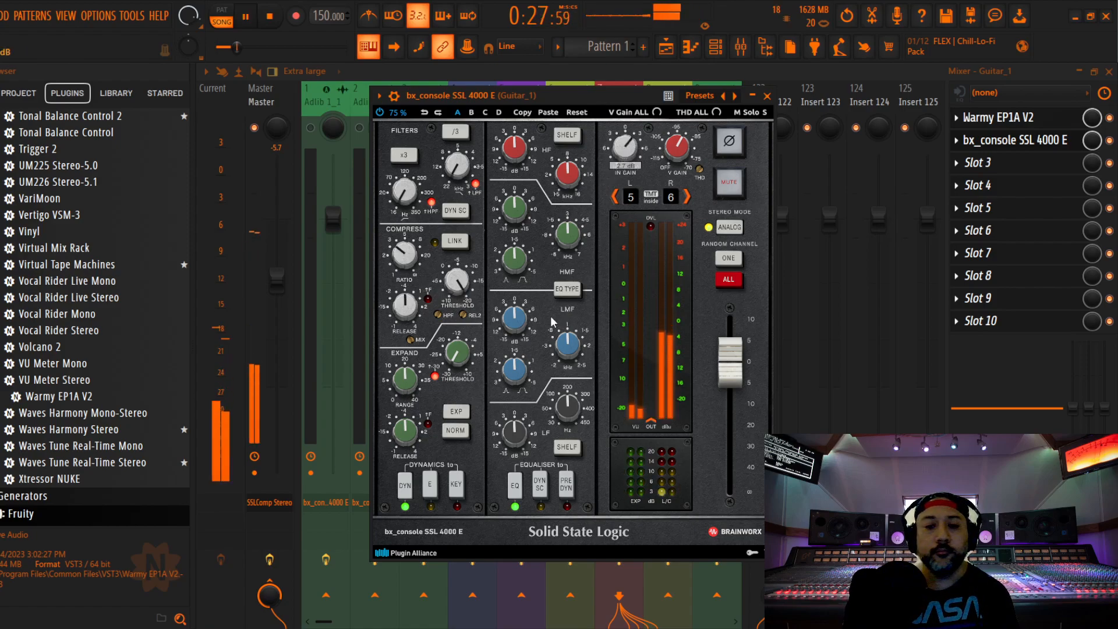
Slightly cut Guitar_1's high and low equaliser bands and boost the low-mid band 1.0 dB during playback
mouse_move(517, 153)
mouse_move(520, 441)
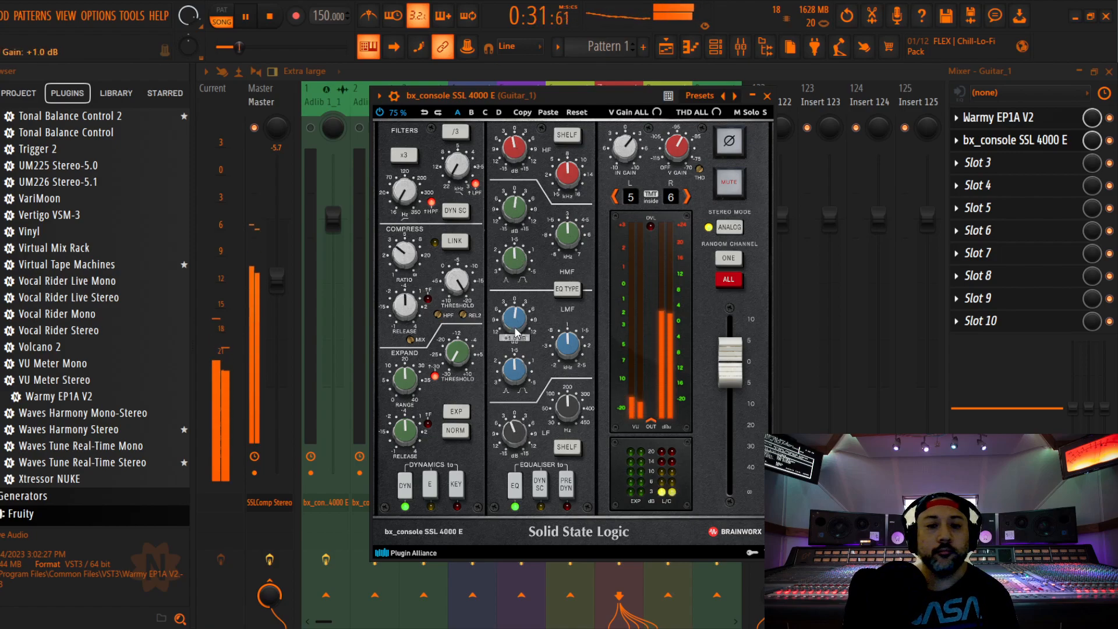
scroll(521, 440, down, 1)
mouse_move(515, 326)
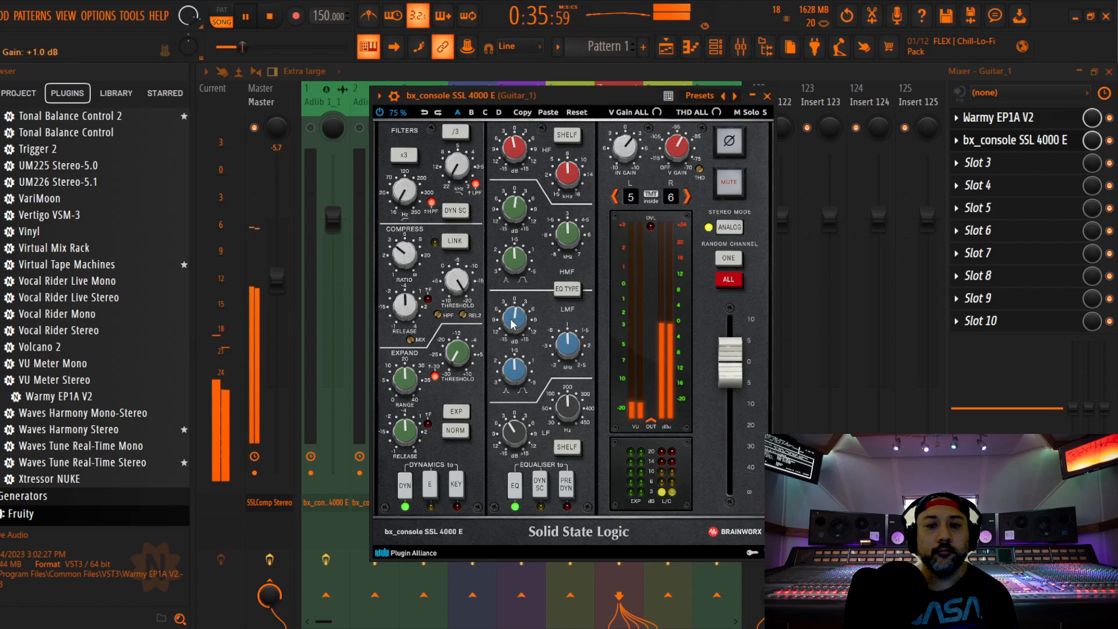
key(space)
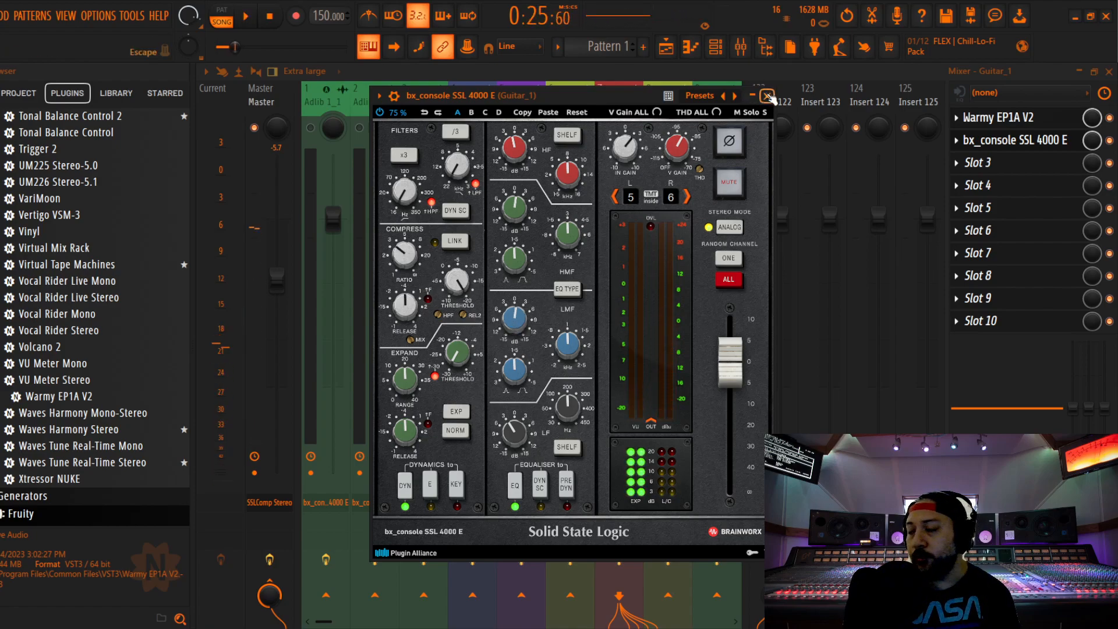
click(767, 95)
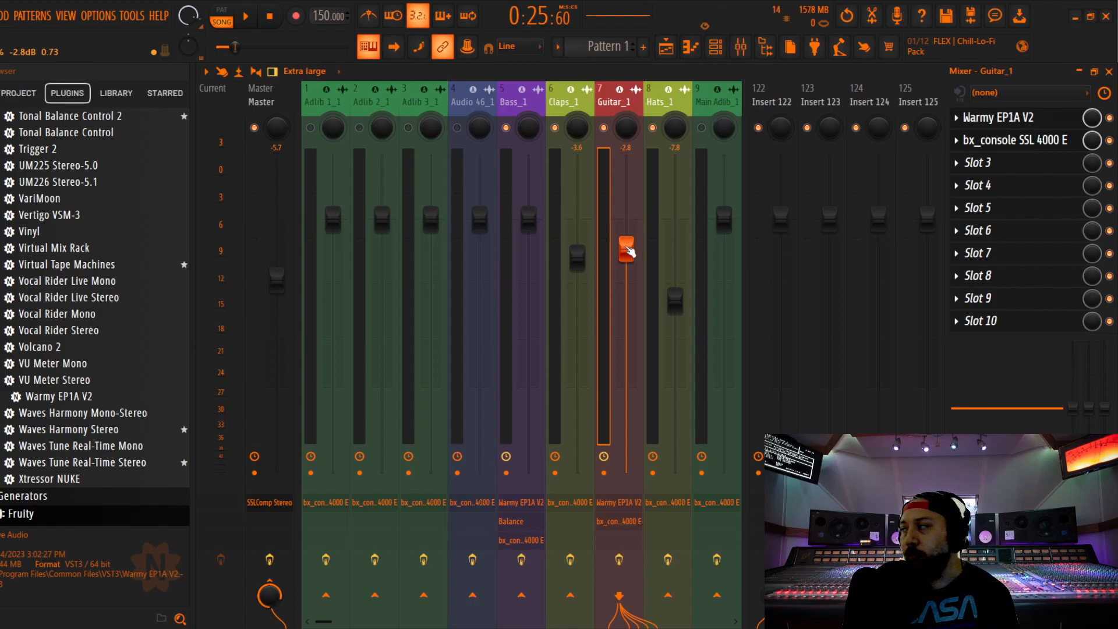
Recheck the equaliser and compressor settings of Guitar_1's channel strip
click(1016, 139)
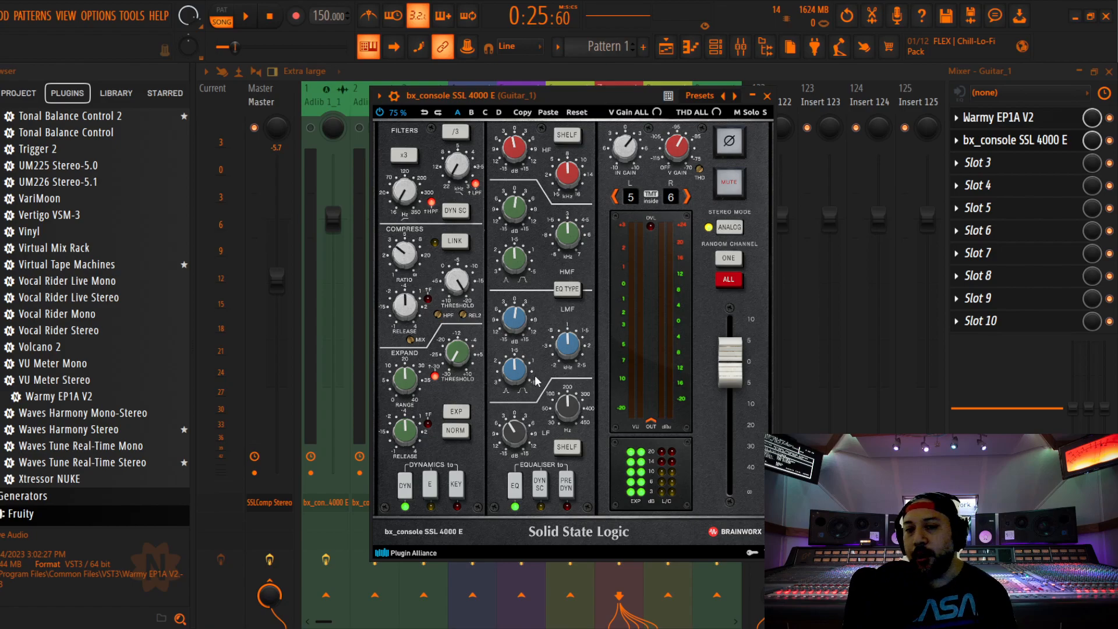
drag(520, 424, 520, 425)
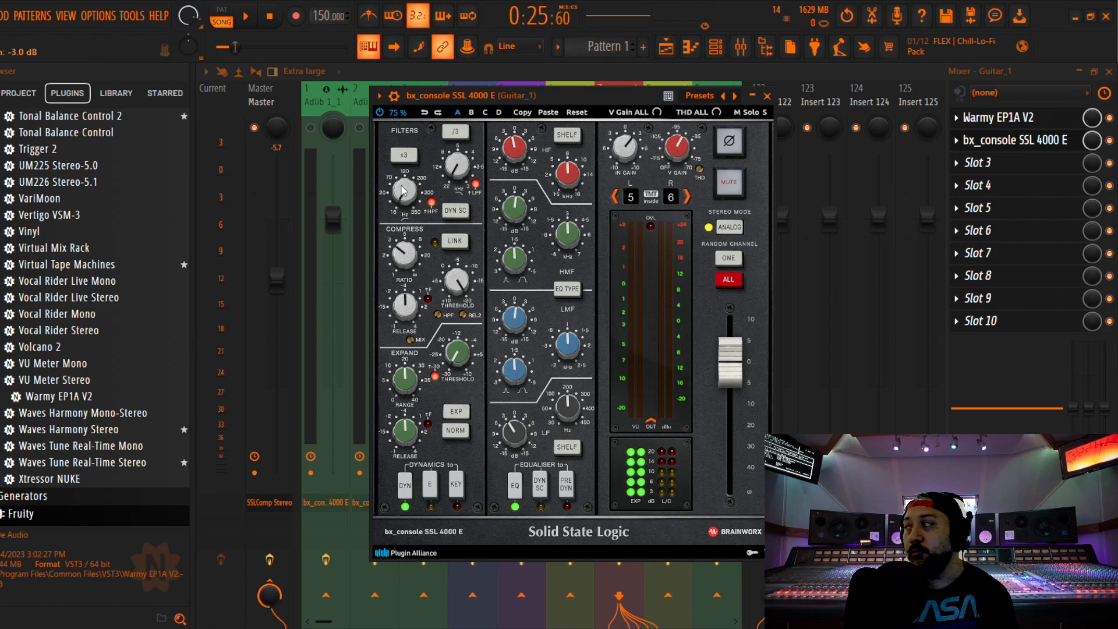
click(768, 96)
Lower Guitar_1's fader to -5.0 dB during playback and save the project
key(space)
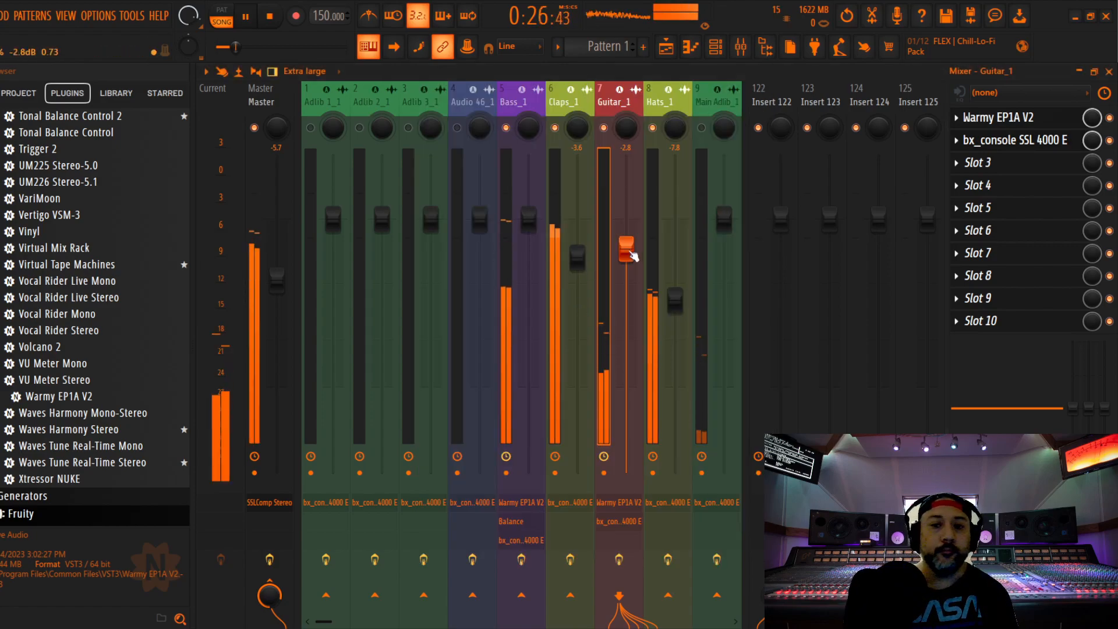
drag(625, 324, 626, 272)
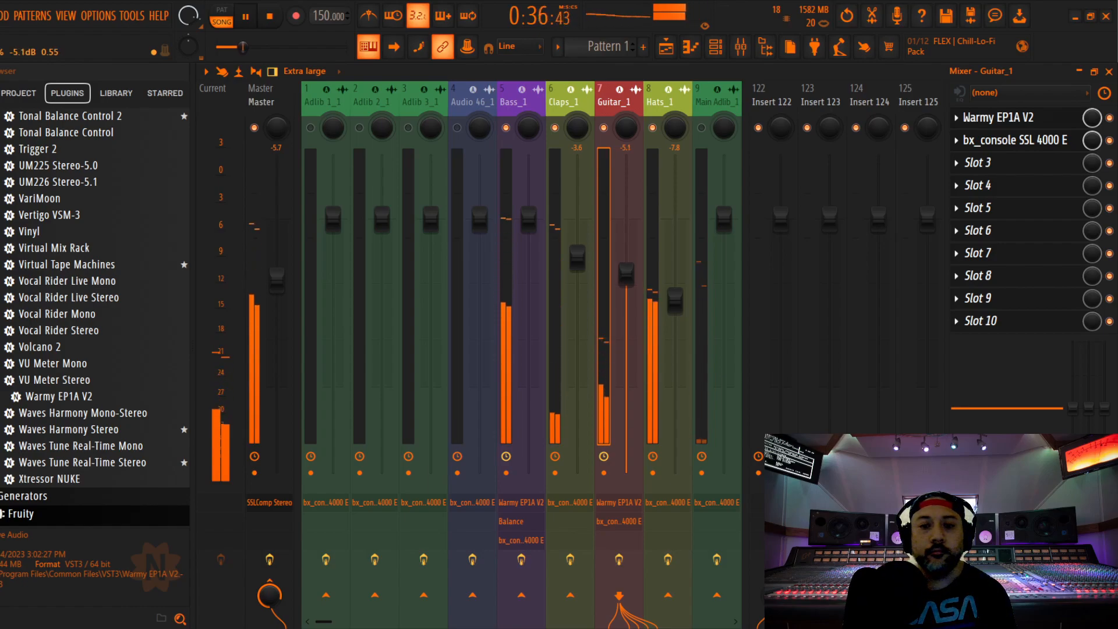
click(2, 15)
click(5, 81)
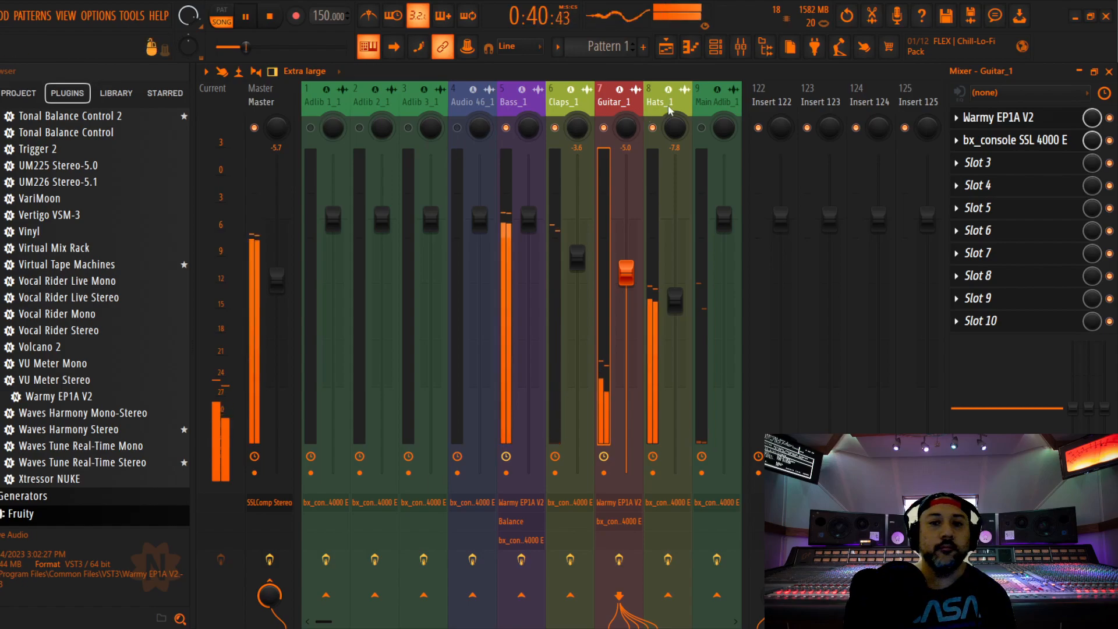
Stop playback, save the project and select the Audio 46_1 mixer track
drag(667, 100, 609, 103)
key(space)
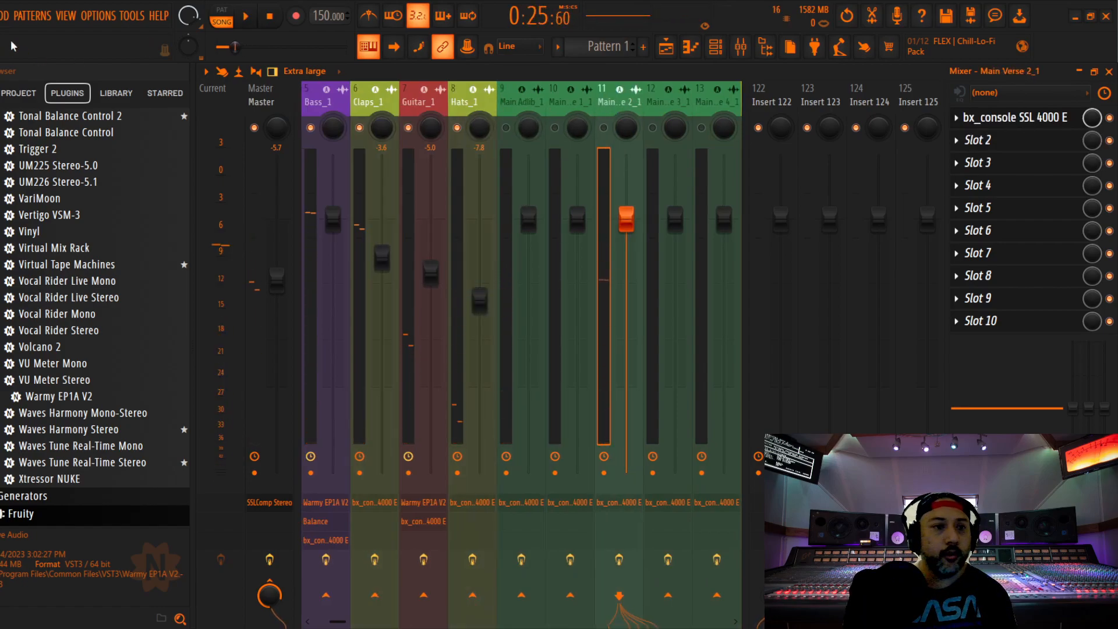
click(0, 16)
click(0, 82)
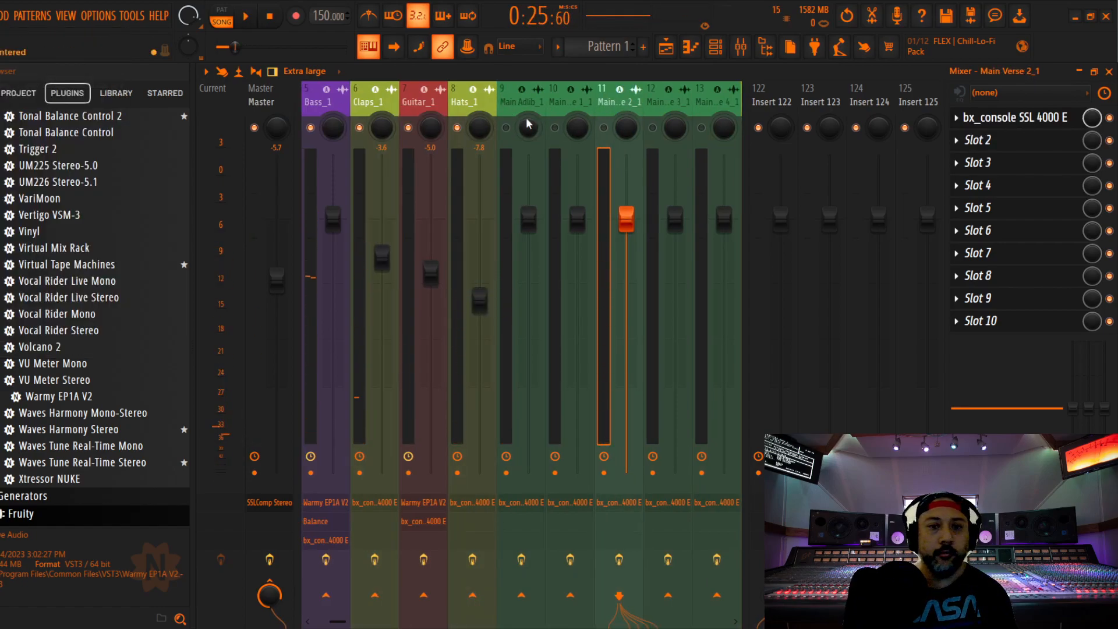
drag(323, 105, 474, 140)
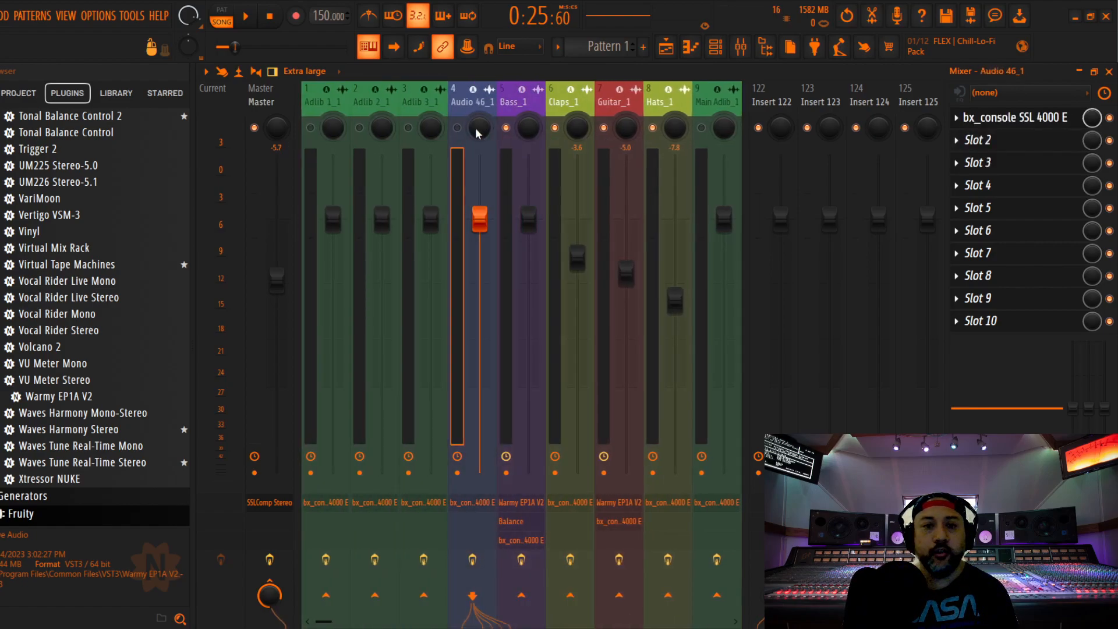
In the playlist, place the playhead at 2:32:00, just before the Audio 46_1 part begins
click(1106, 71)
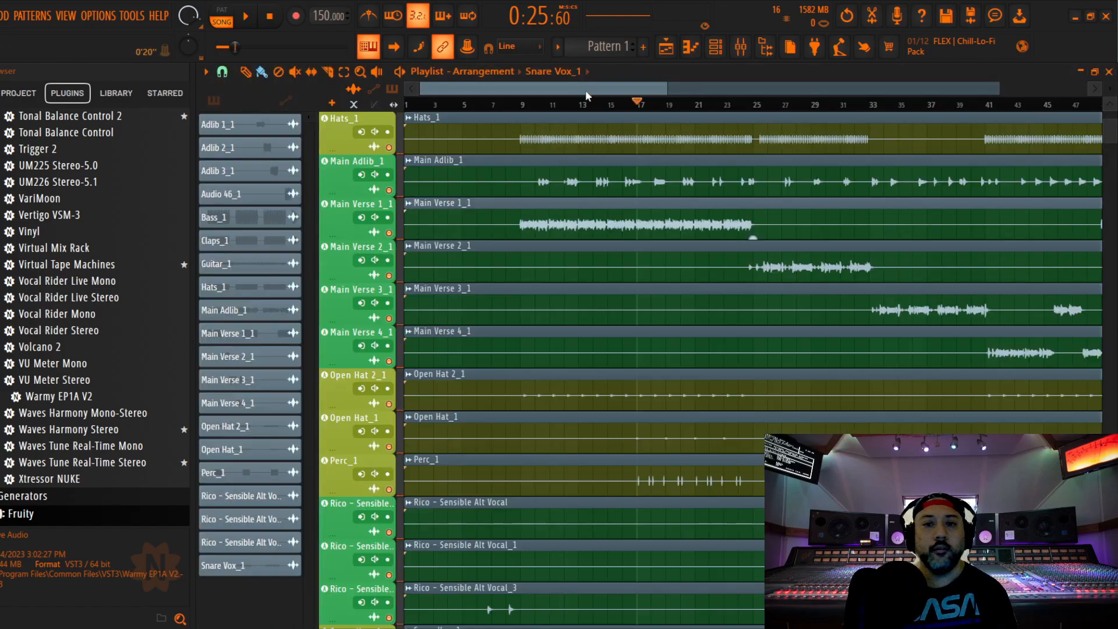
scroll(618, 172, up, 4)
drag(586, 88, 1018, 63)
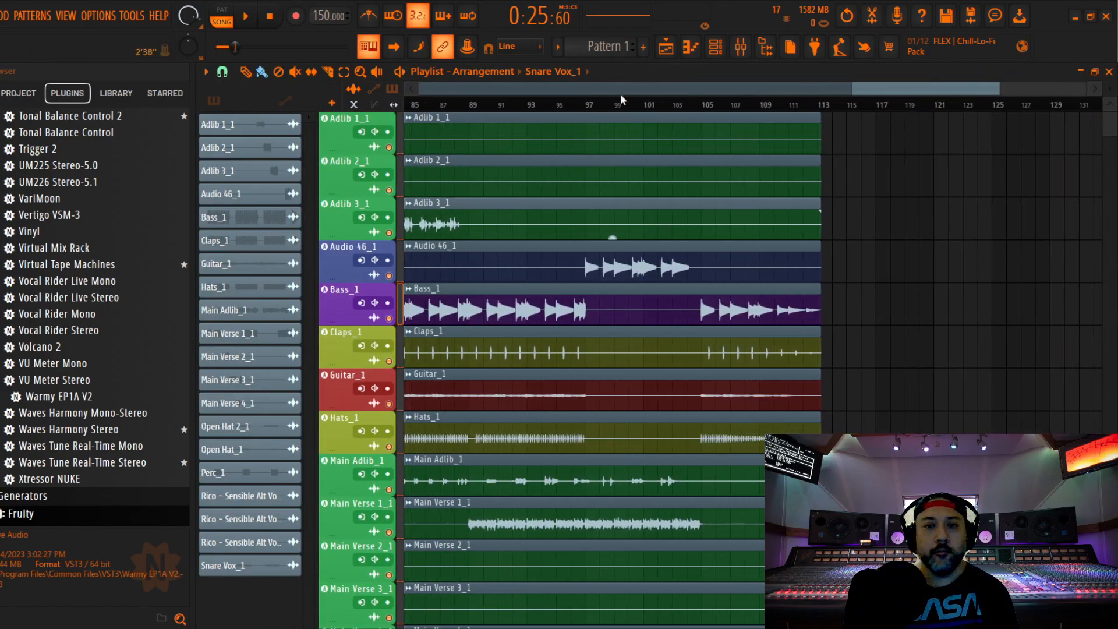
click(583, 106)
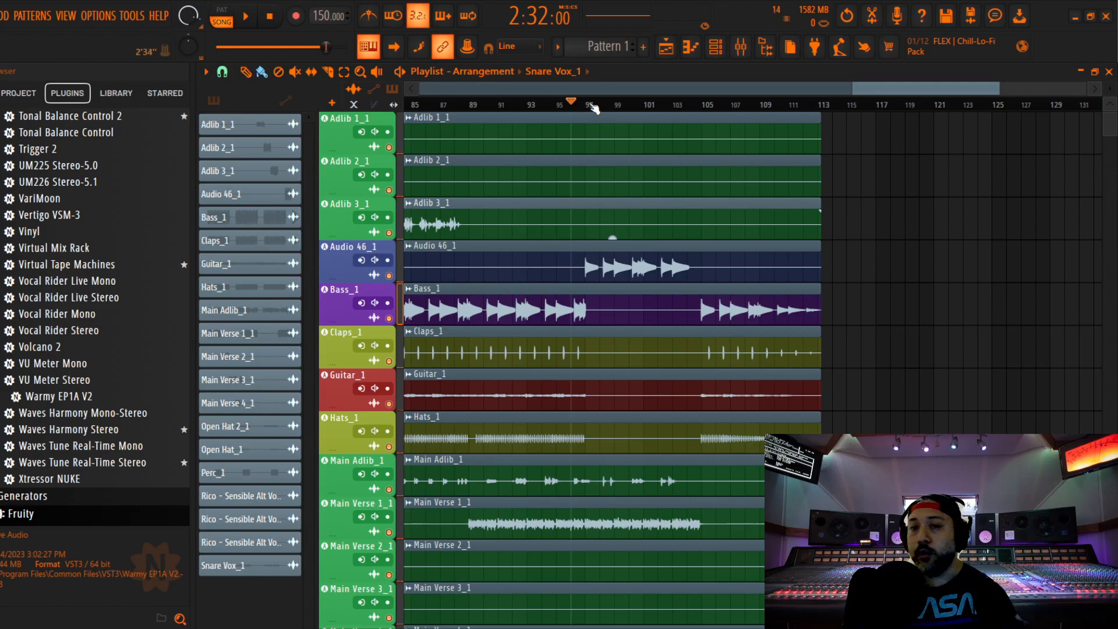
Return to the mixer, save the project, then enable Audio 46_1 and open its SSL 4000 E channel strip
click(740, 47)
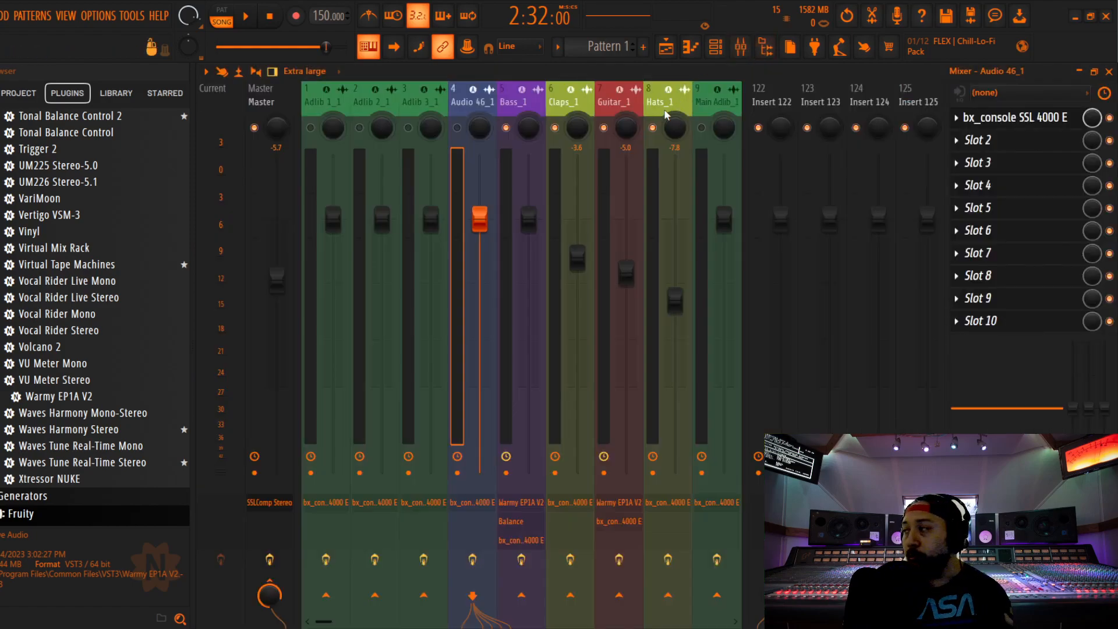
click(1, 16)
click(5, 81)
click(457, 128)
click(1014, 117)
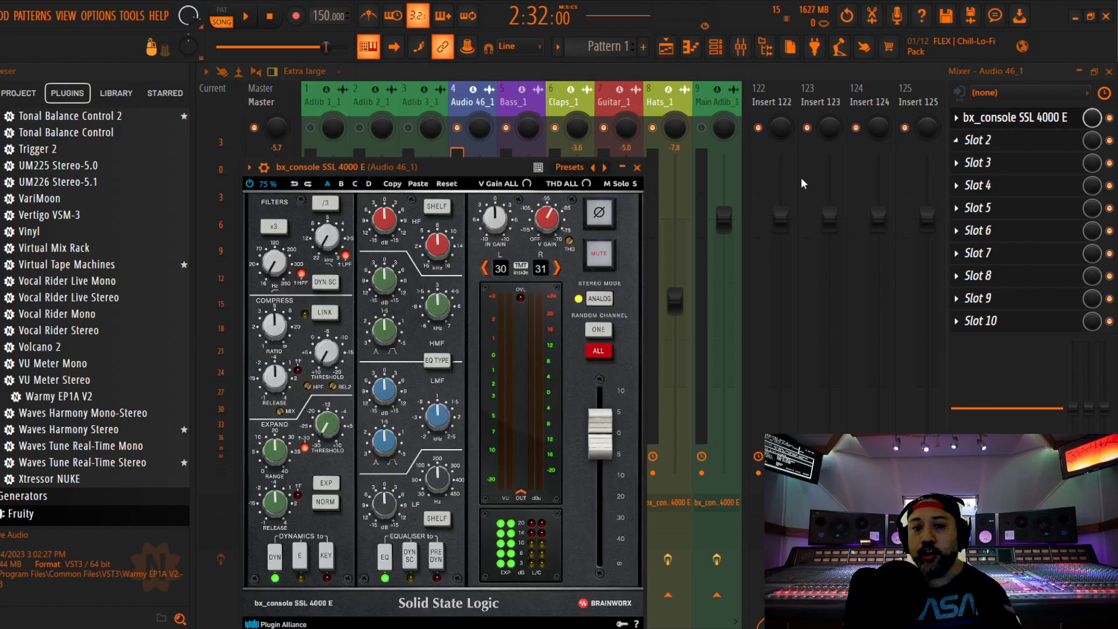
drag(473, 170, 569, 135)
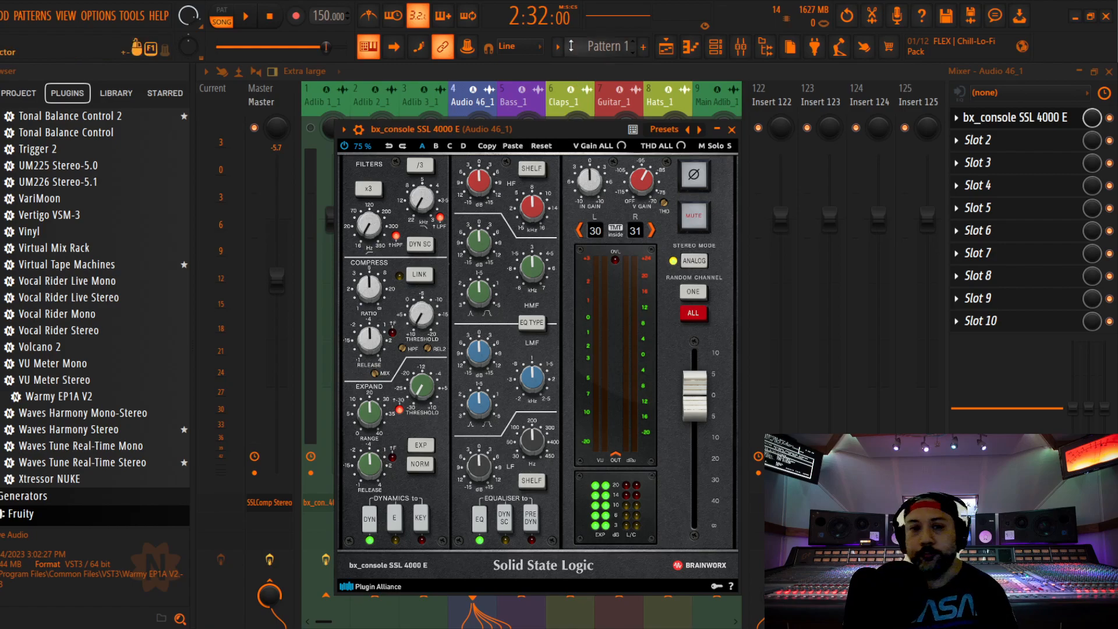
During playback, set Audio 46_1's channel strip compressor to its maximum ratio, with a shorter release and an adjusted threshold
drag(574, 124, 565, 106)
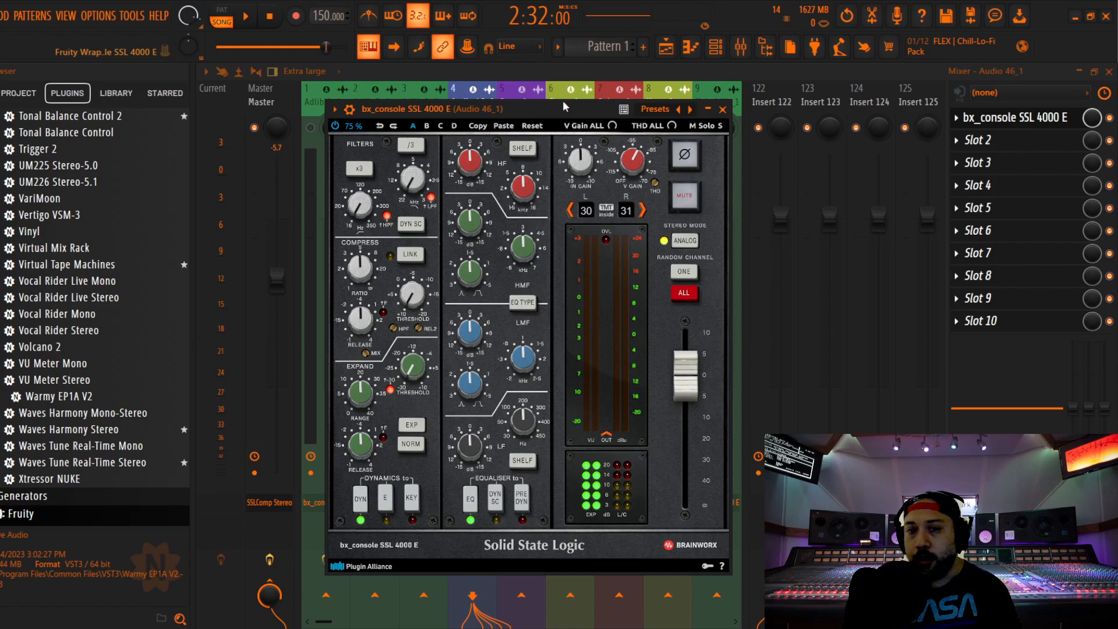
key(space)
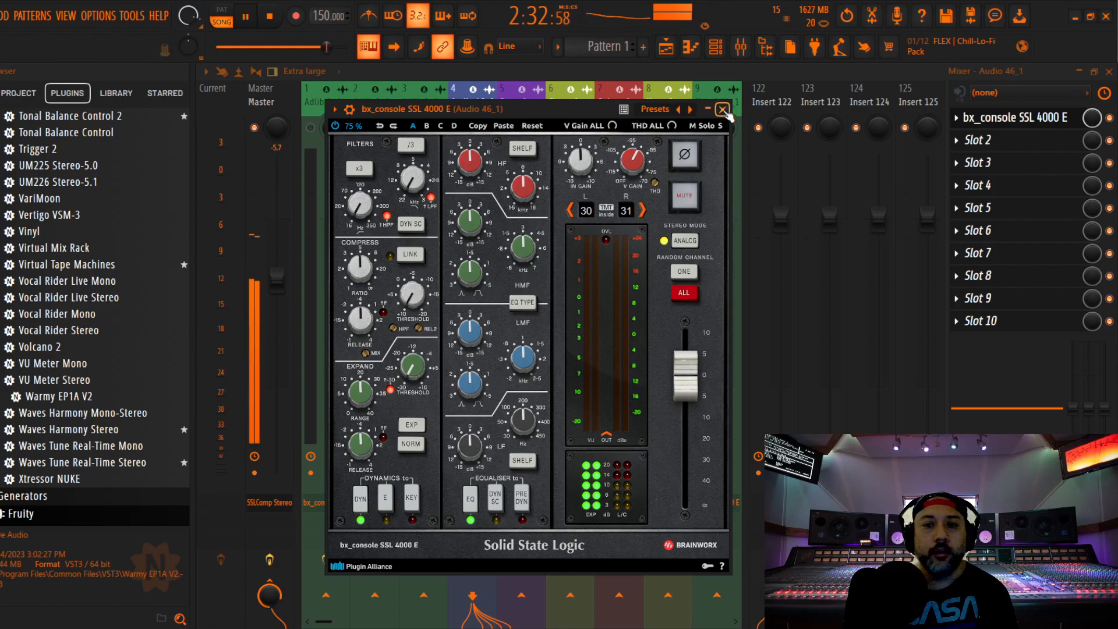
click(722, 110)
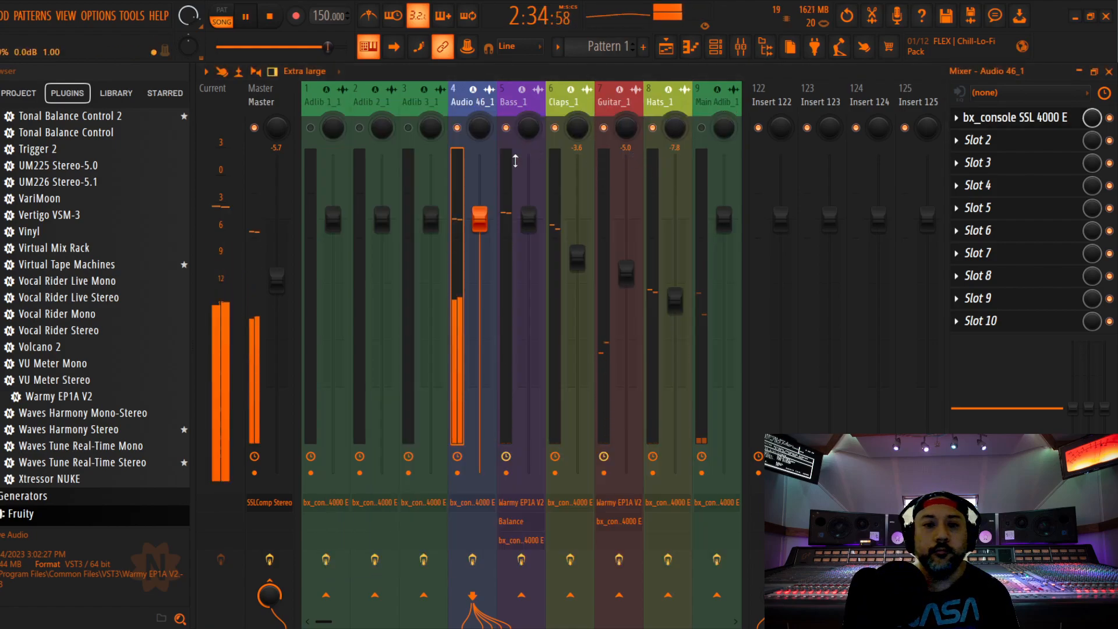
click(1015, 117)
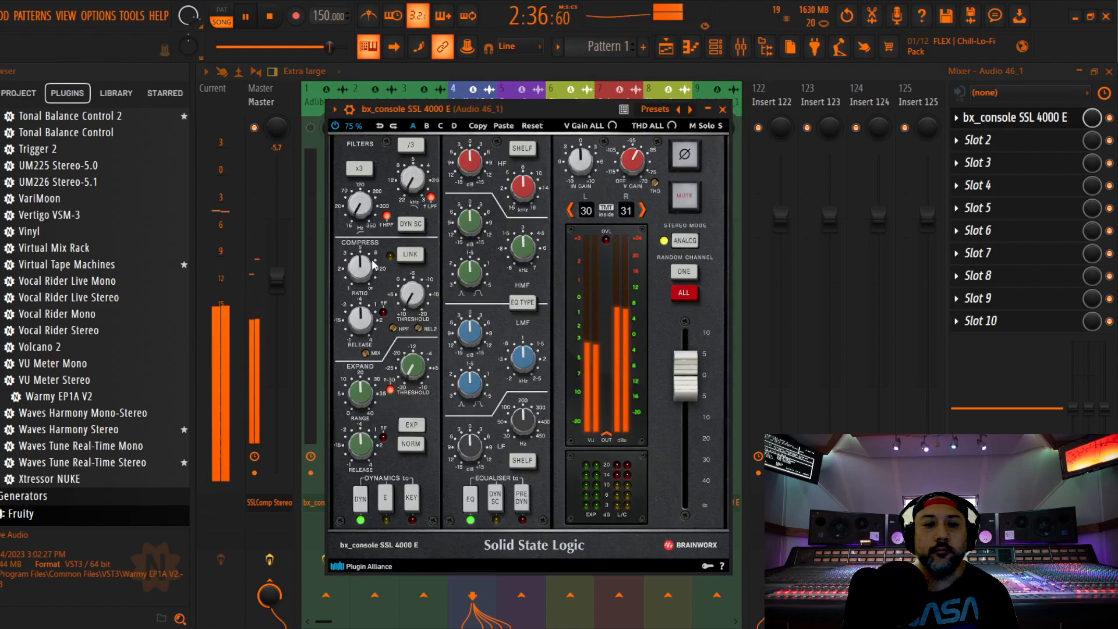
drag(365, 268, 389, 279)
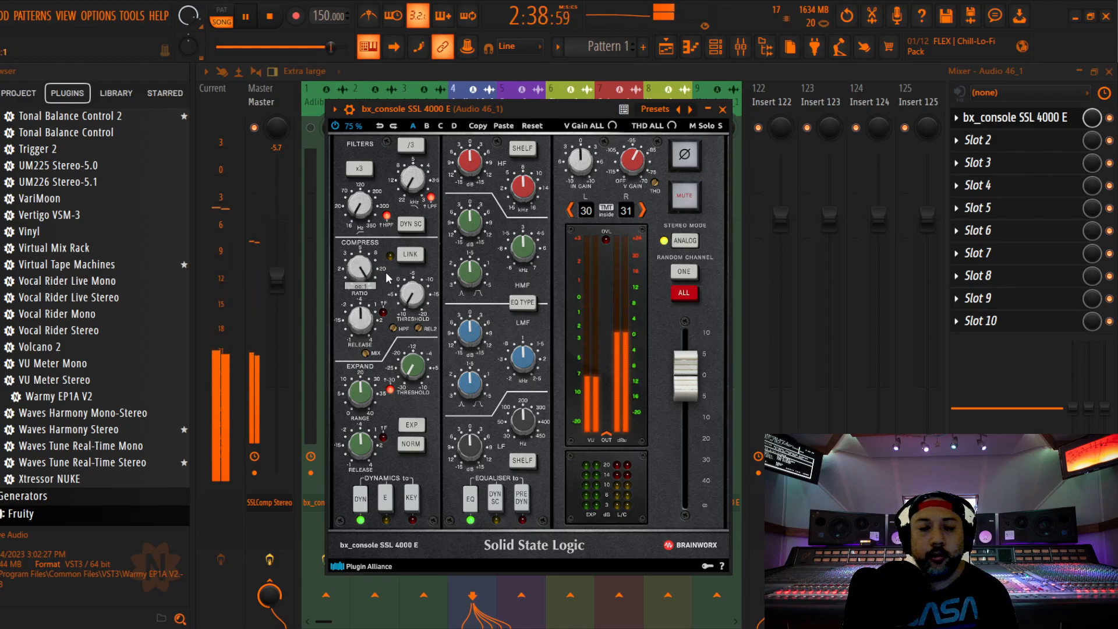
drag(361, 323, 357, 348)
drag(414, 299, 414, 298)
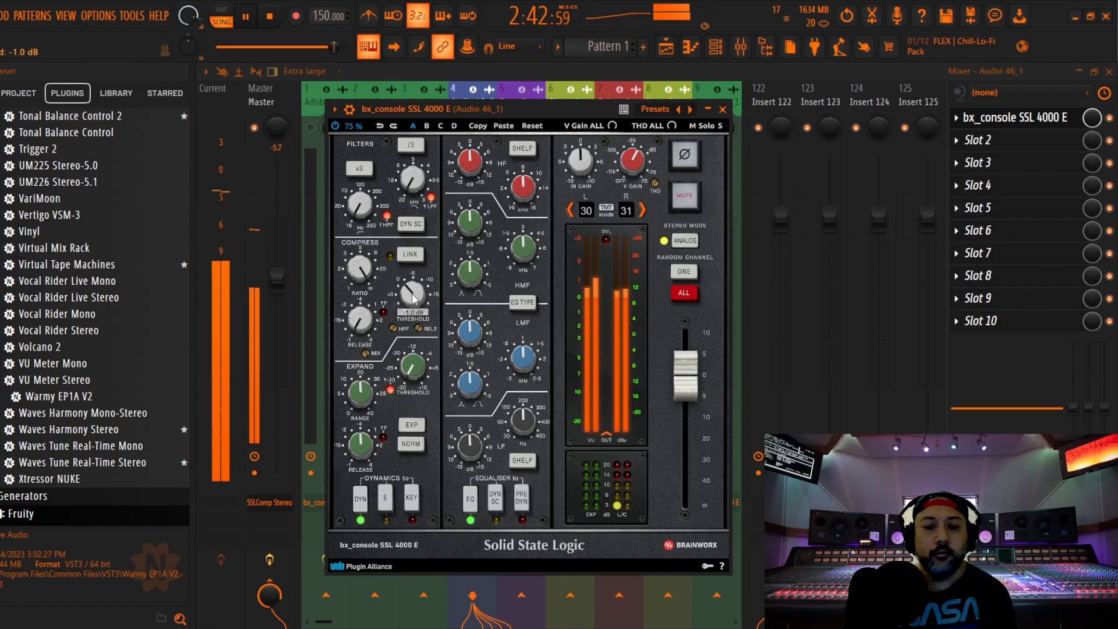
Restart playback from 2:33:60, where the Audio 46_1 part begins in the playlist, and check its level in the SSL 4000 E strip
click(723, 110)
click(1109, 71)
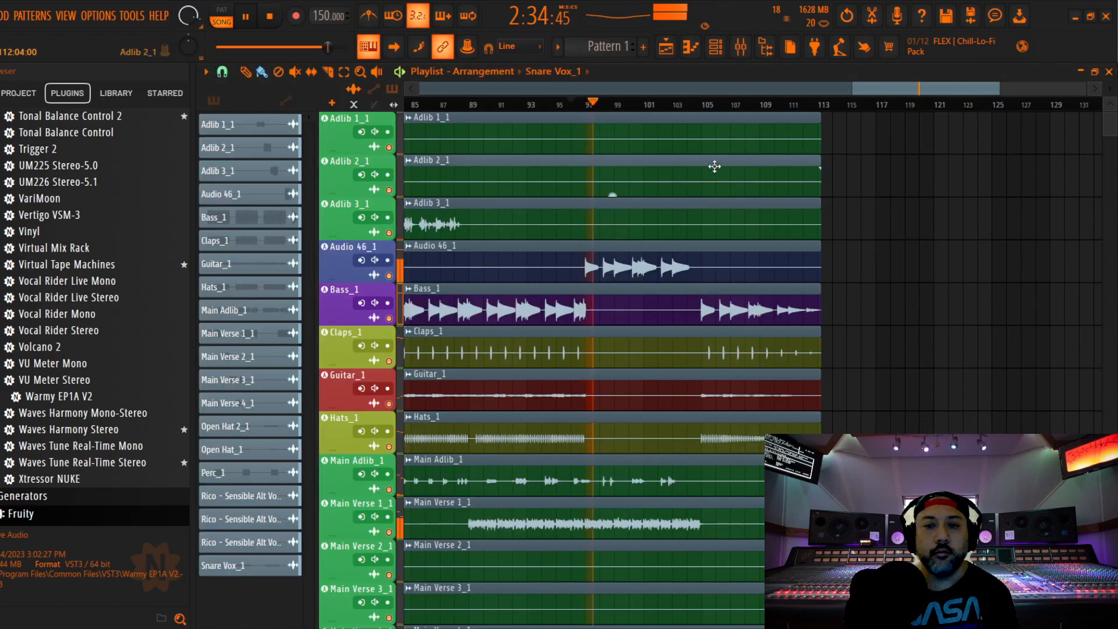
key(space)
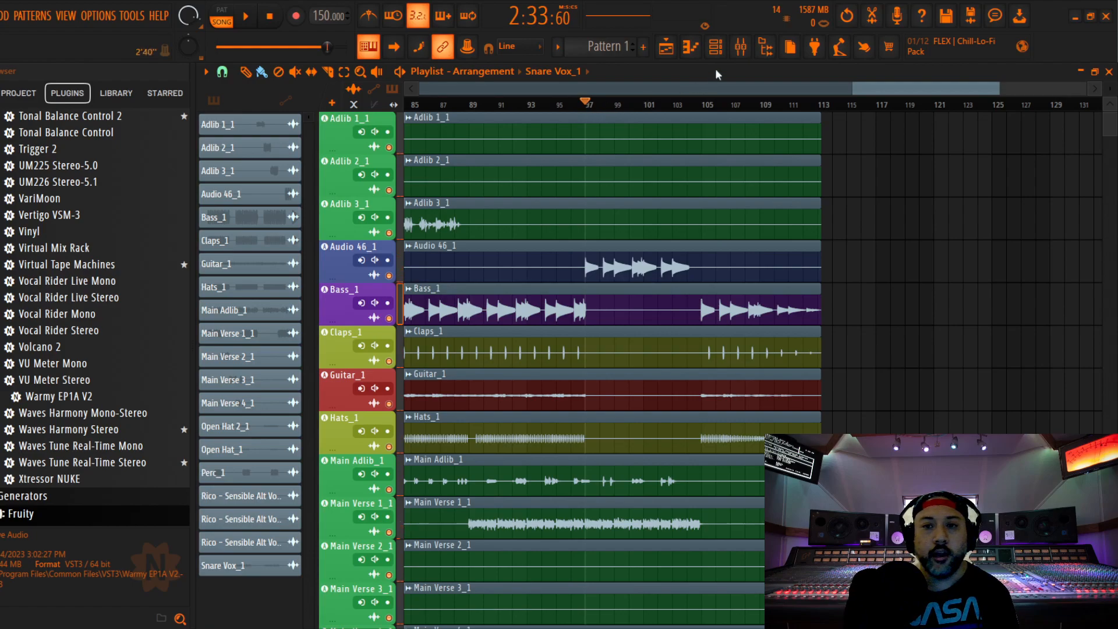
click(741, 47)
key(space)
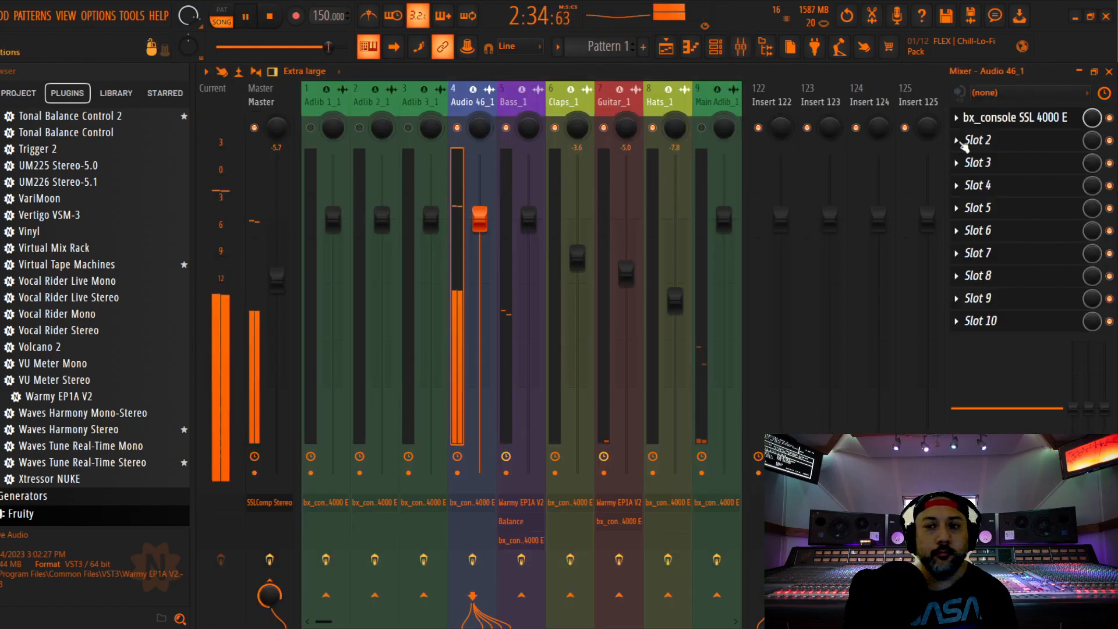
click(1018, 120)
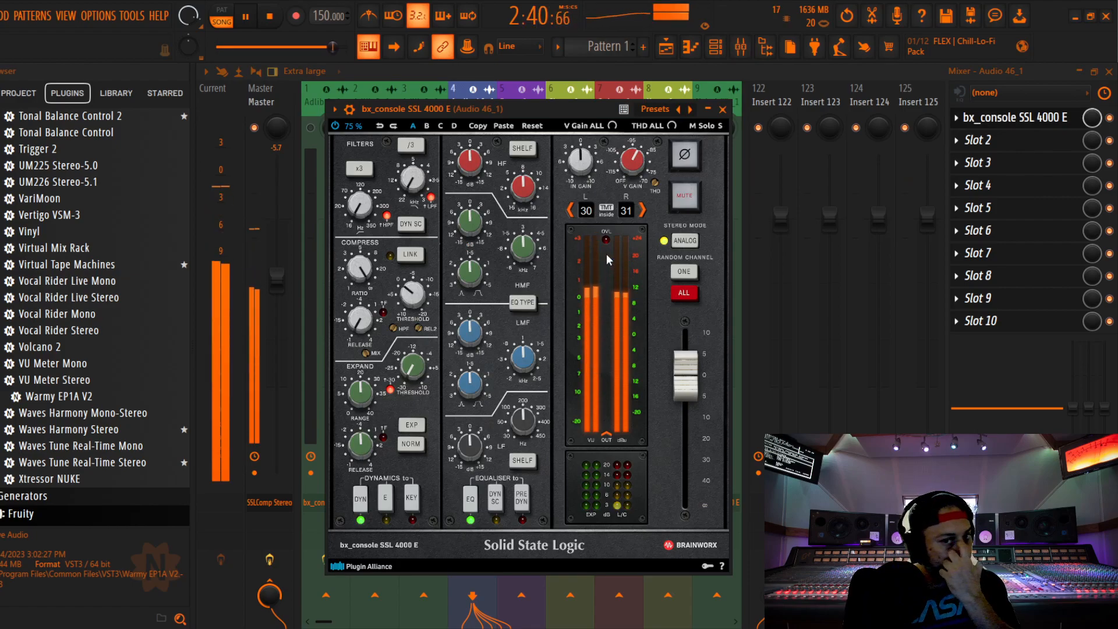
key(space)
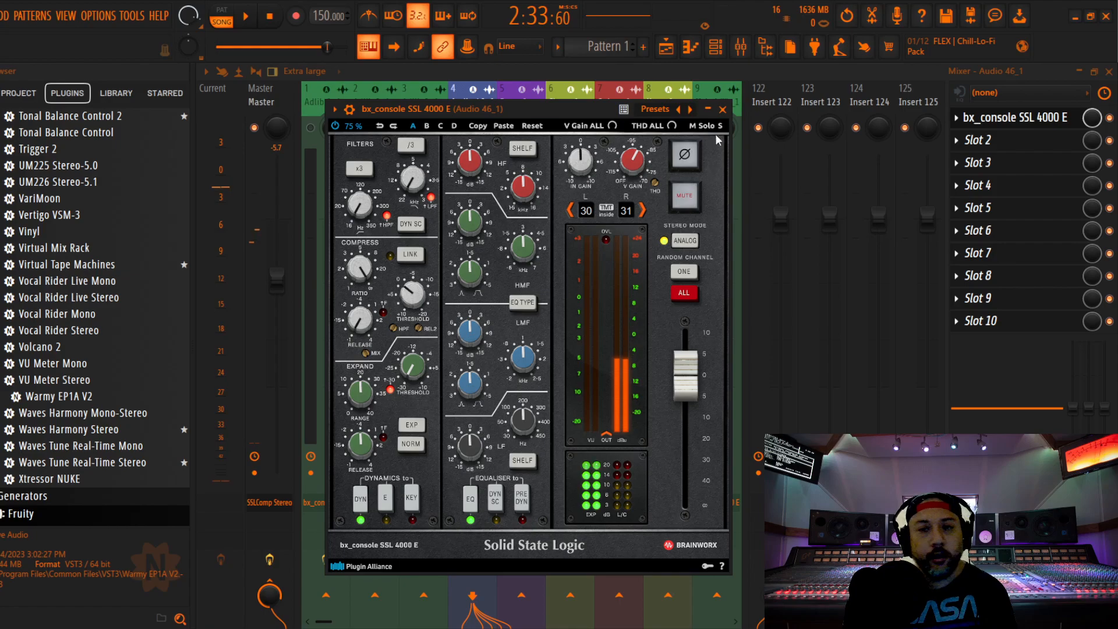
click(722, 108)
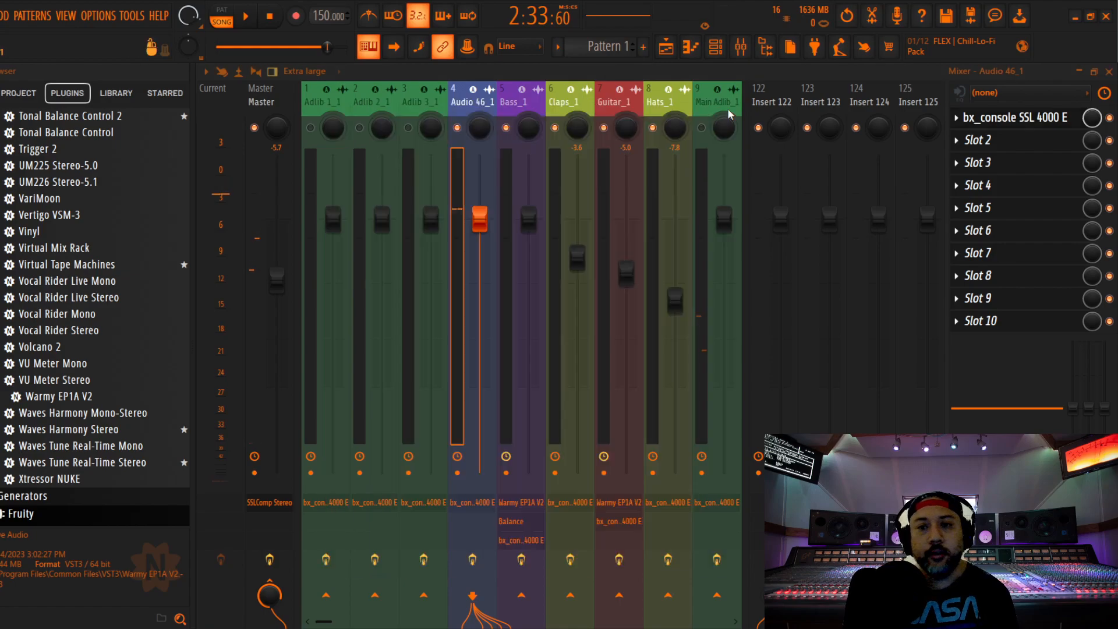
Insert Fruity Balance before the channel strip on Audio 46_1 and set its volume to -5.2 dB
click(984, 139)
click(750, 597)
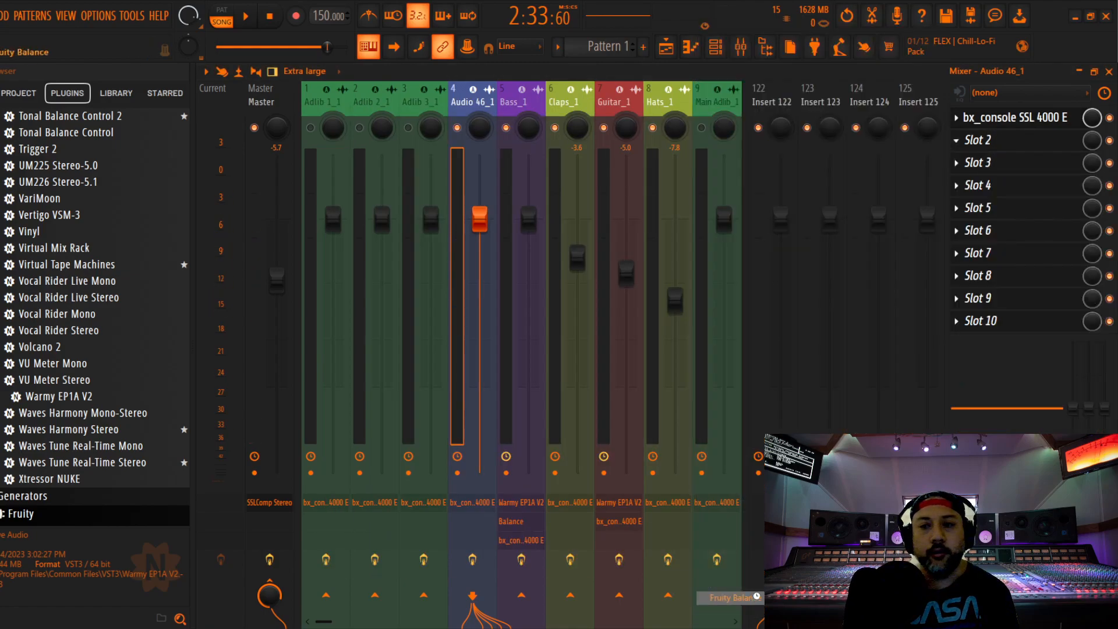
scroll(1005, 144, up, 1)
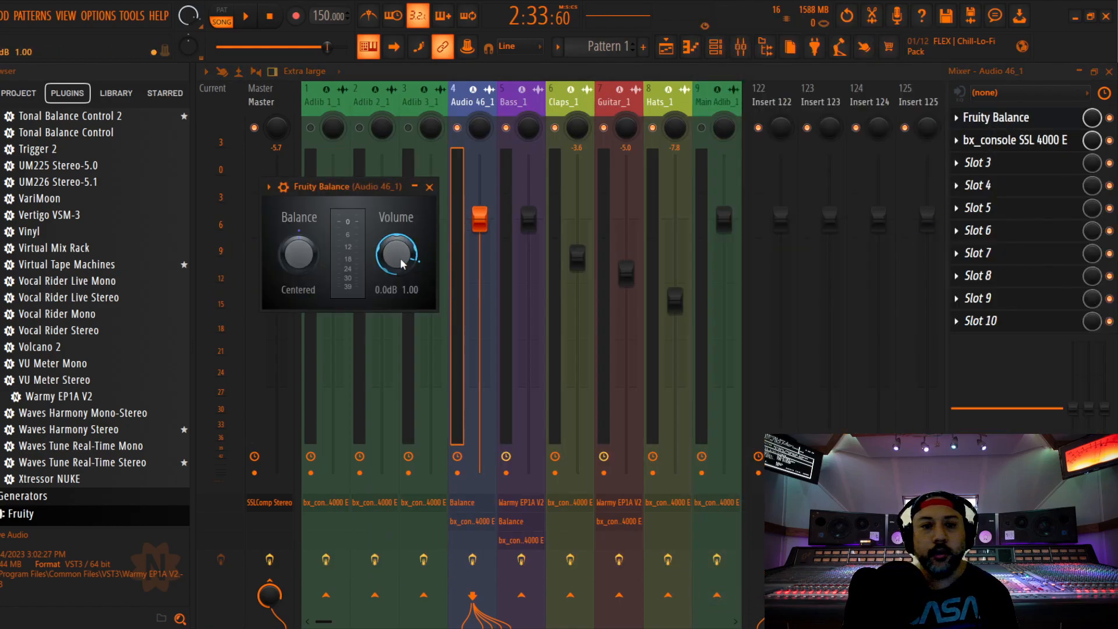
scroll(396, 254, down, 2)
key(space)
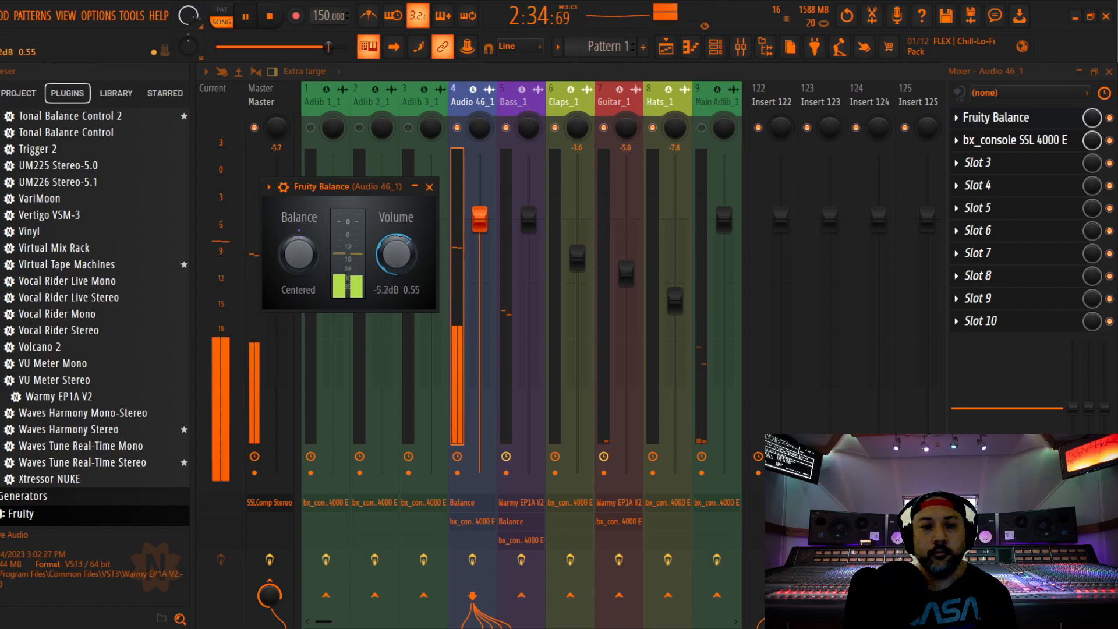
click(429, 188)
key(space)
Load Warmy EP1A V2 ahead of Fruity Balance on Audio 46_1, set its oversampling to 2x and start playback
drag(102, 388, 1007, 119)
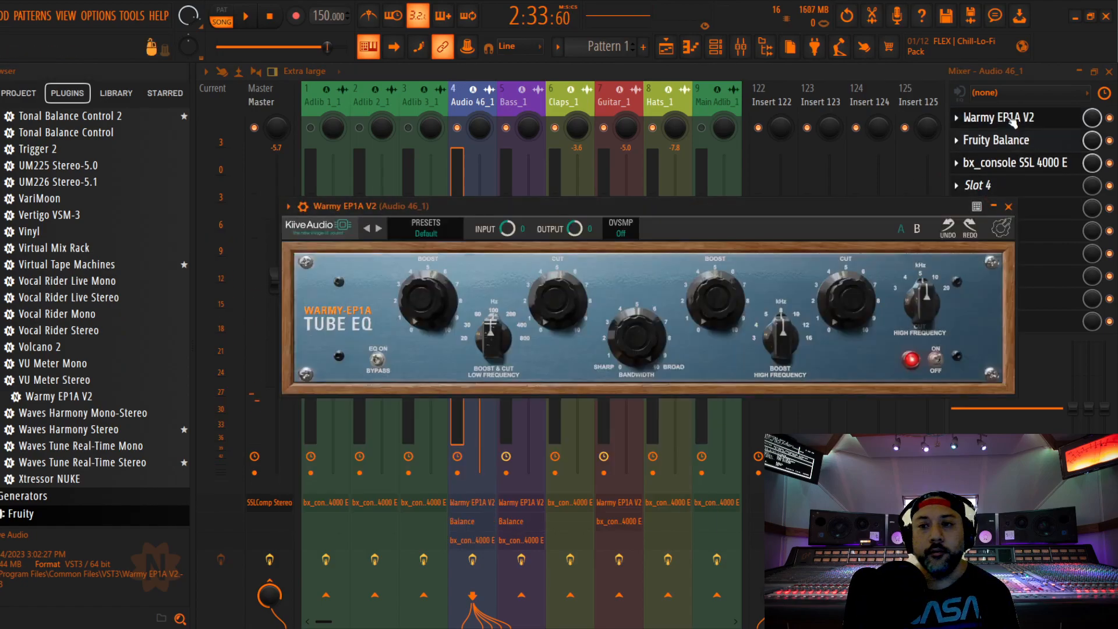
click(618, 170)
key(space)
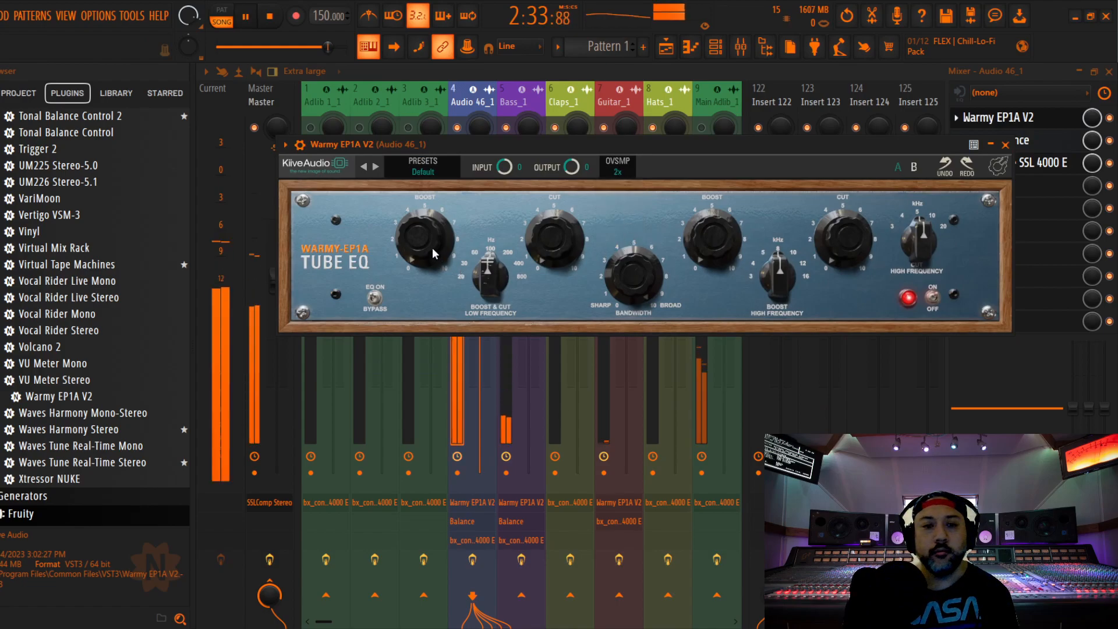
Adjust the Warmy EP1A's low-frequency boost and lower its boost and cut frequency below 100 Hz
mouse_move(421, 243)
drag(419, 212, 419, 211)
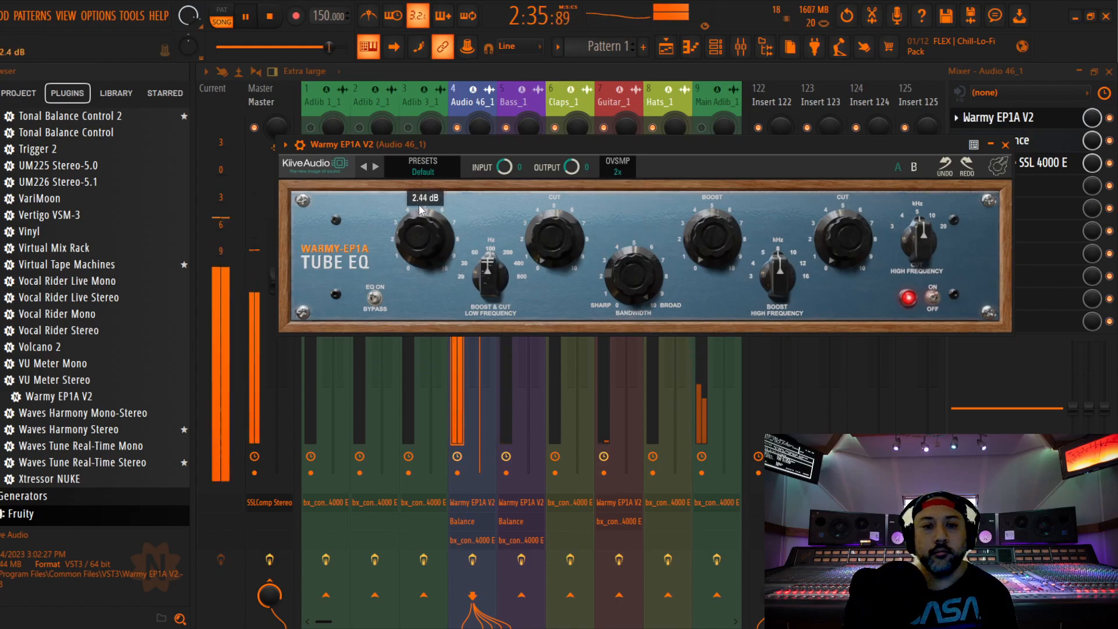
drag(489, 265, 489, 274)
drag(423, 244, 424, 231)
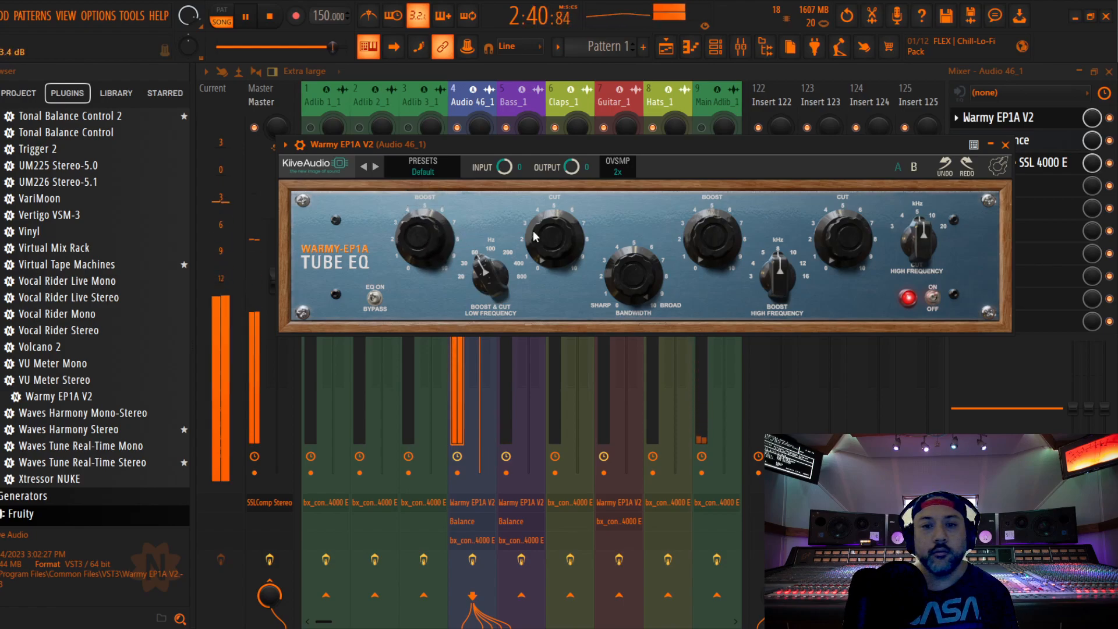
click(1004, 143)
On Audio 46_1's channel strip, readjust the compressor threshold, place the EQ before the dynamics and set the LF frequency to 50 Hz
click(1013, 162)
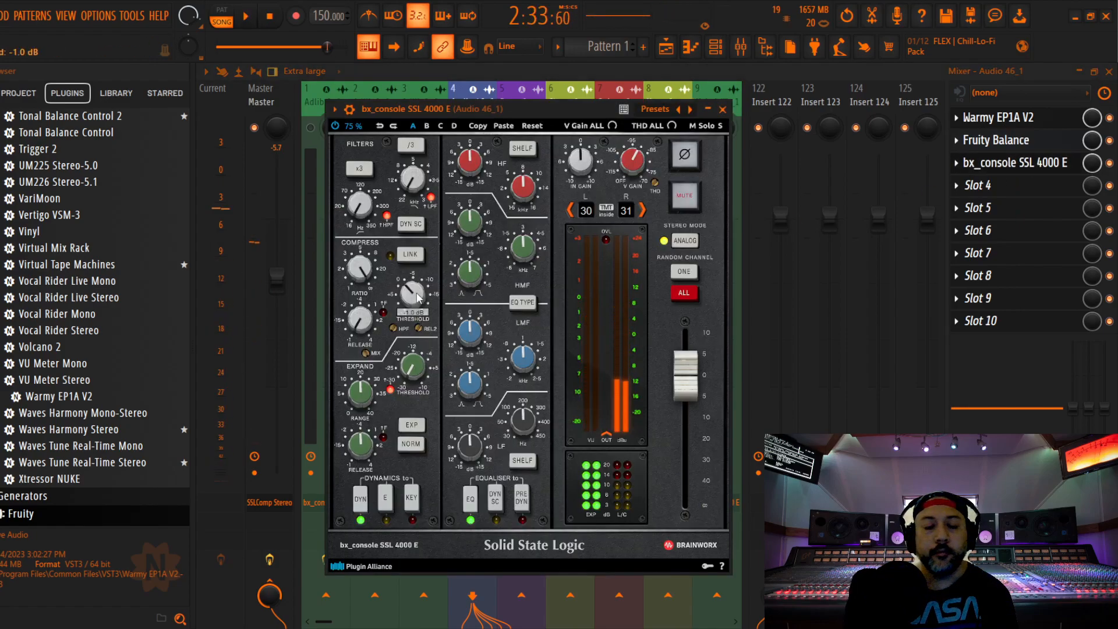
drag(415, 297, 415, 297)
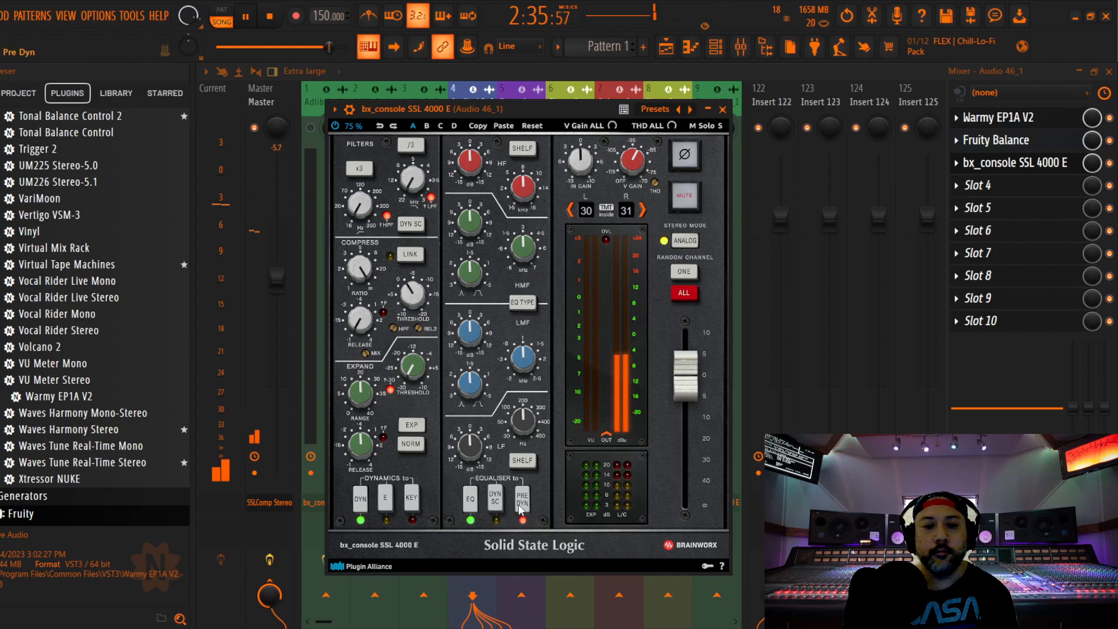
click(524, 421)
scroll(524, 421, down, 4)
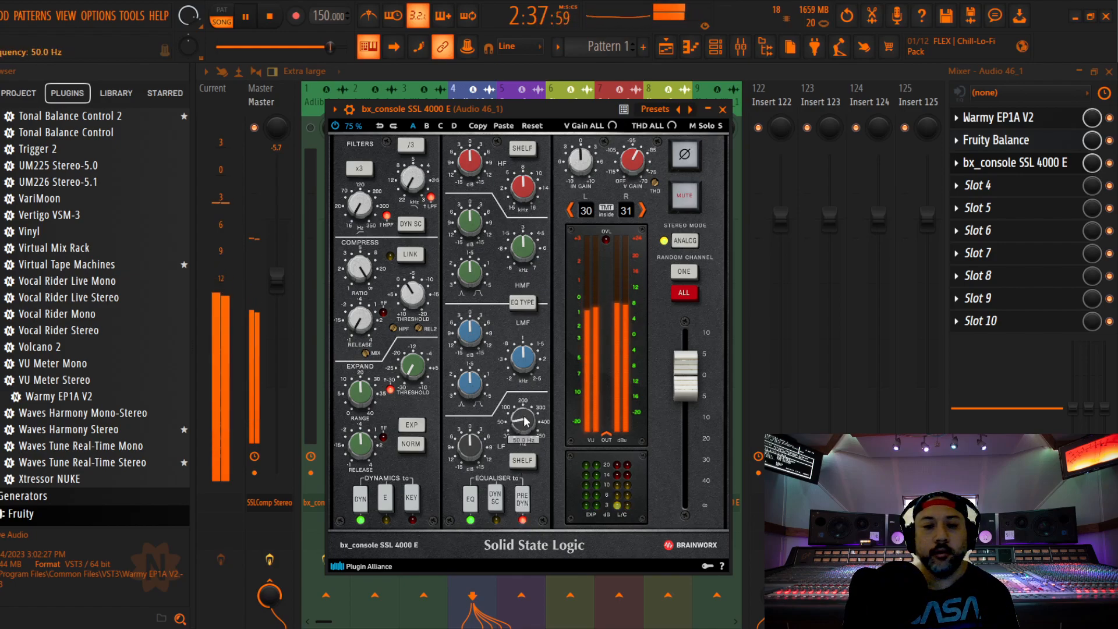
Boost the LF gain and adjust the LMF gain on the channel strip's EQ, ending with playback stopped
scroll(470, 452, up, 2)
scroll(470, 334, up, 1)
scroll(465, 162, down, 1)
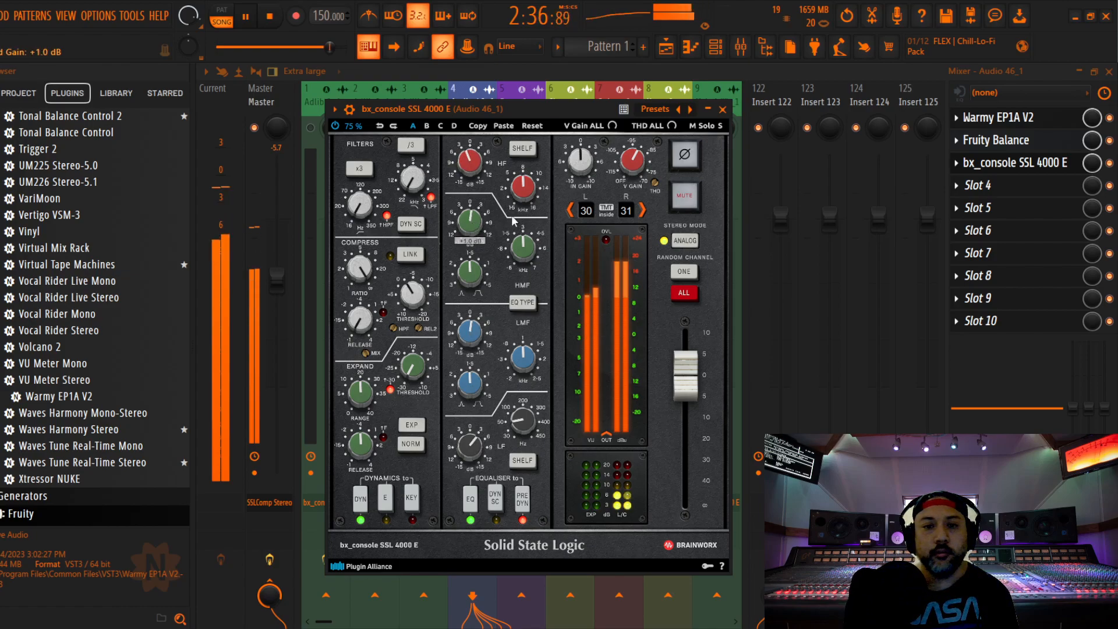
key(space)
click(723, 110)
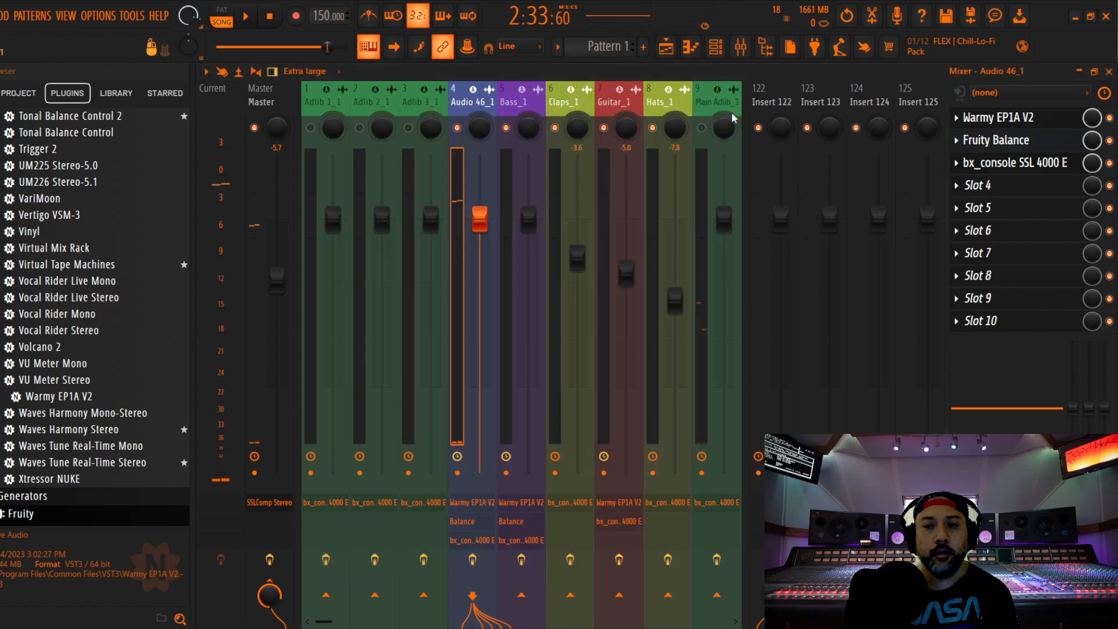
Lower the volume of Fruity Balance on Audio 46_1 during playback
click(1014, 140)
key(space)
drag(396, 254, 396, 263)
click(429, 187)
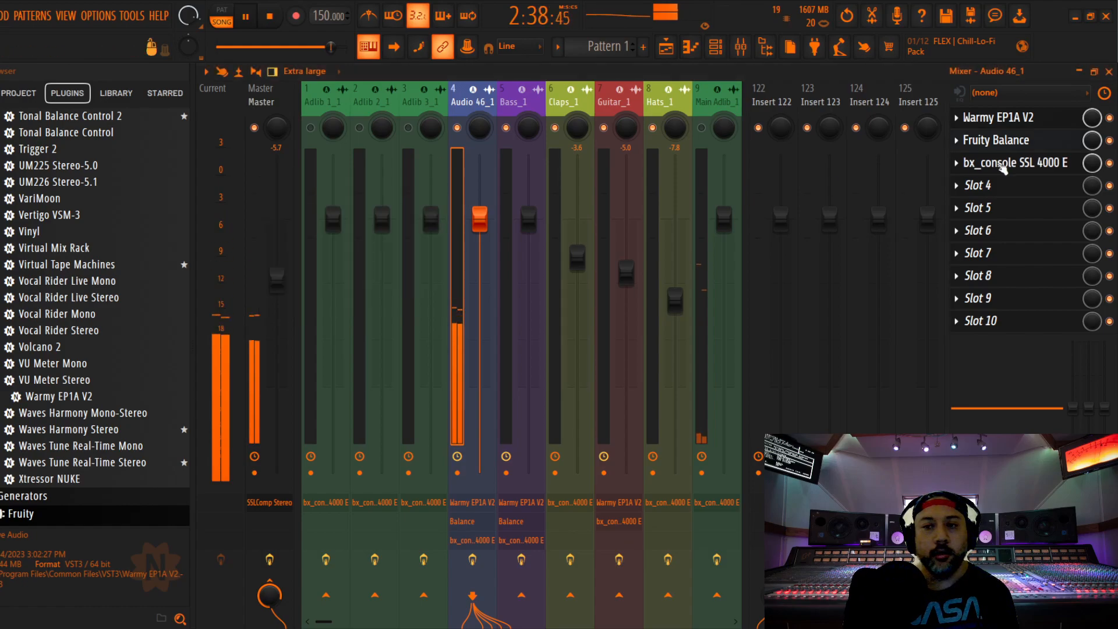
Fine-tune the channel strip's compressor threshold, set the LF gain to +2.0 dB and stop playback
click(1014, 163)
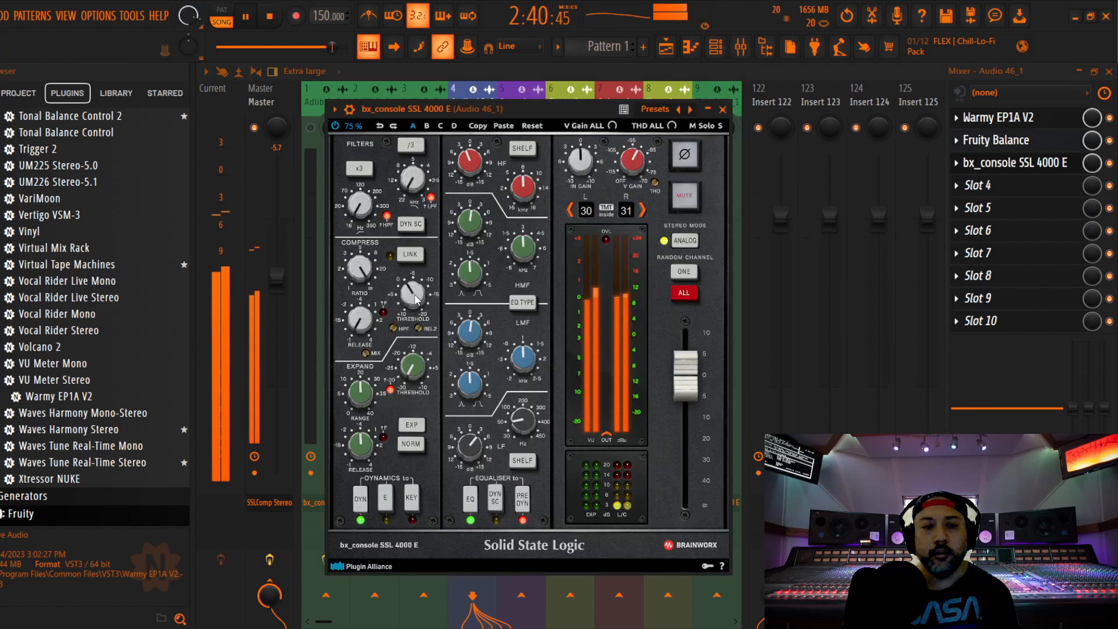
drag(414, 294, 417, 291)
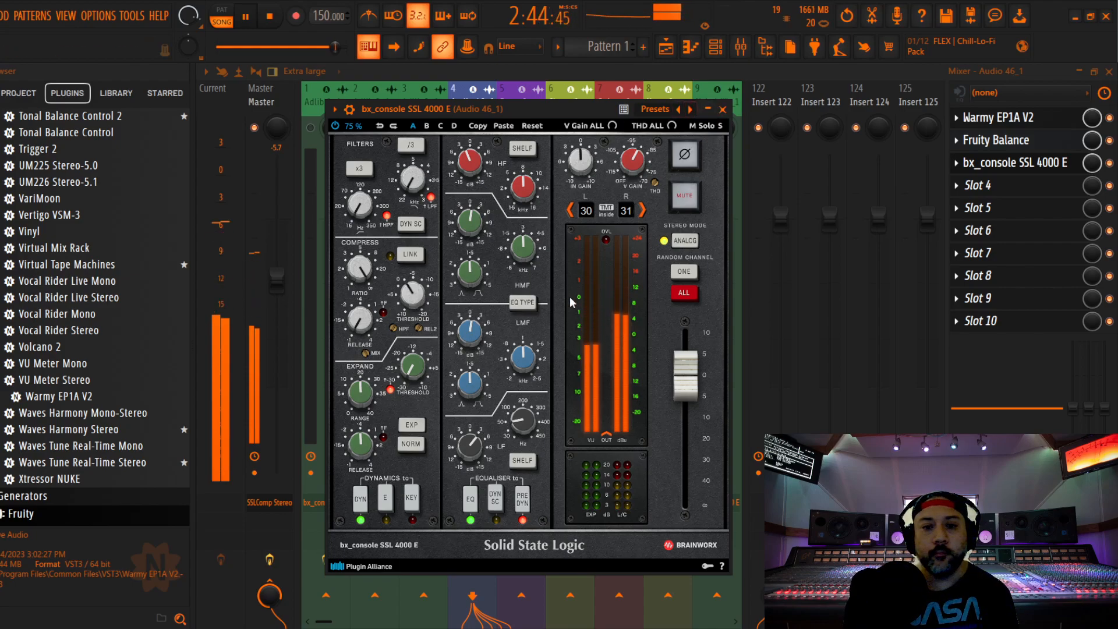
drag(472, 448, 475, 444)
key(space)
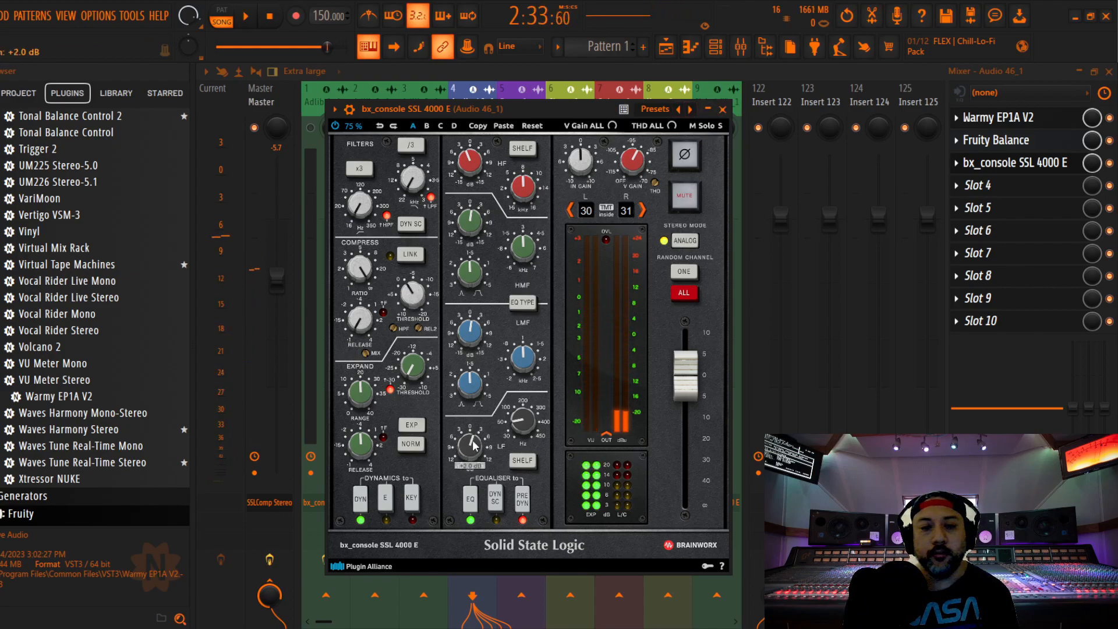
Replay the part, compare LF gain settings on Audio 46_1's channel strip and set the gain to +1.0 dB
key(space)
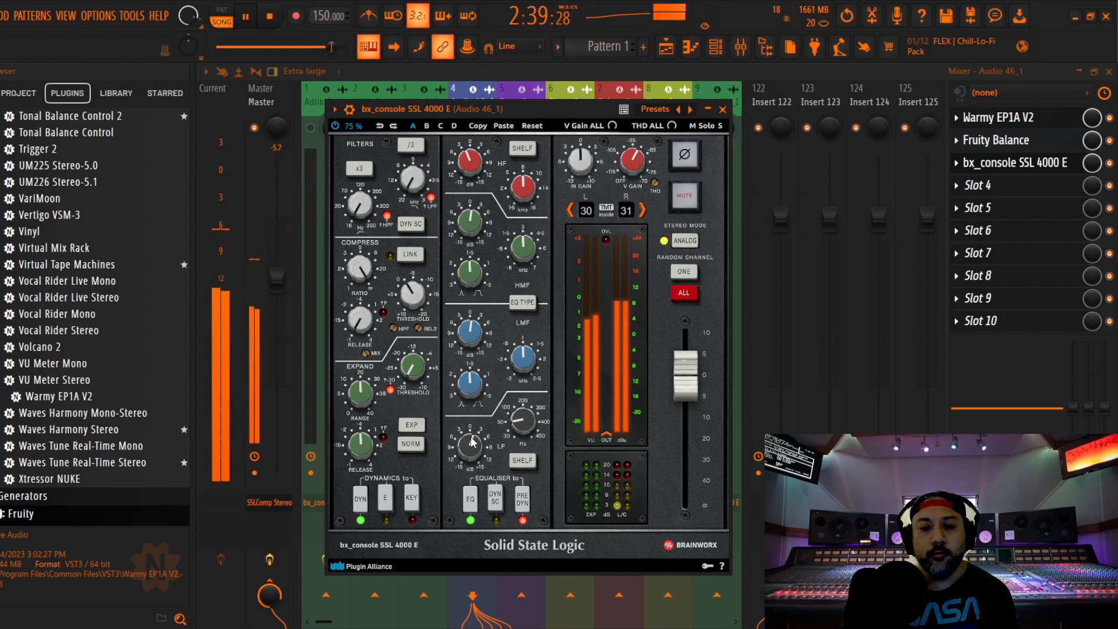
click(723, 109)
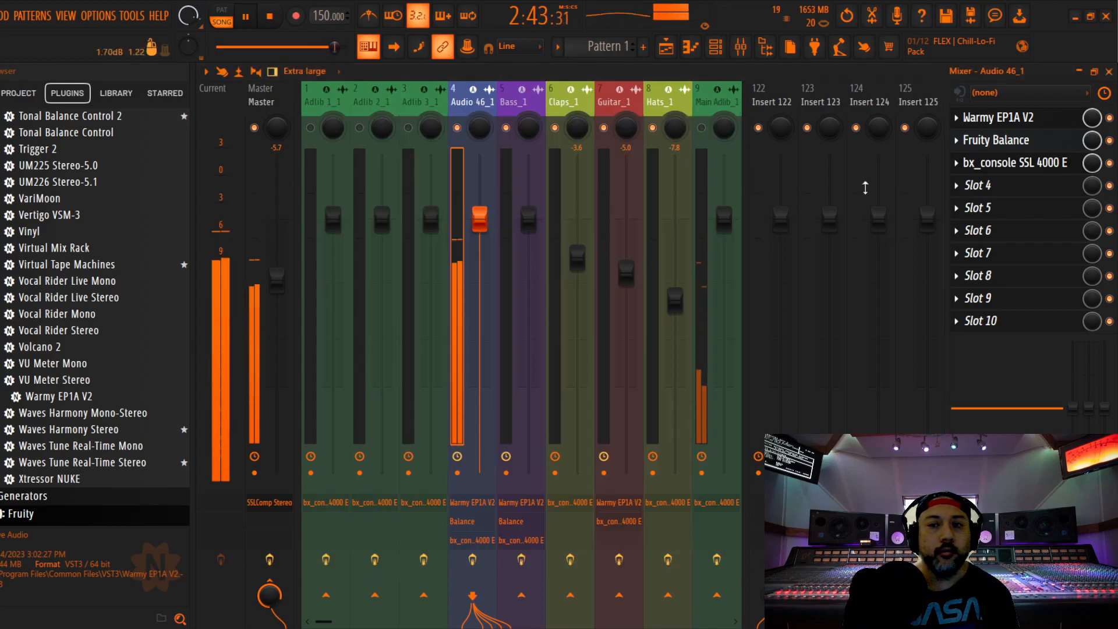
click(1023, 164)
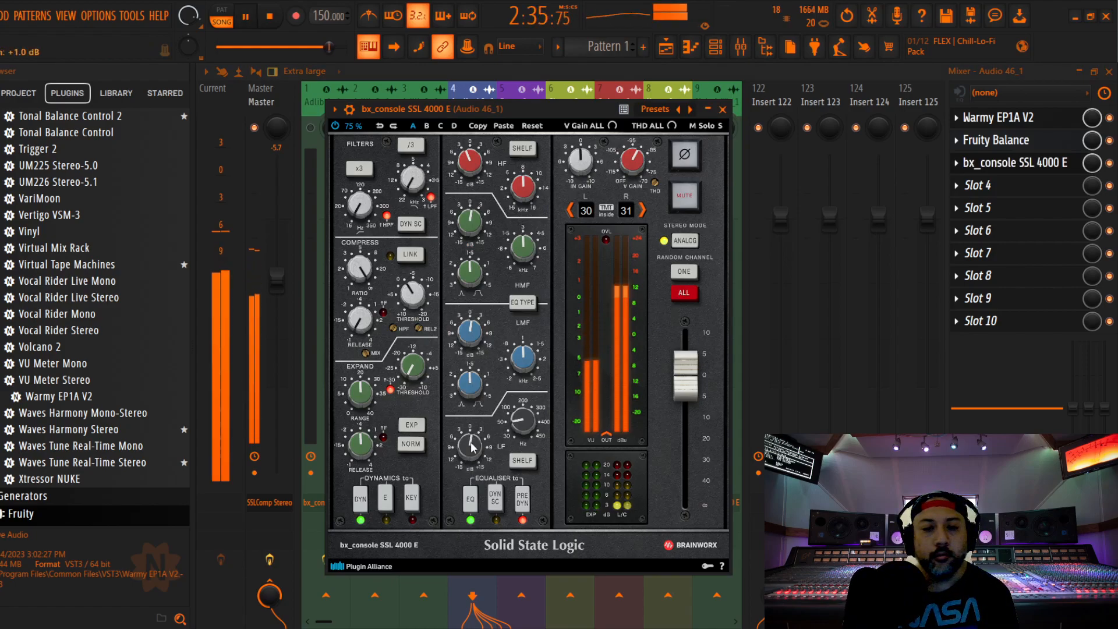
scroll(470, 445, down, 2)
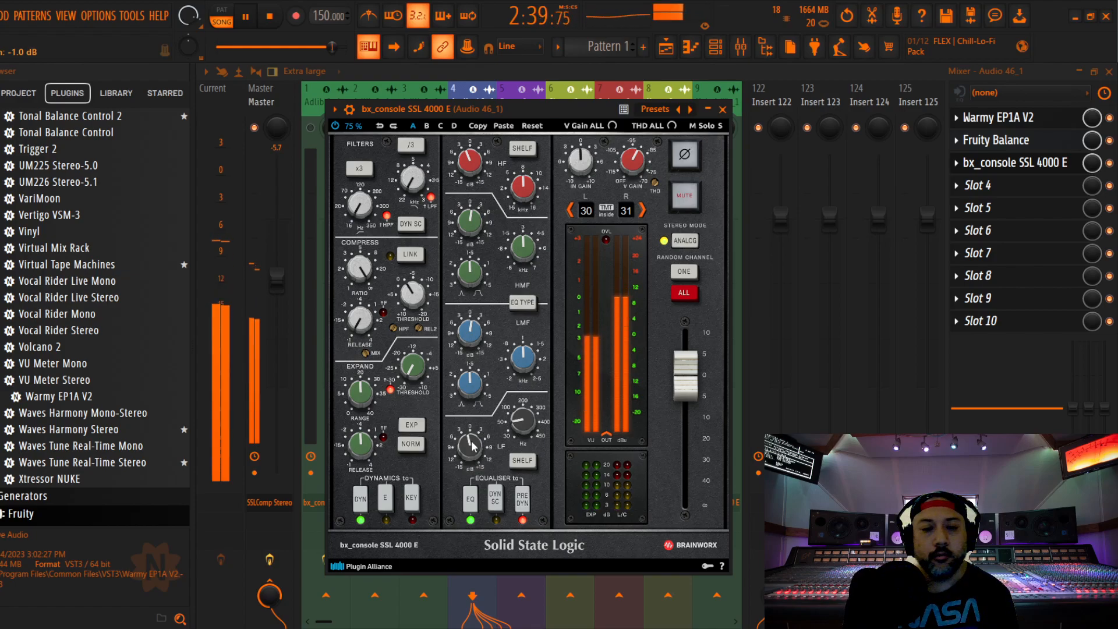
scroll(473, 443, up, 2)
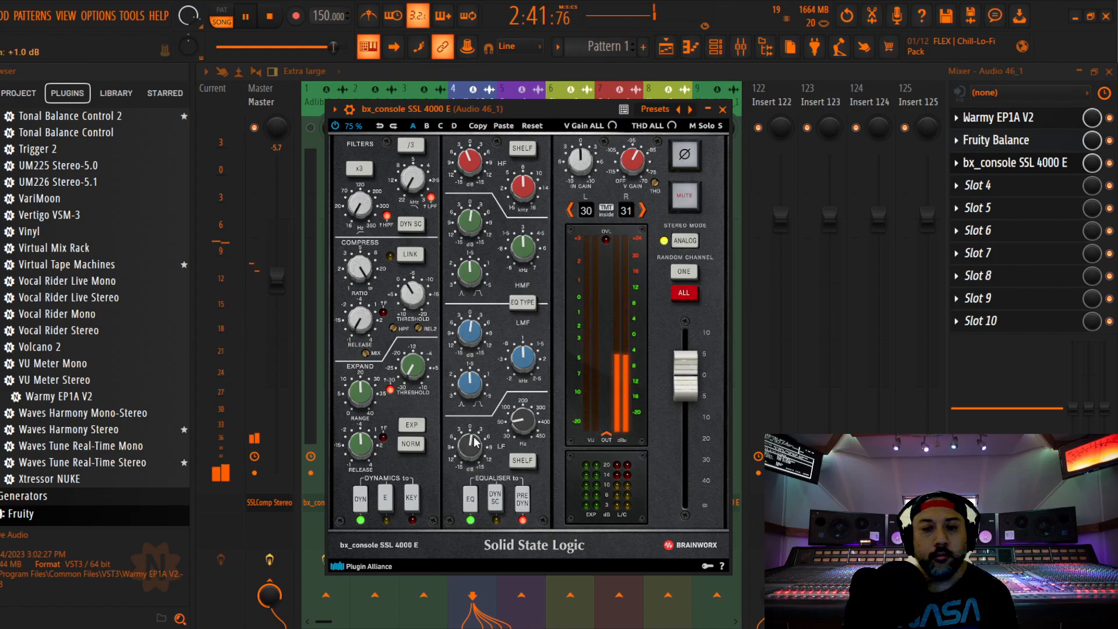
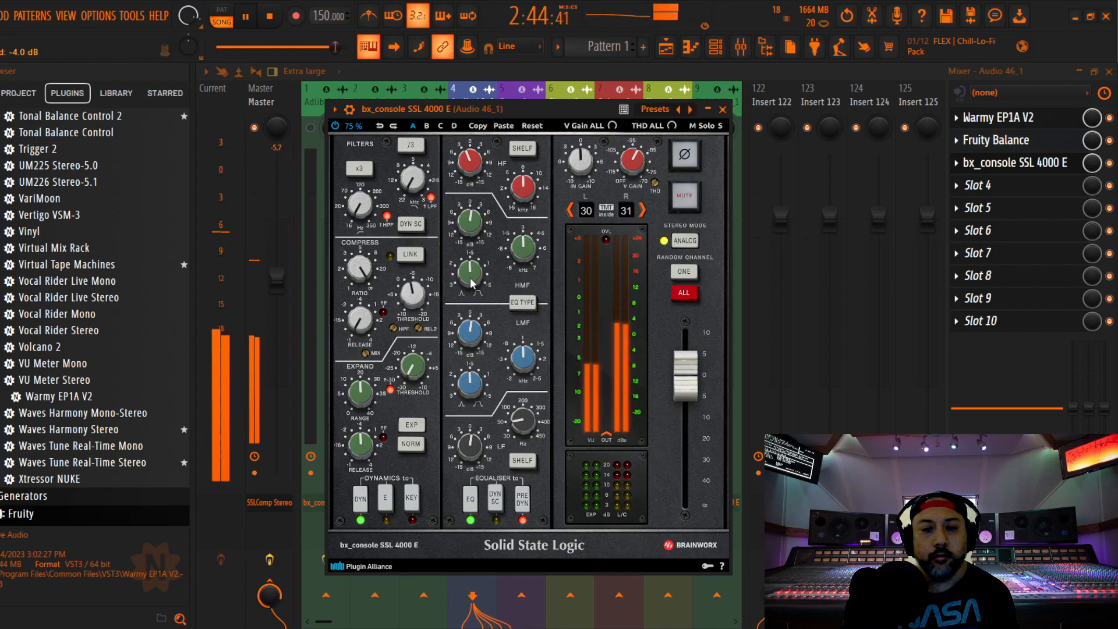
Close the channel strip and raise Audio 46_1's mixer fader to 2.7 dB
click(724, 109)
drag(480, 218, 480, 185)
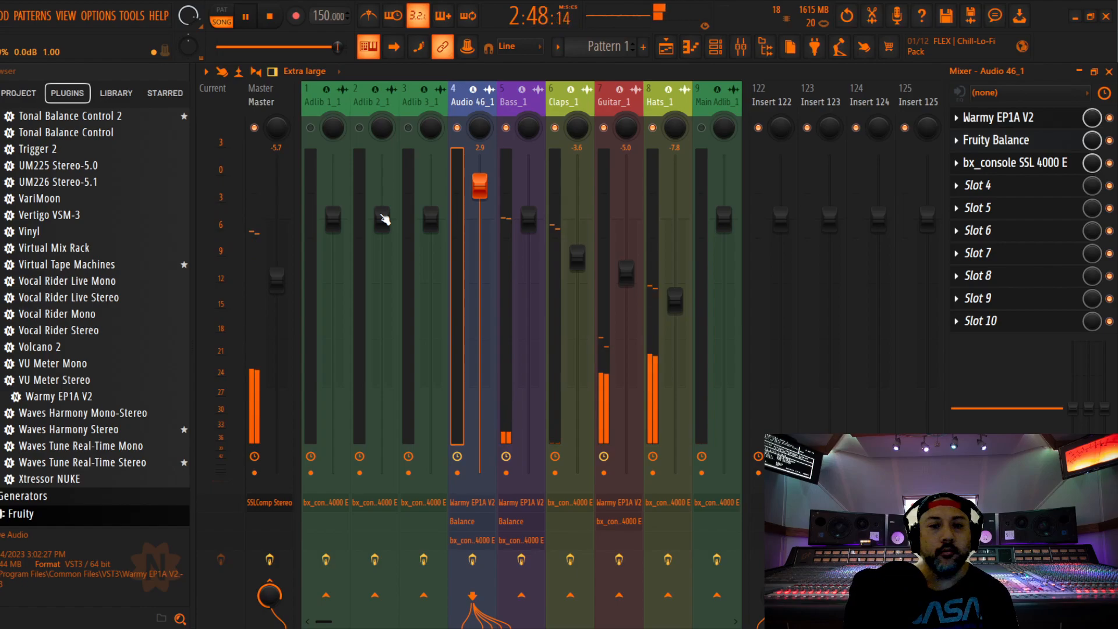
drag(479, 186, 480, 189)
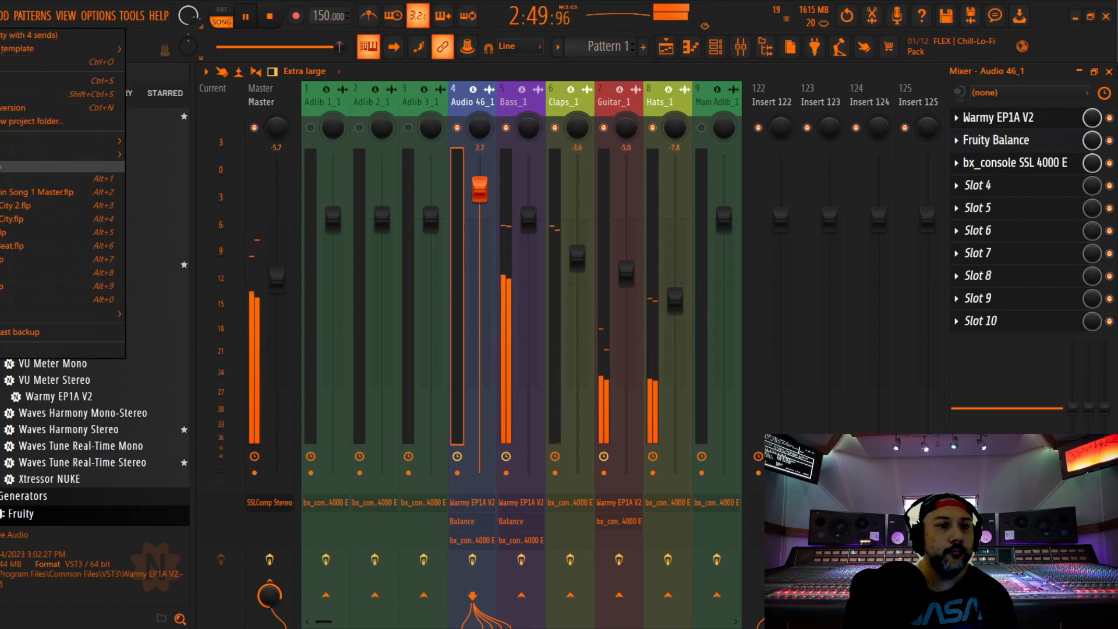
Enable the Main Verse 1_1 mixer track and stop playback
drag(574, 102, 508, 103)
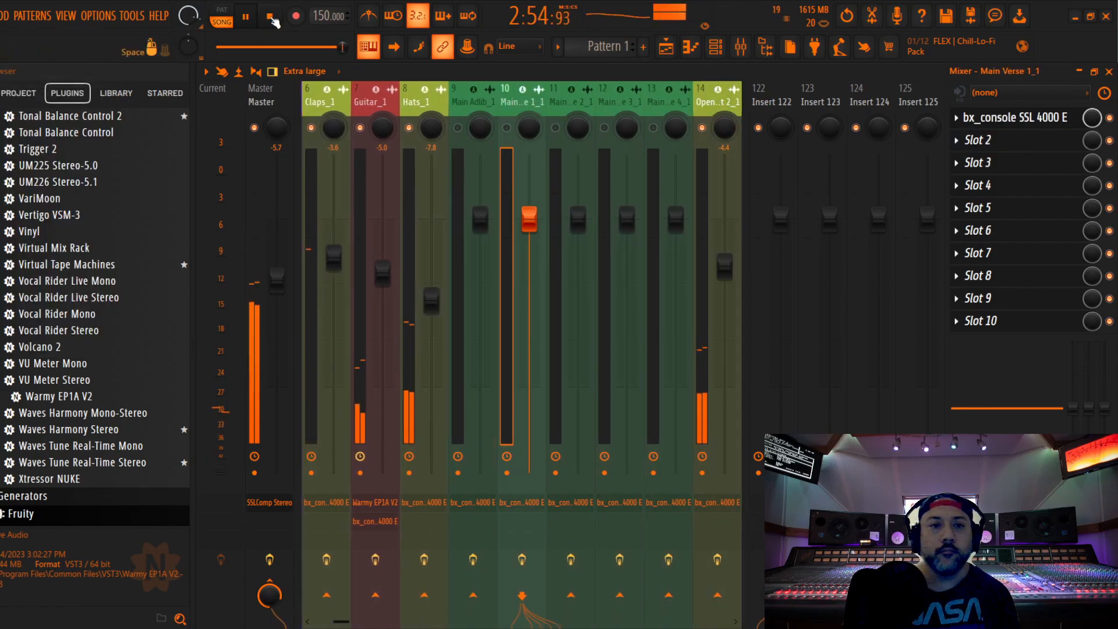
click(270, 16)
click(272, 19)
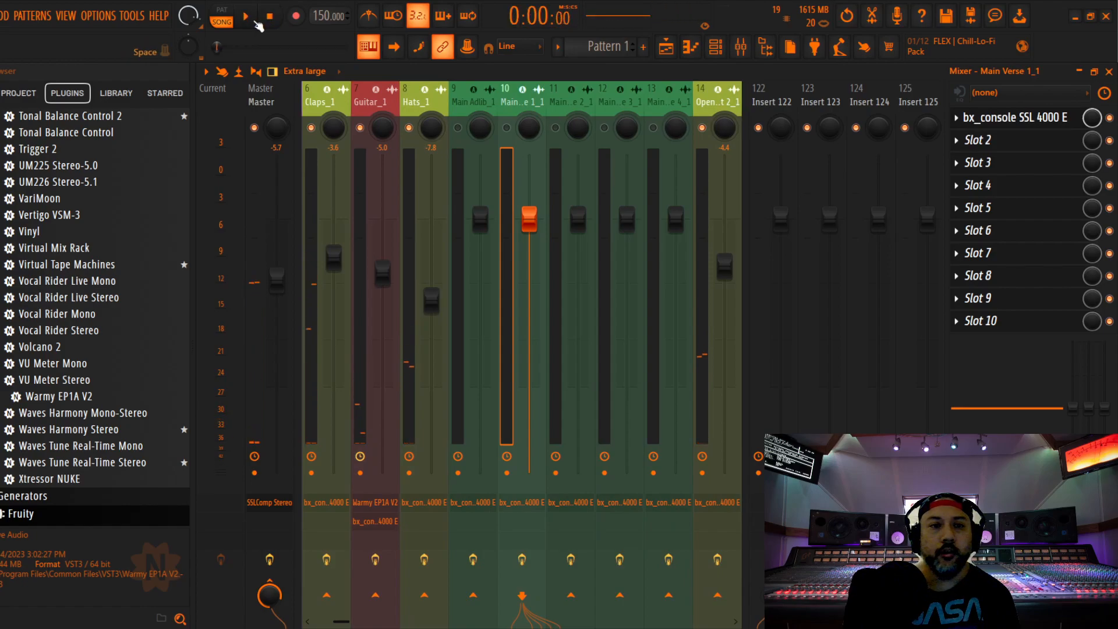
Place the playhead just before the first verse in the playlist and audition Main Verse 1_1 from the mixer
key(F5)
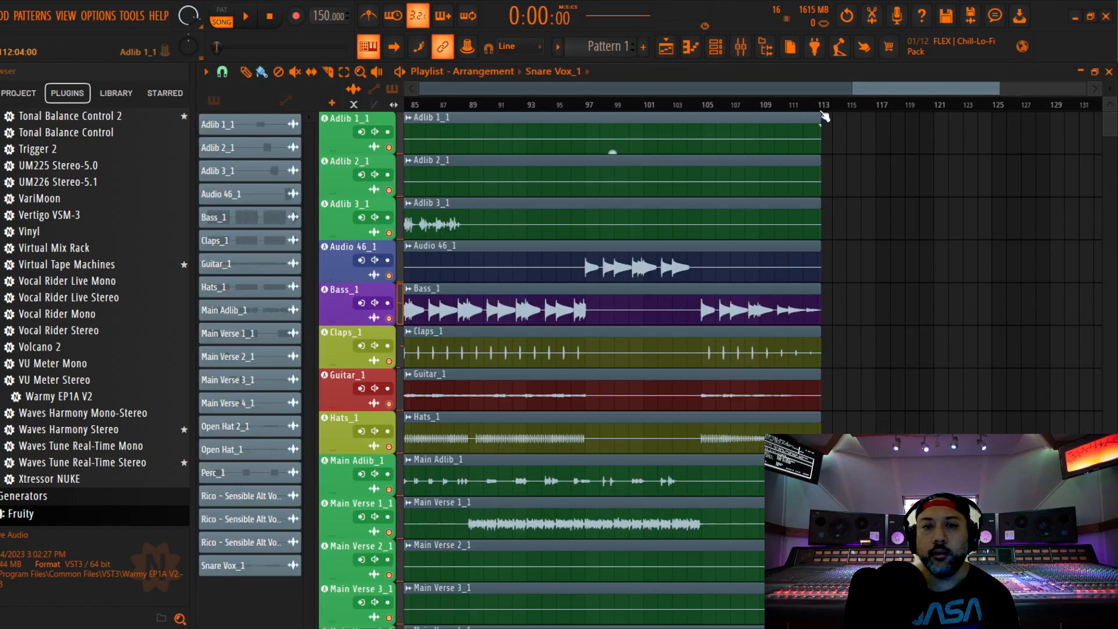
drag(610, 90, 469, 86)
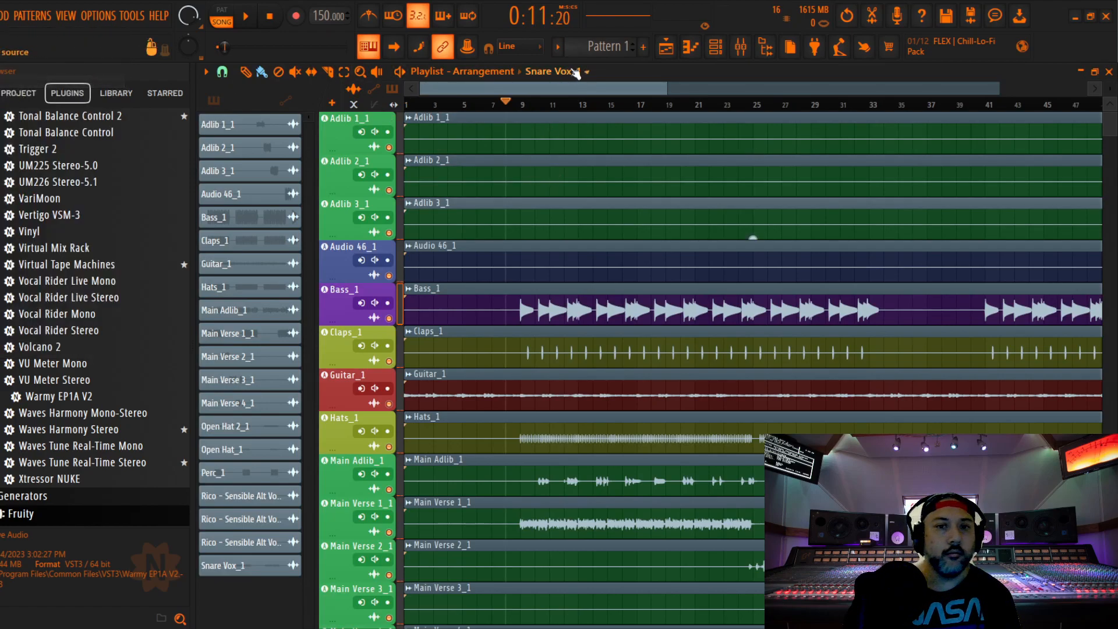
click(739, 47)
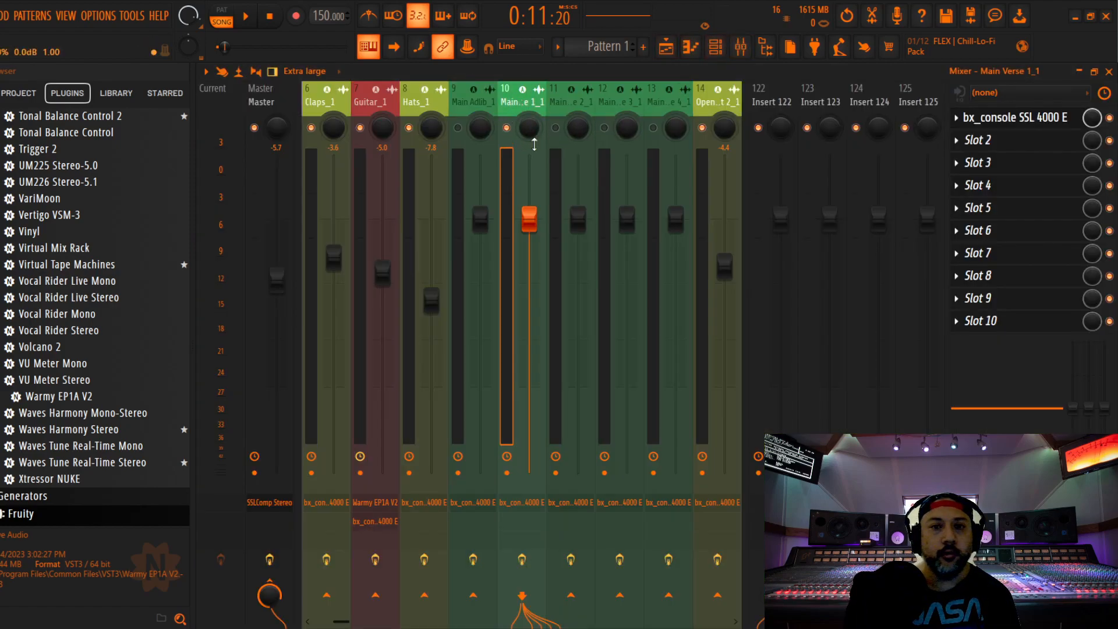
key(space)
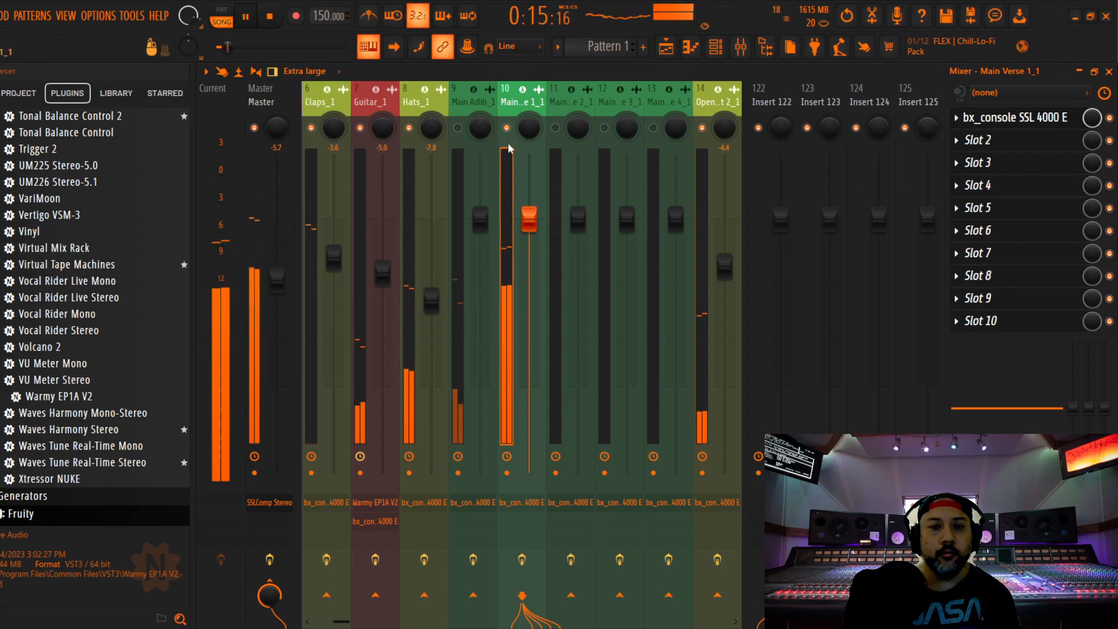
key(space)
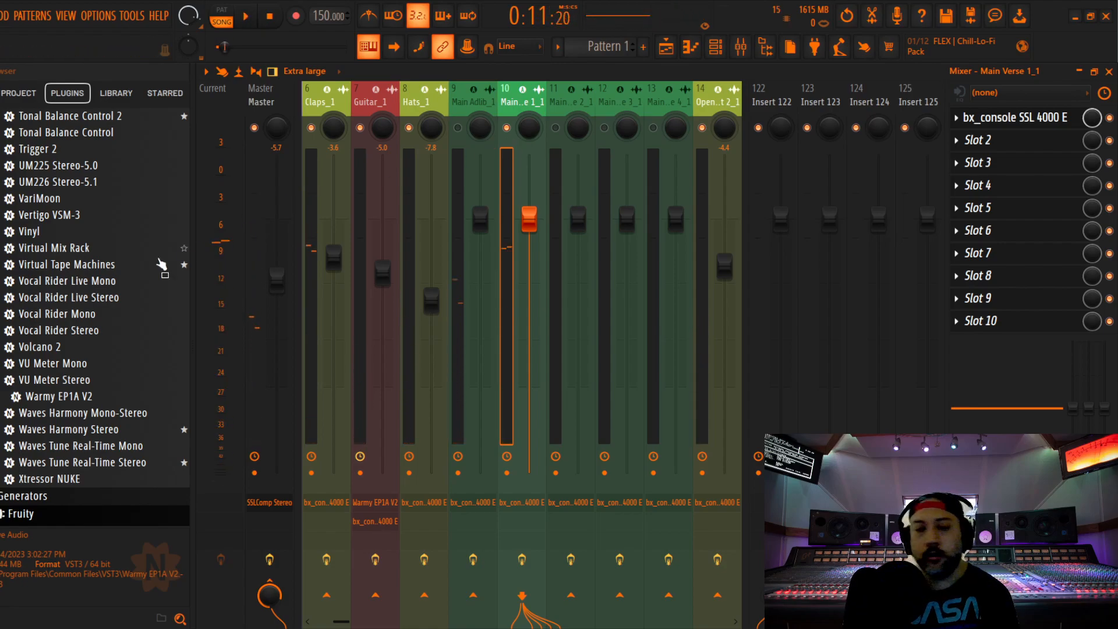
Insert PreBOX as the first effect on Main Verse 1_1 and set its model to New-81
scroll(116, 238, up, 15)
scroll(116, 234, up, 3)
drag(43, 151, 977, 120)
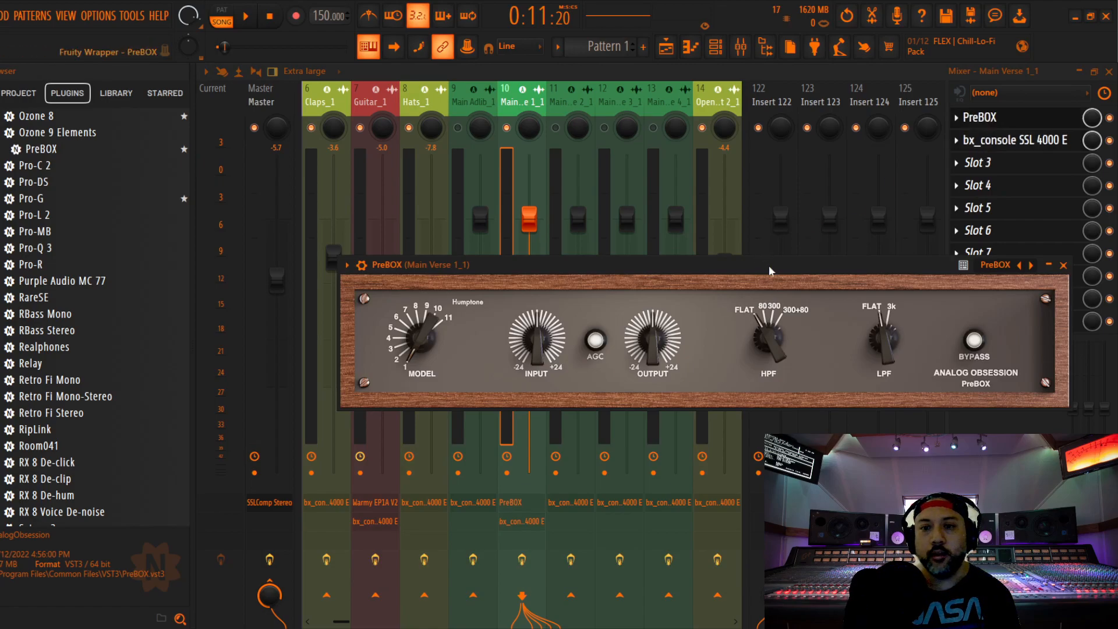
drag(769, 267, 768, 183)
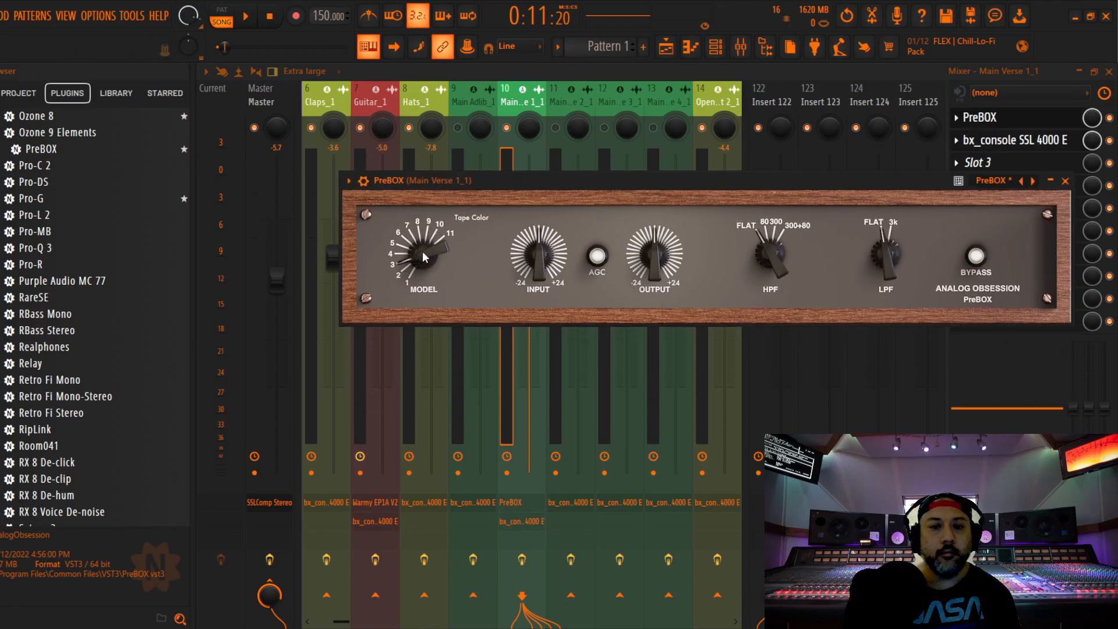
scroll(422, 251, up, 1)
Lower PreBOX's input level on Main Verse 1_1 during playback and close the plugin
key(space)
drag(541, 257, 537, 302)
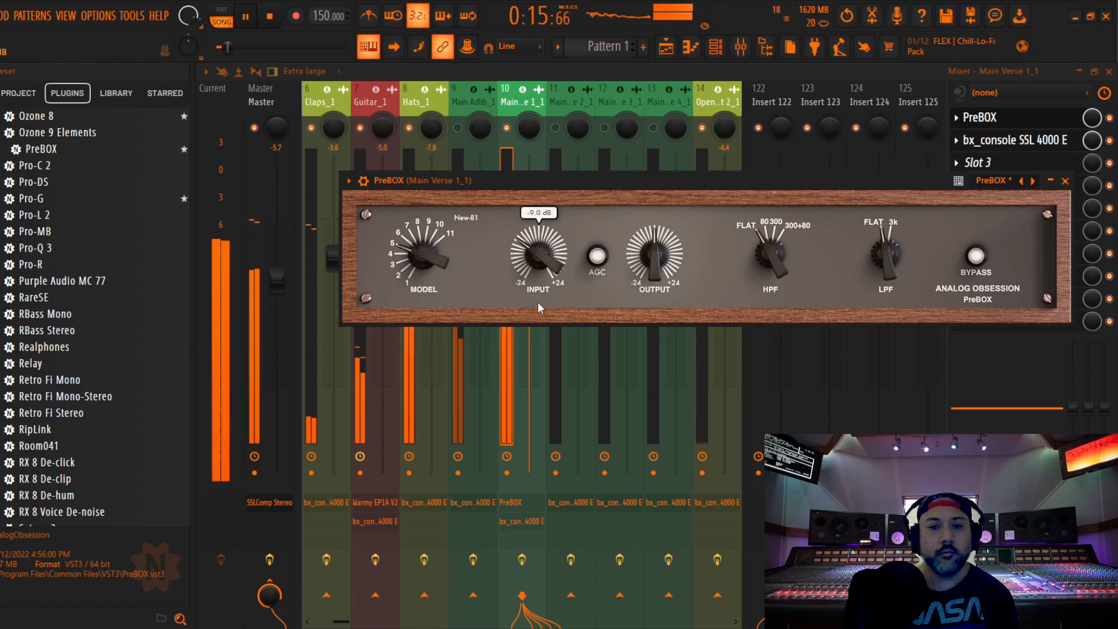
click(1064, 181)
On Main Verse 1_1's SSL channel strip, raise the compressor ratio and set the threshold to -11.0 dB during playback
click(1015, 139)
drag(573, 248, 601, 136)
key(space)
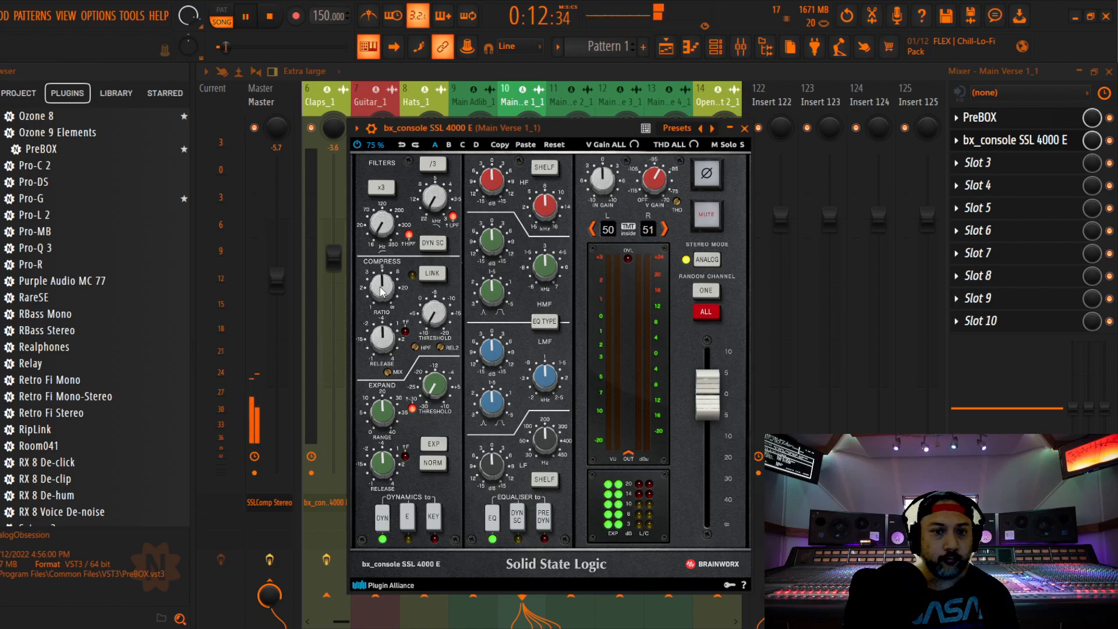
drag(380, 289, 381, 276)
drag(435, 323, 435, 315)
scroll(437, 316, up, 16)
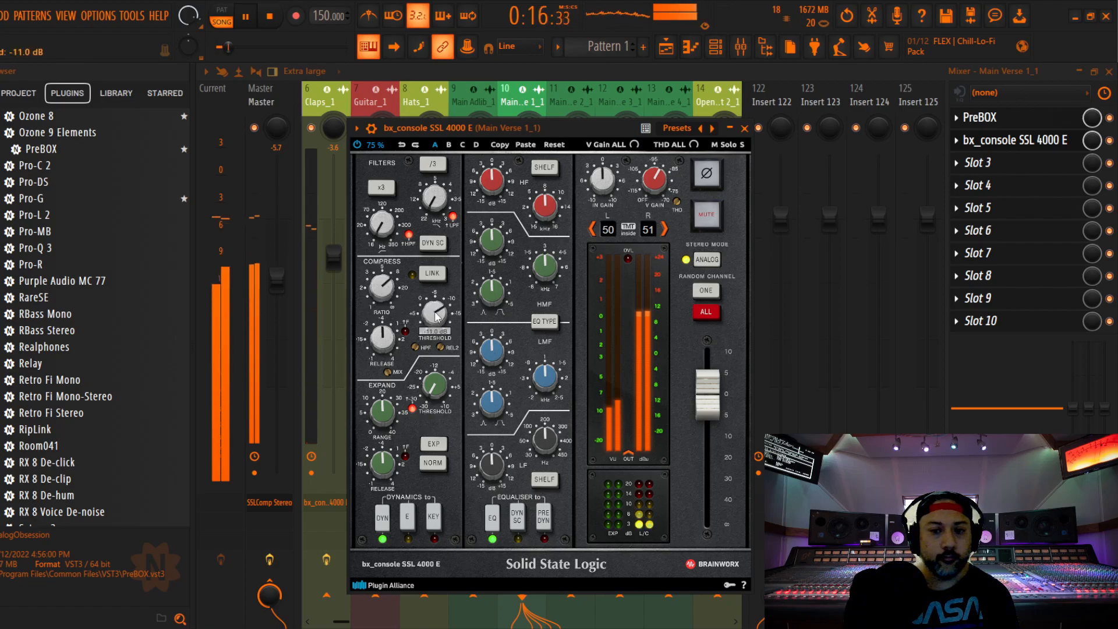
Place the channel strip's EQ before the dynamics and set the HF gain to -3.0 dB
click(548, 513)
scroll(492, 185, down, 7)
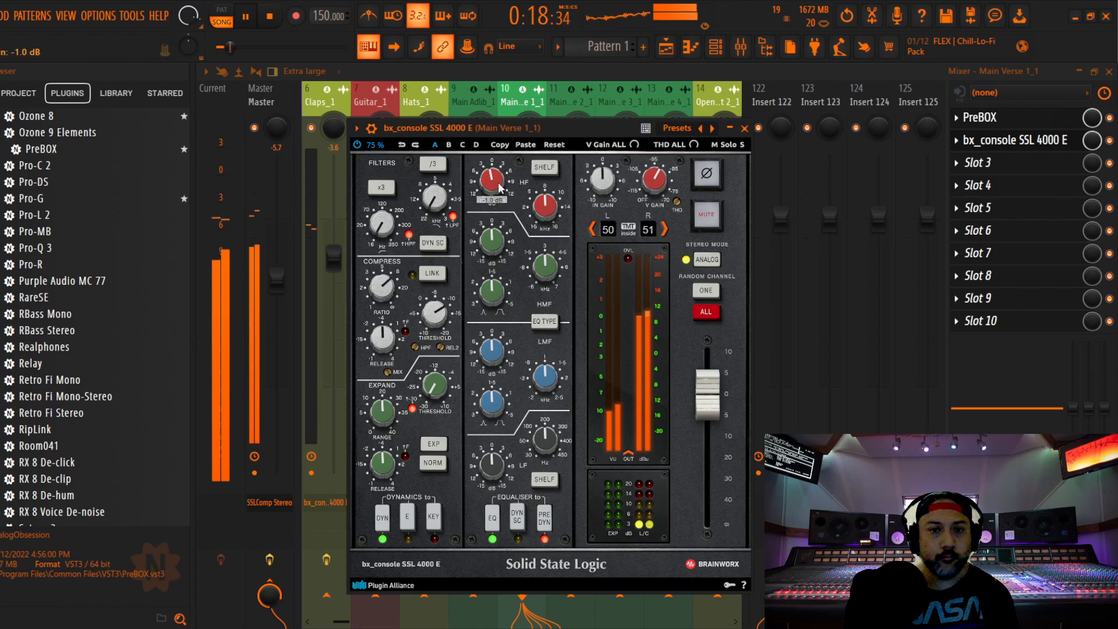
scroll(492, 185, up, 2)
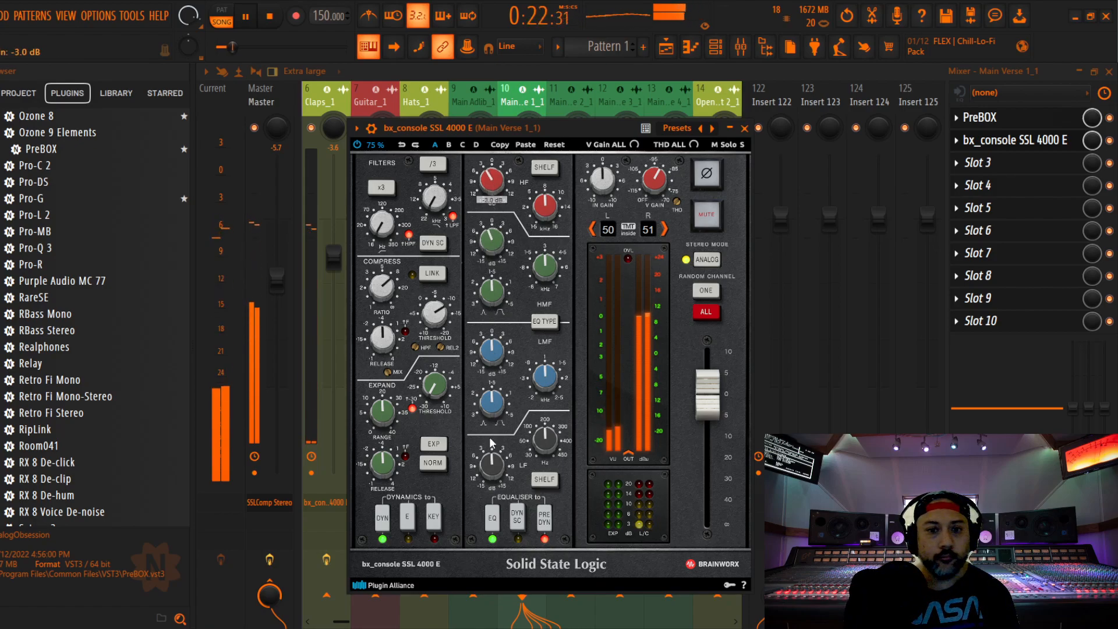
Slightly boost the LMF gain and cut the LF gain, then close the channel strip and stop playback
scroll(492, 350, up, 6)
scroll(496, 360, down, 4)
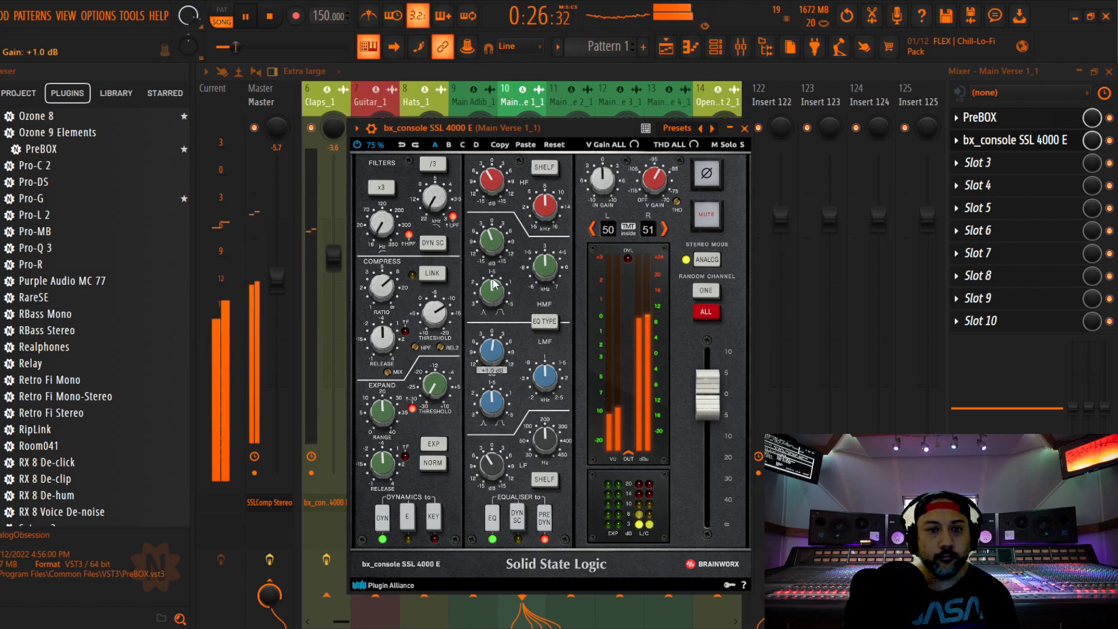
click(744, 129)
key(space)
Find DPR-402 Stereo in the plugin list and insert it after the channel strip on Main Verse 1_1
scroll(108, 248, up, 10)
scroll(108, 248, up, 5)
scroll(109, 261, down, 7)
drag(83, 286, 966, 192)
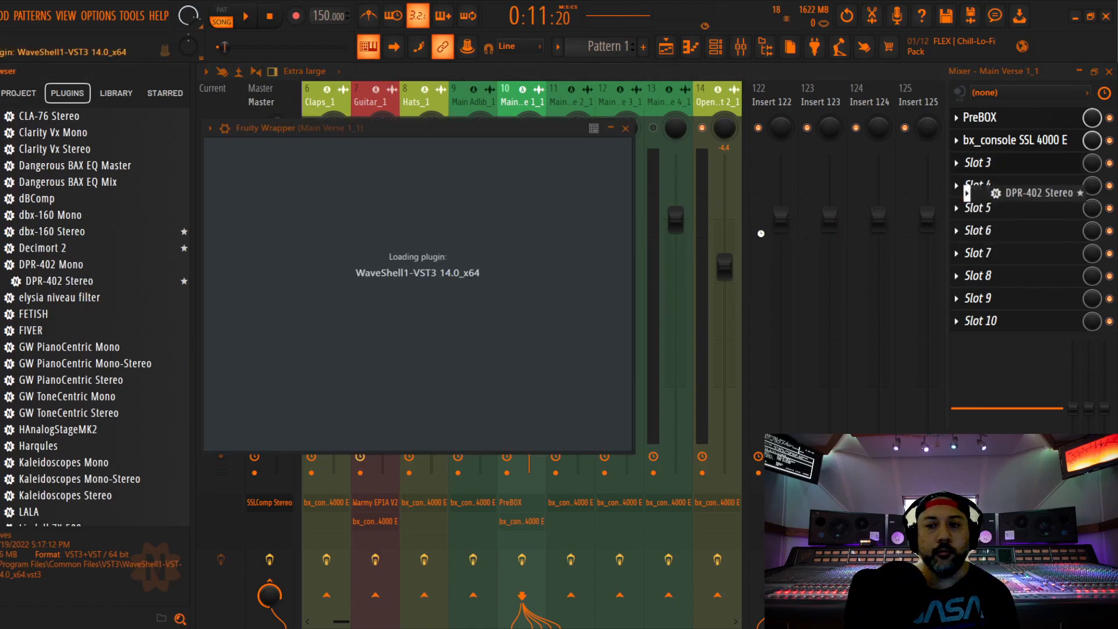
Set the DPR-402 frequency to about 4 kHz and the de-ess amount to 1.4 during playback, then close it
drag(361, 227, 361, 216)
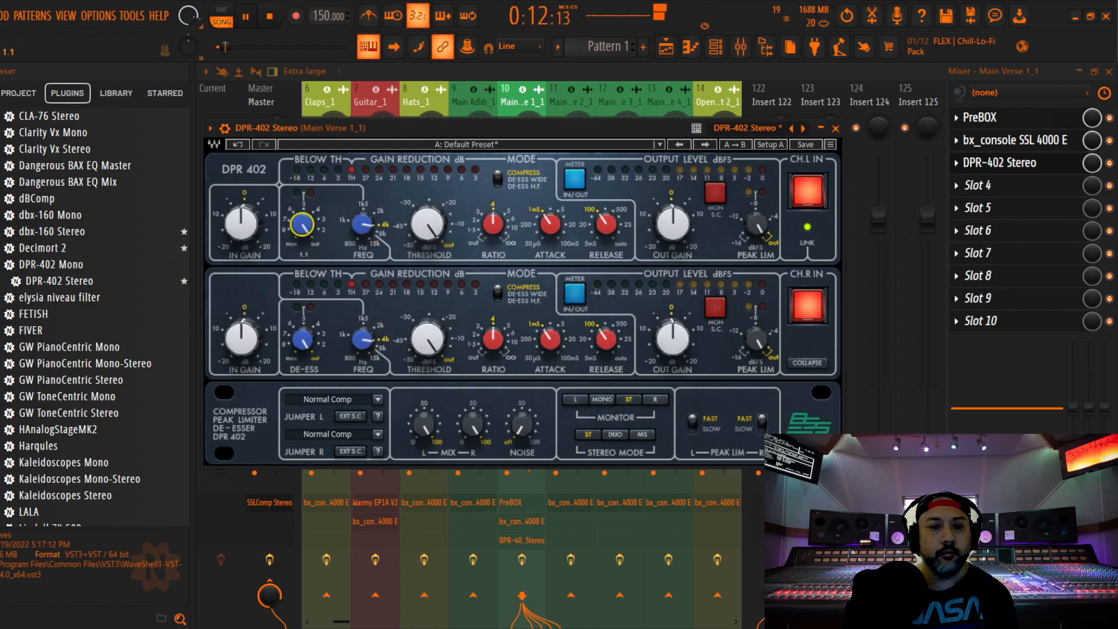
drag(301, 224, 302, 223)
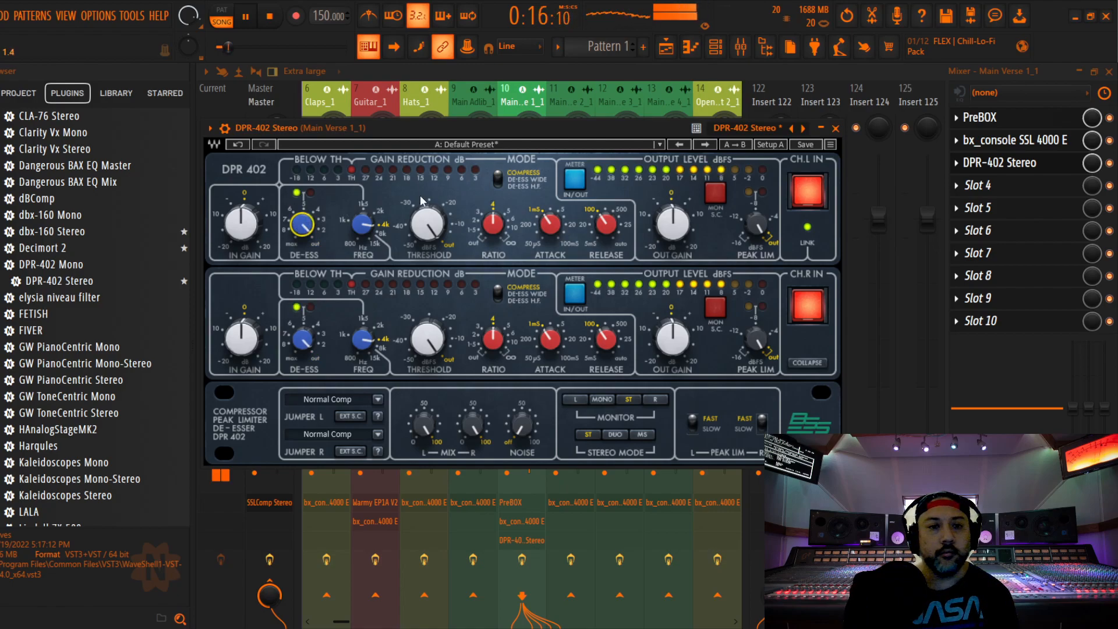
click(838, 129)
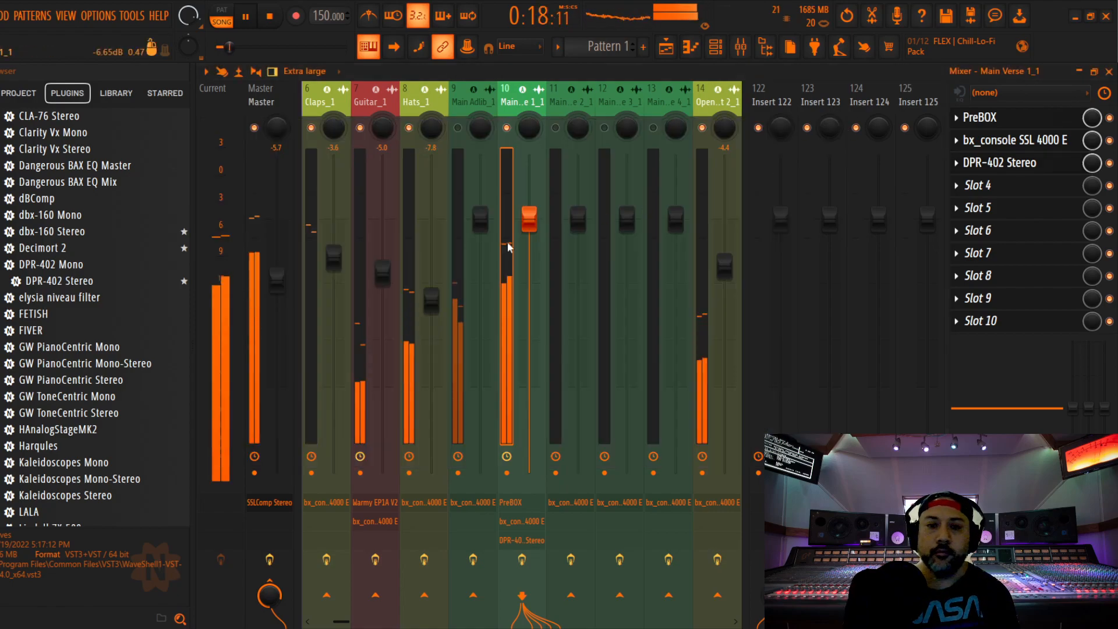
Lower Main Verse 1_1's mixer fader to -1.4 dB and save the project
drag(528, 340, 529, 233)
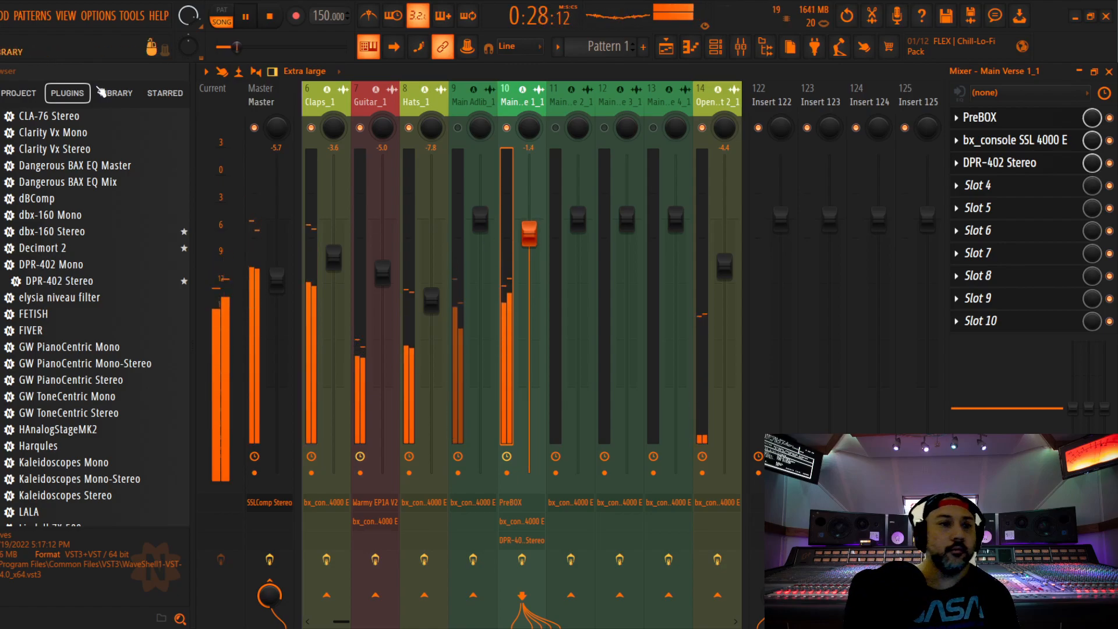
click(0, 15)
click(0, 81)
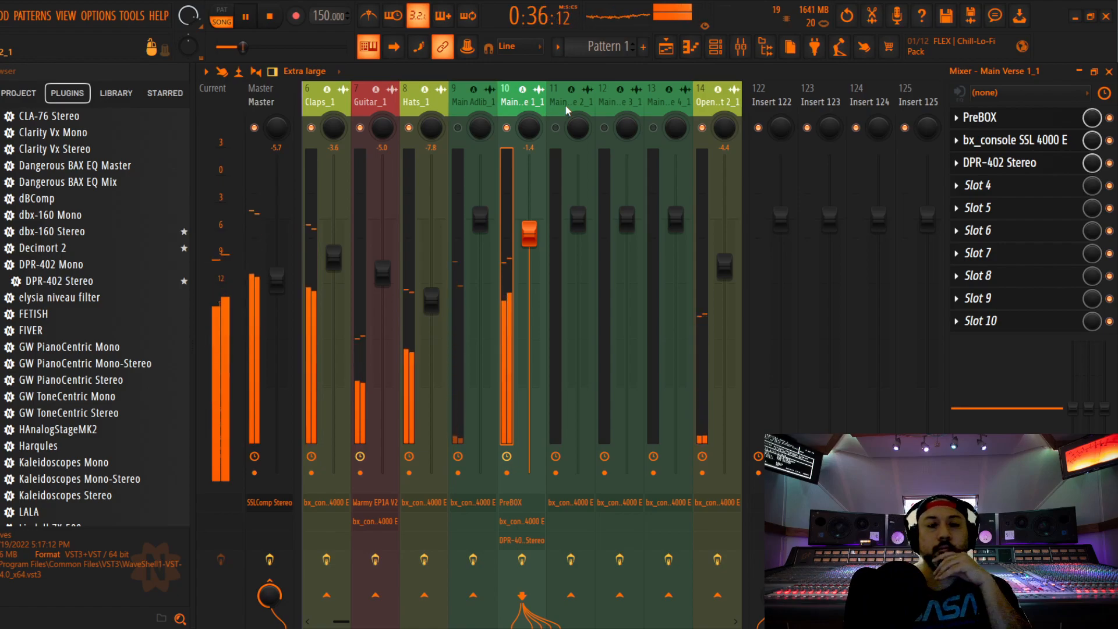
Restart playback in the playlist from about bar 25, where Main Verse 2_1 begins
key(F5)
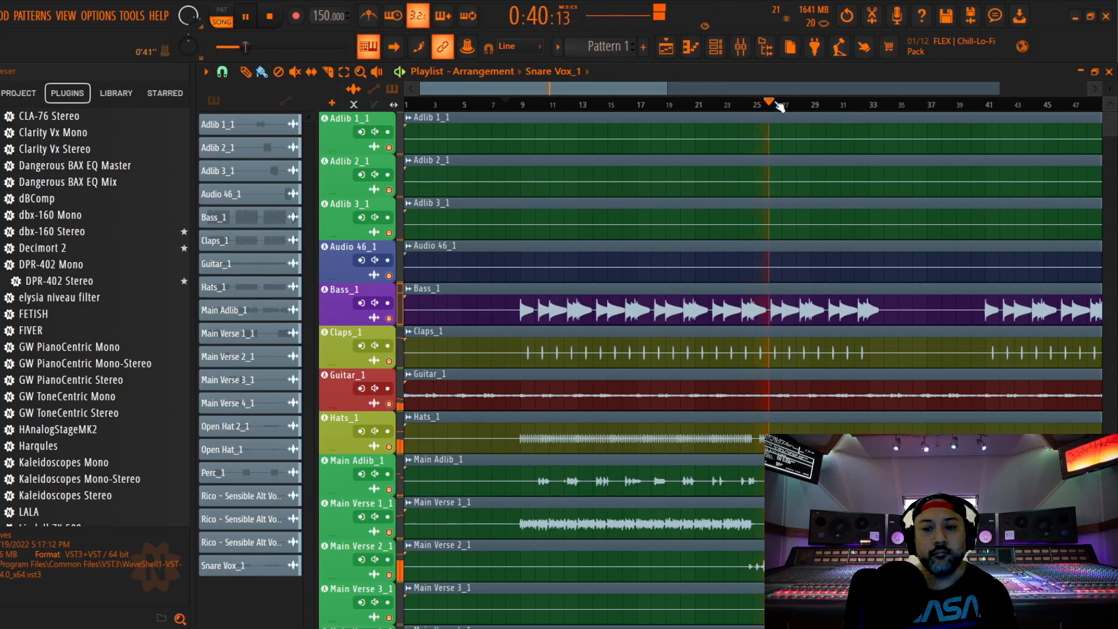
key(space)
click(757, 105)
key(space)
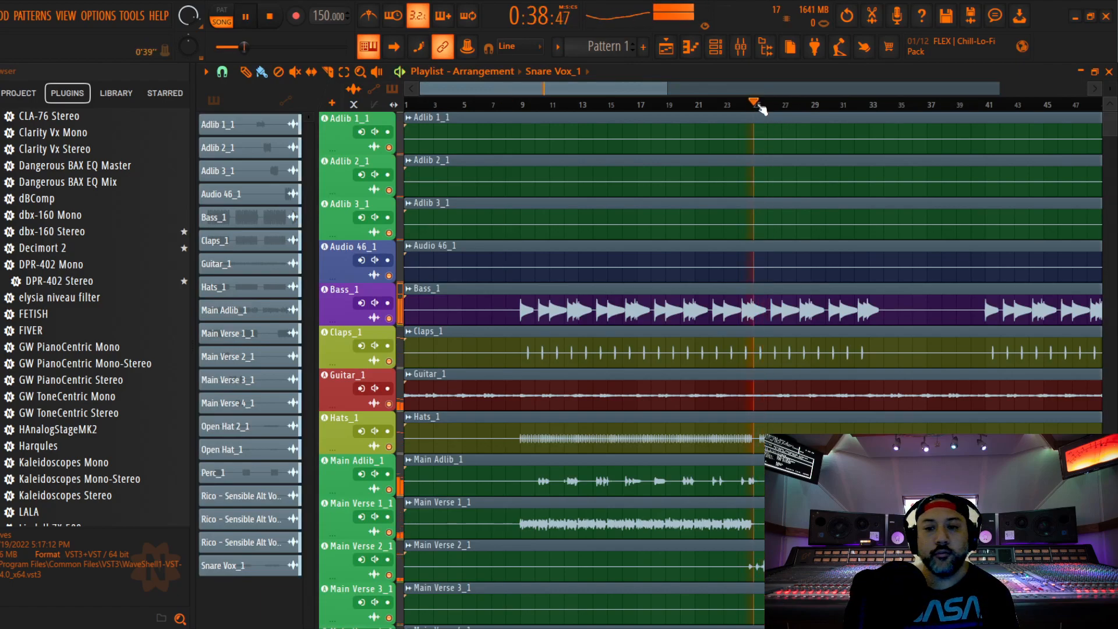
Enable the Main Verse 2_1 mixer track, audition it and stop playback
click(740, 47)
click(560, 134)
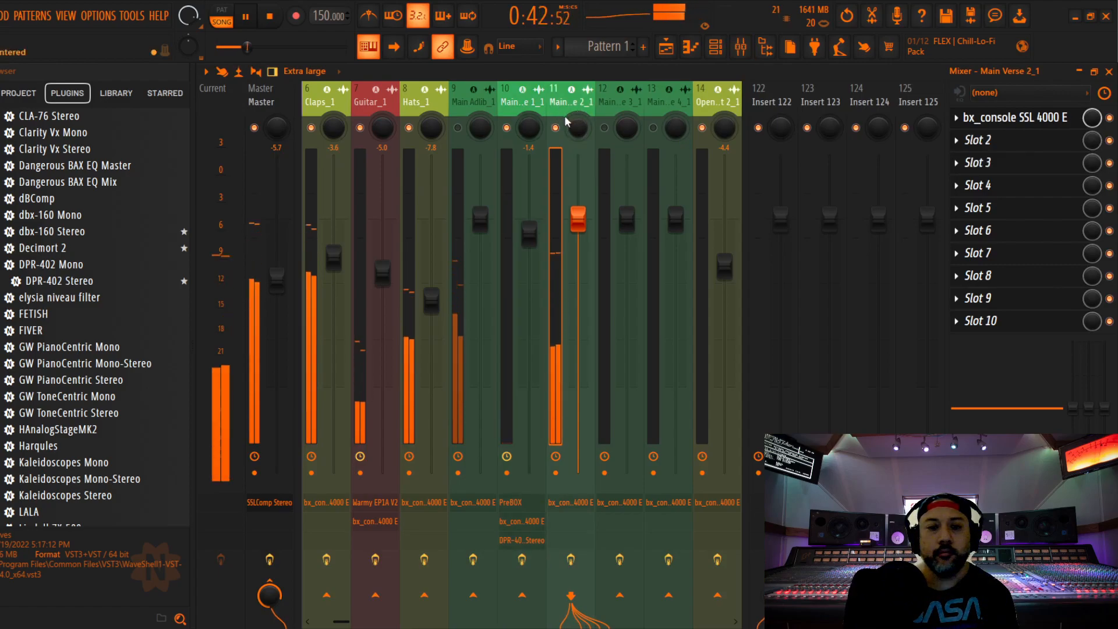
key(space)
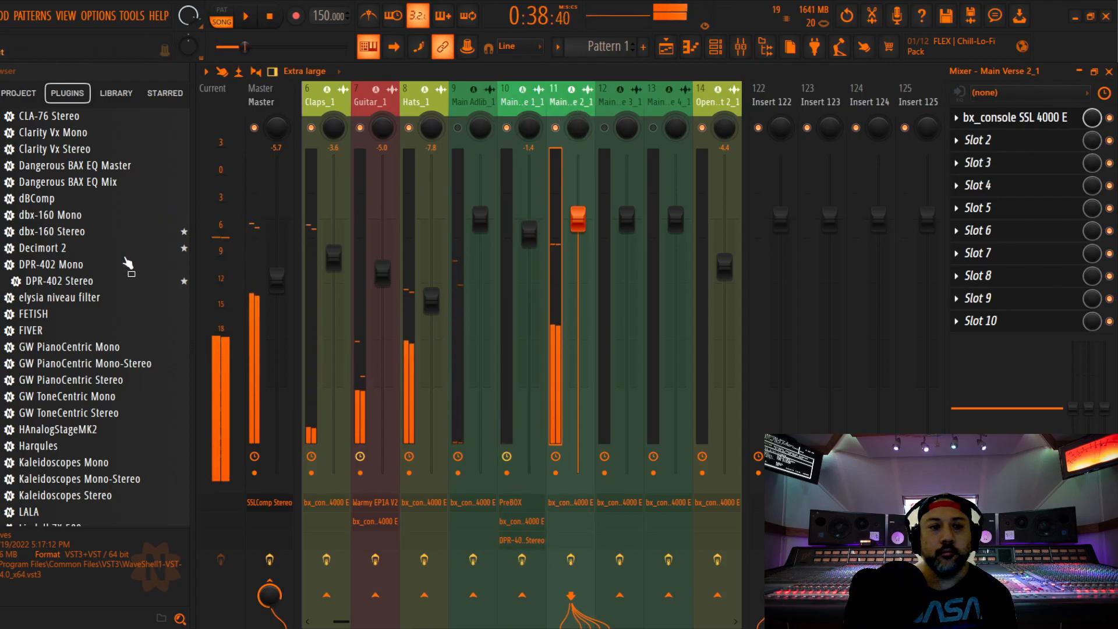
Insert DPR-402 Stereo on Main Verse 2_1, set its de-esser frequency to 3.98 kHz and close it
drag(53, 287, 991, 140)
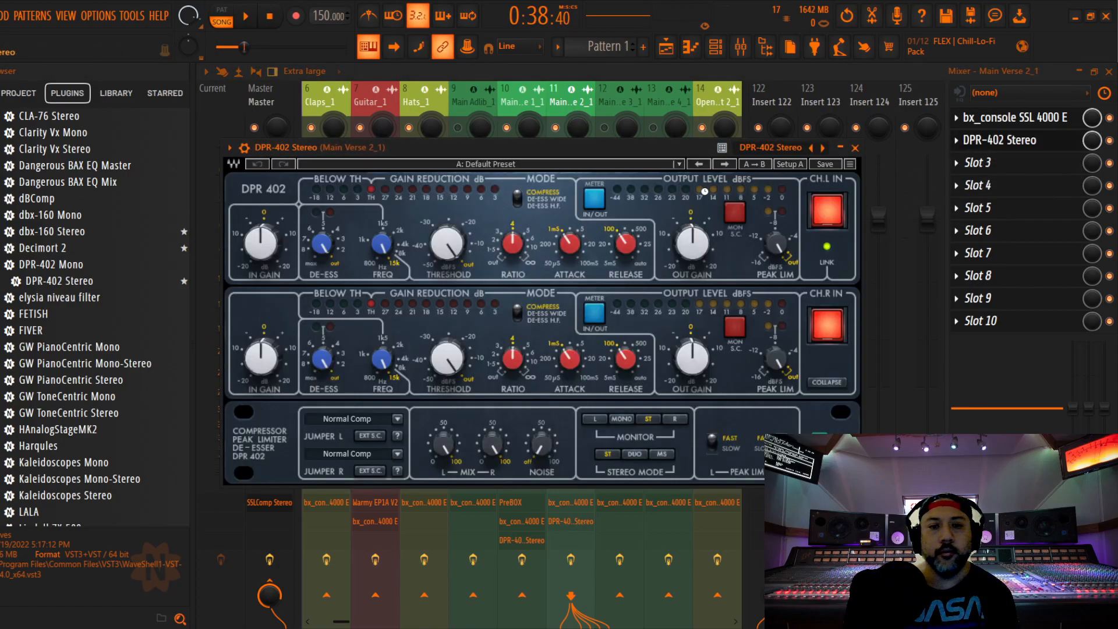
drag(382, 248, 382, 245)
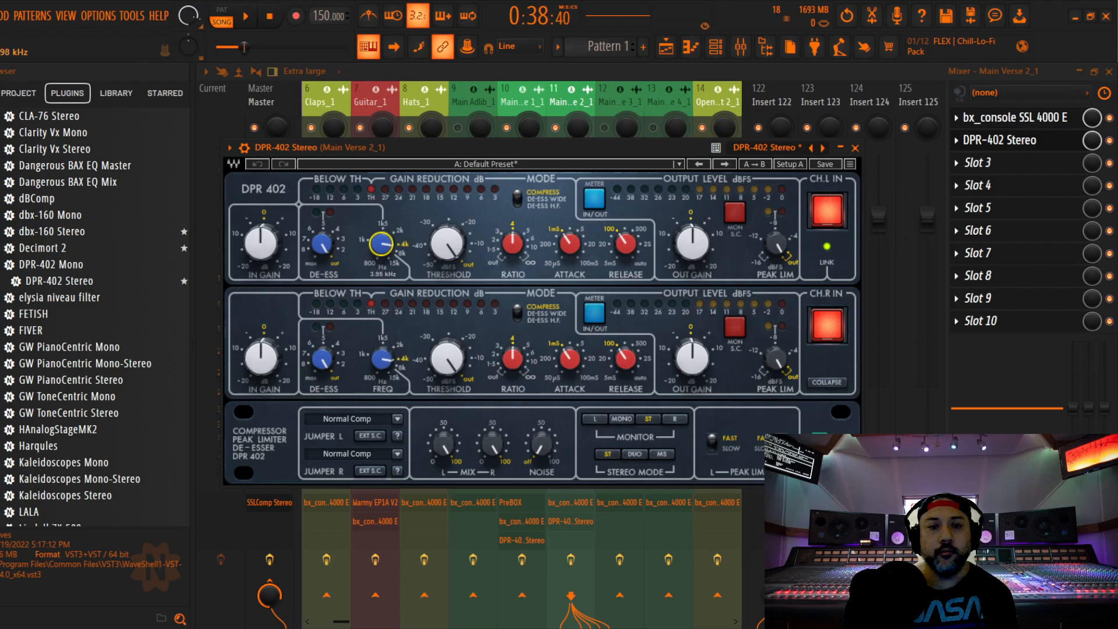
click(853, 148)
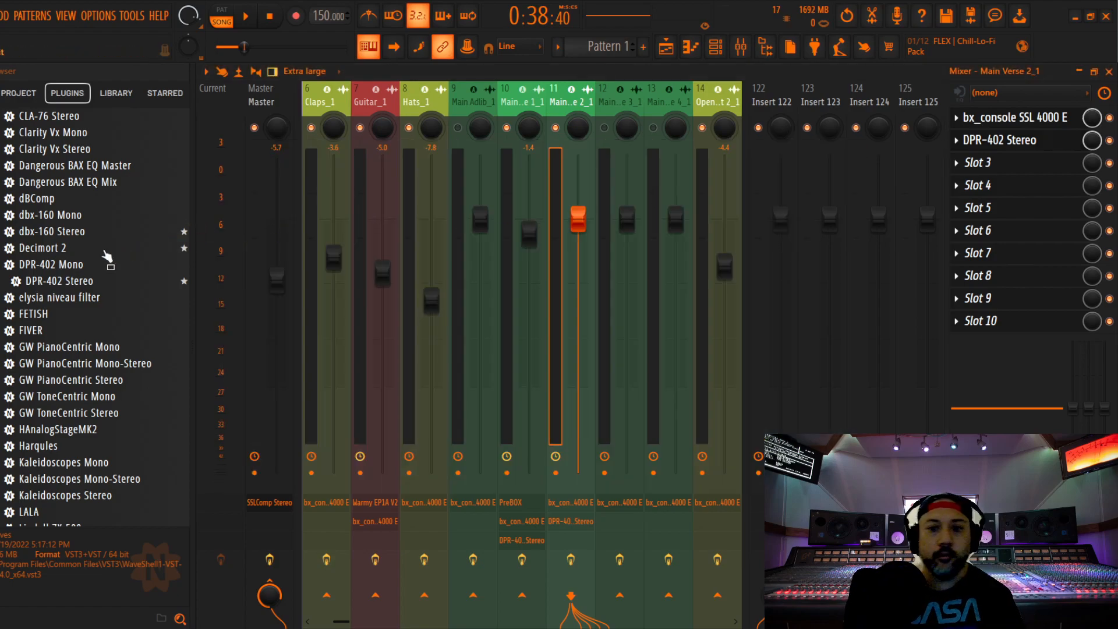
Insert PreBOX as the first effect on Main Verse 2_1 with its model set to New-81
scroll(105, 256, down, 20)
scroll(100, 256, down, 6)
scroll(96, 255, up, 6)
scroll(92, 255, up, 2)
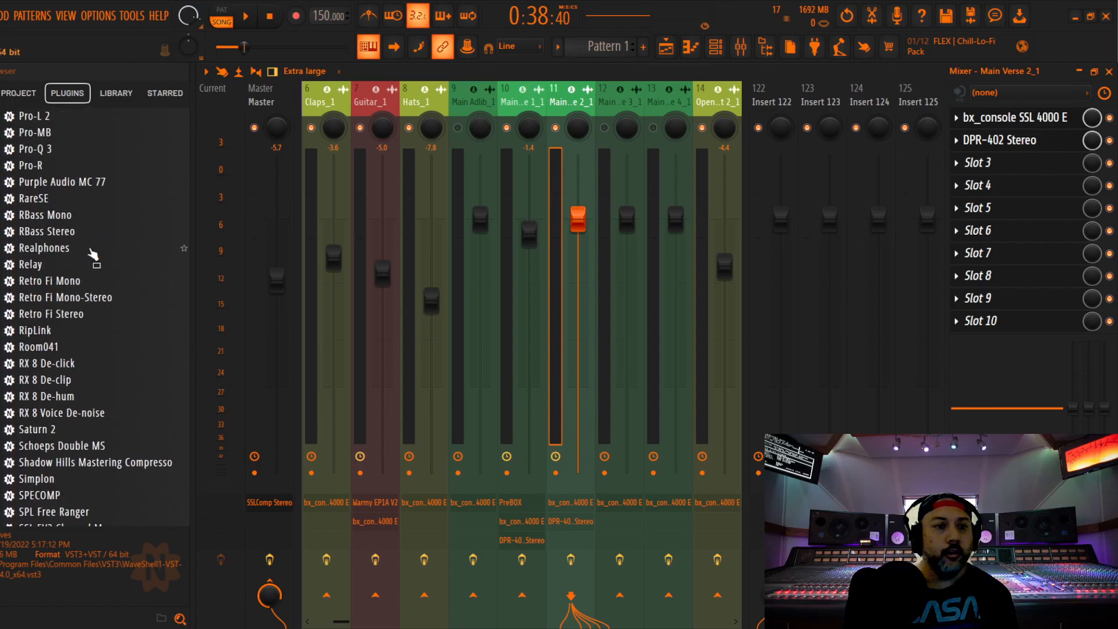
scroll(81, 244, up, 4)
drag(44, 252, 964, 134)
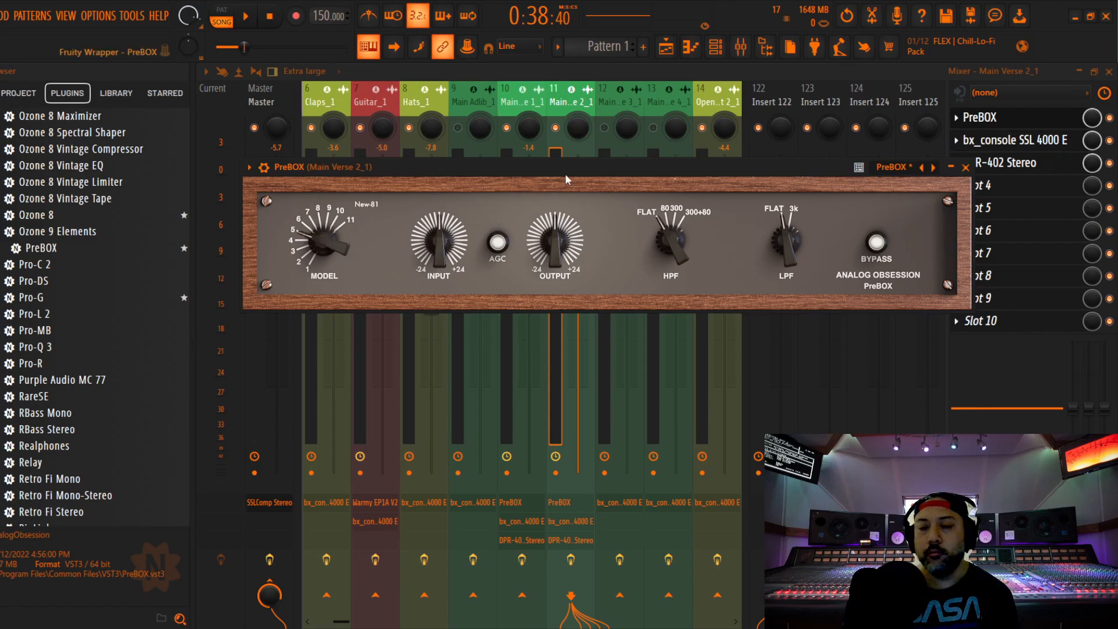
drag(609, 163, 652, 125)
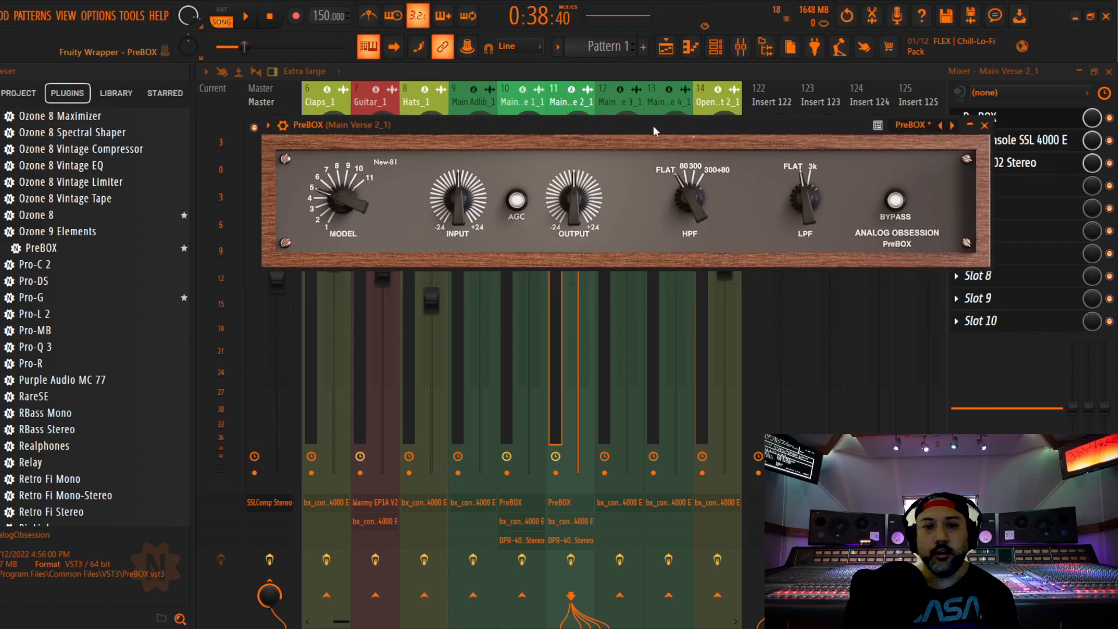
Lower PreBOX's input level on Main Verse 2_1 during playback and close the plugin
key(space)
mouse_move(463, 181)
drag(460, 177, 465, 263)
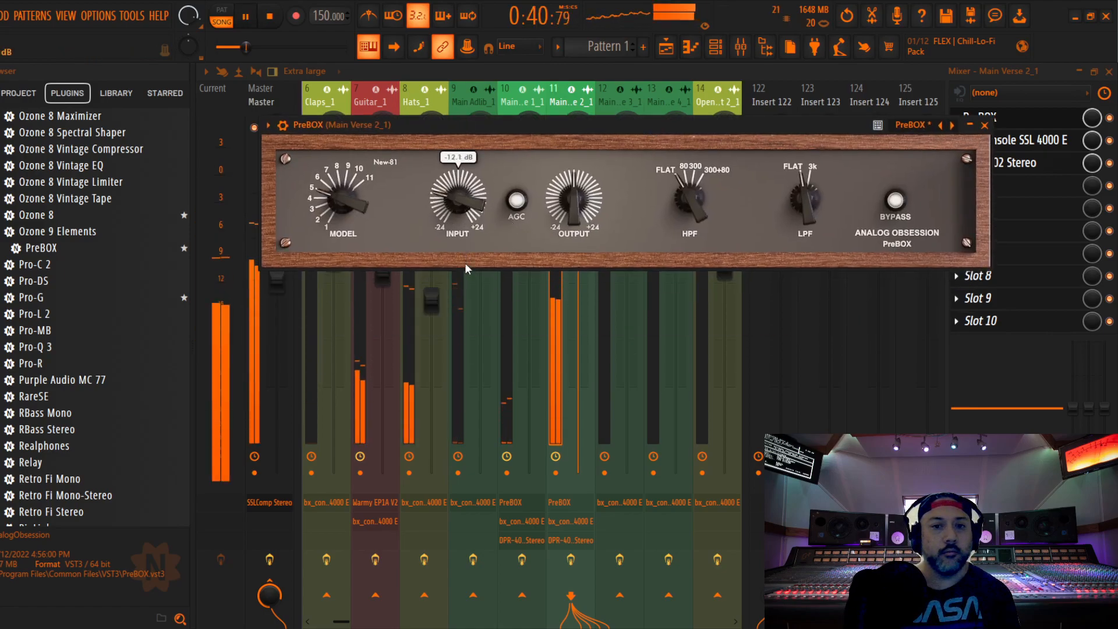
click(984, 125)
Raise the compressor ratio on Main Verse 2_1's SSL 4000 E strip and set its threshold to -9.0 dB while auditioning
click(997, 140)
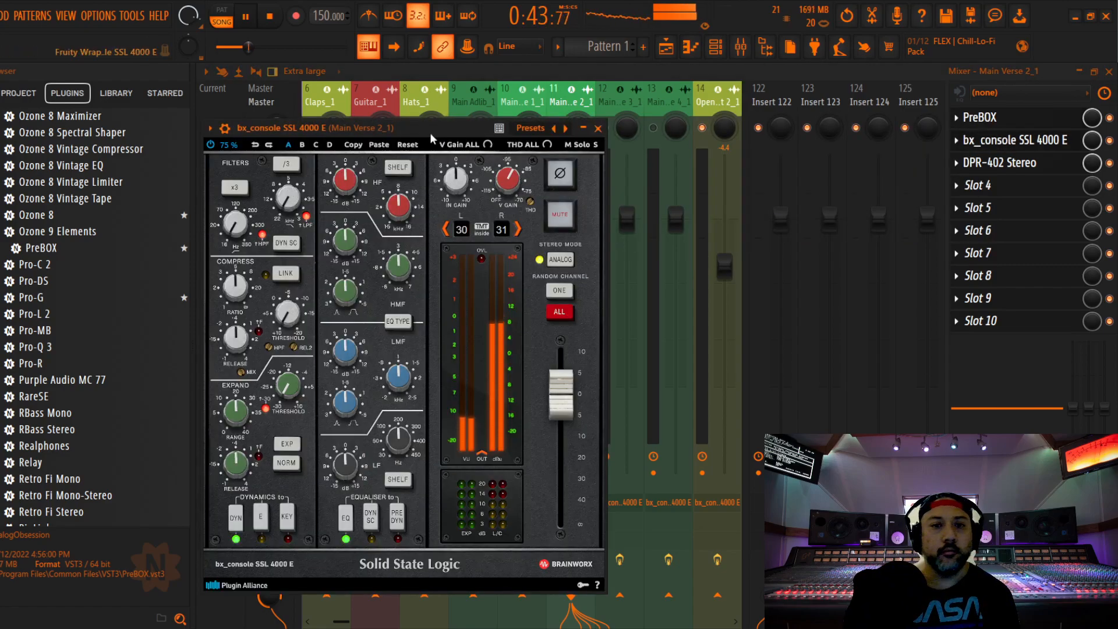
drag(429, 133, 557, 99)
mouse_move(361, 253)
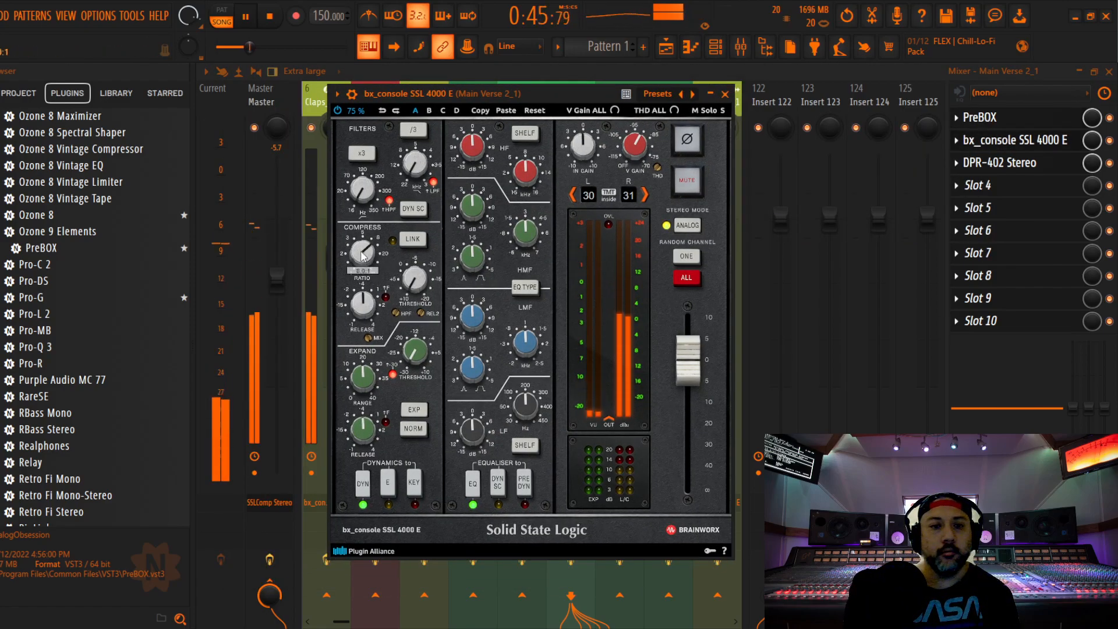
key(space)
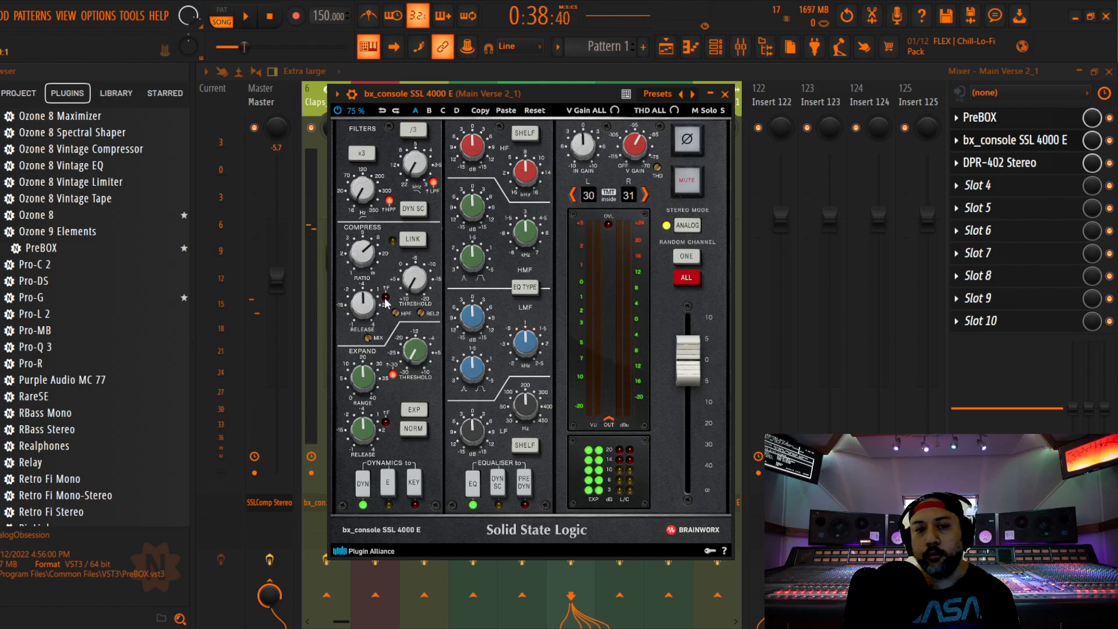
key(space)
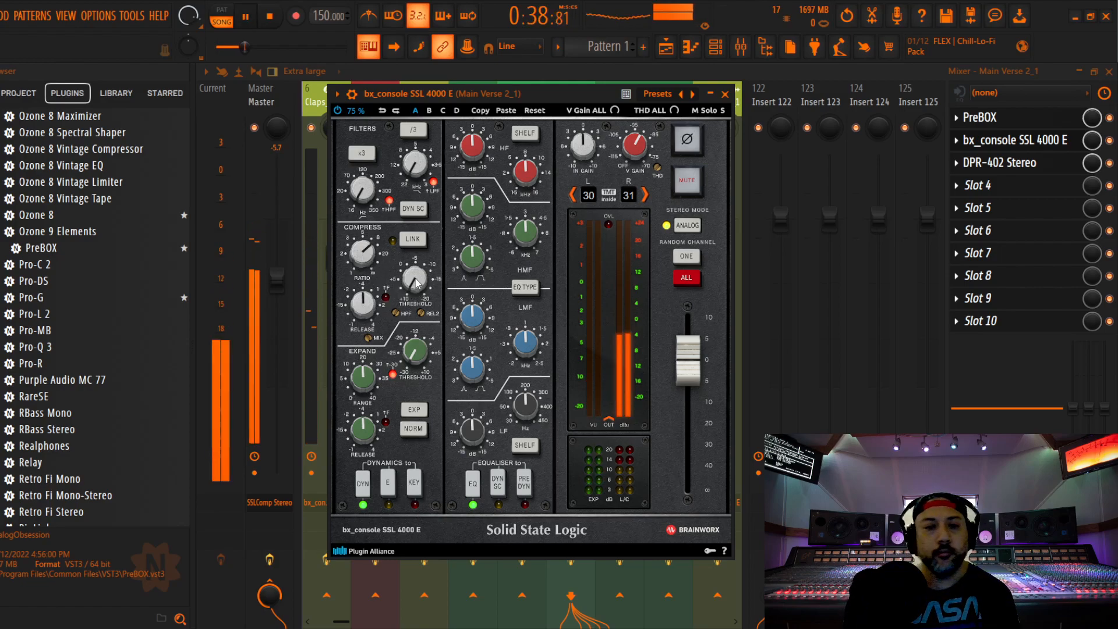
mouse_move(416, 282)
drag(415, 283, 496, 406)
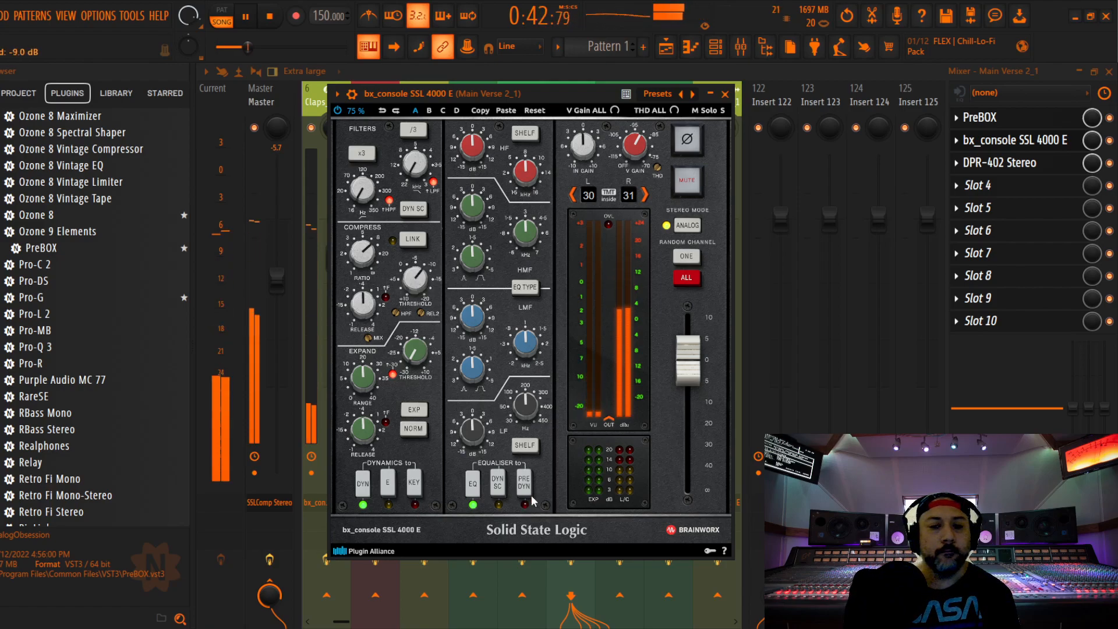
With Main Verse 2_1's equaliser switched pre-dynamics, cut the HF and LF gains, set LMF gain to +1.0 dB and close the strip
drag(473, 148, 470, 220)
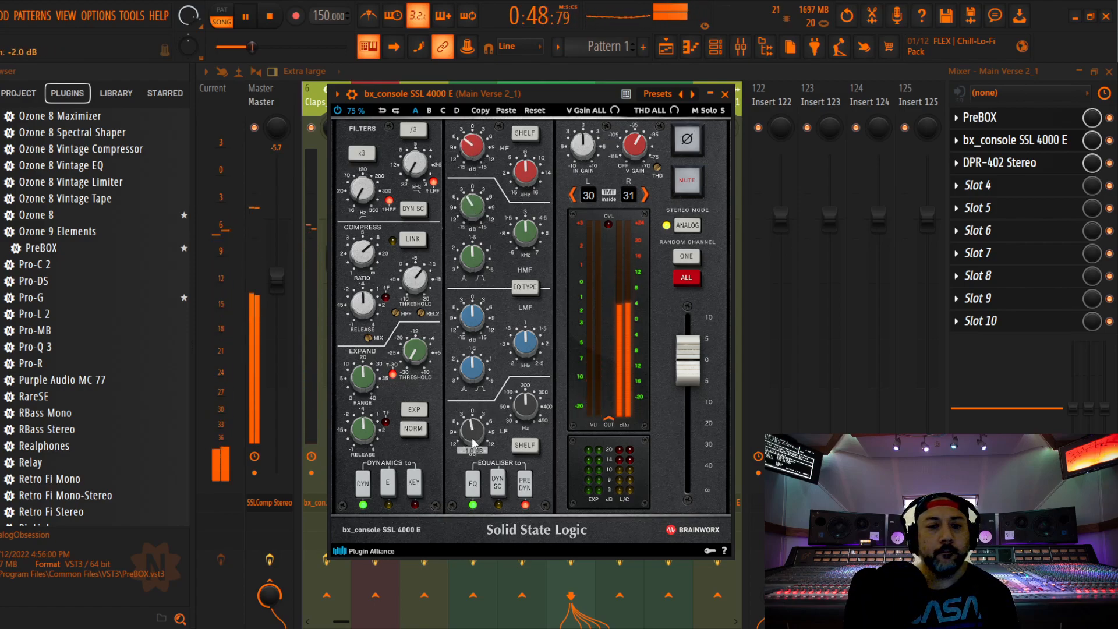
drag(473, 319, 475, 315)
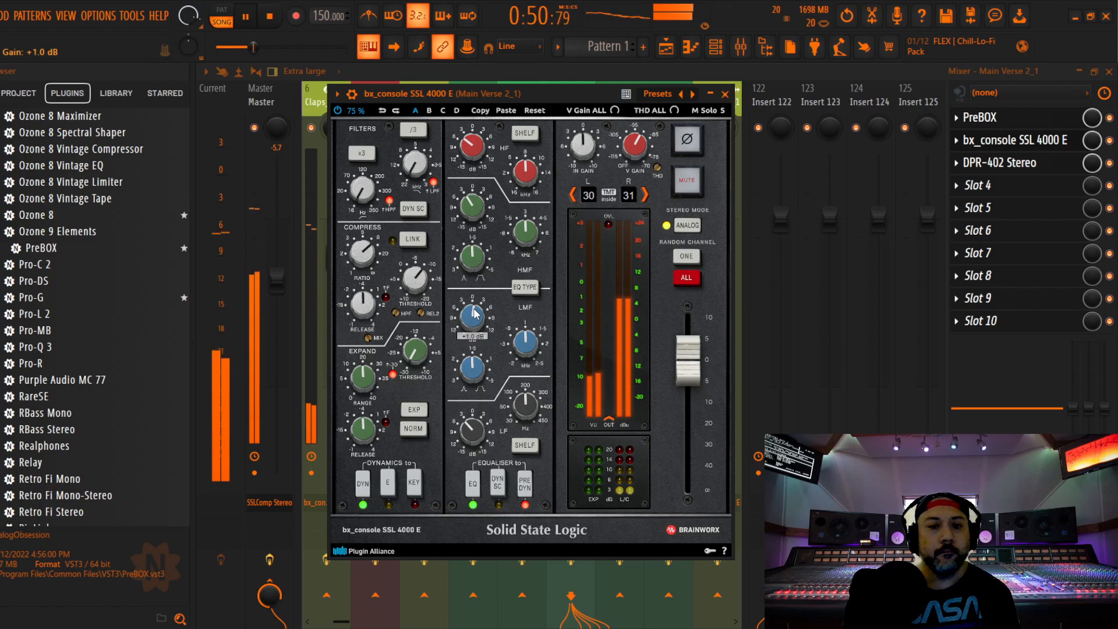
key(space)
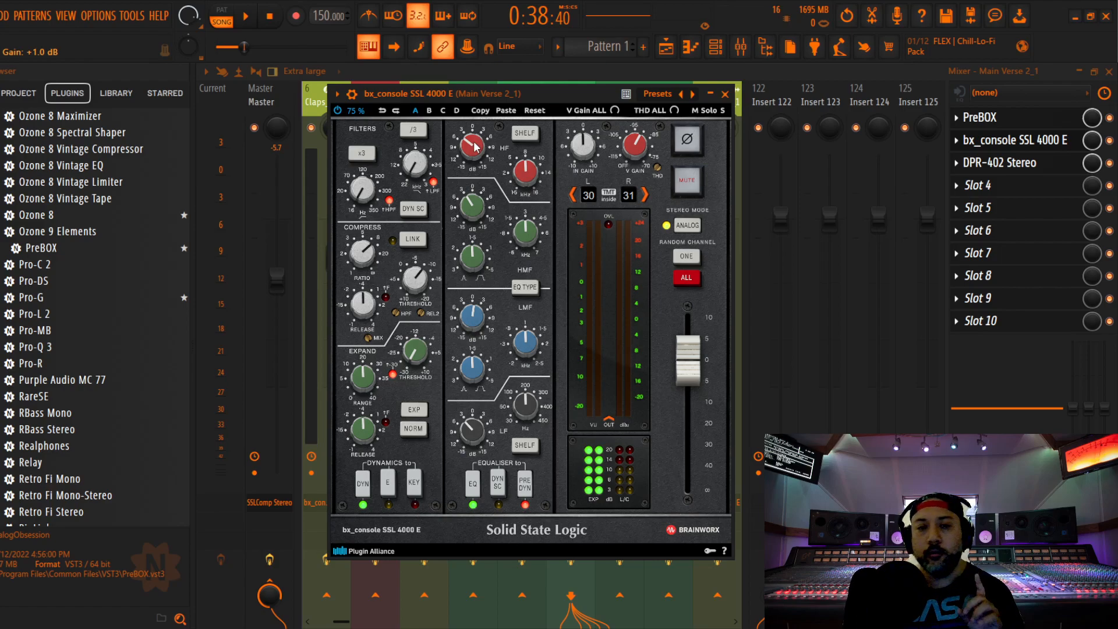
click(726, 94)
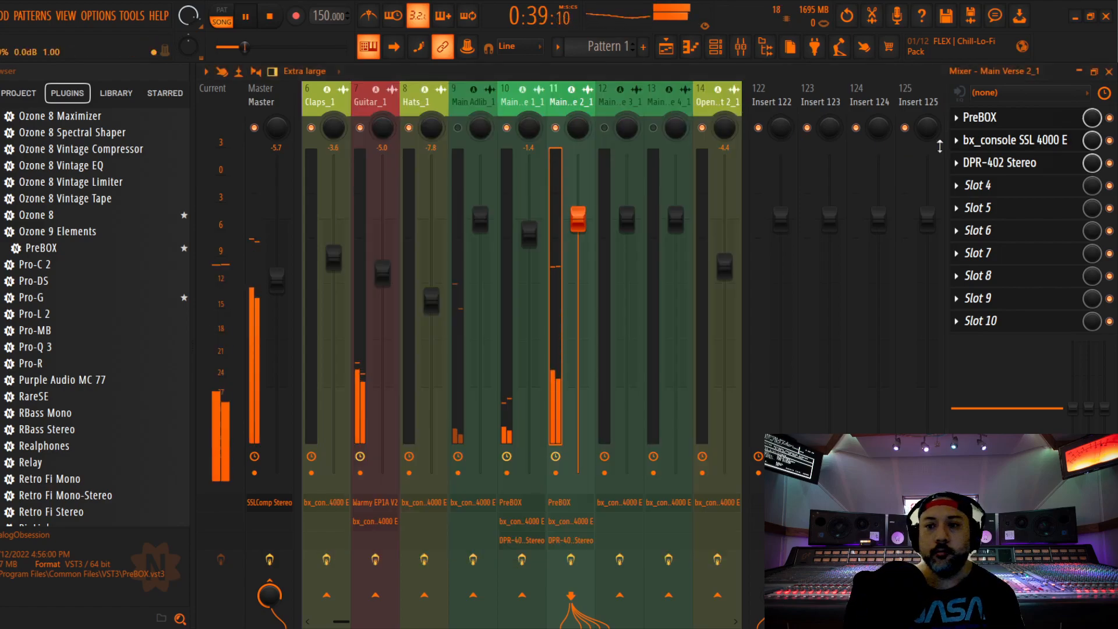
Set DPR-402's de-ess amount to 1.8 on Main Verse 2_1 and lower the track's fader to -1.1 dB
click(1015, 163)
click(322, 245)
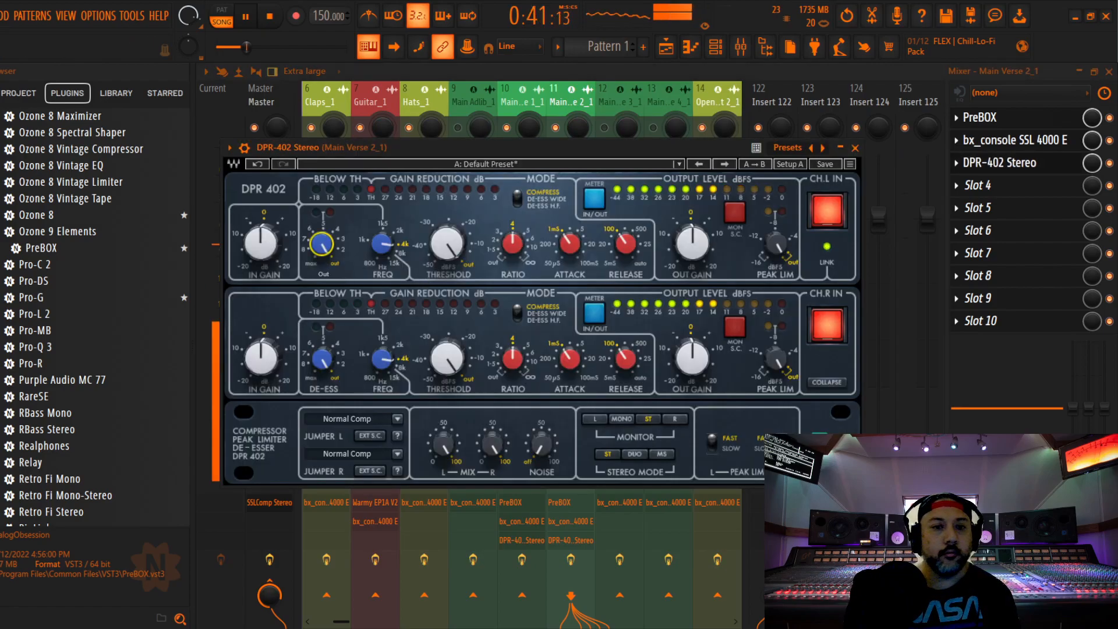
drag(321, 245, 321, 242)
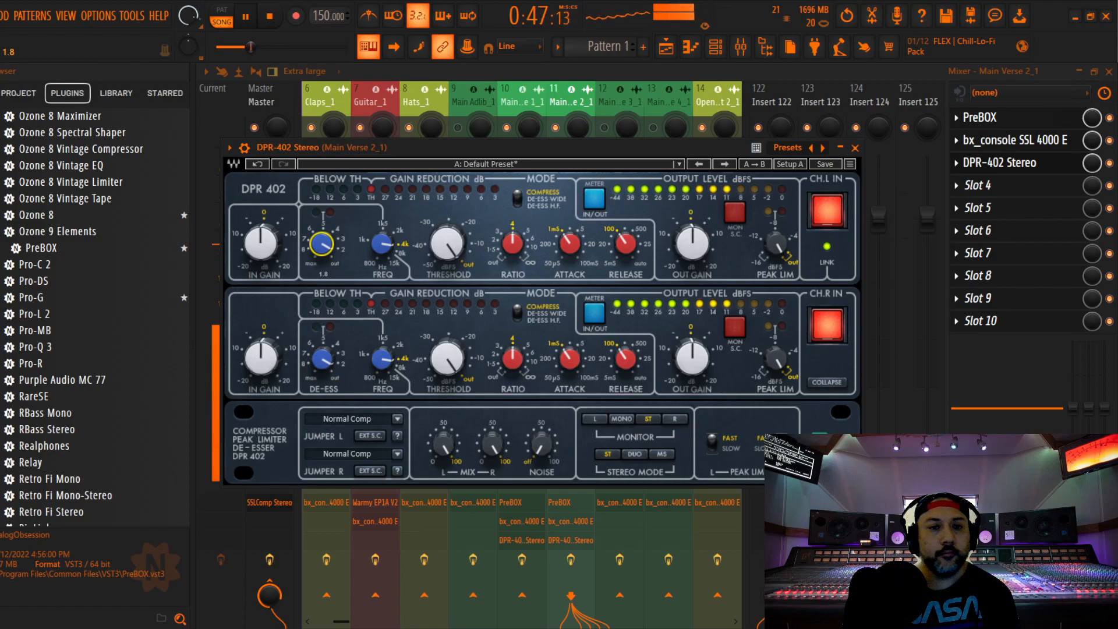
click(855, 148)
mouse_move(578, 227)
mouse_down()
mouse_move(578, 285)
mouse_move(578, 232)
mouse_up()
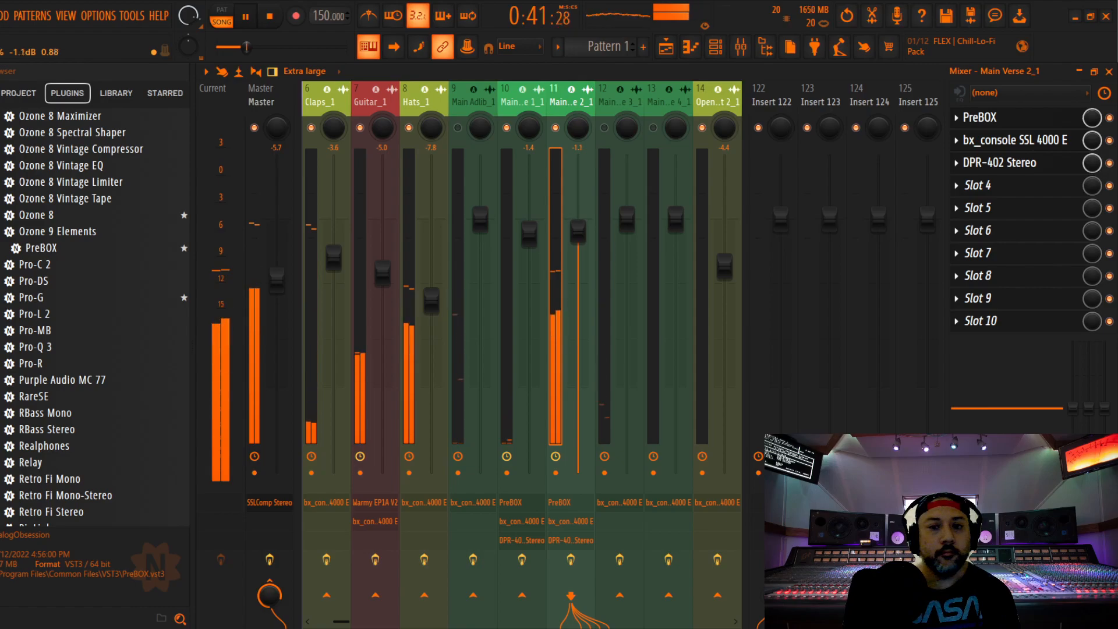
Place the stopped playhead at 0:51:20, where the Main Verse 3_1 clip begins, and enable the Main Verse 3_1 mixer track
click(620, 100)
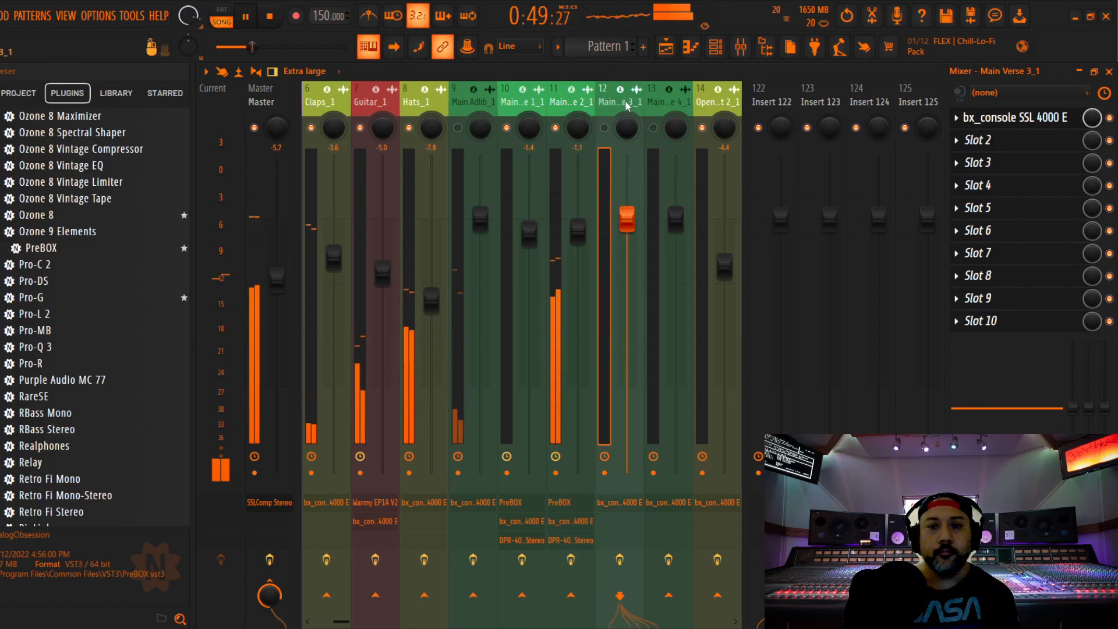
click(1109, 71)
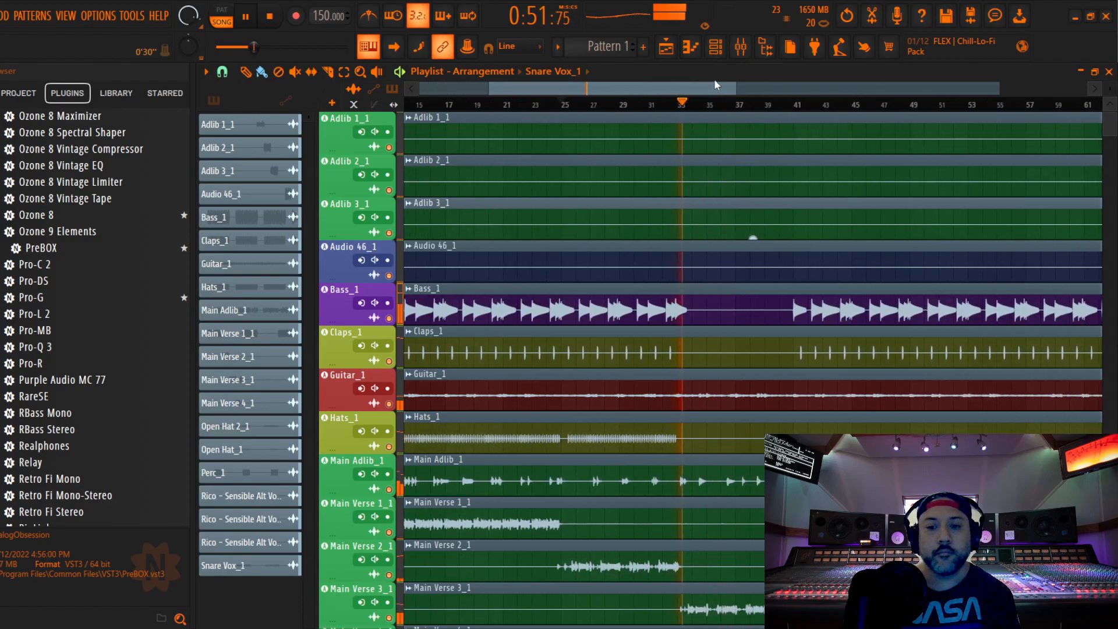
key(space)
click(678, 110)
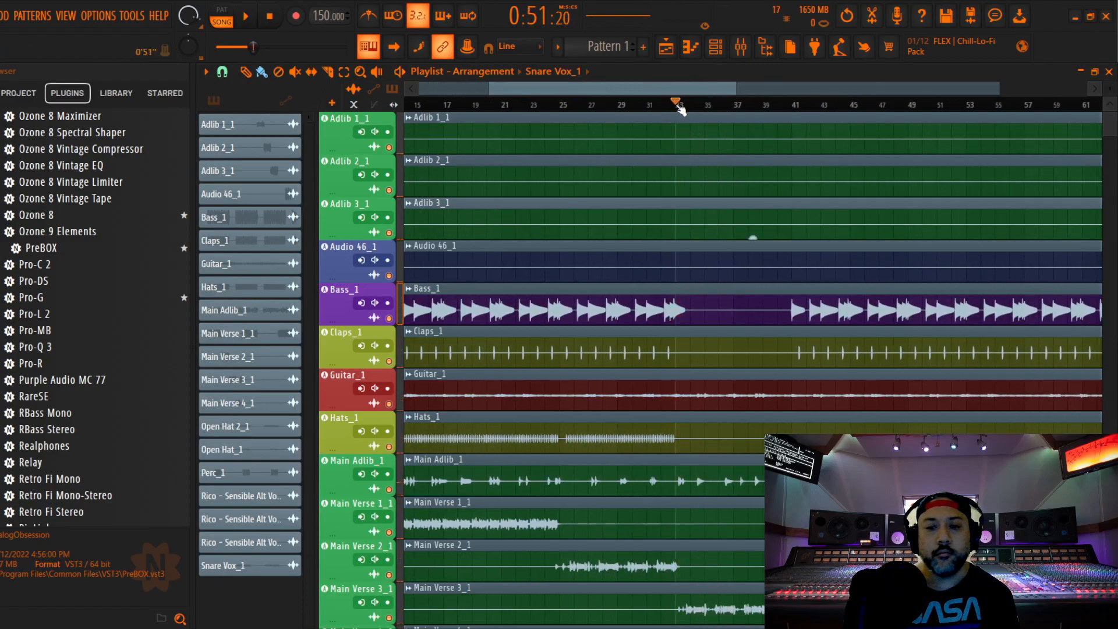
click(740, 46)
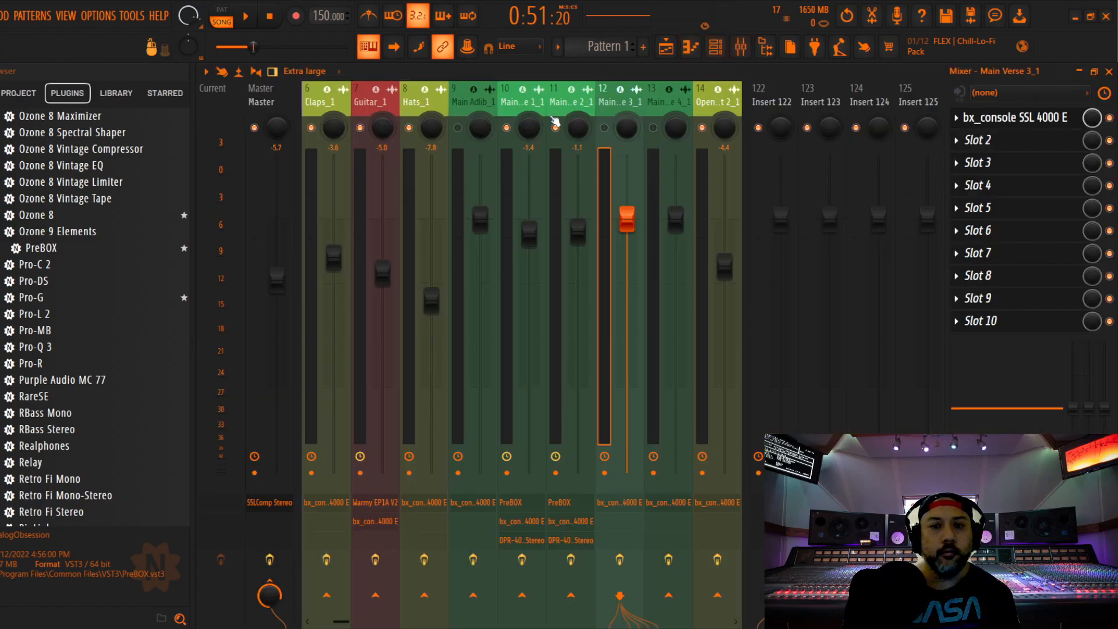
click(604, 128)
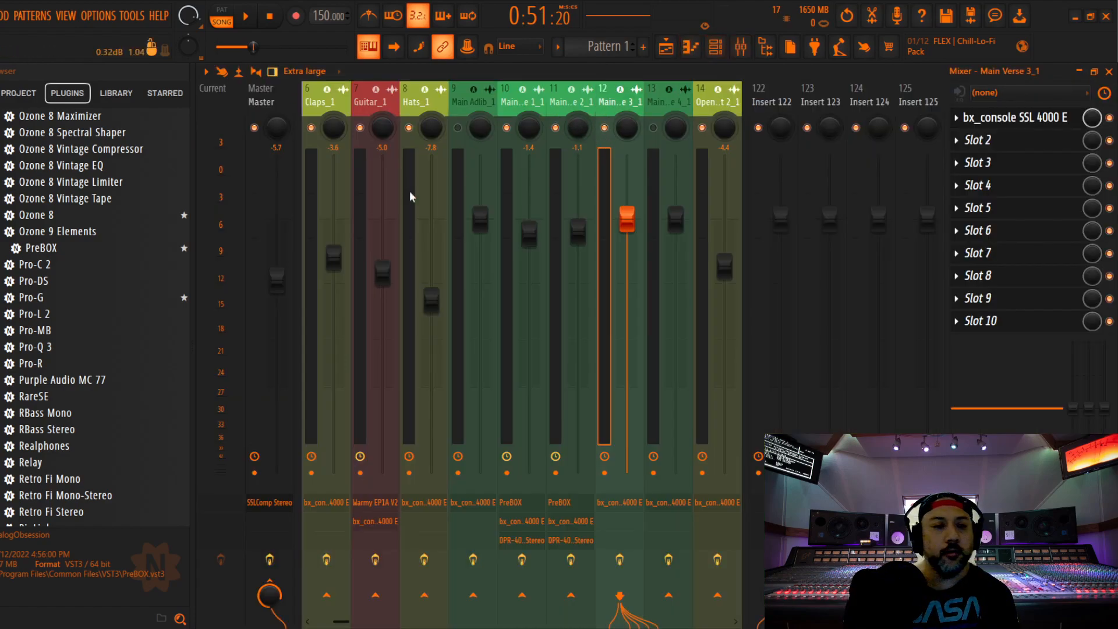
Insert PreBOX as the first effect on Main Verse 3_1 with its model set to New-81
drag(51, 249, 984, 125)
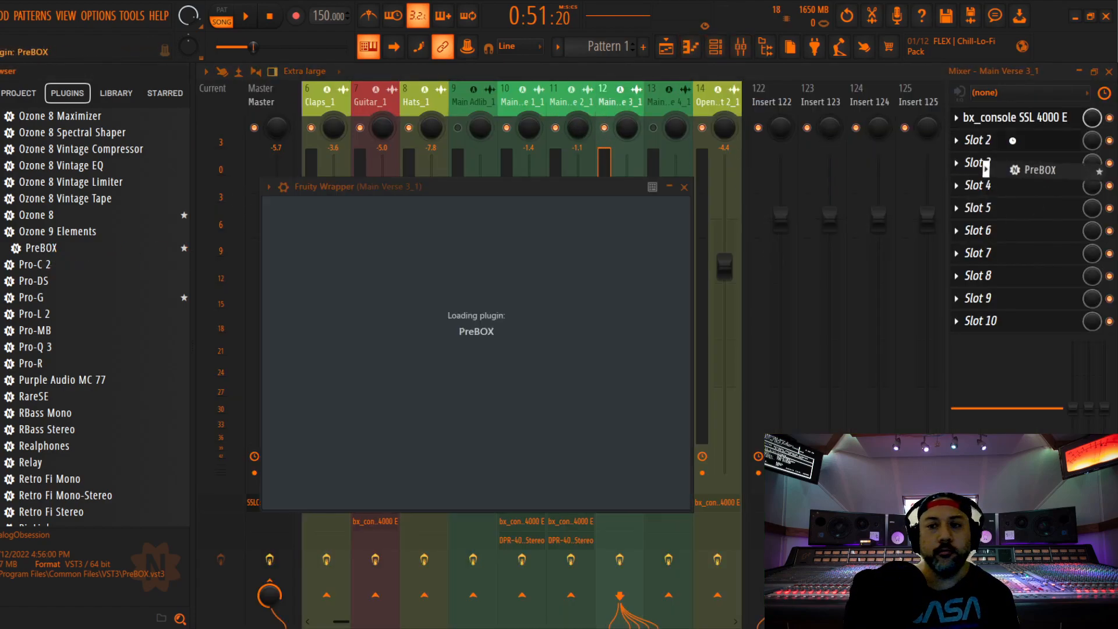
scroll(346, 257, up, 4)
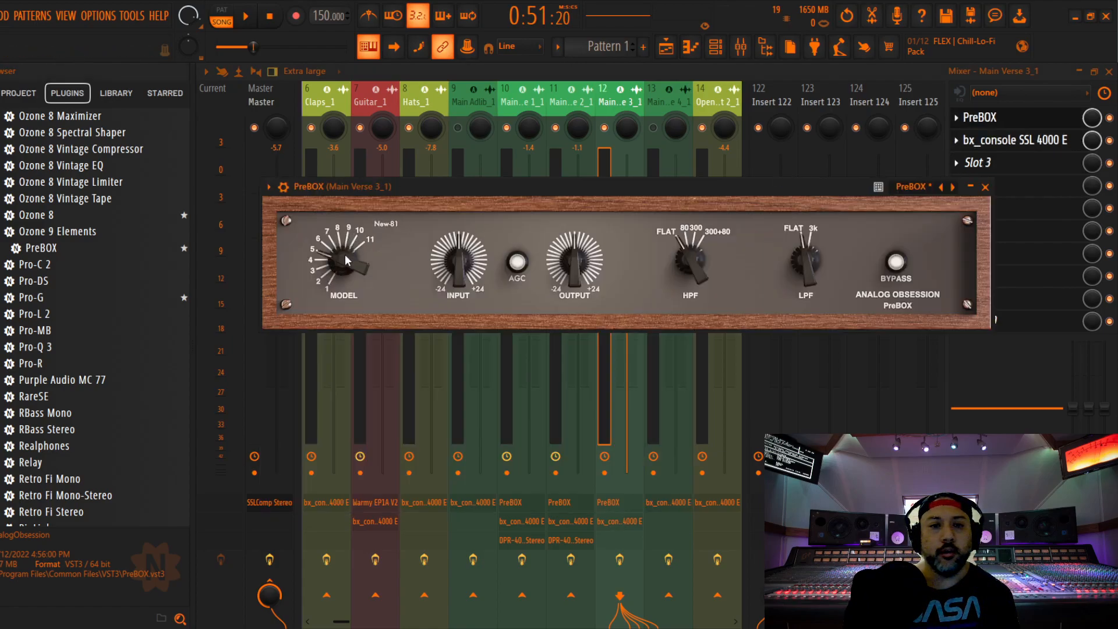
click(971, 187)
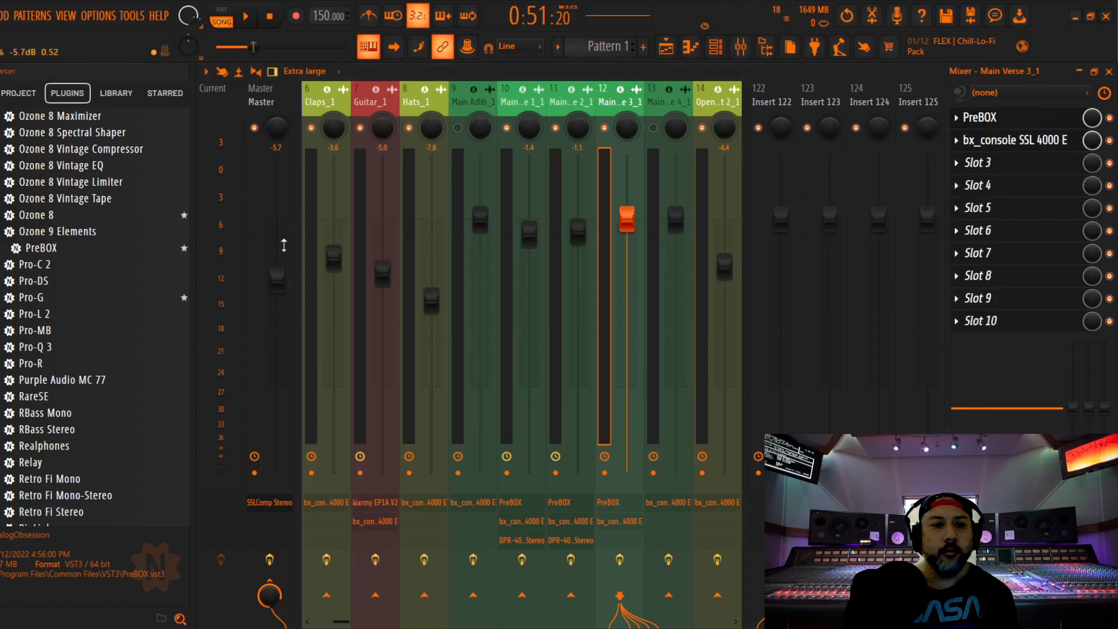
Insert DPR-402 Stereo as the third effect on Main Verse 3_1, raise its de-esser frequency to about 4 kHz and close it
scroll(82, 292, down, 1)
scroll(82, 291, up, 20)
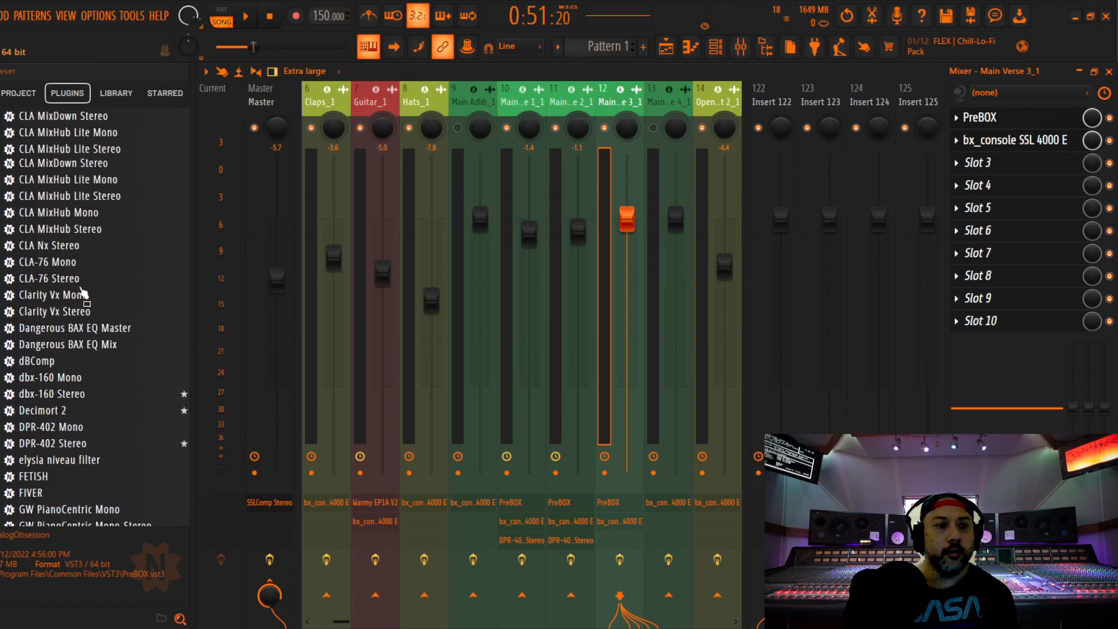
scroll(76, 291, down, 3)
drag(73, 280, 978, 163)
drag(576, 208, 605, 137)
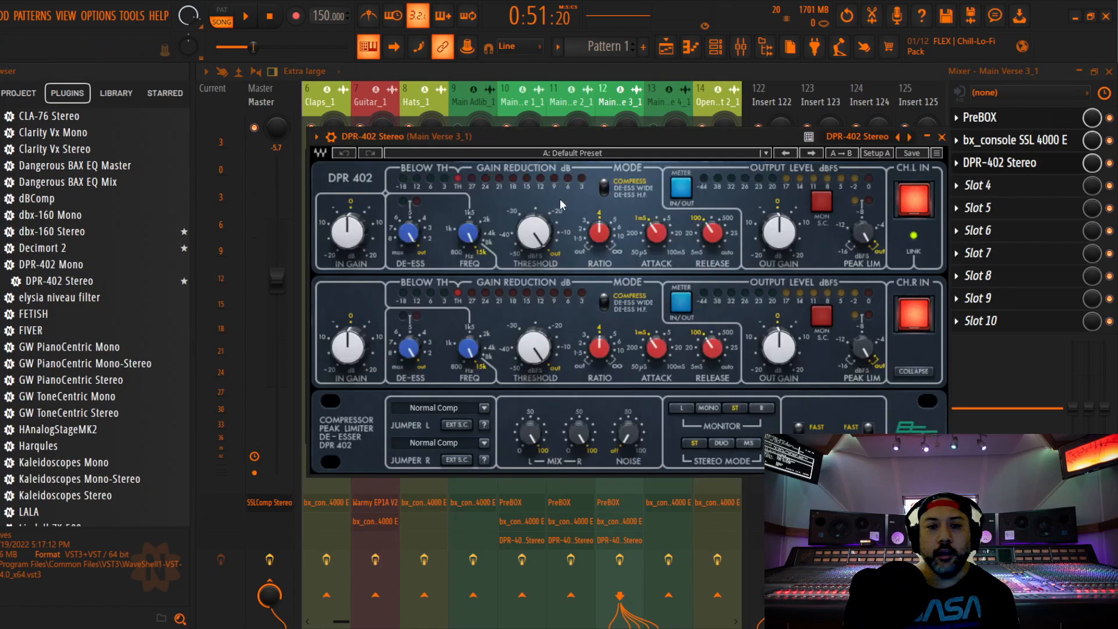
drag(468, 233, 468, 256)
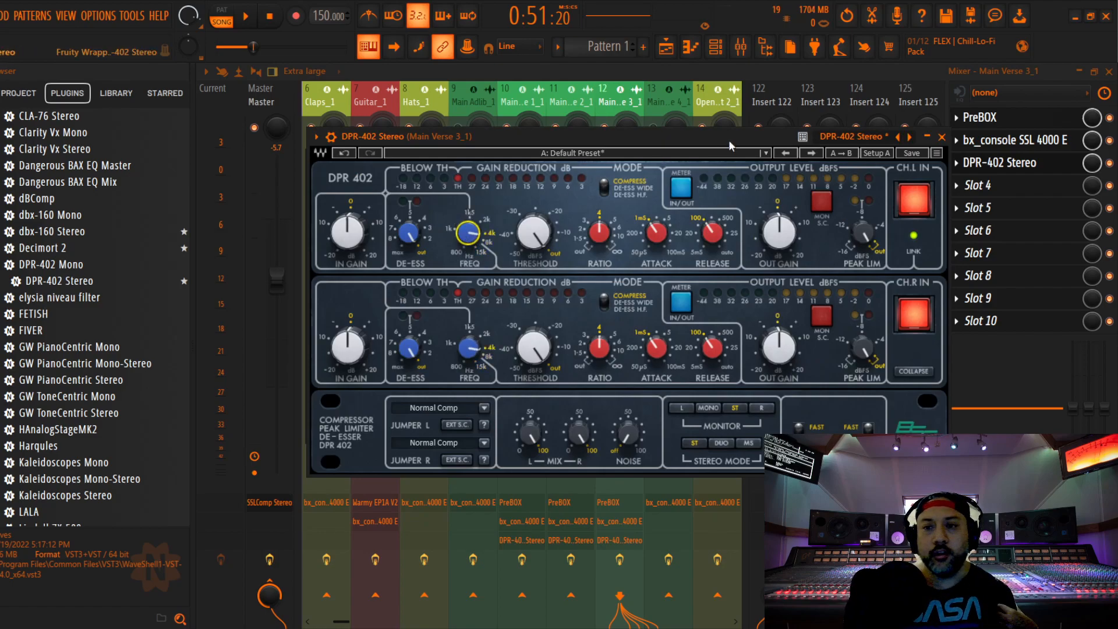
click(941, 136)
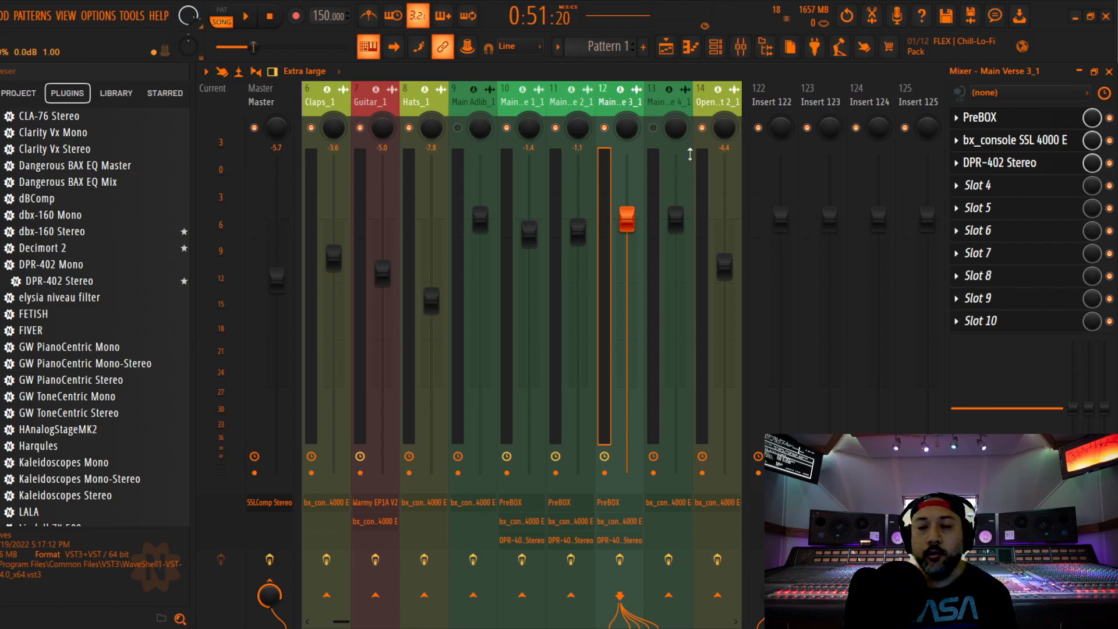
Try dBComp as the fourth effect on Main Verse 3_1, raising its compression amount before closing the plugin
drag(44, 199, 1004, 208)
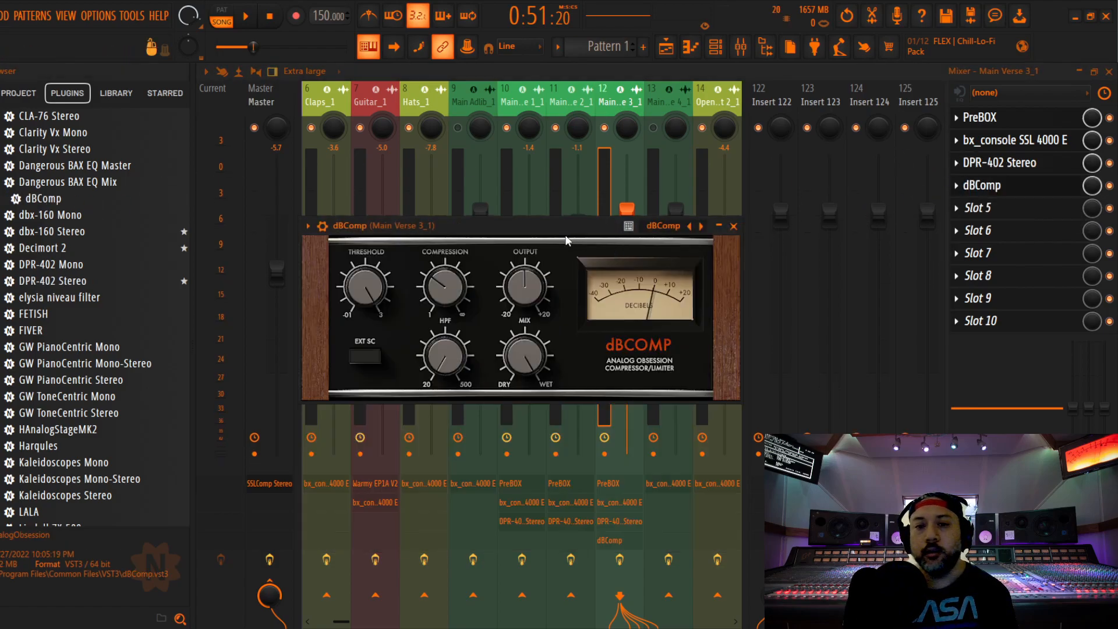
drag(564, 225, 609, 142)
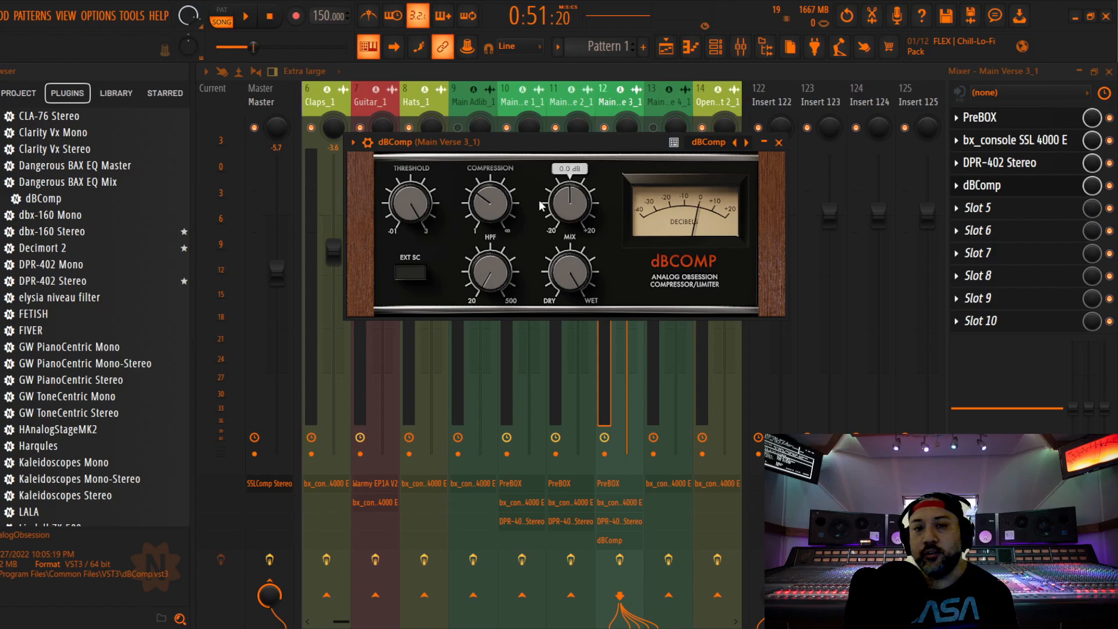
drag(498, 208, 510, 173)
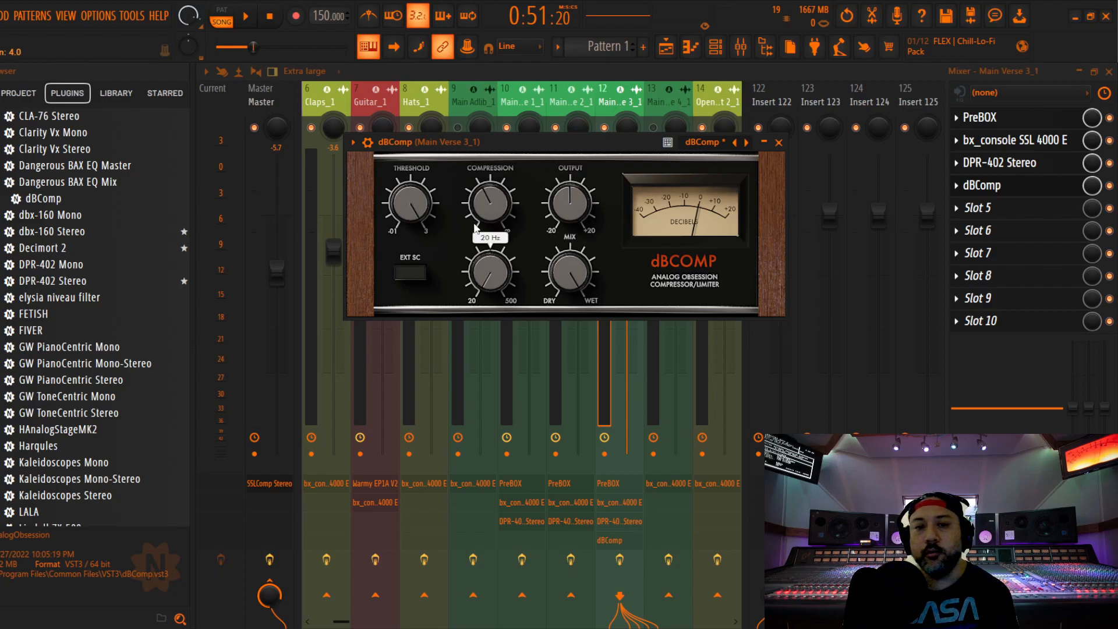
click(778, 143)
Delete dBComp from the Main Verse 3_1 effect chain
right_click(982, 185)
click(969, 217)
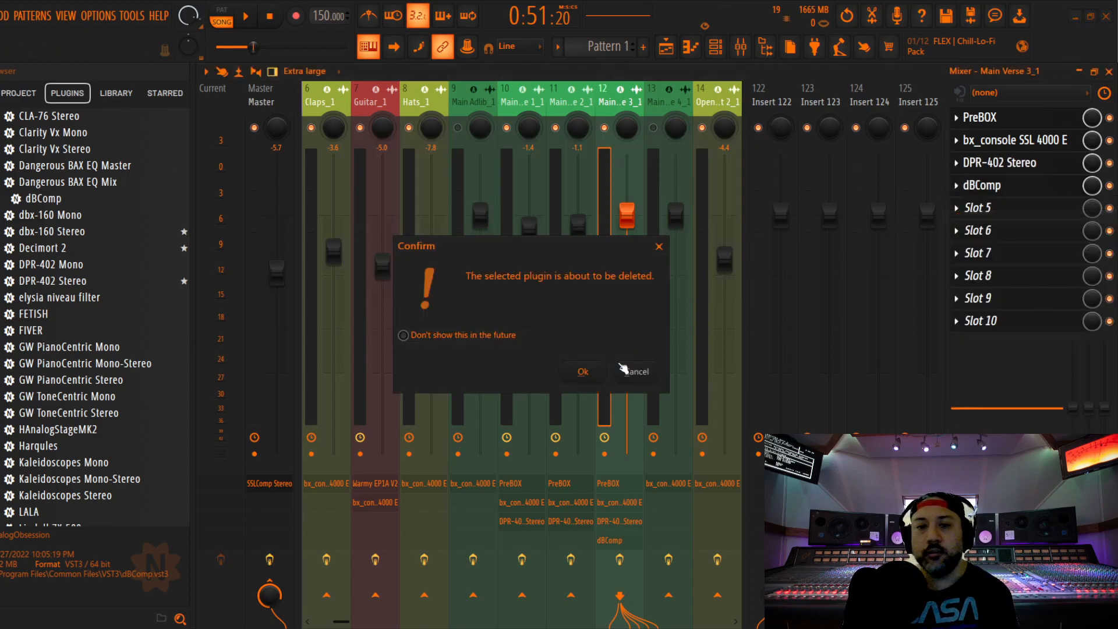
click(582, 373)
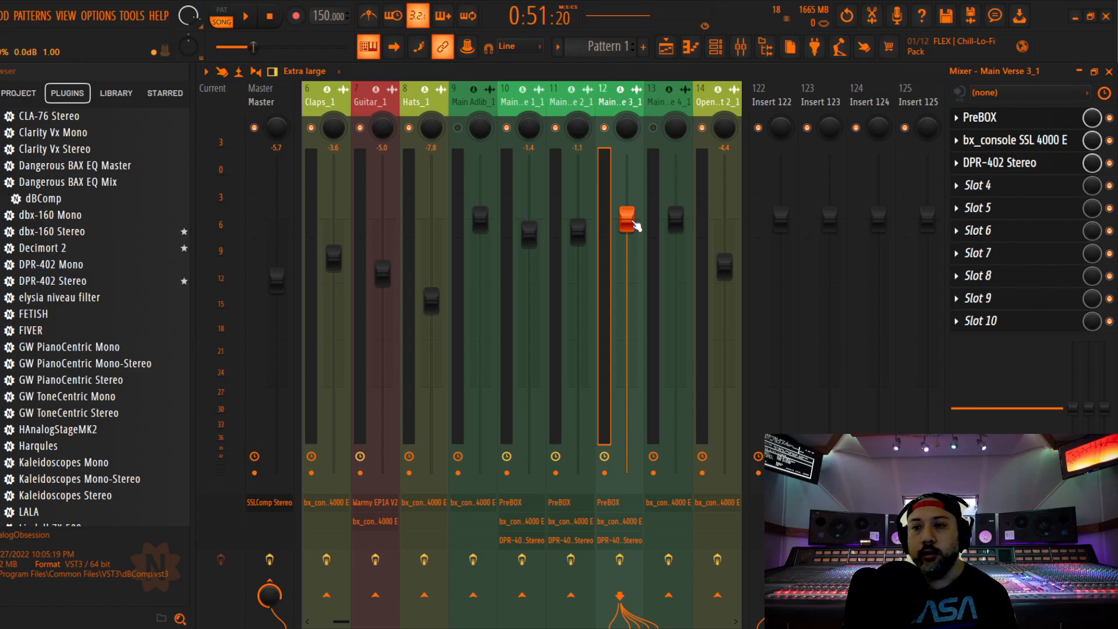
click(993, 118)
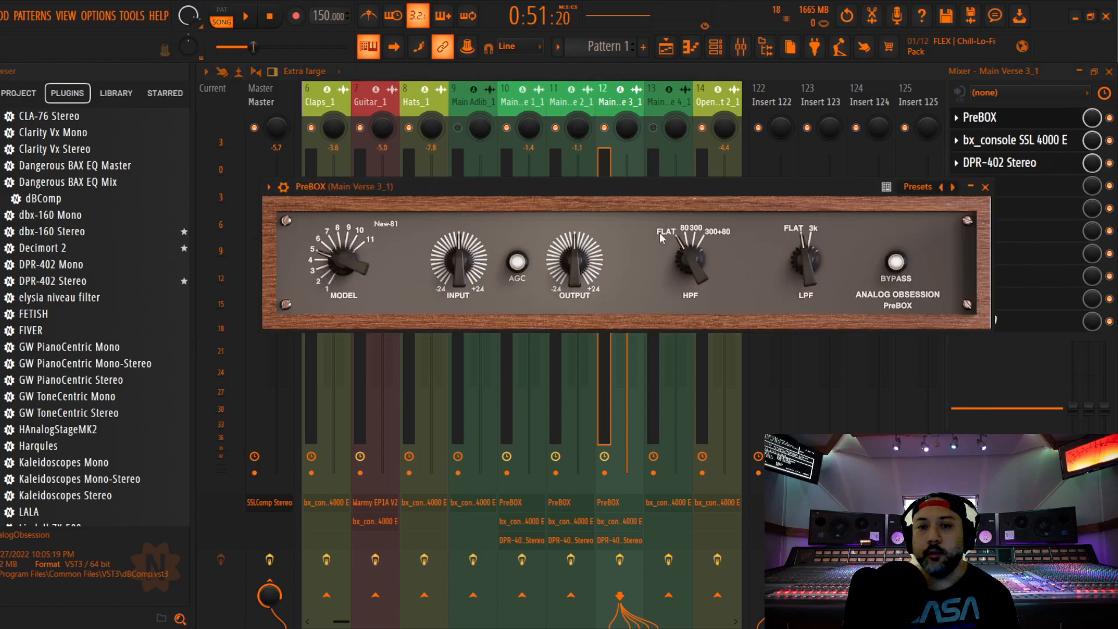
drag(658, 184, 661, 174)
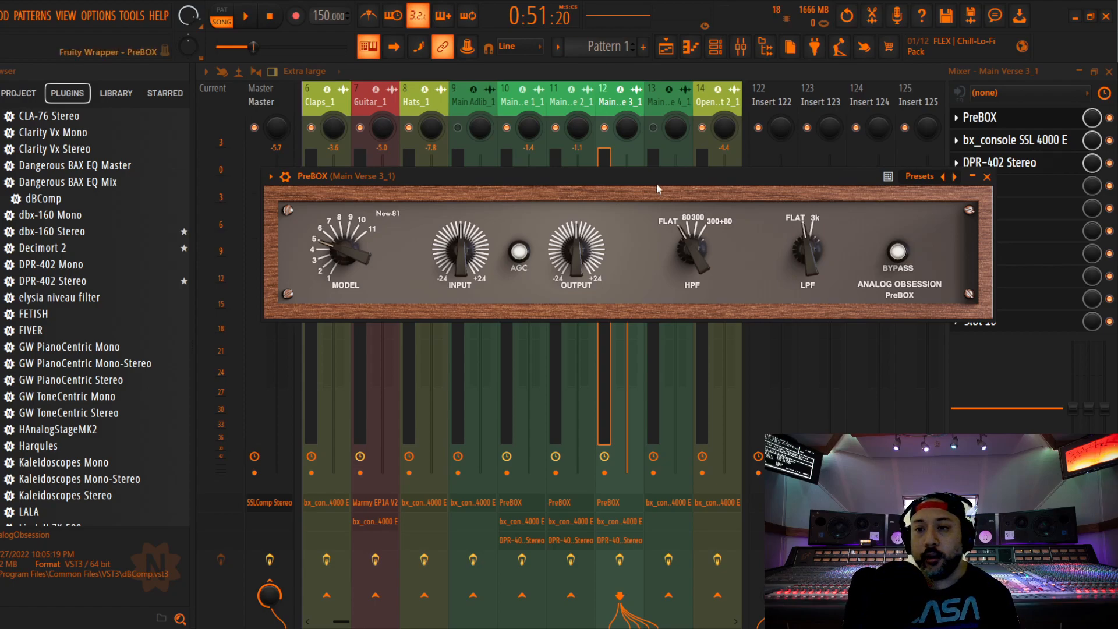
click(986, 177)
Raise the compressor ratio on Main Verse 3_1's SSL 4000 E strip, switch its equaliser to pre-dynamics and close it
click(1009, 140)
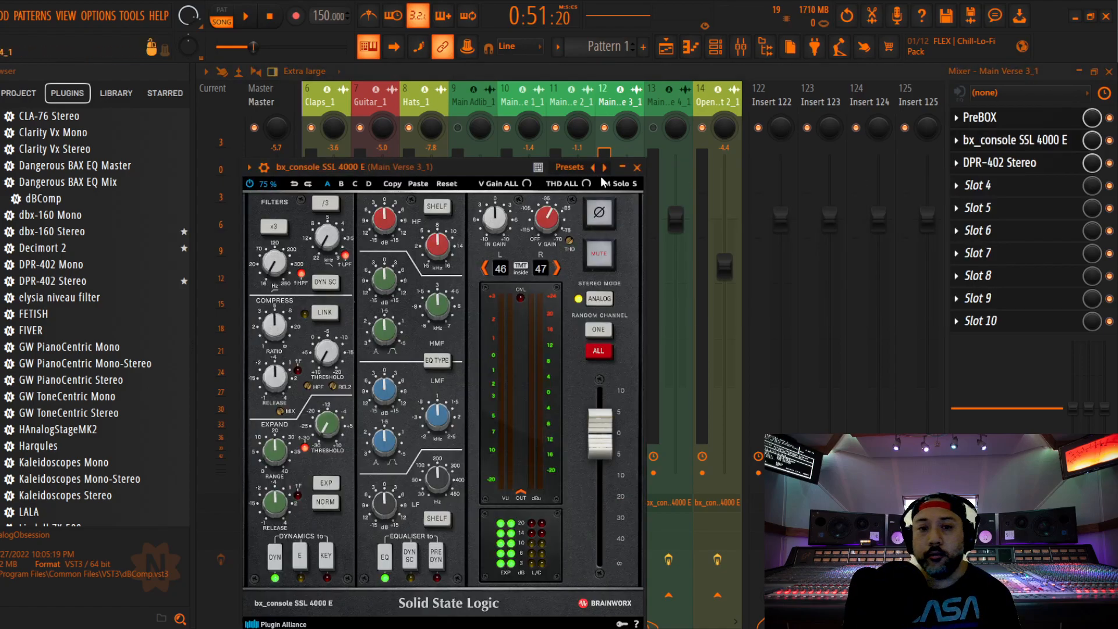
drag(465, 168, 594, 108)
scroll(403, 274, up, 4)
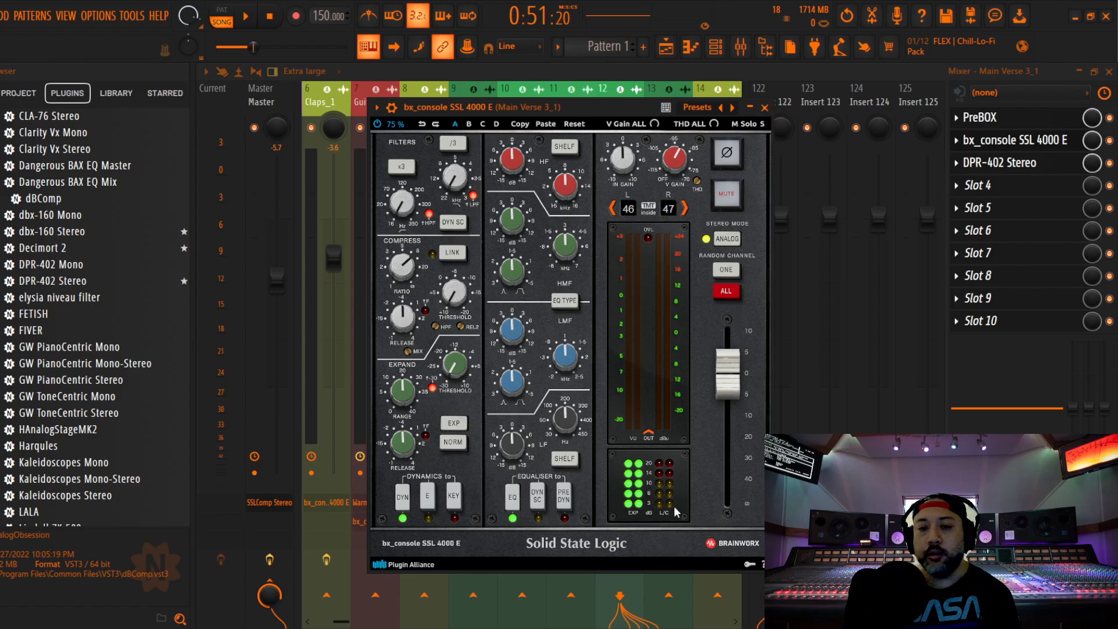
click(566, 499)
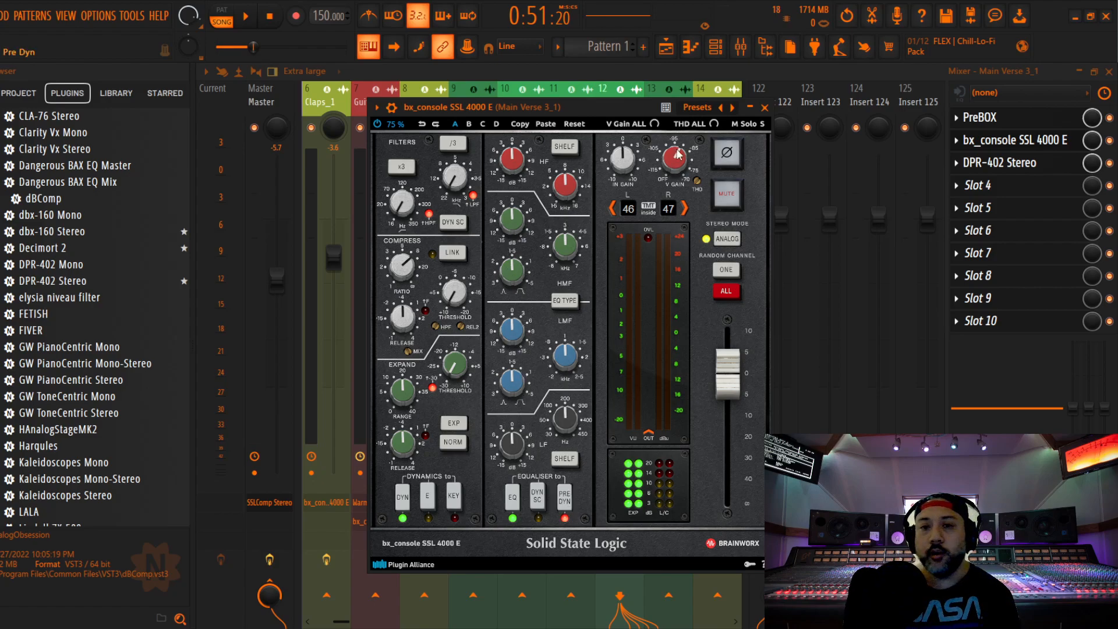
click(764, 108)
Lower the Main Verse 3_1 fader to -0.7 dB and start playback to audition it
drag(631, 228, 631, 234)
key(space)
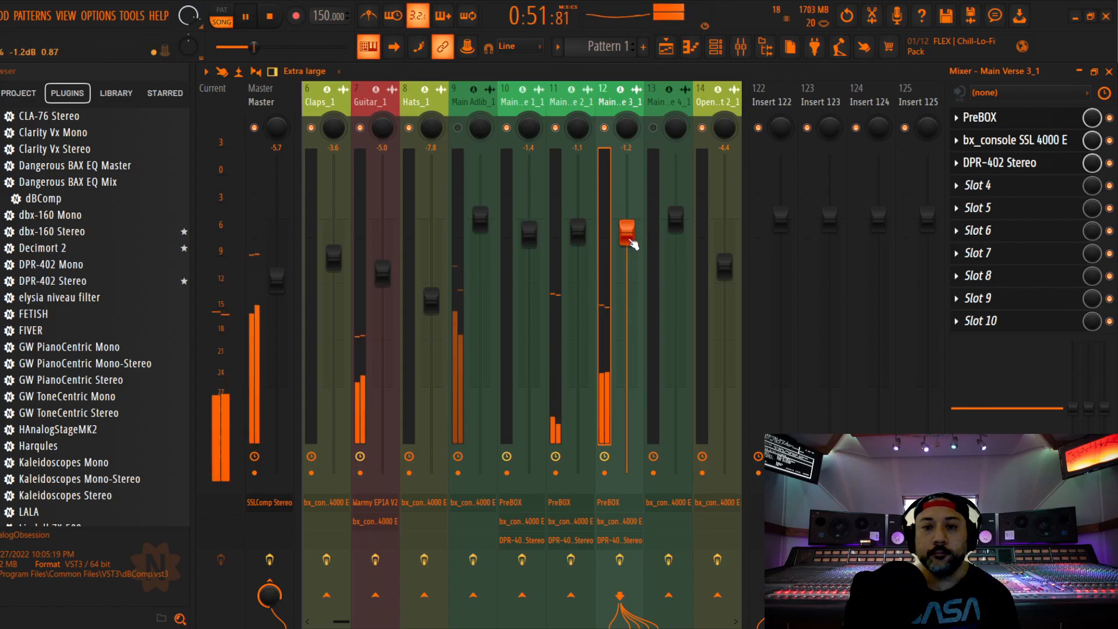
Adjust PreBOX's input on Main Verse 3_1 and set its SSL 4000 E compressor threshold to -8.0 dB
click(978, 117)
drag(482, 265, 466, 314)
click(987, 177)
click(999, 140)
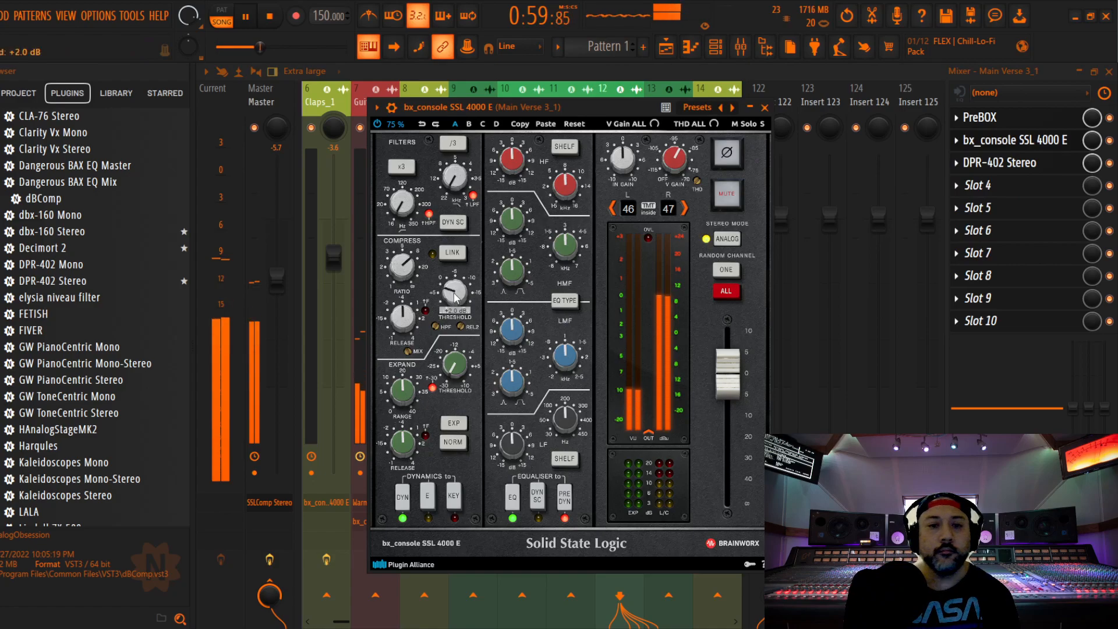
scroll(455, 297, up, 8)
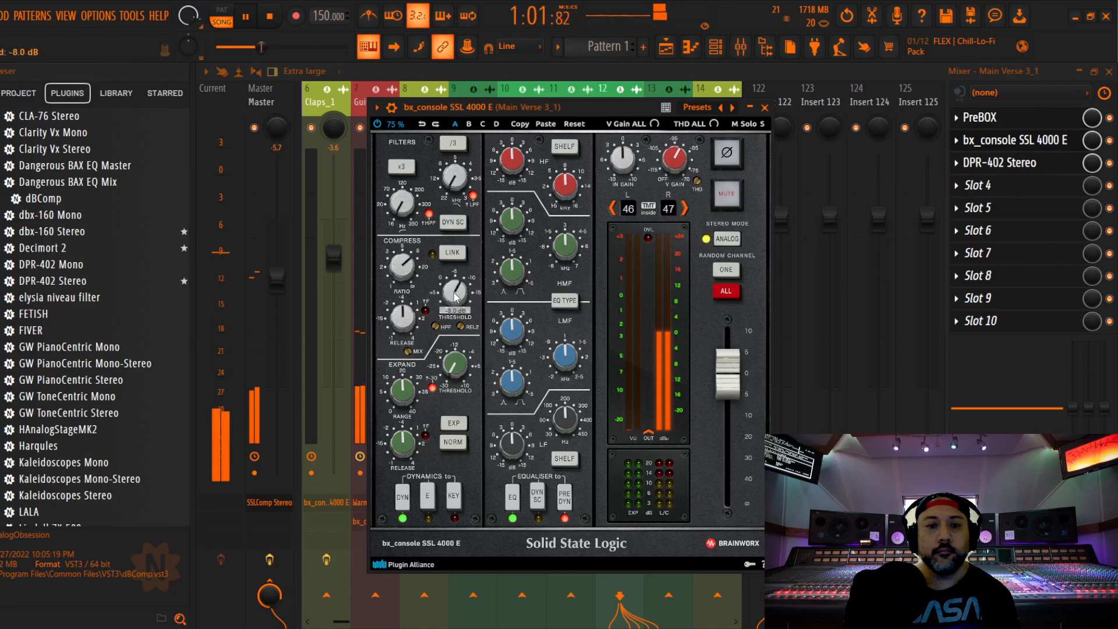
Equalise Main Verse 3_1 in the SSL 4000 E with HF -5.0 dB, HMF -3.0 dB, LF -4.0 dB and a slight LMF boost, closing the plugin
scroll(508, 175, down, 3)
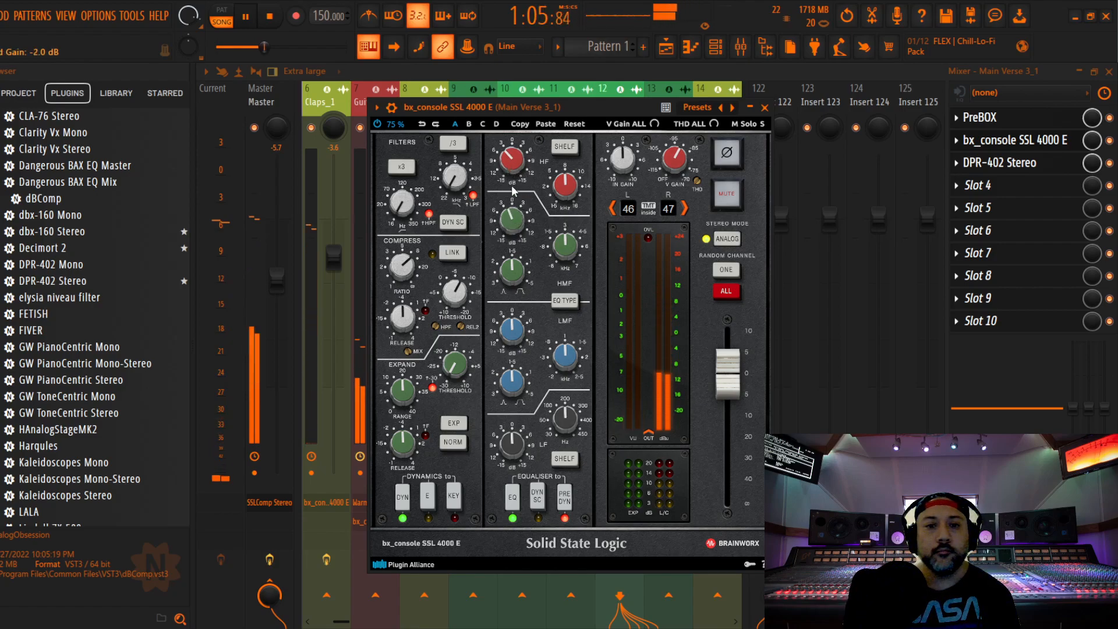
scroll(516, 439, down, 5)
scroll(517, 329, up, 2)
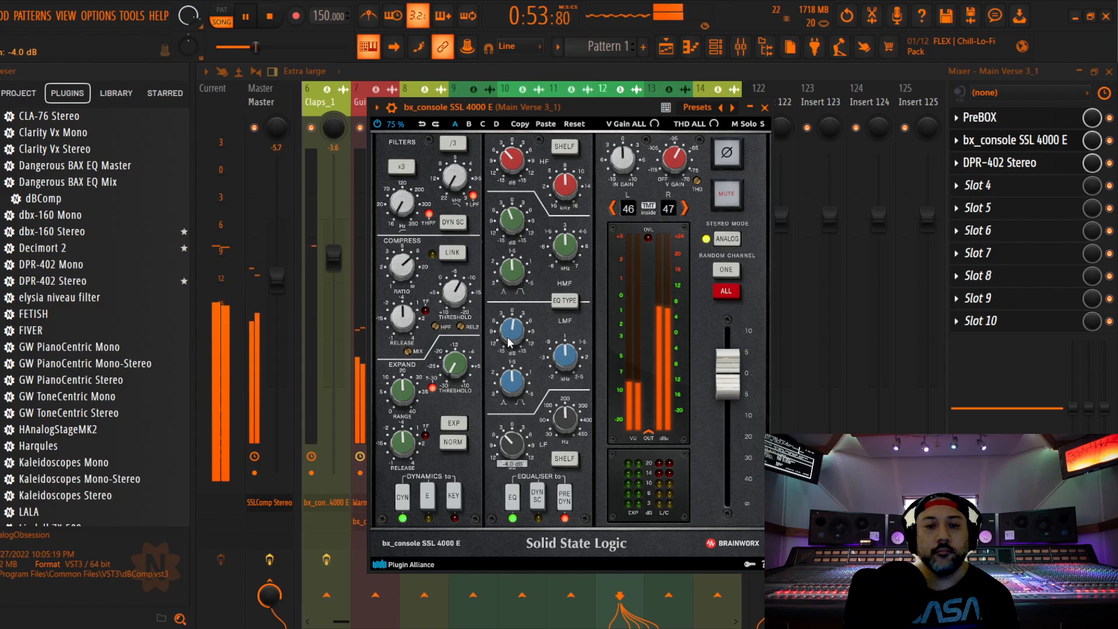
scroll(514, 162, down, 5)
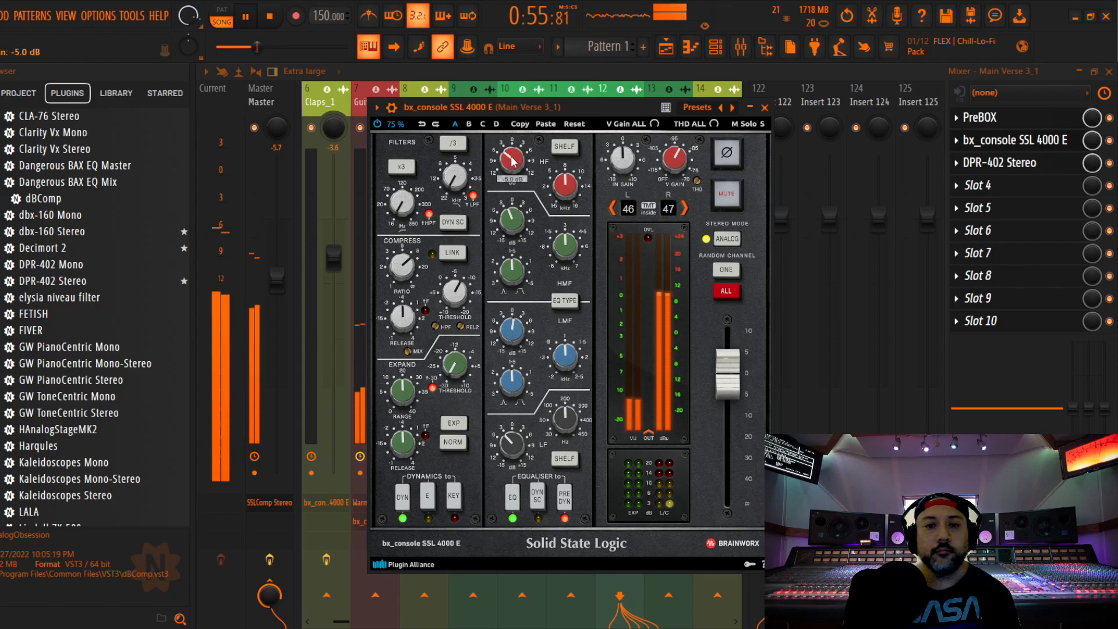
scroll(512, 218, down, 2)
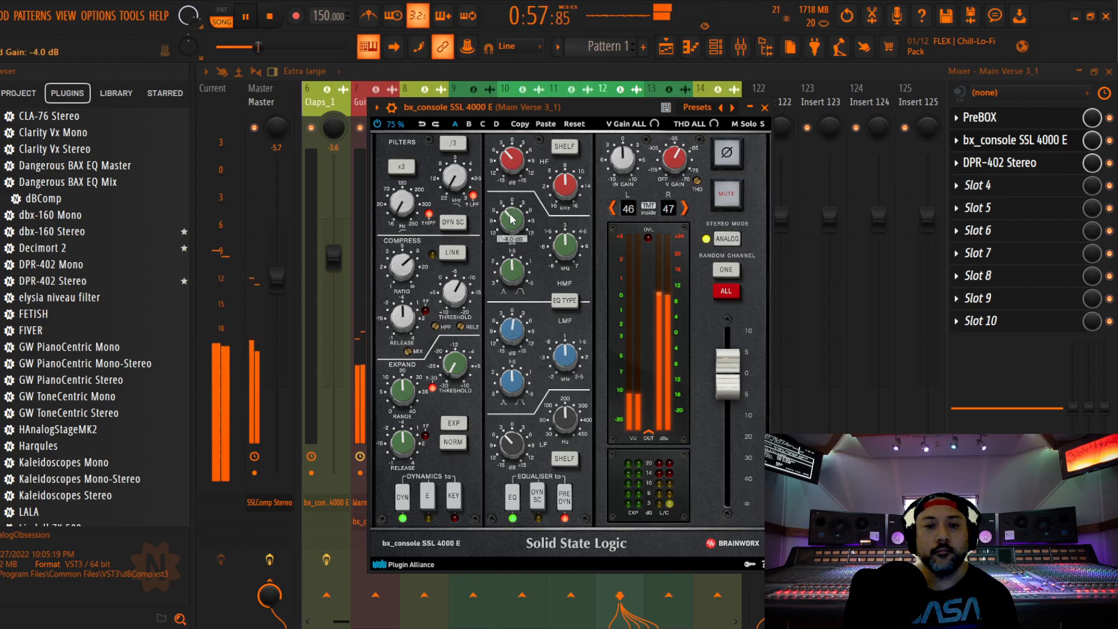
scroll(512, 218, down, 1)
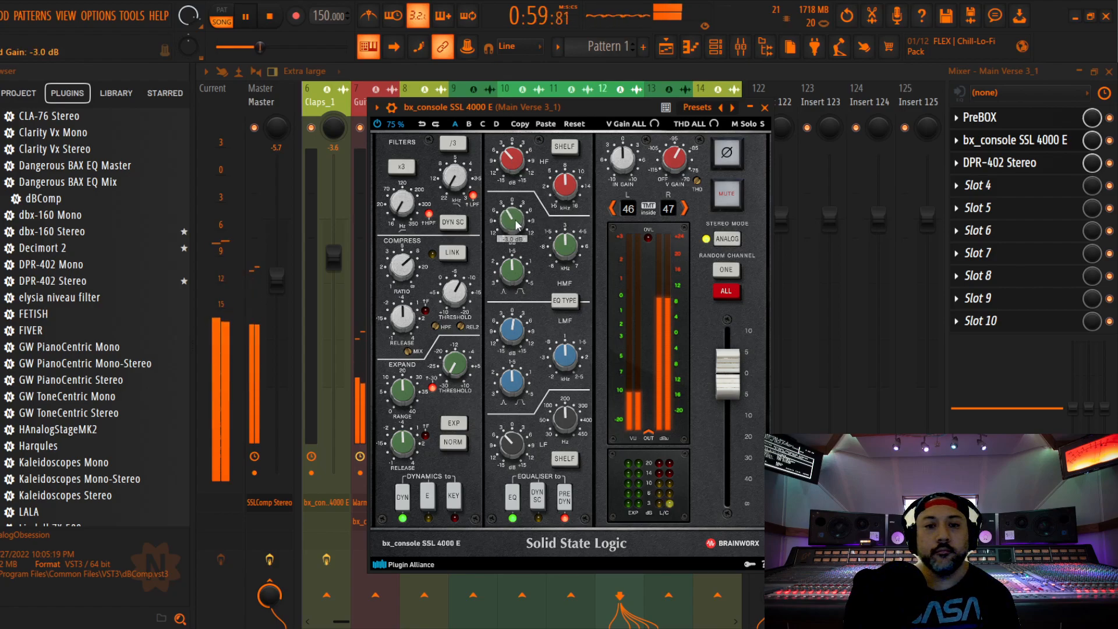
click(764, 107)
Raise the DPR-402 de-ess amount on Main Verse 3_1 and lower the track's fader to -1.1 dB
click(999, 162)
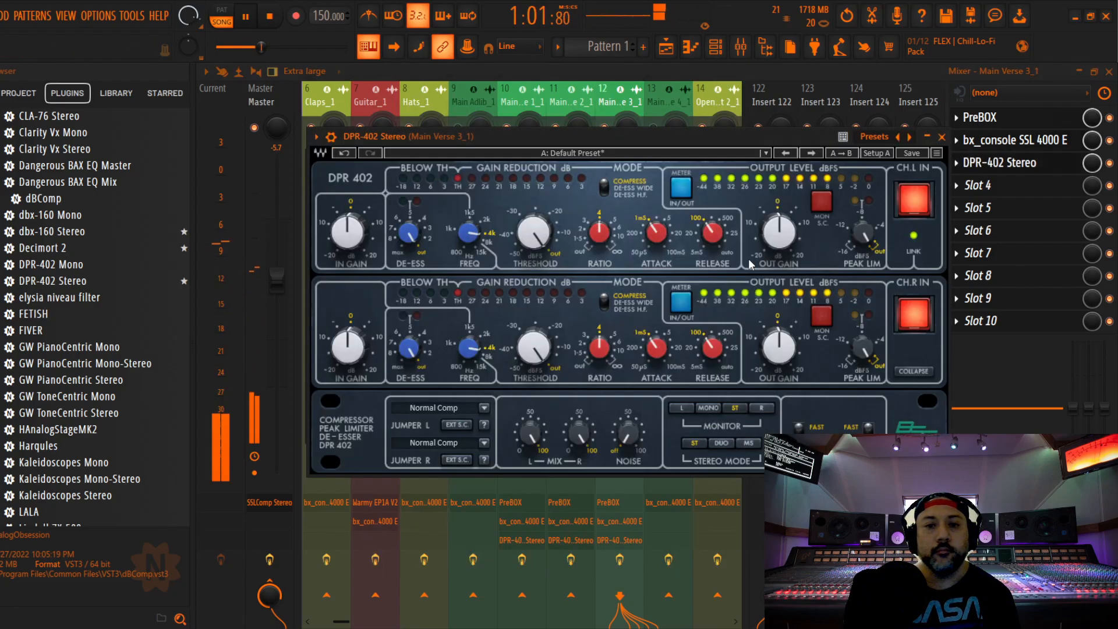
scroll(410, 235, up, 2)
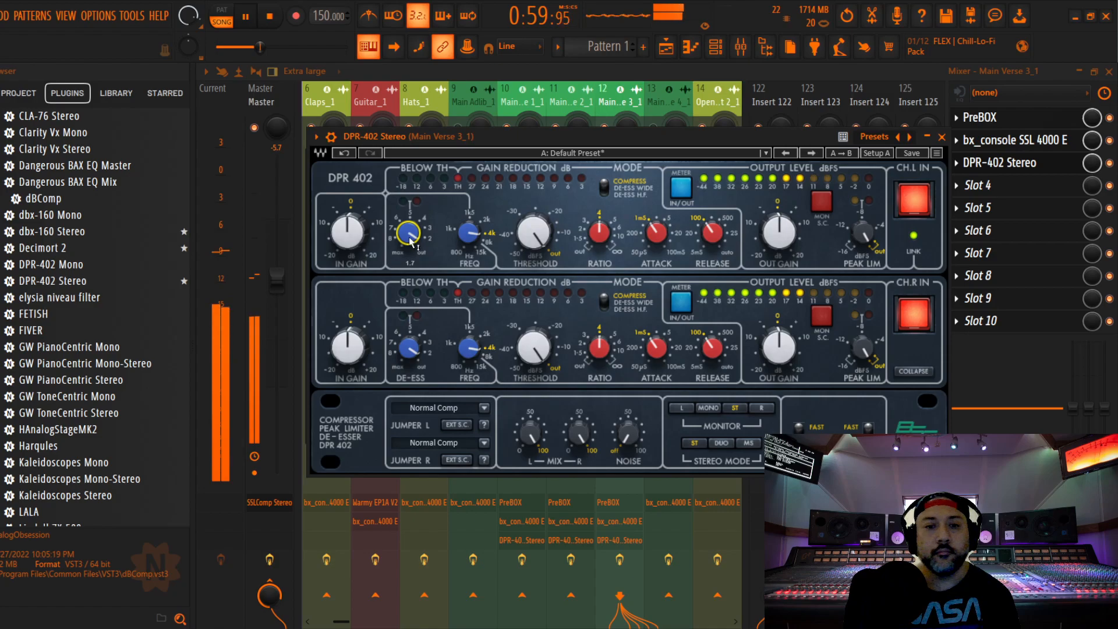
click(941, 137)
mouse_move(626, 227)
mouse_down()
mouse_move(626, 267)
mouse_move(626, 231)
mouse_up()
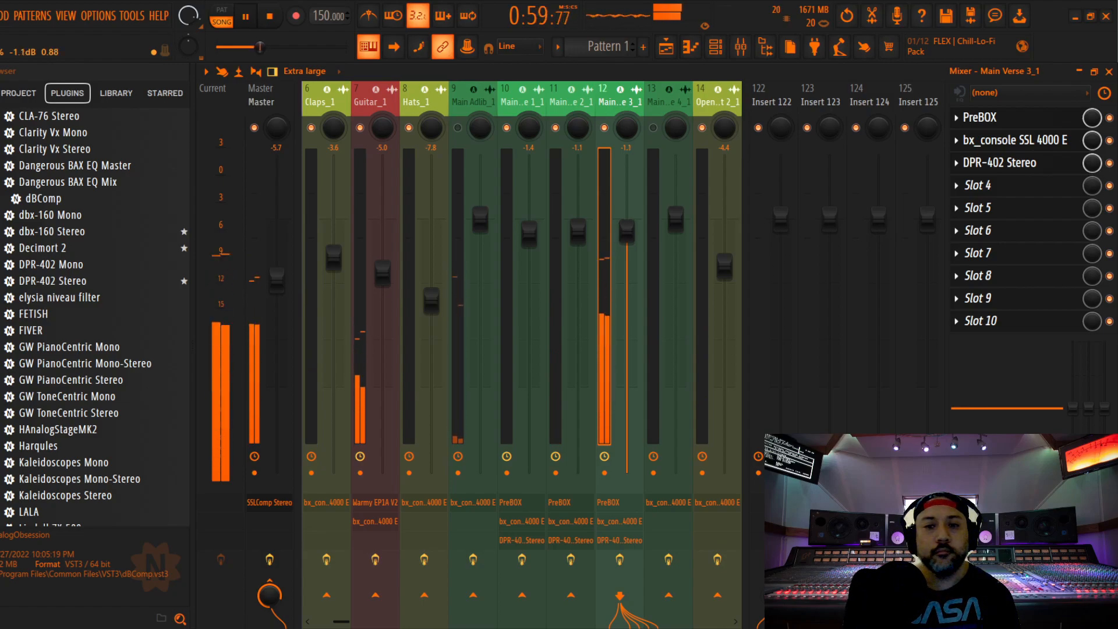
drag(626, 233, 627, 231)
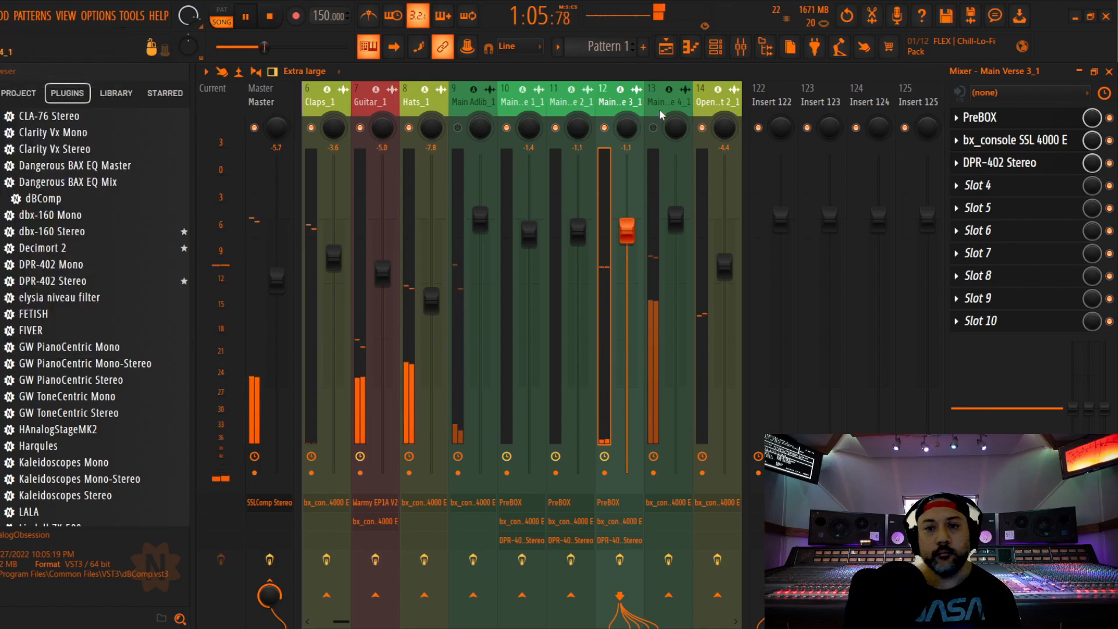
Unmute Main Verse 4_1 and play the song from where its vocal begins in the playlist
click(678, 128)
key(space)
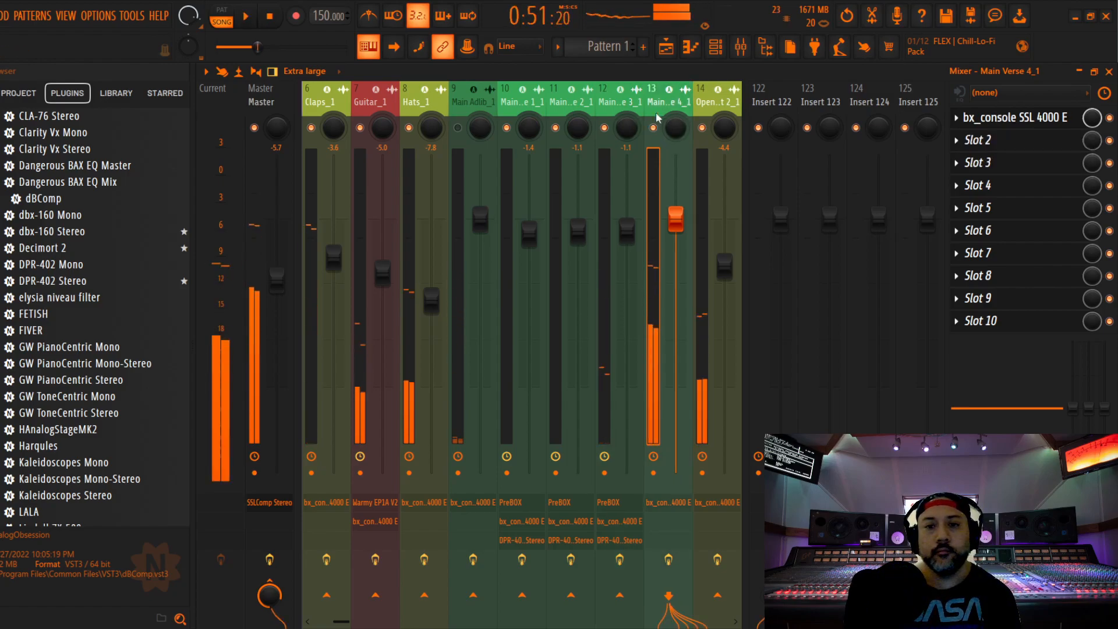
click(1109, 71)
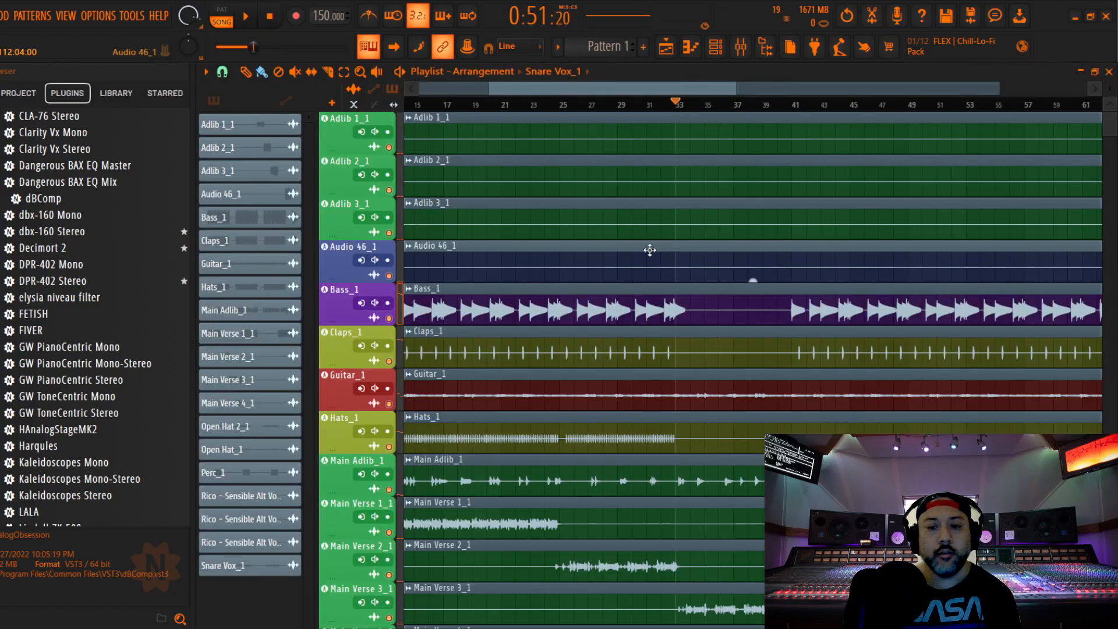
scroll(658, 233, down, 6)
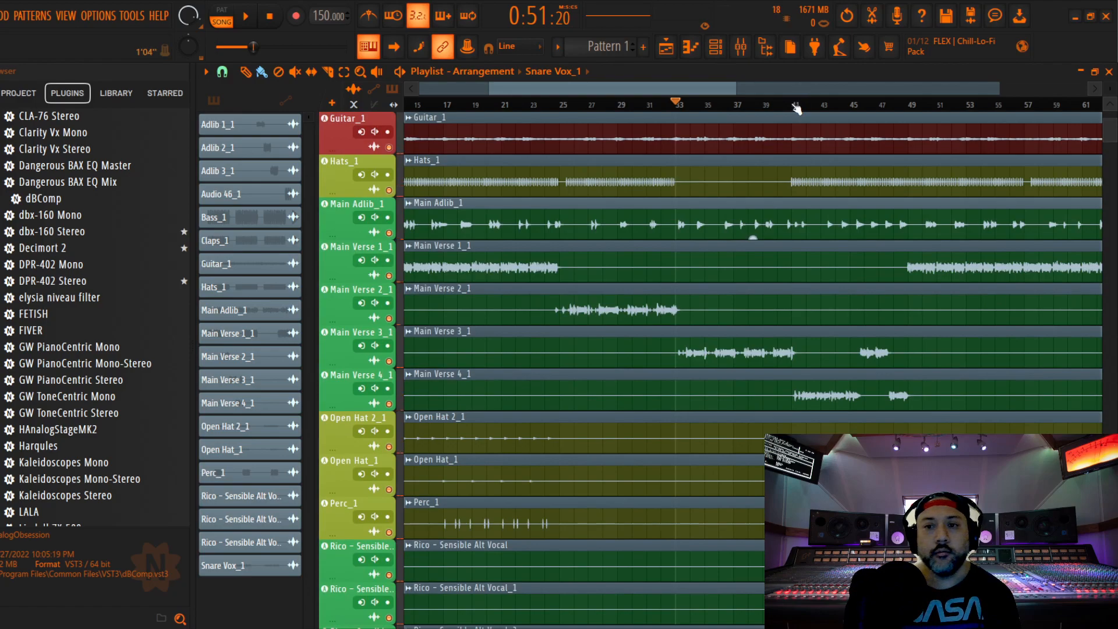
click(740, 51)
key(space)
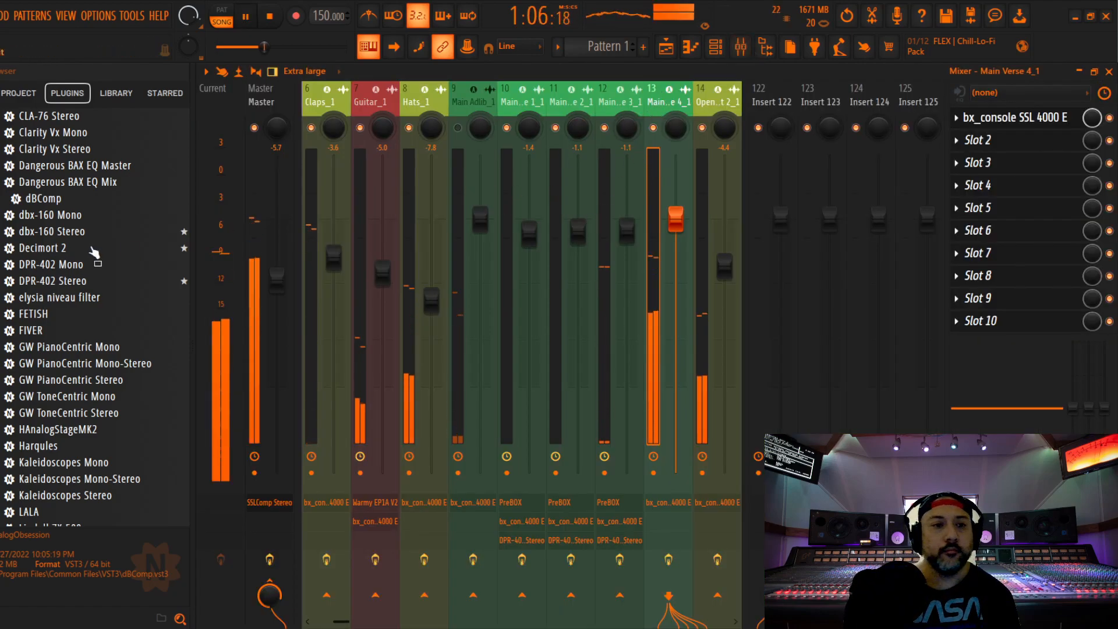
Add DPR-402 Stereo and PreBOX to Main Verse 4_1, placing PreBOX ahead of the SSL 4000 E and DPR-402 last
drag(67, 280, 960, 172)
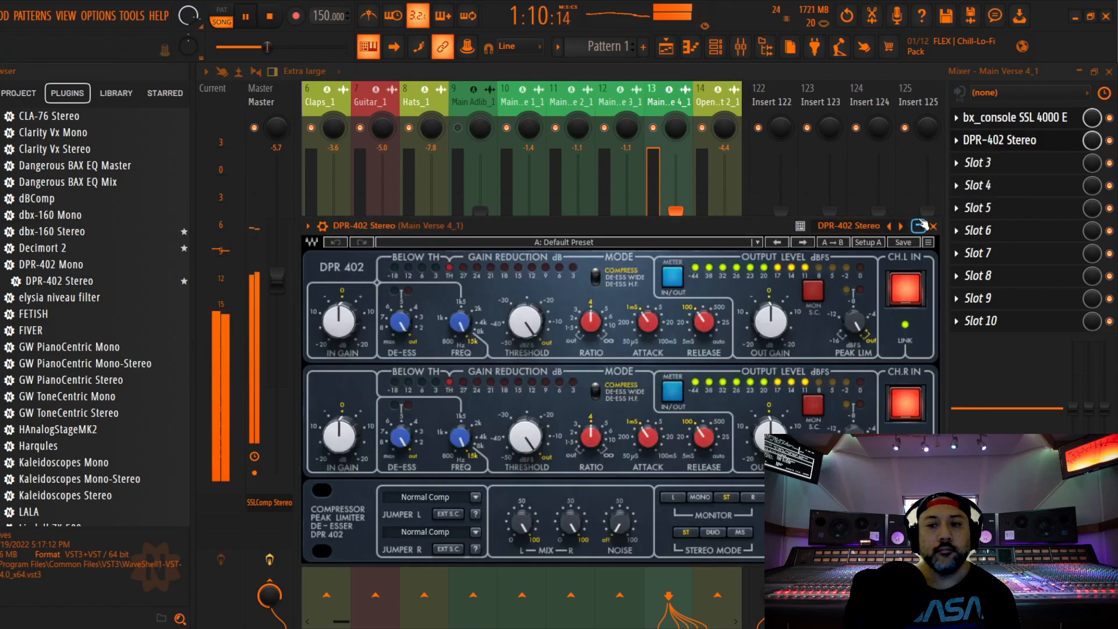
click(932, 226)
scroll(96, 273, down, 20)
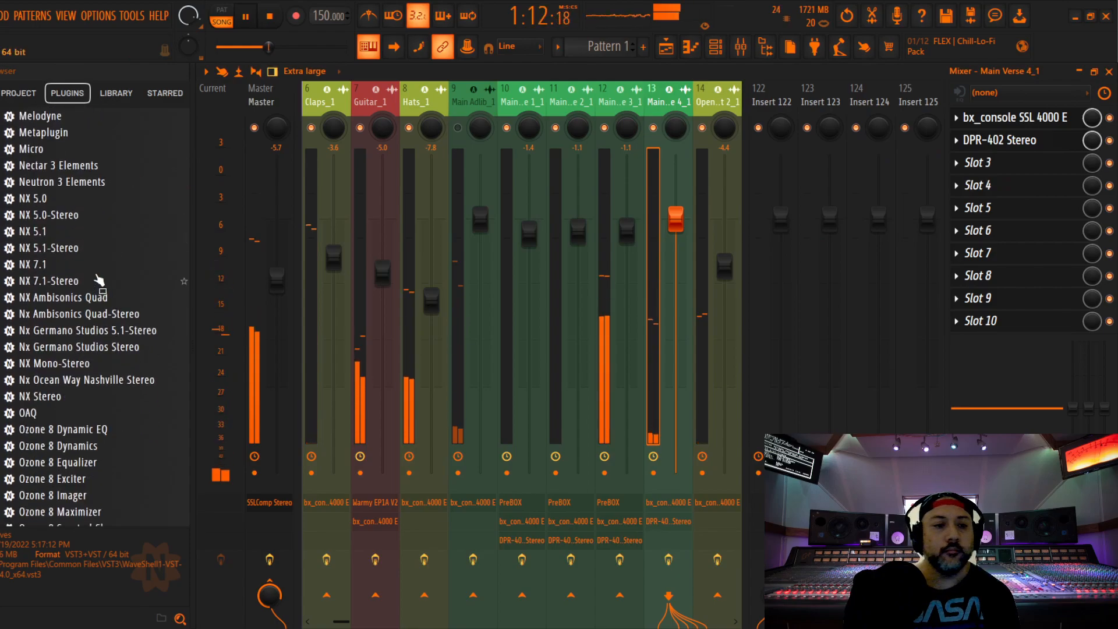
drag(36, 249, 992, 166)
scroll(992, 165, up, 2)
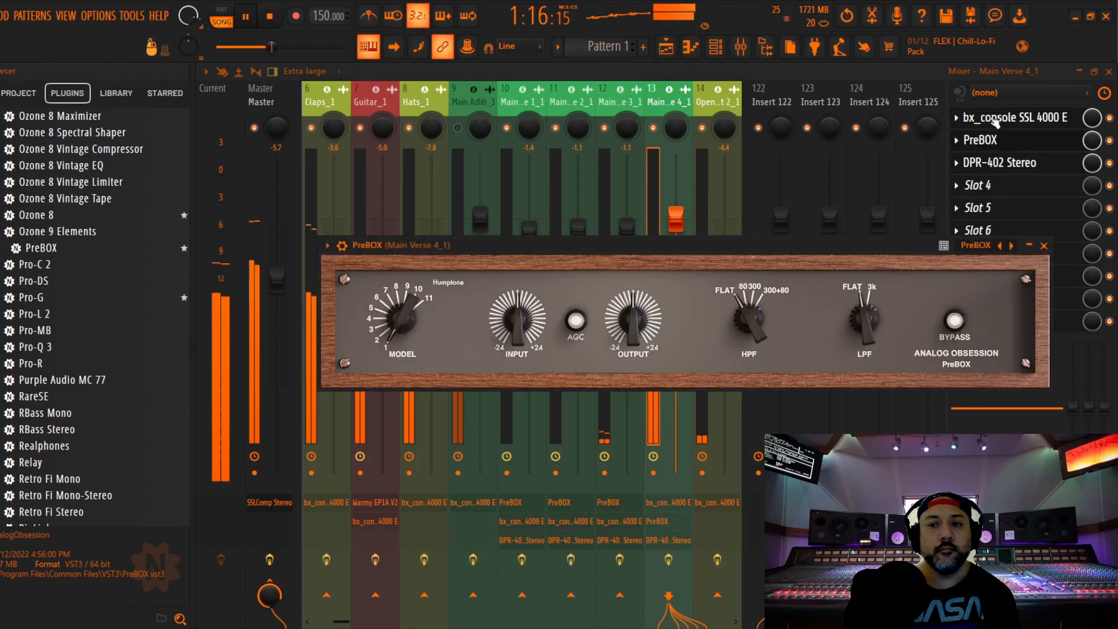
Set PreBOX on Main Verse 4_1 to the New-81 model, adjust its input and close it
scroll(404, 312, down, 6)
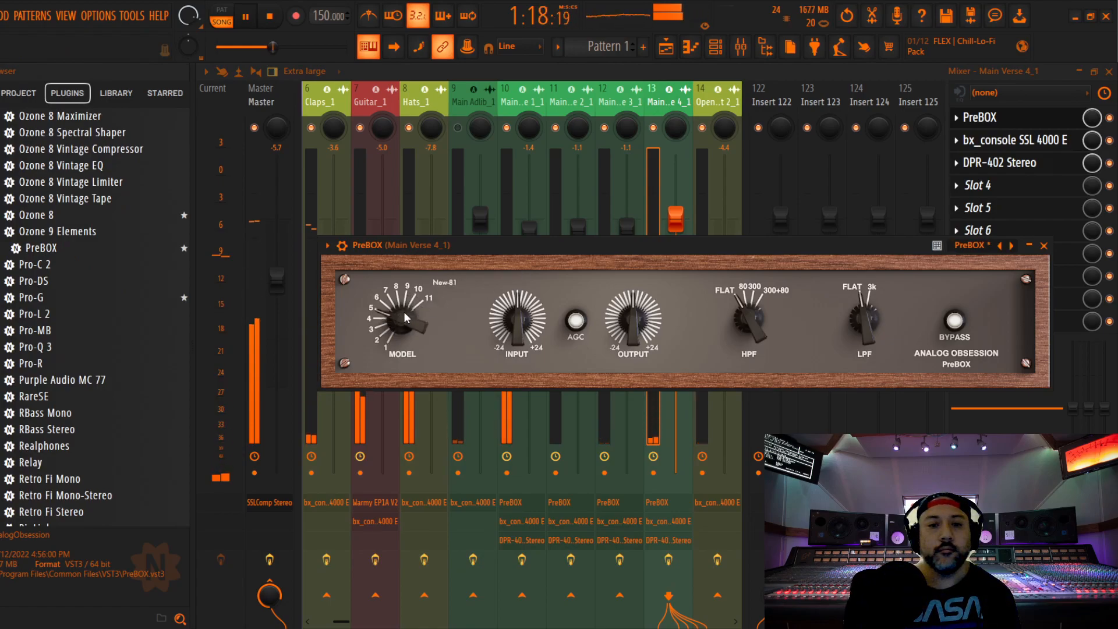
drag(575, 246, 567, 144)
drag(510, 220, 520, 276)
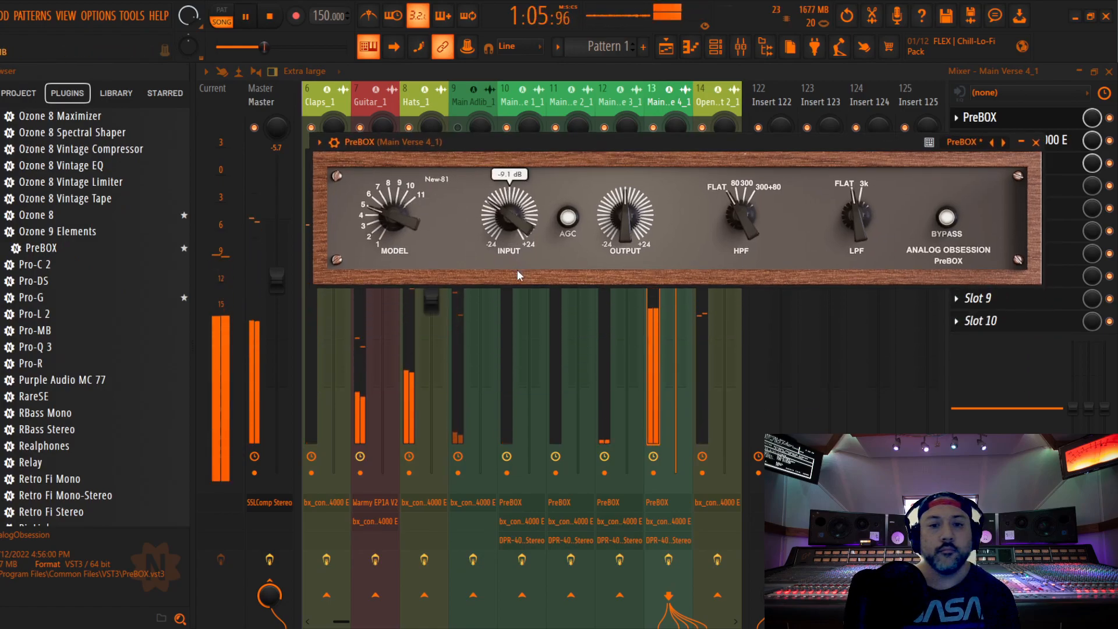
click(1035, 142)
Raise the compressor ratio and adjust the threshold in Main Verse 4_1's SSL 4000 E strip
click(1036, 140)
drag(465, 203, 469, 127)
drag(318, 300, 319, 289)
drag(369, 324, 369, 313)
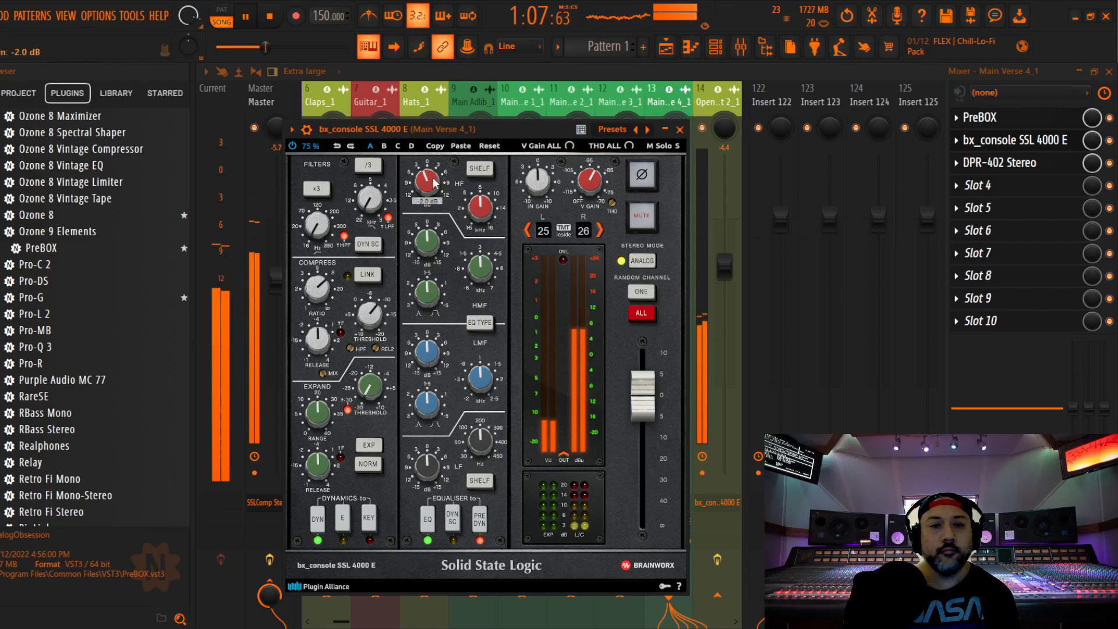
Cut HF and LF, boost LMF slightly and set the HMF gain to -1.0 dB in Main Verse 4_1's SSL 4000 E, closing it
drag(431, 221, 432, 224)
scroll(425, 464, down, 3)
scroll(429, 353, up, 1)
scroll(429, 246, up, 1)
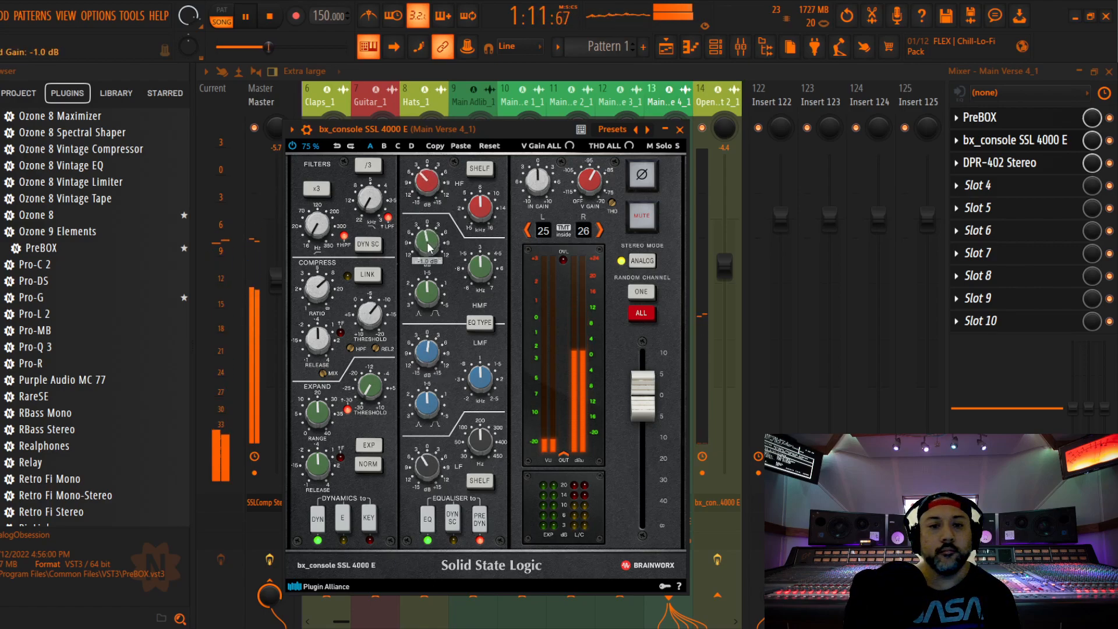
click(680, 129)
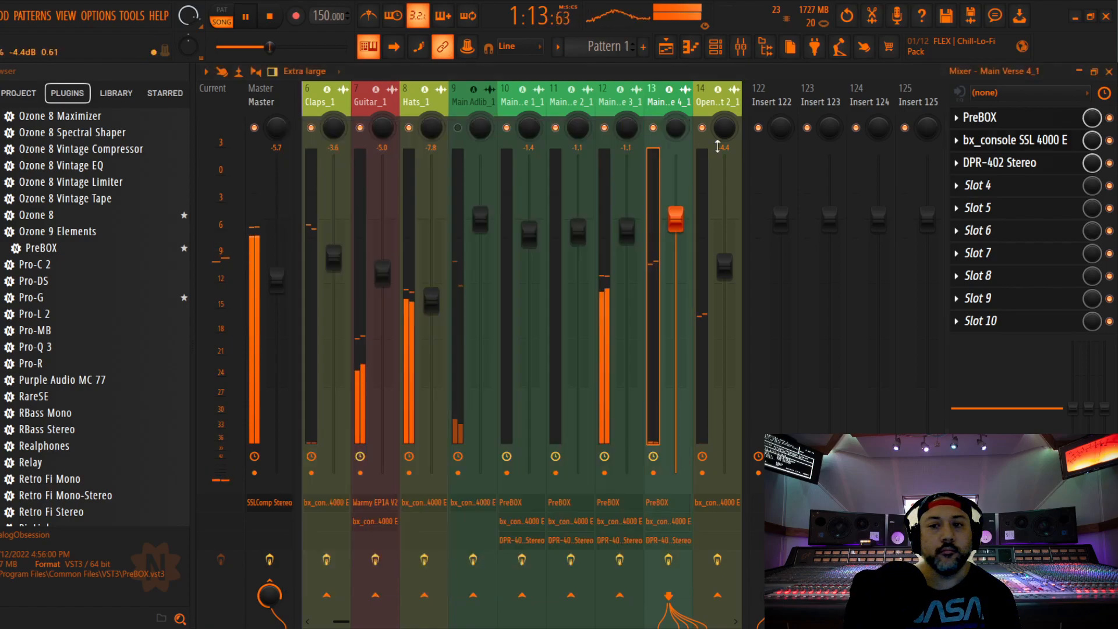
Set the DPR-402 de-ess amount to 1.7 and adjust its frequency on Main Verse 4_1, and lower the track's fader to -0.7 dB
click(1016, 165)
key(space)
key(space)
drag(460, 324, 460, 318)
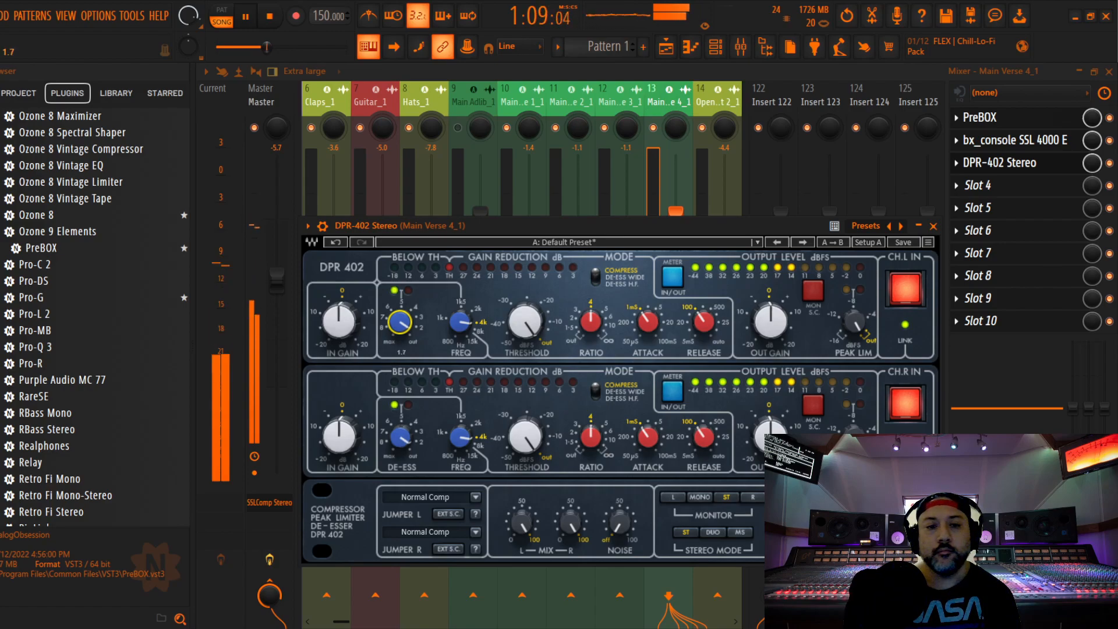
click(933, 226)
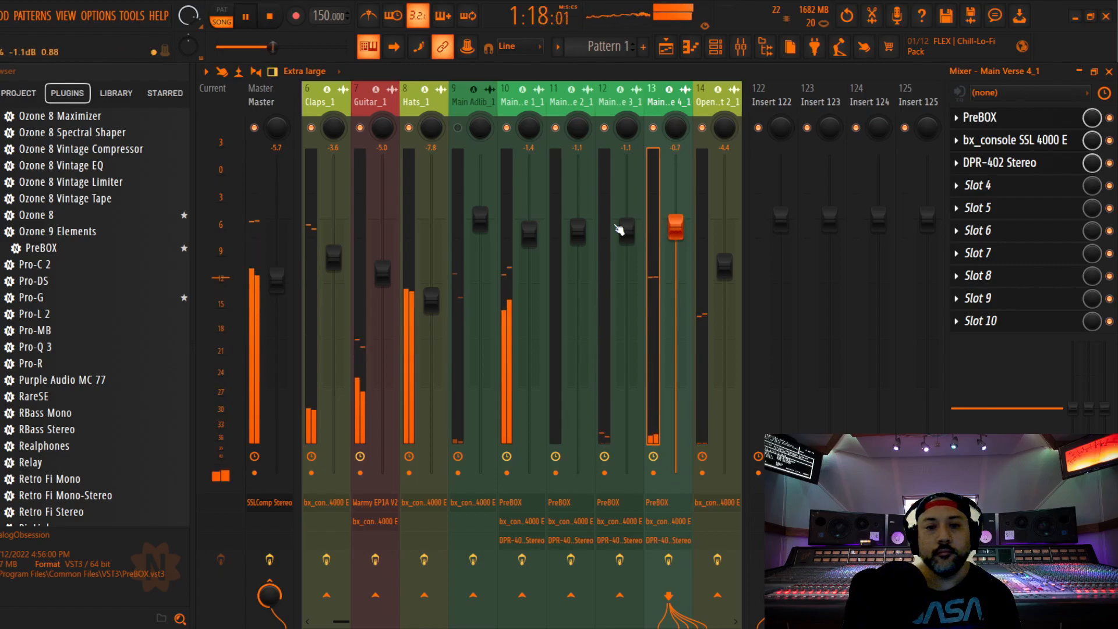
Unmute and select Main Adlib_1, audition it alongside Main Verse 1_1 and stop playback
drag(529, 233, 528, 233)
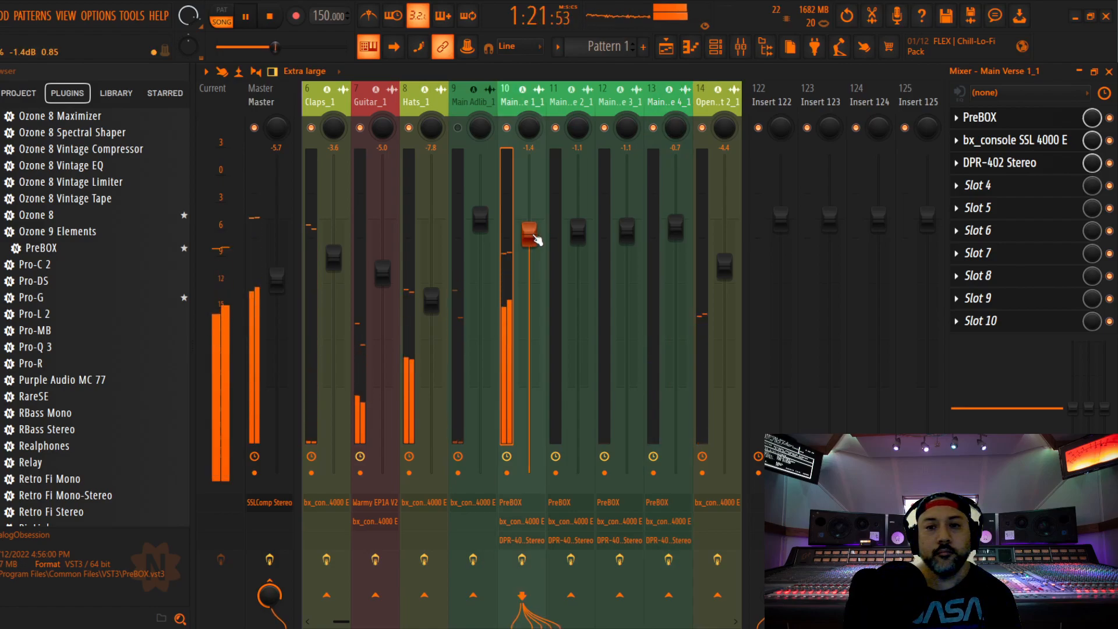
click(458, 128)
click(481, 119)
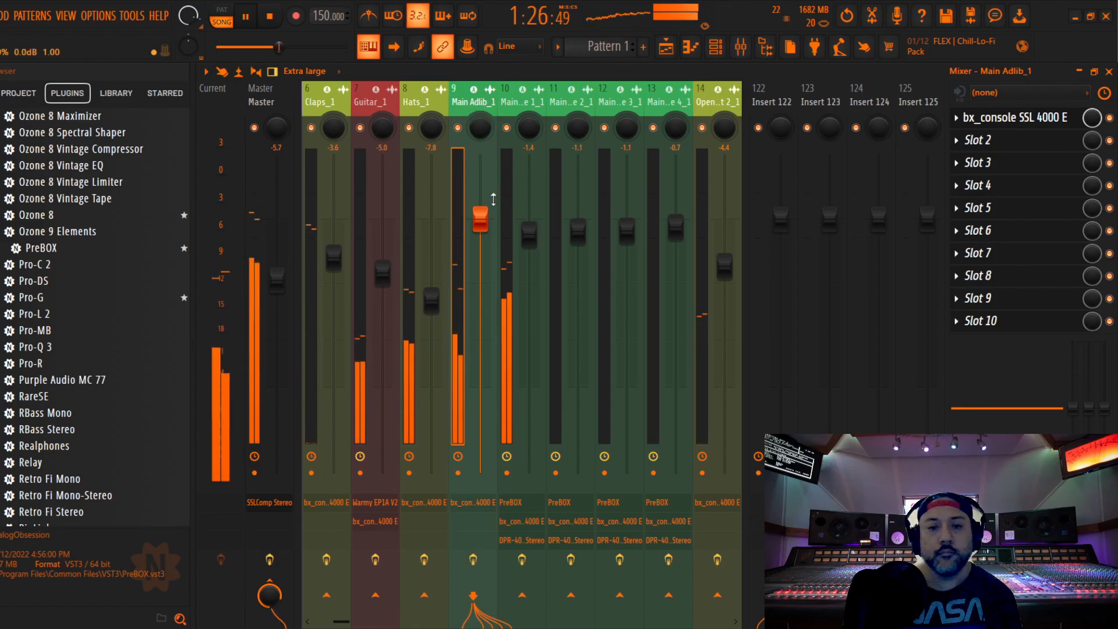
key(space)
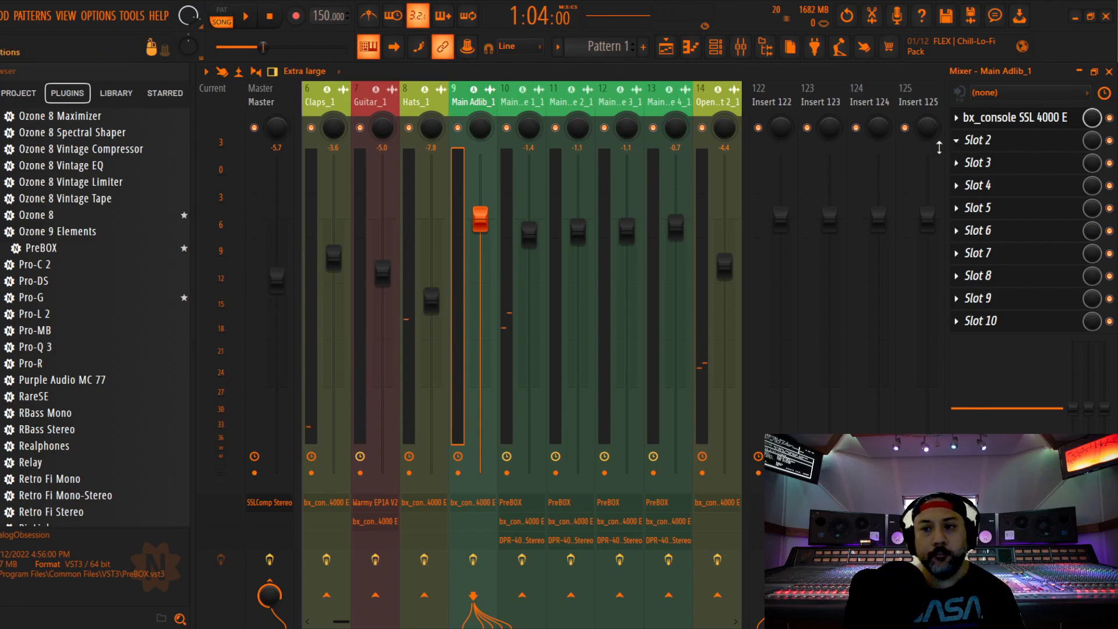
Add Fruity Parametric EQ 2 to Main Adlib_1's second slot, load the Radio preset, inspect its curve enlarged and close it
click(997, 144)
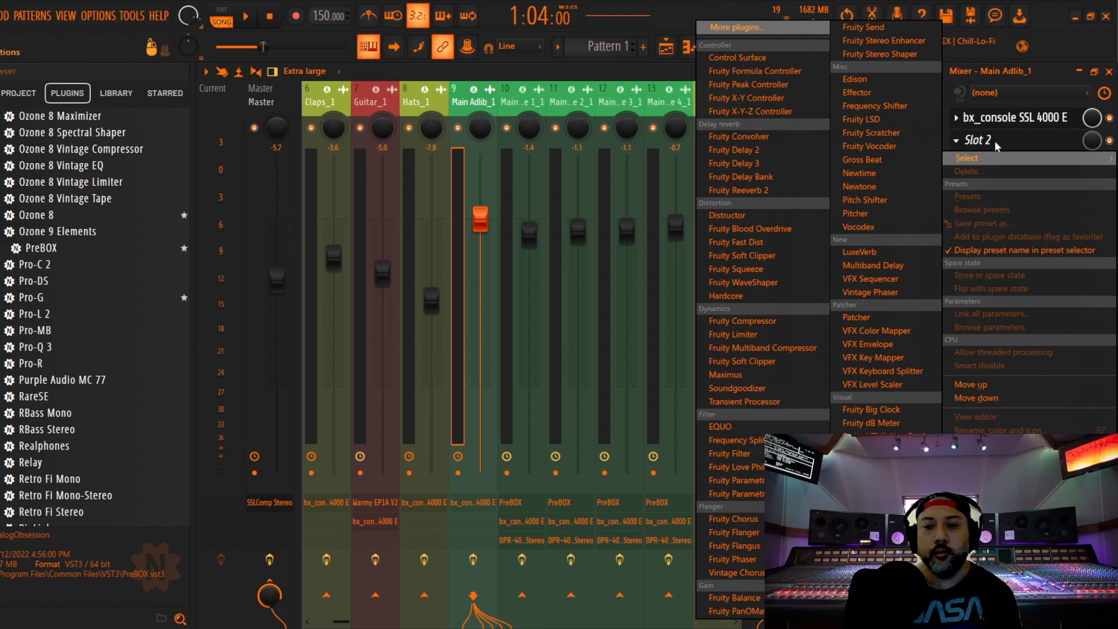
click(733, 493)
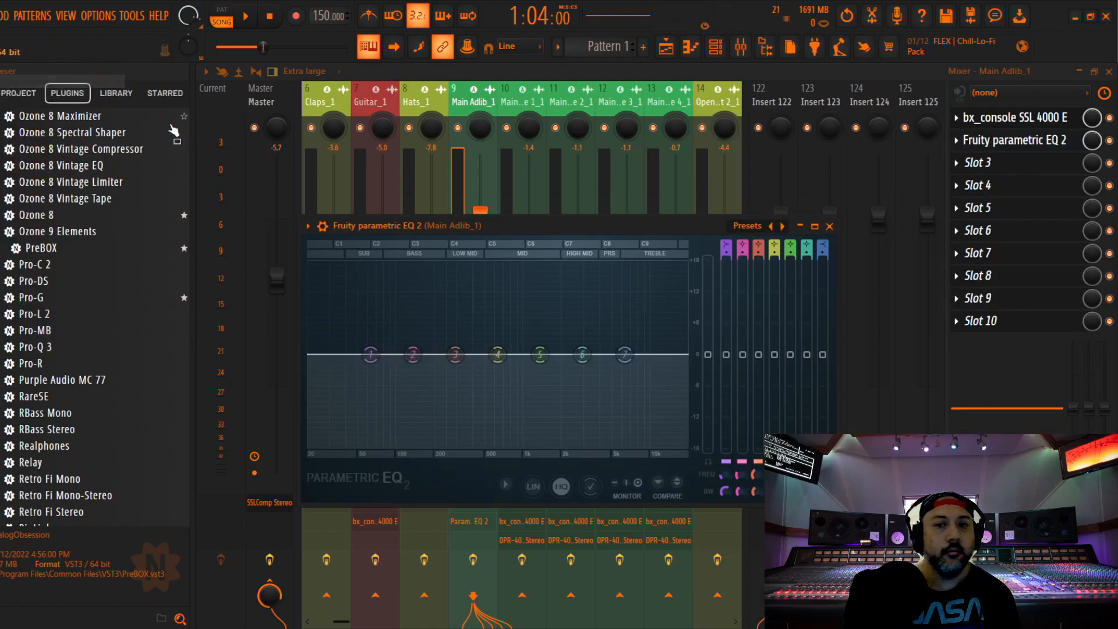
click(748, 226)
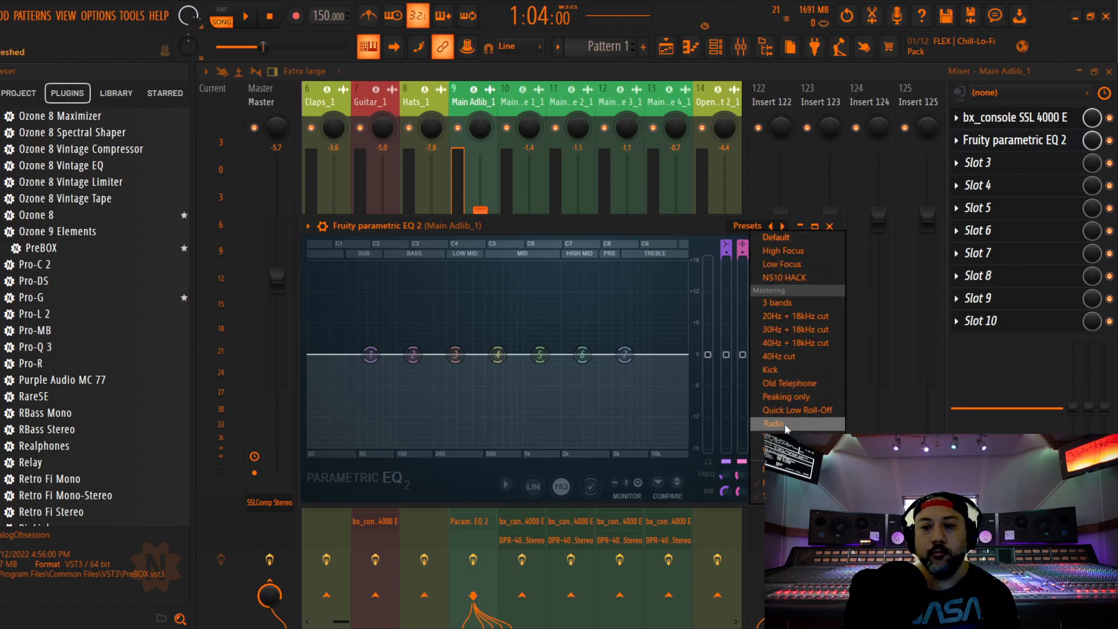
click(784, 424)
click(815, 227)
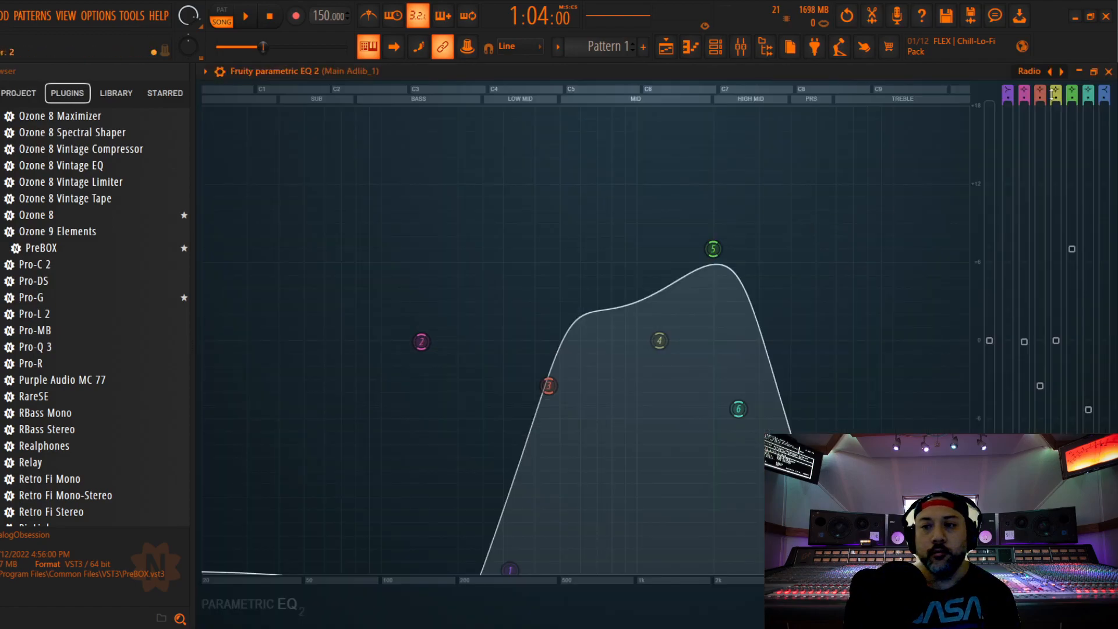
click(1094, 72)
click(829, 226)
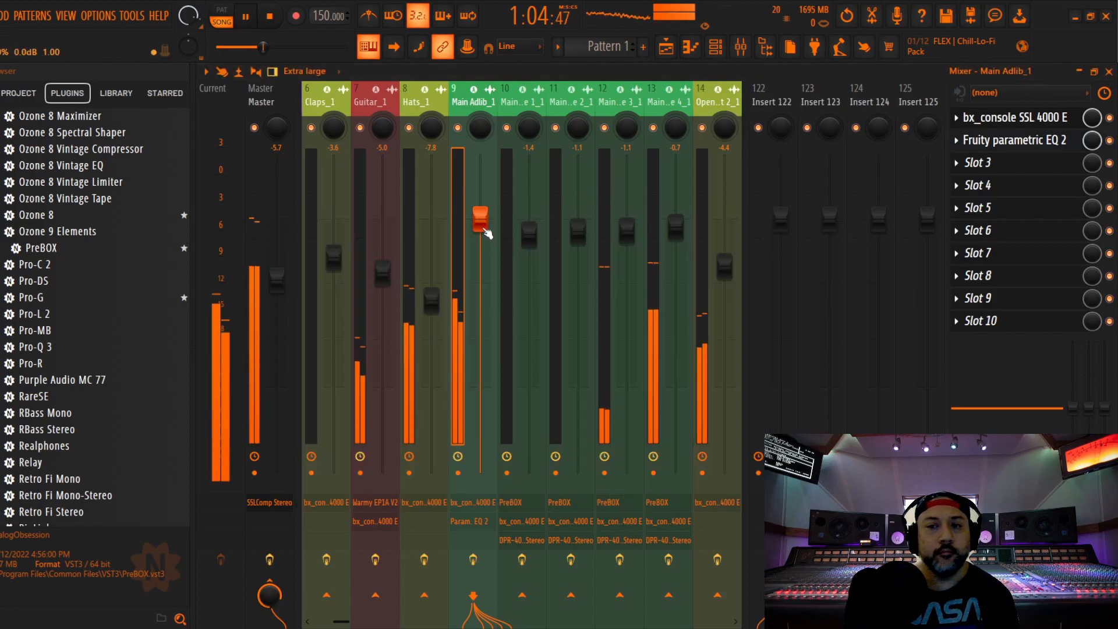
Move Fruity Parametric EQ 2 ahead of the SSL 4000 E on Main Adlib_1 and lower the track's fader to -2.0 dB during playback
drag(1000, 142, 998, 120)
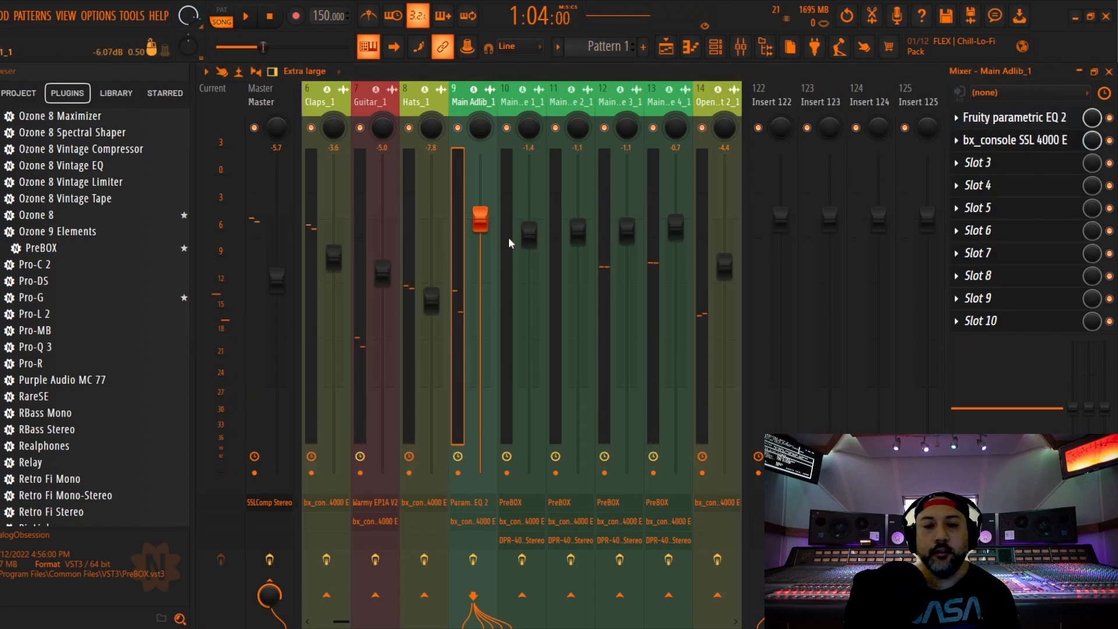
key(space)
drag(482, 224, 482, 247)
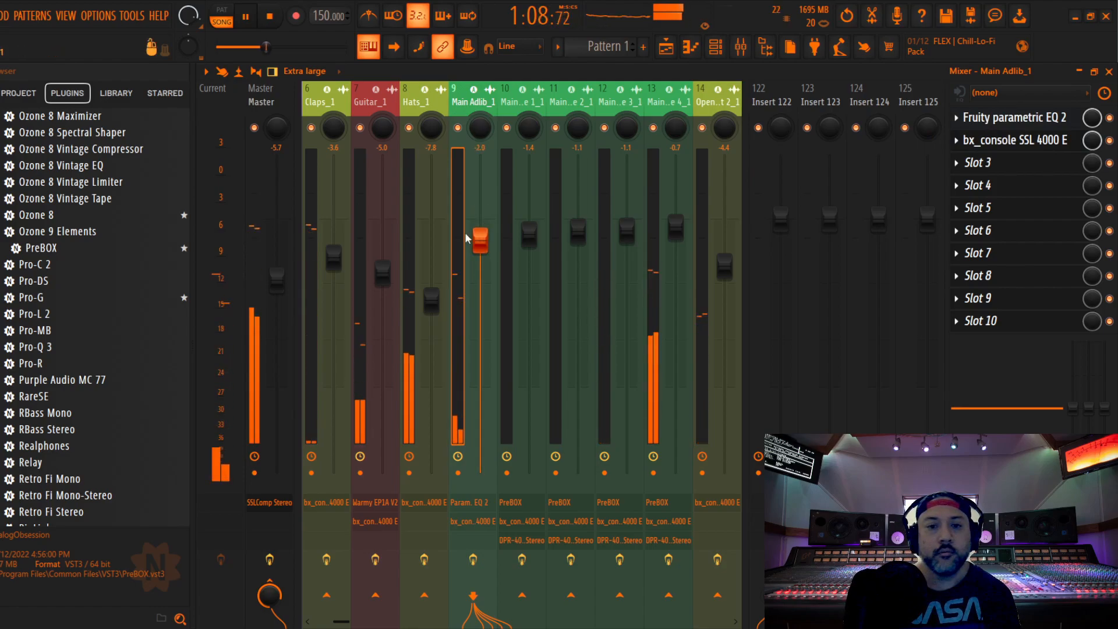
Stop playback, add Fruity Delay 3 to Main Adlib_1's third slot, and move it ahead of the SSL 4000 E
key(space)
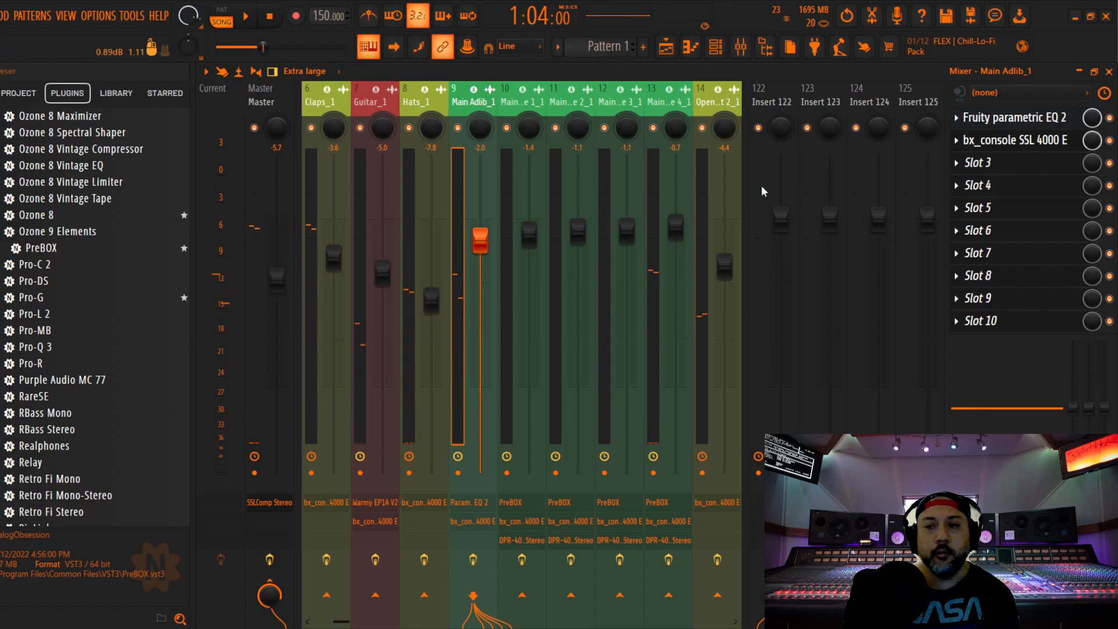
click(999, 169)
mouse_move(990, 181)
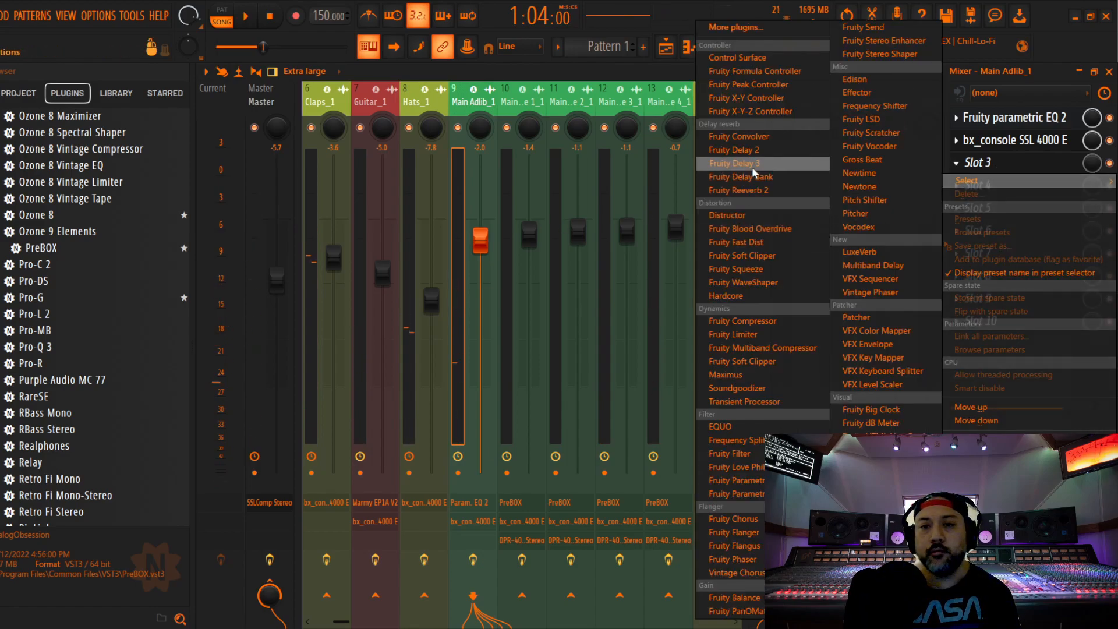
click(752, 164)
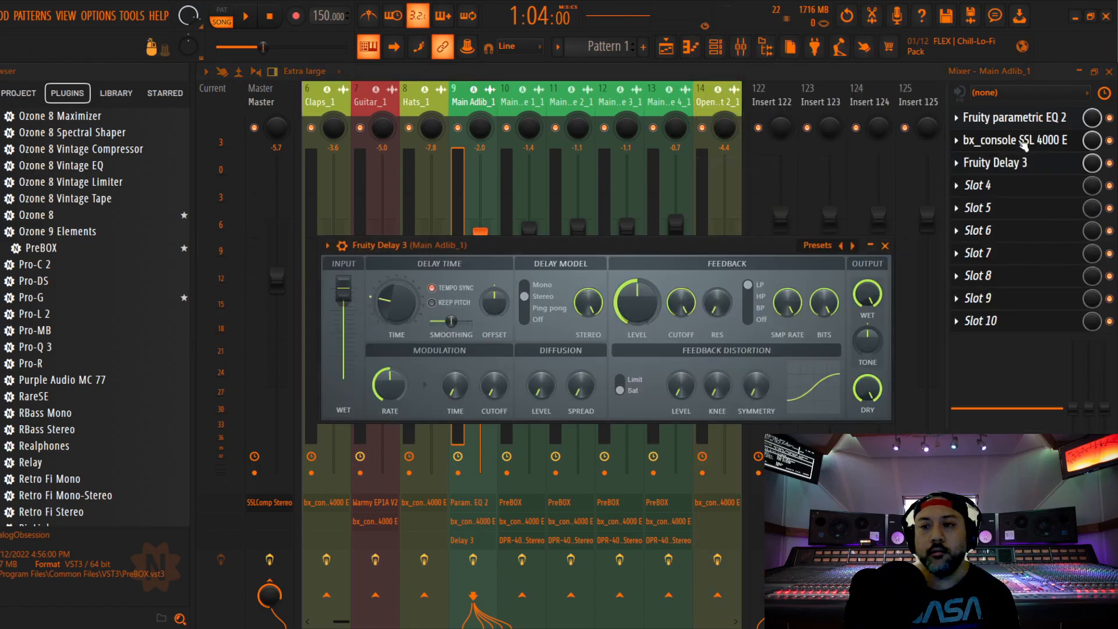
drag(1023, 145, 1016, 164)
Load Fruity Delay 3's Ping pong preset, adjust its delay time and lower its wet output while auditioning, and close it
drag(686, 246, 715, 159)
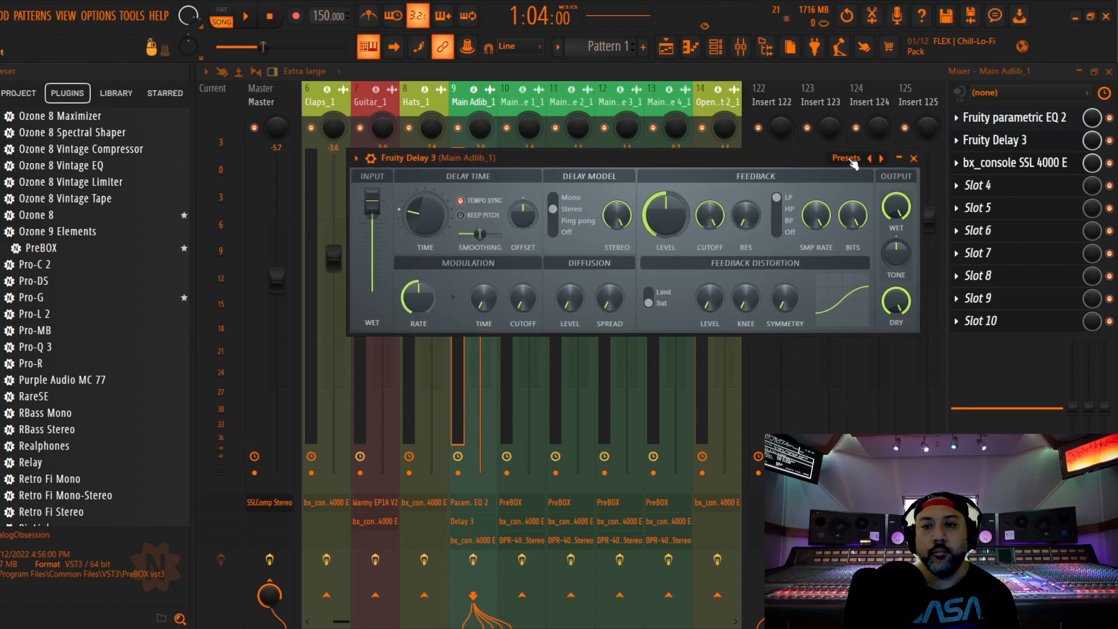
click(850, 159)
click(879, 233)
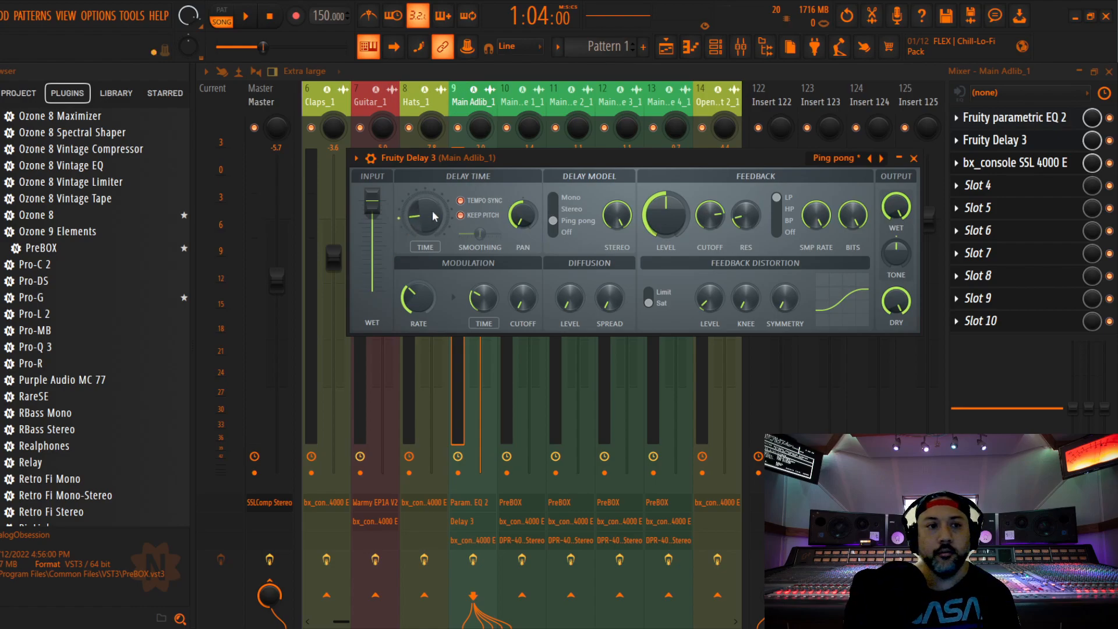
key(space)
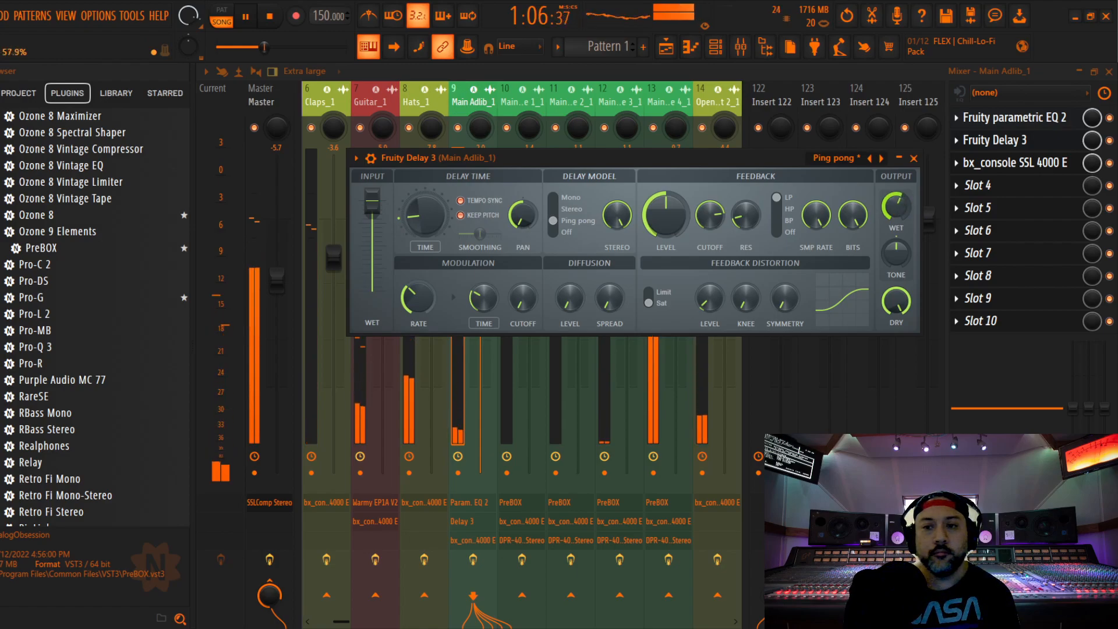
key(space)
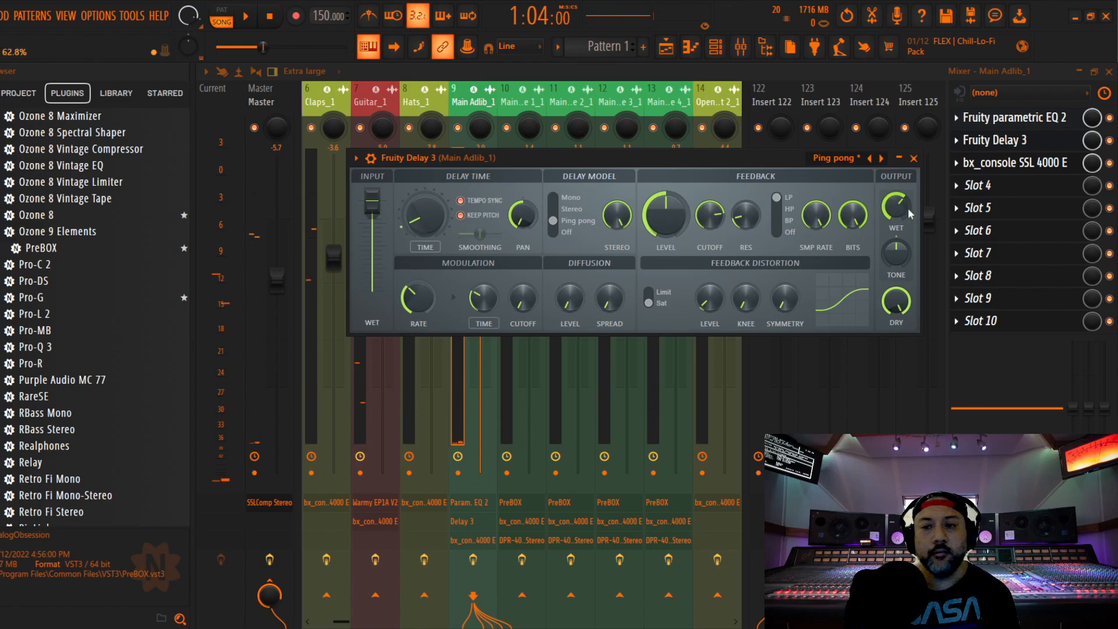
key(space)
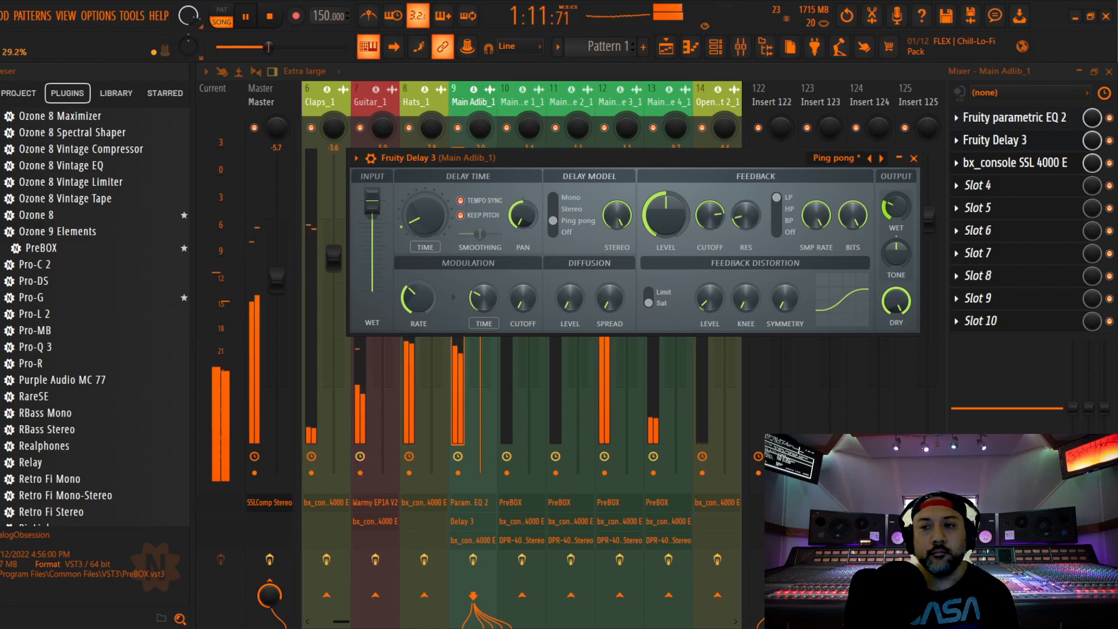
click(914, 158)
On Main Adlib_1's SSL 4000 E, raise the compressor ratio, lower its threshold, enable Pre Dyn, and cut the HF, HMF and LF gains
click(1012, 162)
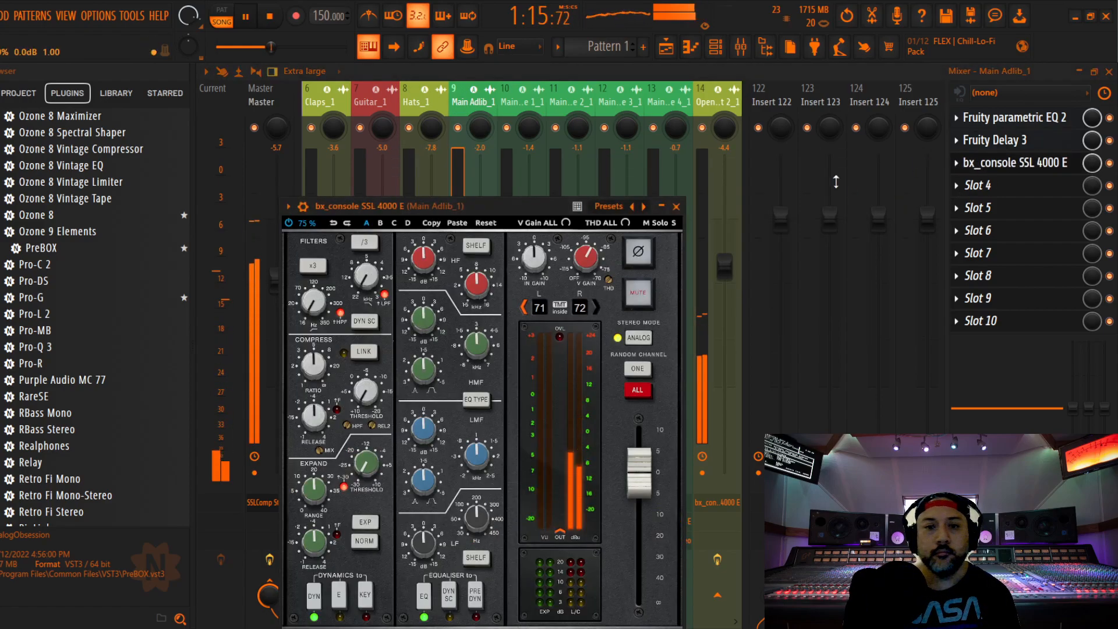
key(space)
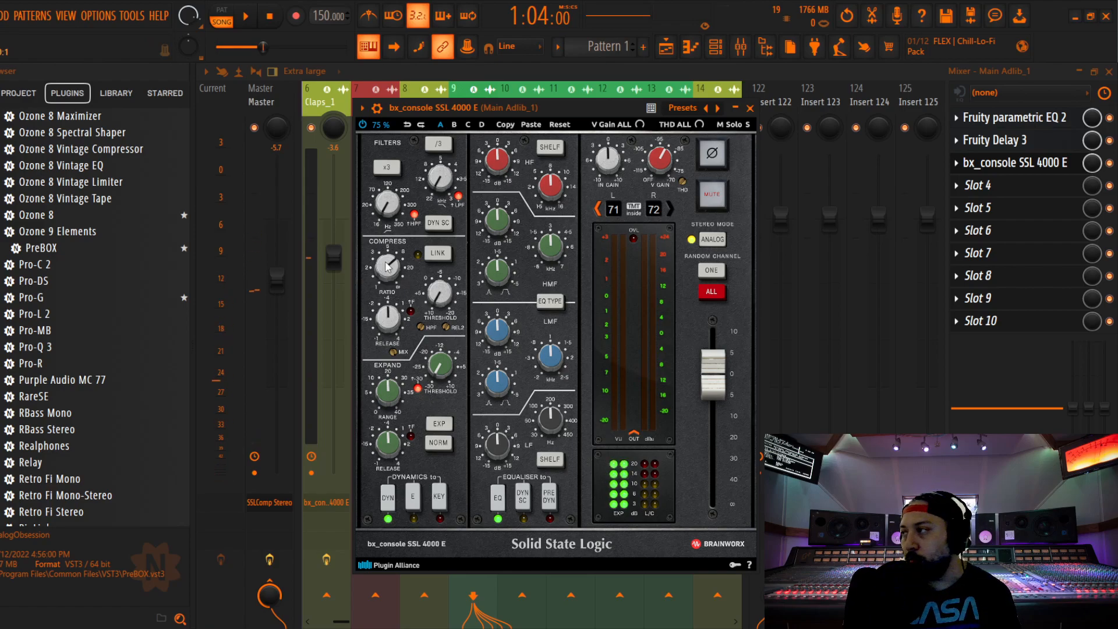
key(space)
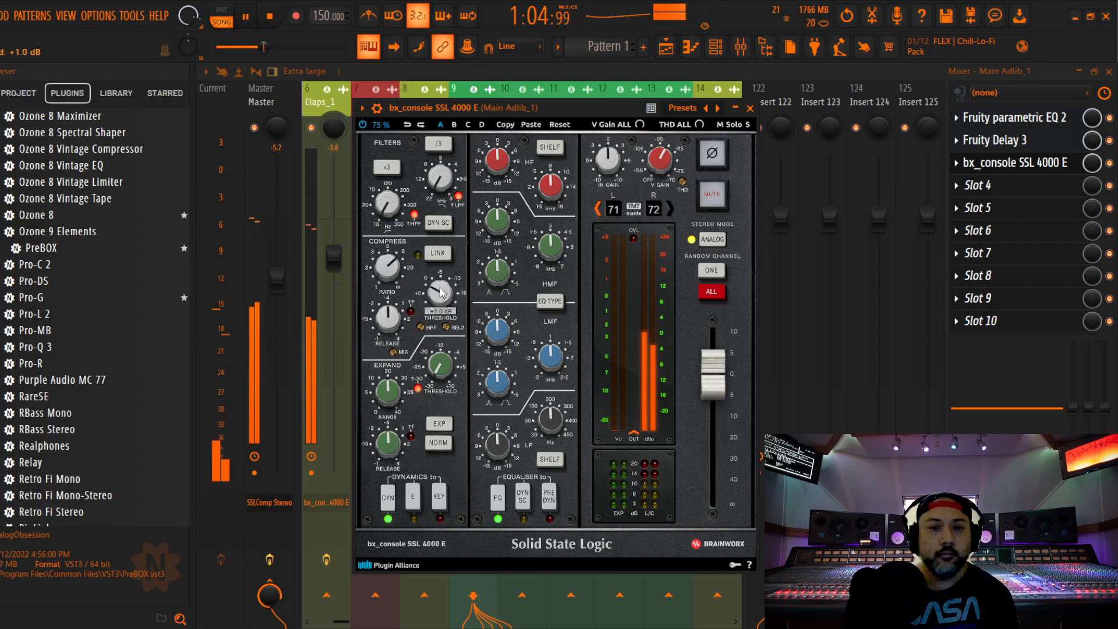
scroll(441, 293, down, 3)
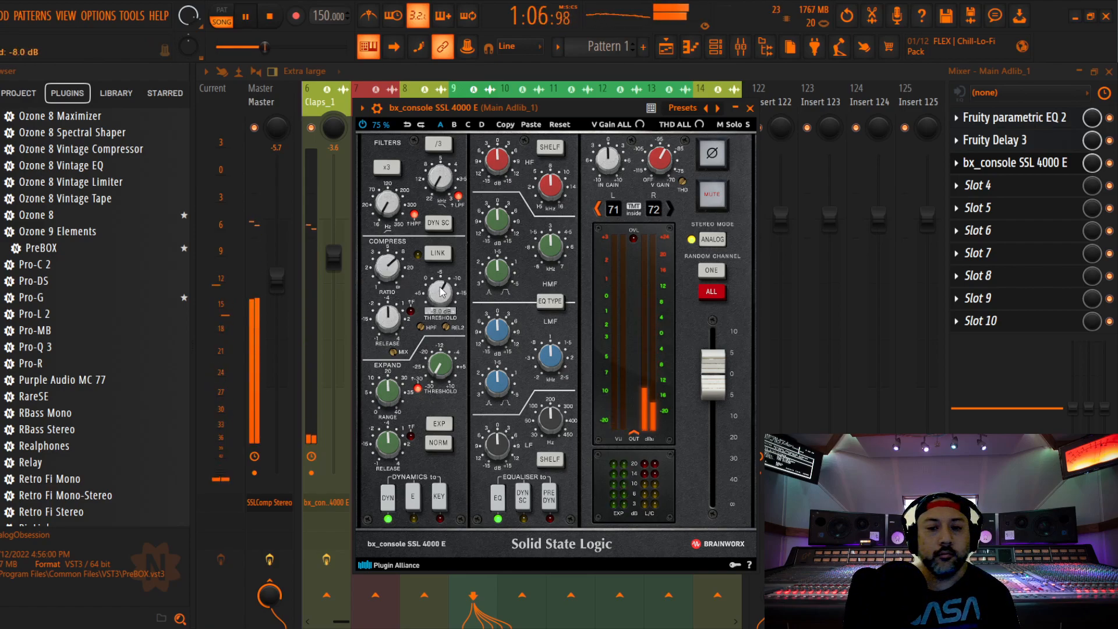
scroll(441, 293, down, 3)
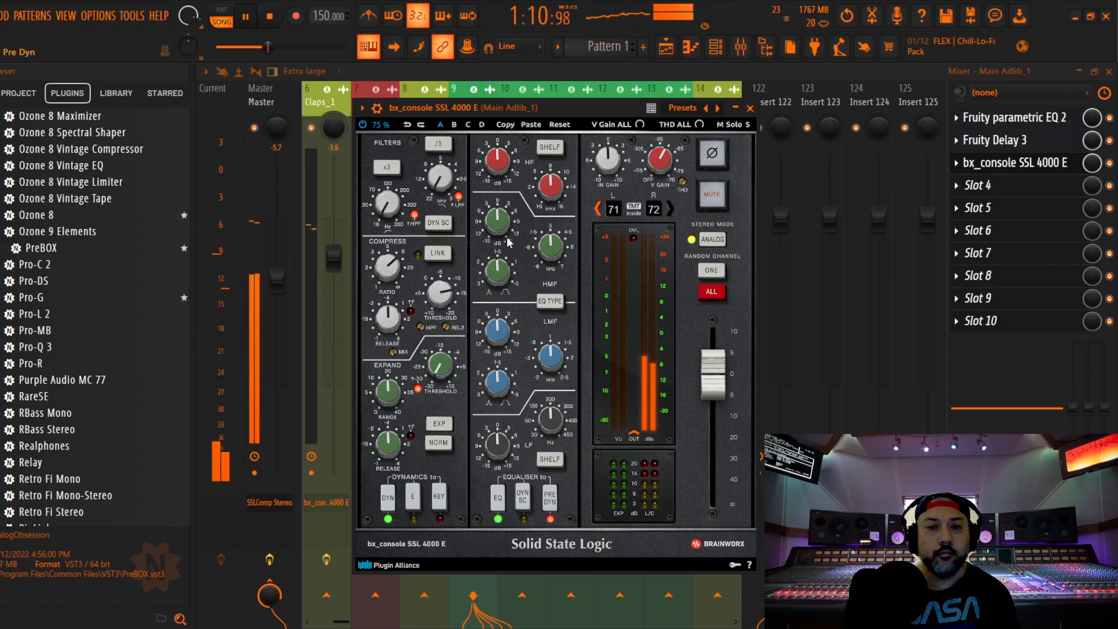
scroll(508, 242, down, 2)
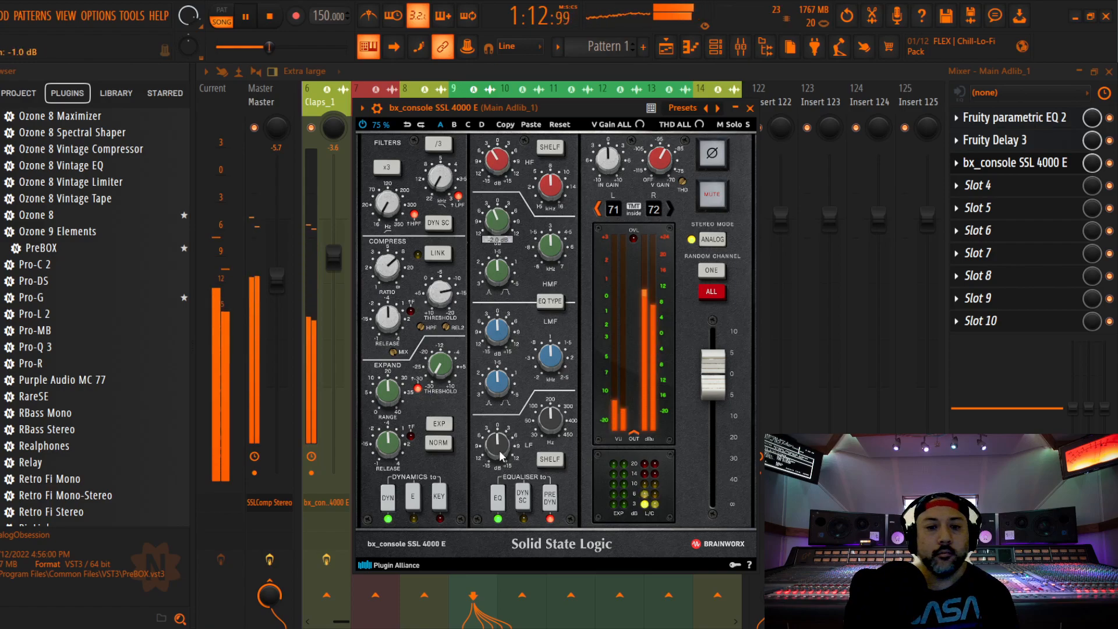
click(750, 108)
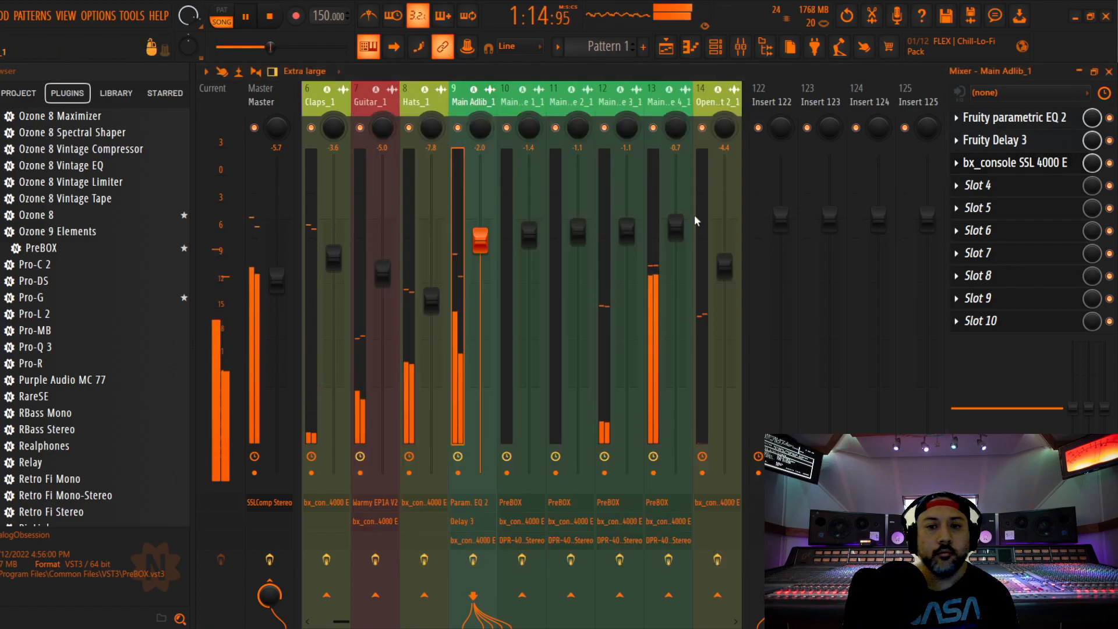
Lower Main Adlib_1's fader and balance it during playback to -9.5 dB
key(space)
drag(480, 240, 479, 355)
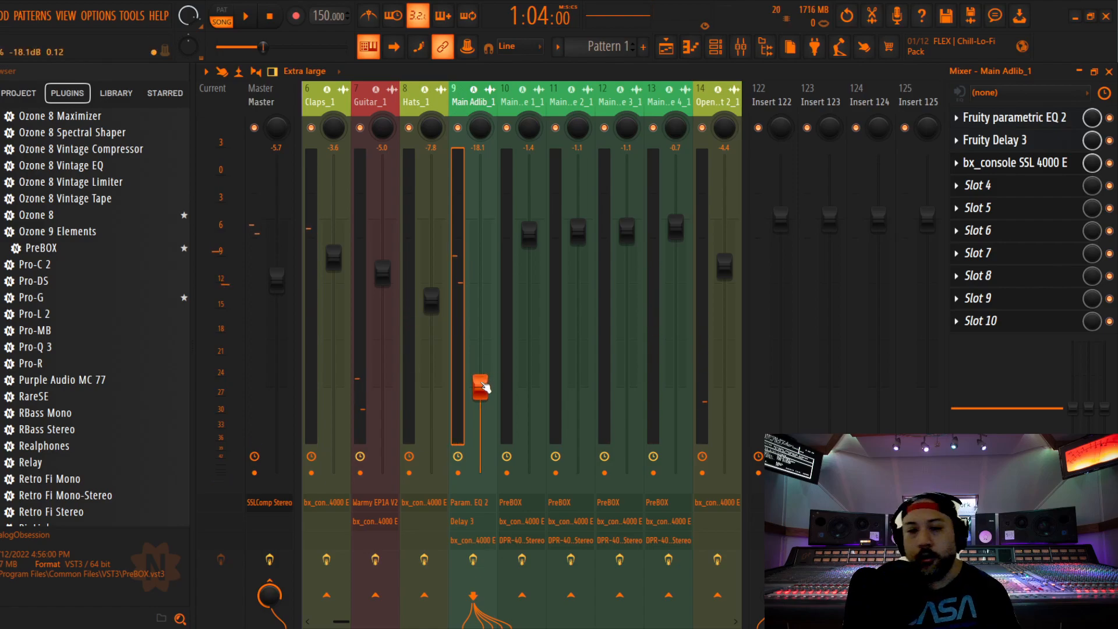
key(space)
drag(480, 387, 480, 315)
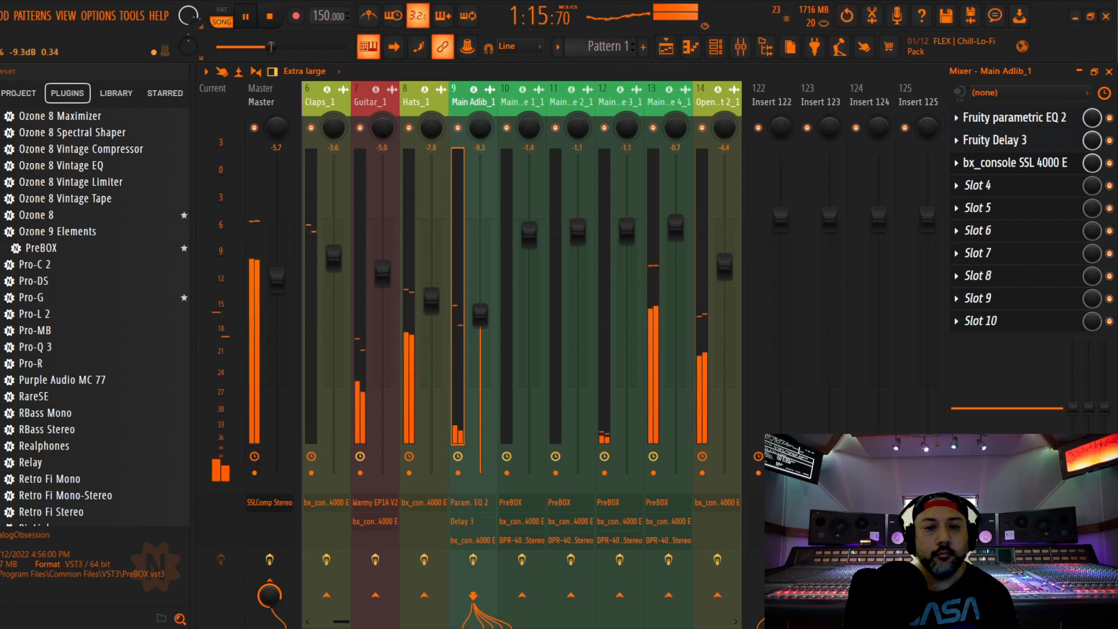
drag(479, 315, 480, 316)
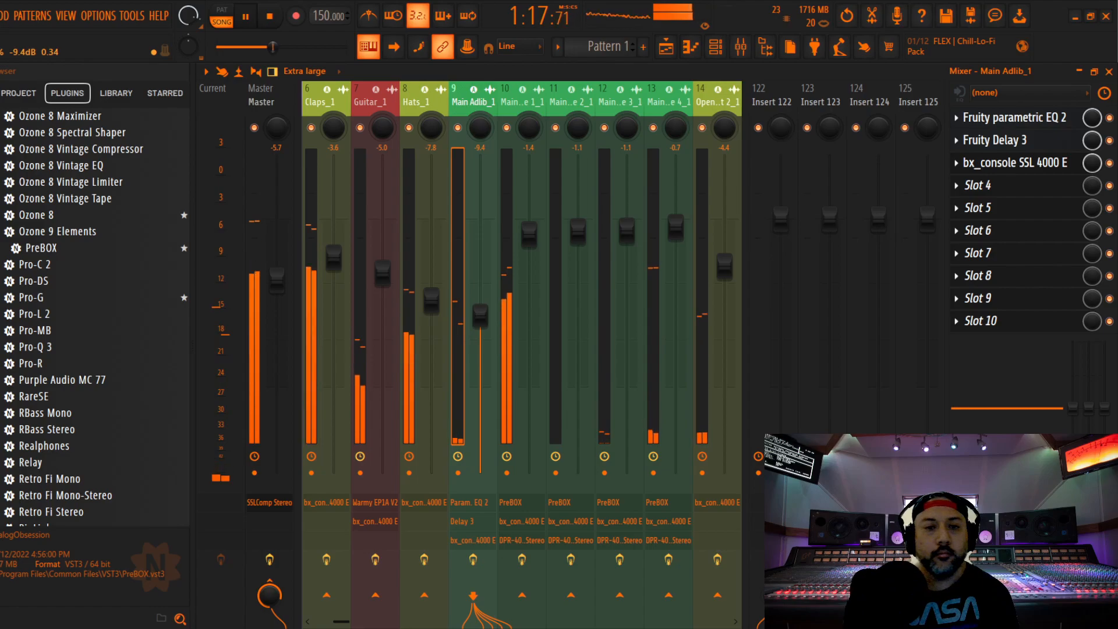
drag(480, 316, 481, 317)
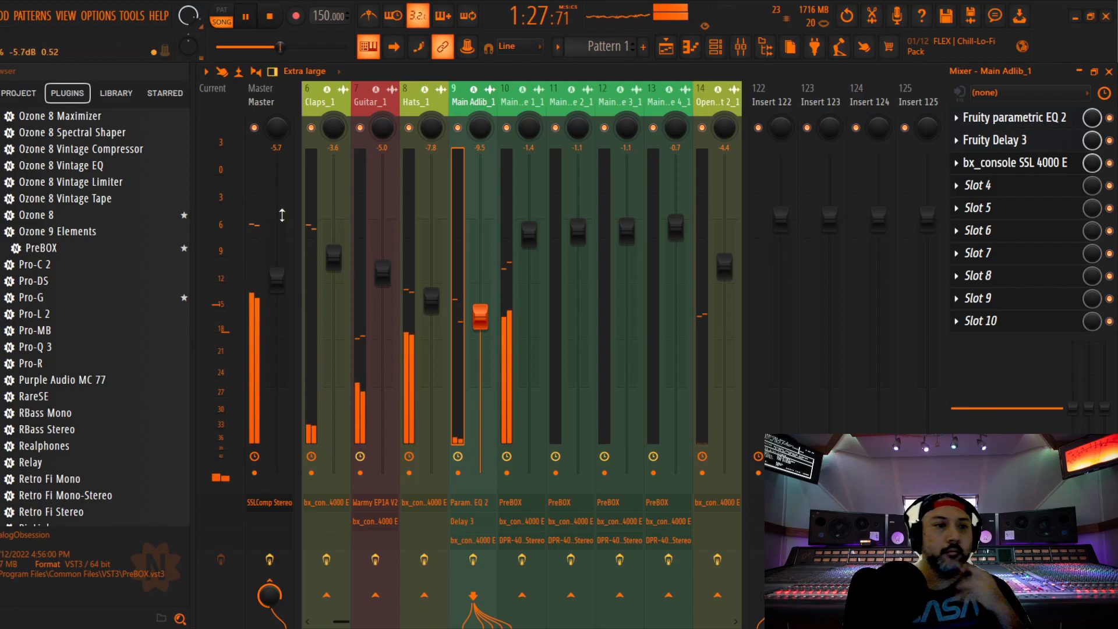
Save the project and stop playback
click(0, 16)
click(1, 81)
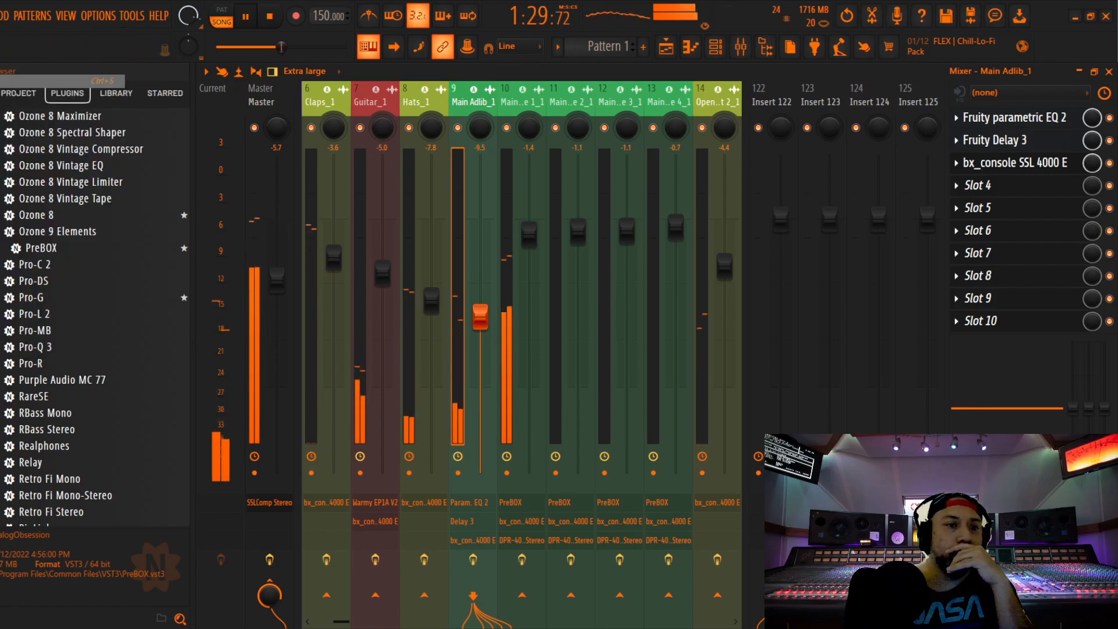
key(space)
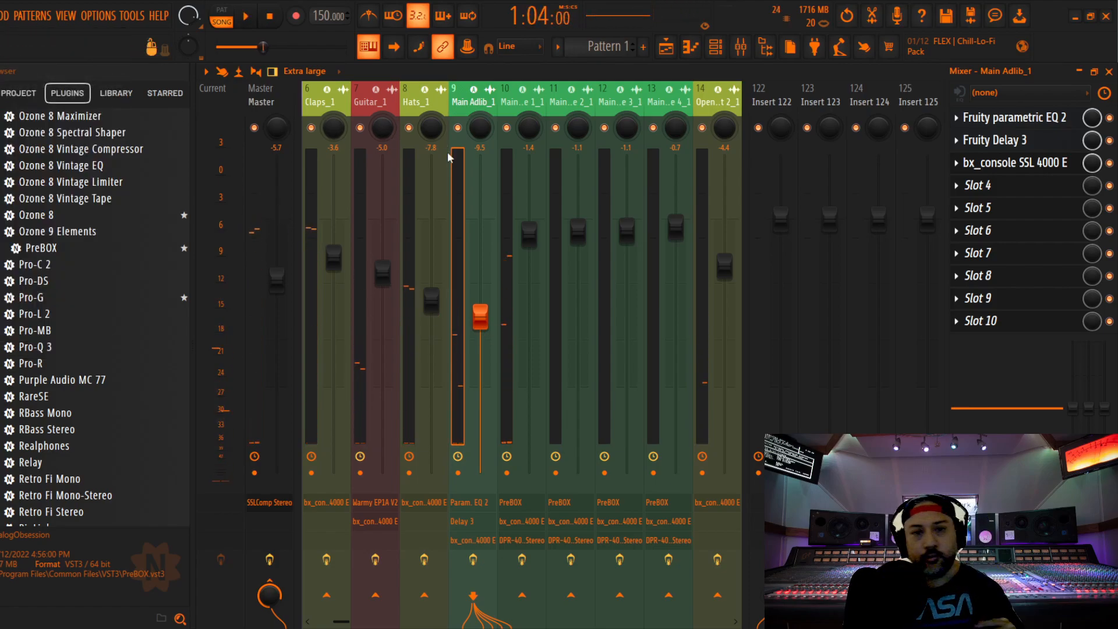
click(0, 15)
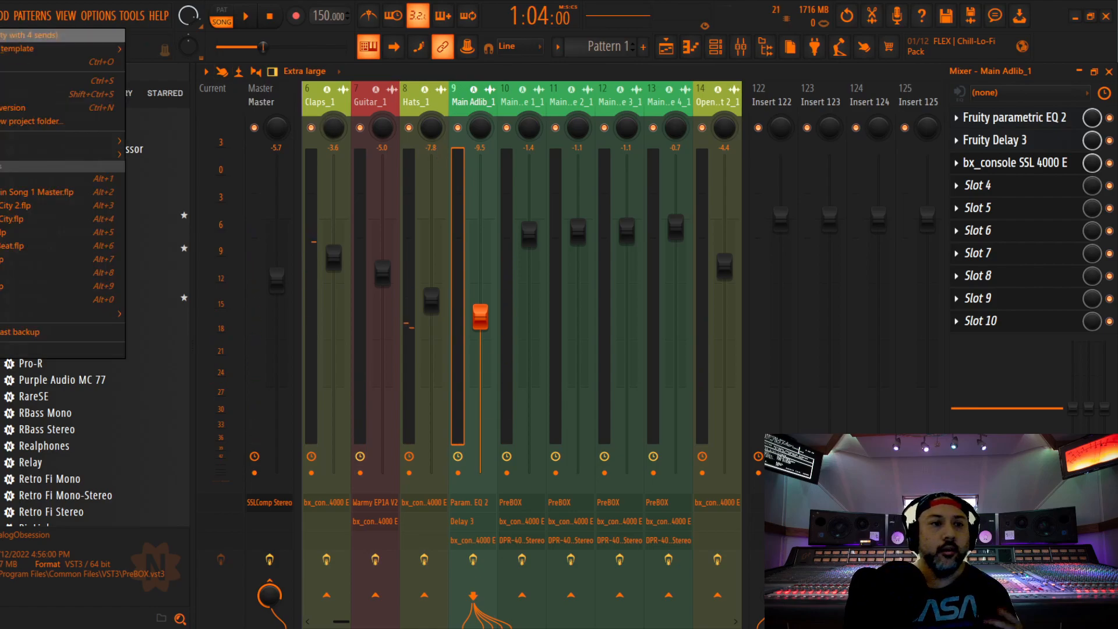
click(1, 81)
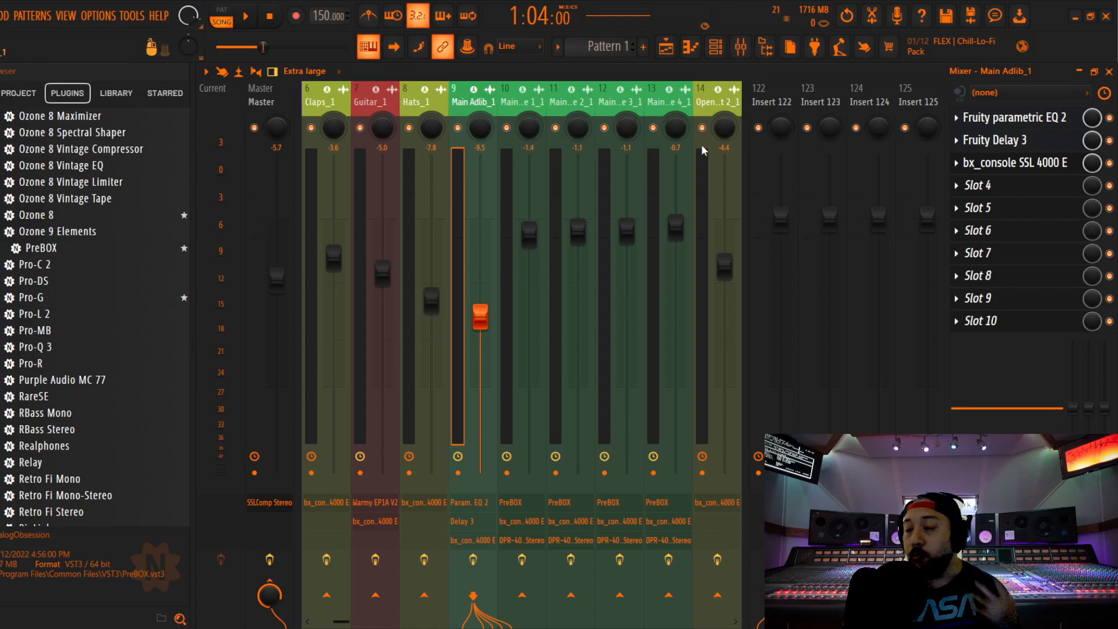
Review Main Adlib_1's Fruity Parametric EQ 2 curve, Fruity Delay 3 settings and SSL 4000 E settings, closing each plugin
click(994, 120)
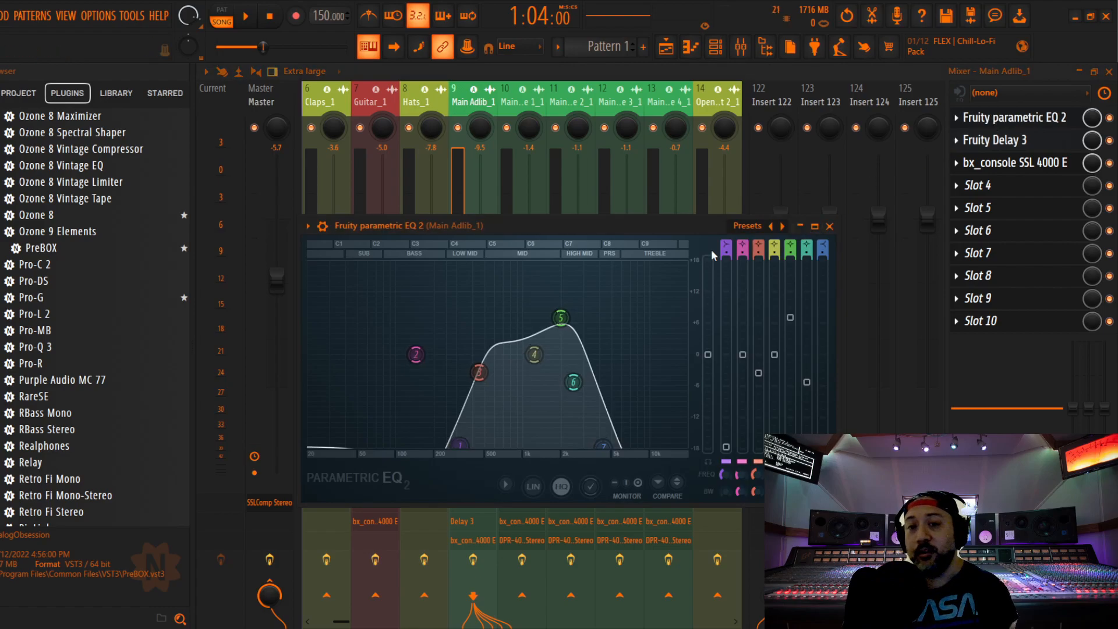
drag(678, 231, 697, 204)
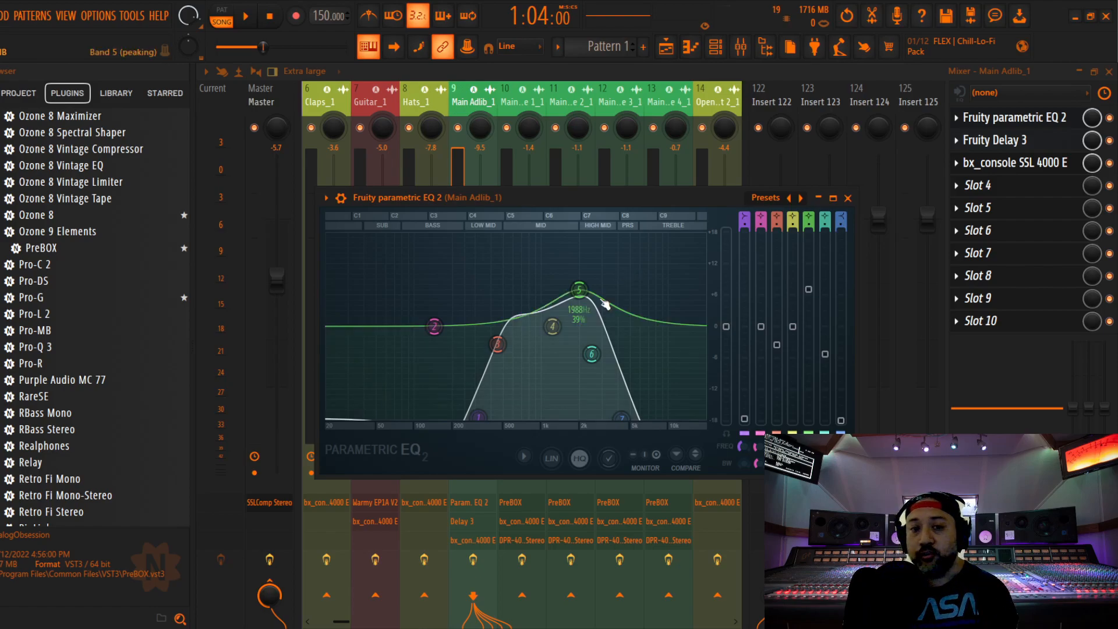
click(849, 199)
click(1006, 140)
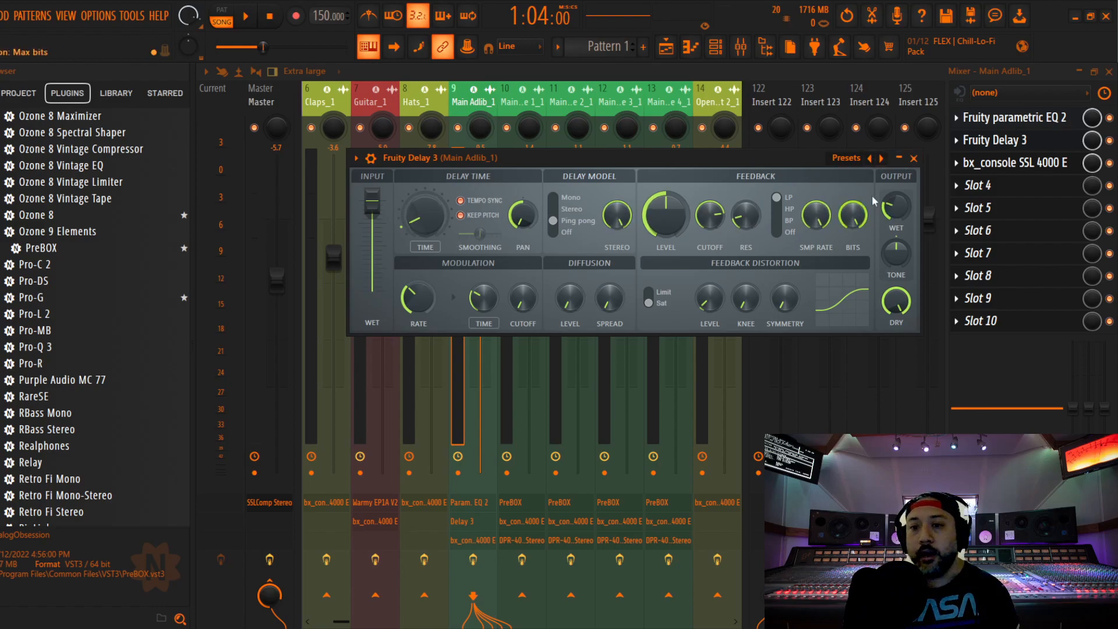
click(914, 159)
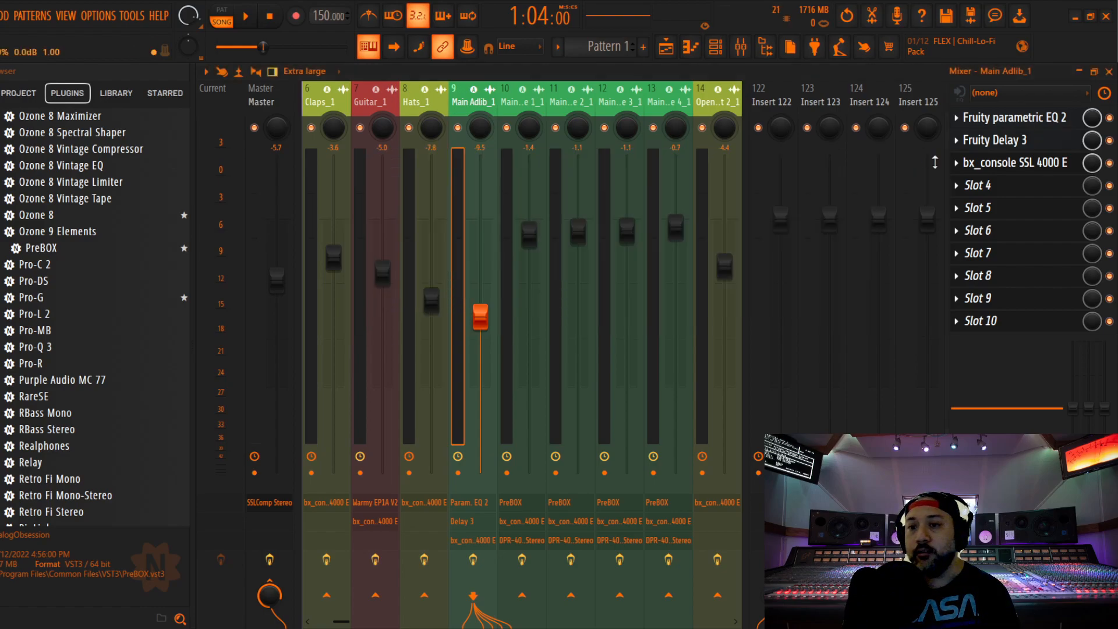
click(1012, 163)
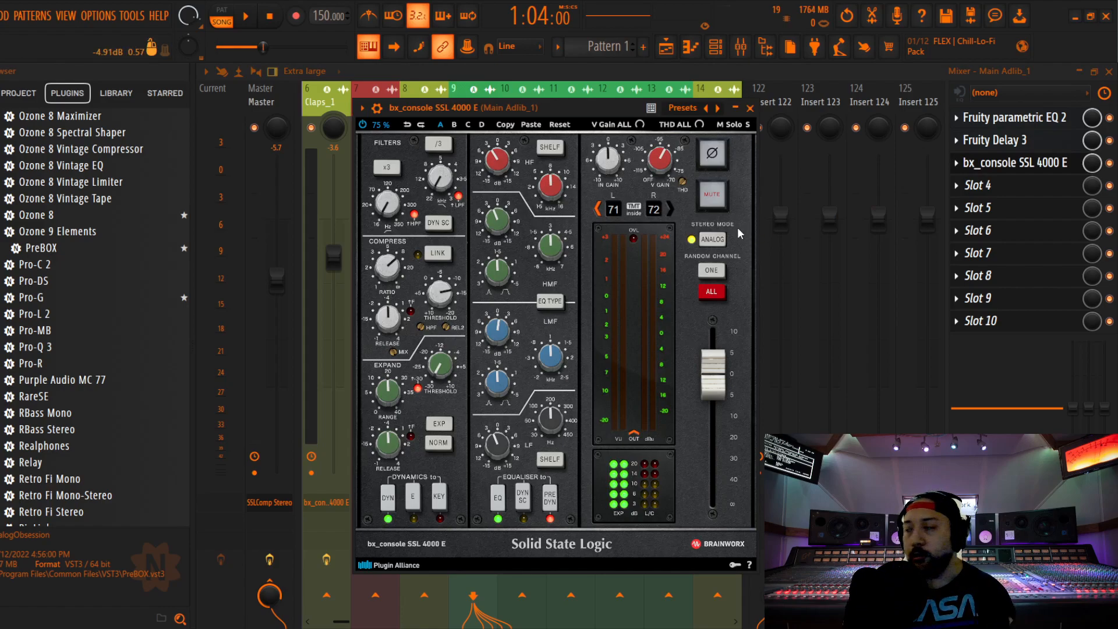
click(749, 107)
Play the song, look through the remaining mixer tracks up to the muted alternate vocals, and close the mixer
key(space)
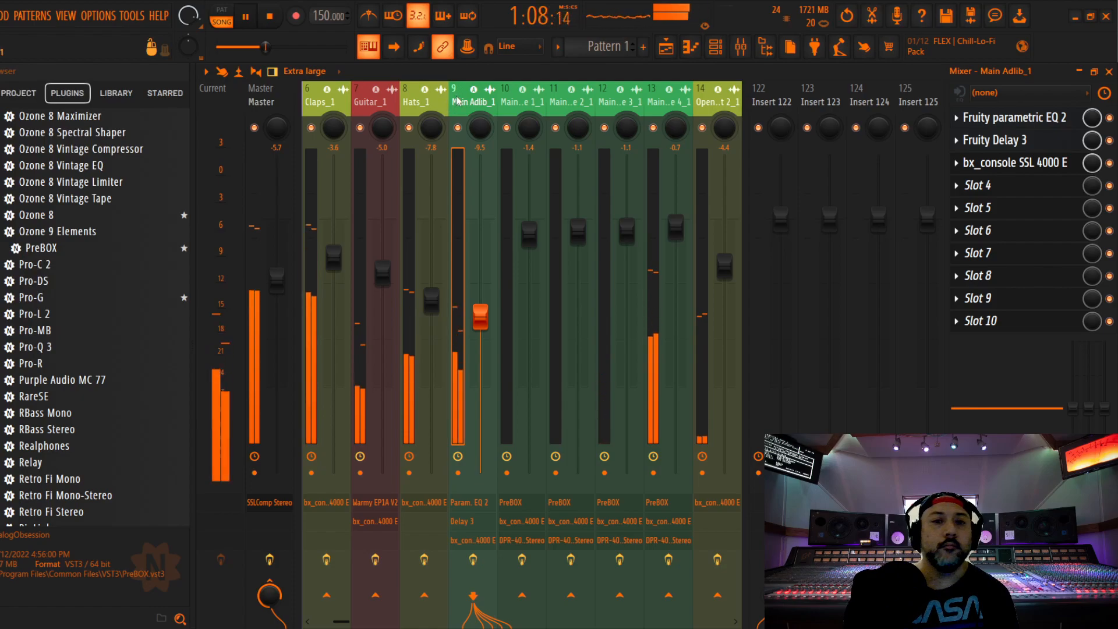
drag(459, 103, 511, 107)
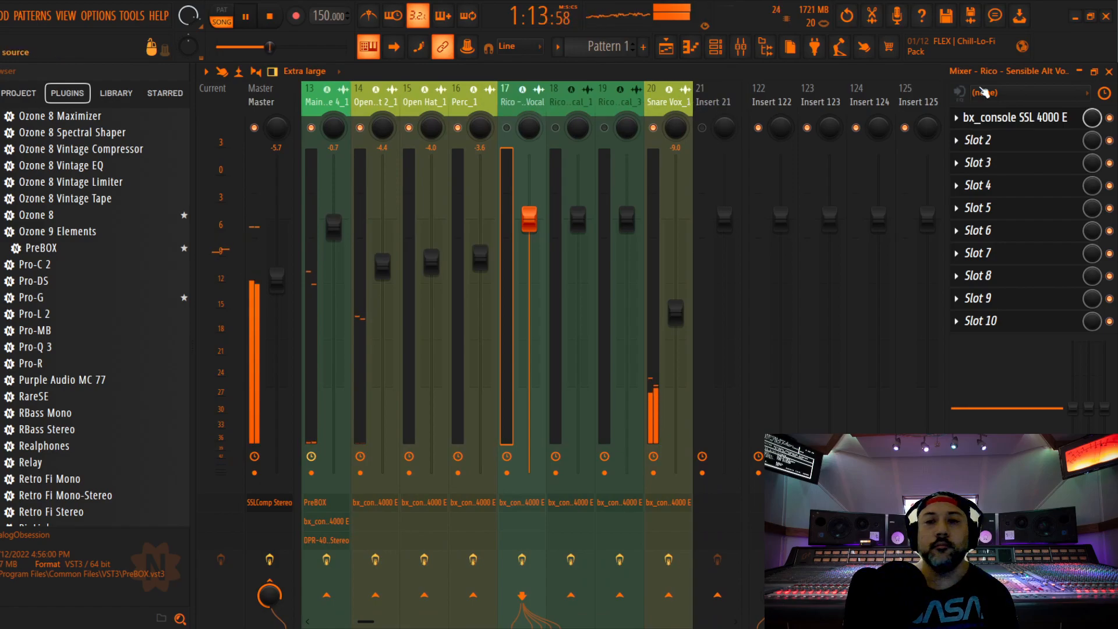
click(1108, 71)
Place the song position at the start of the Adlib 1_1 vocal in the playlist and unmute Adlib 1_1 in the mixer
scroll(679, 263, down, 1)
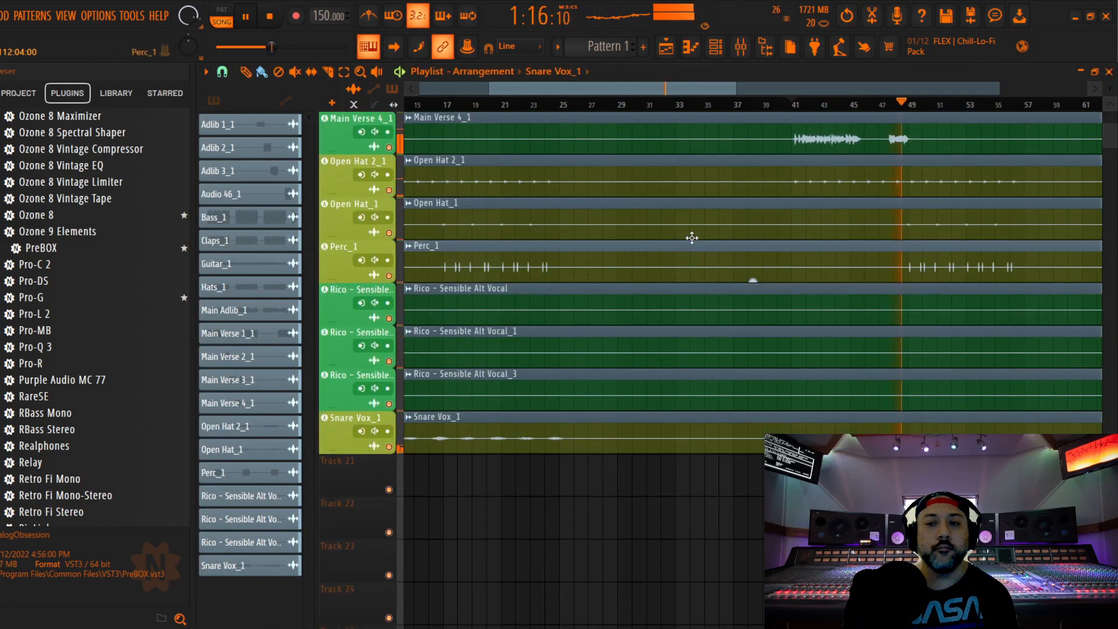
drag(643, 90, 840, 90)
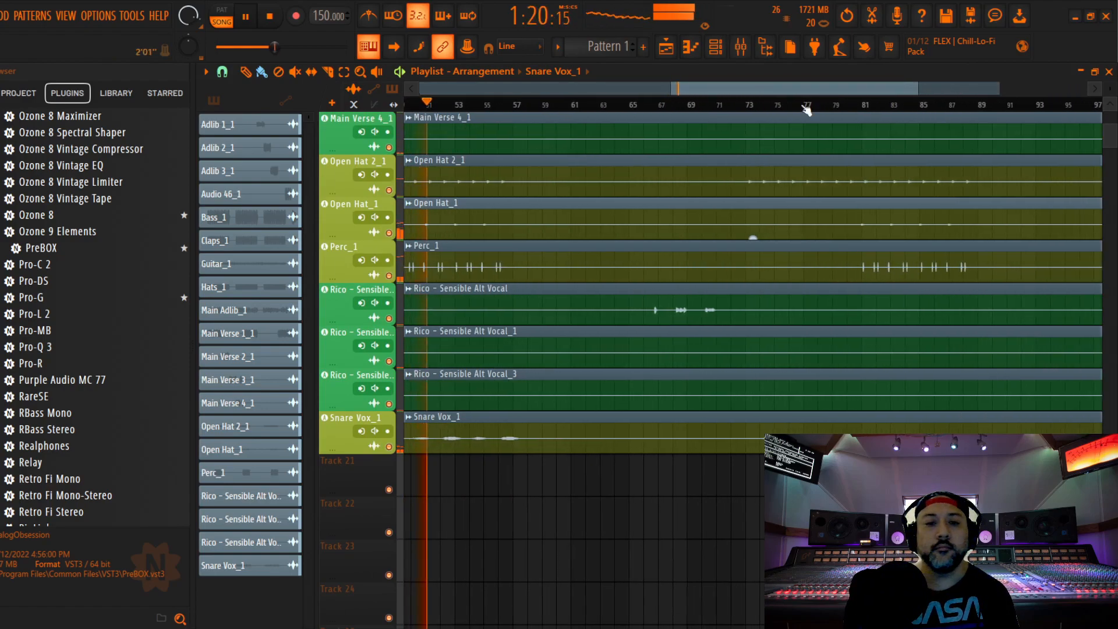
scroll(691, 177, up, 10)
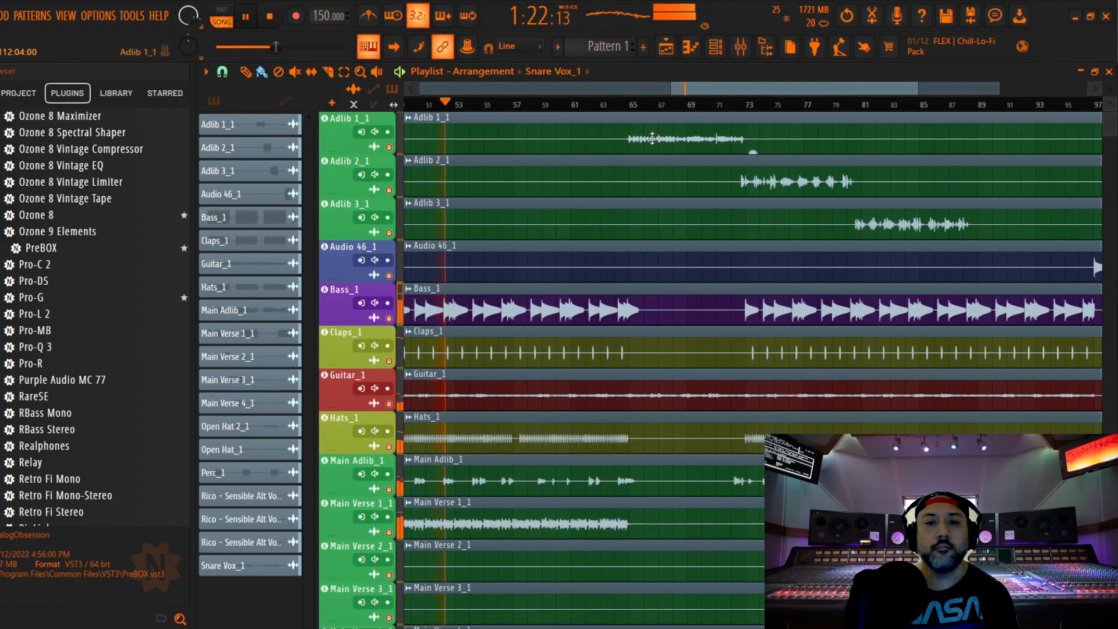
mouse_move(737, 86)
mouse_down()
mouse_move(479, 108)
mouse_move(729, 93)
mouse_up()
key(space)
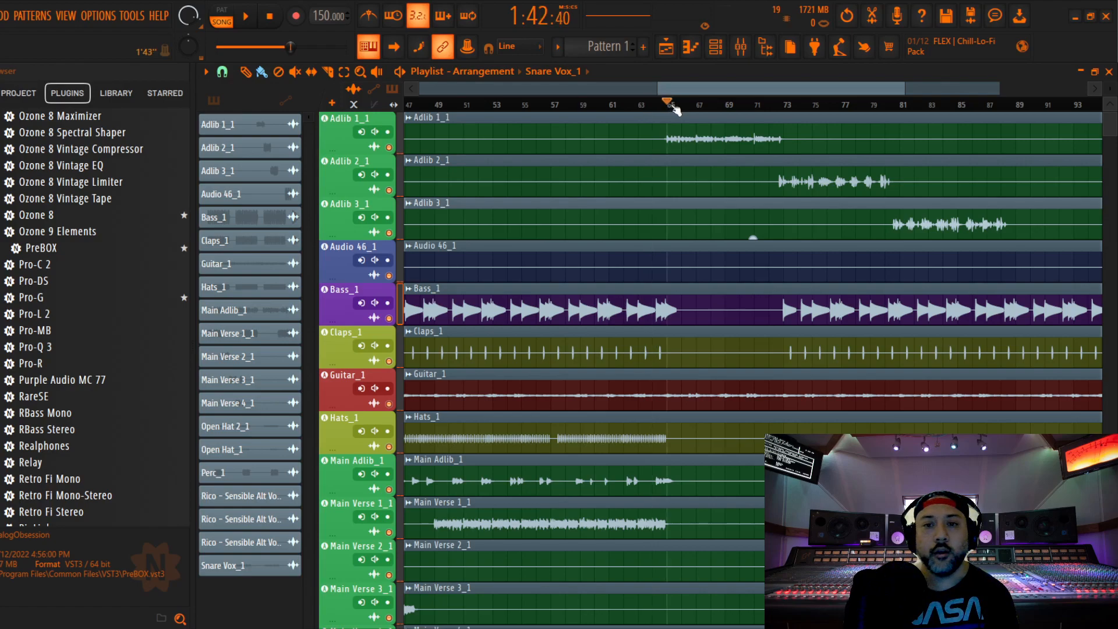
click(740, 46)
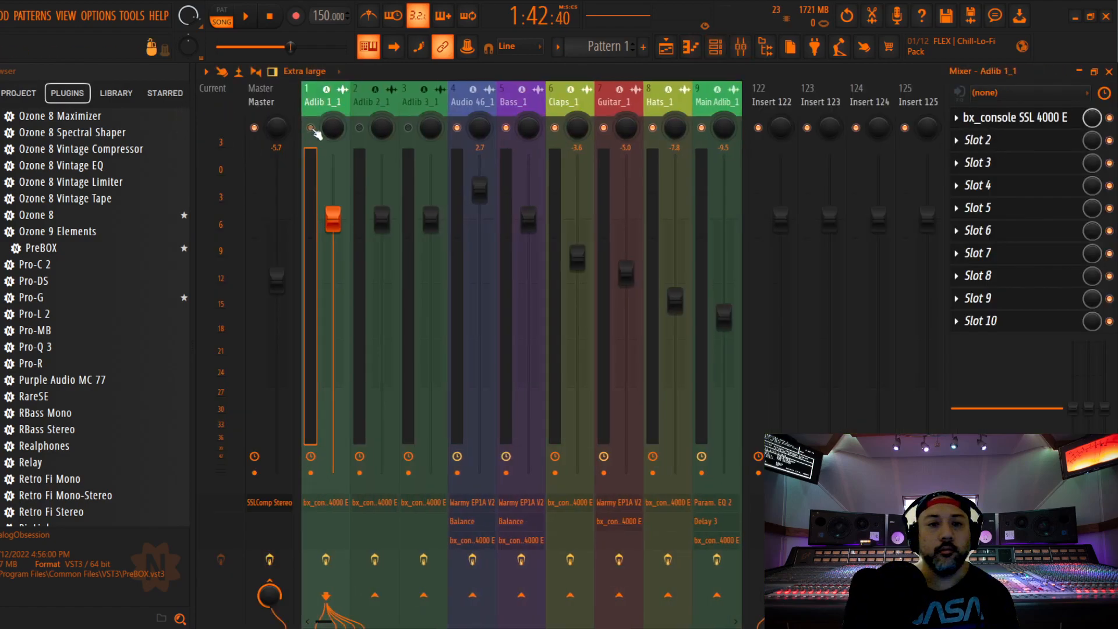
Insert PreBOX ahead of the SSL 4000 E on Adlib 1_1, with the New-81 model and input at about -12.4 dB
key(space)
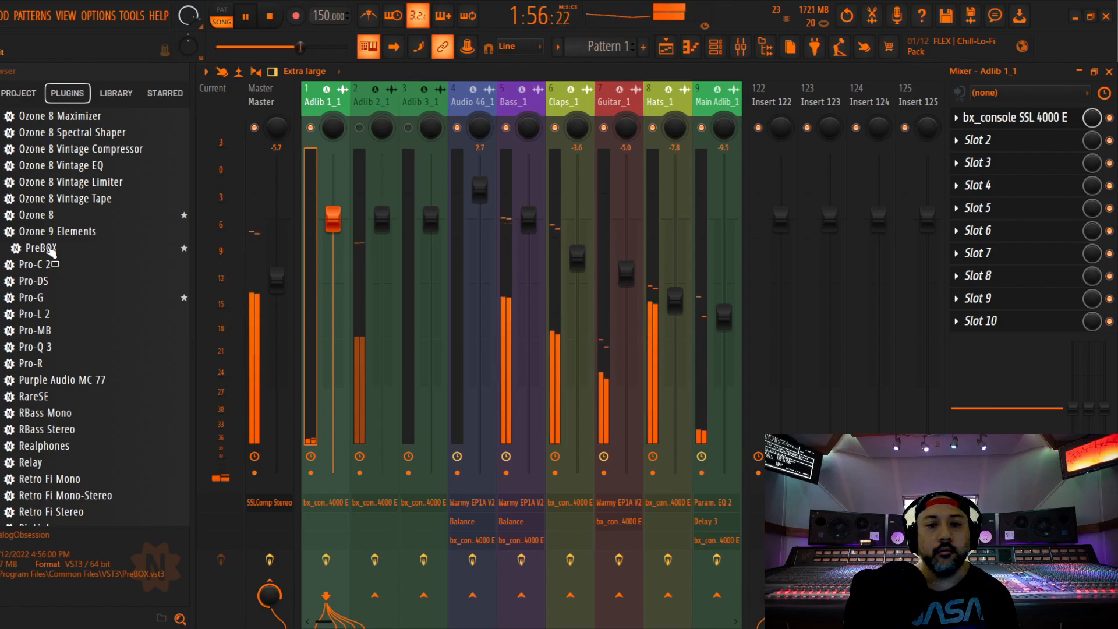
key(space)
drag(51, 249, 1012, 119)
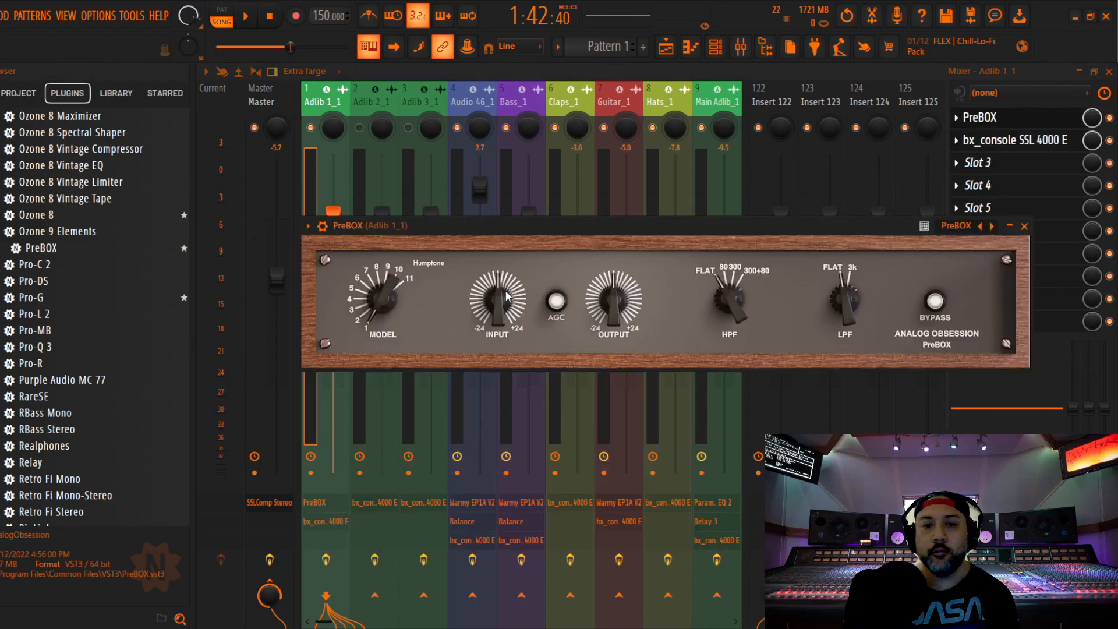
scroll(383, 302, down, 5)
key(space)
drag(495, 307, 526, 368)
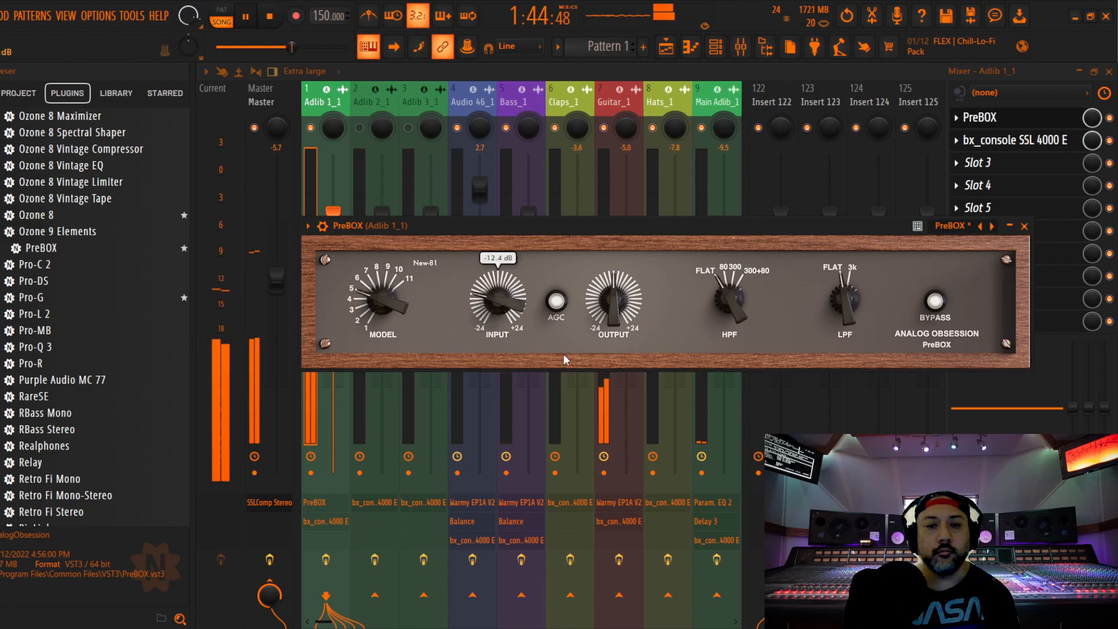
click(1024, 226)
On Adlib 1_1's SSL 4000 E, raise the compression ratio, set threshold to -12 dB, put EQ before dynamics, cut LF and set LMF gain to +1 dB
click(1014, 140)
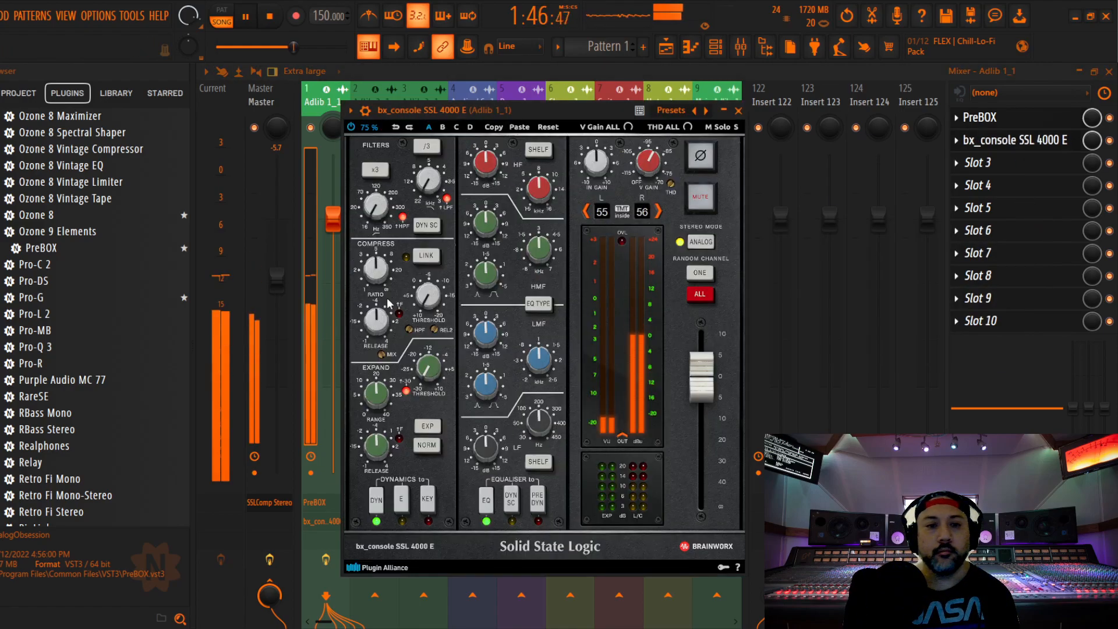
scroll(432, 301, up, 10)
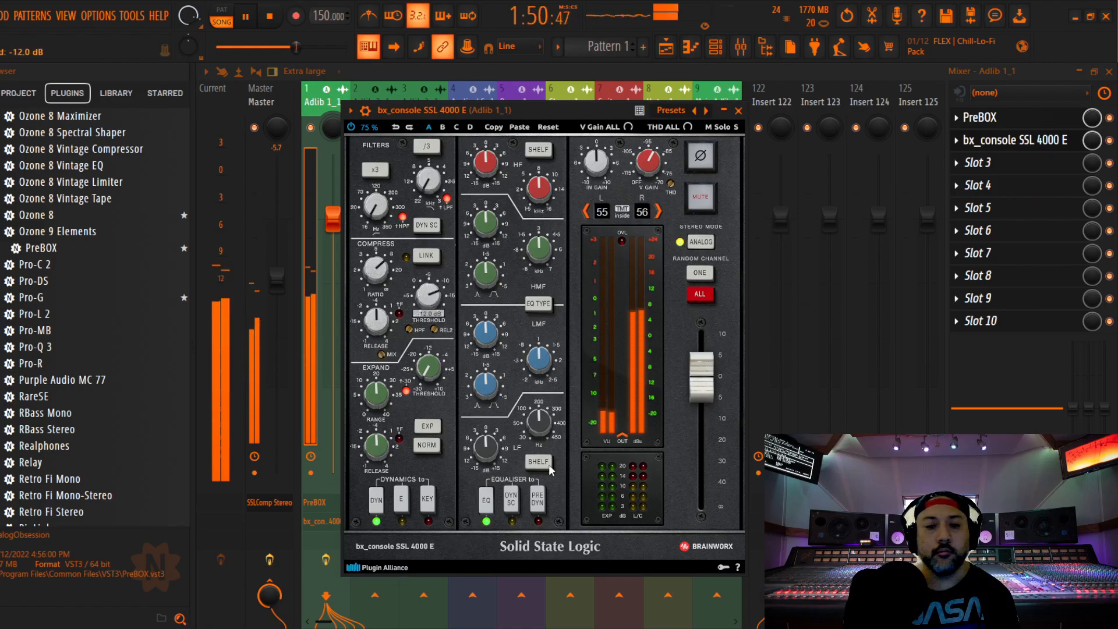
click(537, 498)
scroll(487, 161, down, 1)
scroll(488, 223, down, 1)
scroll(488, 443, down, 4)
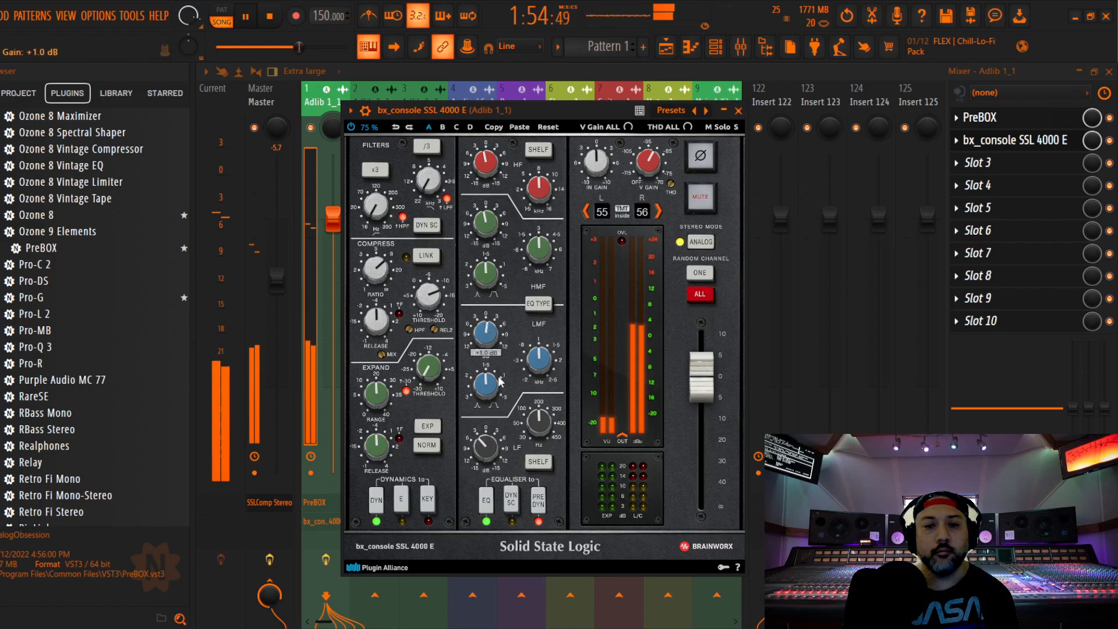
key(Escape)
key(space)
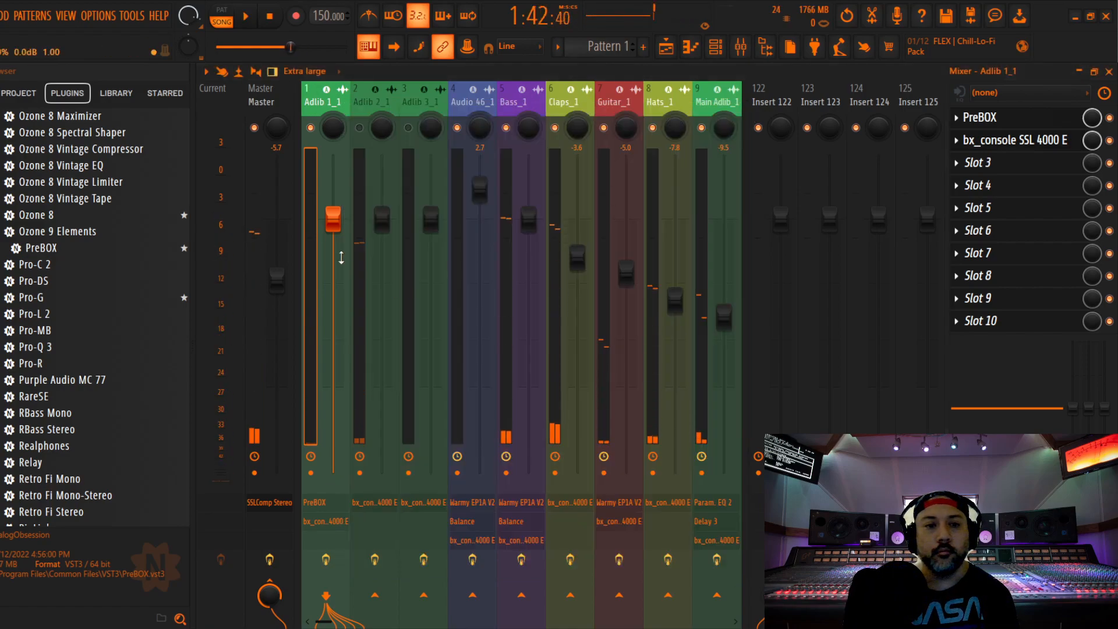
Insert DPR-402 Stereo after the SSL 4000 E on Adlib 1_1 and adjust its de-ess frequency and amount during playback
scroll(75, 332, down, 2)
scroll(79, 323, up, 4)
scroll(79, 324, up, 15)
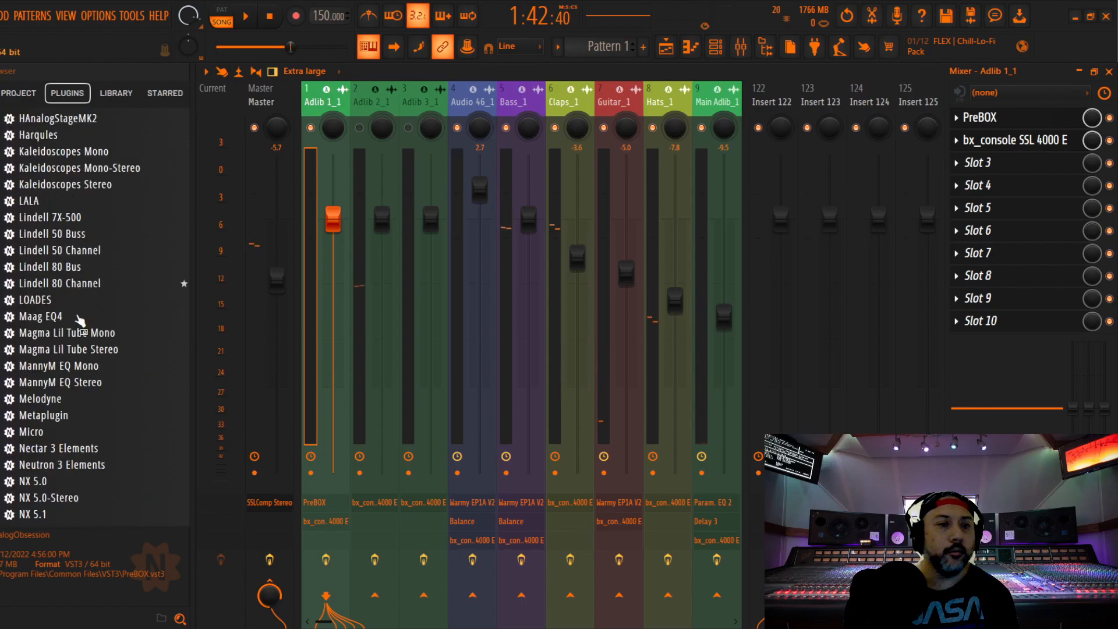
scroll(86, 332, down, 3)
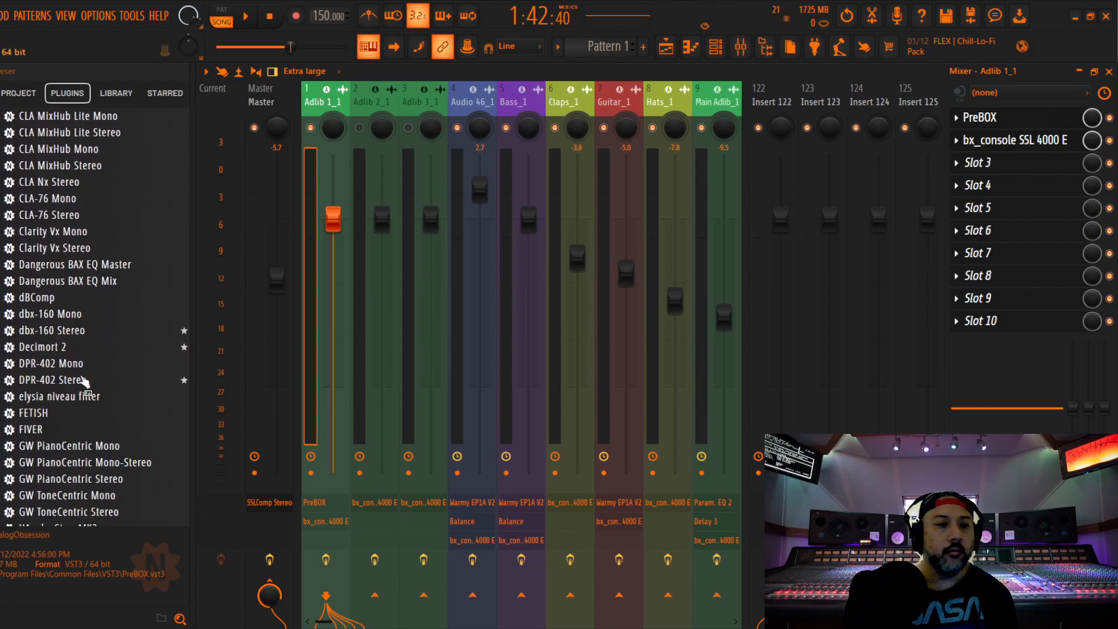
drag(75, 385, 972, 164)
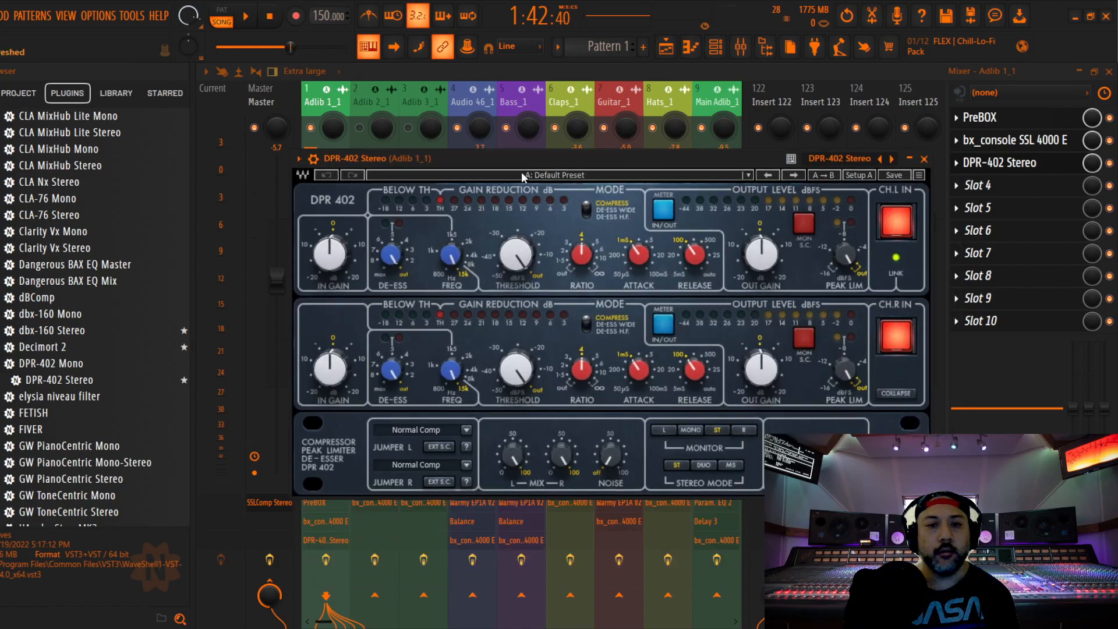
drag(533, 154, 563, 156)
drag(476, 256, 477, 245)
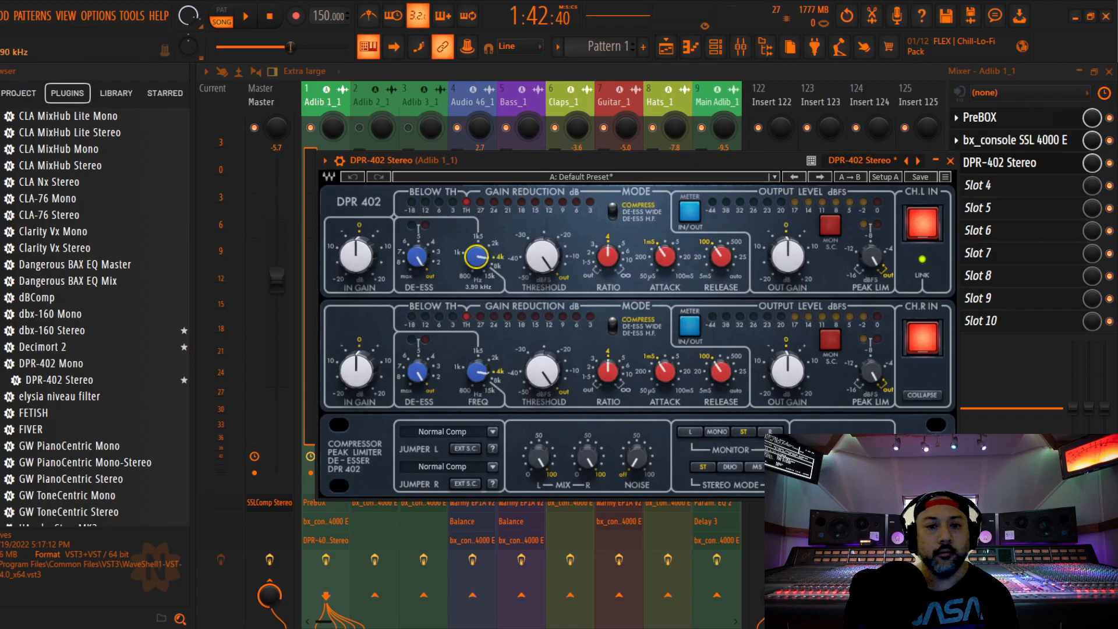
key(space)
click(418, 259)
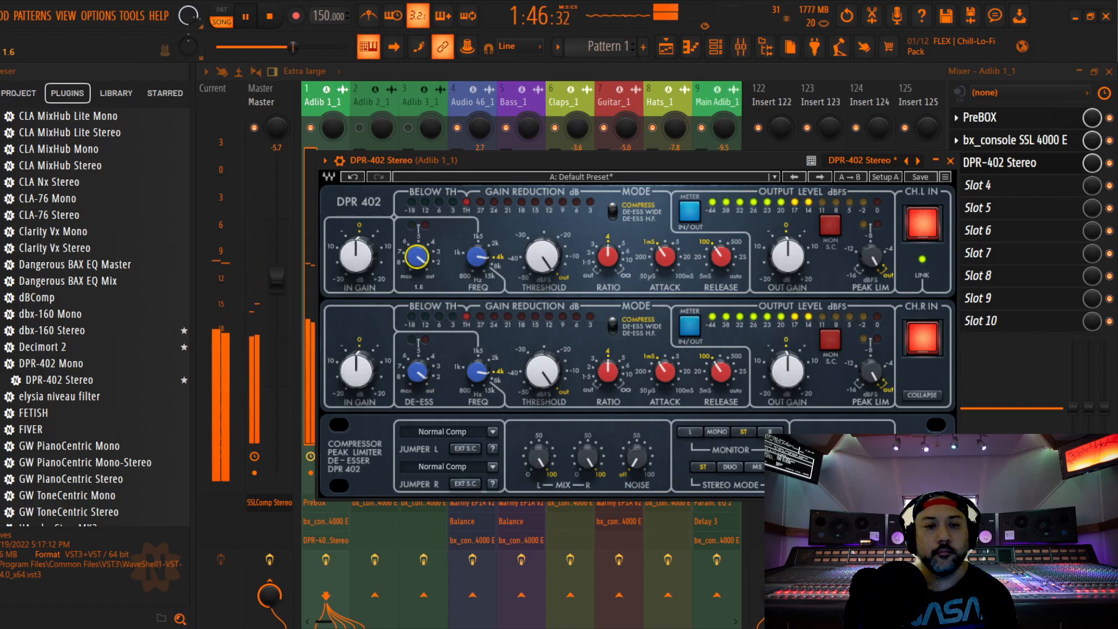
click(950, 161)
Lower the Adlib 1_1 fader to -0.4 dB while listening, and stop playback
drag(333, 268, 333, 227)
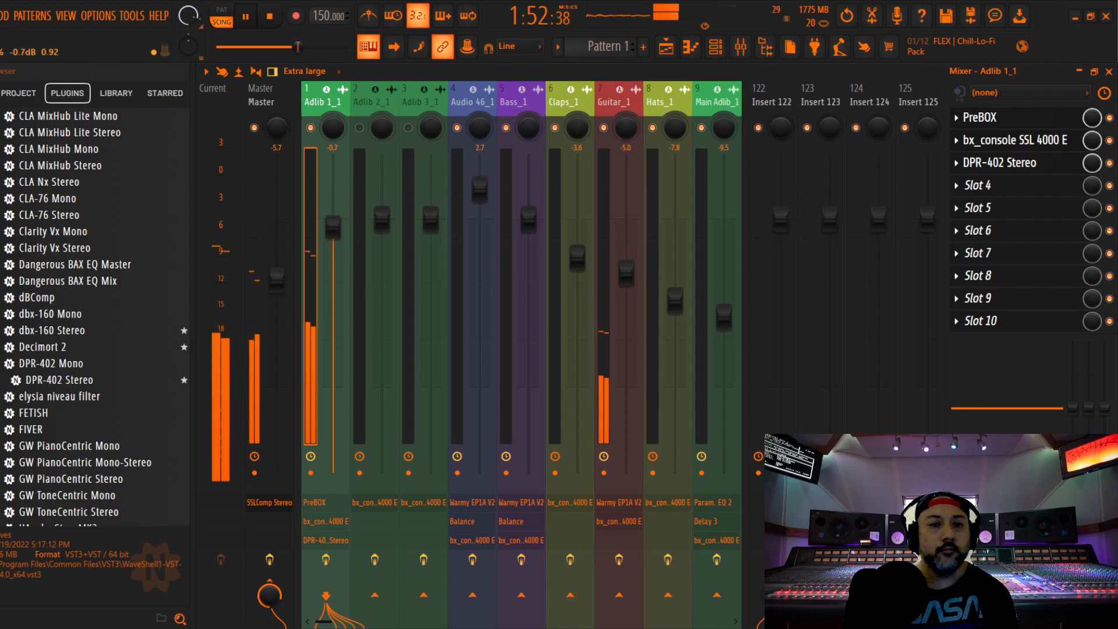
drag(333, 225, 332, 223)
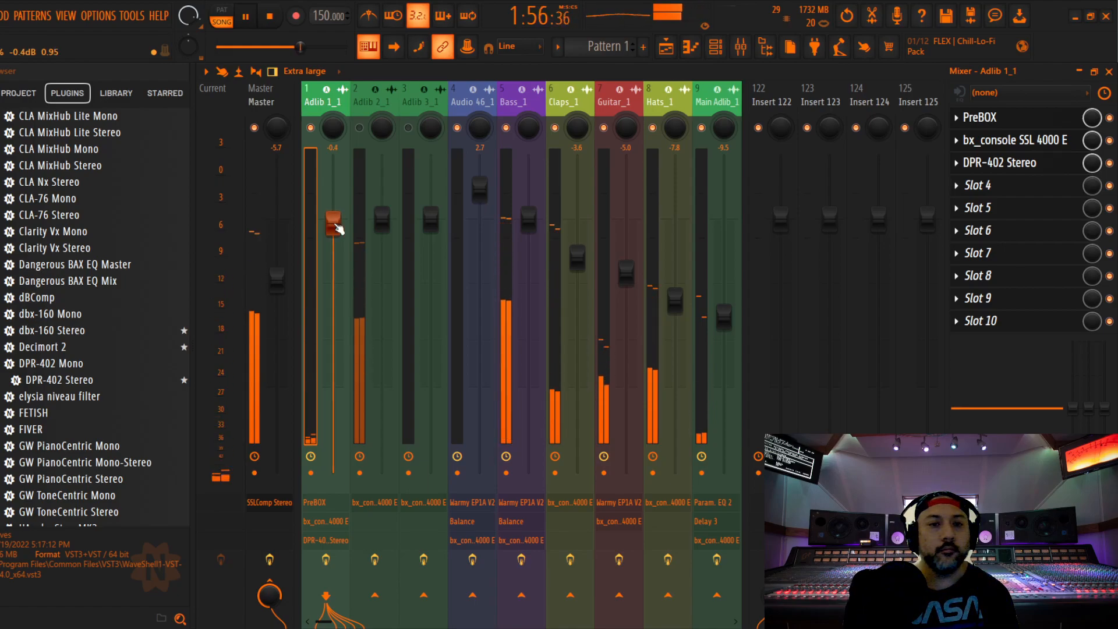
key(space)
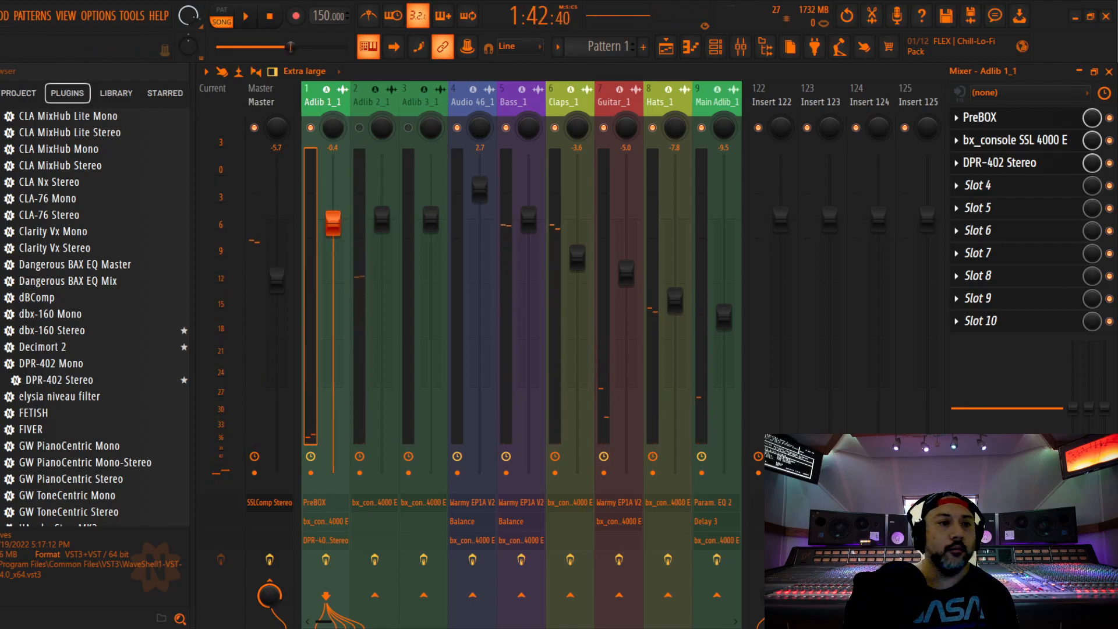
Unmute Adlib 2_1, play the song from the start of its vocal in the playlist, and return to the mixer
click(357, 128)
key(space)
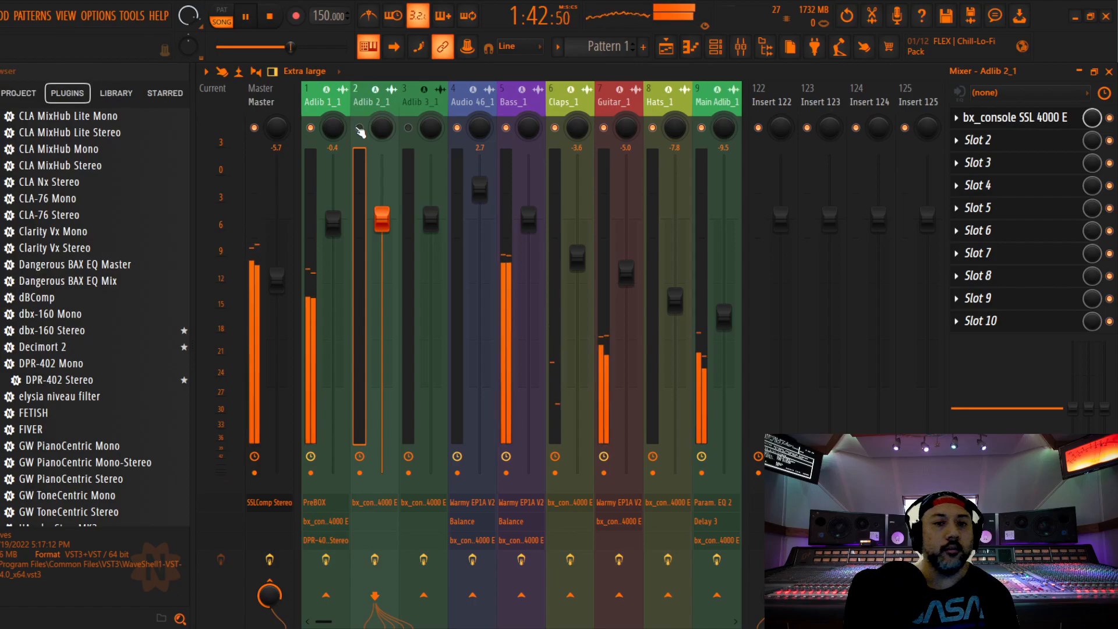
click(358, 128)
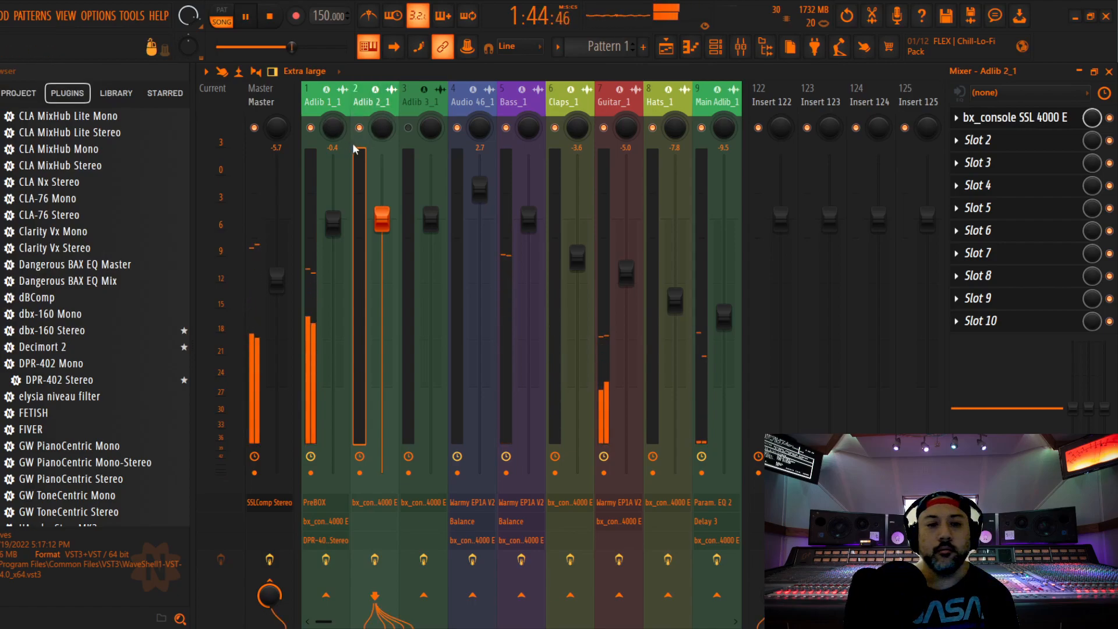
key(F5)
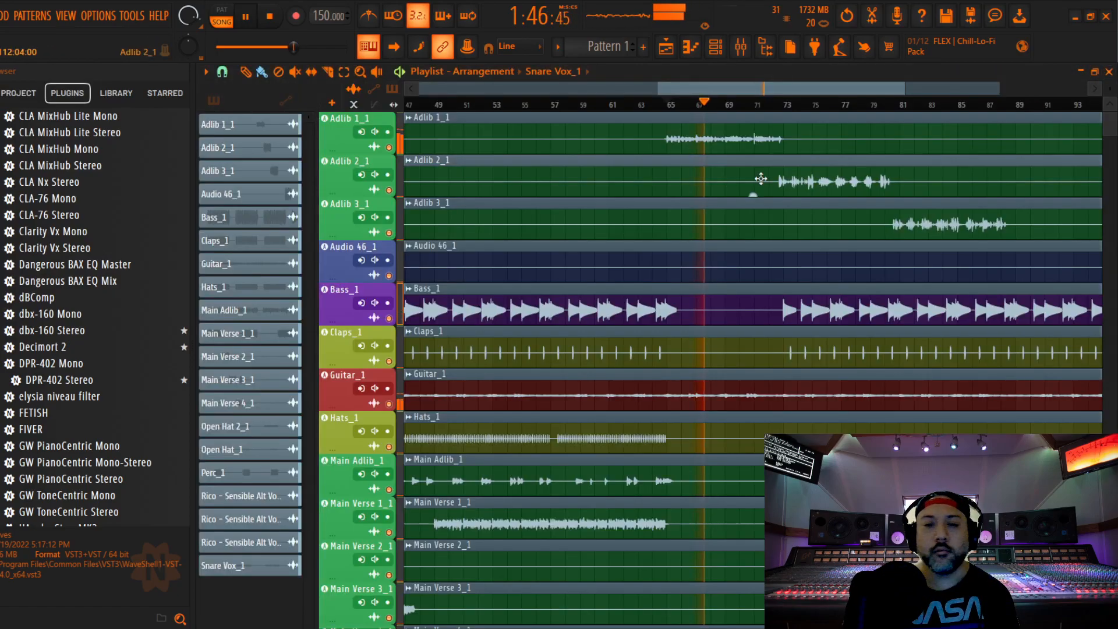
key(space)
click(781, 106)
key(space)
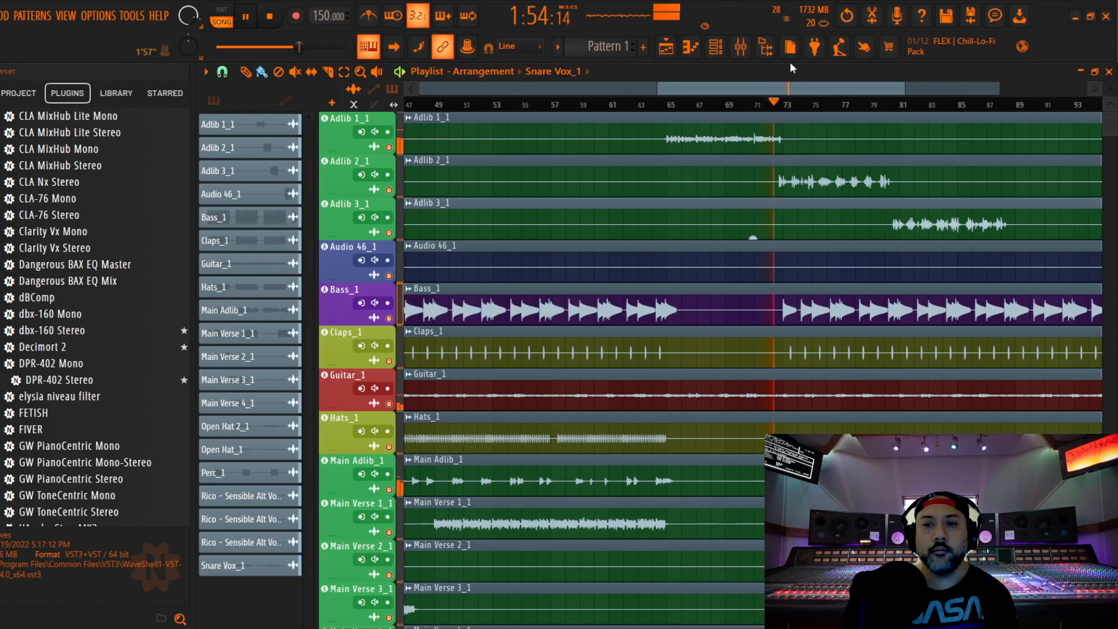
click(740, 46)
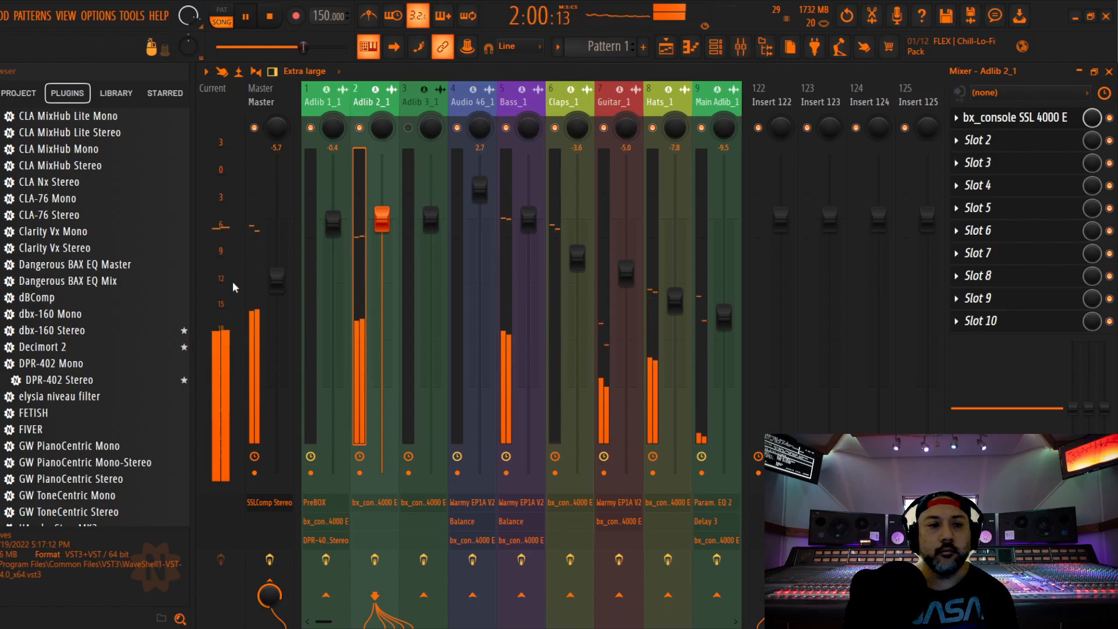
Insert DPR-402 Stereo after the SSL 4000 E on Adlib 2_1, stop playback and close the plugin
drag(87, 382, 999, 143)
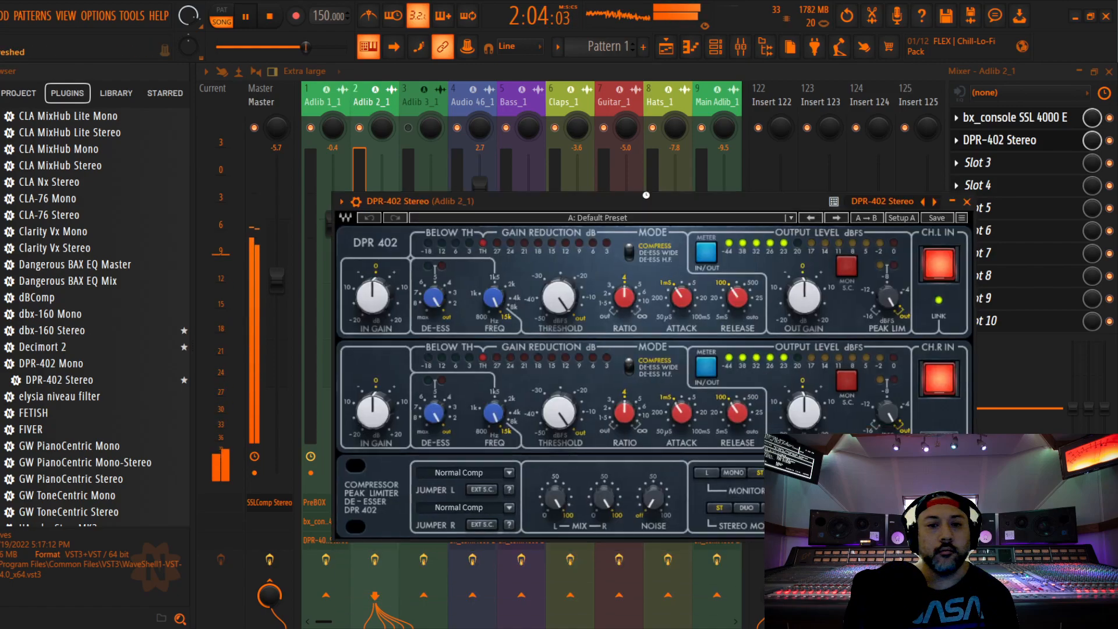
key(space)
click(967, 201)
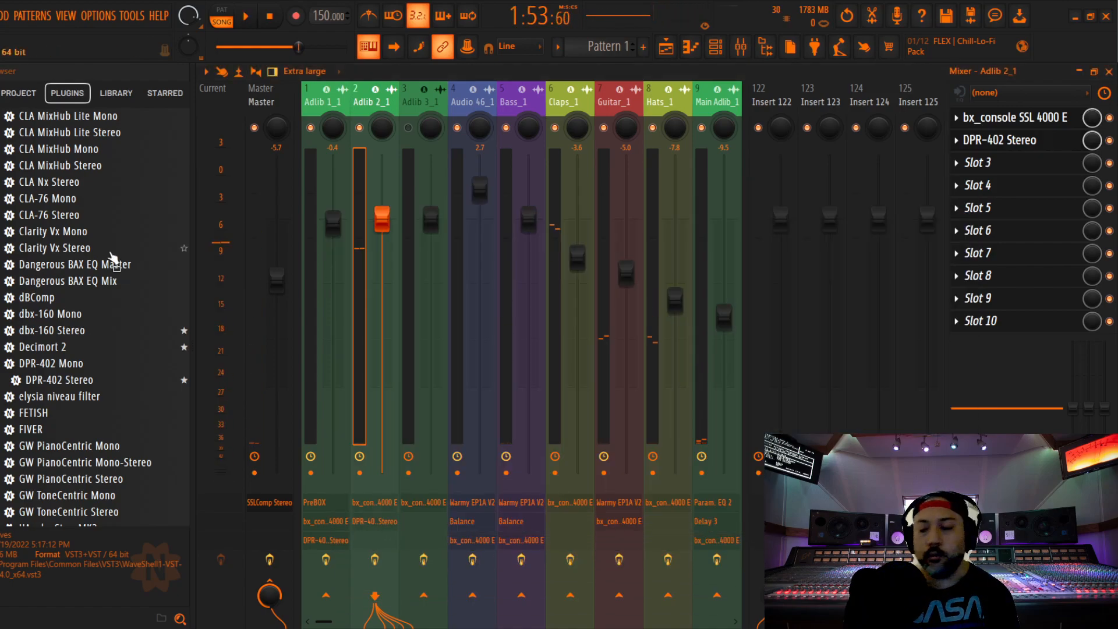
Find PreBOX in the plugin browser and insert it on Adlib 2_1 in the slot before the SSL 4000 E
scroll(77, 262, up, 8)
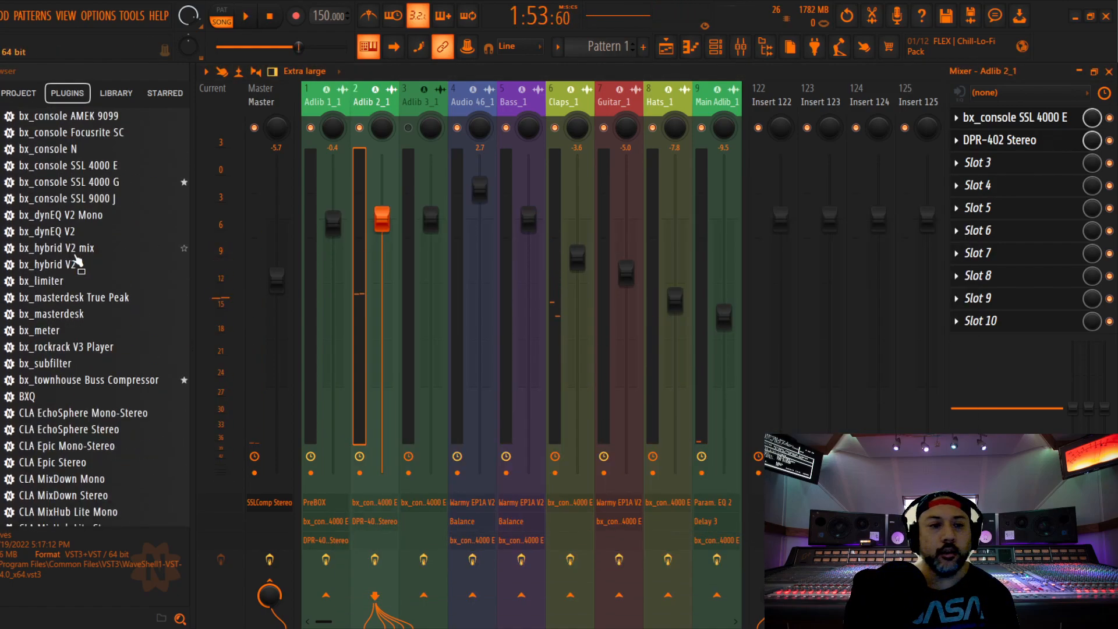
scroll(115, 252, up, 2)
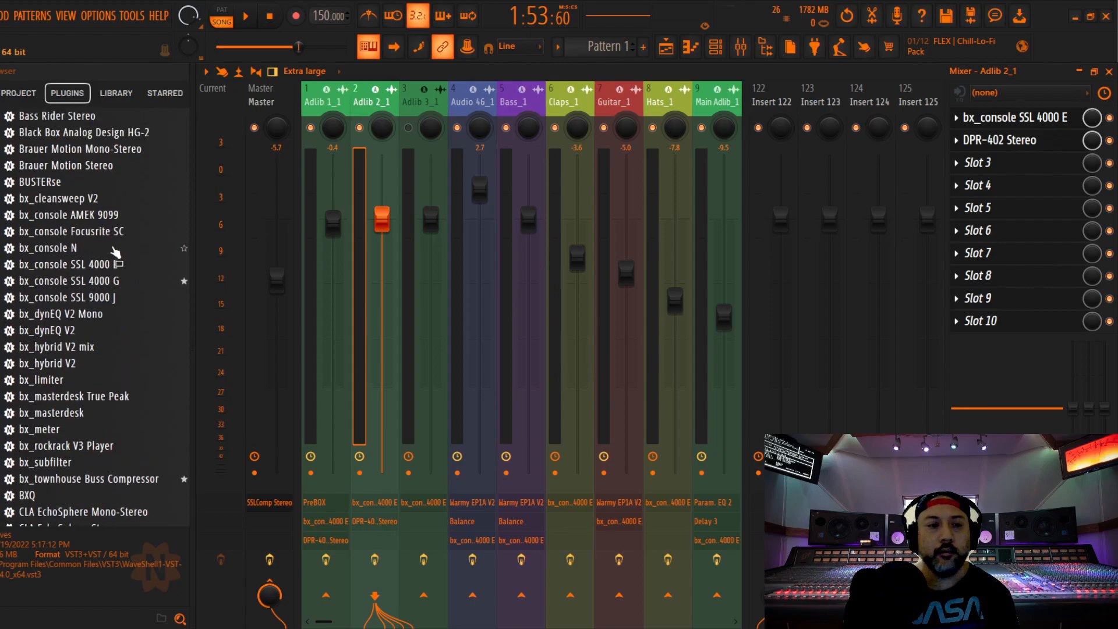
scroll(114, 251, down, 20)
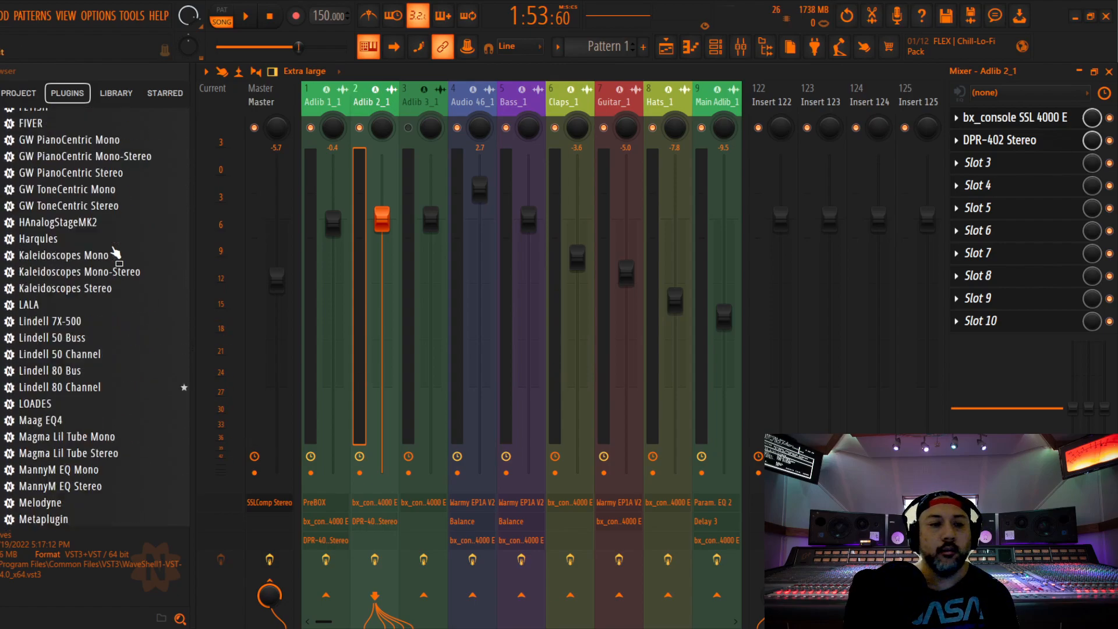
scroll(115, 252, down, 4)
drag(42, 249, 1013, 145)
click(926, 129)
scroll(1013, 121, up, 1)
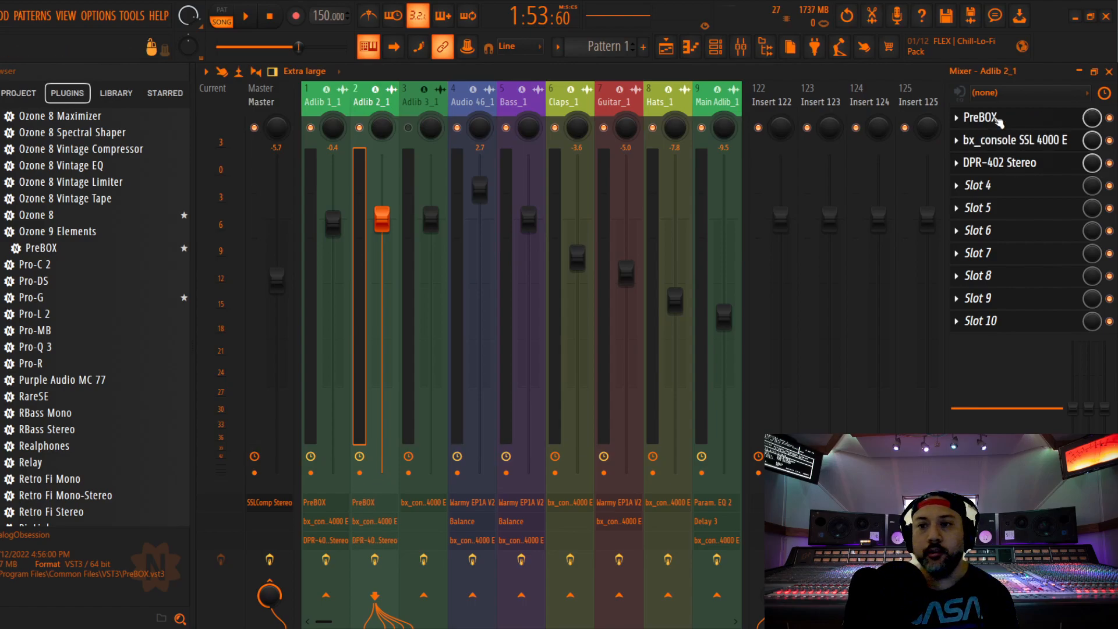
Set Adlib 2_1's PreBOX to the New-81 model and lower its input to about -10.3 dB during playback
click(998, 120)
scroll(289, 198, up, 2)
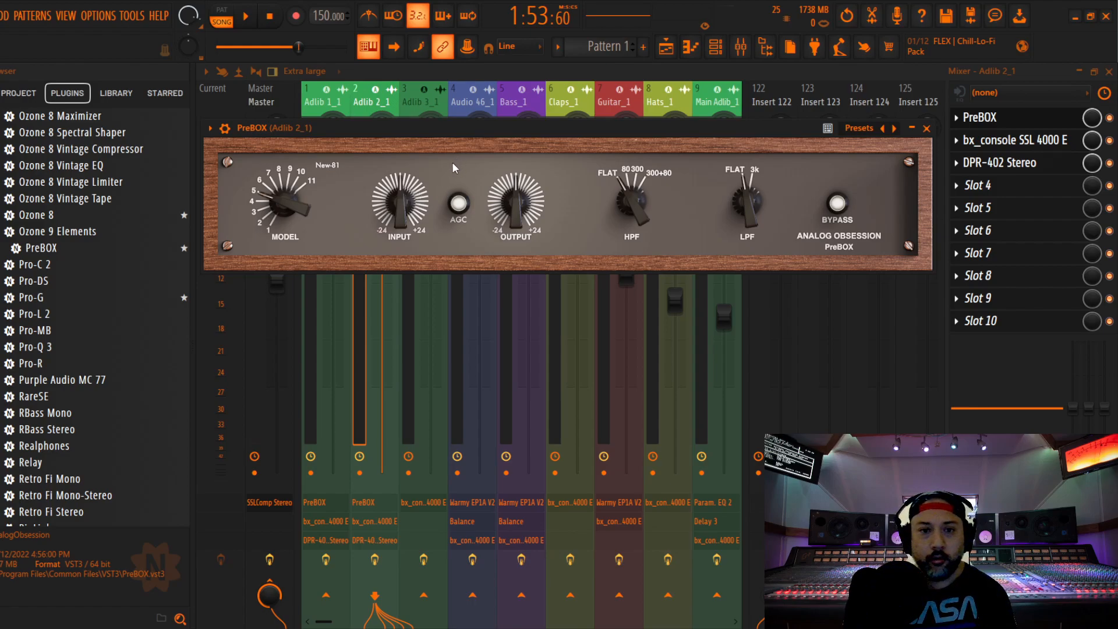
key(space)
drag(405, 204, 416, 265)
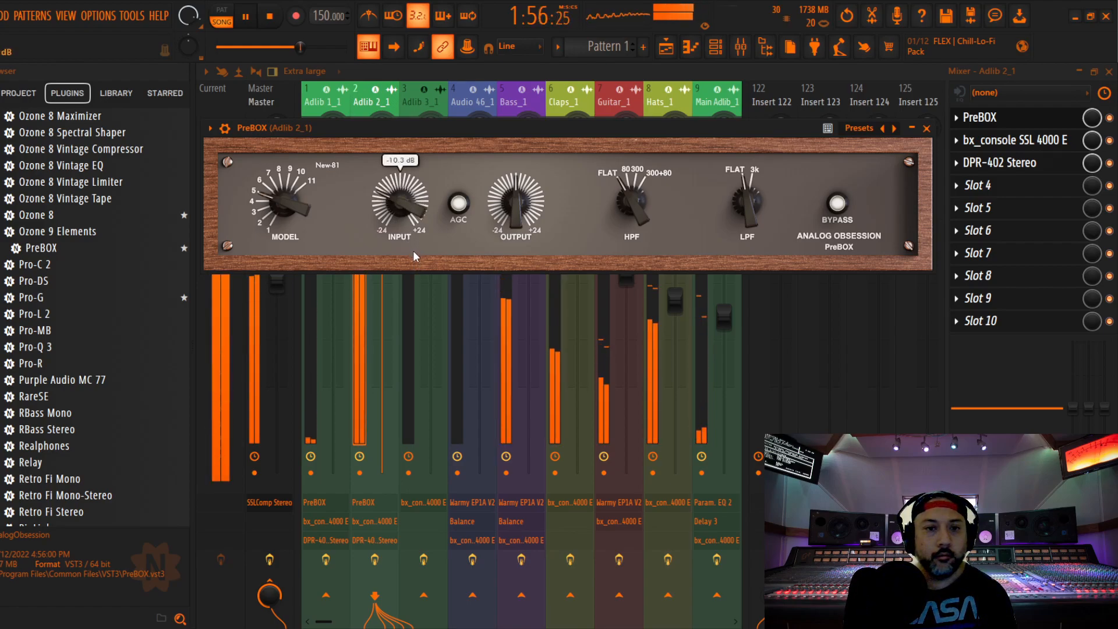
click(926, 129)
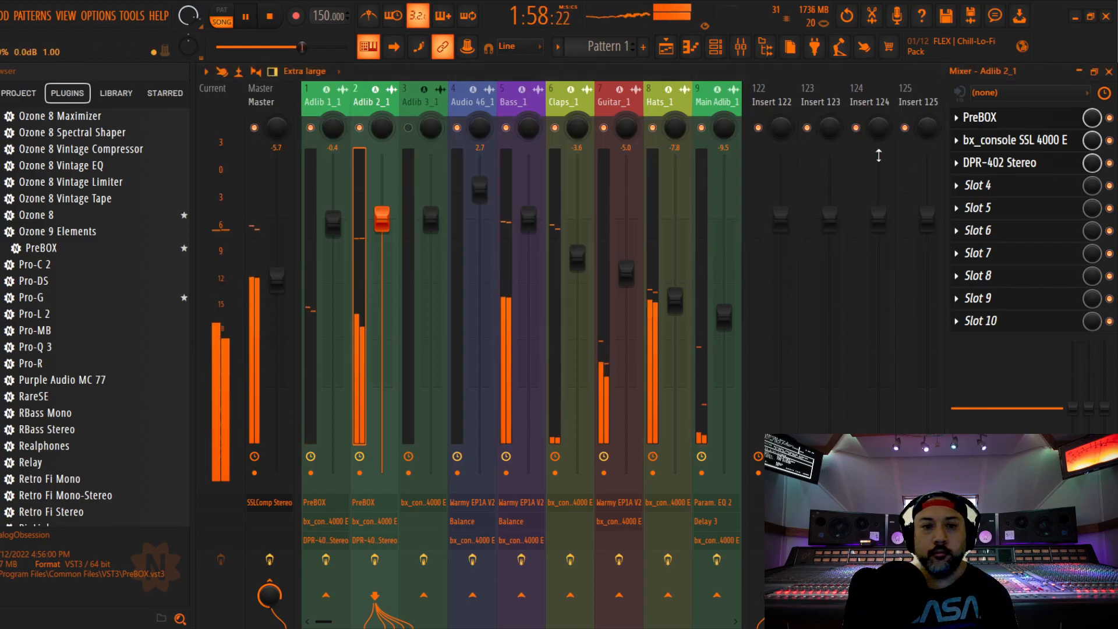
On Adlib 2_1's SSL 4000 E, raise the ratio, set threshold to about -3 dB, put EQ before dynamics and set HMF gain to -2 dB
click(1002, 141)
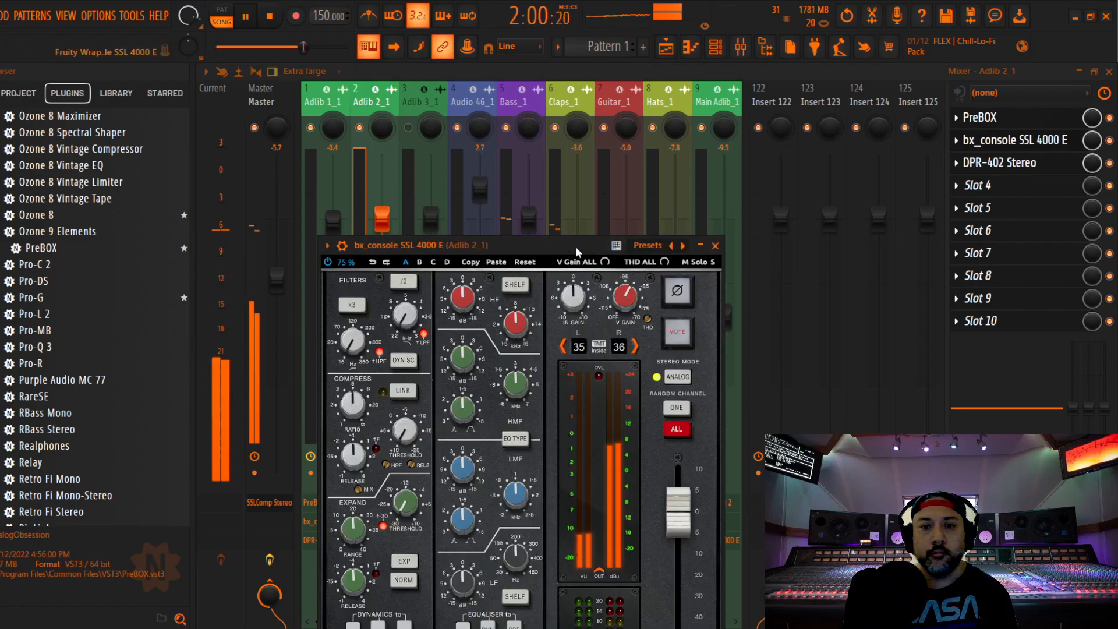
drag(576, 245, 606, 146)
scroll(389, 309, up, 2)
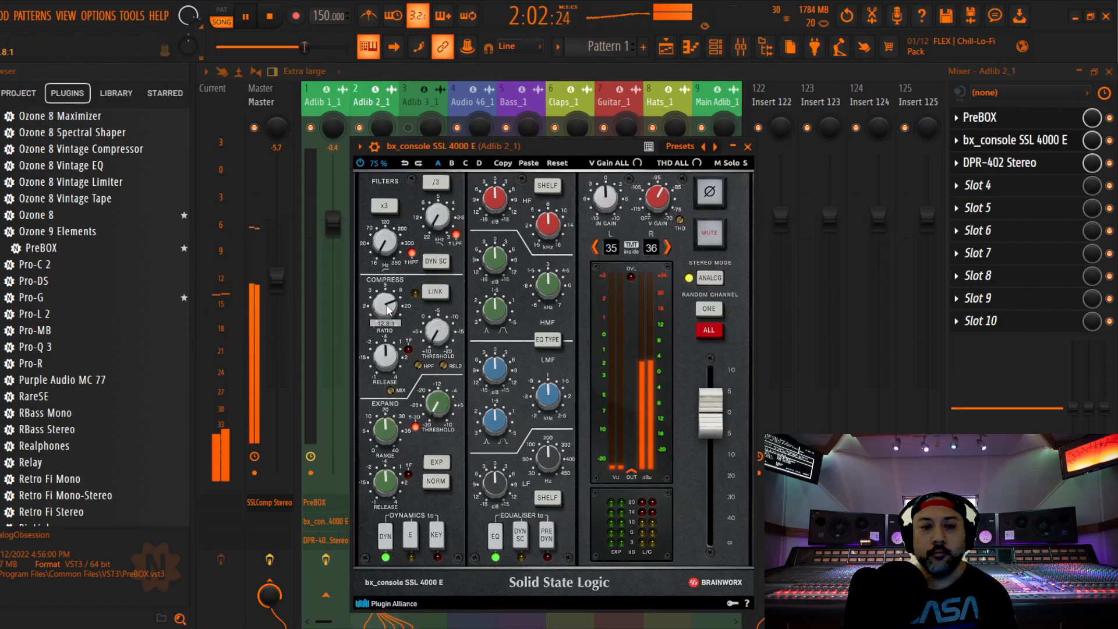
scroll(437, 335, up, 5)
scroll(436, 334, up, 6)
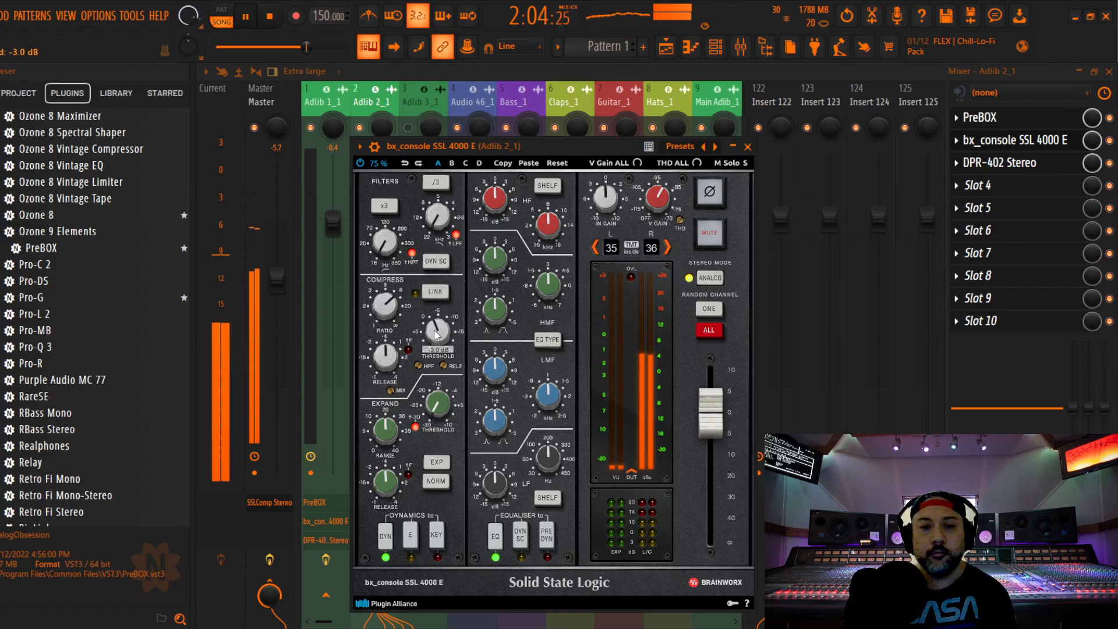
click(547, 535)
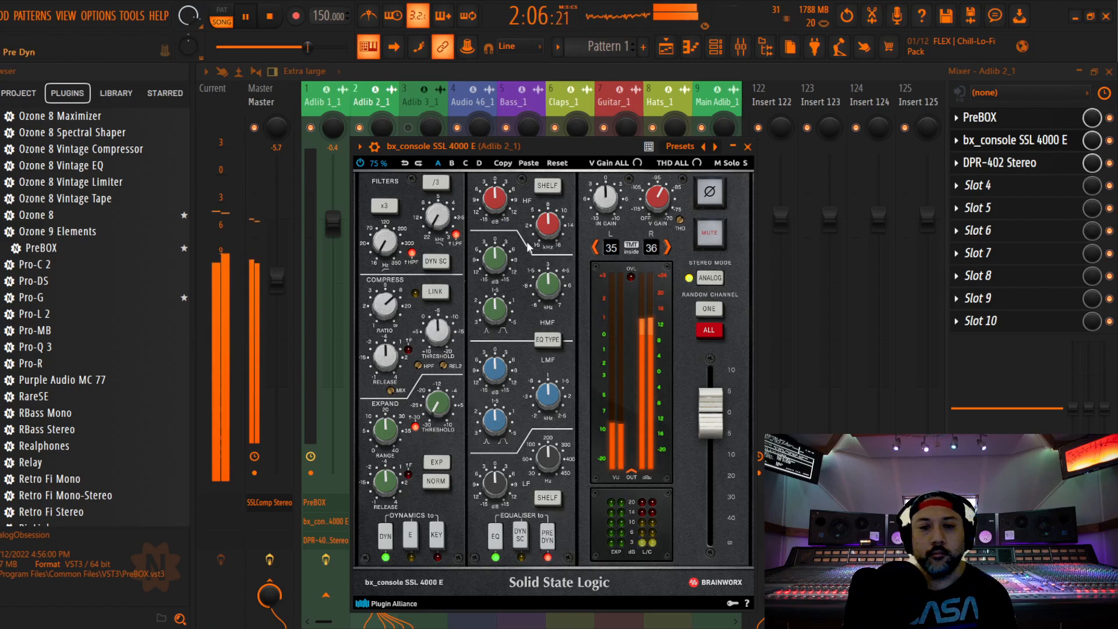
scroll(496, 269, down, 2)
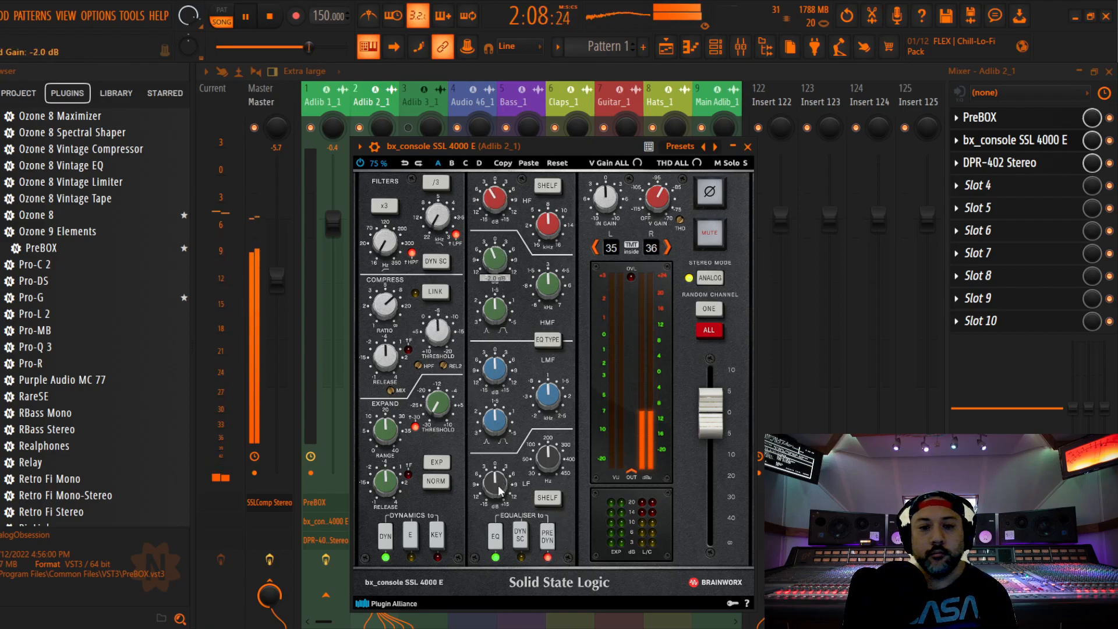
click(747, 147)
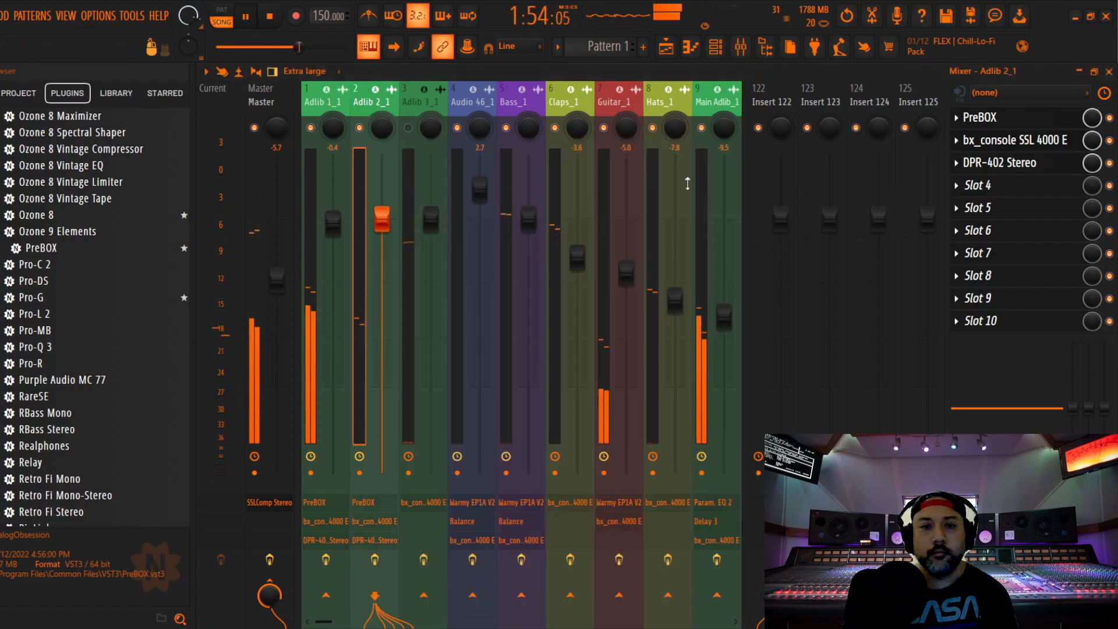
On Adlib 2_1, set the DPR-402 de-esser to about 4 kHz and amount 1.5, and lower the mixer fader to -0.6 dB
click(1023, 167)
drag(492, 291, 474, 307)
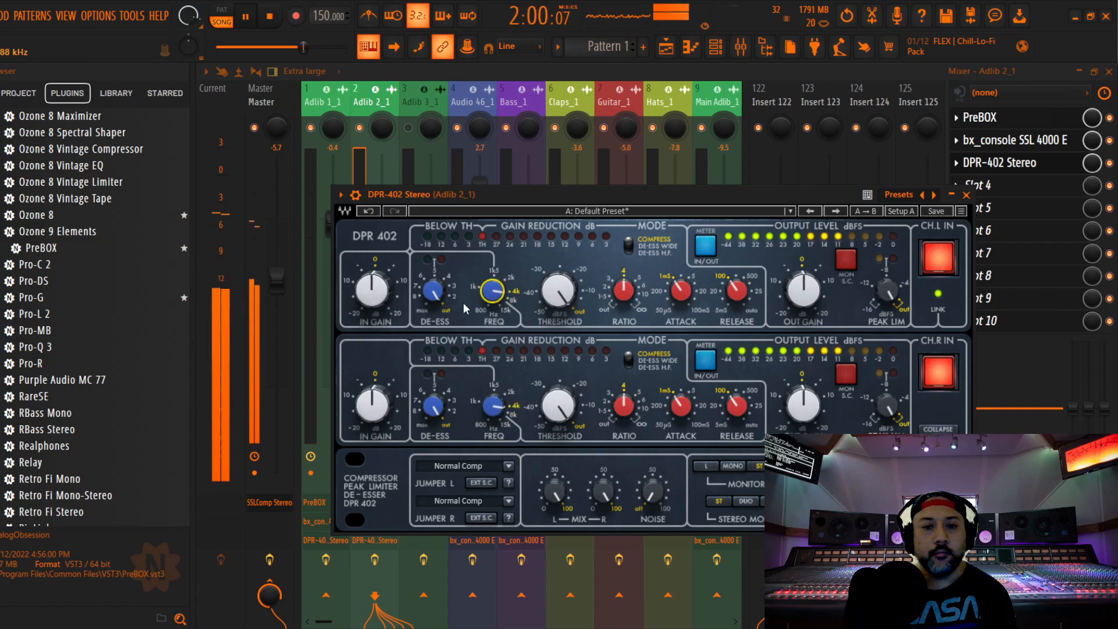
key(space)
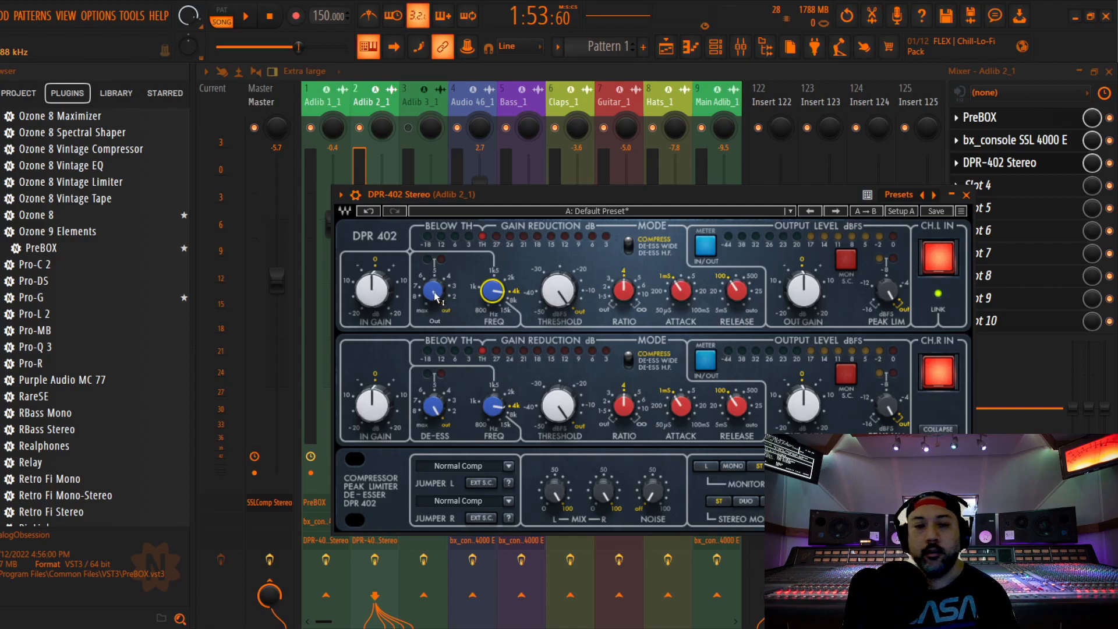
key(space)
drag(434, 292, 434, 284)
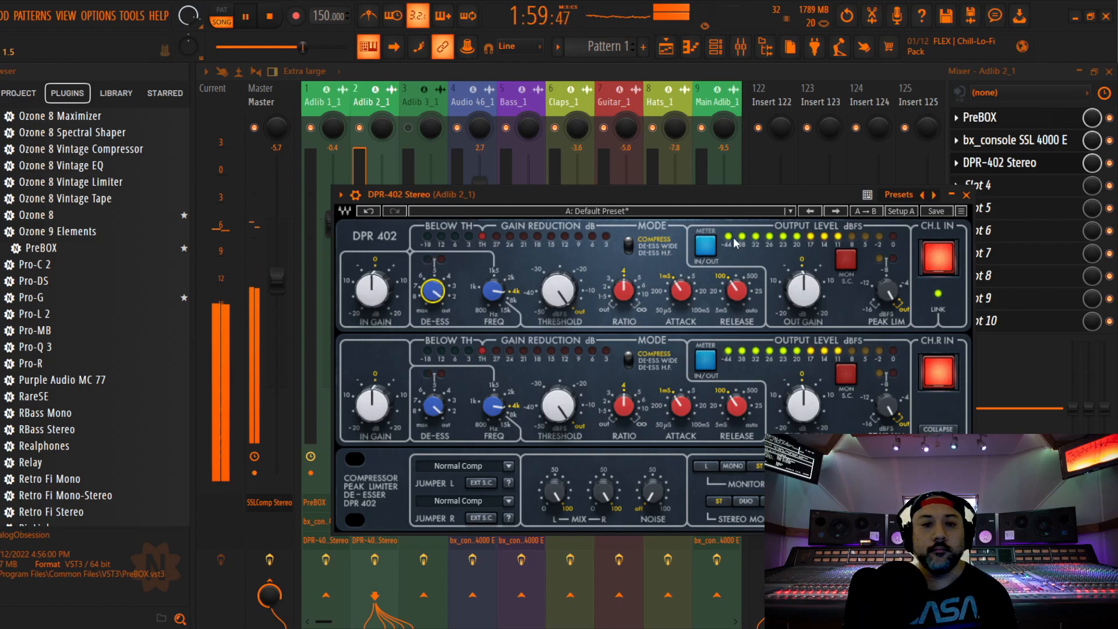
click(965, 194)
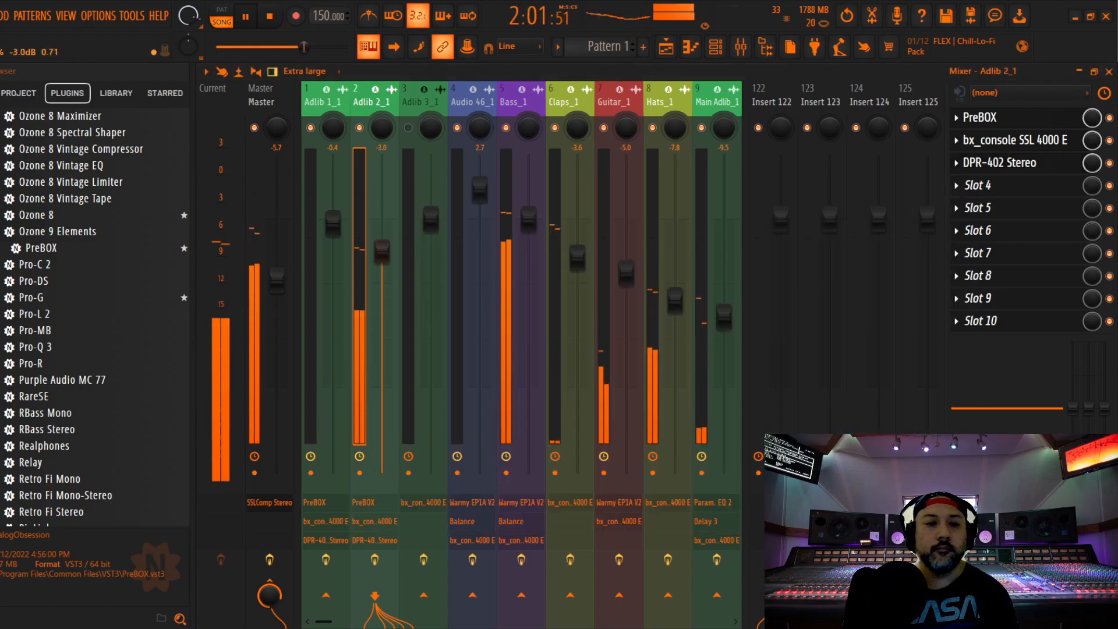
drag(382, 308, 382, 225)
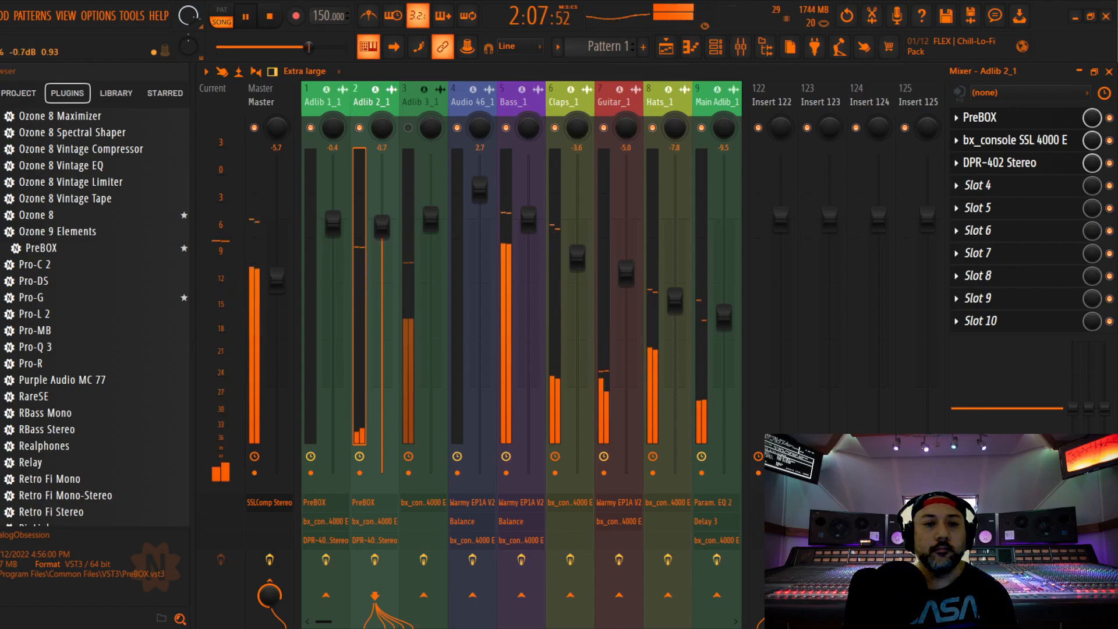
key(space)
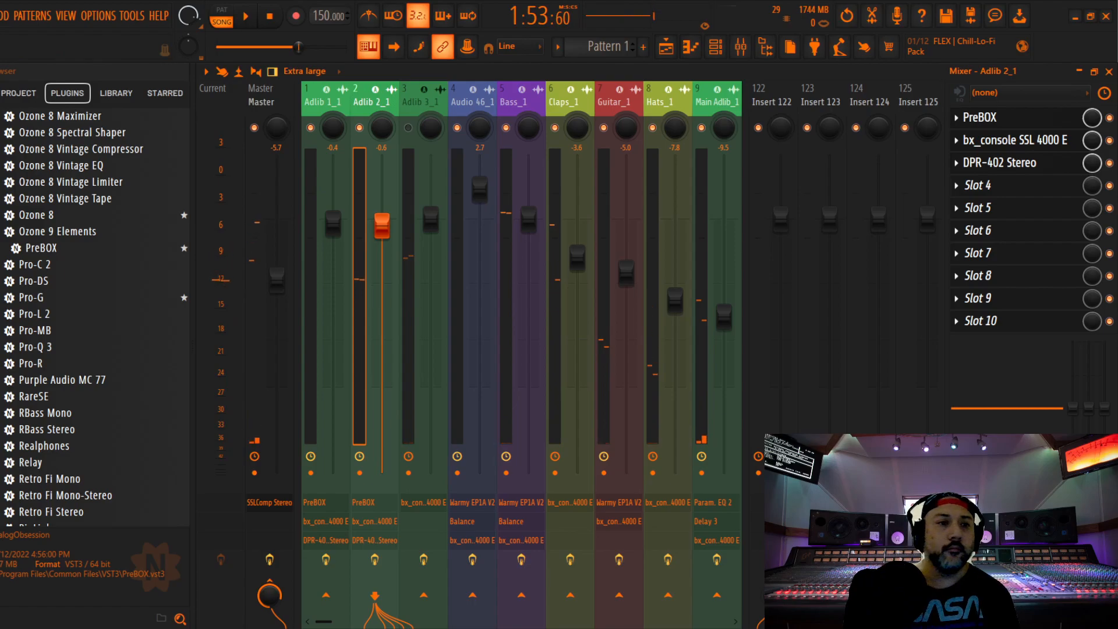
Place the playlist playhead at 2:06:40 before the Adlib 3_1 vocal, enable the Adlib 3_1 mixer track and start playback
click(412, 108)
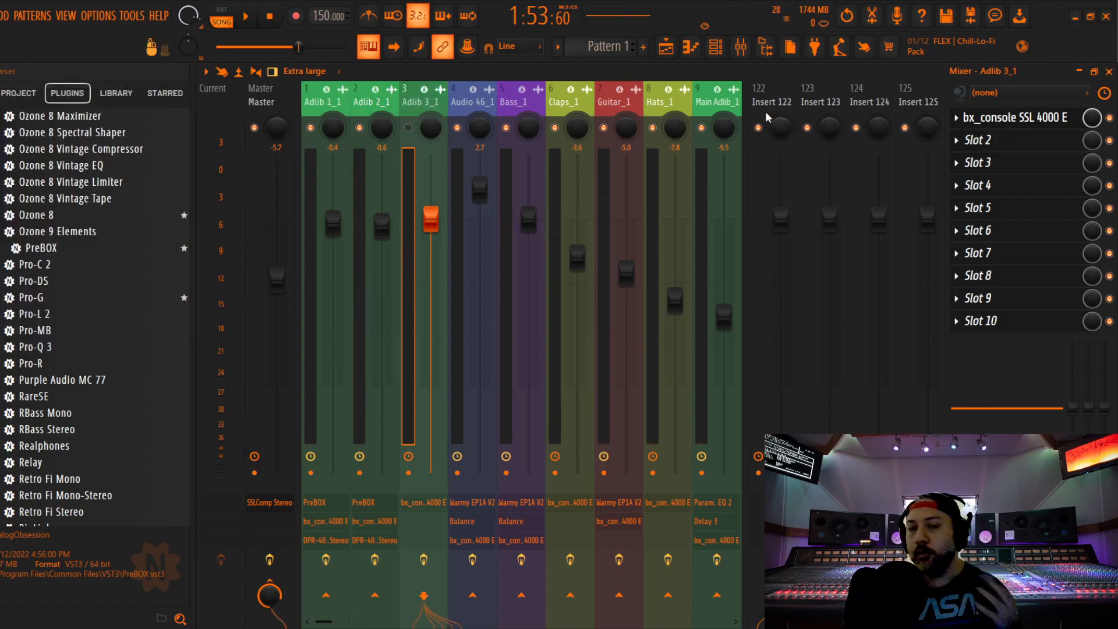
click(1109, 72)
drag(803, 91, 853, 94)
click(735, 104)
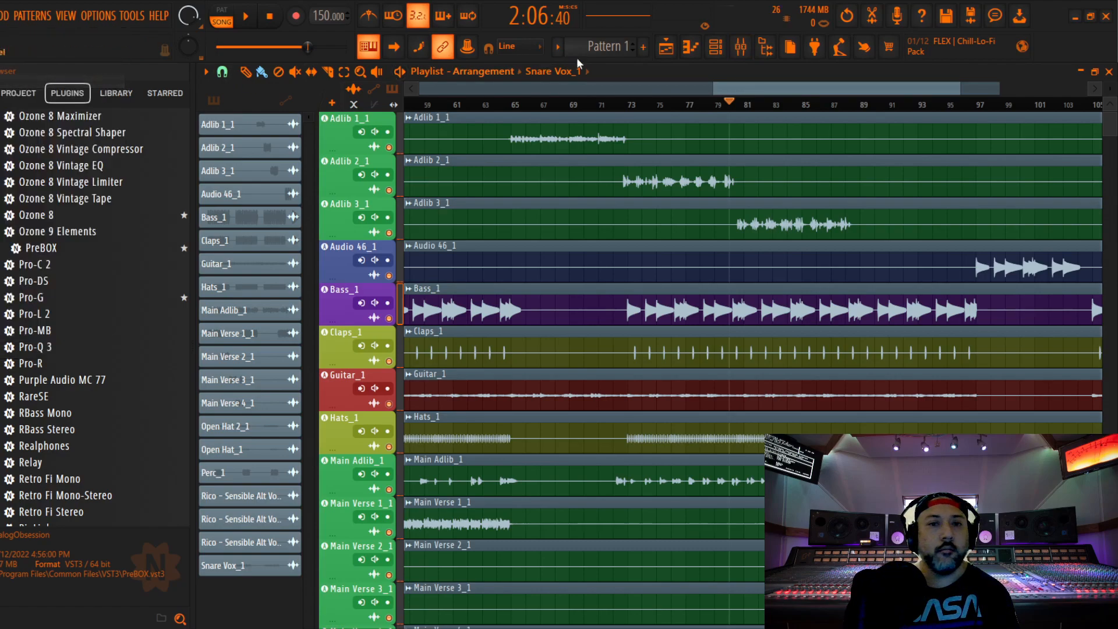
click(724, 51)
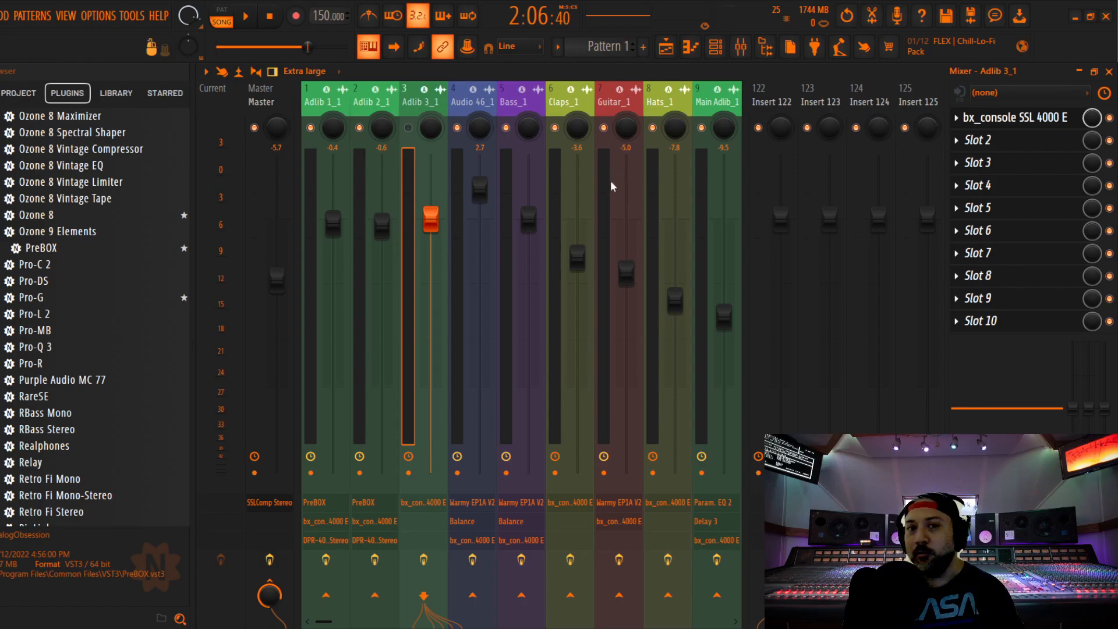
click(408, 127)
key(space)
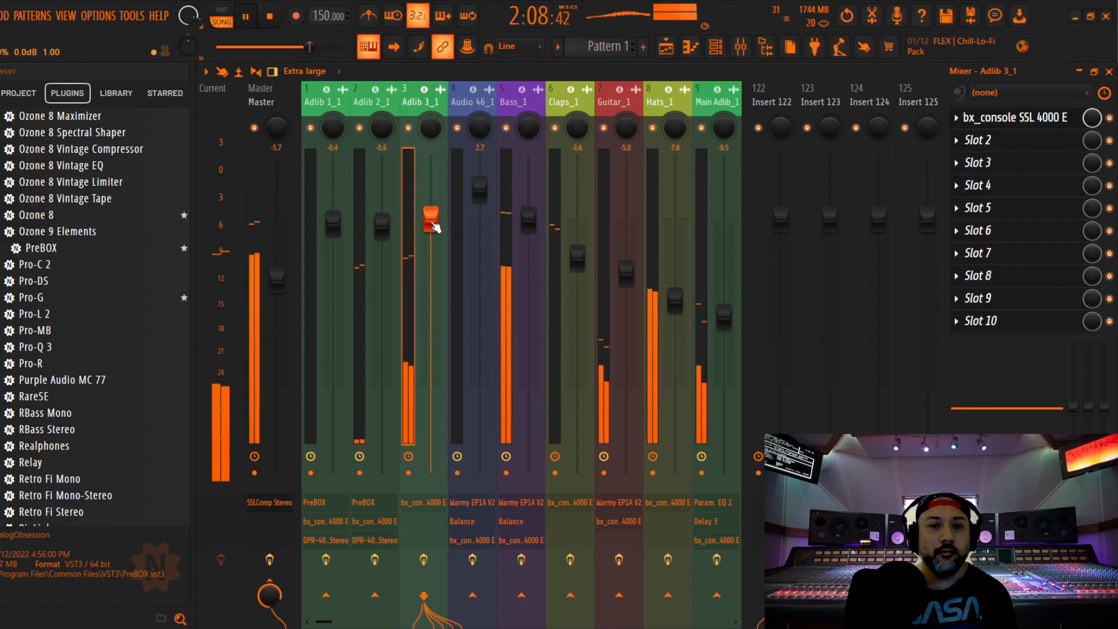
Insert PreBOX before the SSL 4000 E on Adlib 3_1, choose the New-81 model and lower its input
drag(41, 248, 1003, 140)
scroll(1002, 141, up, 1)
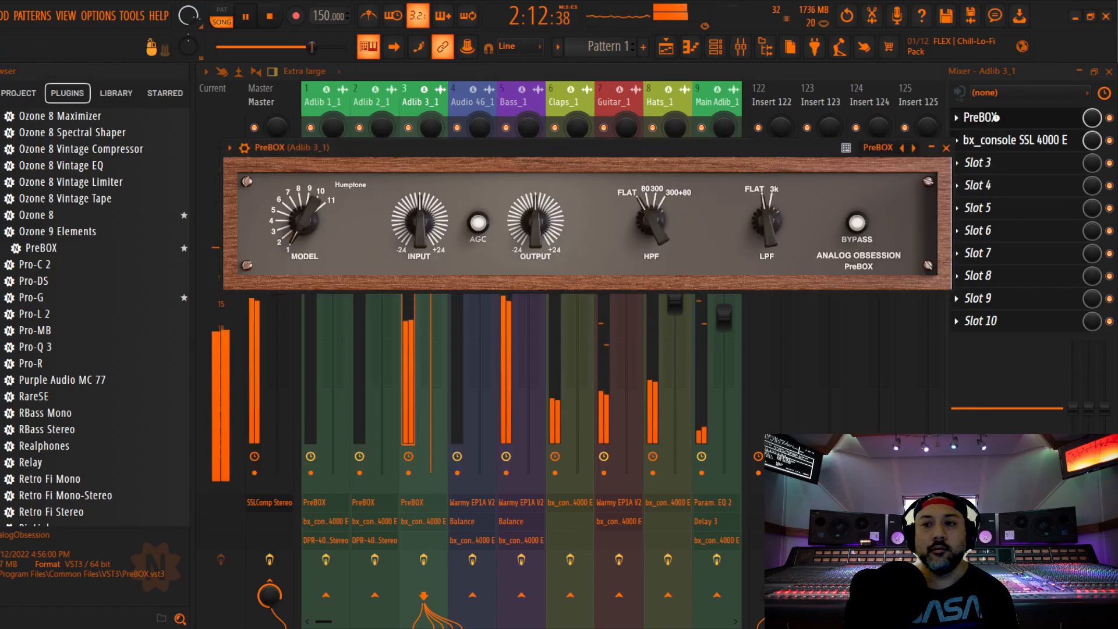
drag(306, 224, 306, 201)
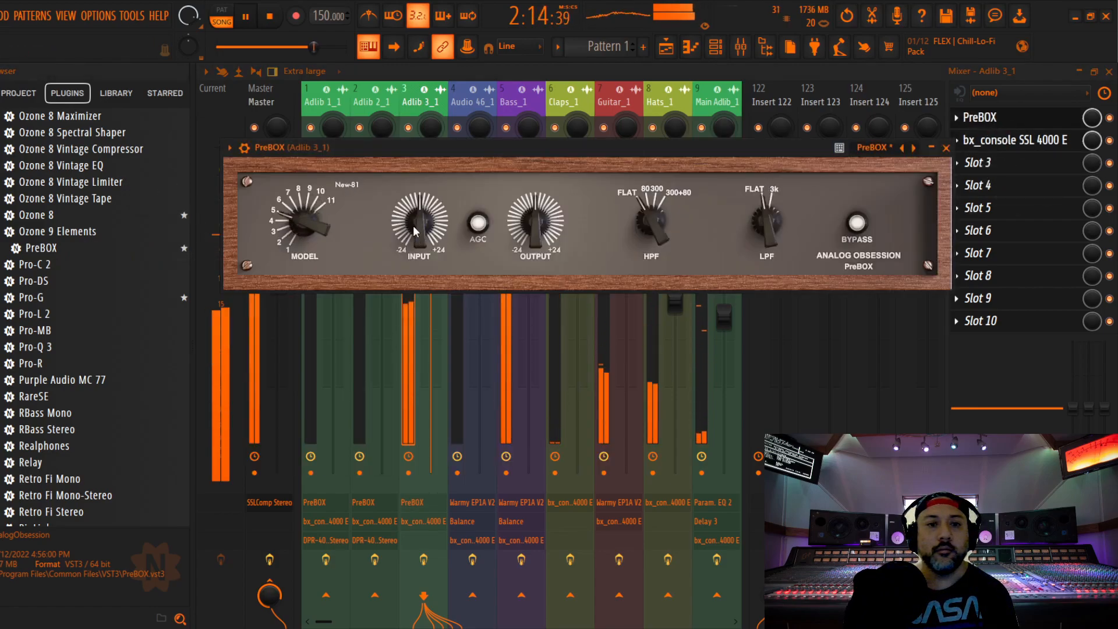
drag(424, 231, 433, 274)
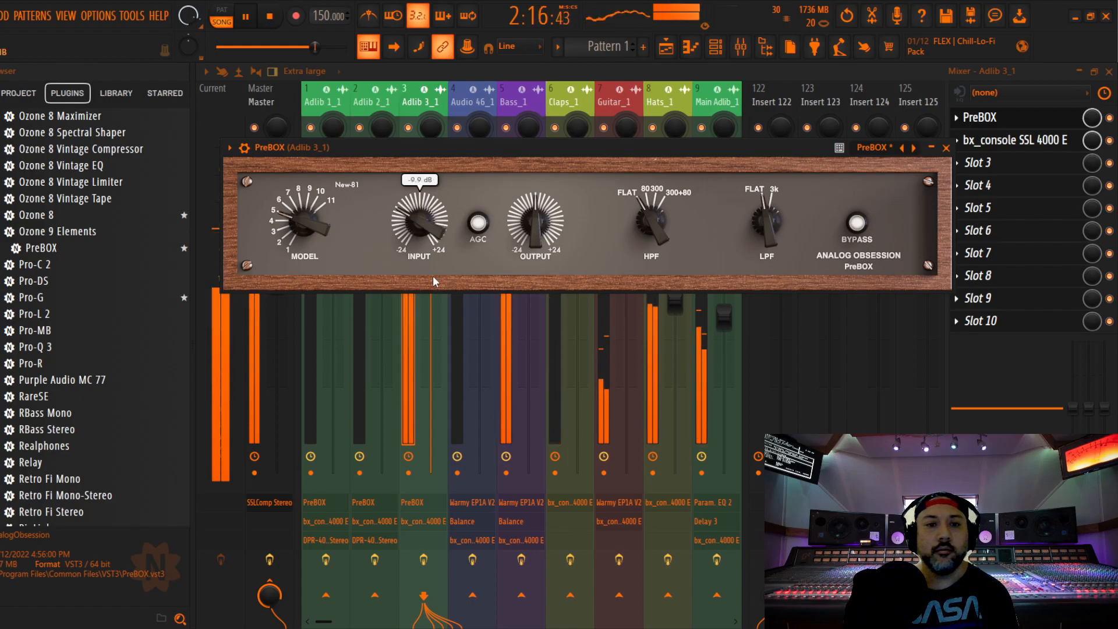
click(946, 148)
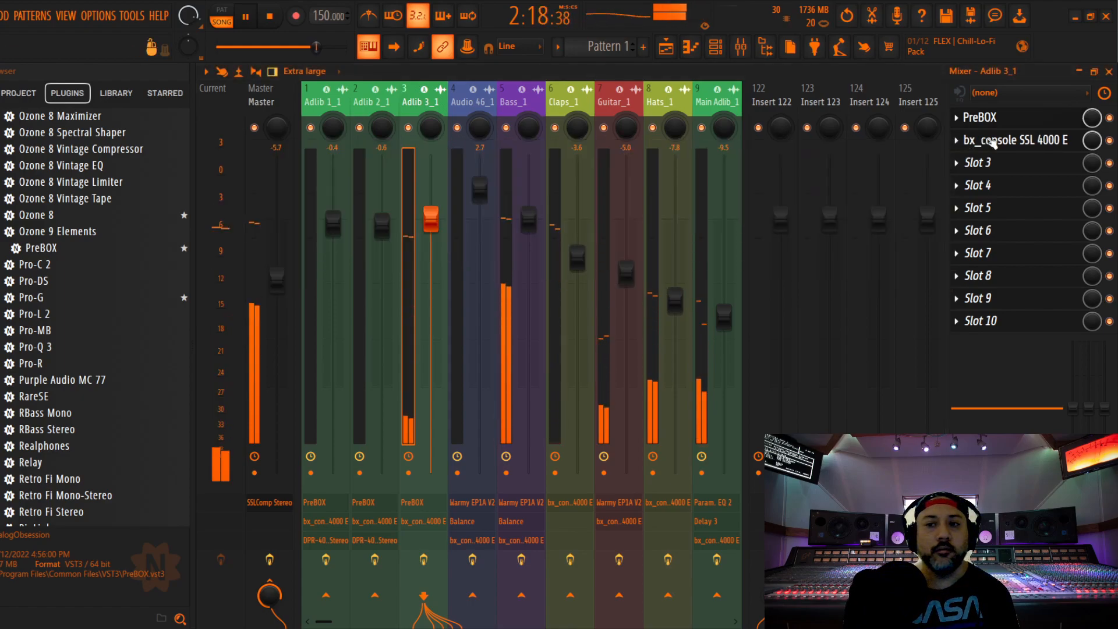
On Adlib 3_1's SSL 4000 E, raise the ratio, lower the compressor threshold, put EQ before dynamics and slightly cut HMF gain
click(993, 141)
drag(238, 295, 238, 292)
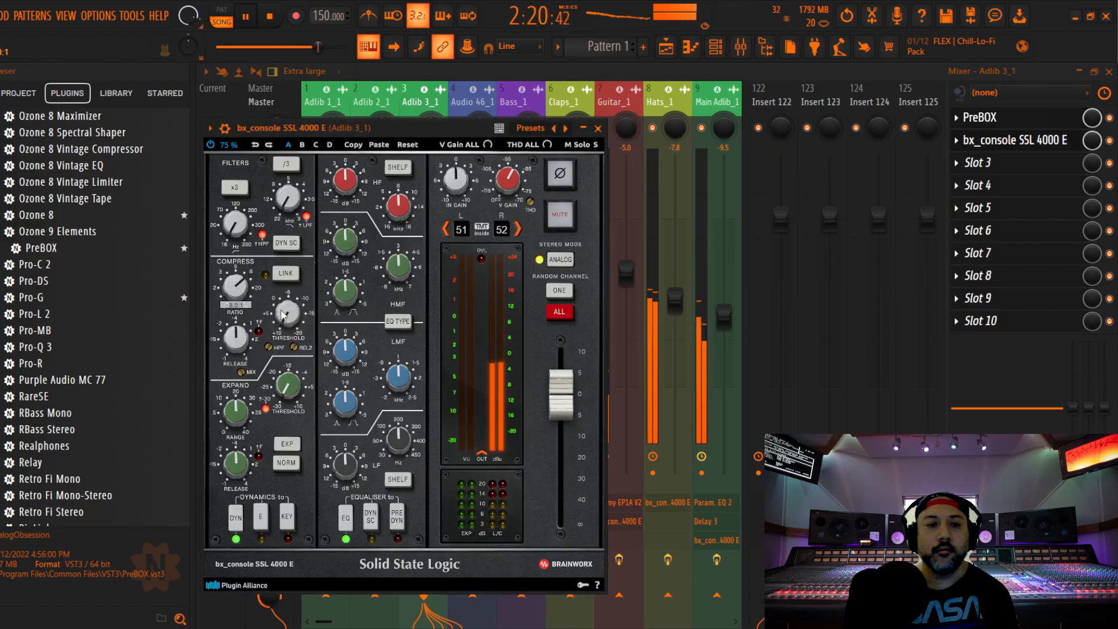
drag(404, 124, 492, 95)
drag(368, 293, 377, 274)
click(486, 488)
drag(433, 208, 436, 212)
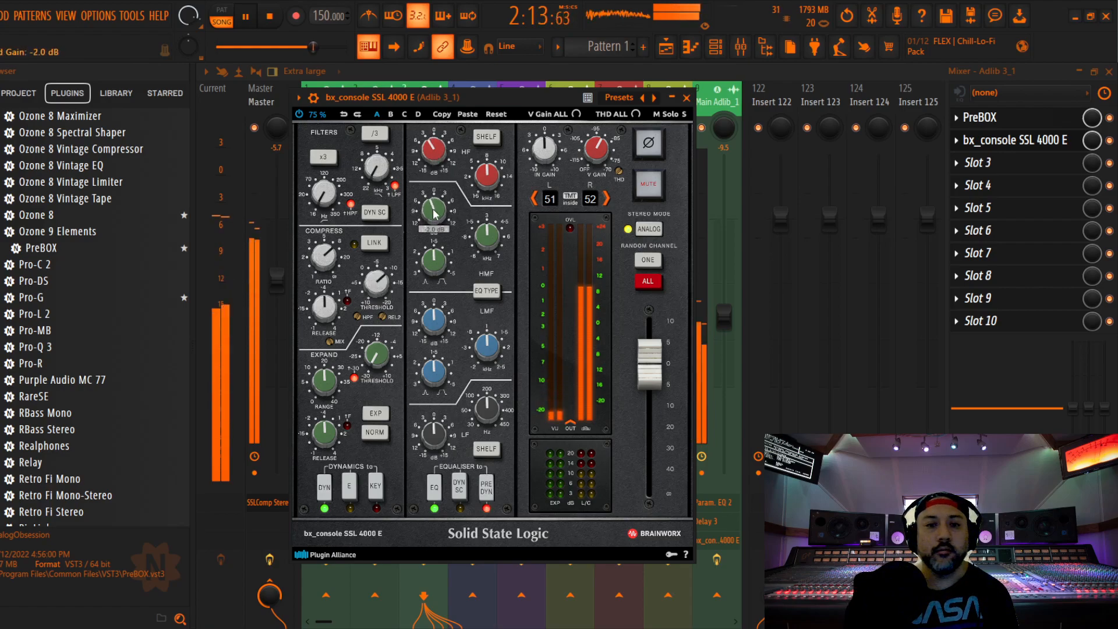
click(687, 97)
Find DPR-402 Stereo in the plugin browser, stop playback and insert it after the SSL 4000 E on Adlib 3_1
scroll(96, 297, down, 5)
scroll(96, 297, up, 6)
scroll(93, 298, up, 15)
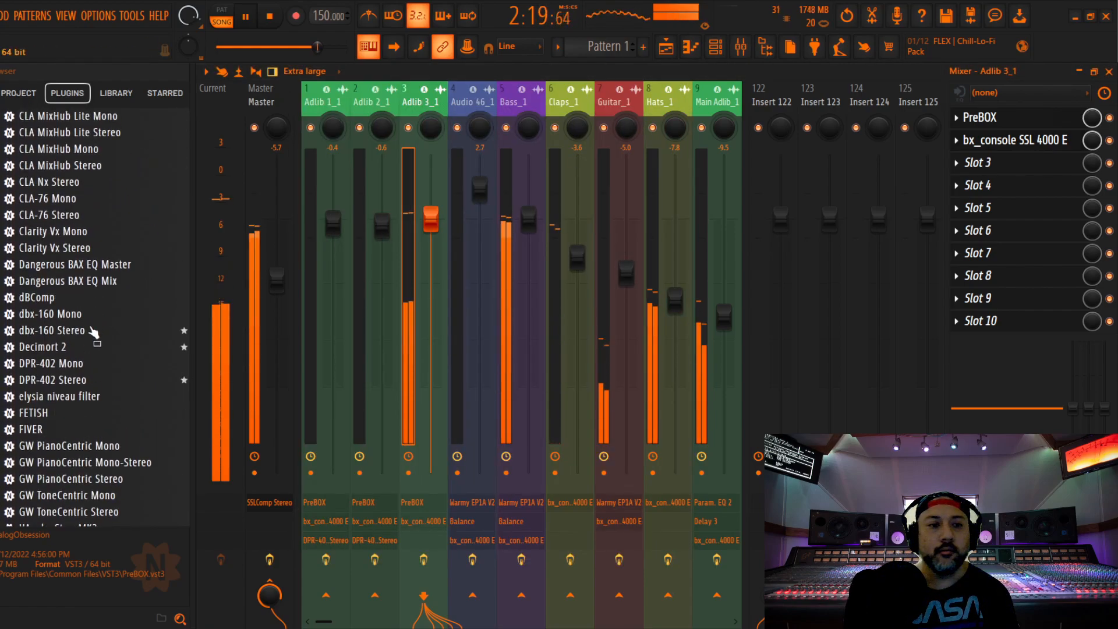
key(space)
drag(71, 384, 986, 163)
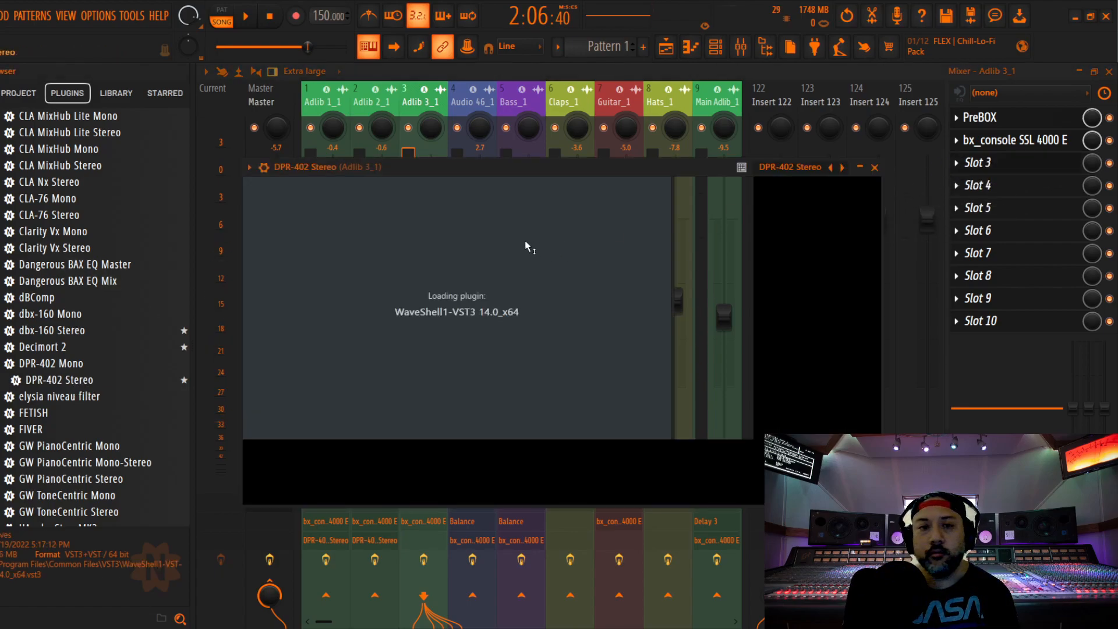
Set Adlib 3_1's DPR-402 de-ess frequency to about 4 kHz and de-ess amount to 1.7 during playback
drag(515, 171, 577, 130)
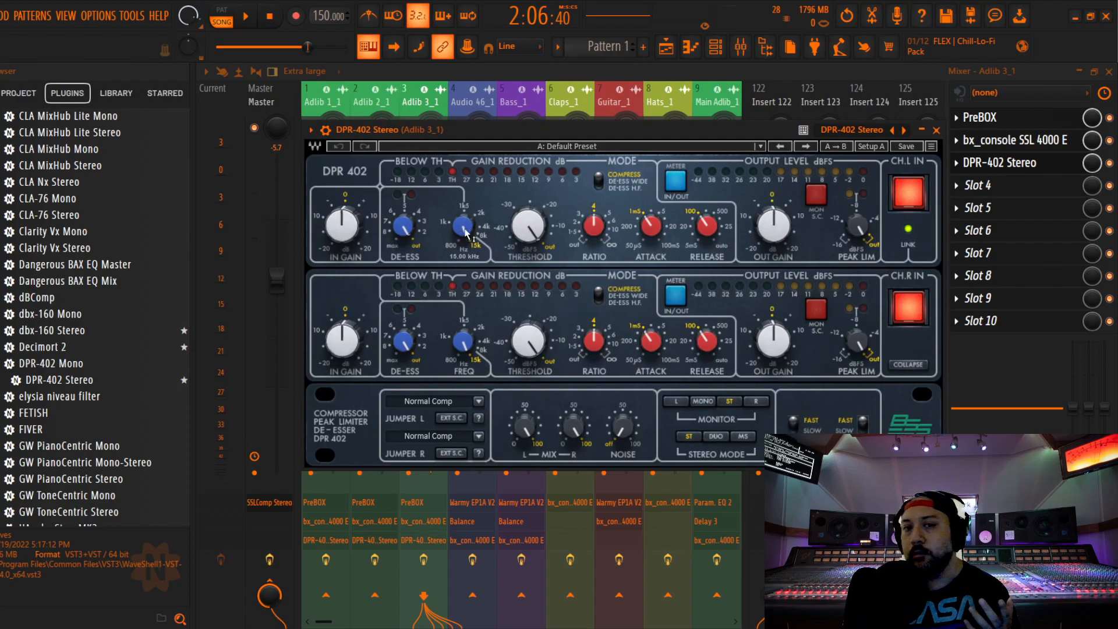
key(space)
drag(464, 232, 464, 254)
drag(402, 229, 403, 238)
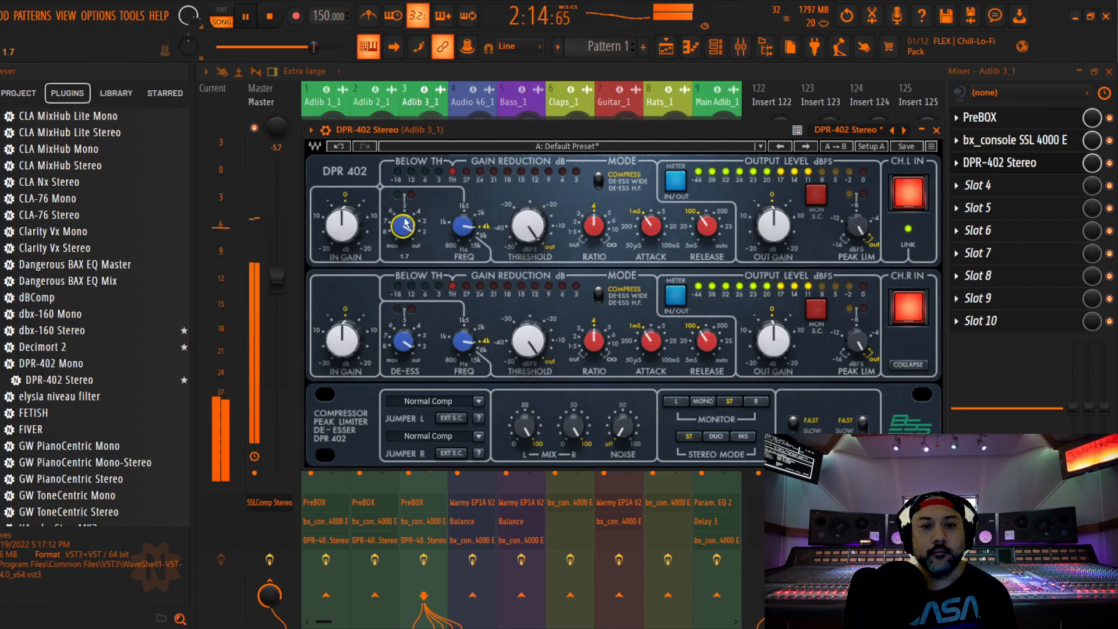
click(936, 130)
Balance the Adlib 3_1 fader against the mix during playback, settling at -0.3 dB
mouse_move(431, 220)
mouse_down()
mouse_move(431, 291)
mouse_move(431, 222)
mouse_up()
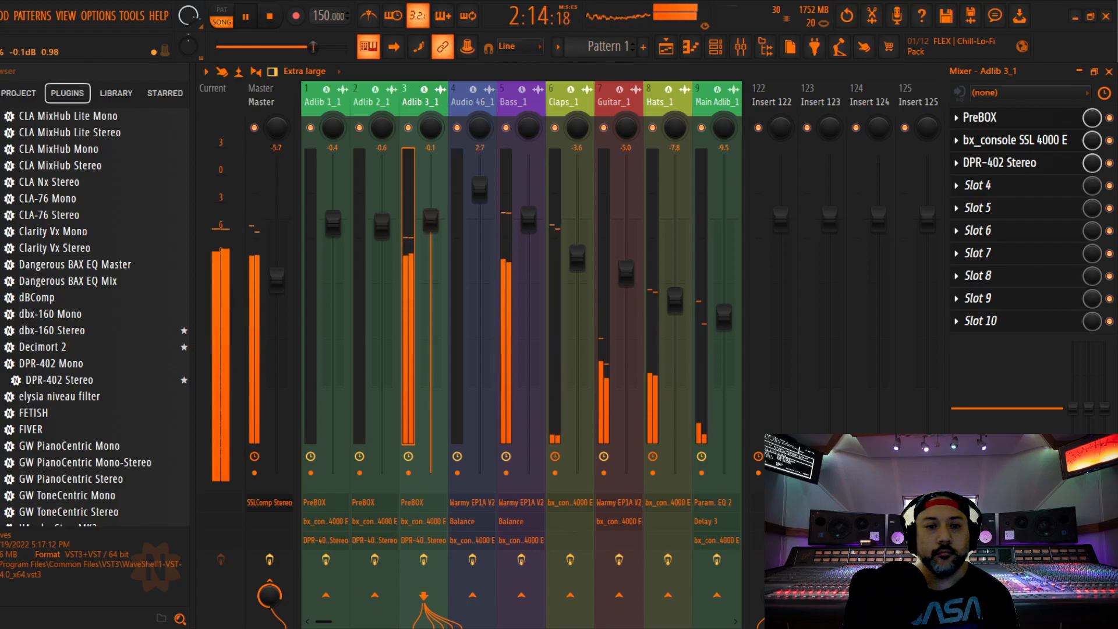
drag(431, 222, 431, 219)
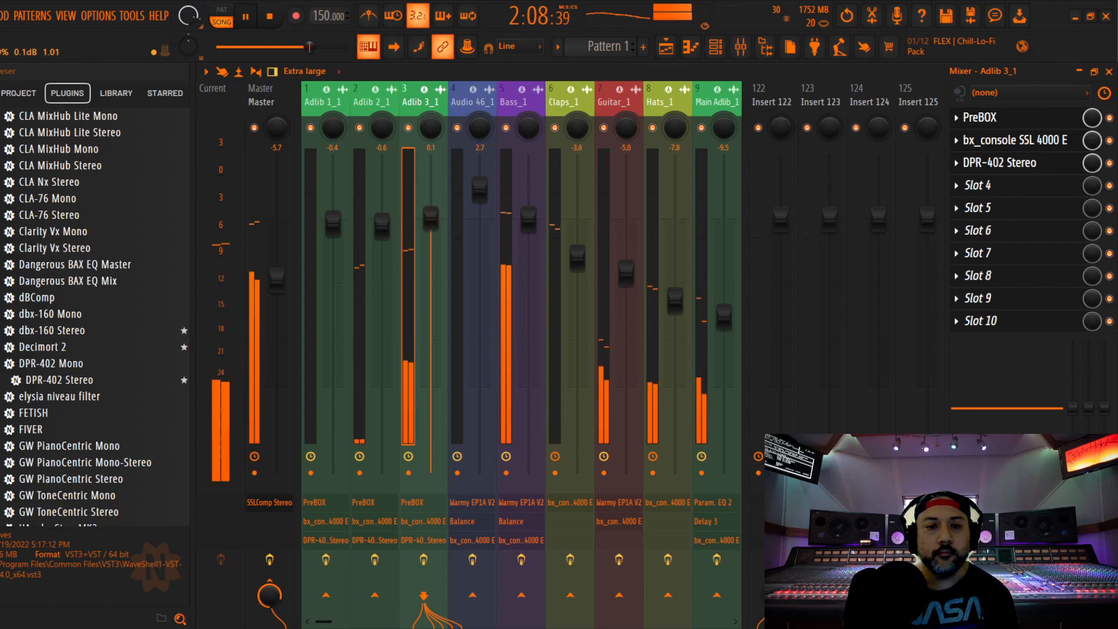
drag(430, 218, 429, 219)
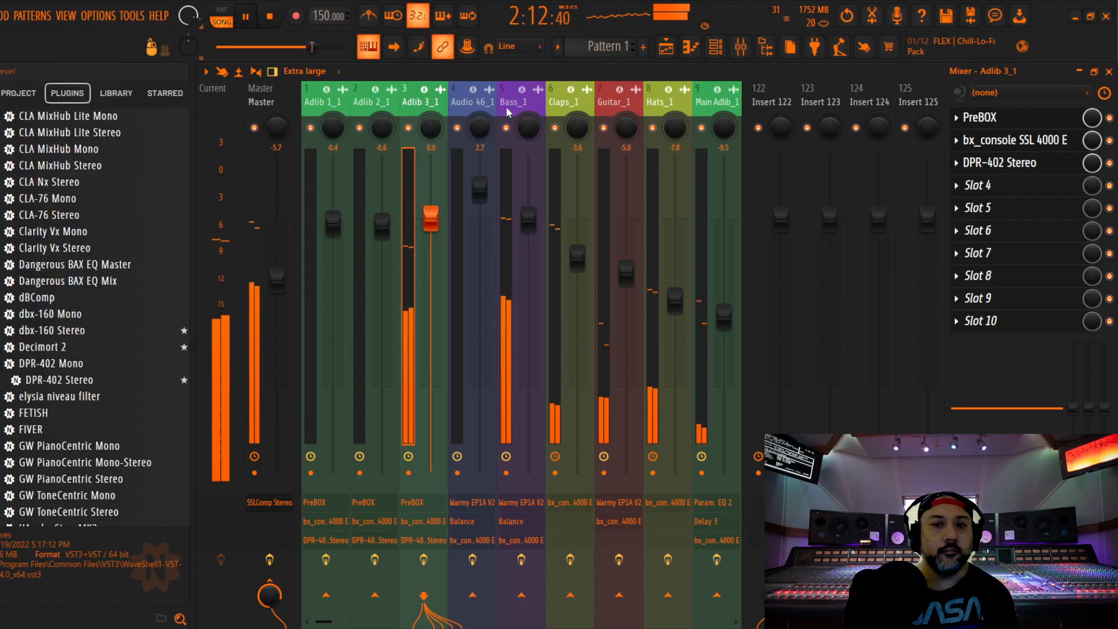
drag(472, 105, 201, 117)
click(430, 218)
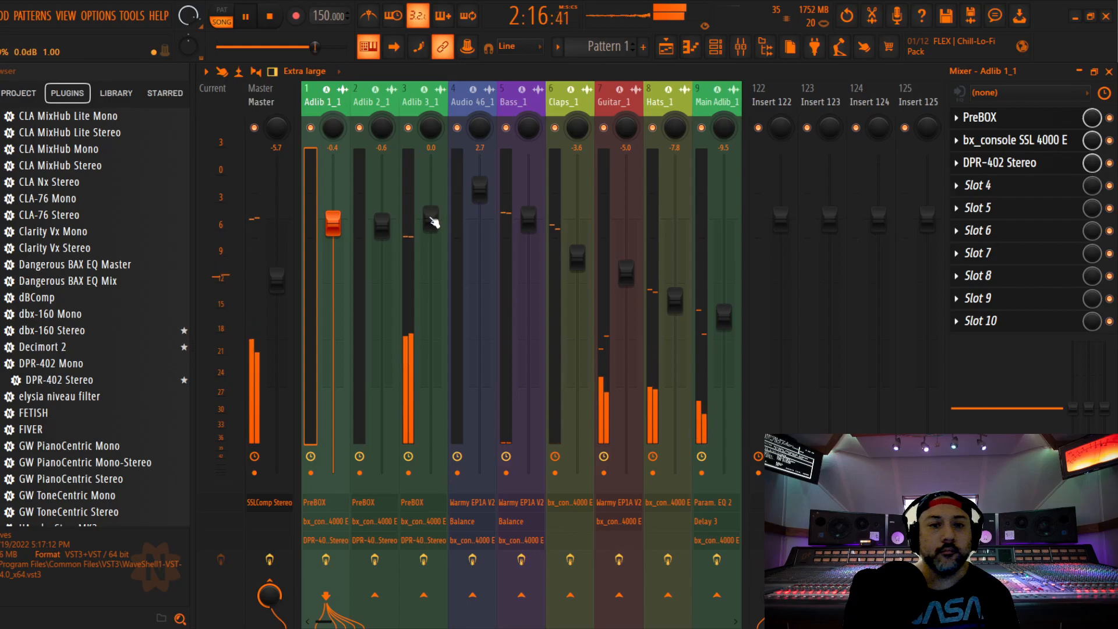
drag(431, 218, 430, 223)
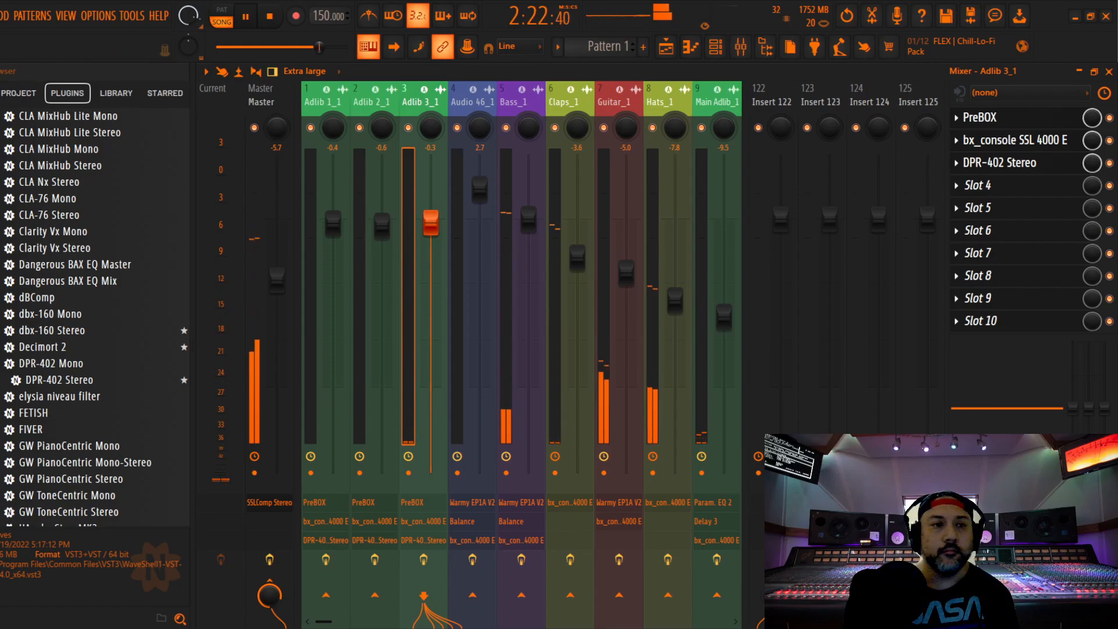
Raise the Main Verse 1_1 fader to -1.1 dB and the Main Adlib_1 fader to -9.3 dB
drag(569, 101, 502, 108)
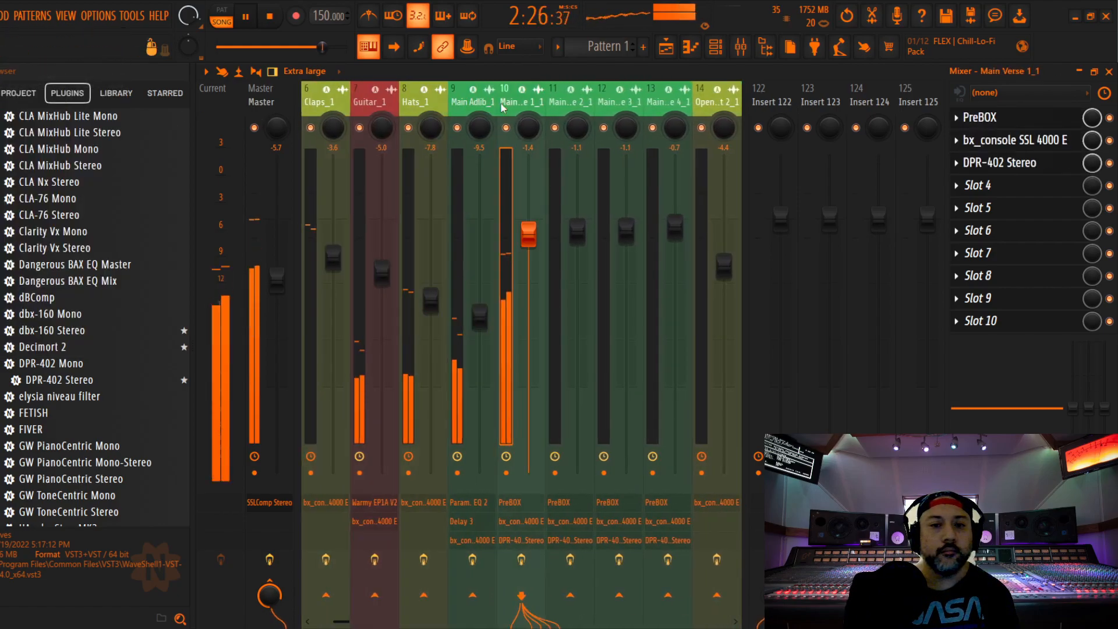
drag(528, 234, 528, 232)
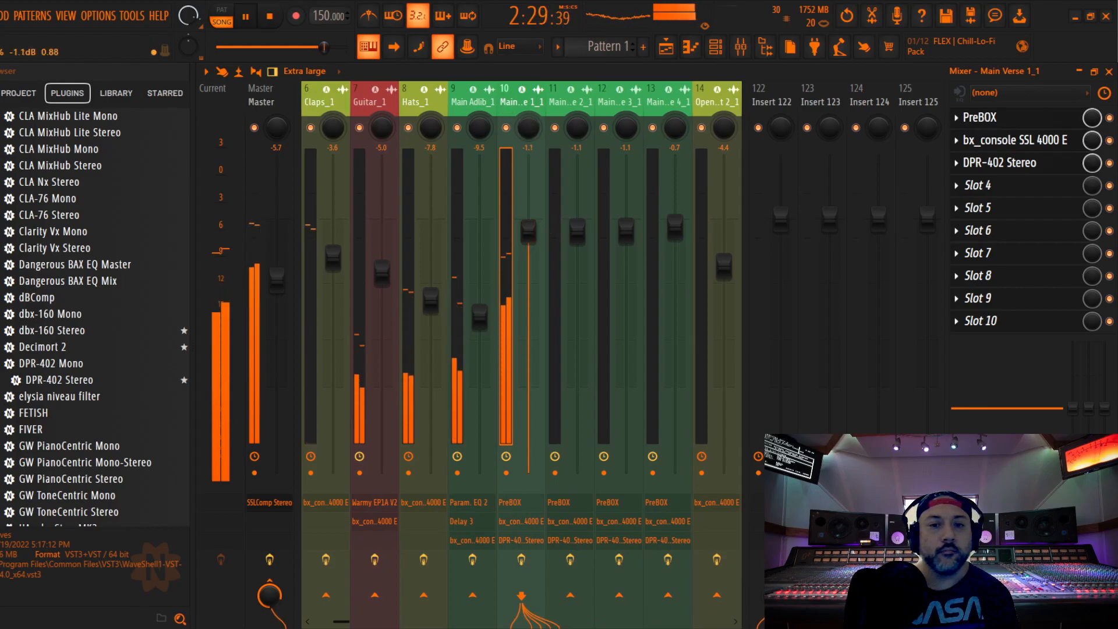
click(479, 314)
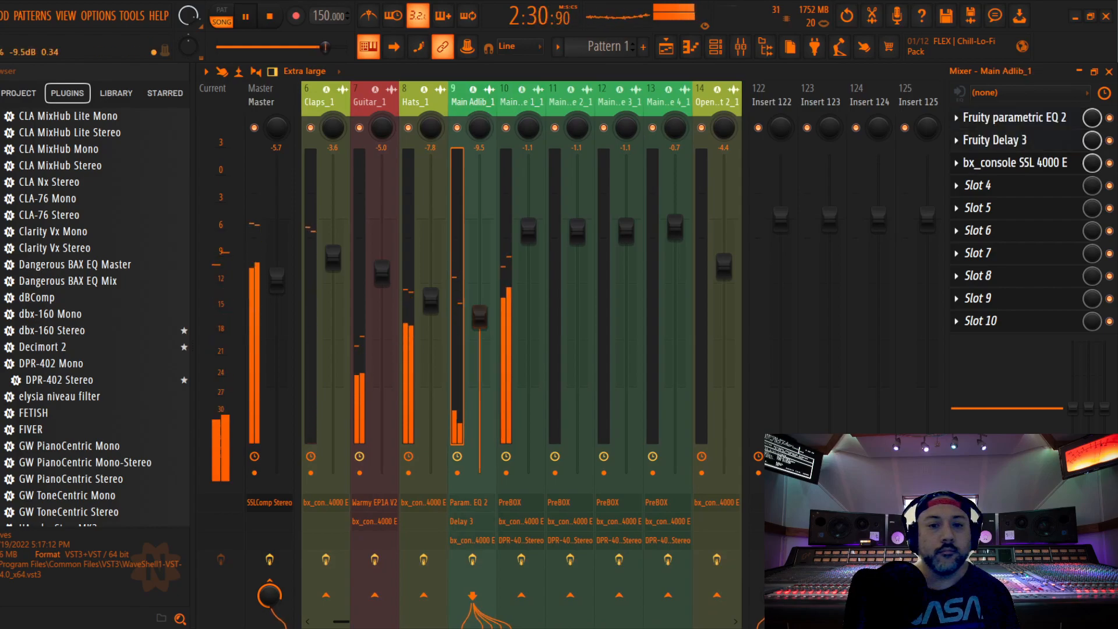
click(528, 230)
Move the playhead to 1:44:00 before the first Sensible Alt Vocal clips, enable mixer track 17 and audition it
drag(566, 111, 430, 115)
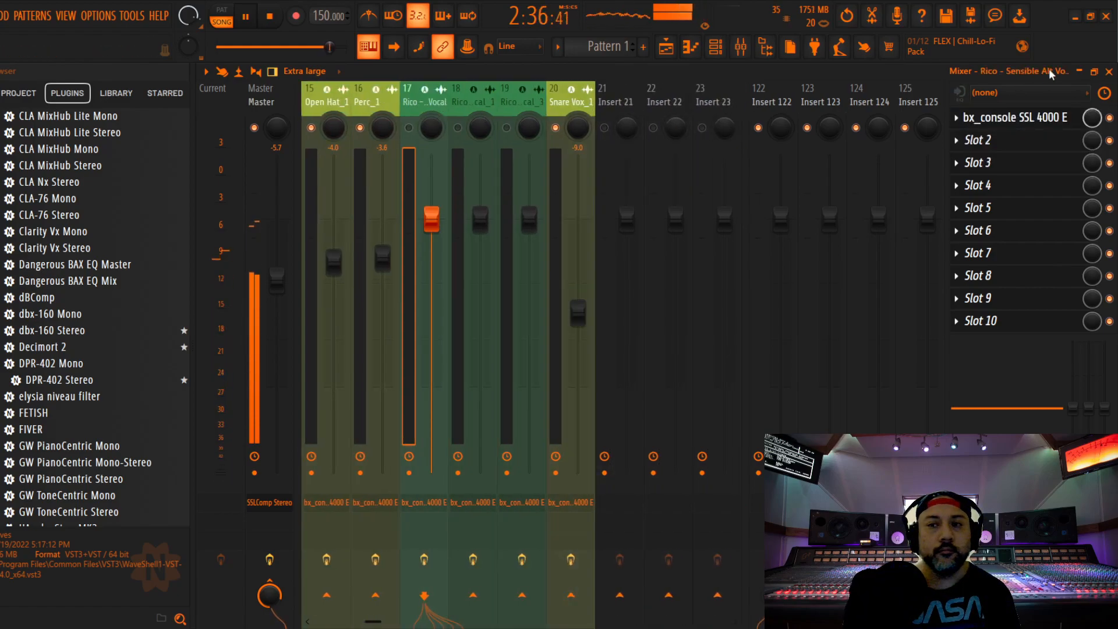
key(space)
key(F5)
scroll(564, 258, down, 4)
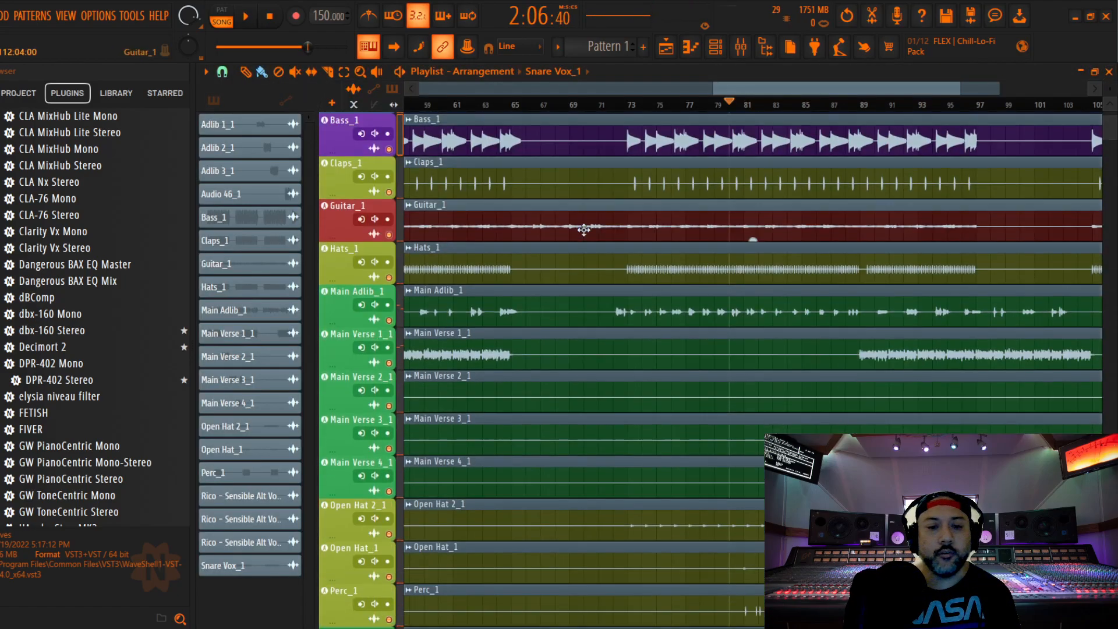
scroll(622, 125, down, 6)
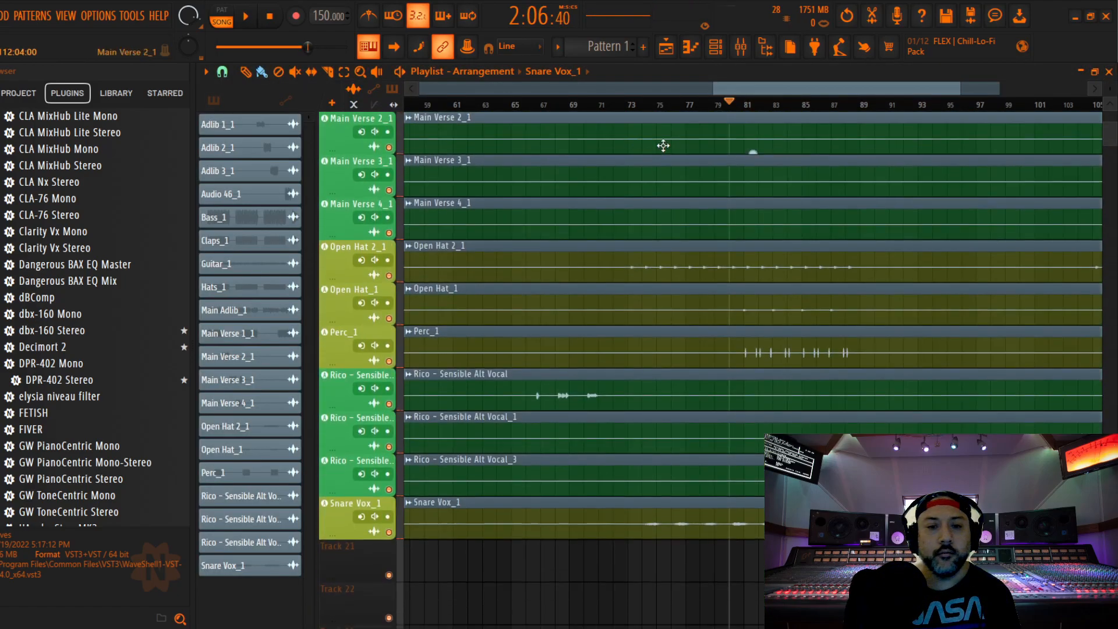
drag(757, 85, 650, 117)
click(690, 106)
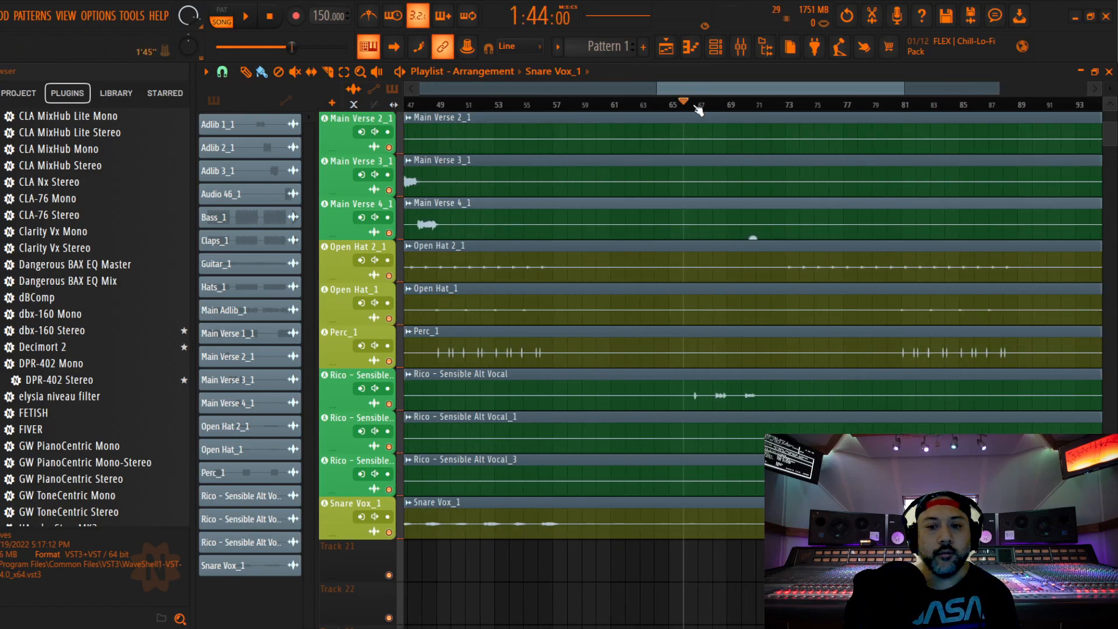
key(space)
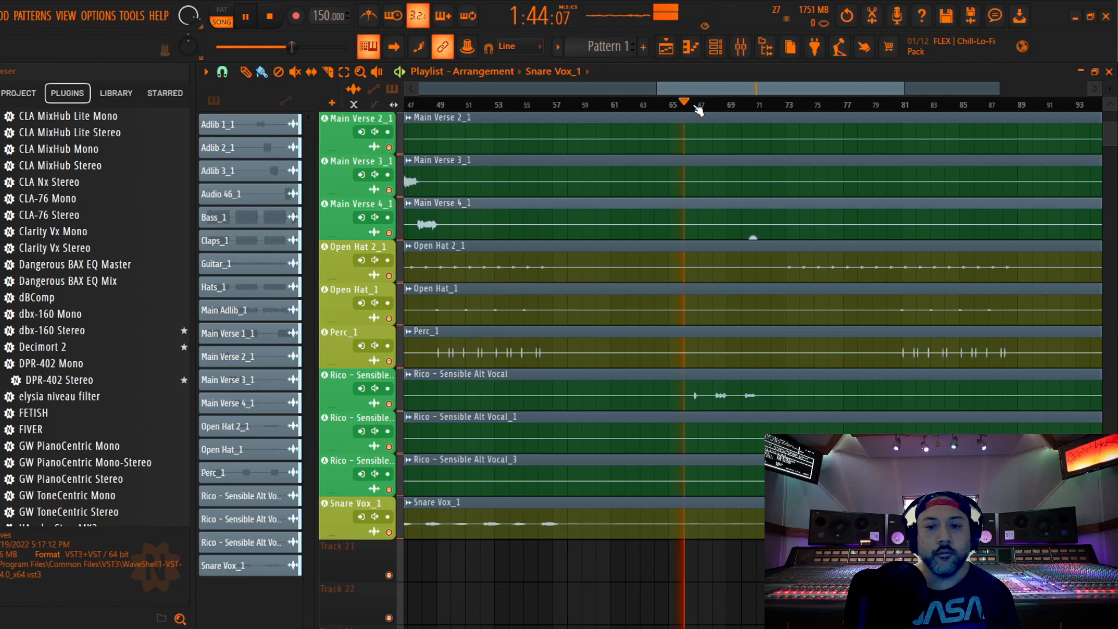
click(740, 47)
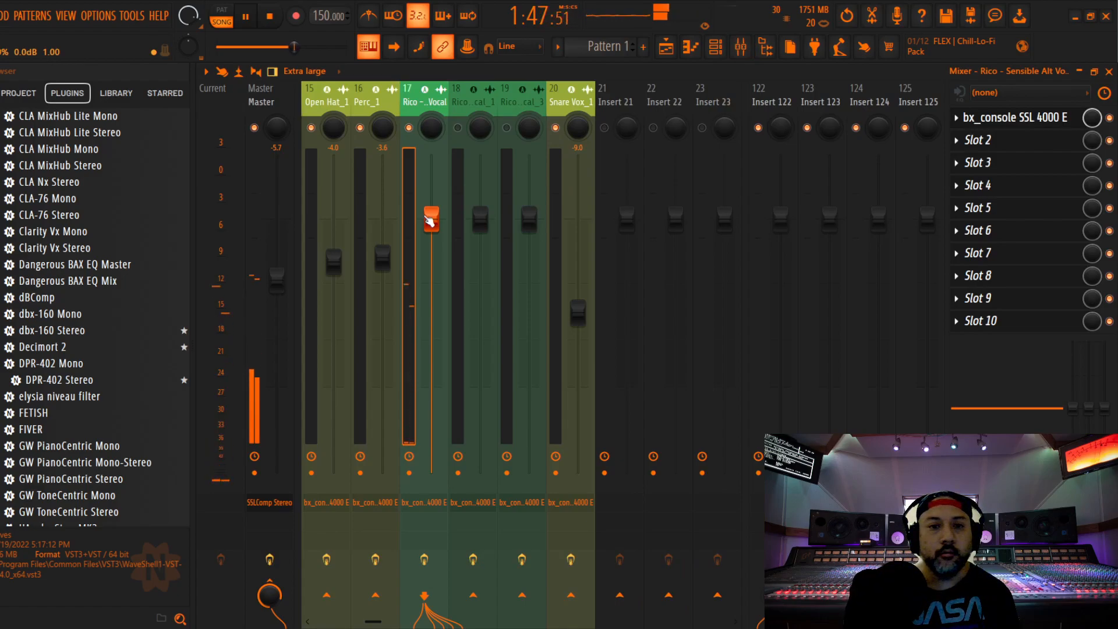
key(space)
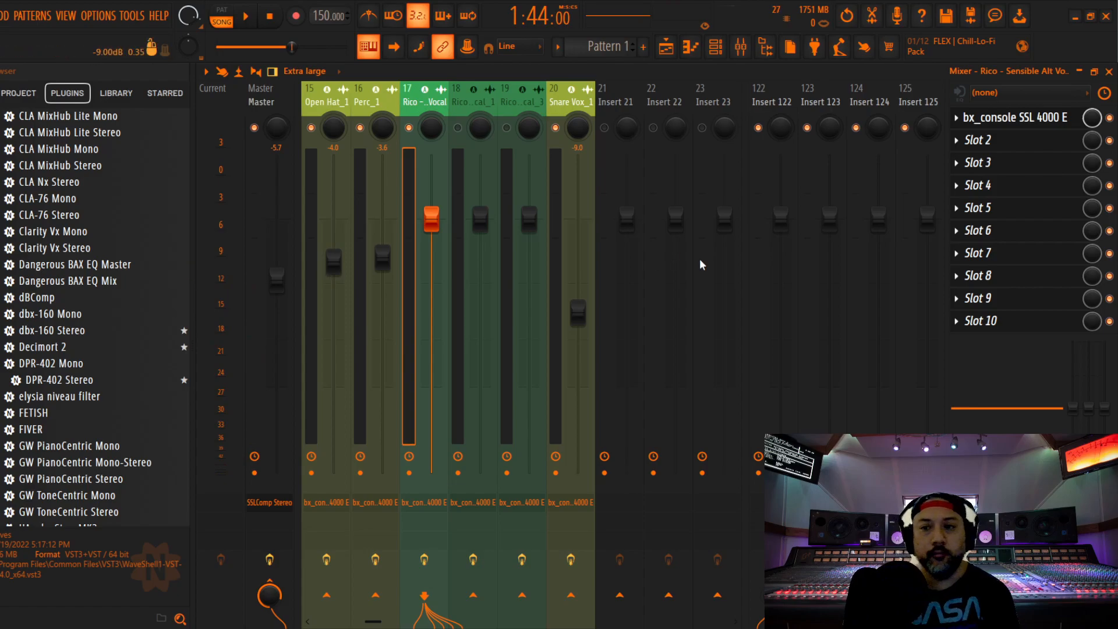
Insert Fruity Parametric EQ 2 on mixer track 17 and place it ahead of the SSL 4000 E channel strip
click(1000, 150)
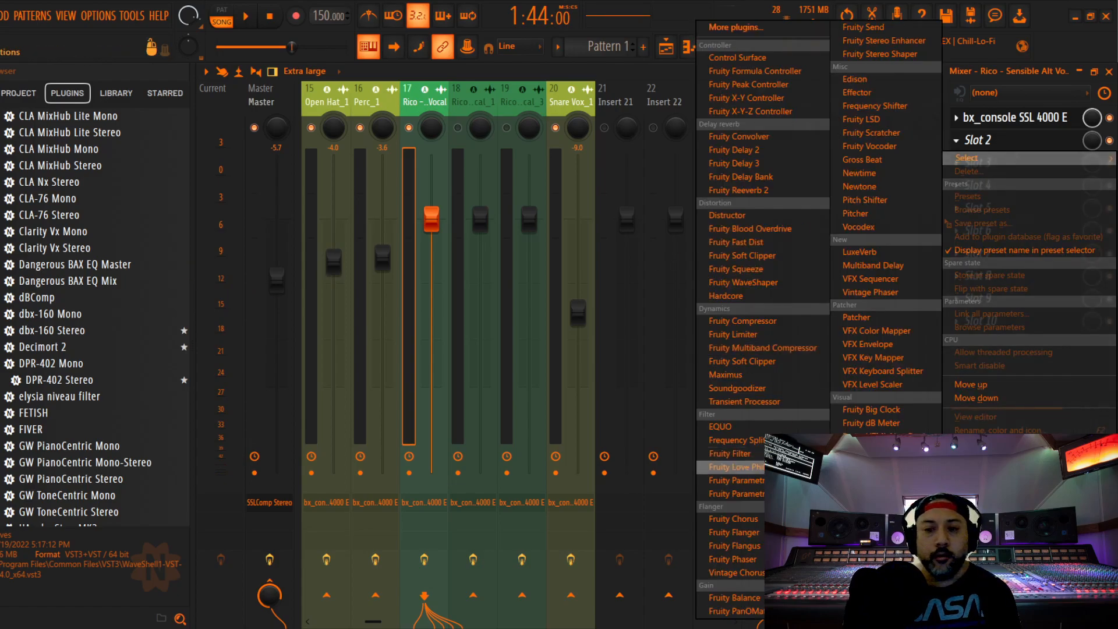
click(729, 494)
drag(685, 223, 791, 183)
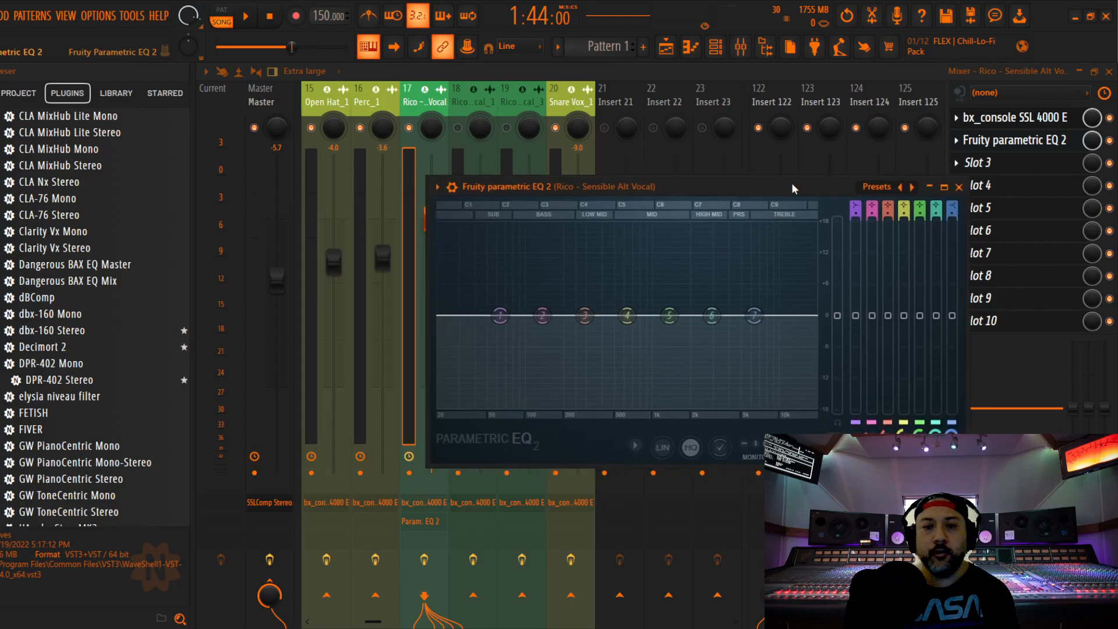
click(957, 187)
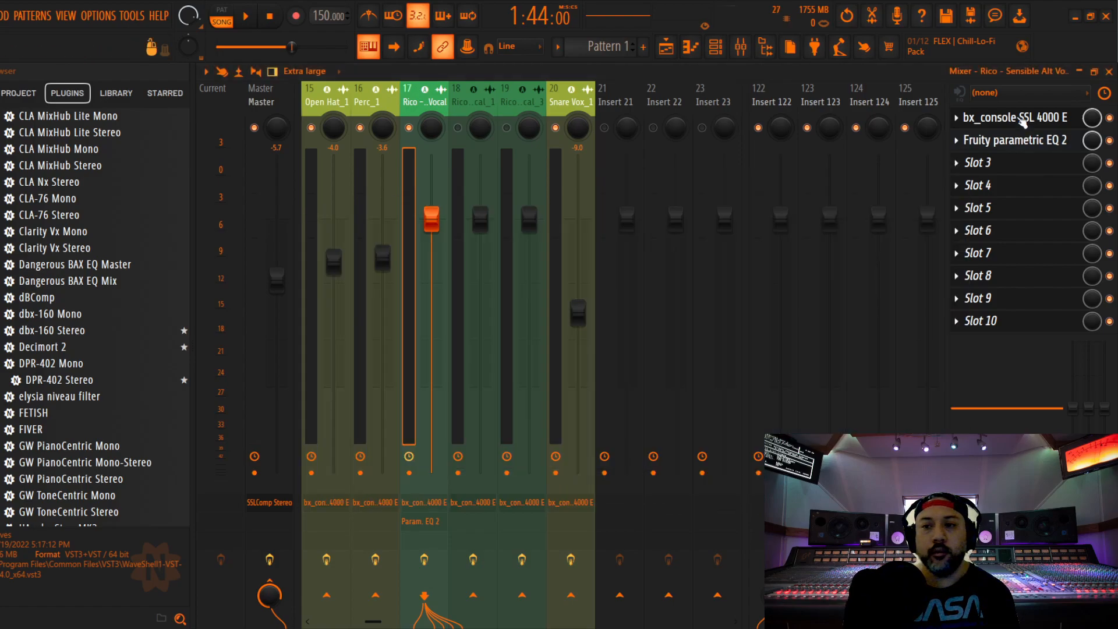
drag(1023, 120, 1019, 141)
Load the Radio preset in track 17's Fruity Parametric EQ 2
click(1016, 118)
click(900, 187)
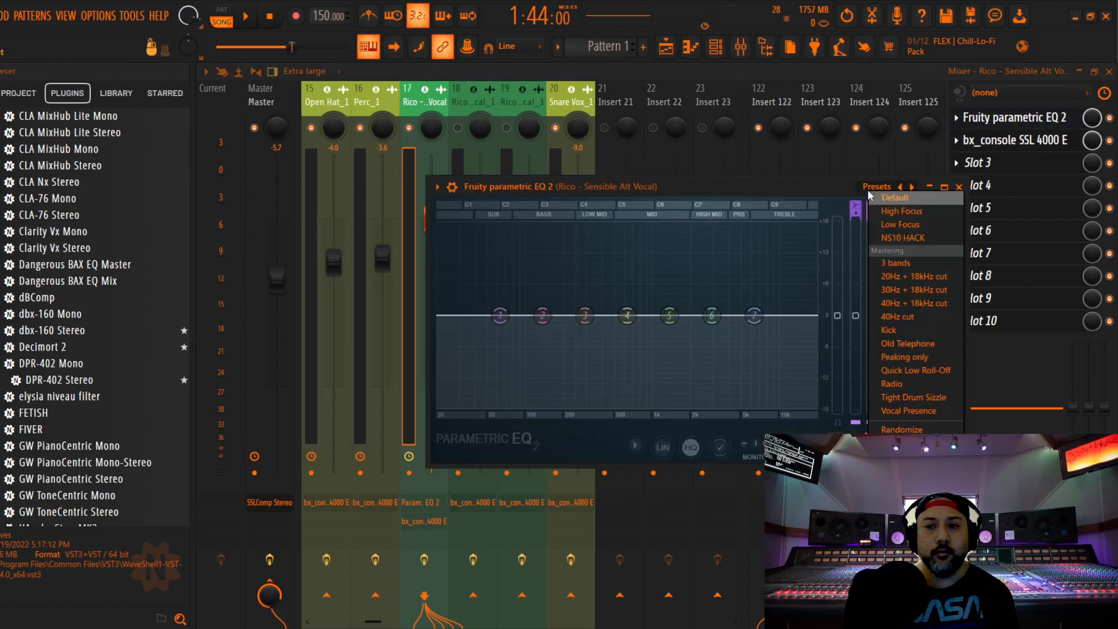
click(910, 379)
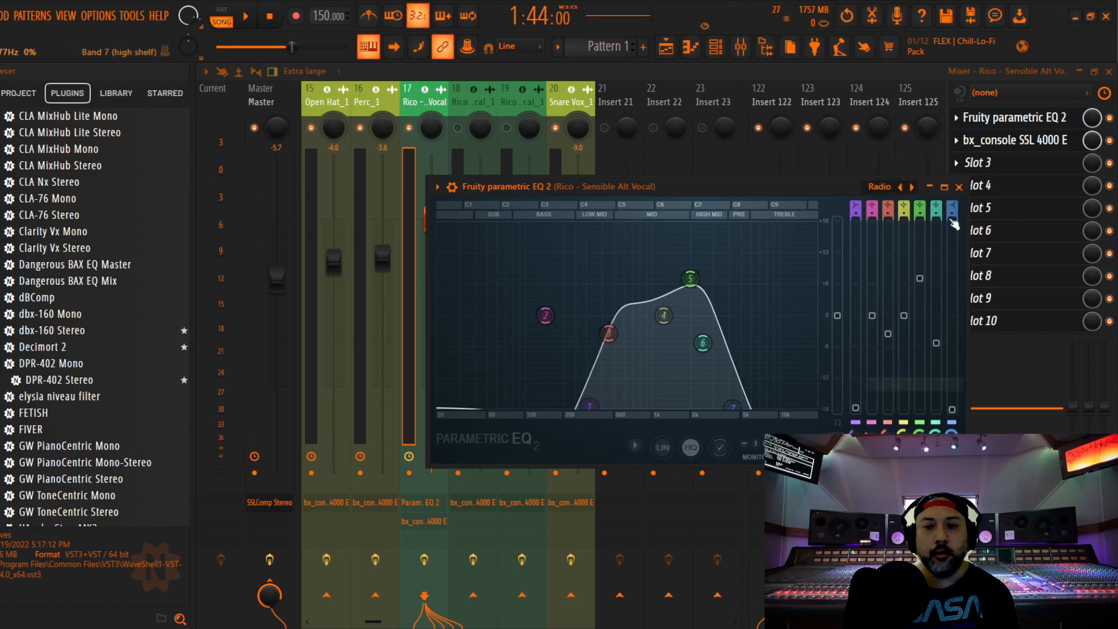
click(958, 187)
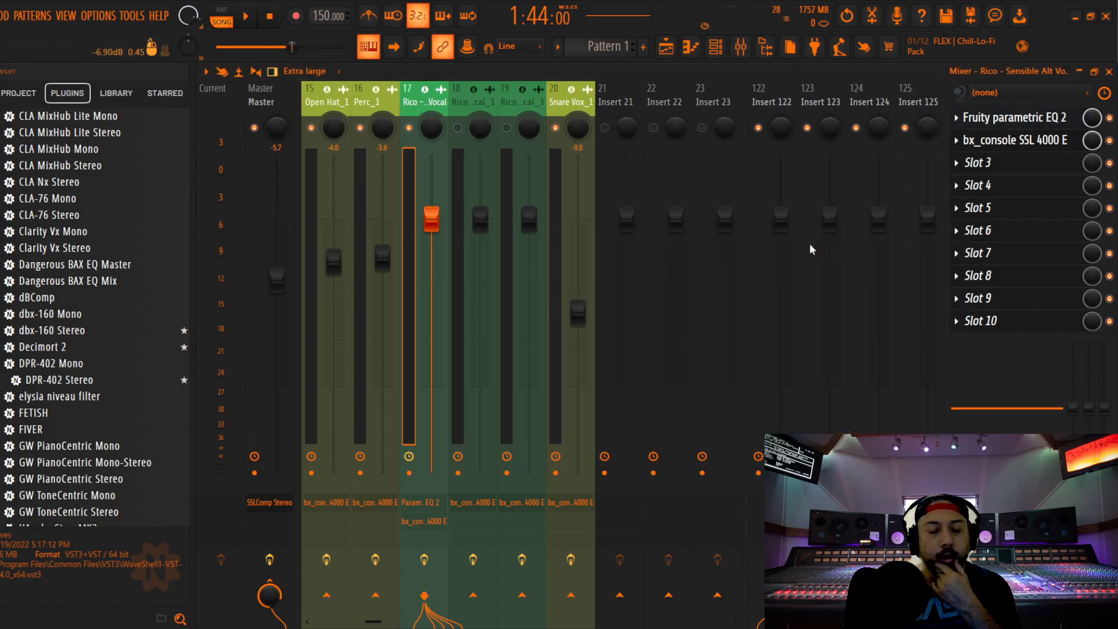
Increase the compression ratio and lower the compressor threshold on track 17's SSL 4000 E during playback
click(992, 142)
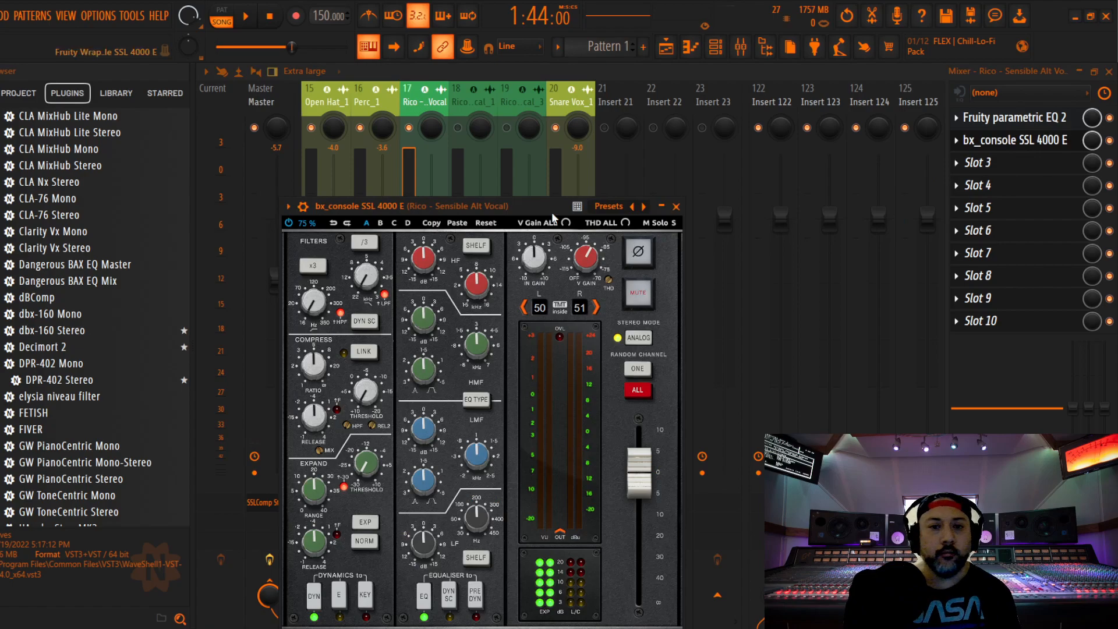
key(space)
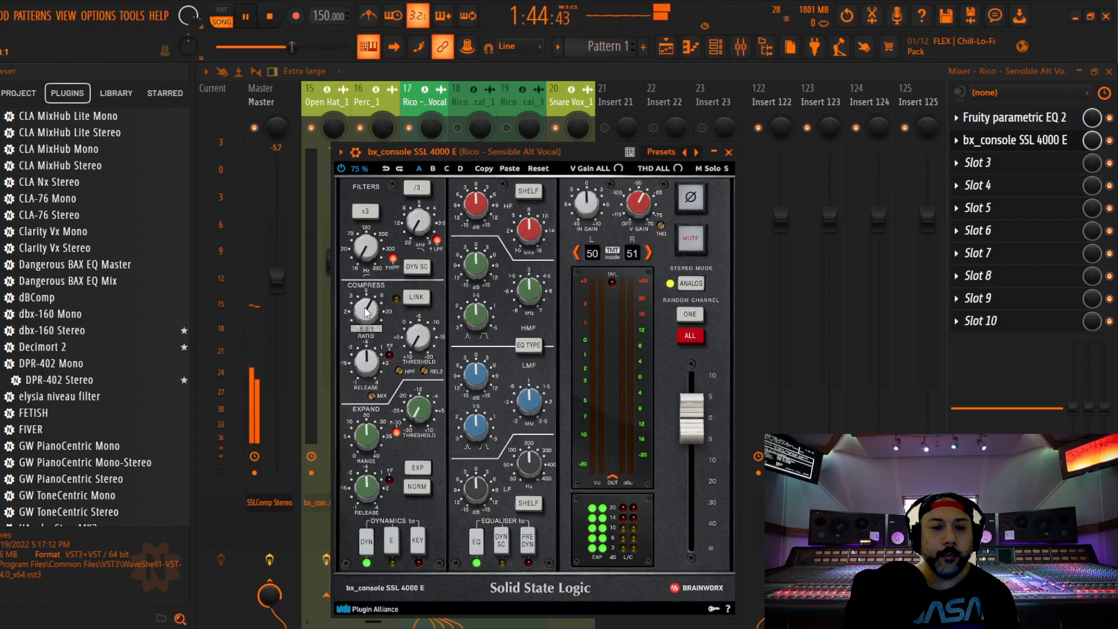
scroll(421, 341, up, 10)
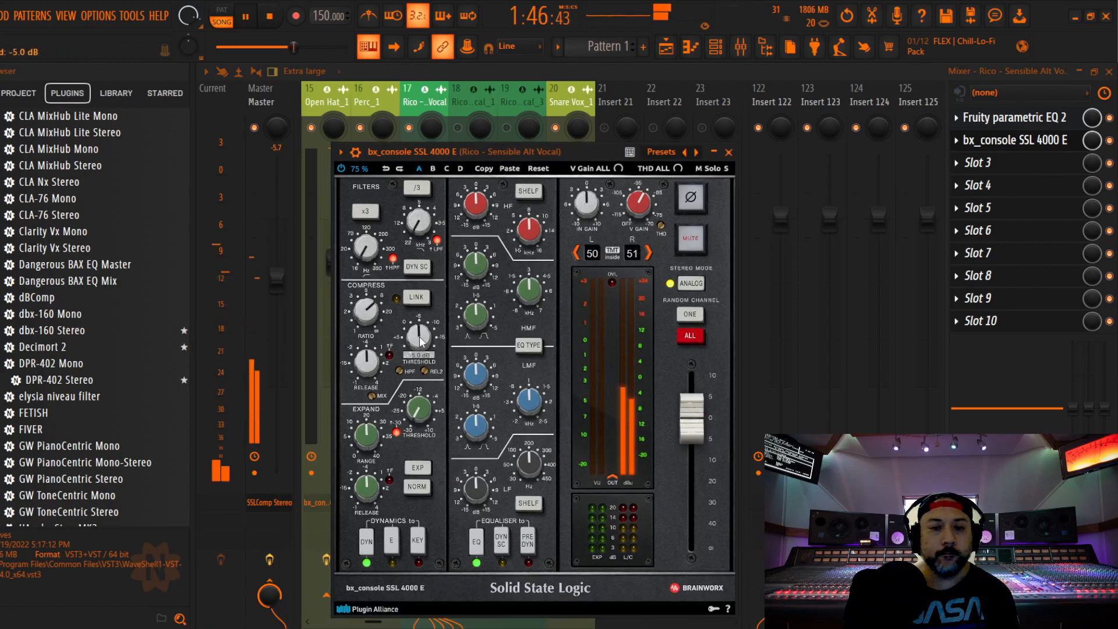
scroll(420, 340, up, 3)
Route track 17's SSL 4000 E equaliser before the dynamics, reduce the HF gain and set the LF gain to -2.0 dB
click(528, 542)
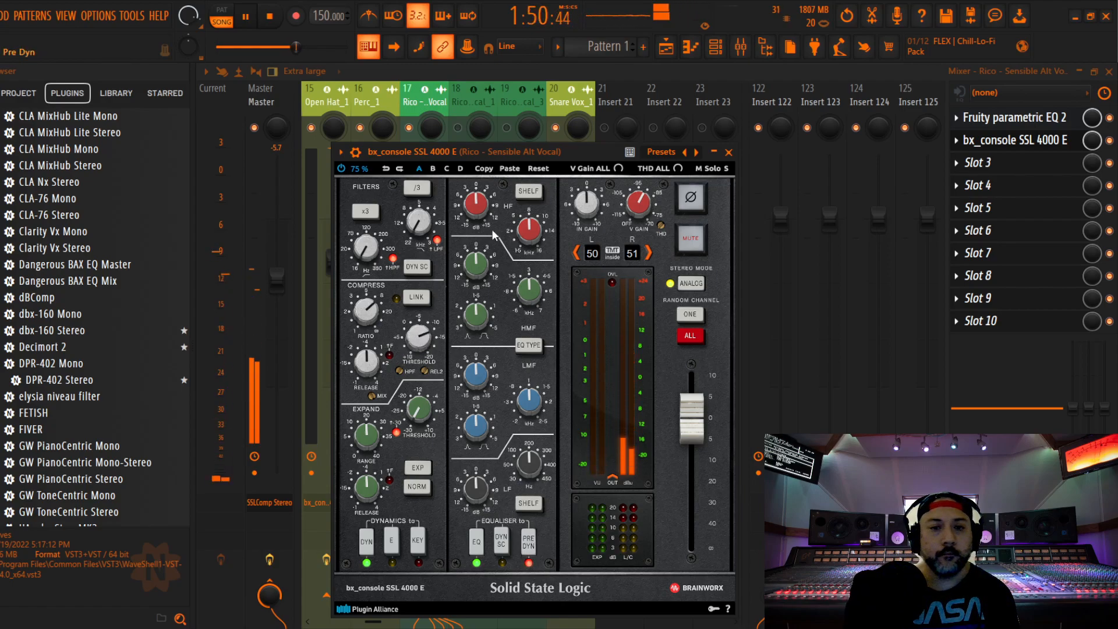
scroll(477, 213, down, 2)
scroll(475, 265, down, 2)
scroll(479, 493, down, 2)
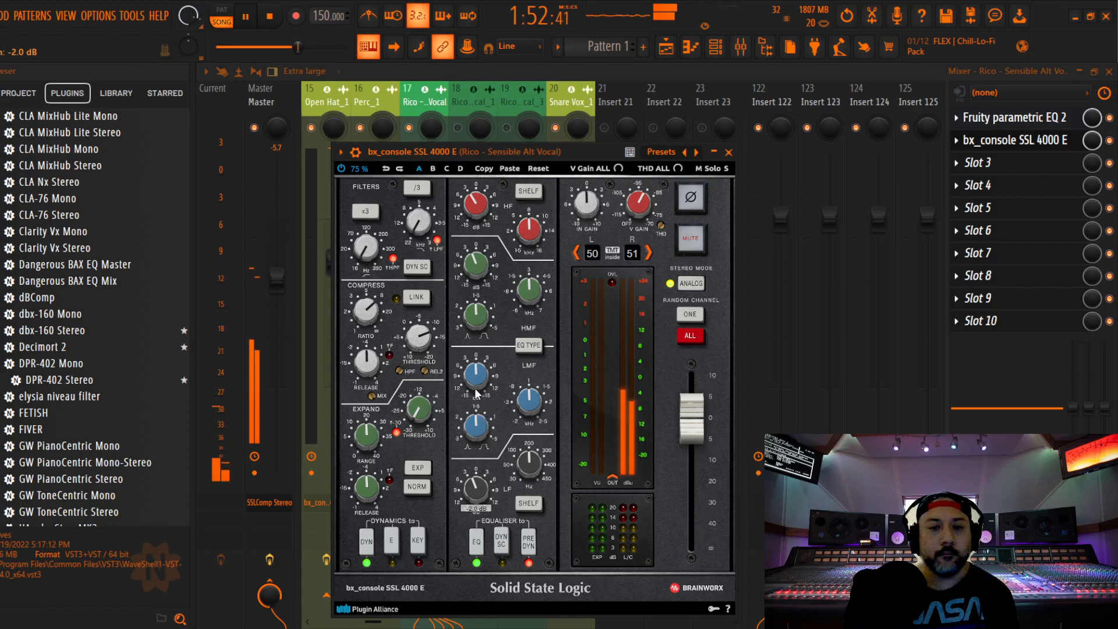
scroll(476, 375, down, 2)
click(728, 152)
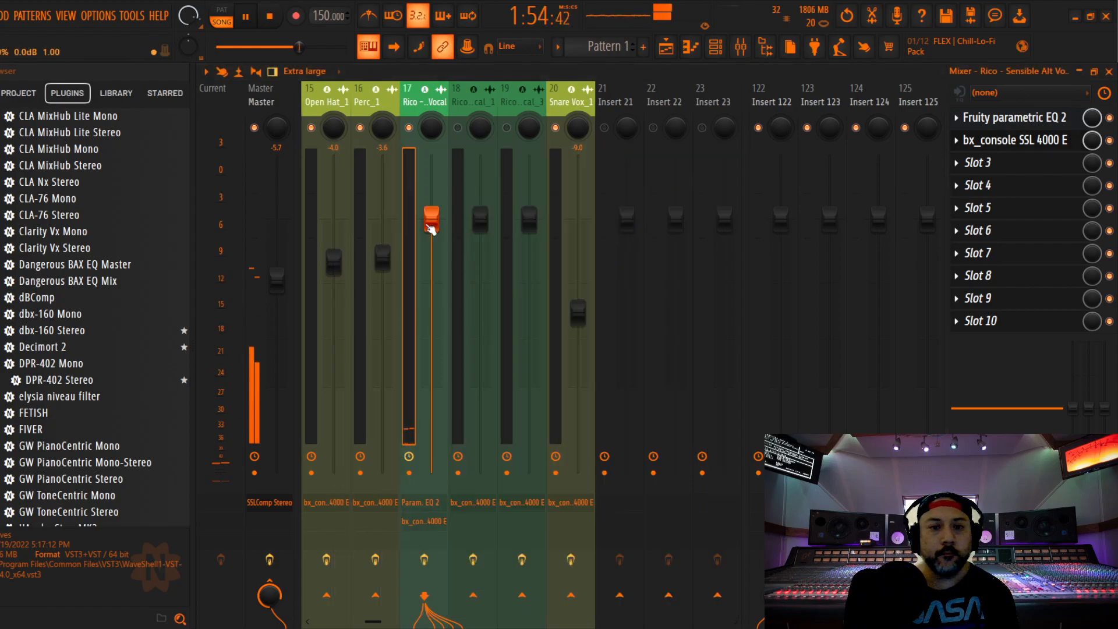
Lower mixer track 17's fader to -7.9 dB against the playing mix
drag(431, 220, 431, 303)
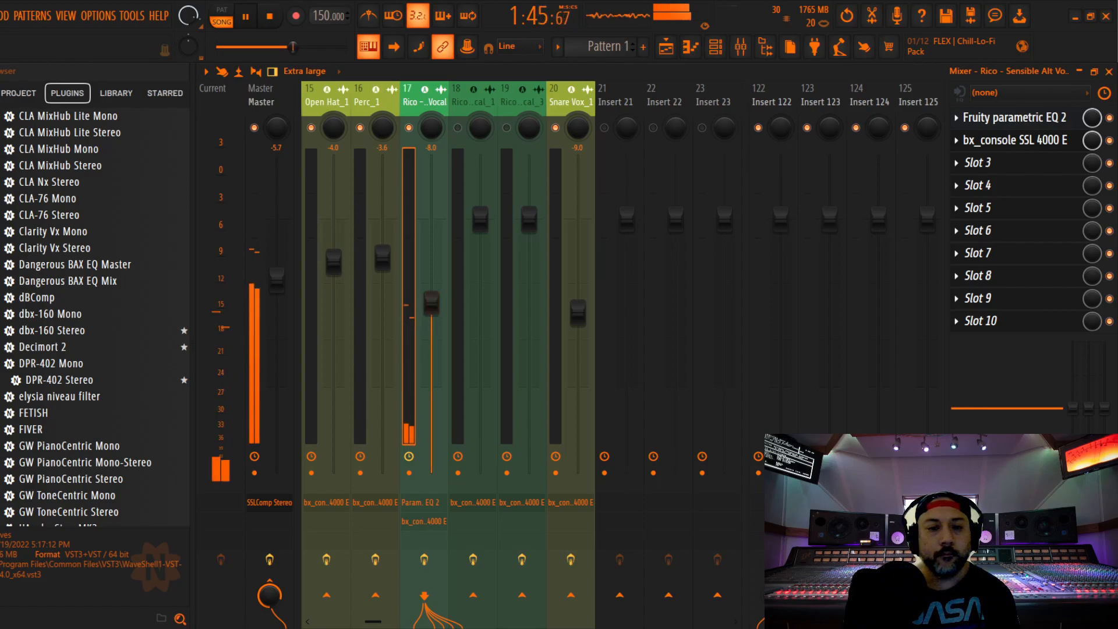
drag(431, 303, 430, 301)
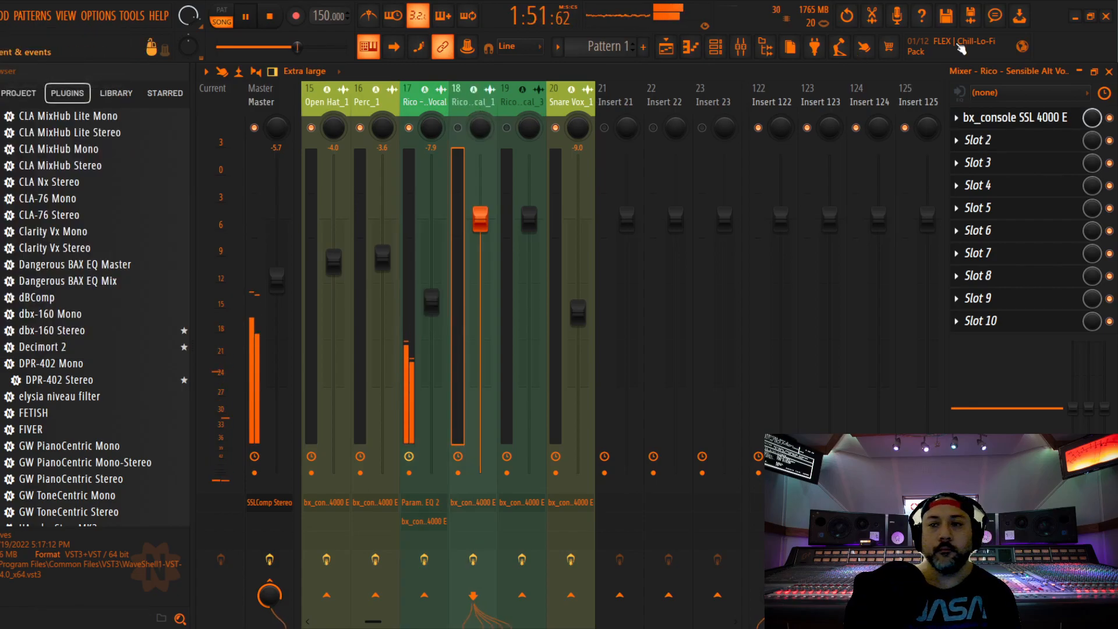
Move the playhead to 2:44:80, enable mixer track 18 and audition Sensible Alt Vocal_1
key(F5)
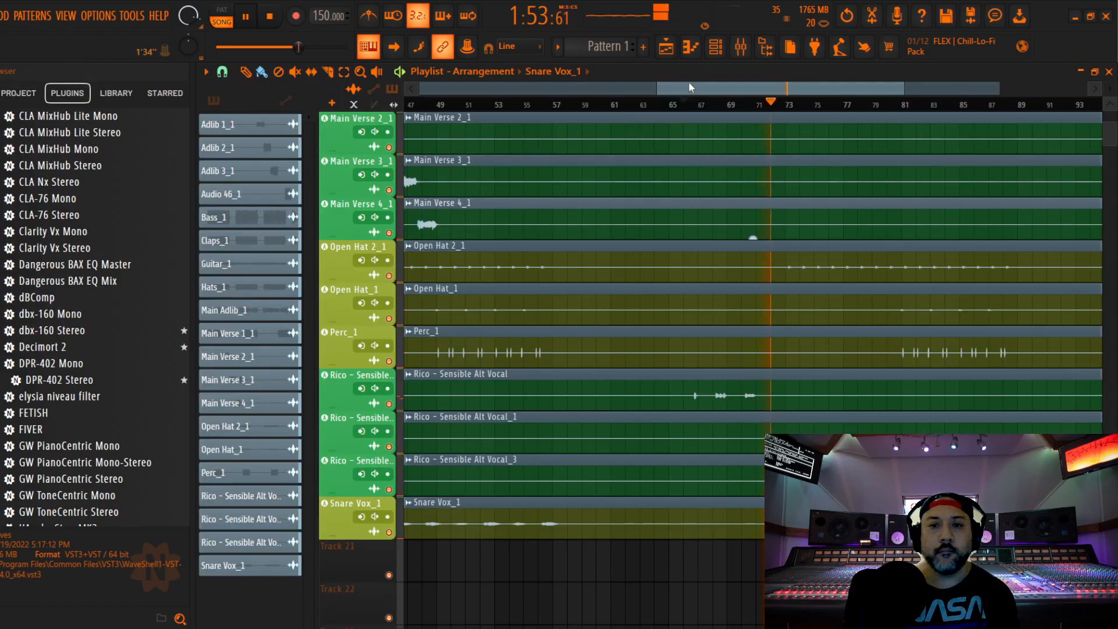
drag(697, 87, 865, 86)
key(space)
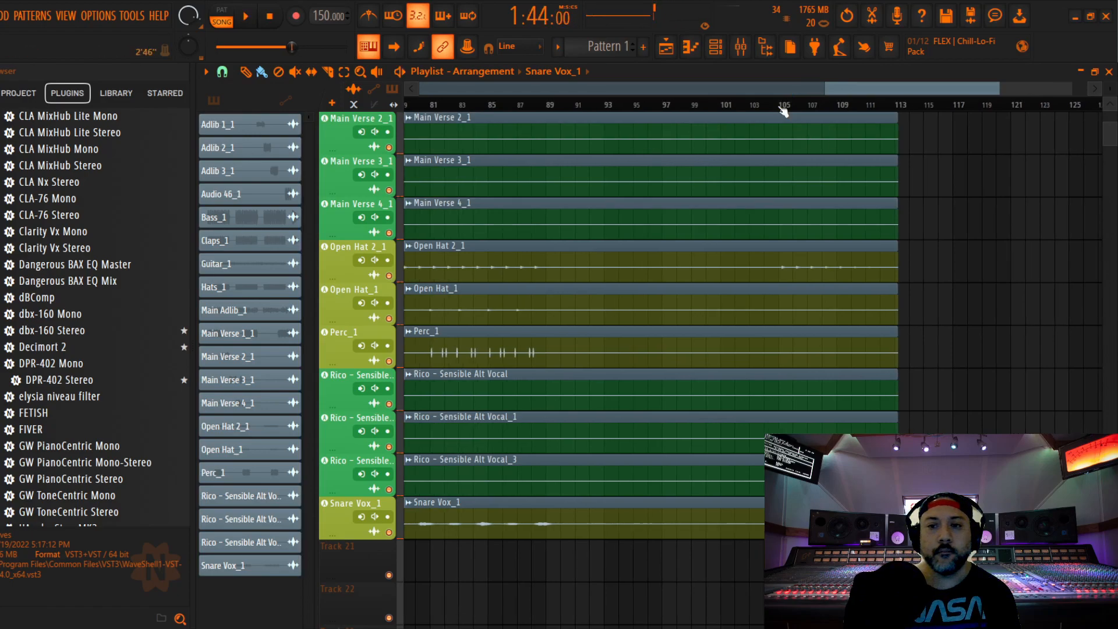
click(740, 51)
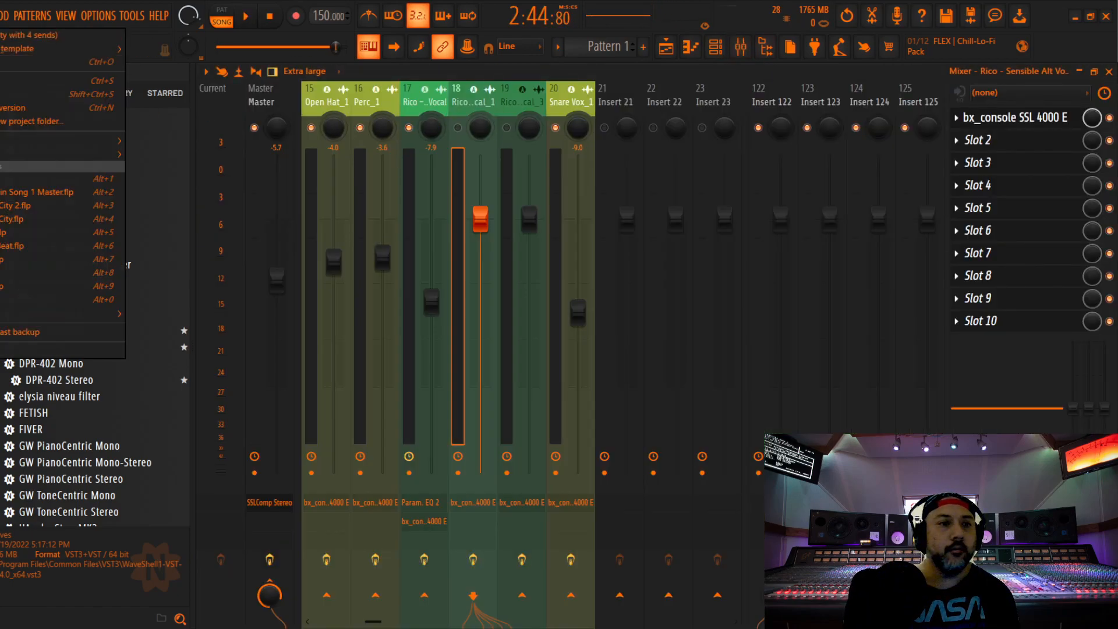
key(space)
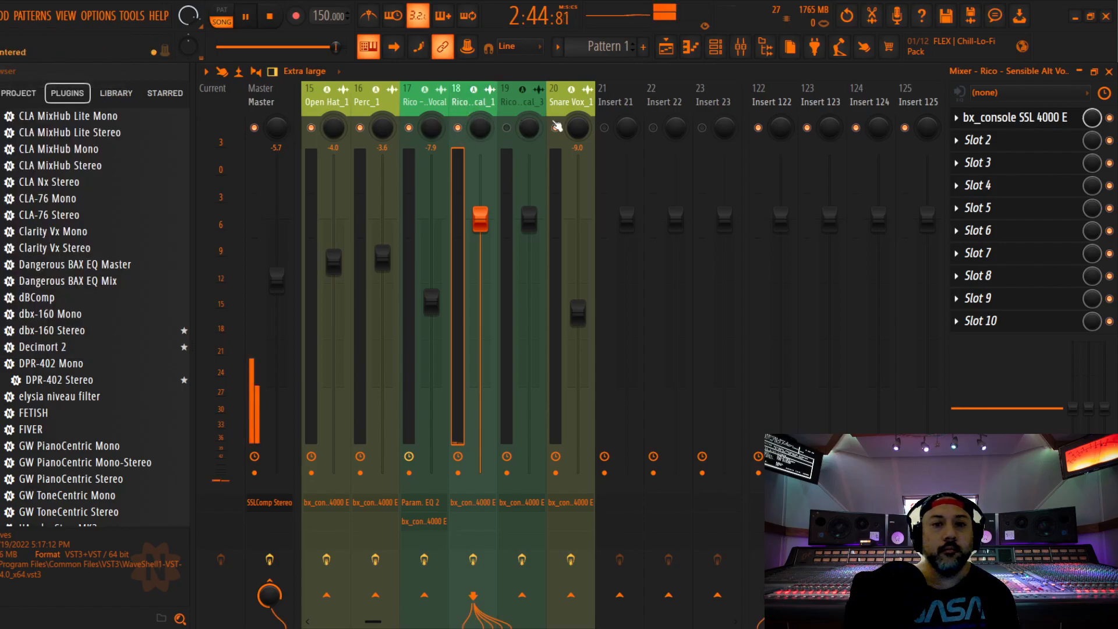
key(space)
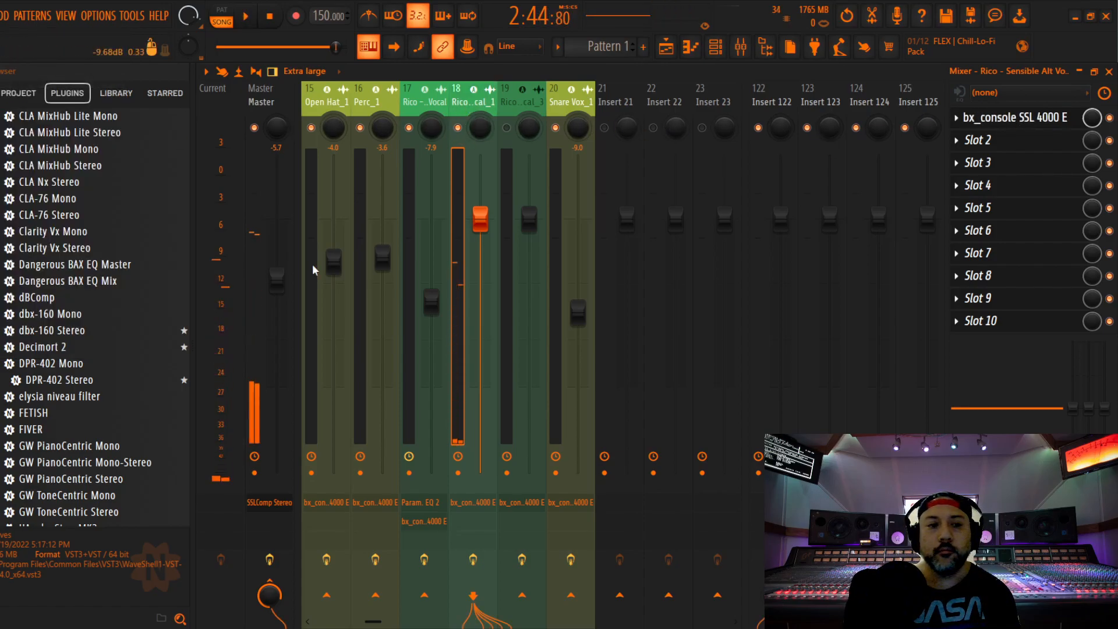
Insert Fruity Parametric EQ 2 on mixer track 18 and place it ahead of its SSL 4000 E channel strip
click(1022, 147)
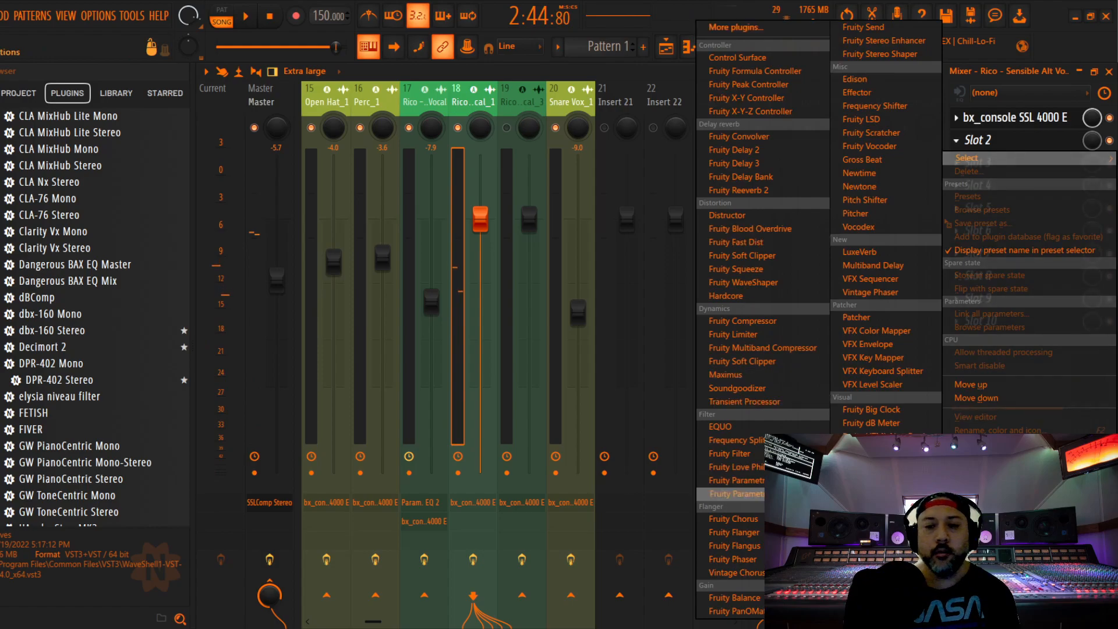
click(735, 493)
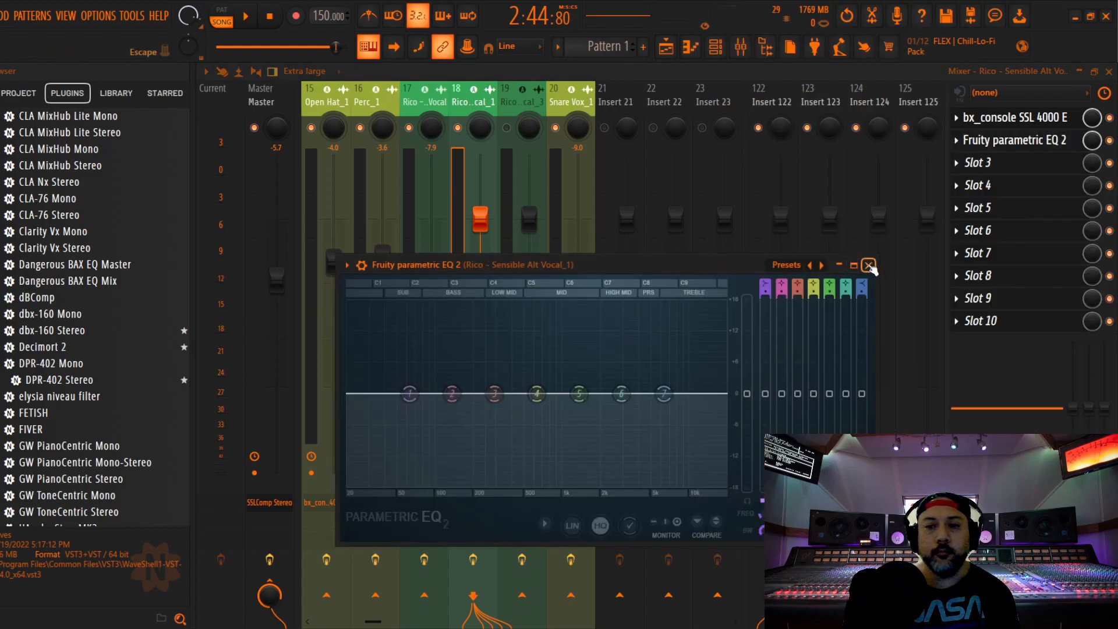
click(866, 262)
drag(1016, 140, 1016, 117)
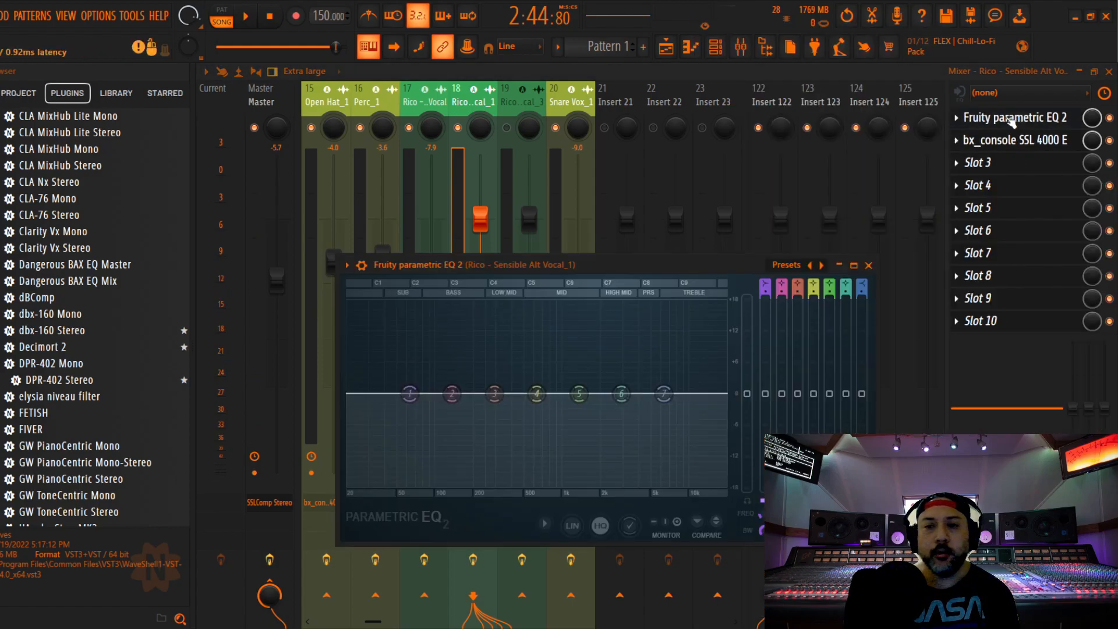
Load the Radio preset in the Fruity Parametric EQ 2 of Sensible Alt Vocal_1
click(1013, 117)
drag(666, 261, 688, 189)
click(809, 194)
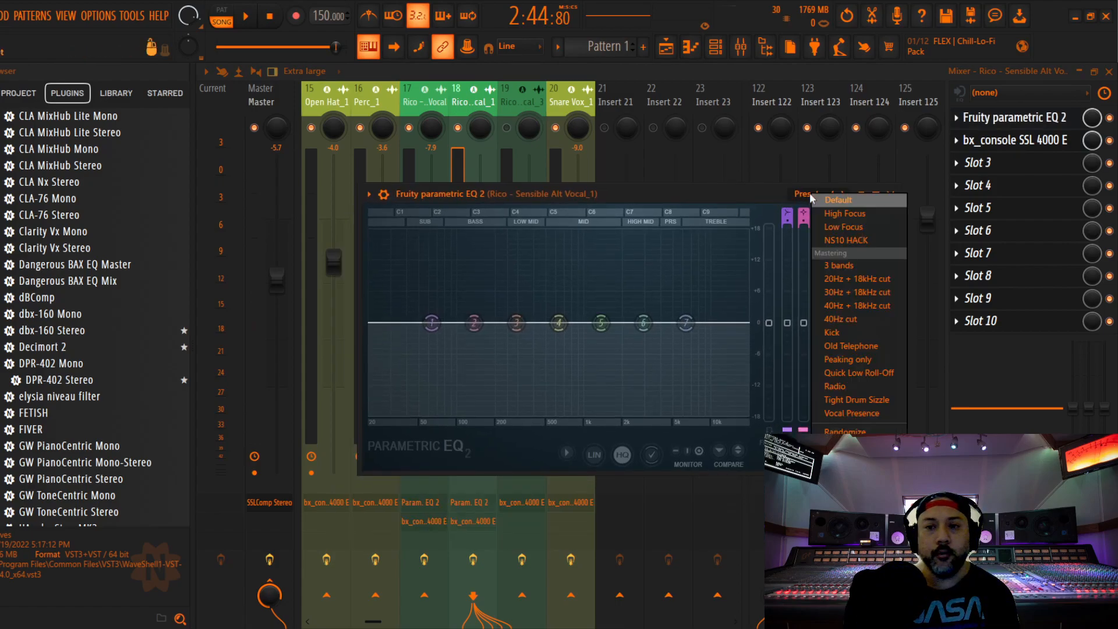
click(853, 387)
click(891, 194)
Increase the compressor ratio and lower its threshold on the SSL 4000 E of Sensible Alt Vocal_1 while auditioning
click(1015, 140)
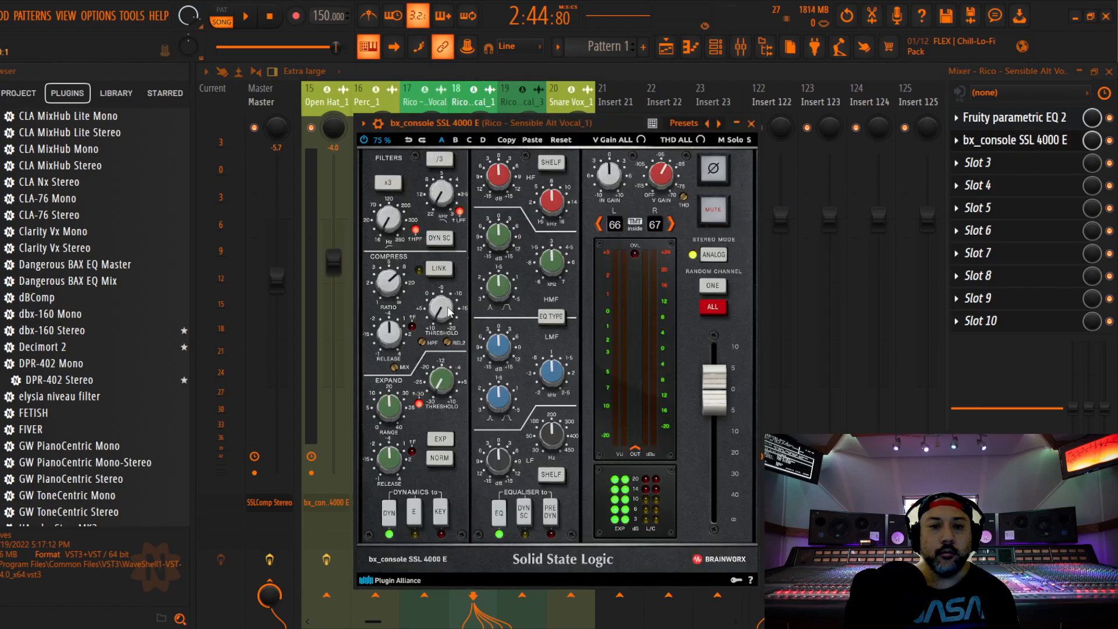
key(space)
scroll(447, 312, up, 10)
key(space)
key(space)
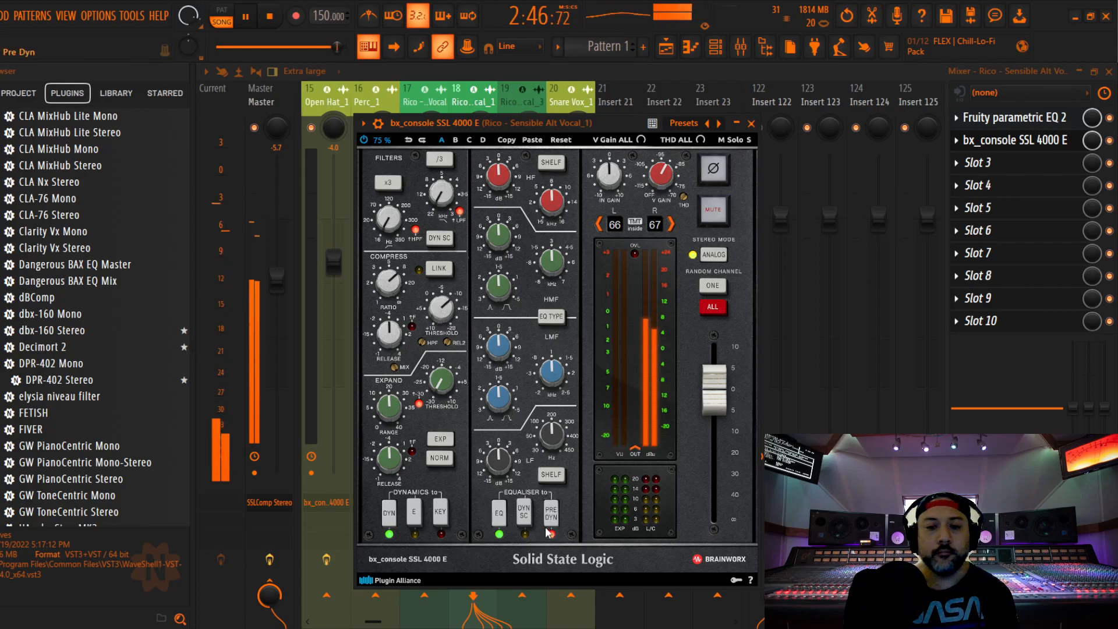
Set track 18's SSL 4000 E equaliser to pre-dynamics, reduce the HF gain and set the HMF gain to -2.0 dB
scroll(497, 174, down, 2)
scroll(499, 237, down, 2)
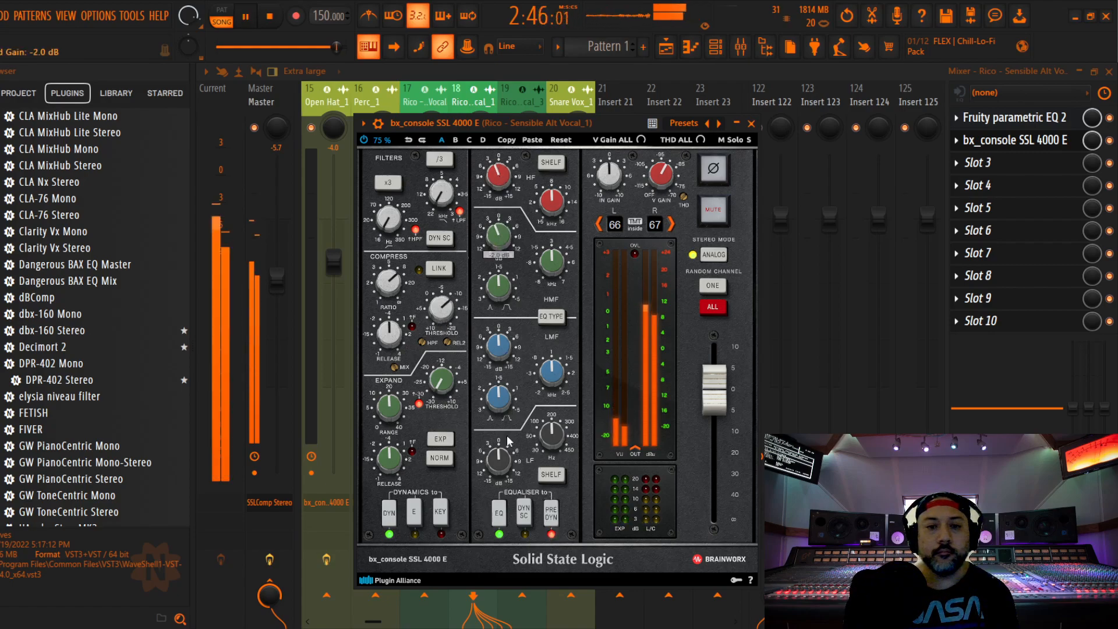
key(space)
key(Escape)
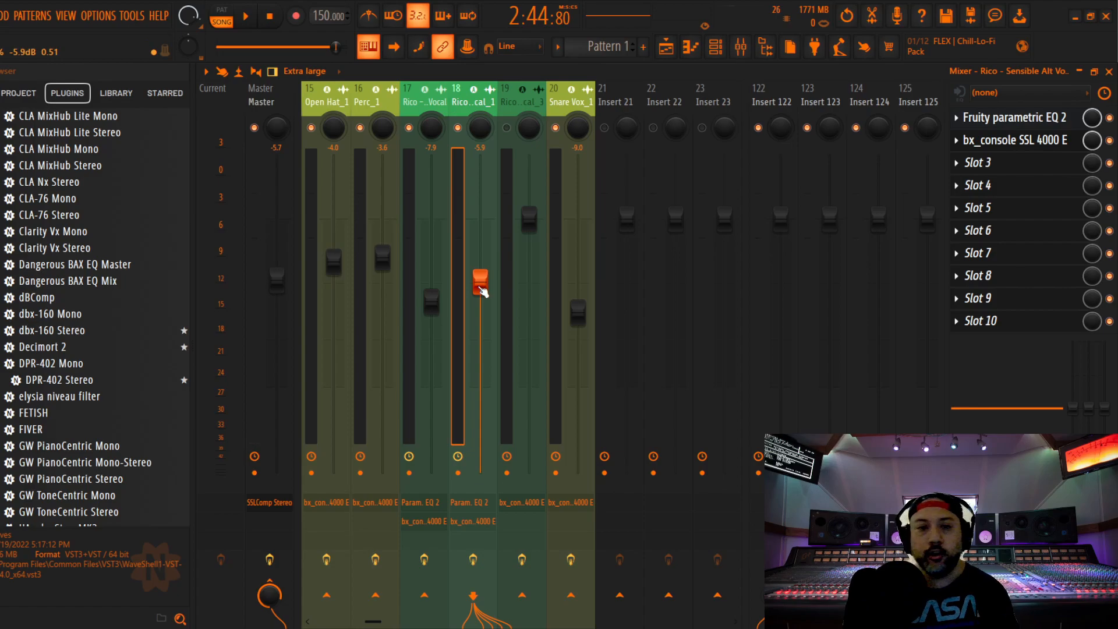
Lower the Sensible Alt Vocal_1 fader to -9.2 dB during playback
key(space)
drag(483, 298, 483, 319)
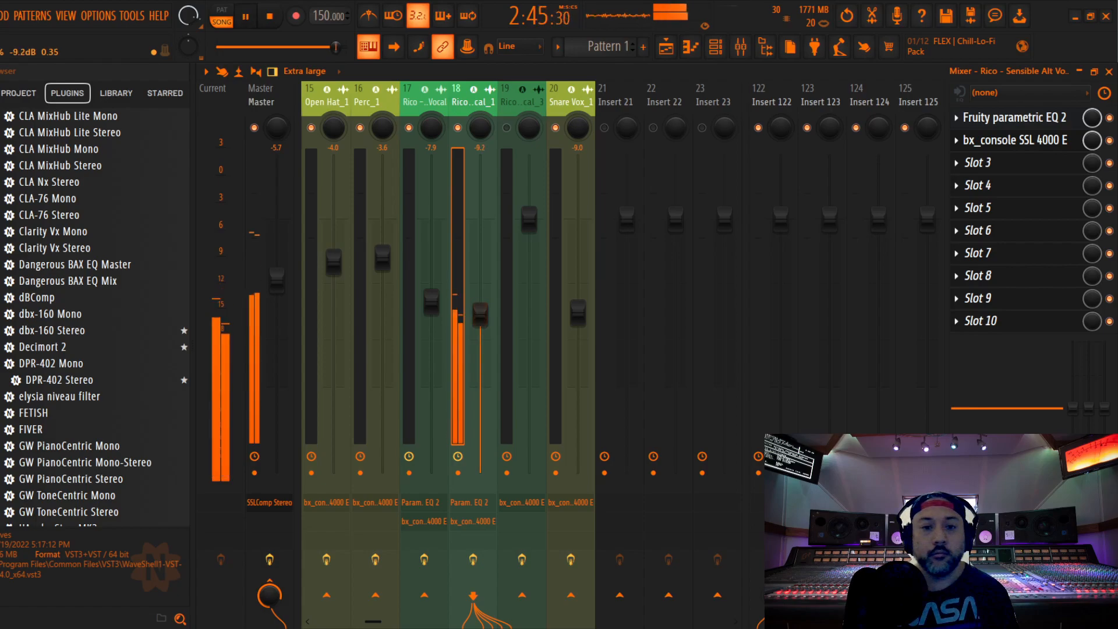
Select mixer track 19 and start playback from 0:08:00, just before the first Sensible Alt Vocal_3 phrases in the playlist
click(522, 96)
click(1, 16)
click(2, 82)
click(1109, 71)
key(space)
drag(895, 91, 492, 91)
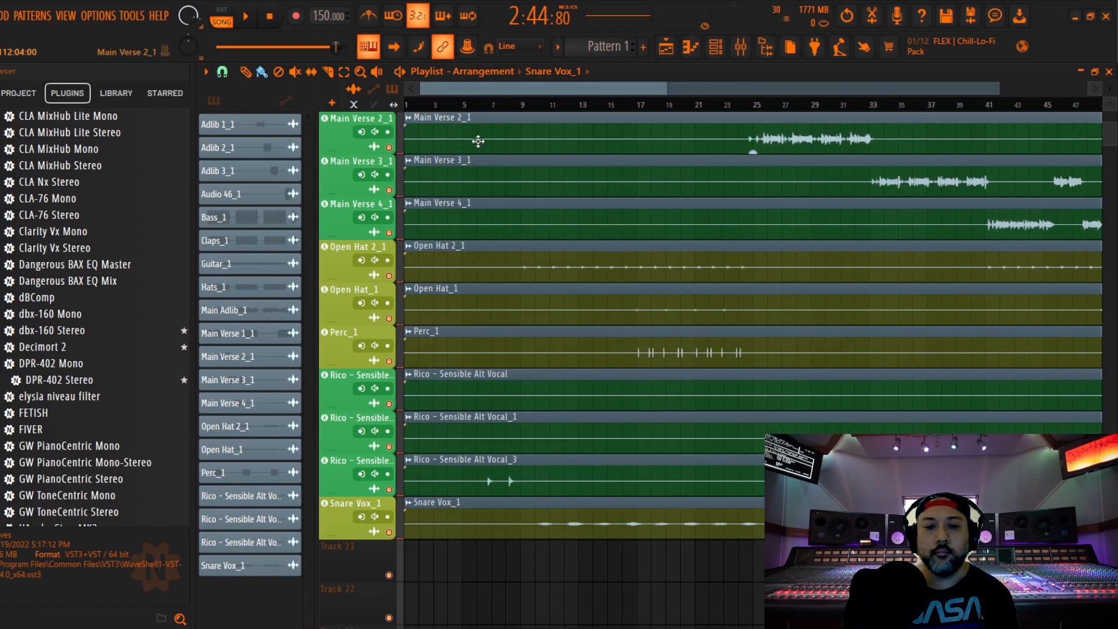
click(494, 107)
key(KP_Divide)
key(space)
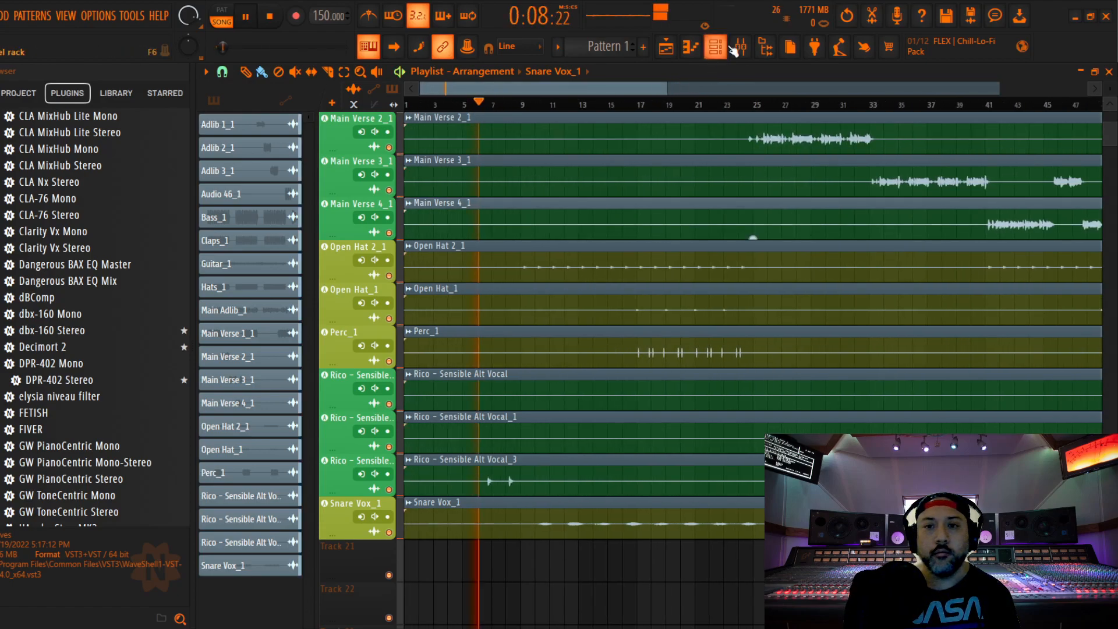
Enable mixer track 19 and audition Sensible Alt Vocal_3 from 0:08:00
click(739, 48)
click(507, 128)
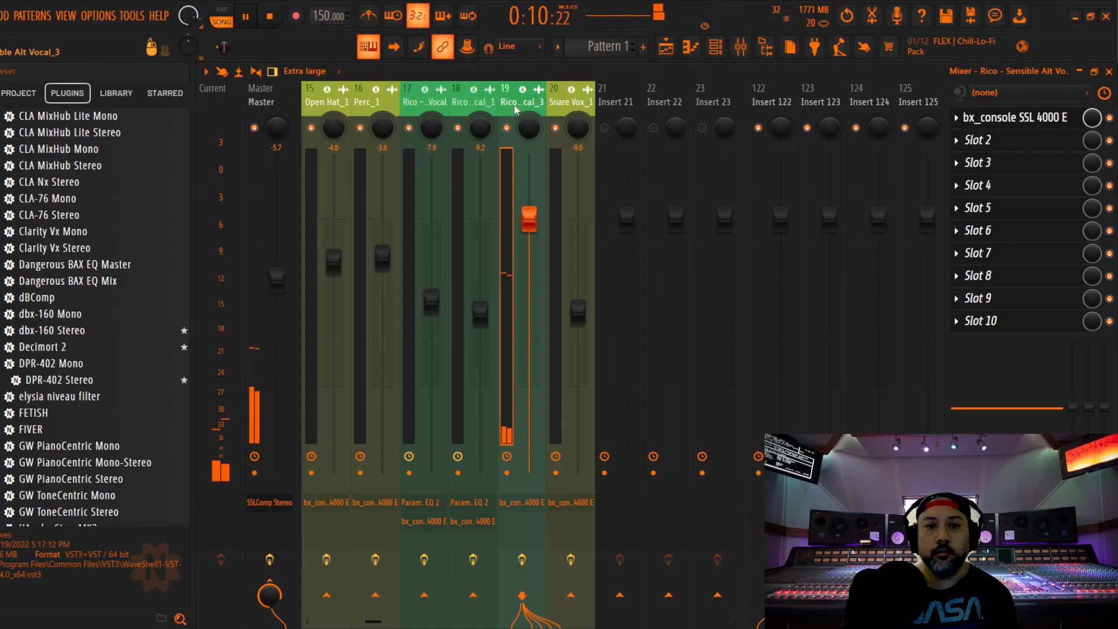
key(space)
key(space)
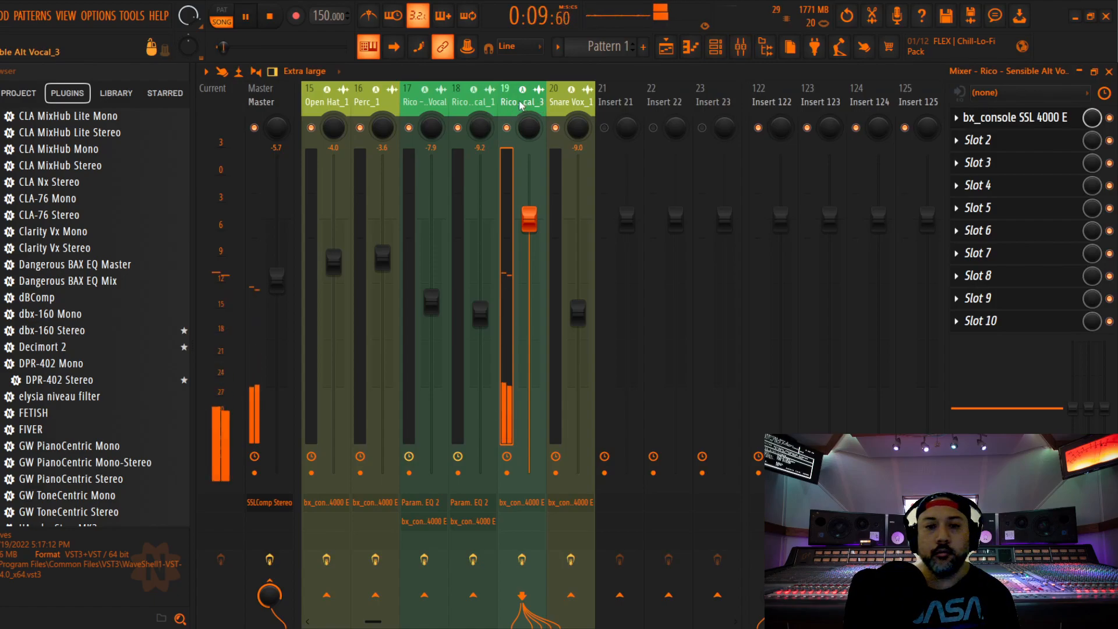
key(space)
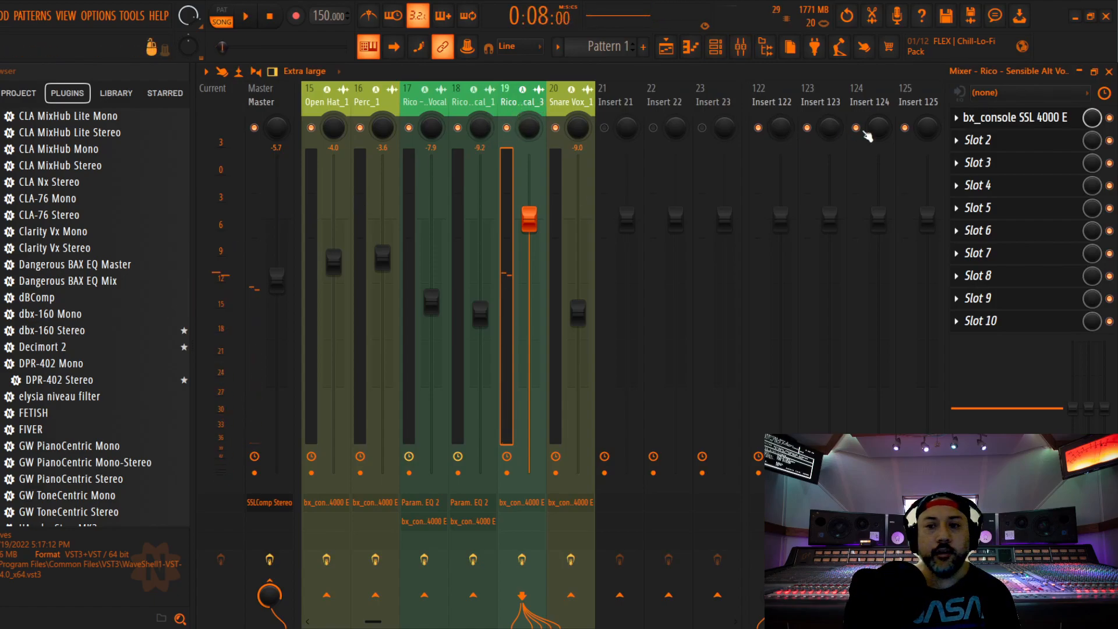
Insert Fruity parametric EQ 2 on mixer track 19 and move it ahead of the SSL 4000 E
click(1002, 141)
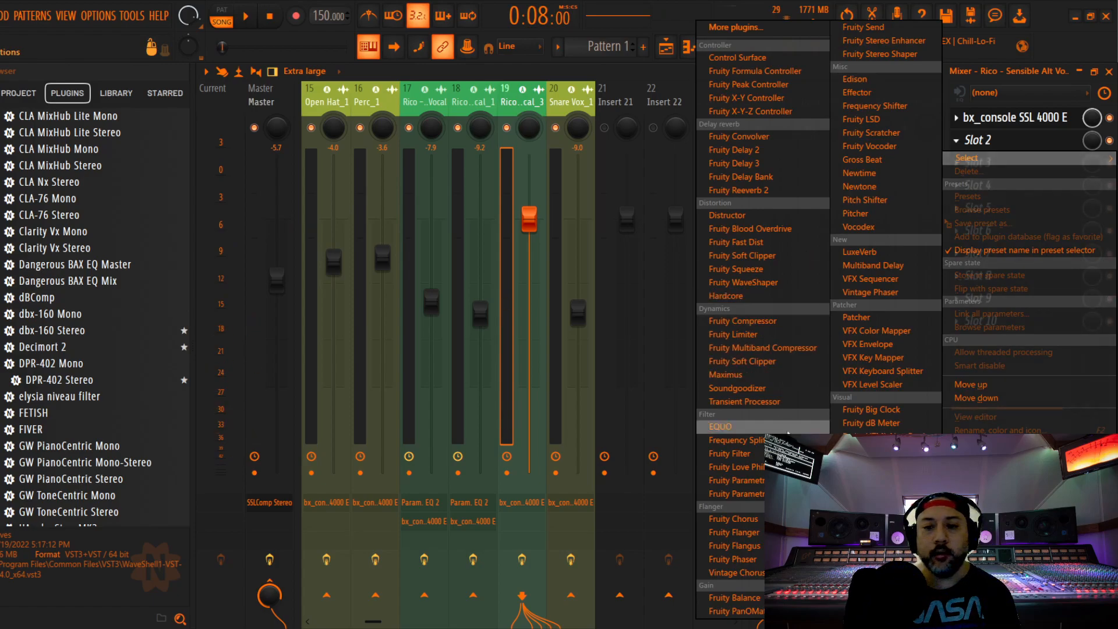
click(733, 493)
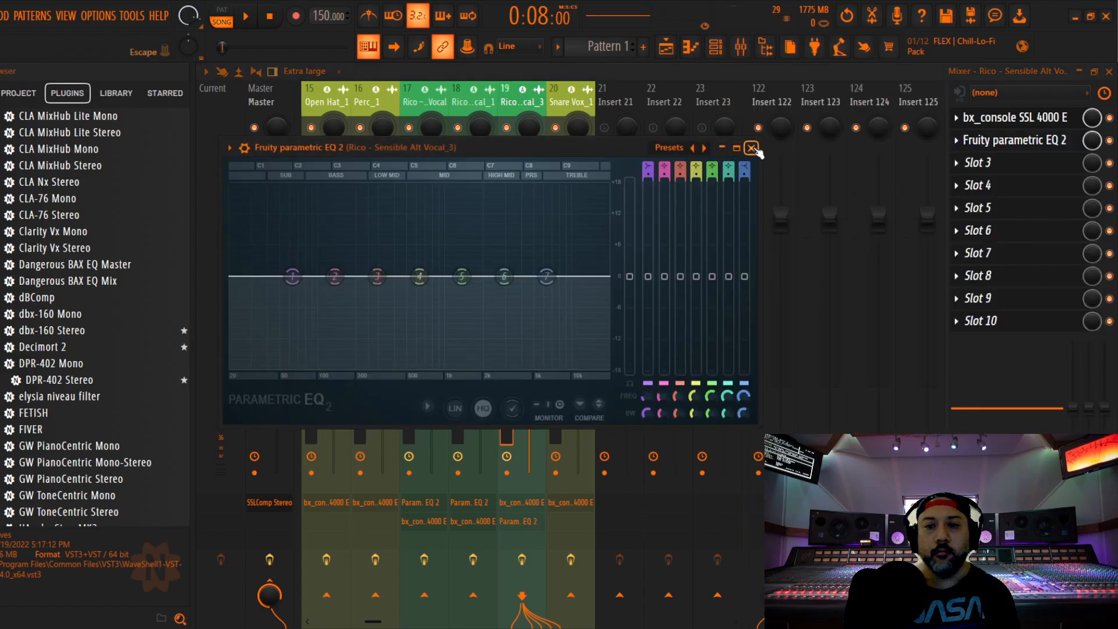
click(752, 148)
drag(1035, 120, 1035, 141)
Load the Radio preset in track 19's Fruity parametric EQ 2
click(1013, 117)
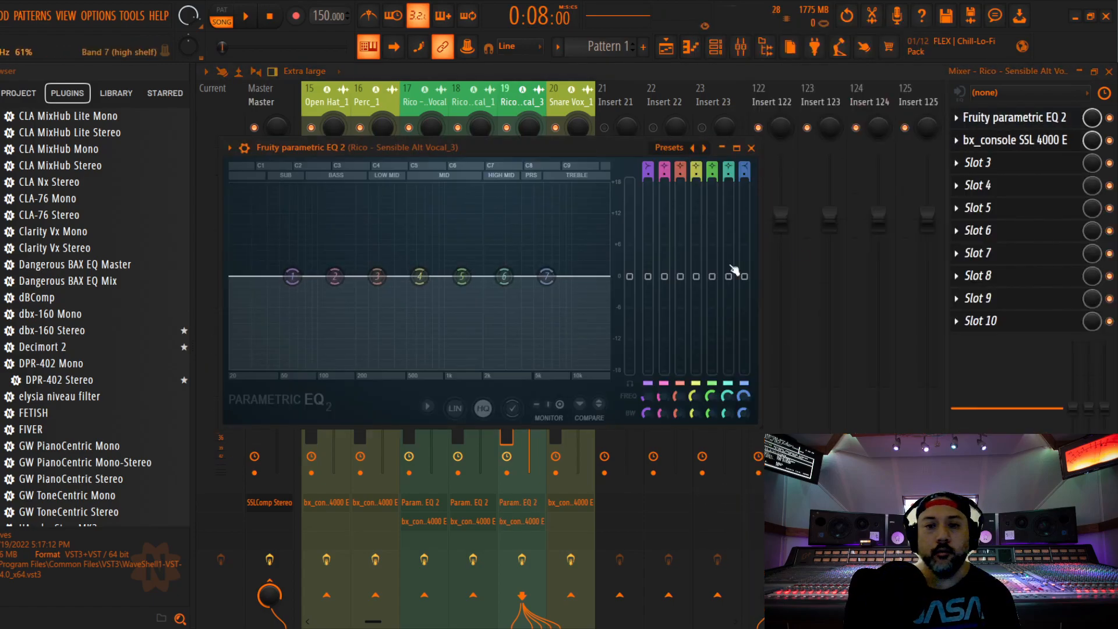
click(668, 149)
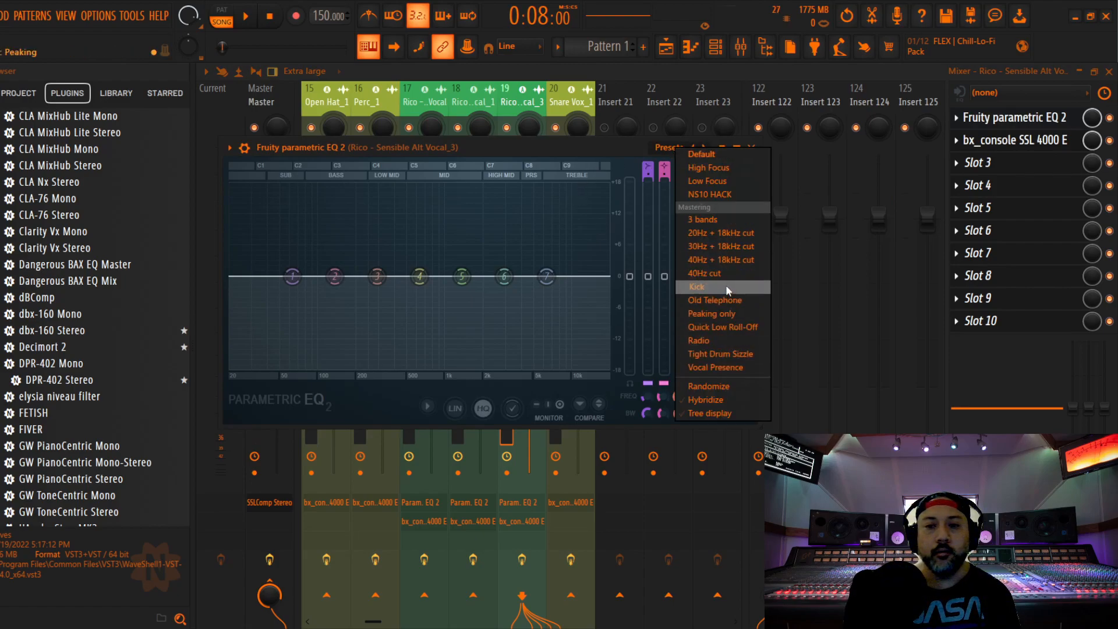
click(725, 340)
click(751, 147)
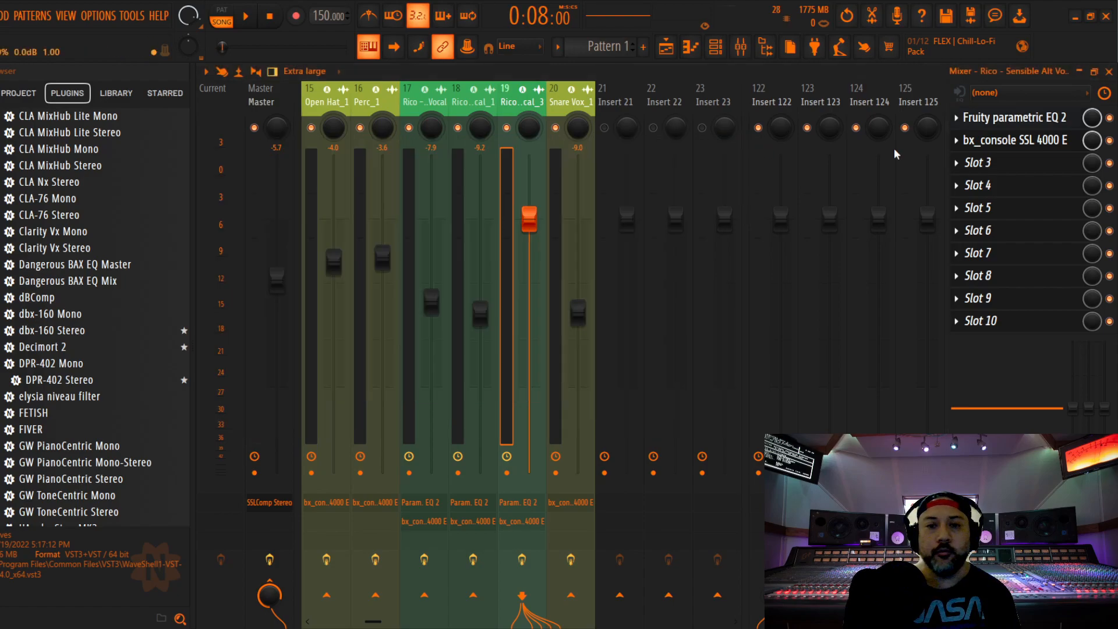
Raise the compression ratio on track 19's SSL 4000 E and set the compressor threshold to -9.0 dB during playback
key(space)
key(space)
click(1017, 142)
drag(446, 133, 588, 119)
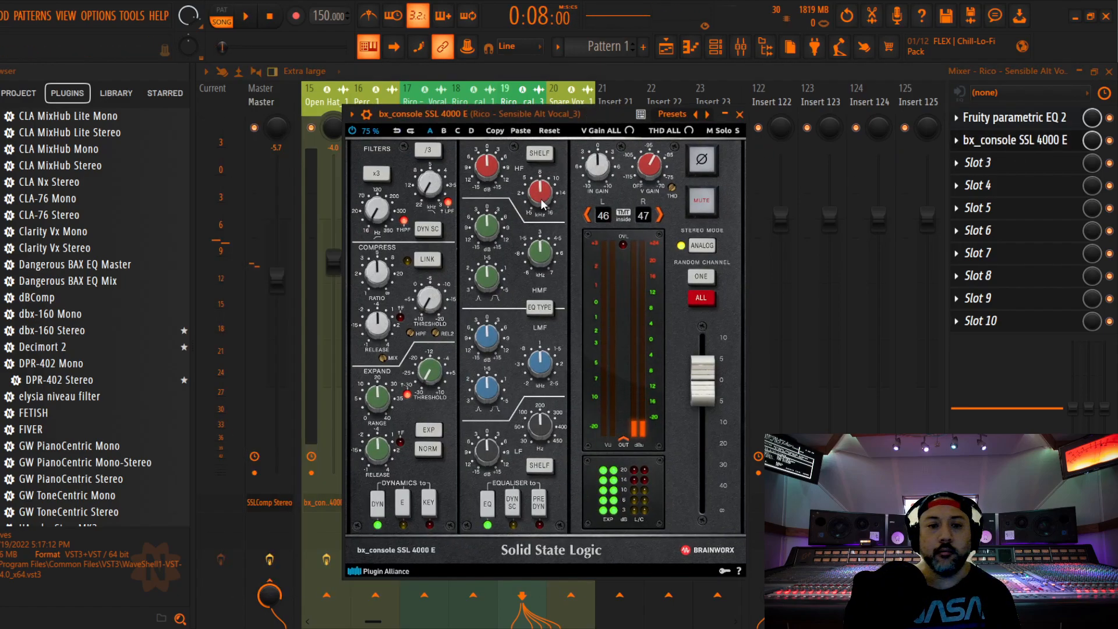
key(space)
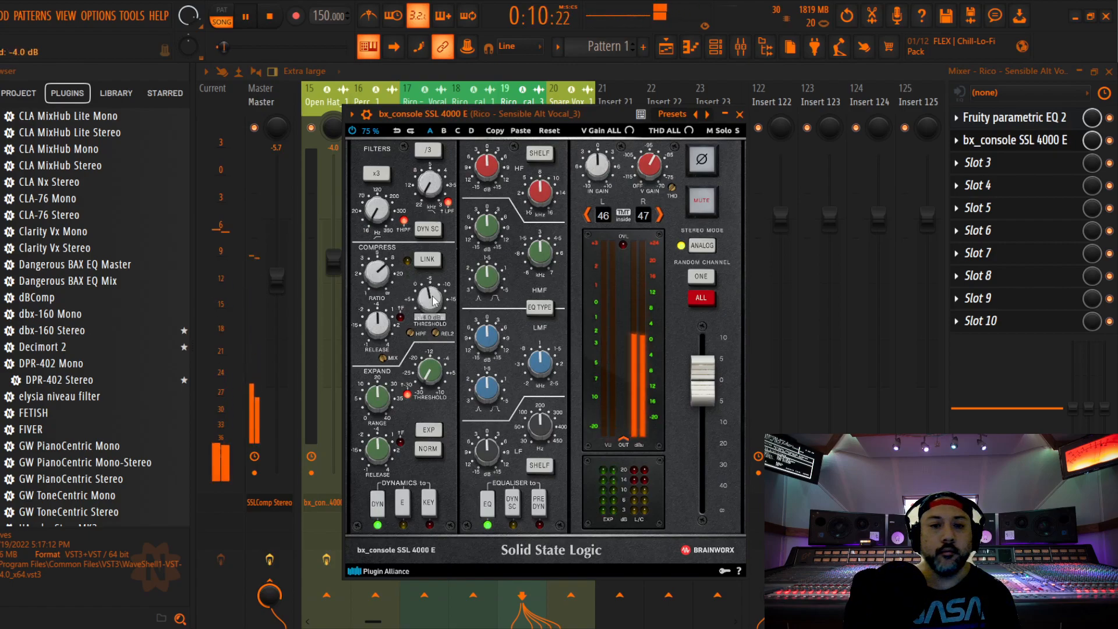
scroll(433, 301, down, 3)
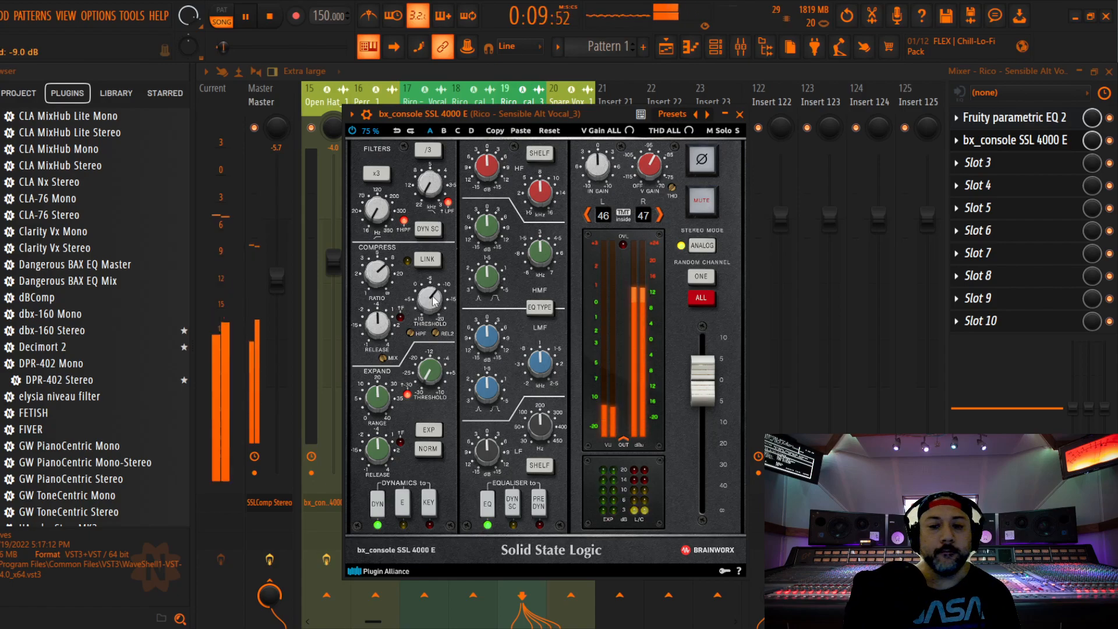
Set track 19's SSL 4000 E equaliser to pre-dynamics, with HF gain at -3.0 dB, LMF gain at +1.0 dB, and reduced HMF and LF gain
click(539, 503)
scroll(487, 170, down, 3)
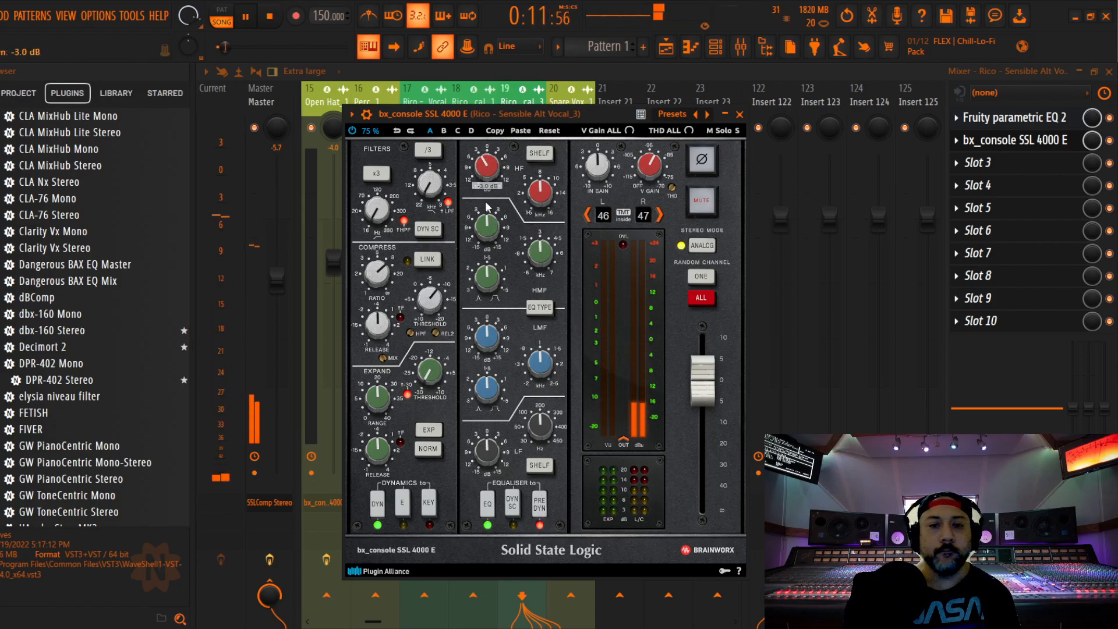
scroll(488, 228, down, 2)
scroll(489, 453, down, 3)
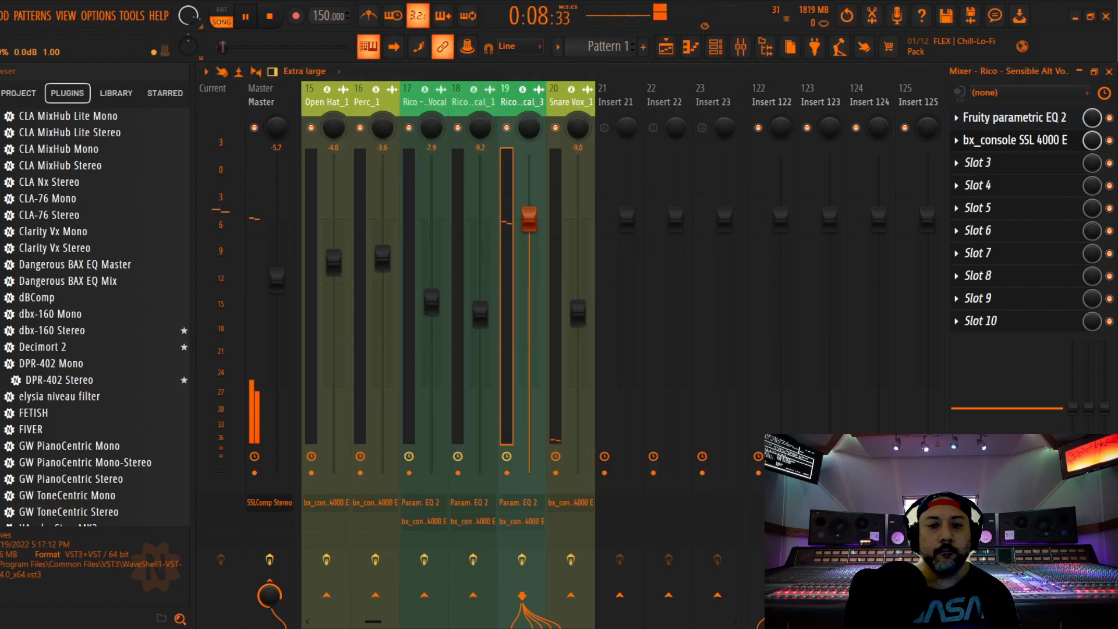
Lower the Sensible Alt Vocal_3 fader to about -9.1 dB during playback
drag(529, 218, 528, 309)
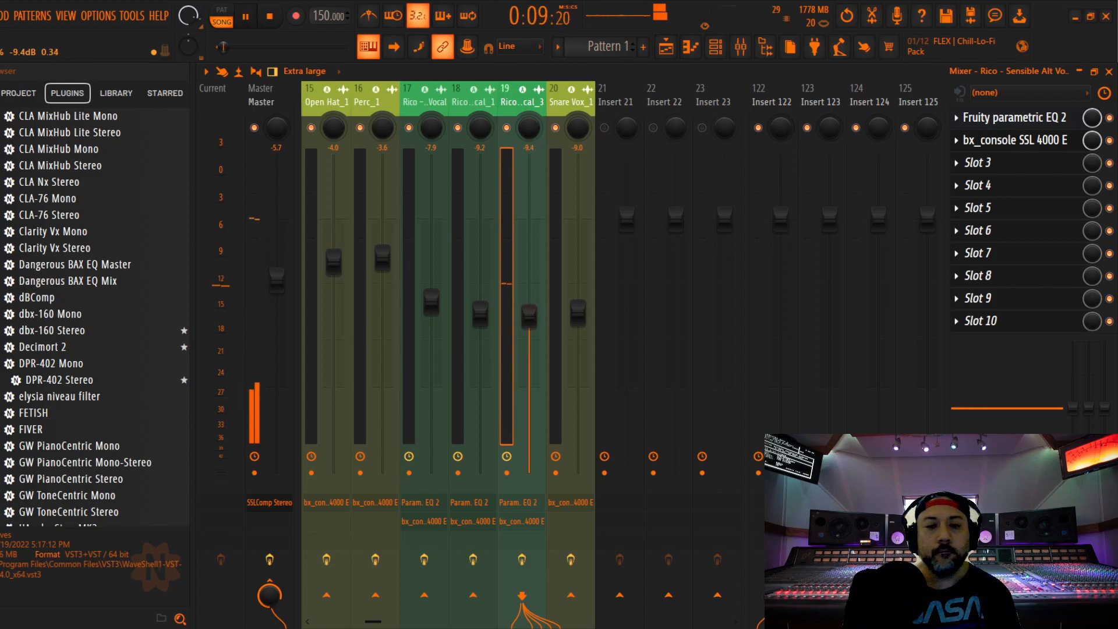
drag(529, 315, 528, 314)
Set the threshold of the Master track's SSL bus compressor to about 12.9 while playing the song from 0:08:00
drag(564, 100, 163, 120)
click(260, 100)
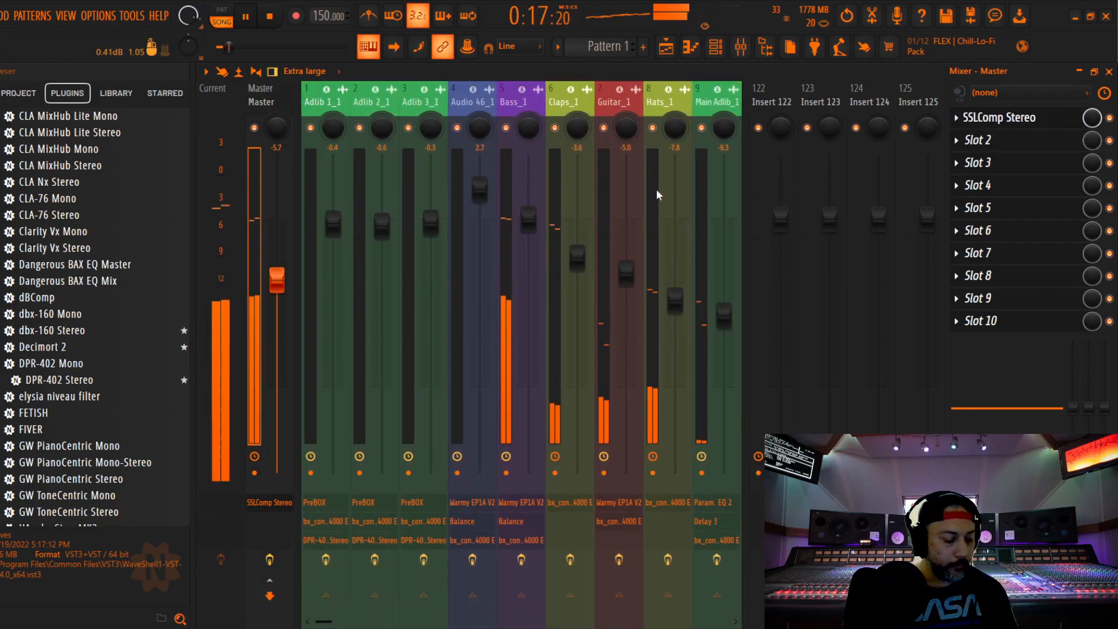
key(space)
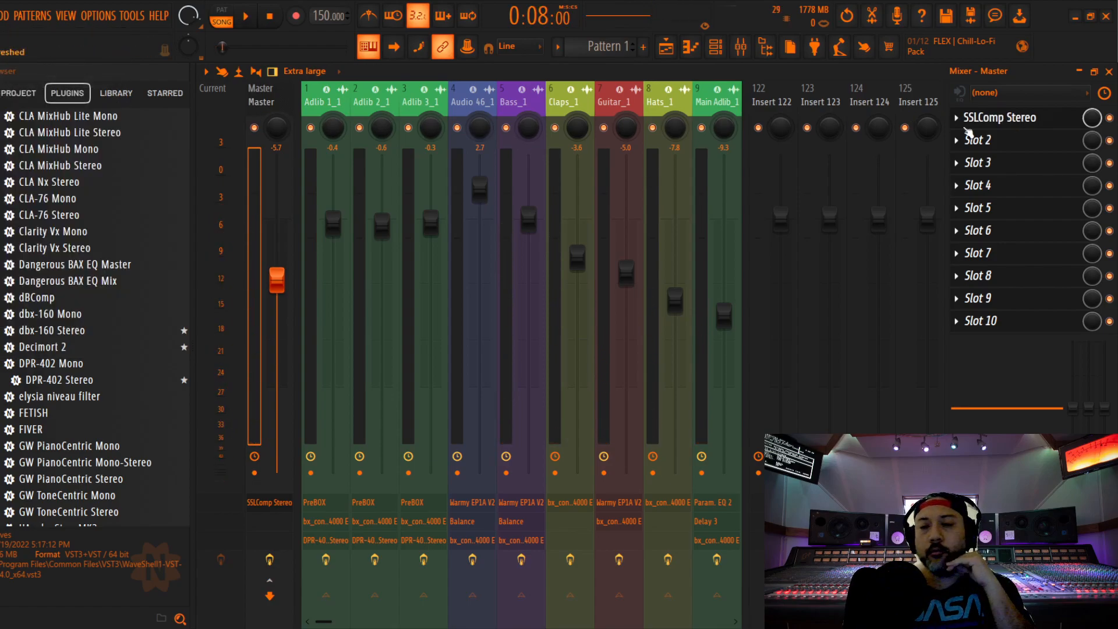
click(1002, 124)
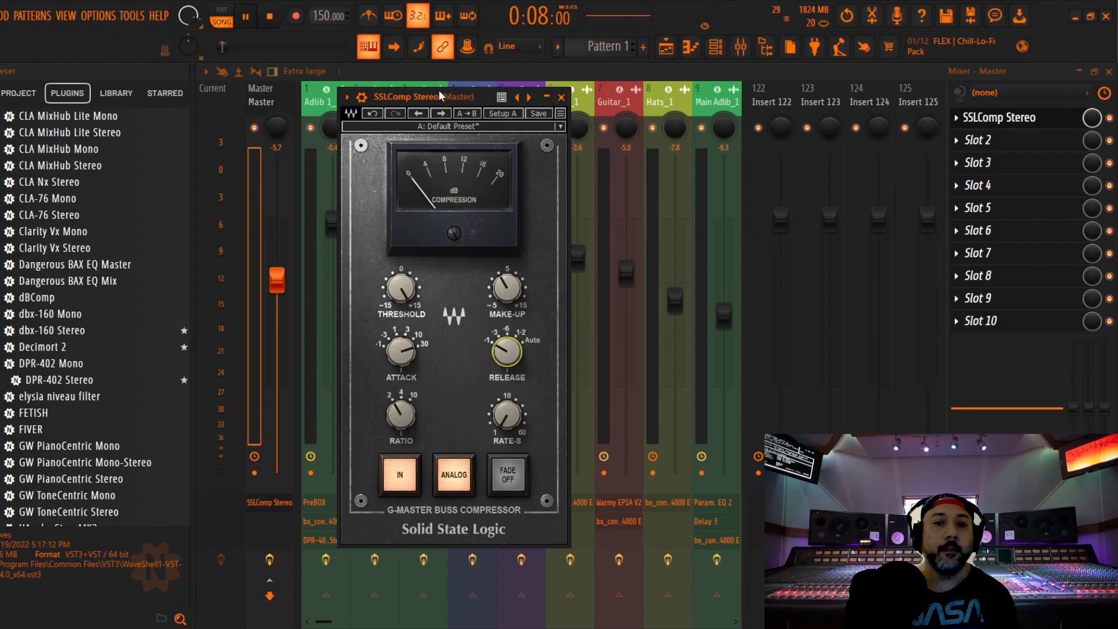
key(space)
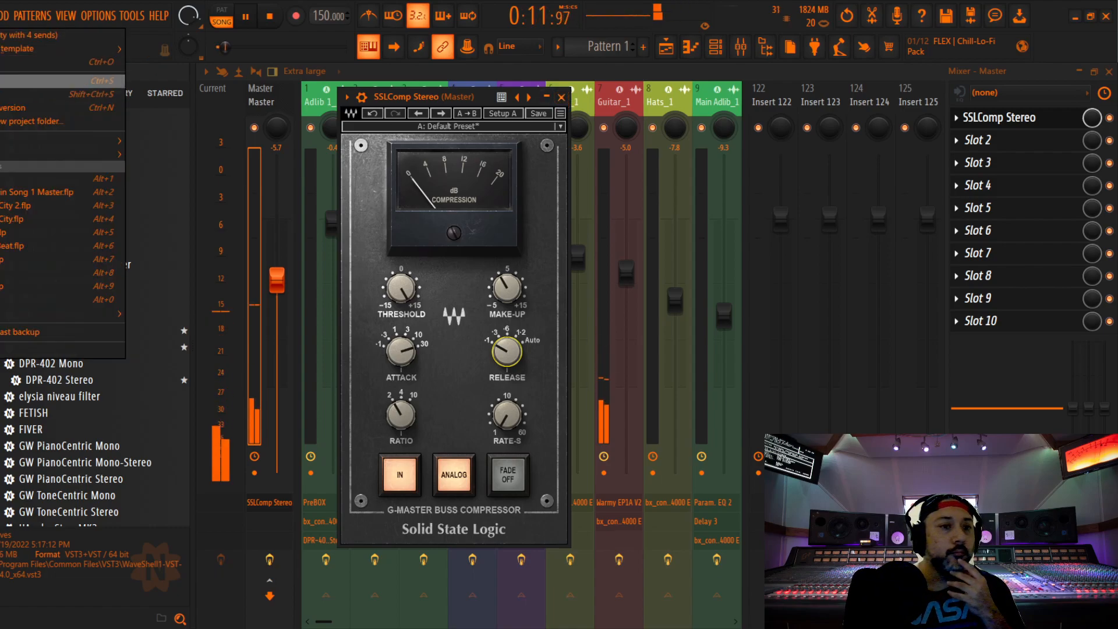
drag(401, 288, 401, 298)
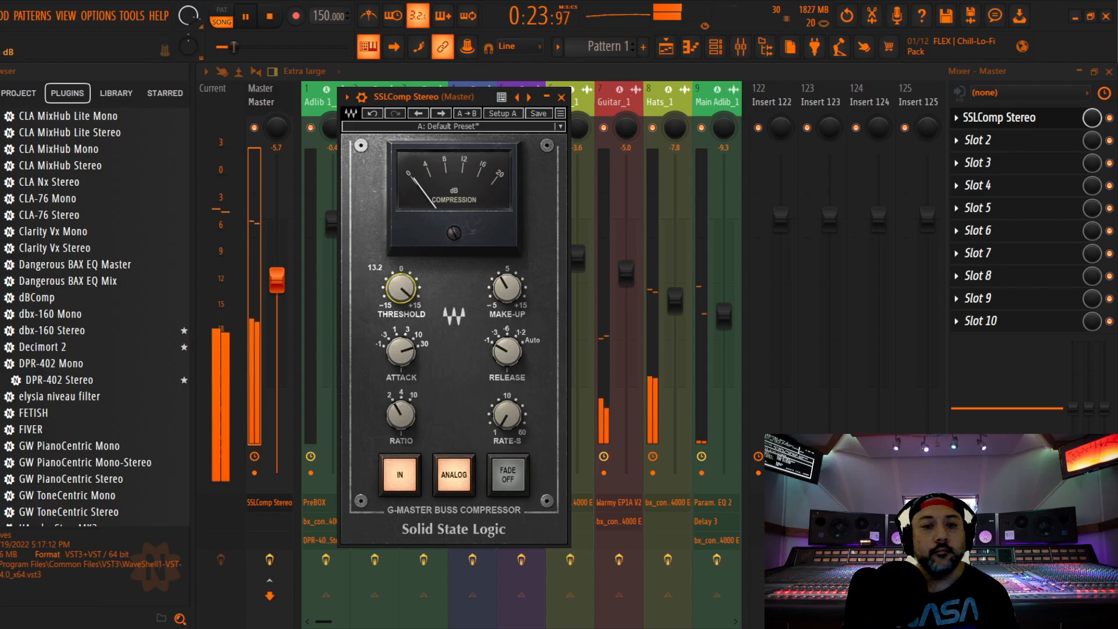
drag(401, 298, 401, 301)
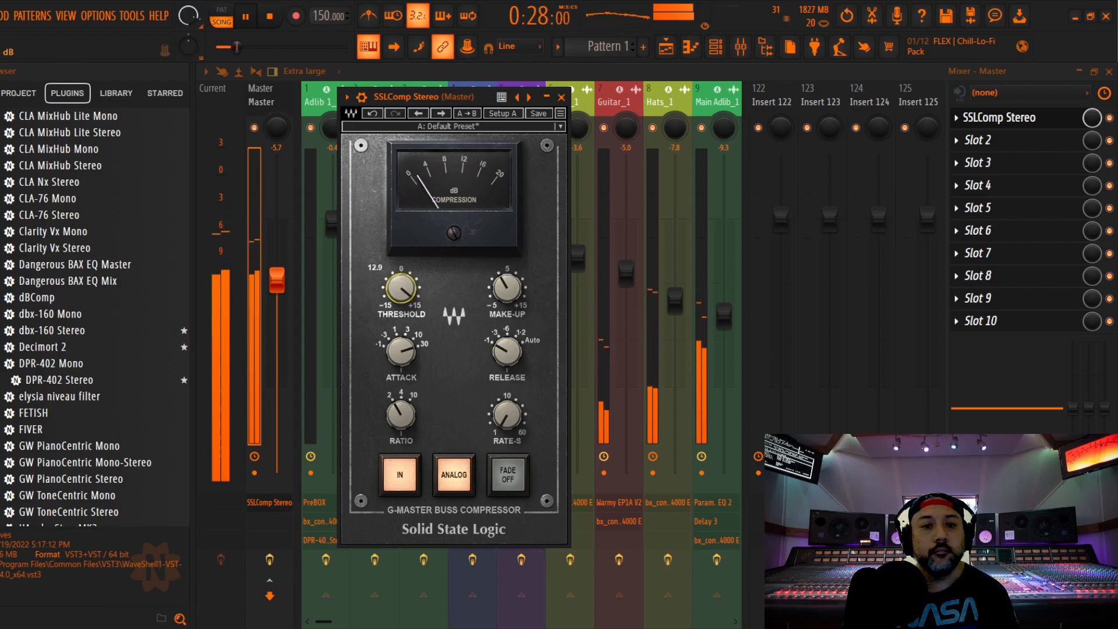
drag(401, 301, 401, 299)
key(space)
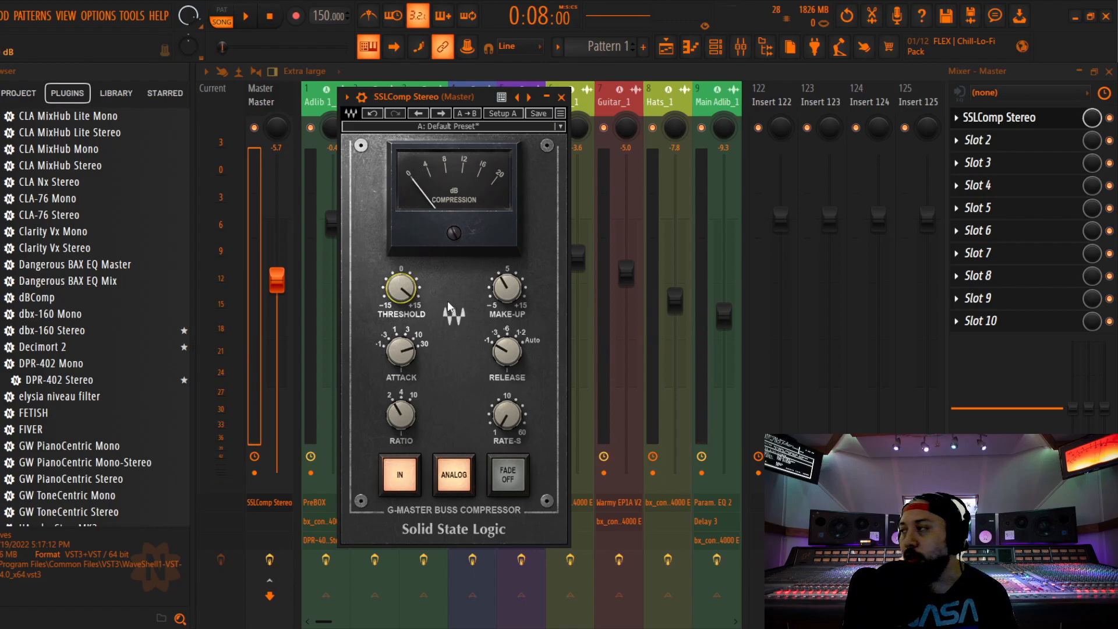
Replay the song from 0:08:00, fine-tune the bus compressor's threshold and close the compressor
key(space)
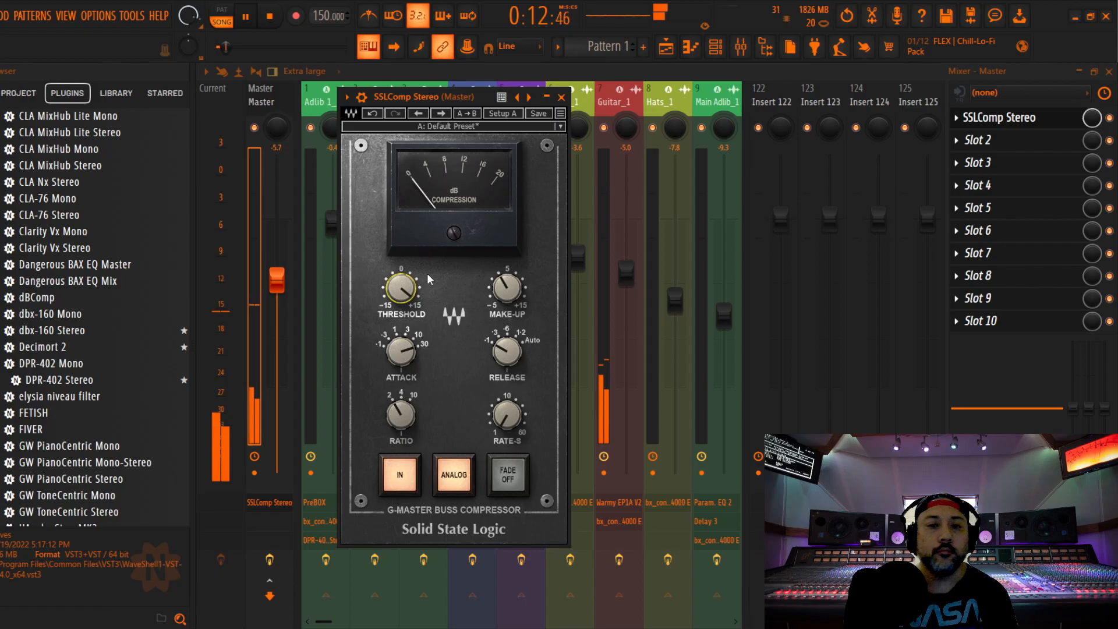
drag(402, 288, 402, 289)
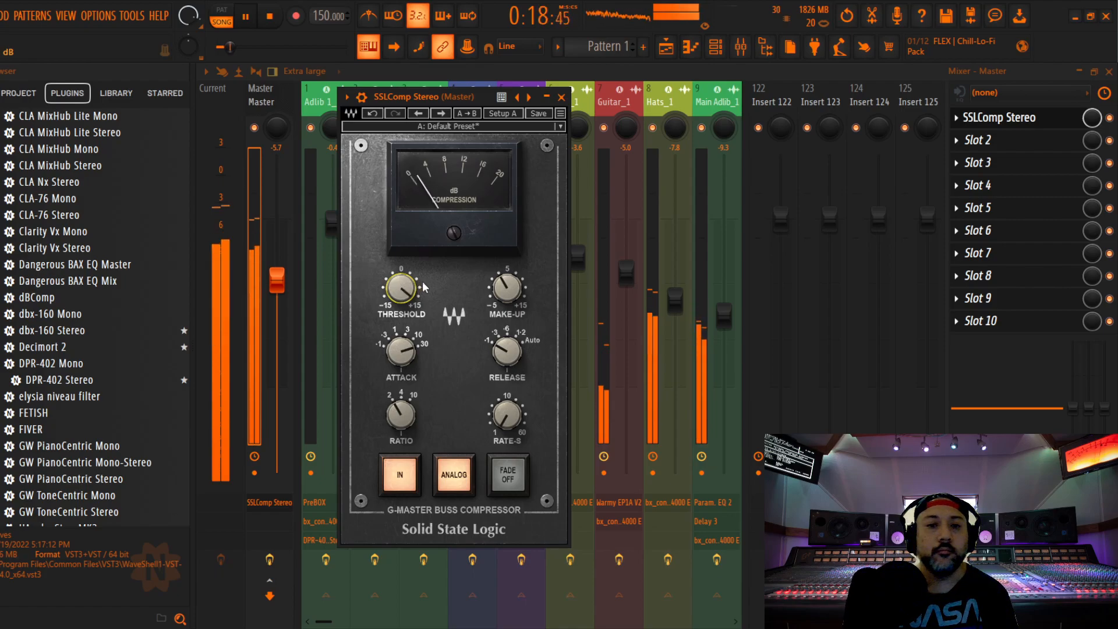
click(562, 96)
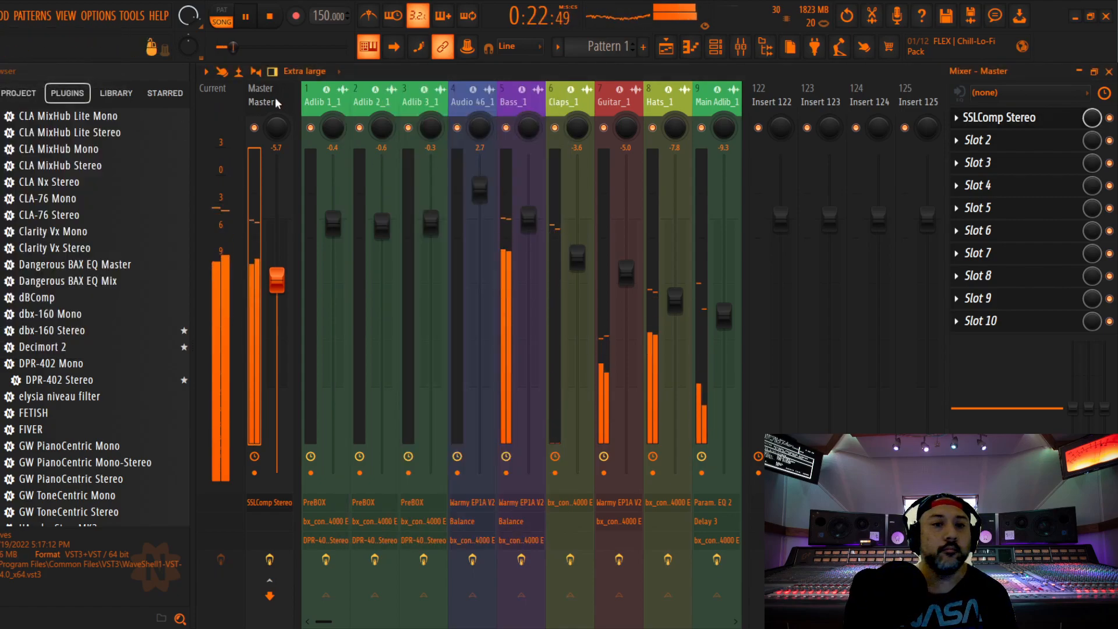
Lower the Master fader to -6.3 dB and save the project
drag(285, 270, 284, 275)
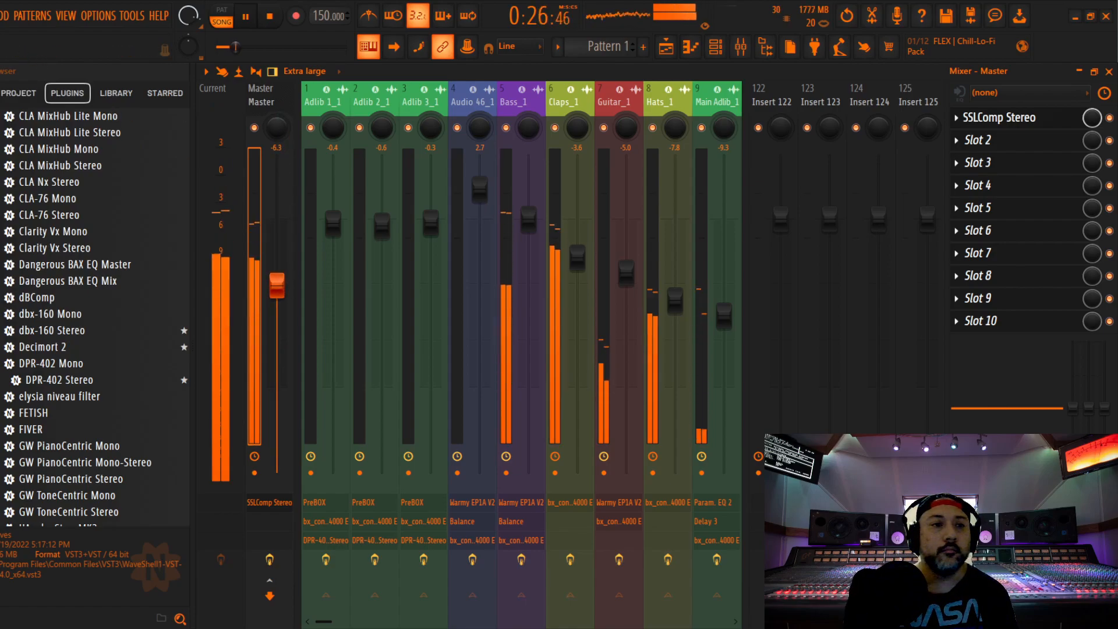
click(0, 16)
click(29, 81)
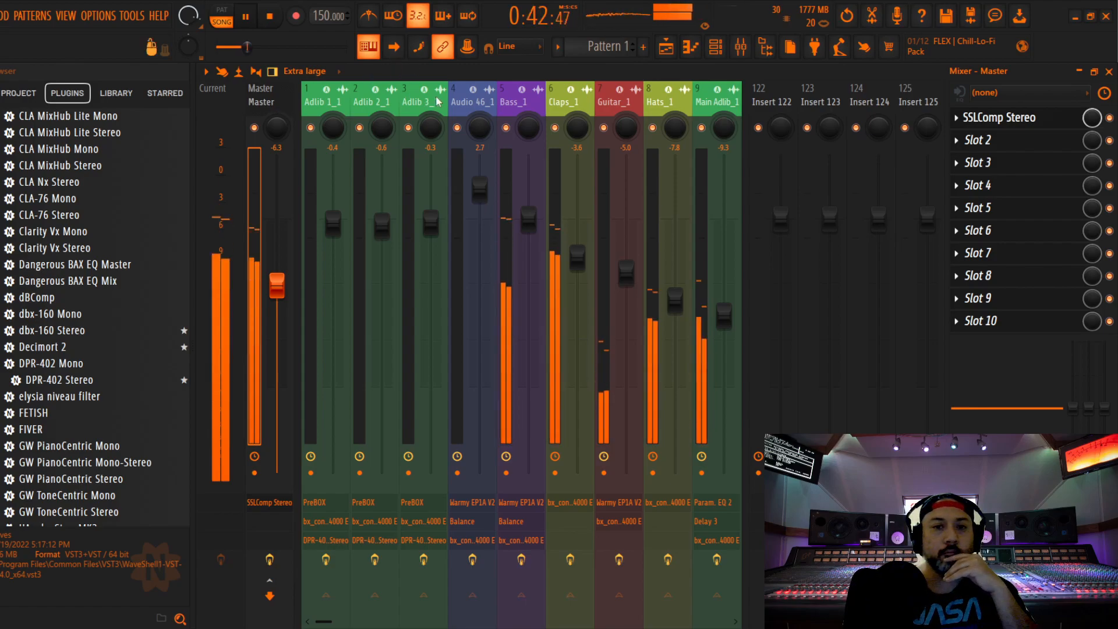
Raise the Main Verse 2_1 fader to -0.9 dB and the Main Adlib_1 fader to -8.9 dB during playback
drag(474, 103, 527, 103)
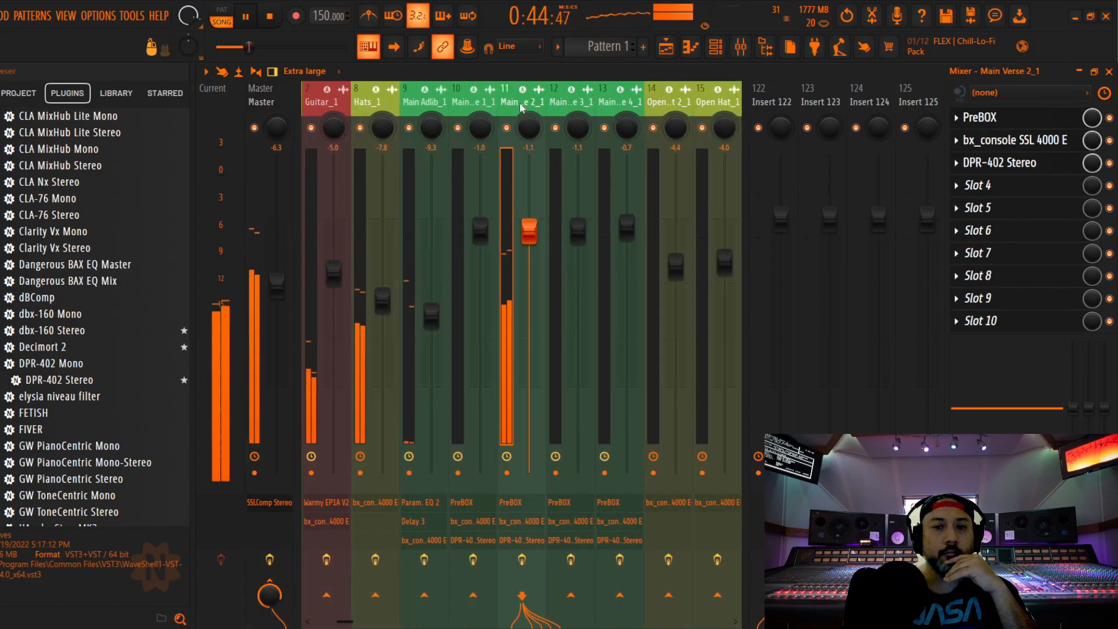
drag(528, 227, 528, 226)
drag(440, 315, 440, 310)
drag(529, 228, 529, 227)
drag(431, 307, 431, 310)
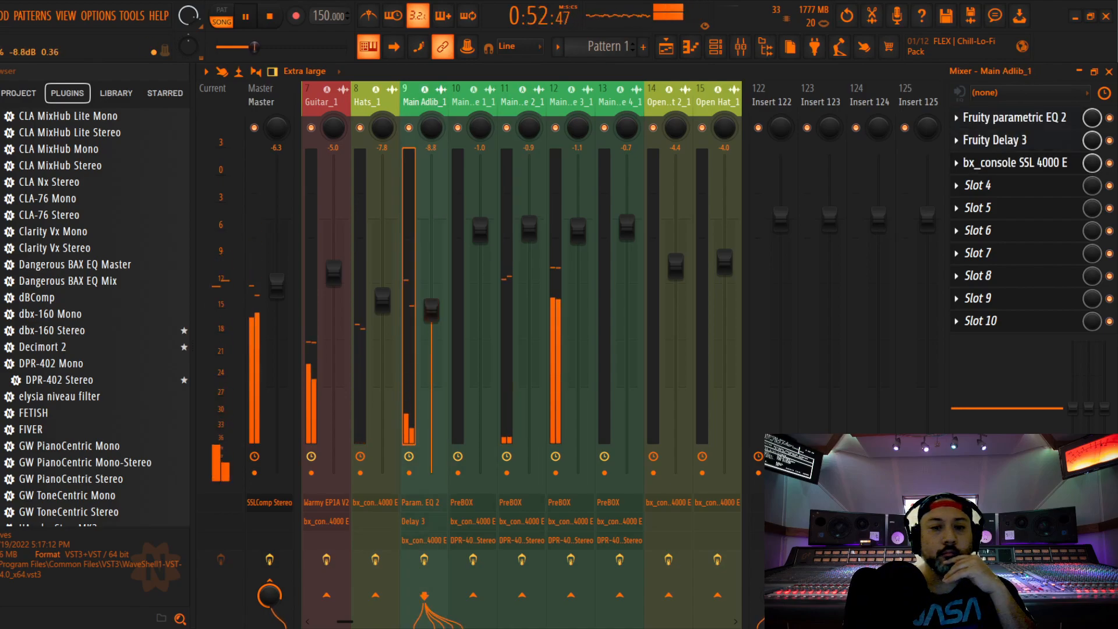
Raise the Main Verse 3_1 fader to -0.8 dB and the Main Adlib_1 fader to -8.7 dB
drag(577, 227, 578, 226)
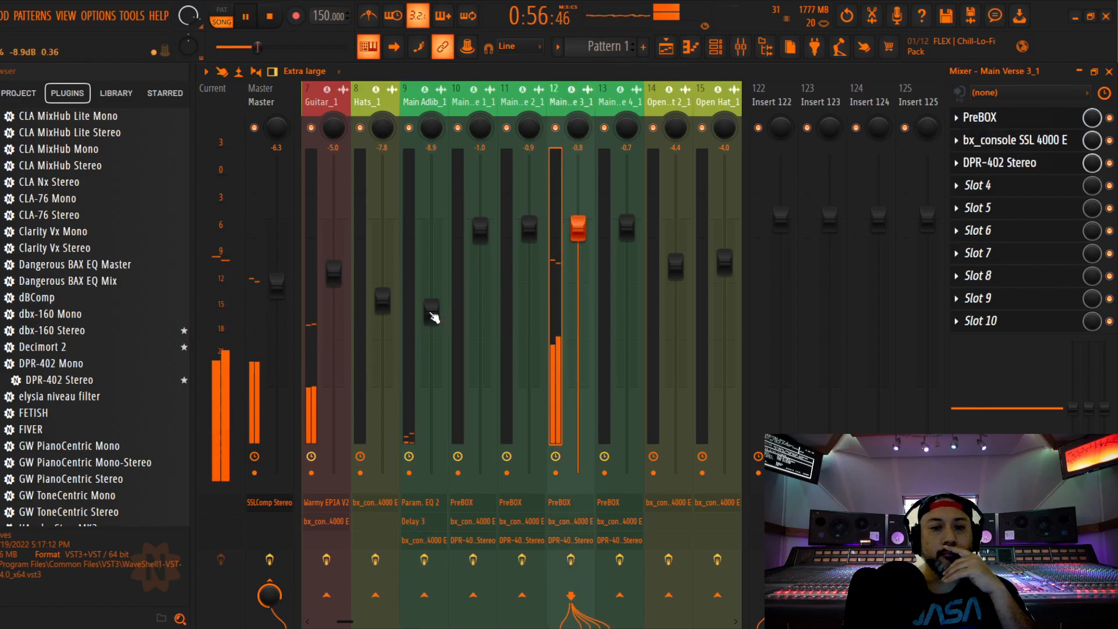
drag(434, 318, 434, 316)
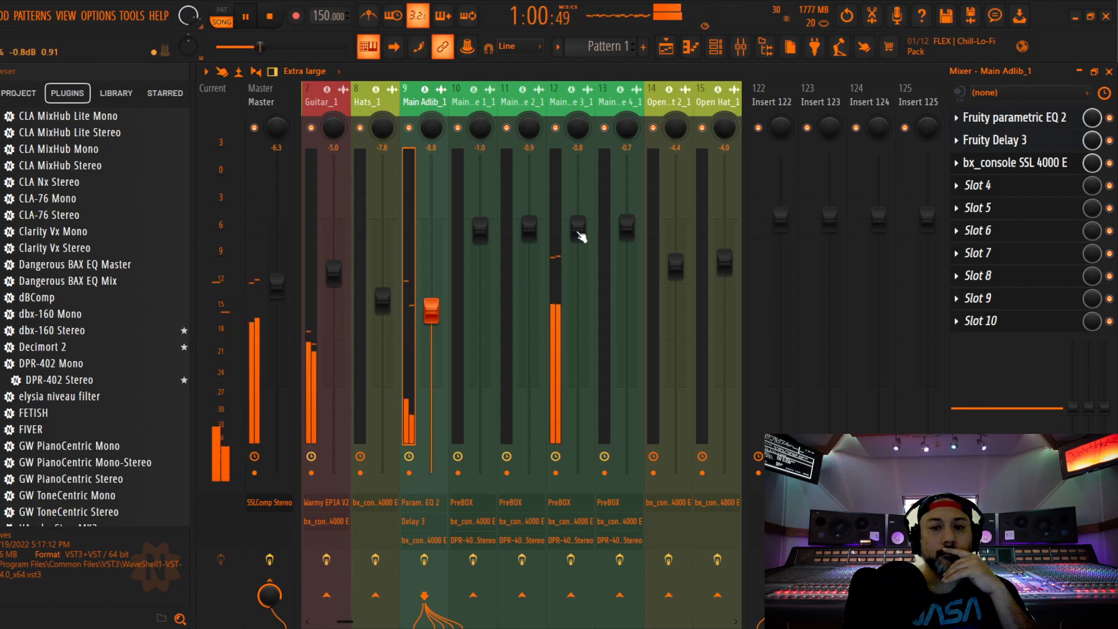
drag(432, 312, 431, 311)
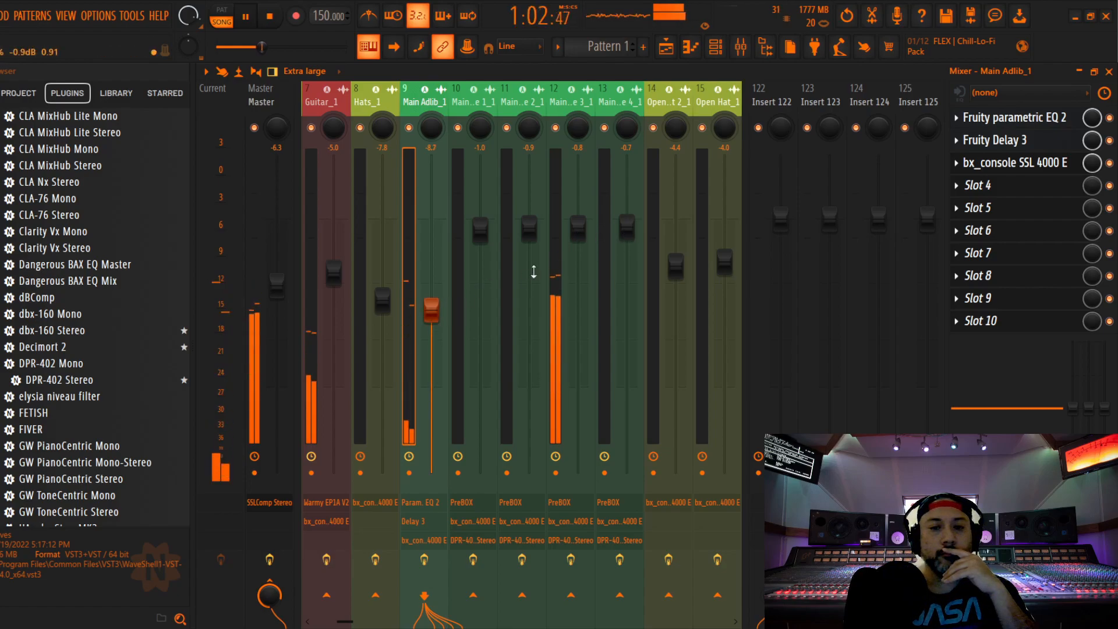
Set the Main Verse 4_1 and Main Verse 1_1 faders to -0.9 dB and raise Main Adlib_1 to -8.2 dB
click(628, 227)
drag(627, 227, 627, 228)
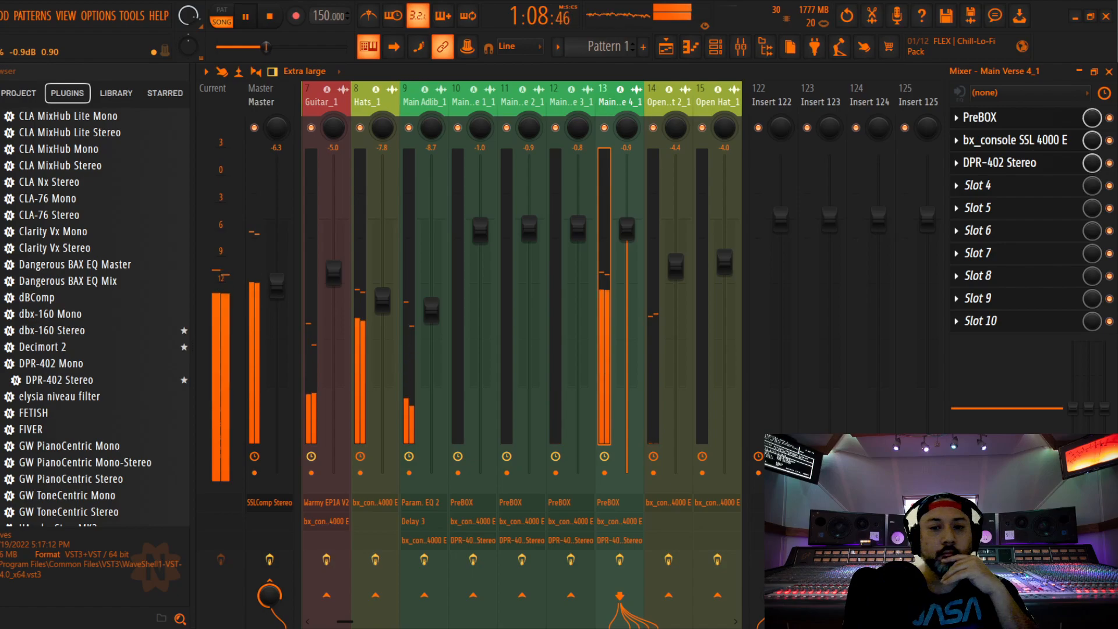
drag(430, 310, 431, 303)
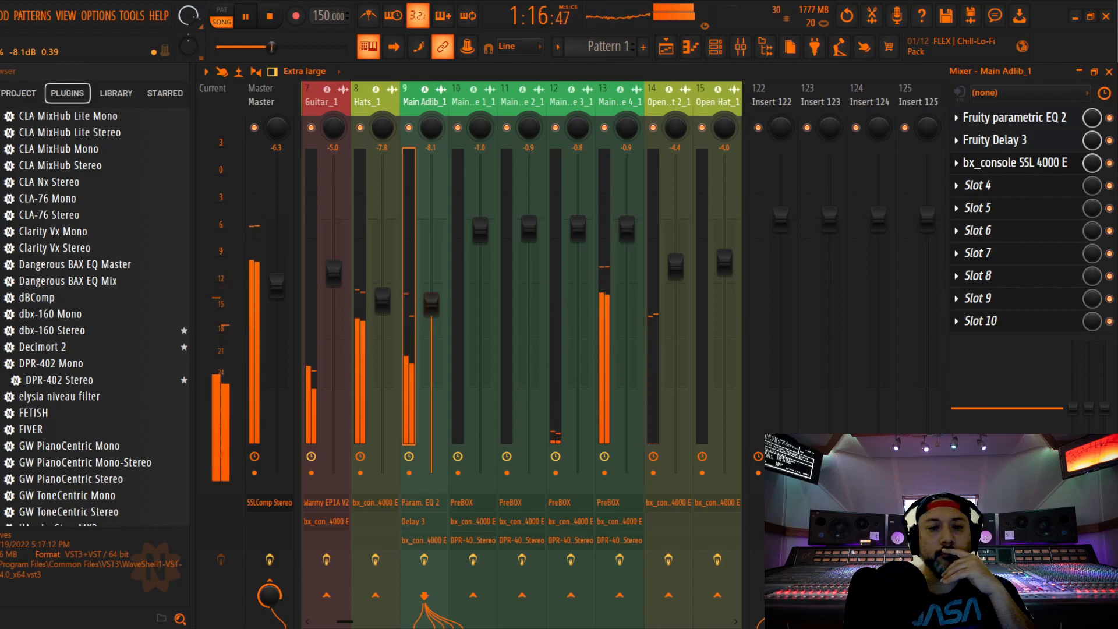
drag(431, 303, 431, 305)
click(462, 234)
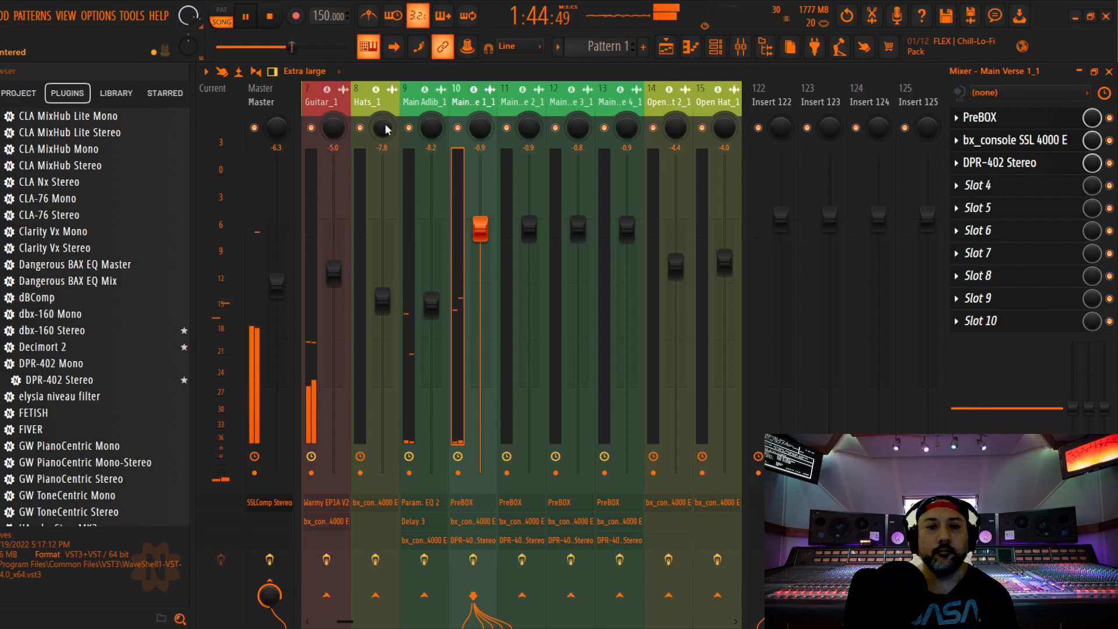
Set the Adlib 1_1 fader to -0.5 dB and the Adlib 2_1 and Adlib 3_1 faders to -0.4 dB during playback
drag(387, 103, 246, 103)
drag(342, 228, 342, 230)
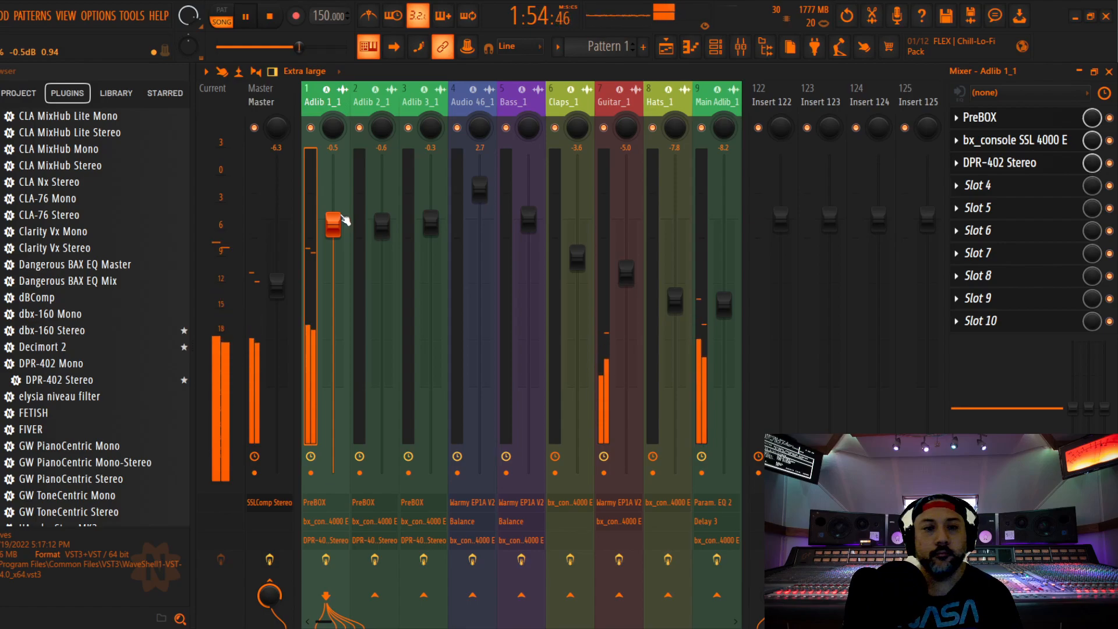
drag(392, 207, 389, 185)
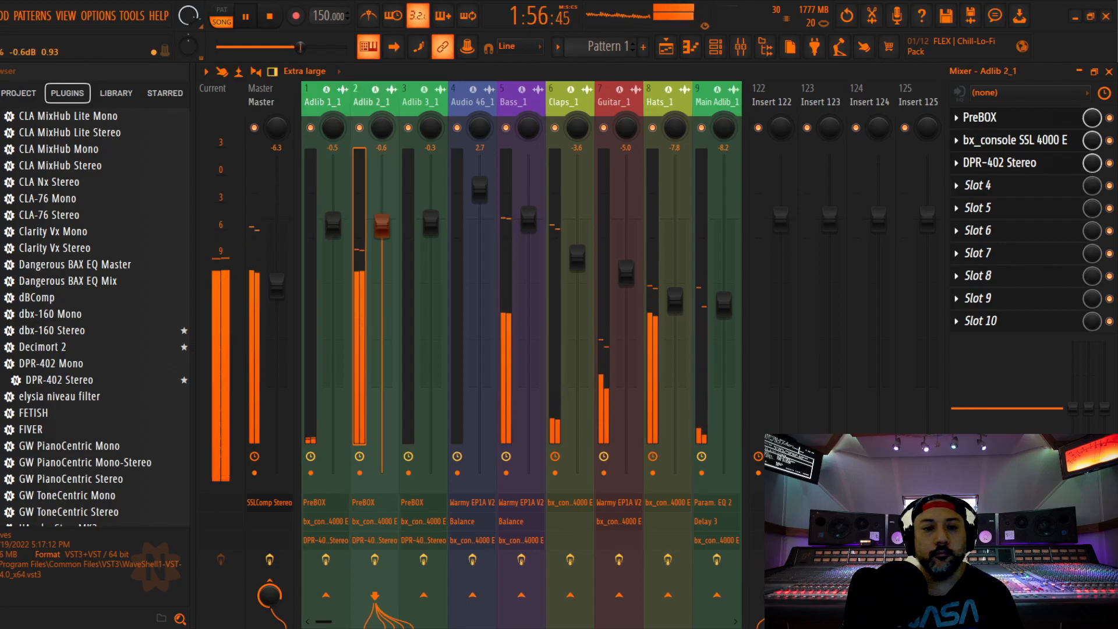
click(412, 115)
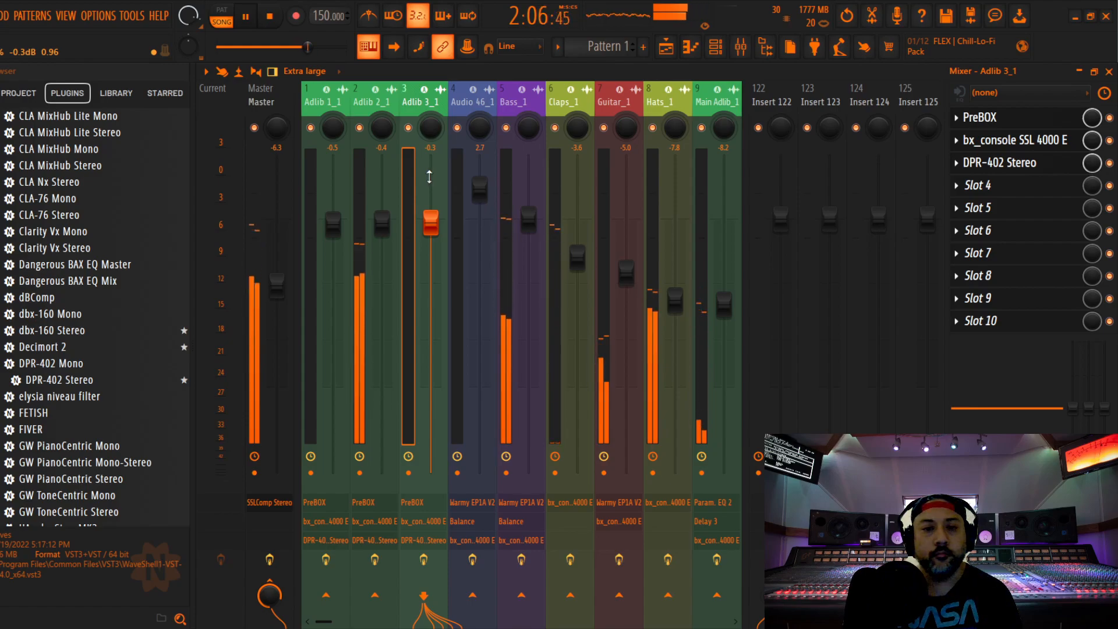
drag(431, 222, 431, 224)
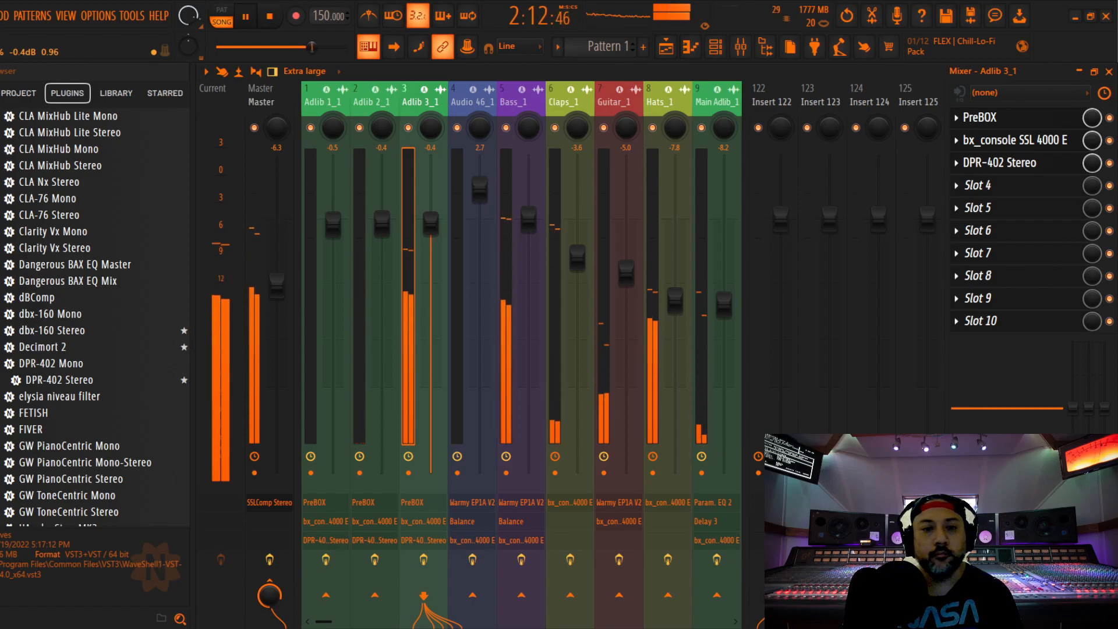
Raise the Bass_1 fader to 0.2 dB during playback
drag(431, 224, 431, 224)
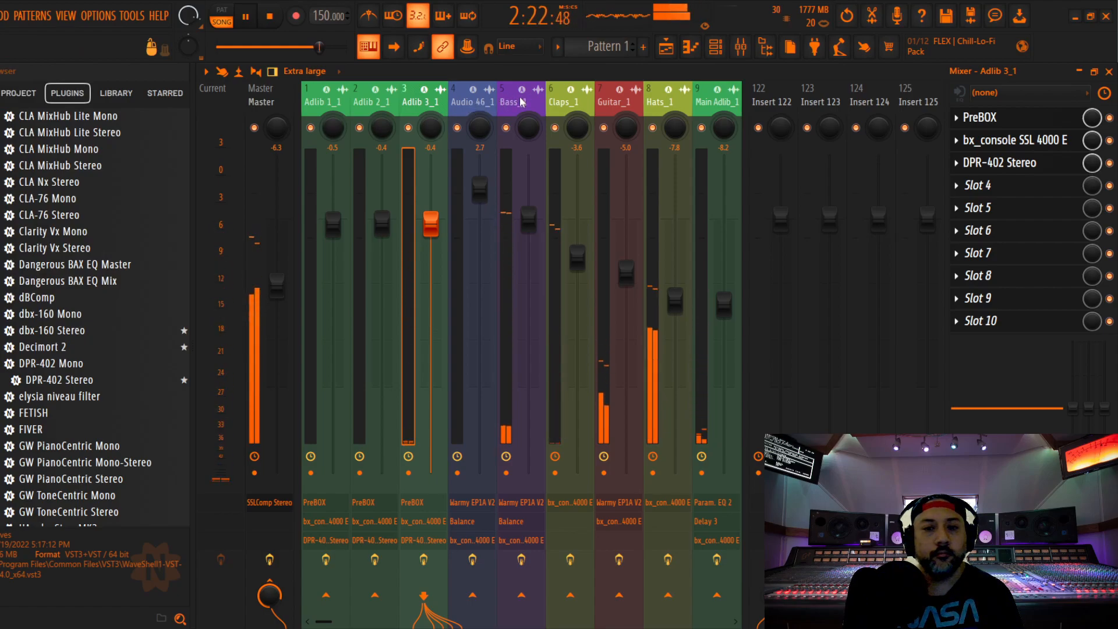
click(528, 218)
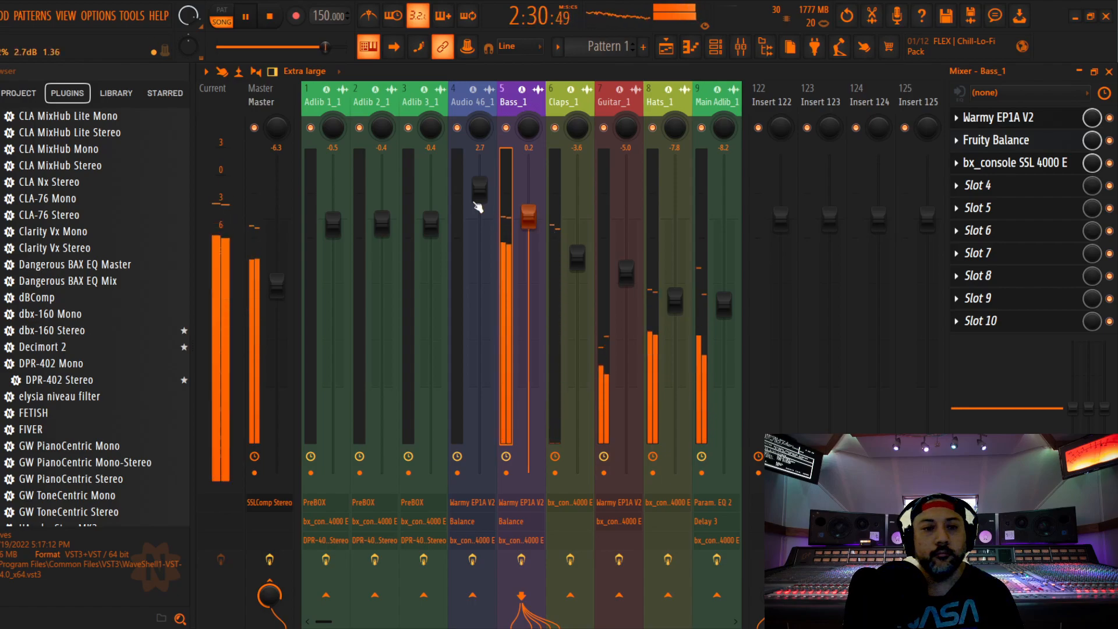
click(0, 16)
click(1, 81)
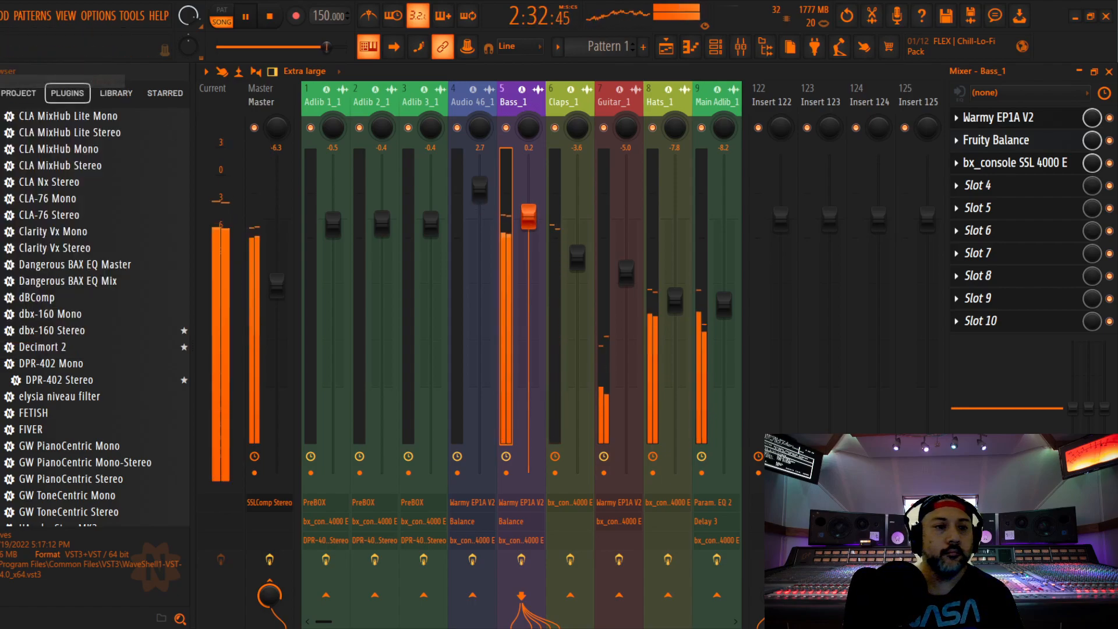
Check the gain reduction of the SSLComp Stereo bus compressor on the Master track during playback, and close the plugin
click(261, 99)
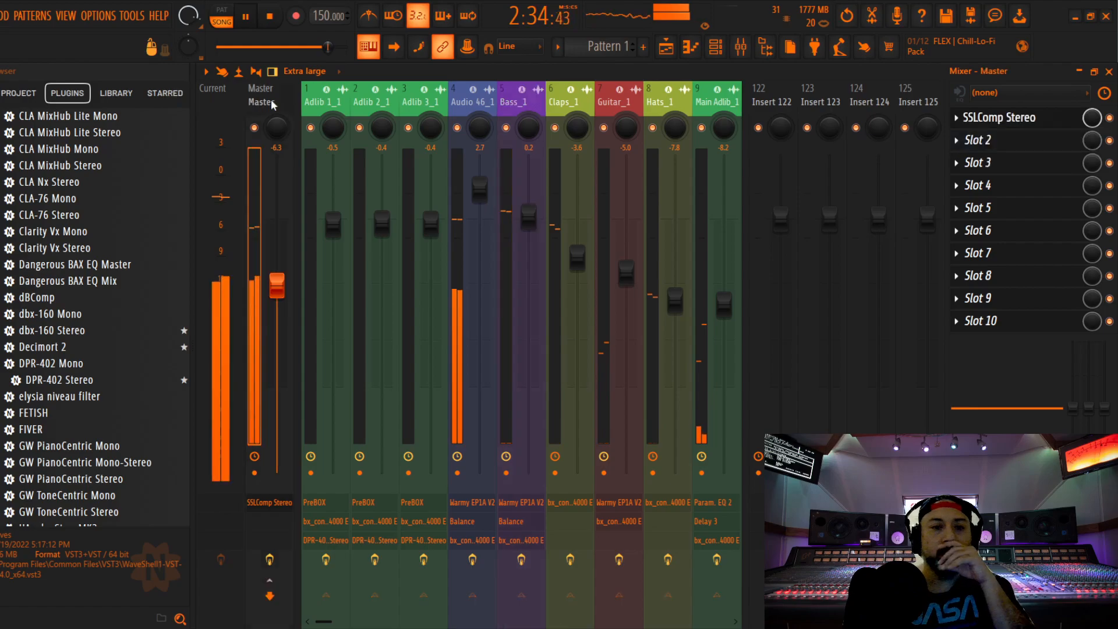
click(1000, 117)
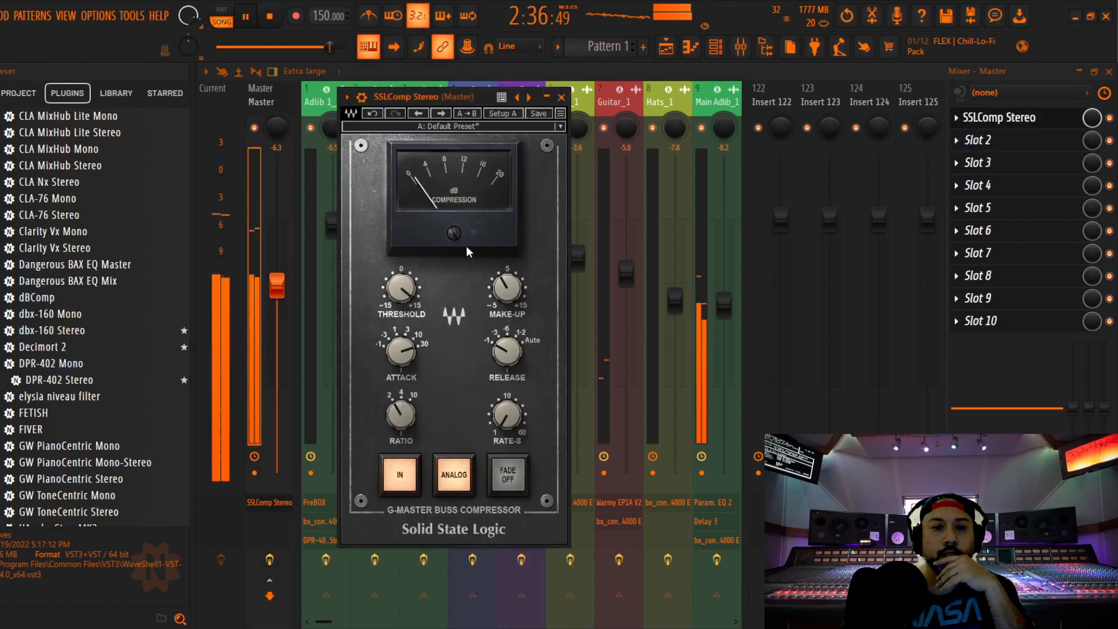
click(561, 97)
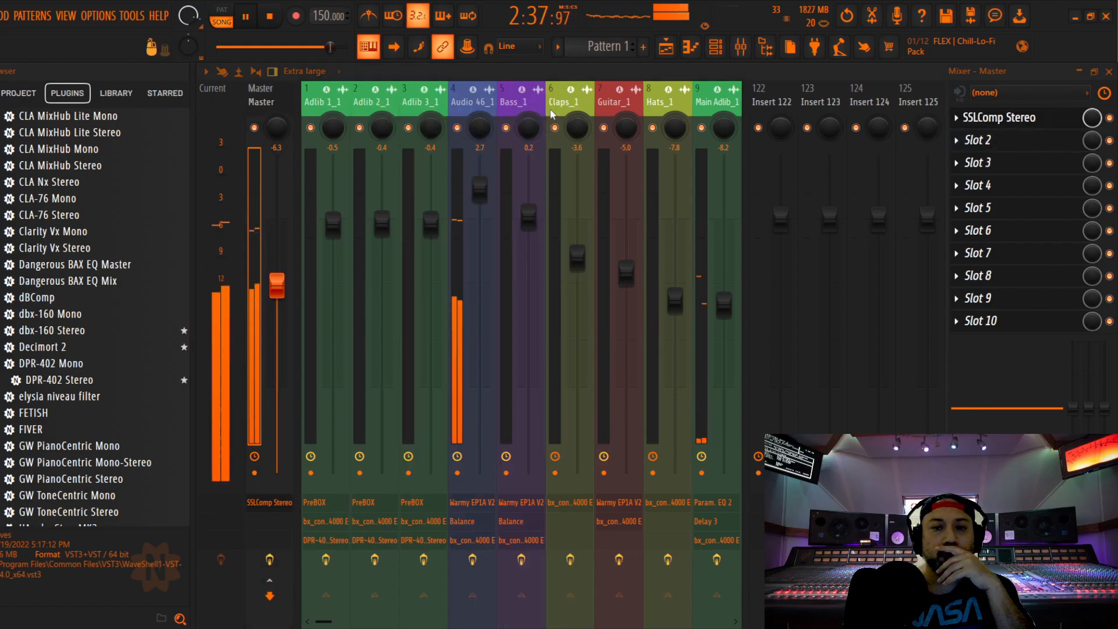
Select the Master track and stop the song playback, returning to the start
click(479, 192)
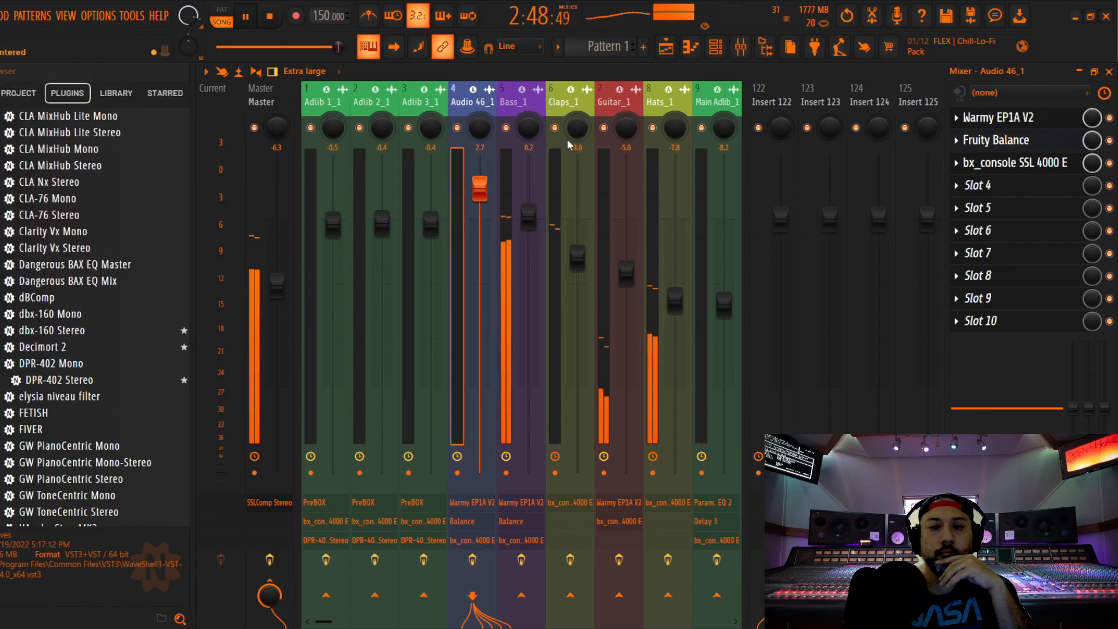
drag(568, 99, 239, 112)
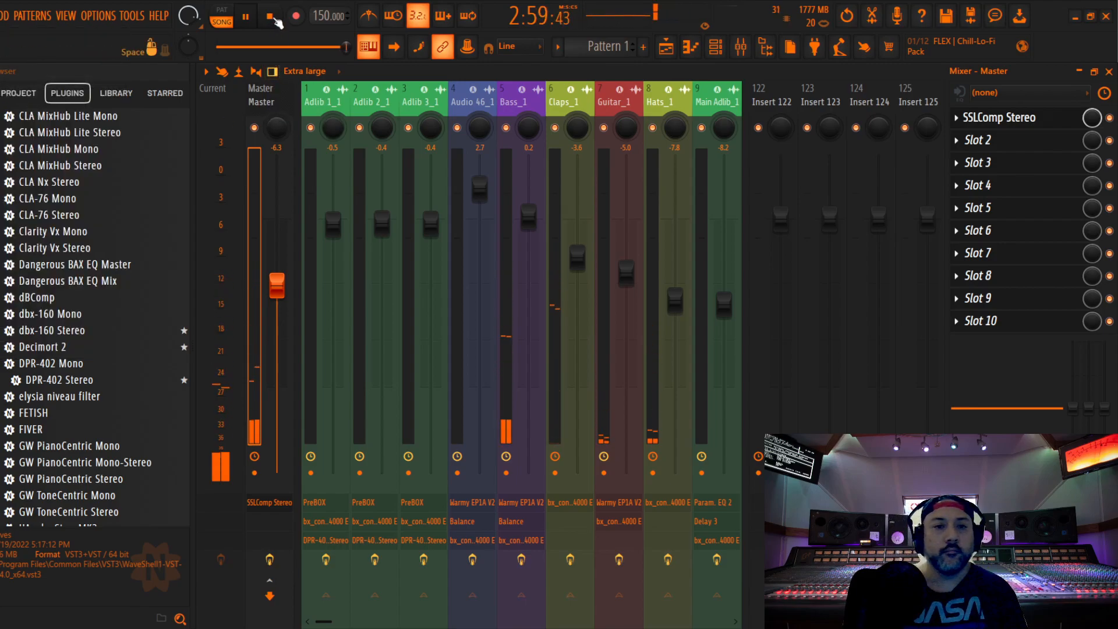
click(270, 17)
click(274, 18)
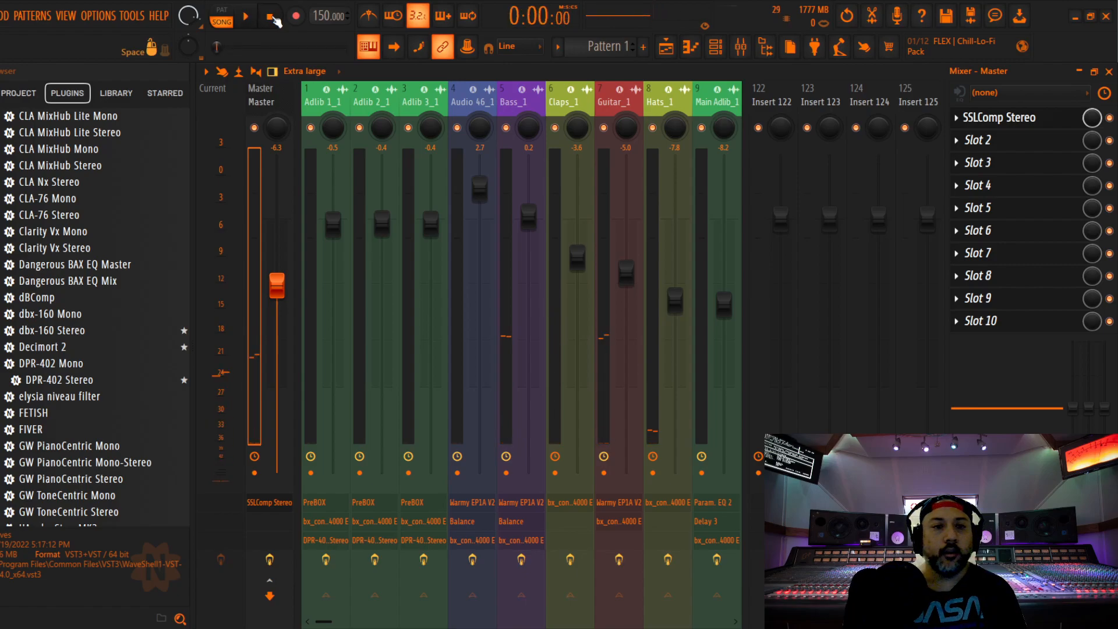
Examine the compression meter and settings of SSLComp Stereo on the Master track with playback stopped, and close the plugin
click(0, 16)
click(2, 81)
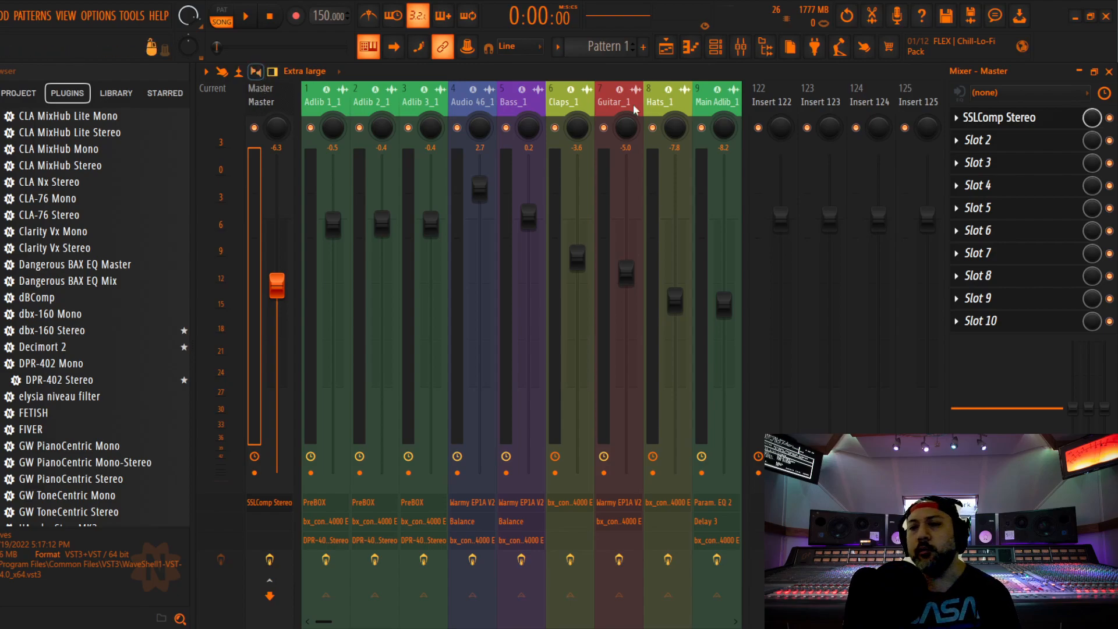
click(999, 117)
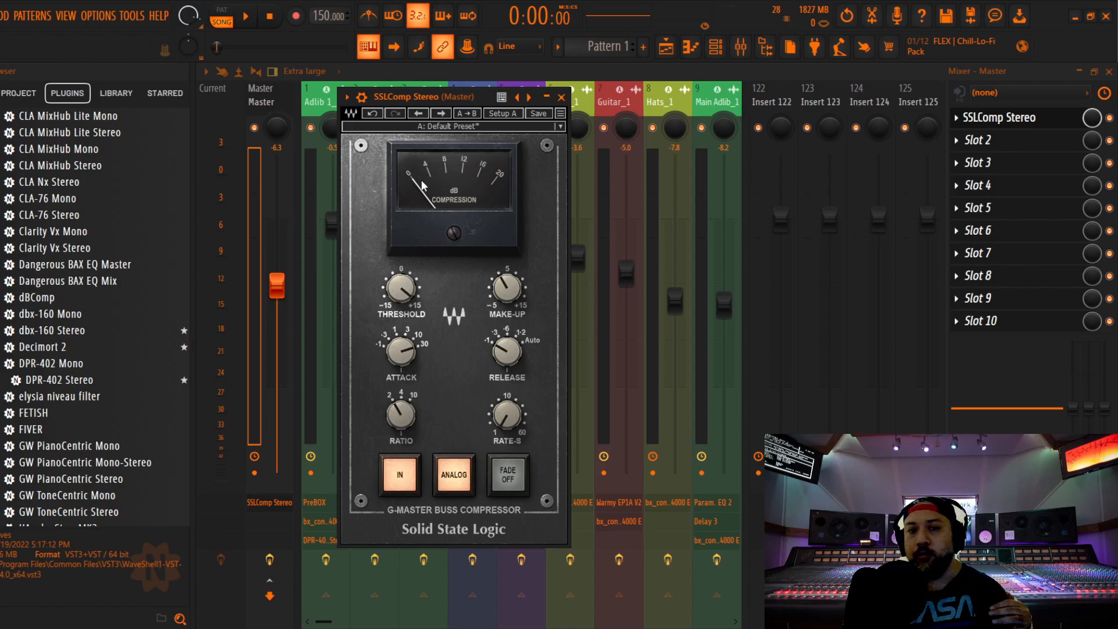
click(561, 96)
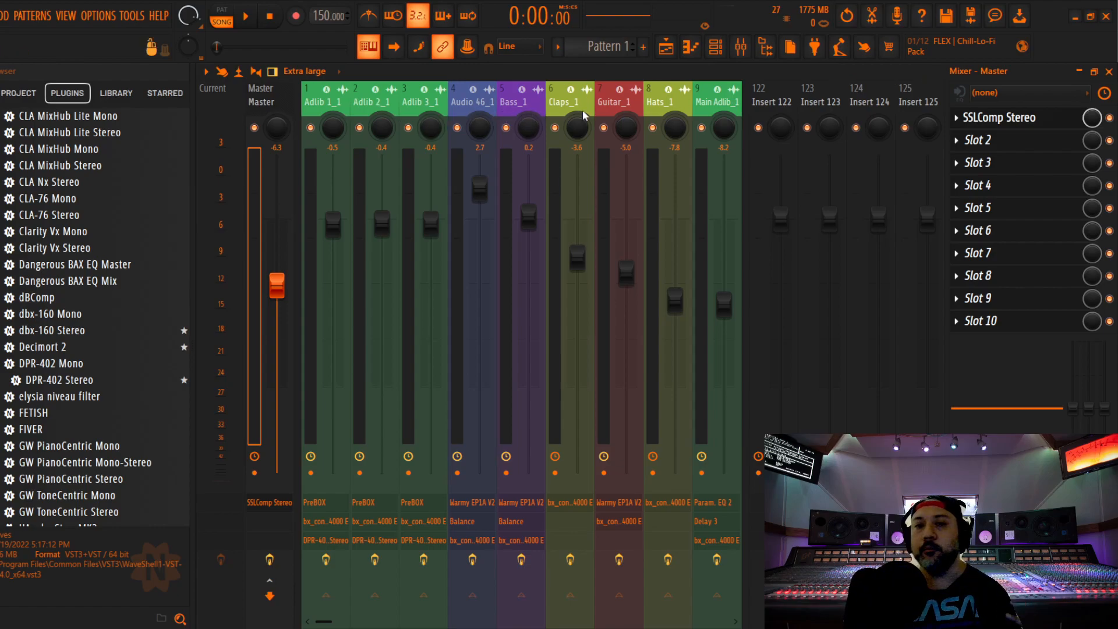
Examine the left and right channel numbers of the bx_console SSL 4000 E on Claps_1, close it and reselect the Master track
click(564, 105)
click(1012, 126)
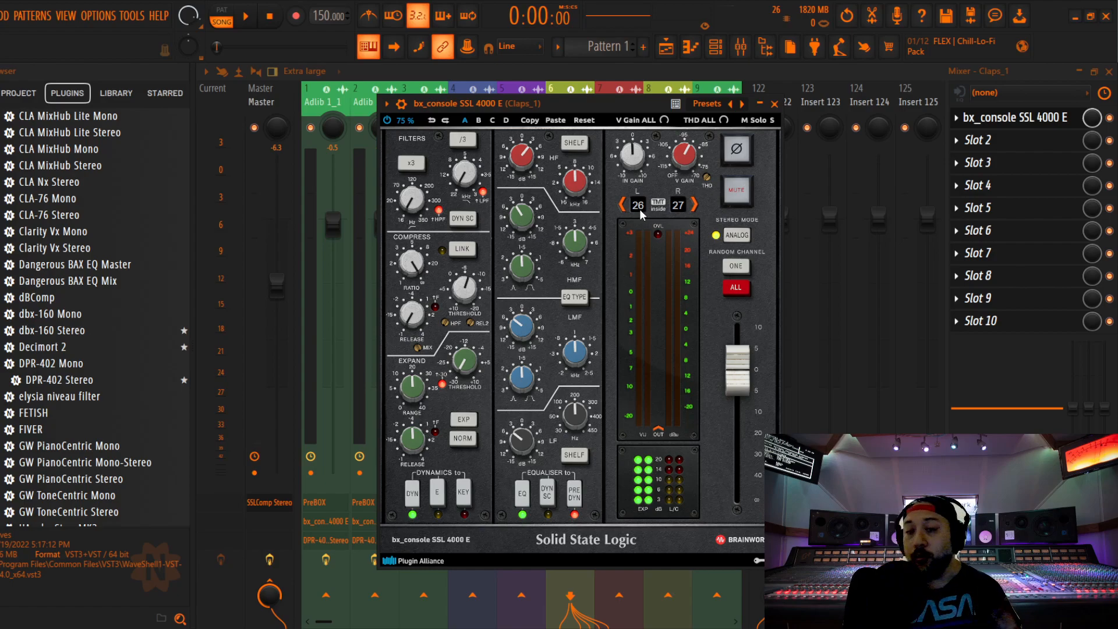
click(774, 104)
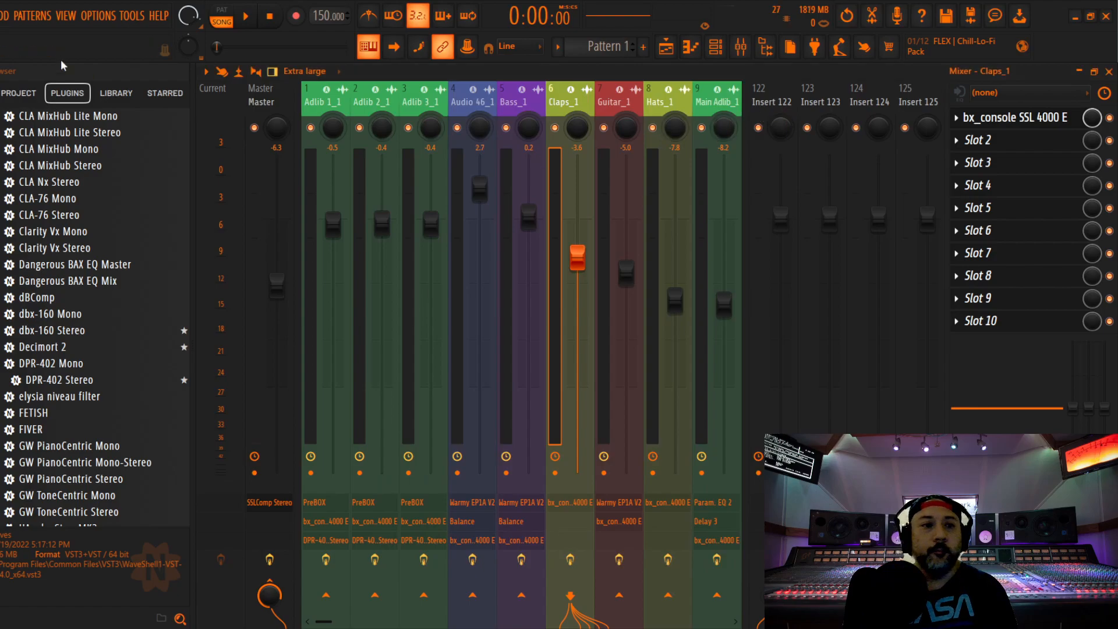
click(276, 101)
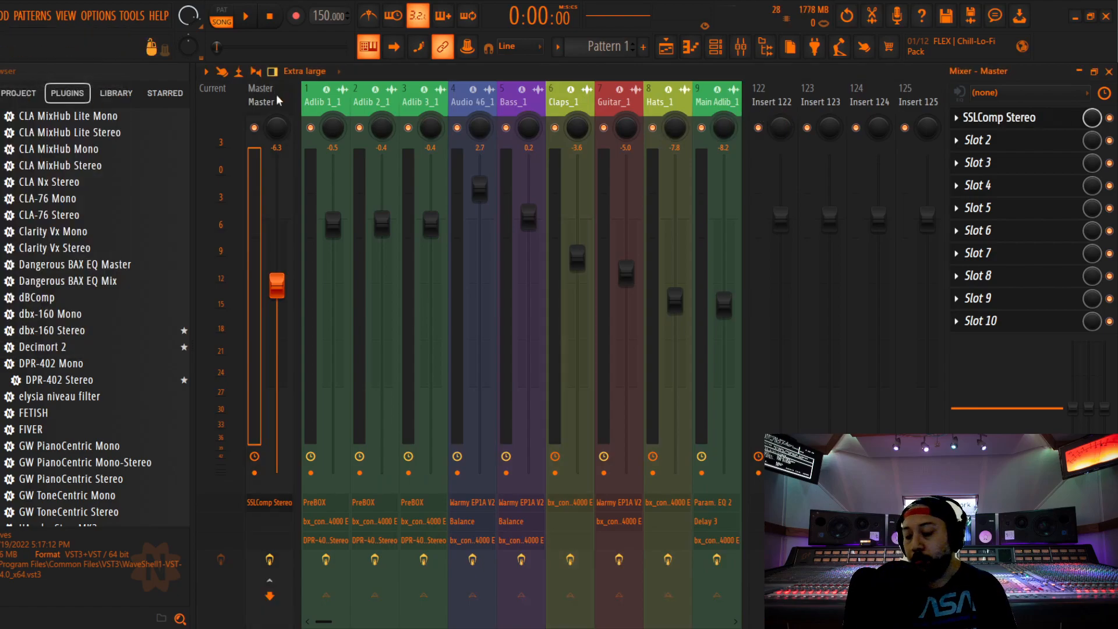
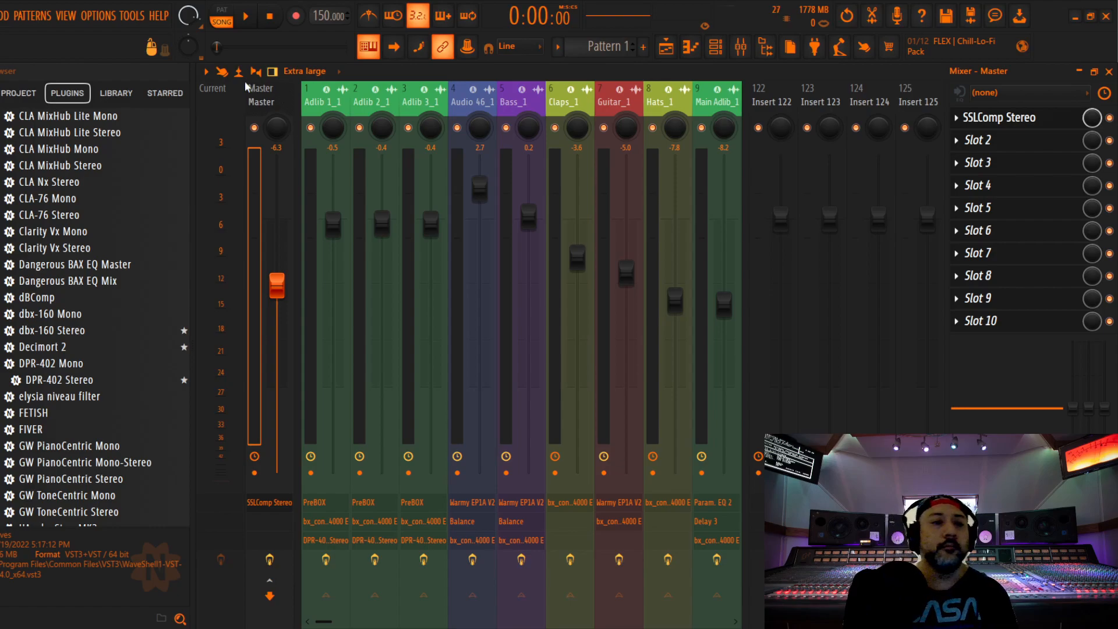
Save the project and bring up the SSLComp Stereo bus compressor on the Master track
click(1, 16)
click(2, 80)
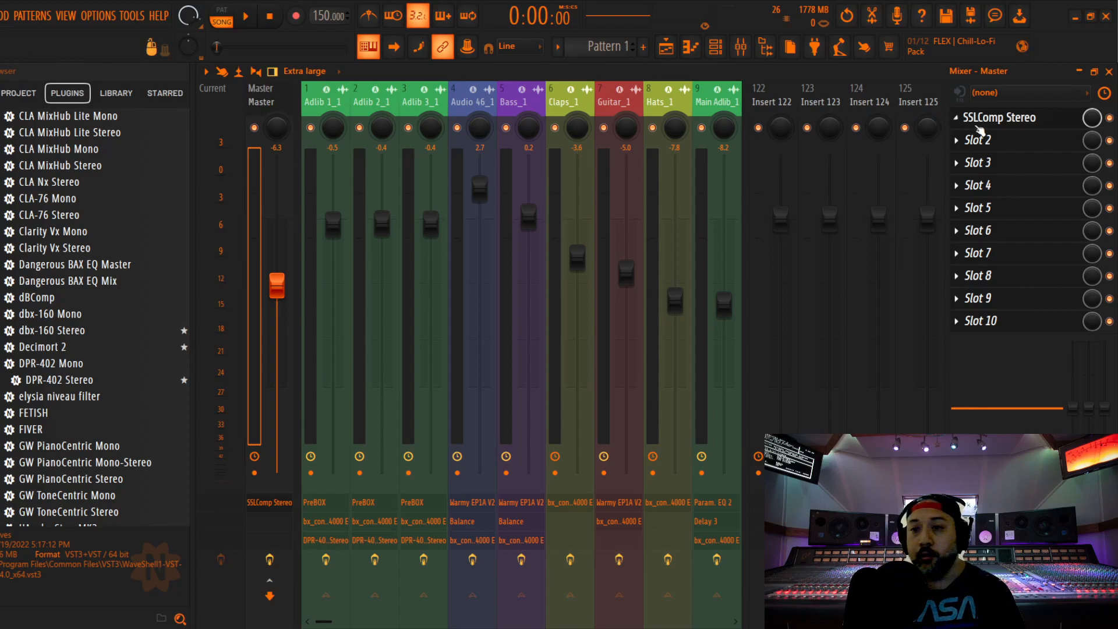
click(1013, 123)
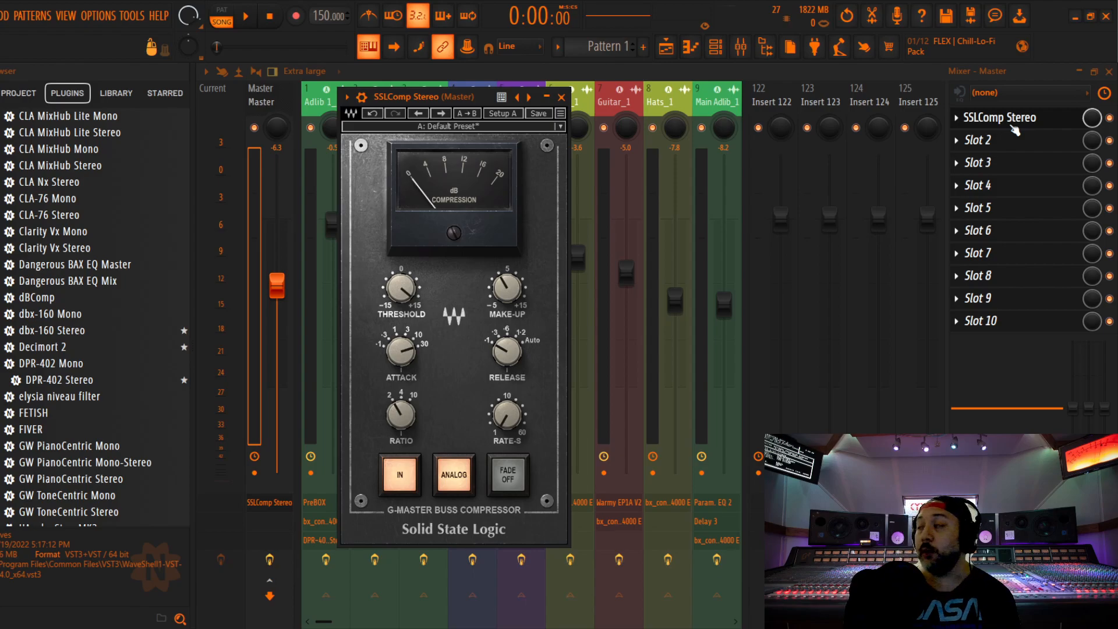
drag(481, 92, 489, 78)
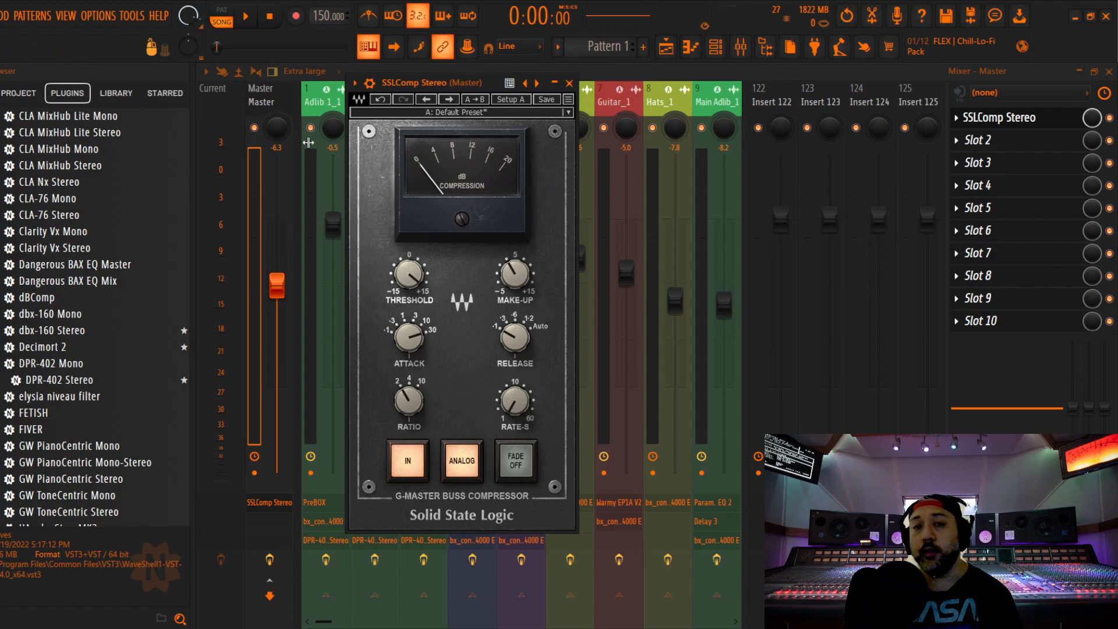
Close the SSLComp Stereo compressor on the Master track and save the project again
click(0, 15)
click(2, 81)
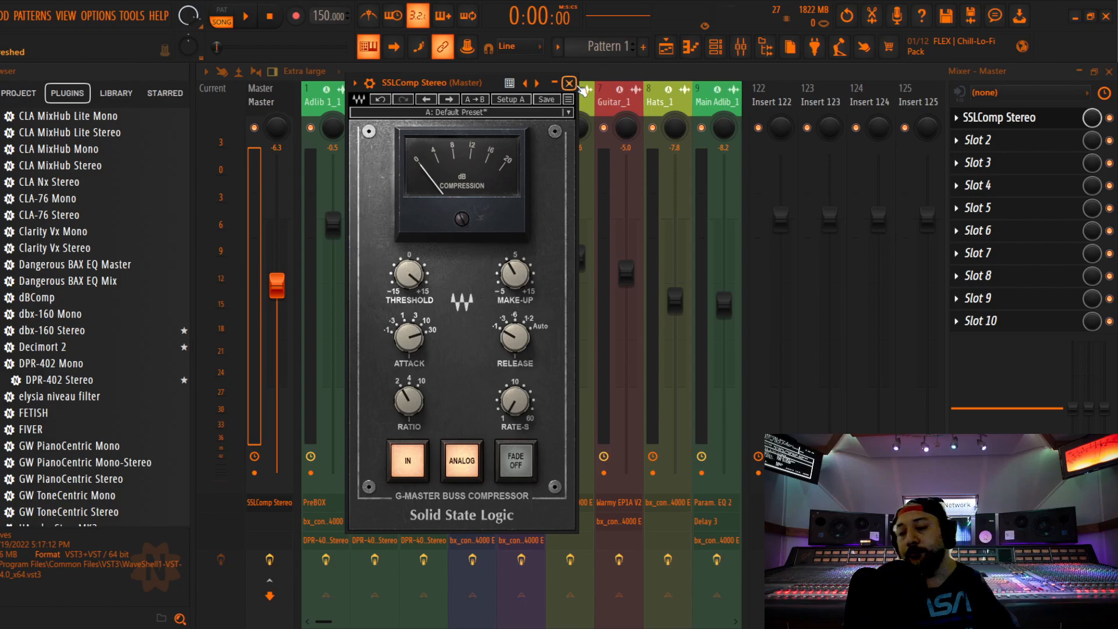
click(570, 83)
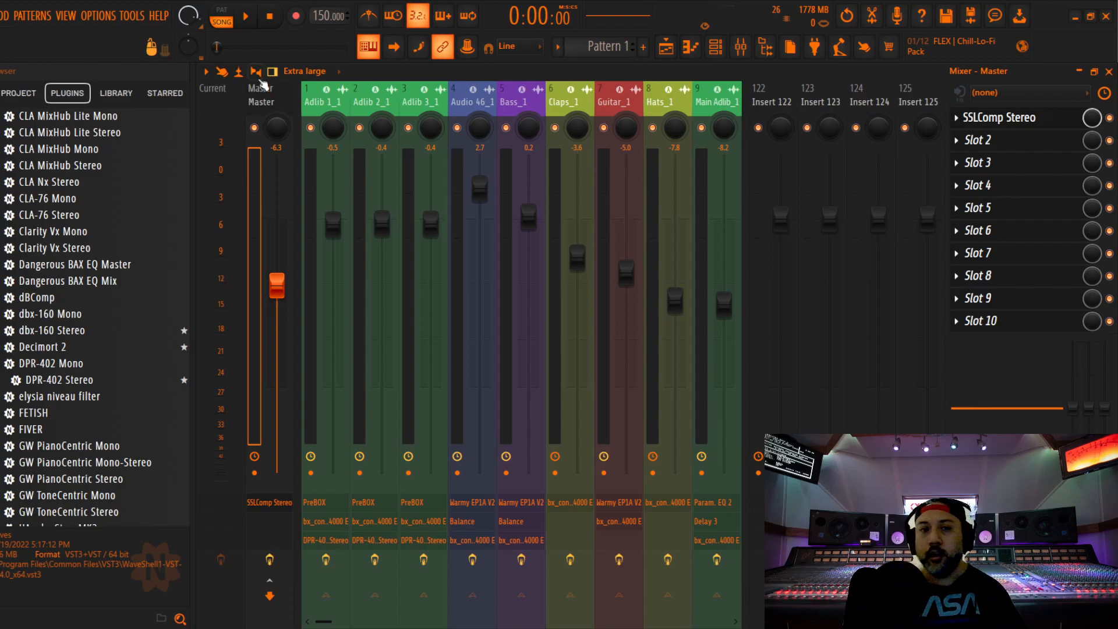
click(0, 15)
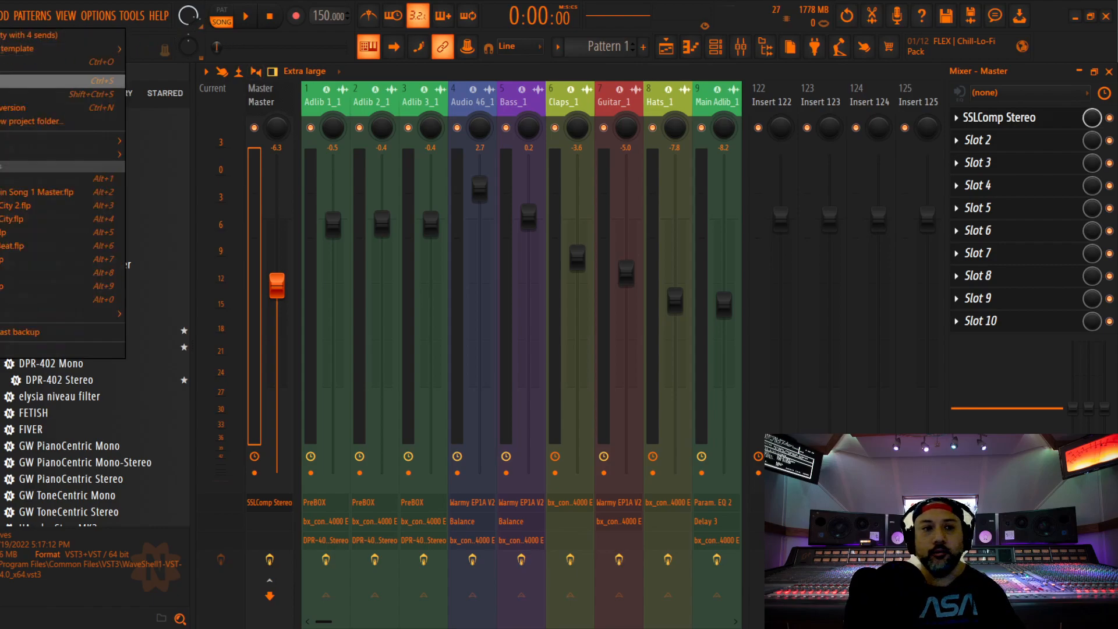
click(4, 80)
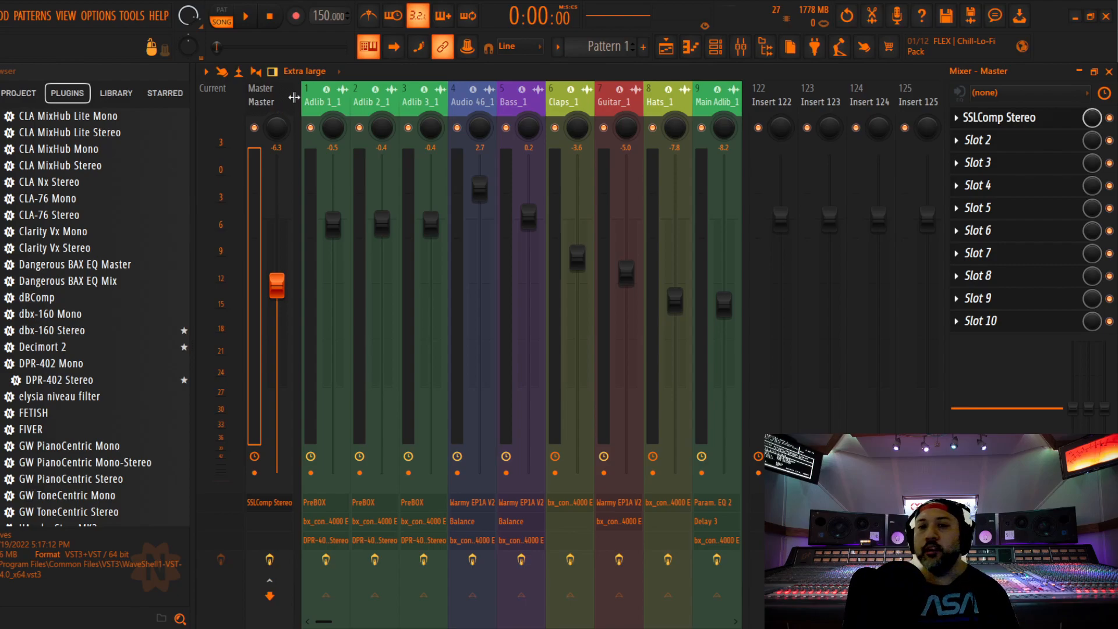
Examine the plugin chain on Bass_1, starting with the Warmy EP1A V2 tube EQ and the Fruity Balance volume
click(529, 109)
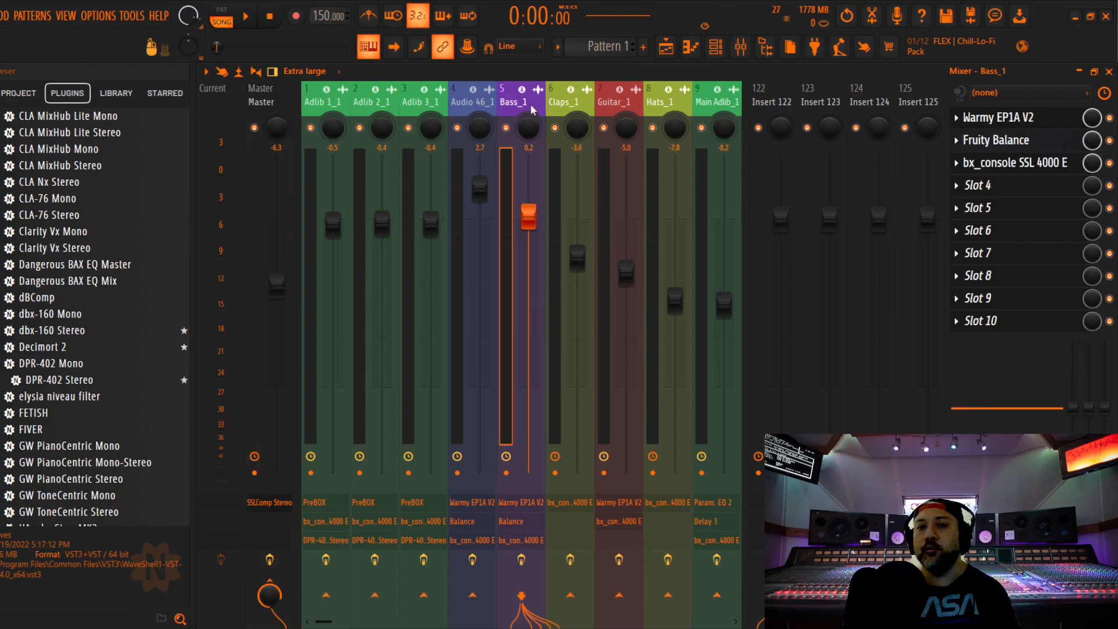
click(1006, 118)
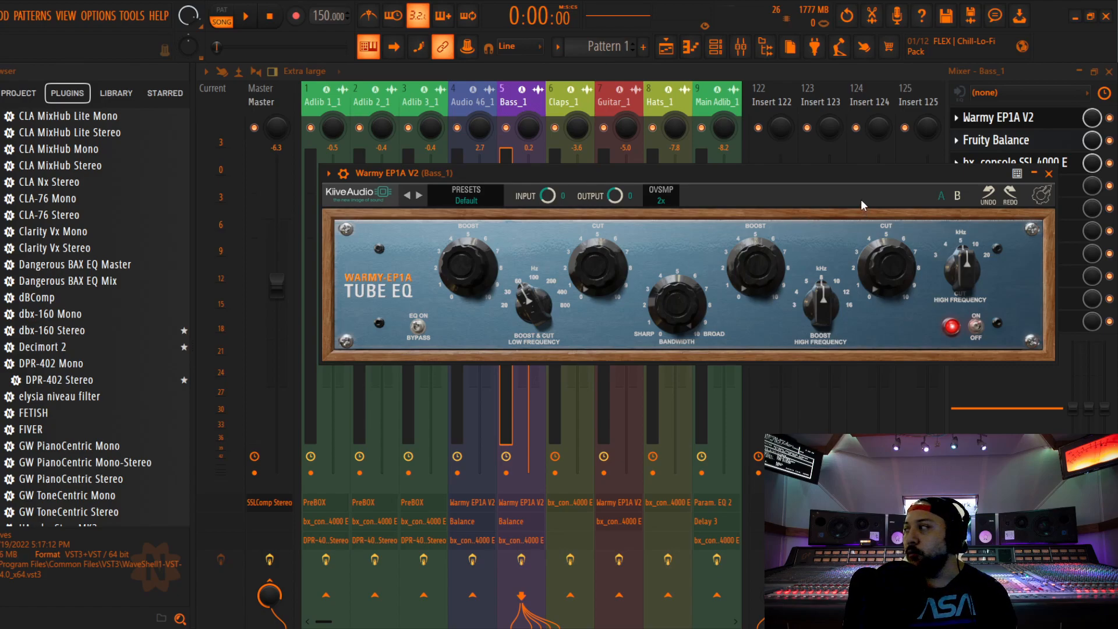
click(1048, 174)
click(1002, 141)
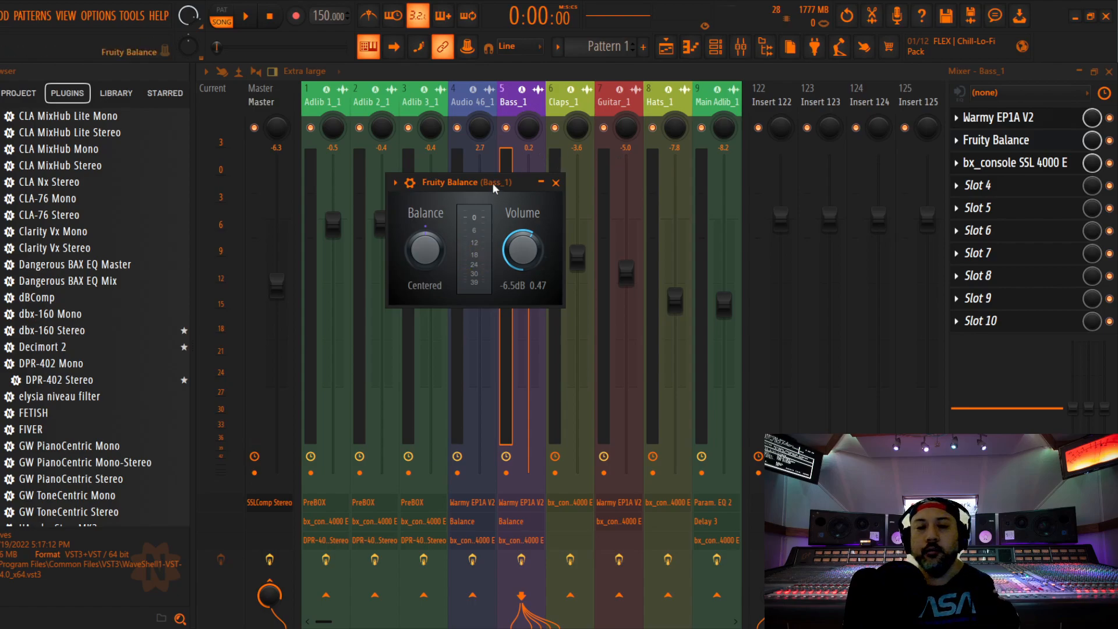
click(1023, 163)
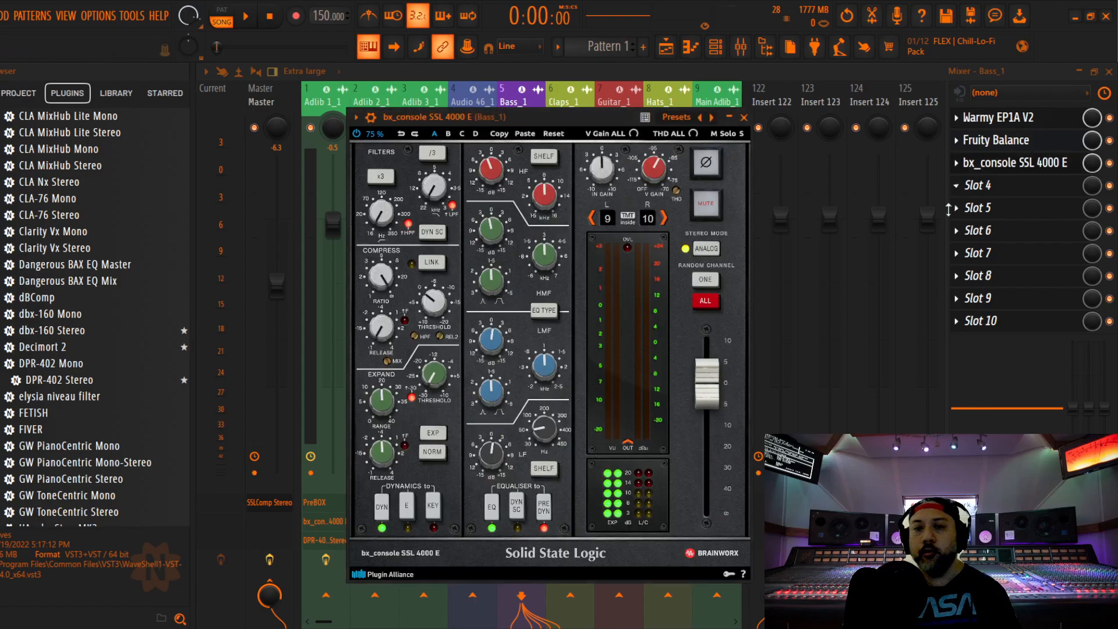
Recheck the Fruity Balance and Warmy EP1A V2 settings on Bass_1, closing both plugins
click(1018, 140)
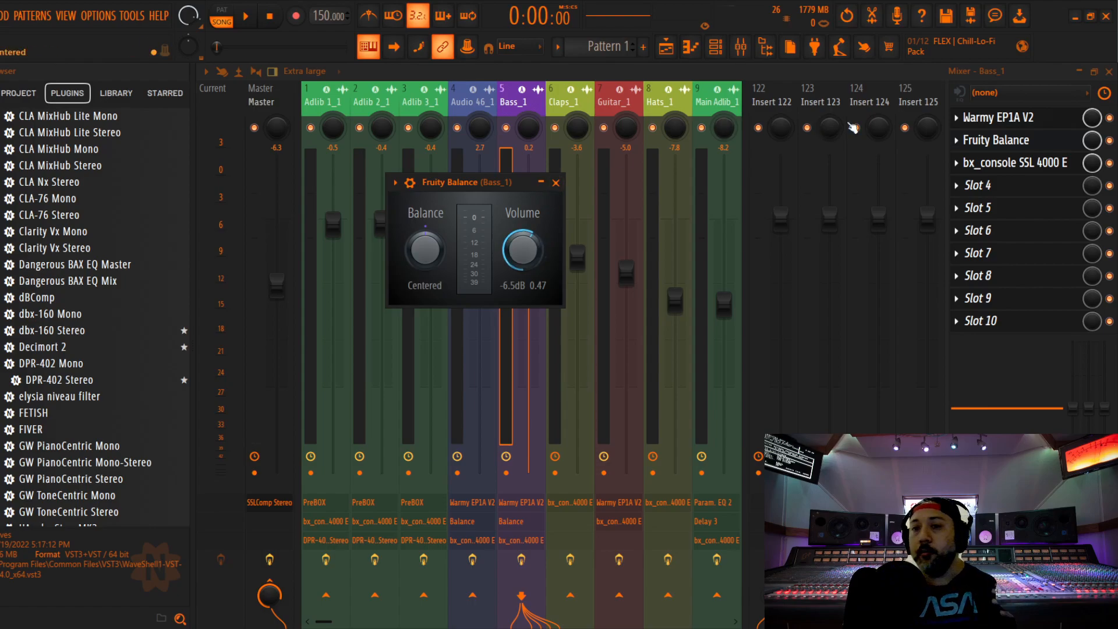
click(557, 183)
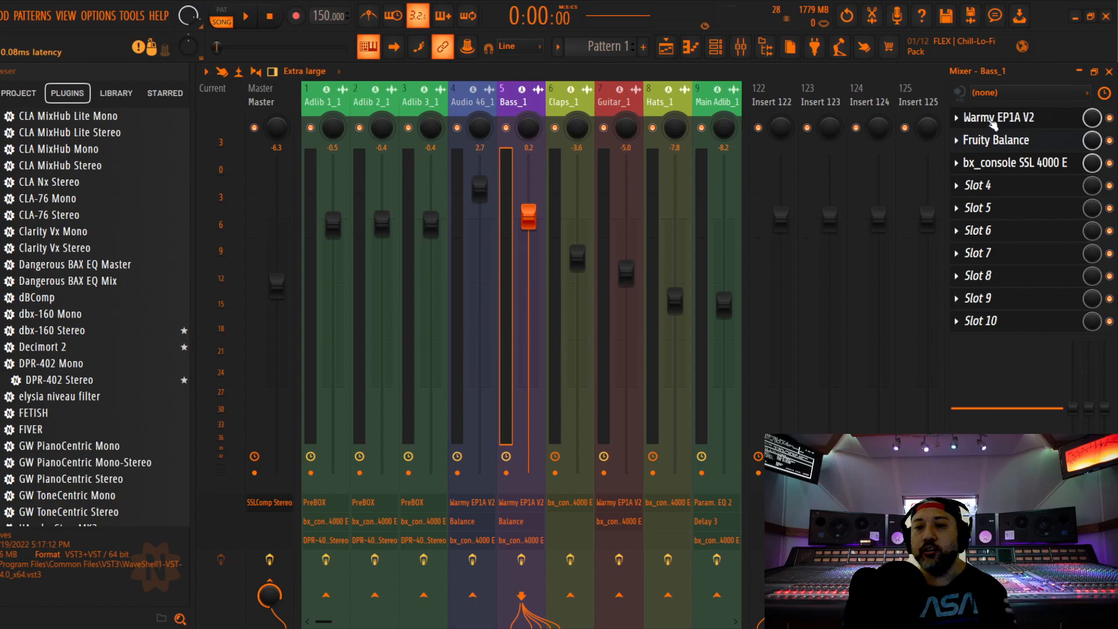
click(997, 117)
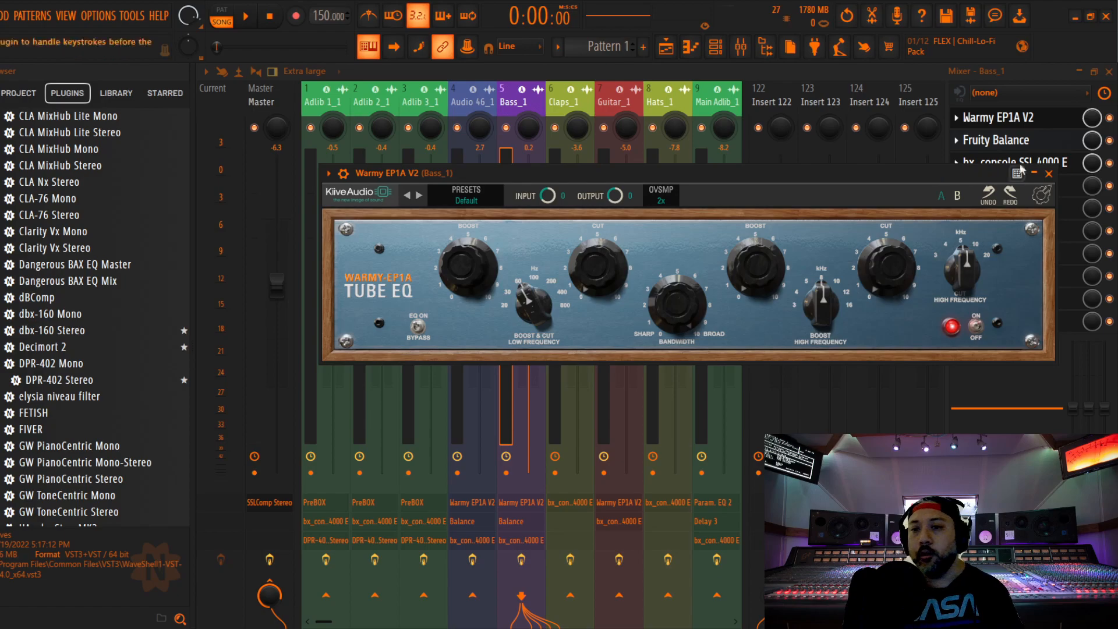
click(1048, 174)
click(1007, 140)
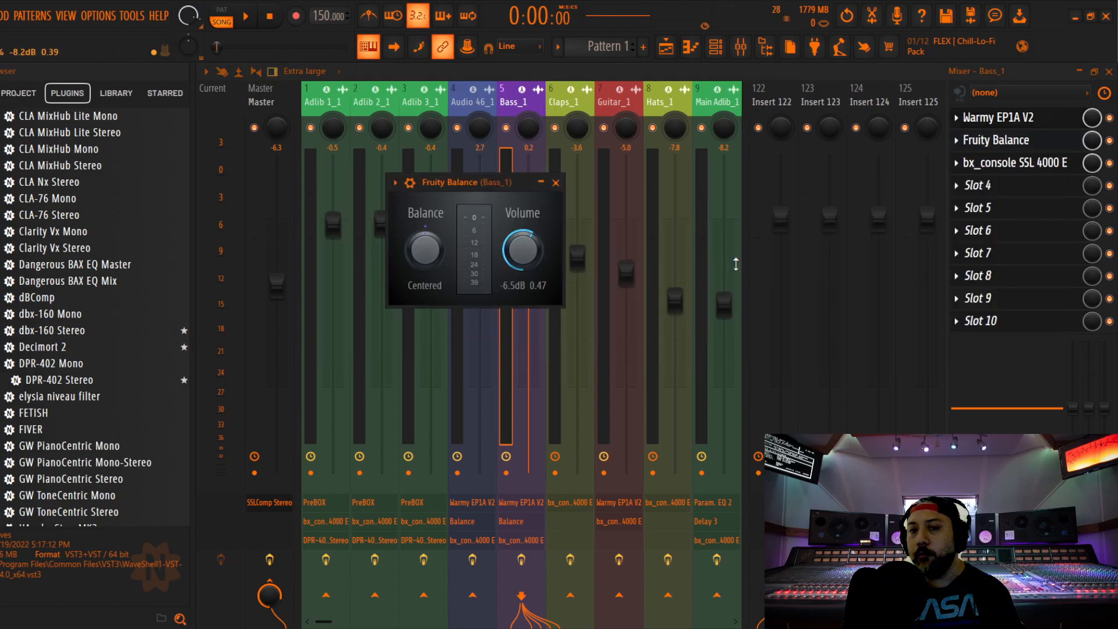
click(556, 182)
Examine the filter, dynamics, EQ and channel settings of the bx_console SSL 4000 E on Bass_1, and close it
click(1012, 163)
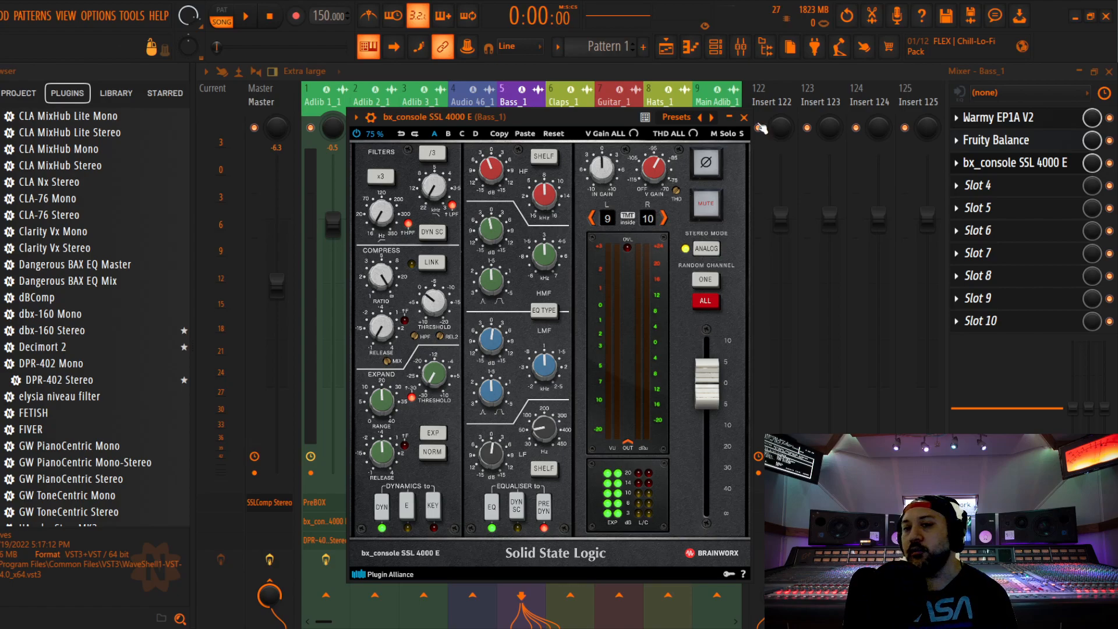
click(743, 117)
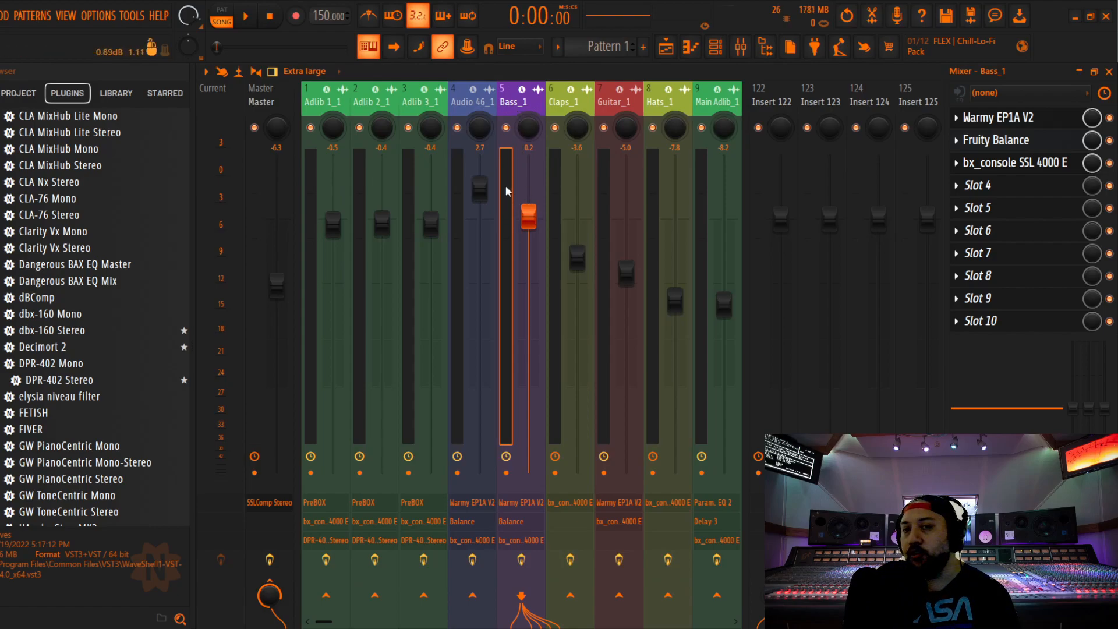
click(1037, 165)
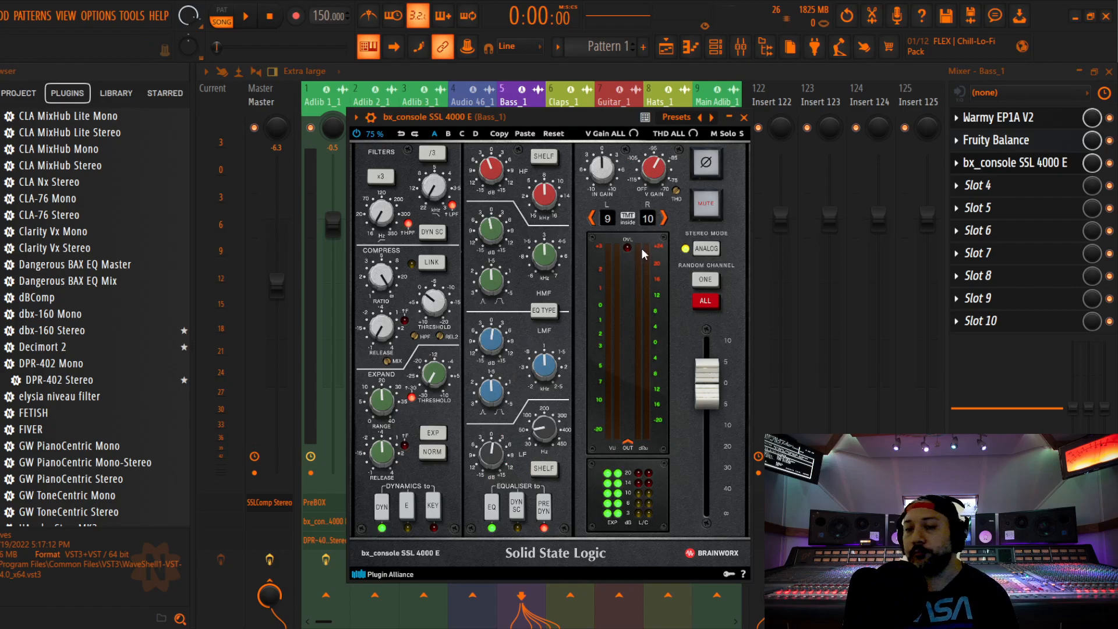
click(743, 117)
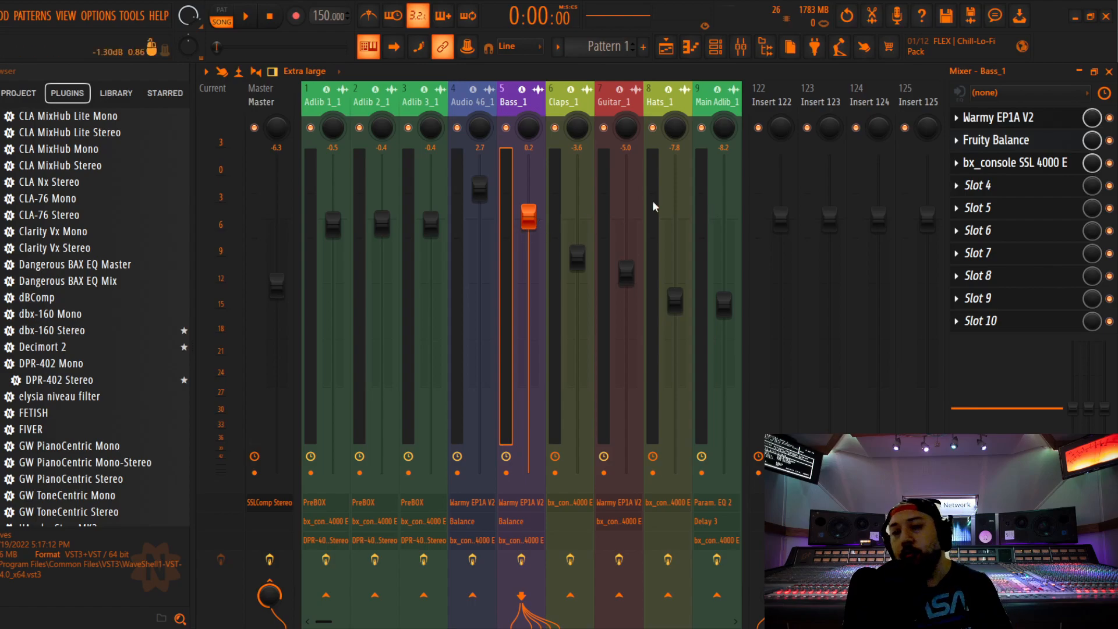
click(1016, 163)
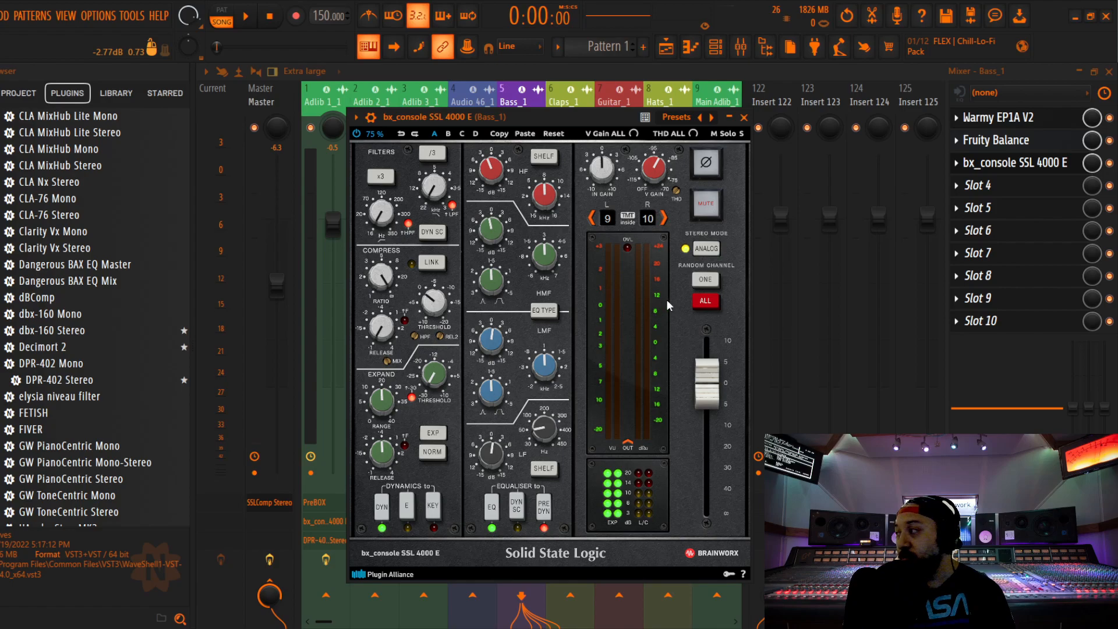
click(744, 117)
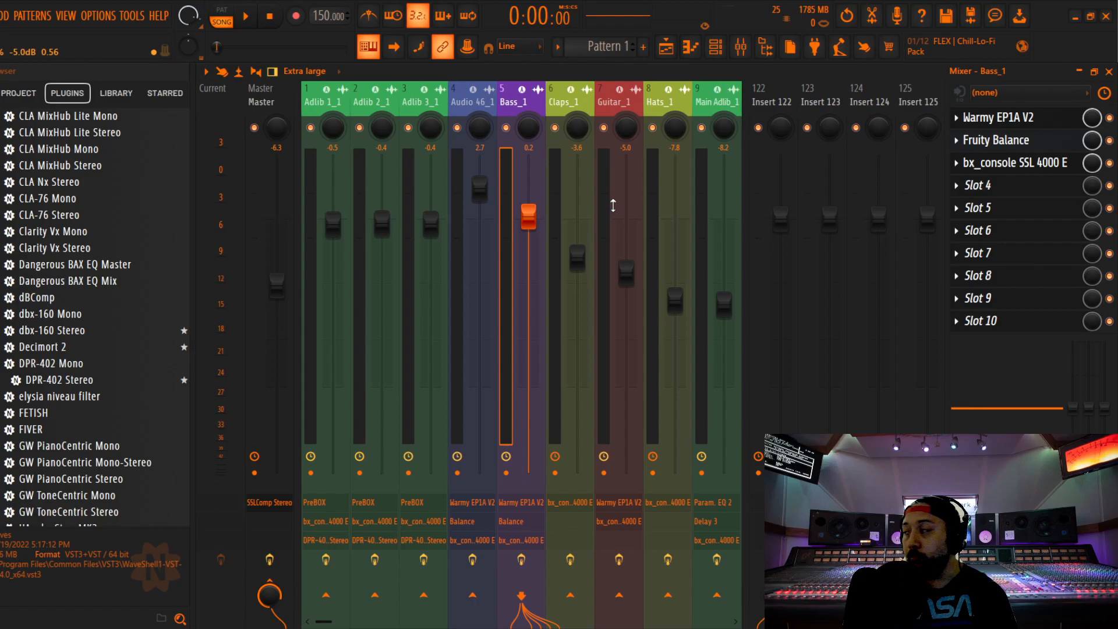
Select the Master track and switch to the OBS window
click(277, 131)
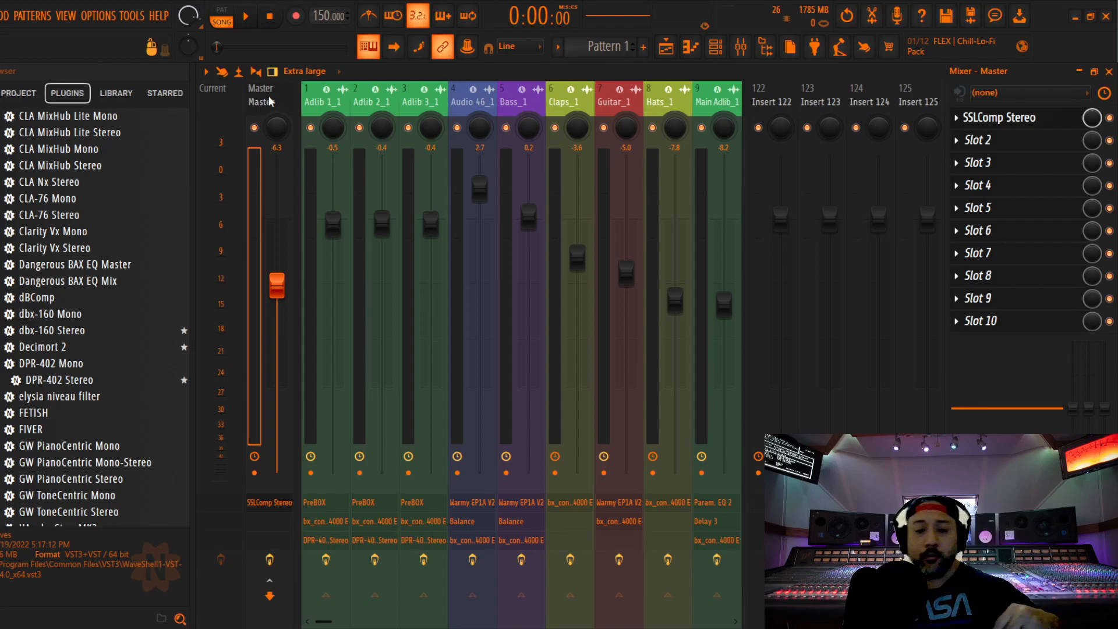
mouse_move(815, 628)
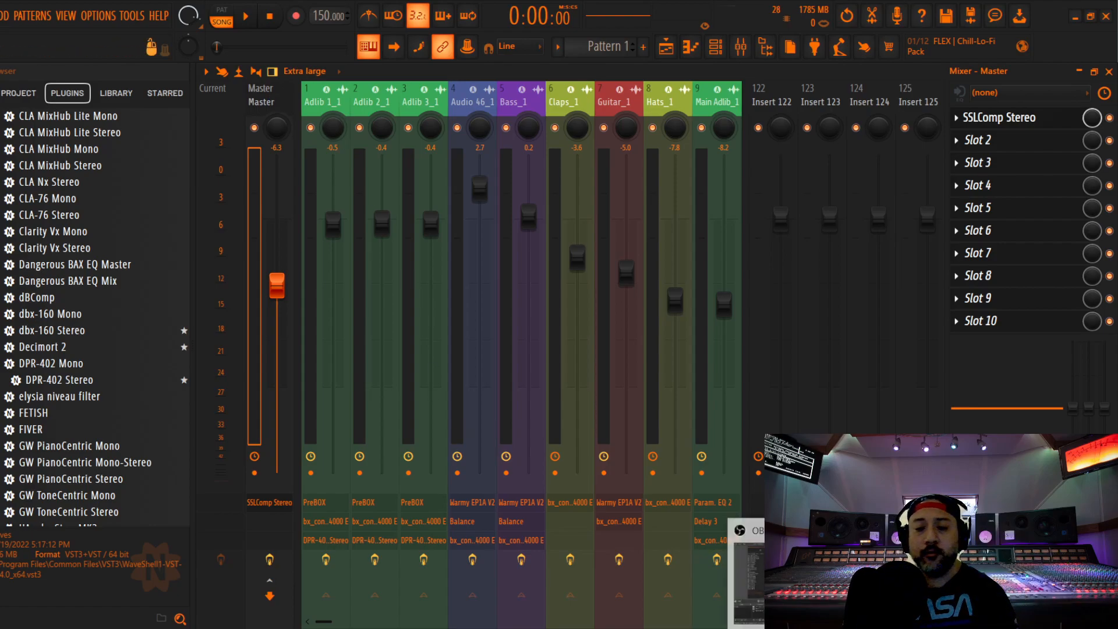
click(750, 558)
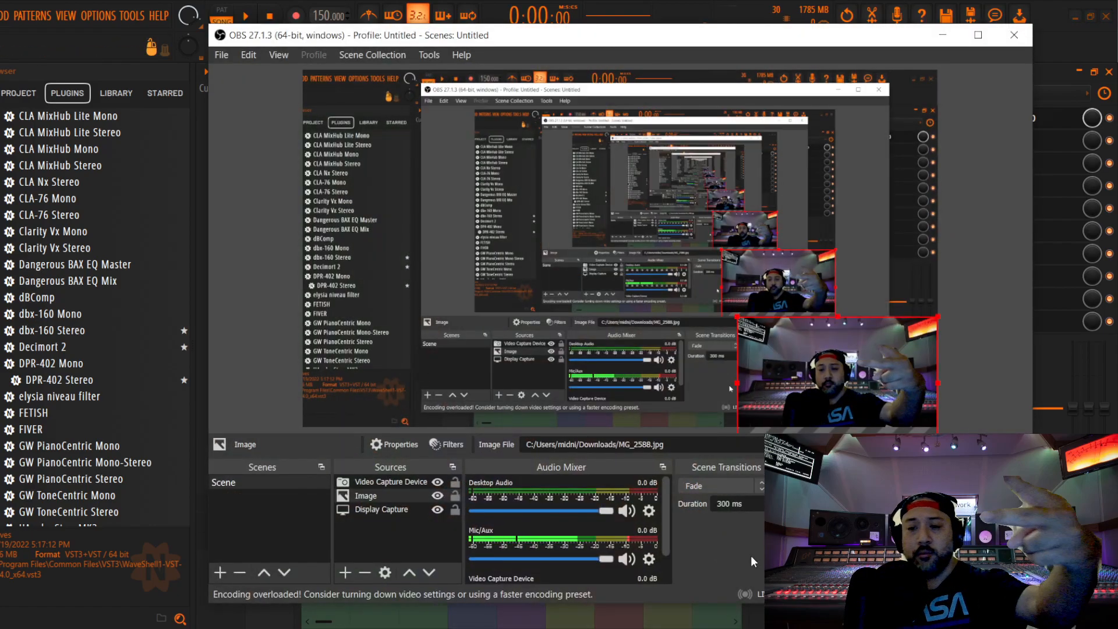